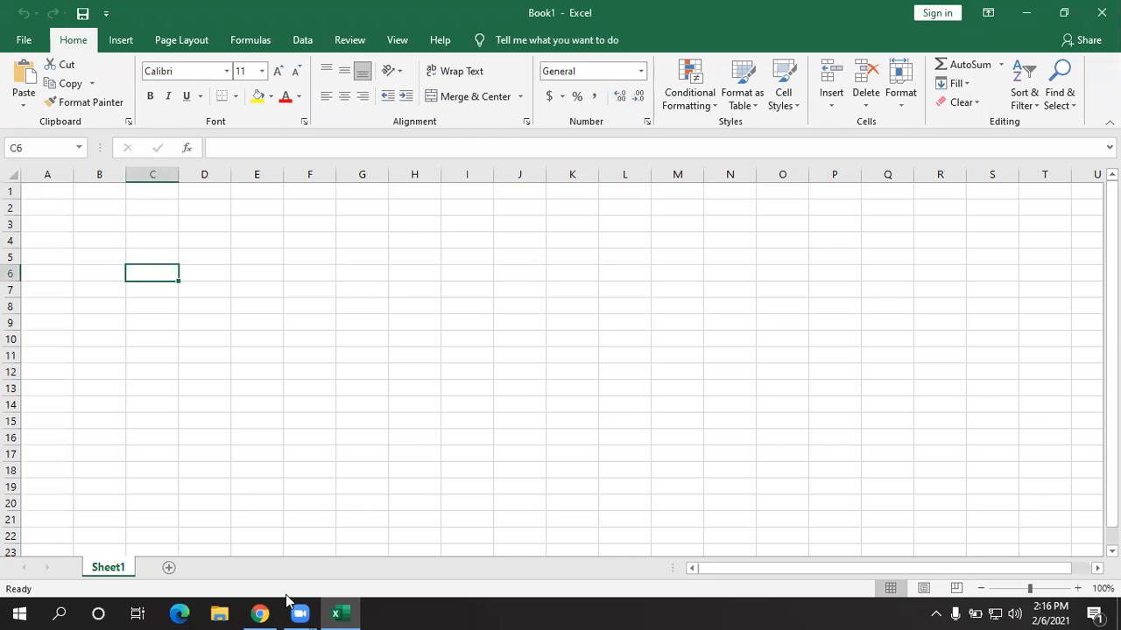
- Launch Notepad maximized and type the note 'how to customize the tabs goups and ribbons..'
{"action": "key", "text": "super+r"}
{"action": "type", "text": "notep"}
{"action": "key", "text": "Down"}
{"action": "key", "text": "Return"}
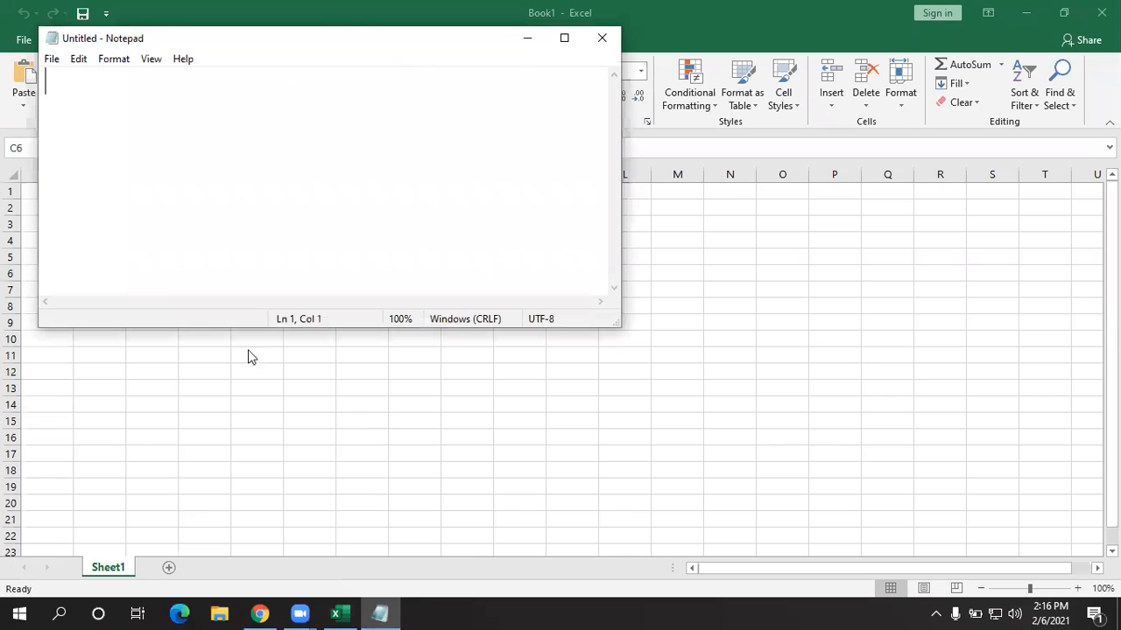
{"action": "left_click", "coordinate": [565, 39]}
{"action": "type", "text": "how to customize the tabs goups and ribbons.."}
{"action": "key", "text": "Return"}
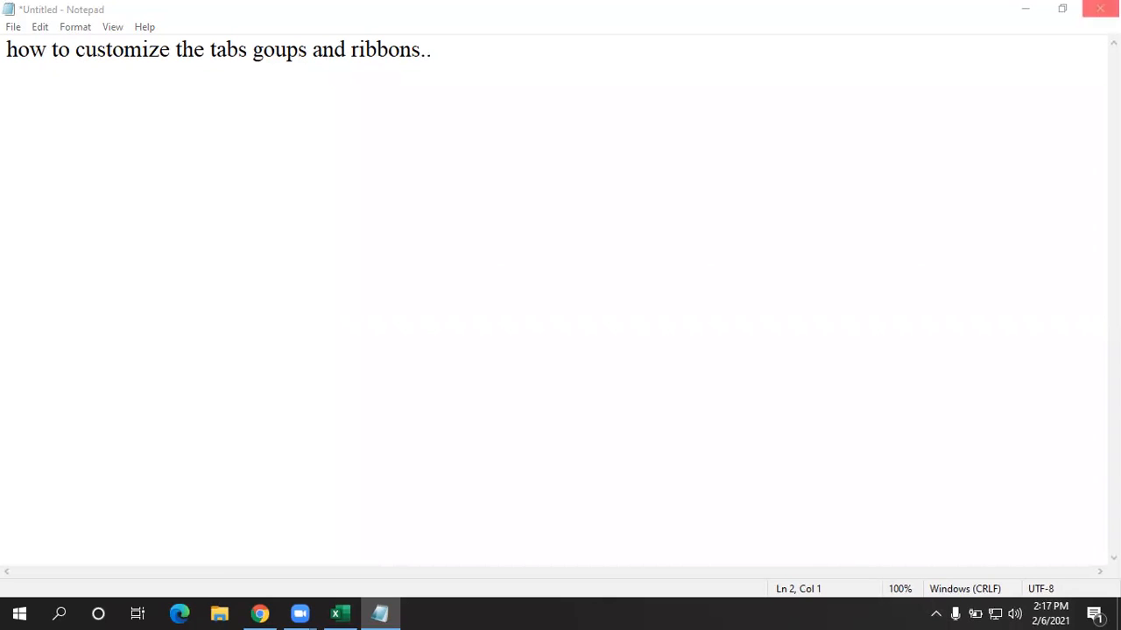
- Minimize Notepad, open Excel's Customize the Ribbon settings, then close them
{"action": "left_click", "coordinate": [1024, 8]}
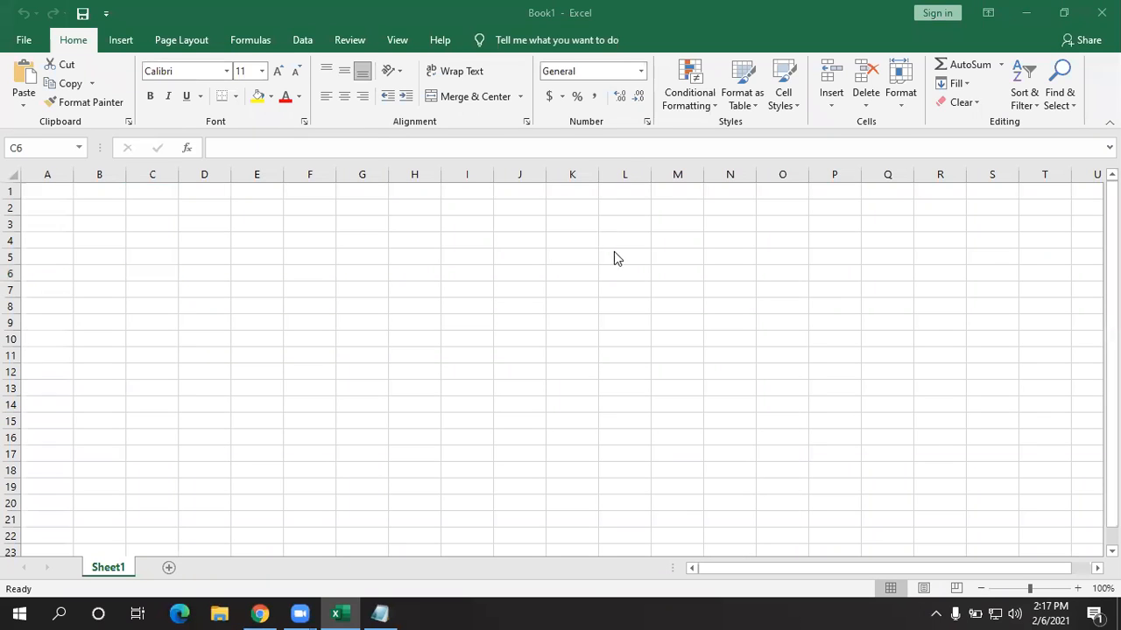
{"action": "right_click", "coordinate": [124, 45]}
{"action": "left_click", "coordinate": [248, 270]}
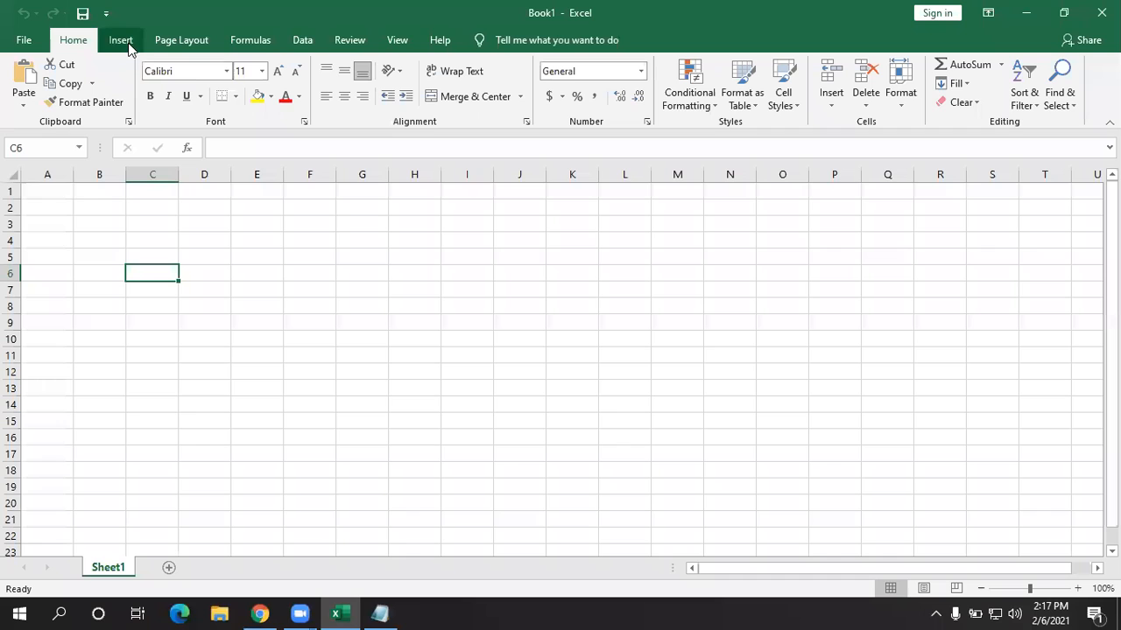
{"action": "scroll", "coordinate": [292, 83], "scroll_direction": "down", "scroll_amount": 1}
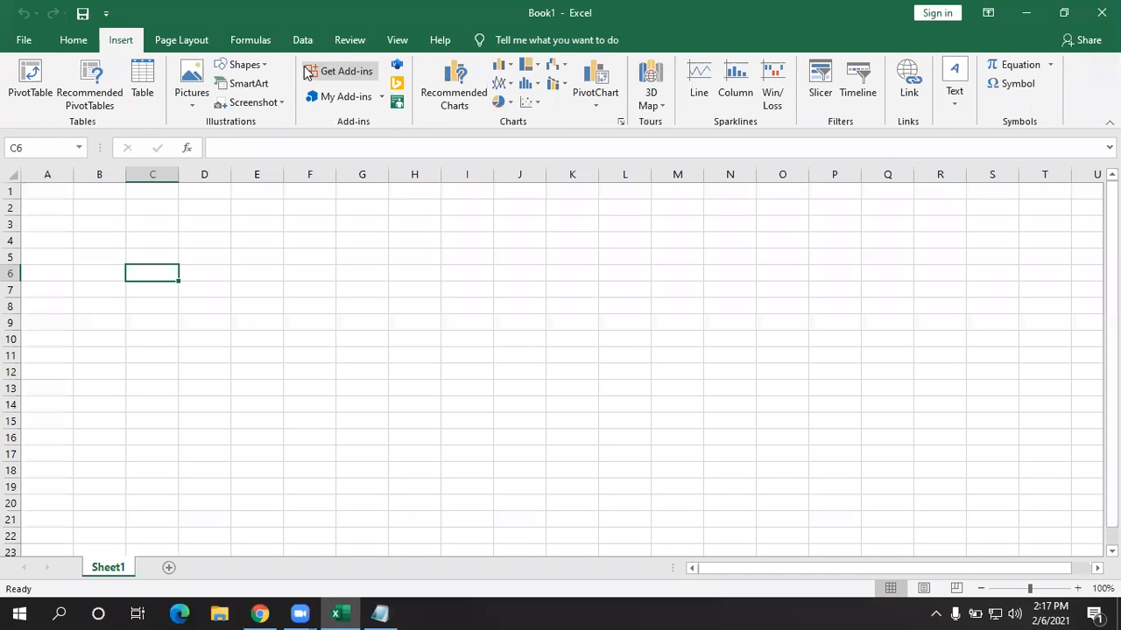
{"action": "right_click", "coordinate": [252, 49]}
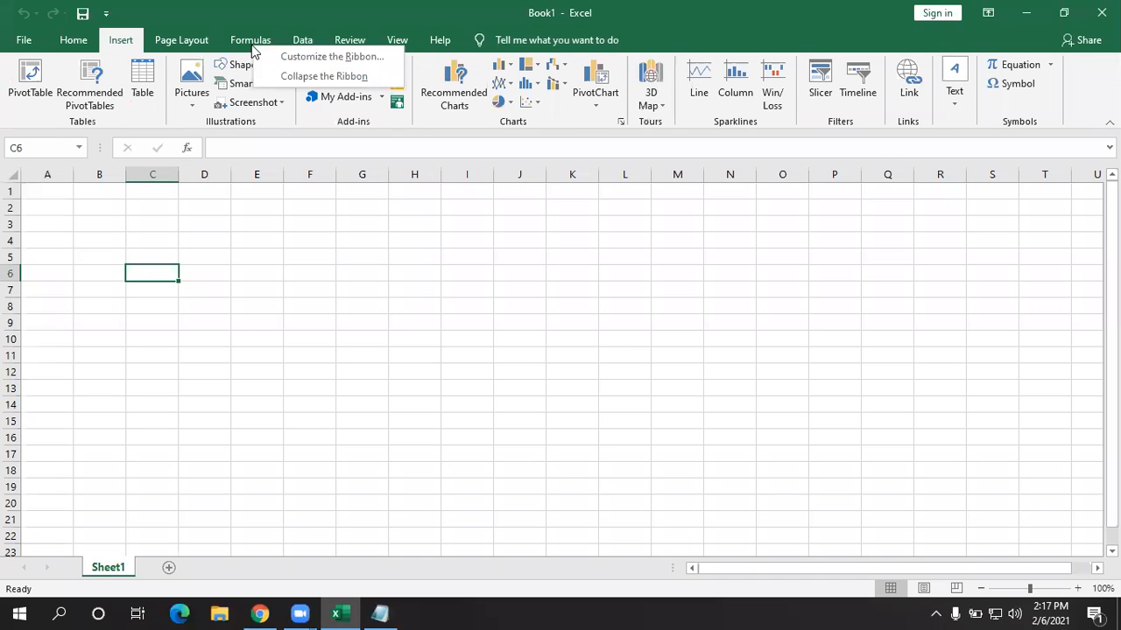
{"action": "left_click", "coordinate": [305, 57]}
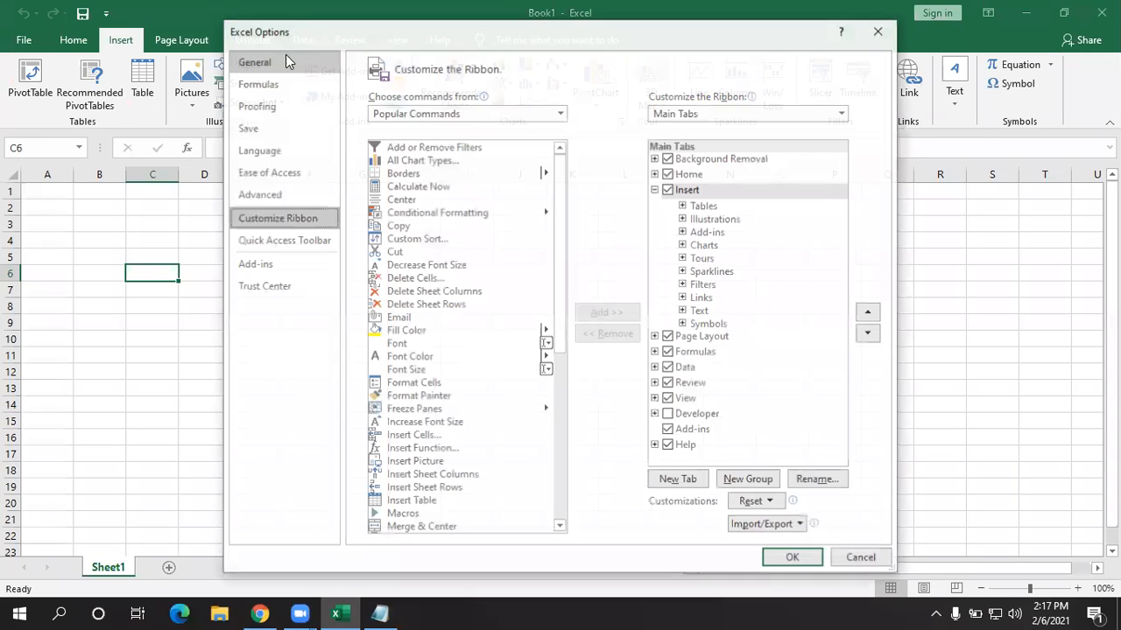
{"action": "left_click_drag", "start_coordinate": [645, 32], "coordinate": [558, 14]}
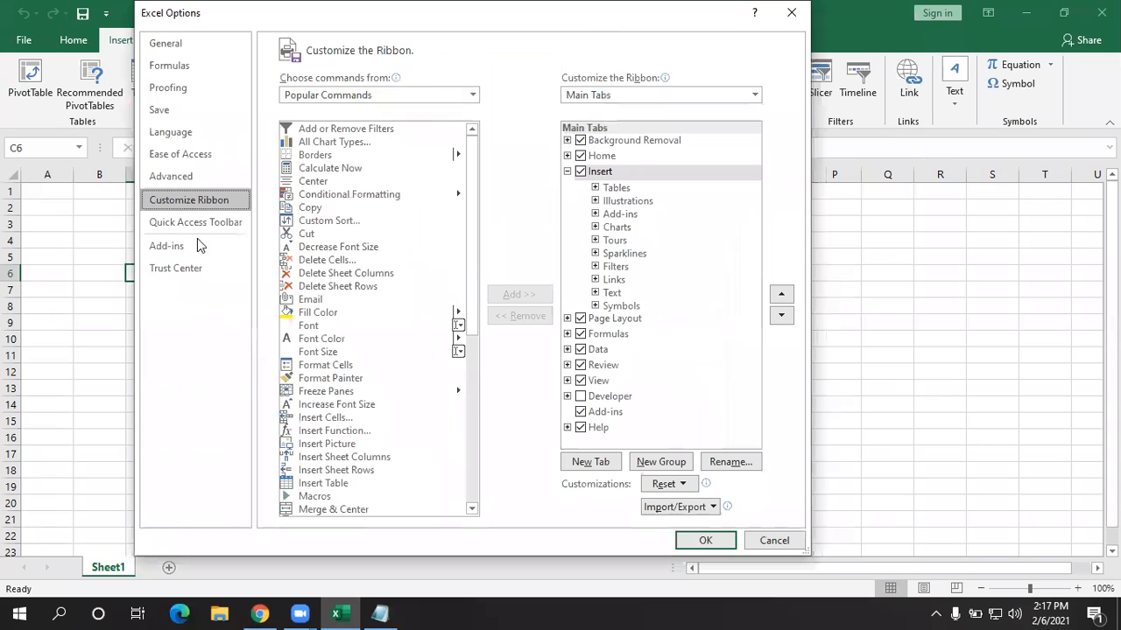
{"action": "left_click", "coordinate": [459, 513]}
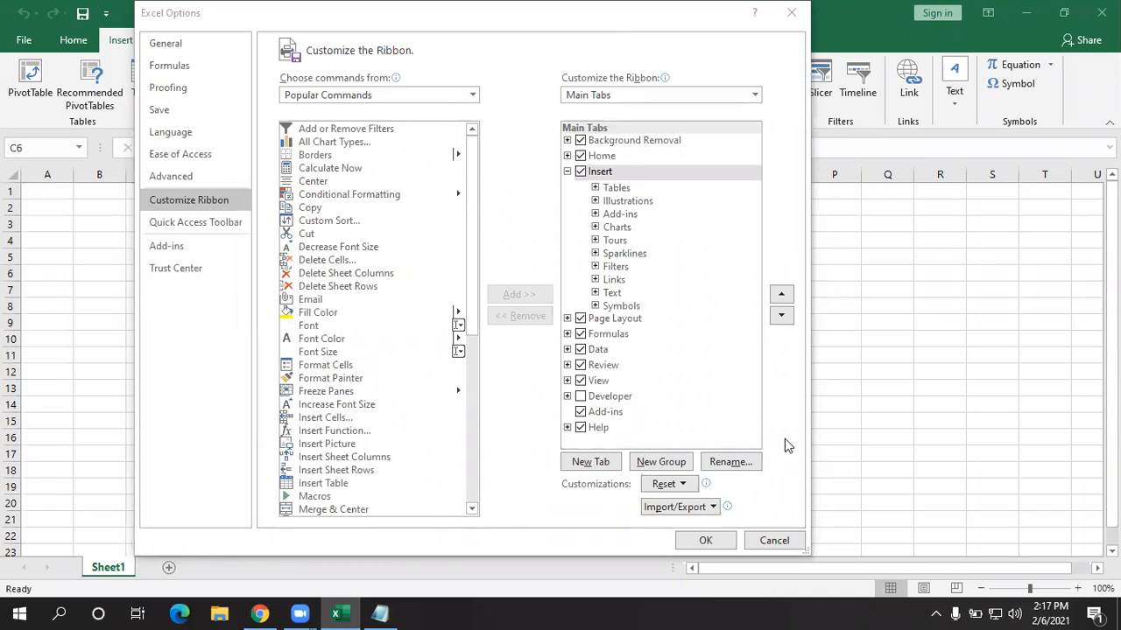
{"action": "left_click", "coordinate": [791, 13]}
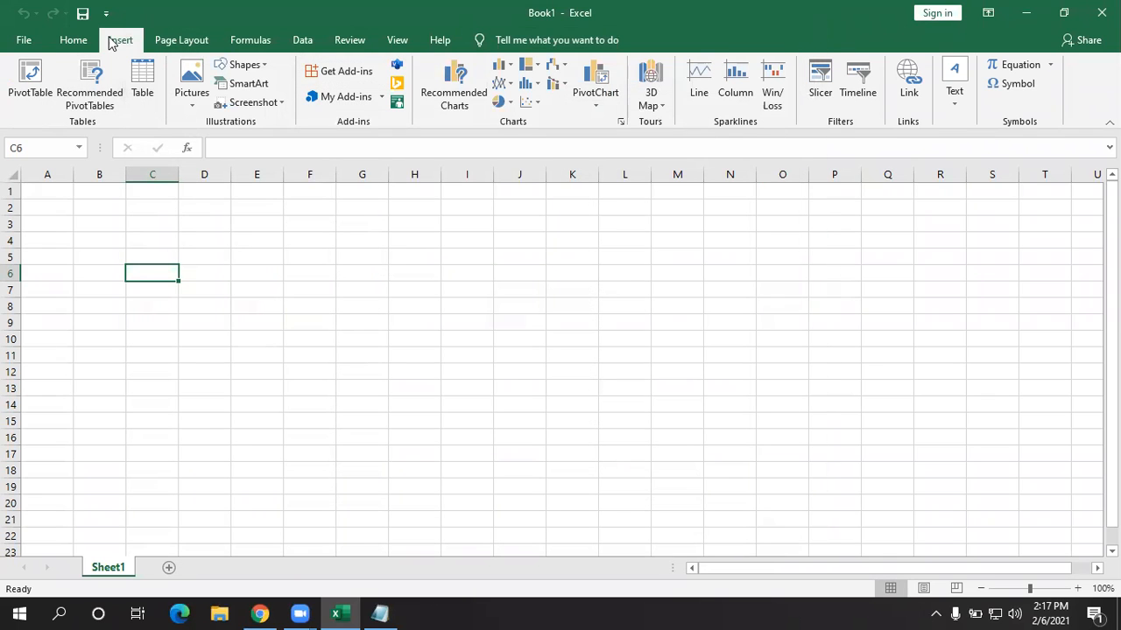
- Reopen the ribbon customization settings and select Home in the Main Tabs list
{"action": "right_click", "coordinate": [118, 41]}
{"action": "right_click", "coordinate": [546, 59]}
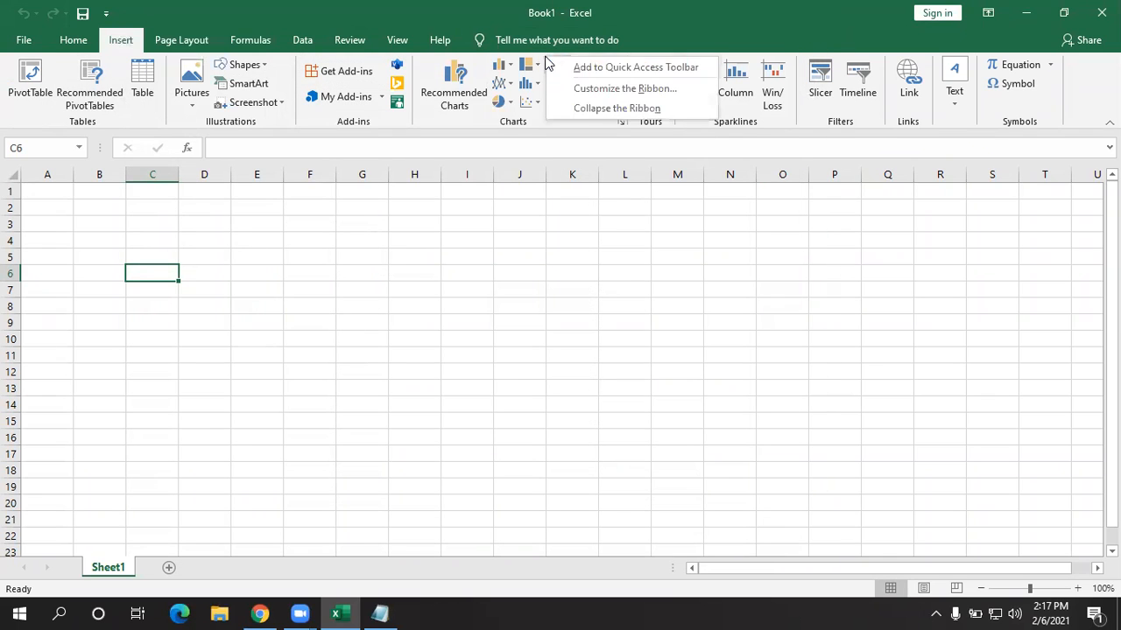
{"action": "right_click", "coordinate": [310, 81]}
{"action": "right_click", "coordinate": [655, 98]}
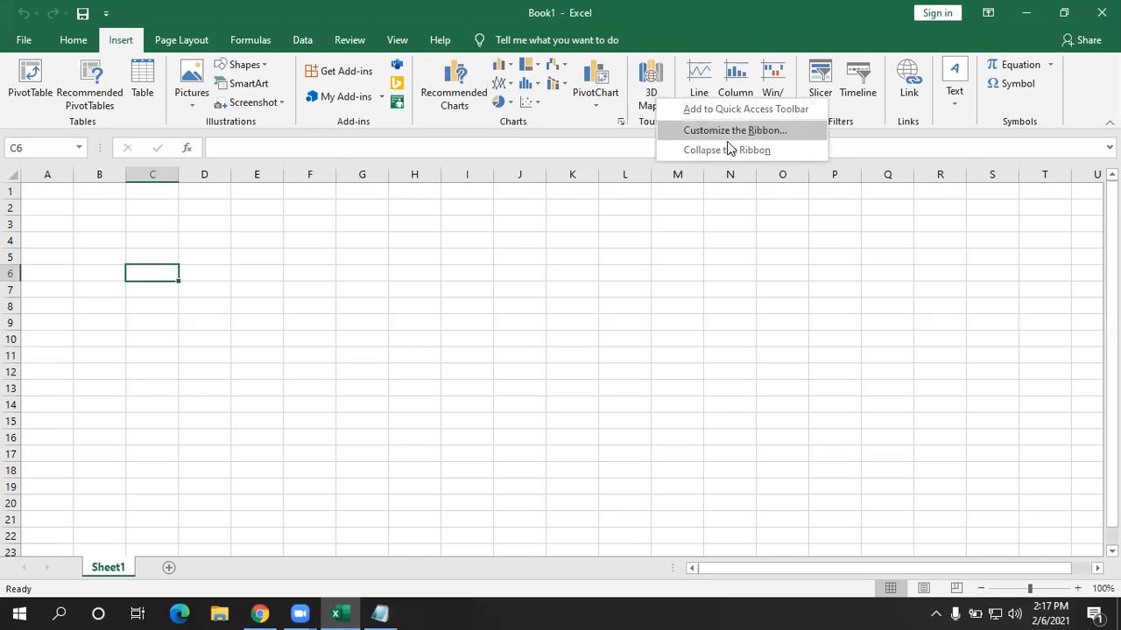
{"action": "key", "text": "Escape"}
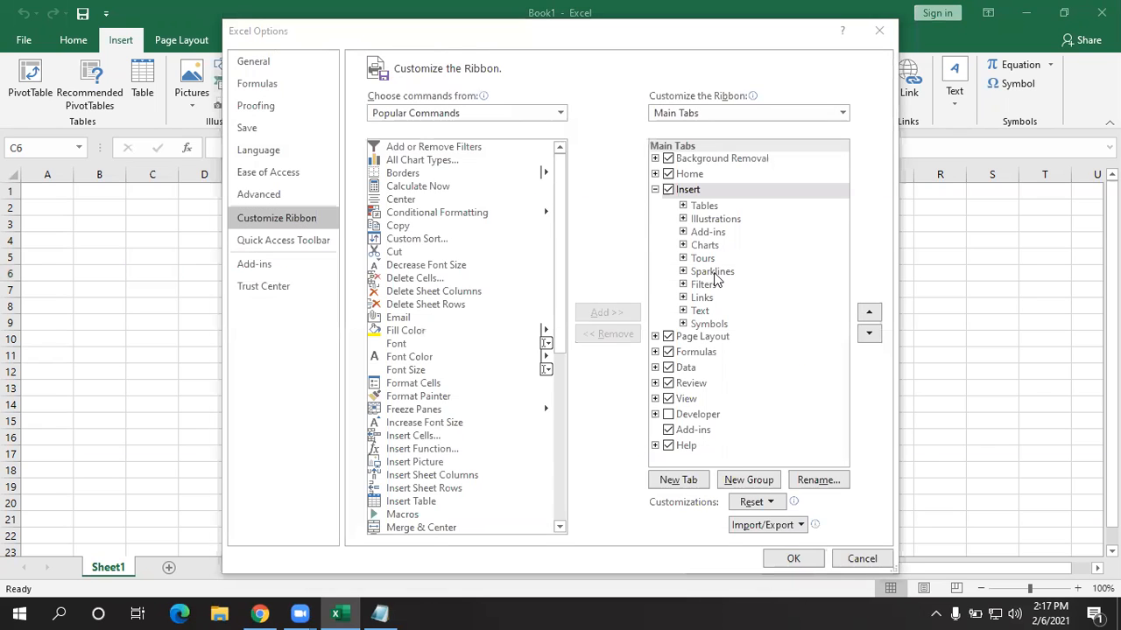
{"action": "left_click_drag", "start_coordinate": [621, 30], "coordinate": [547, 15]}
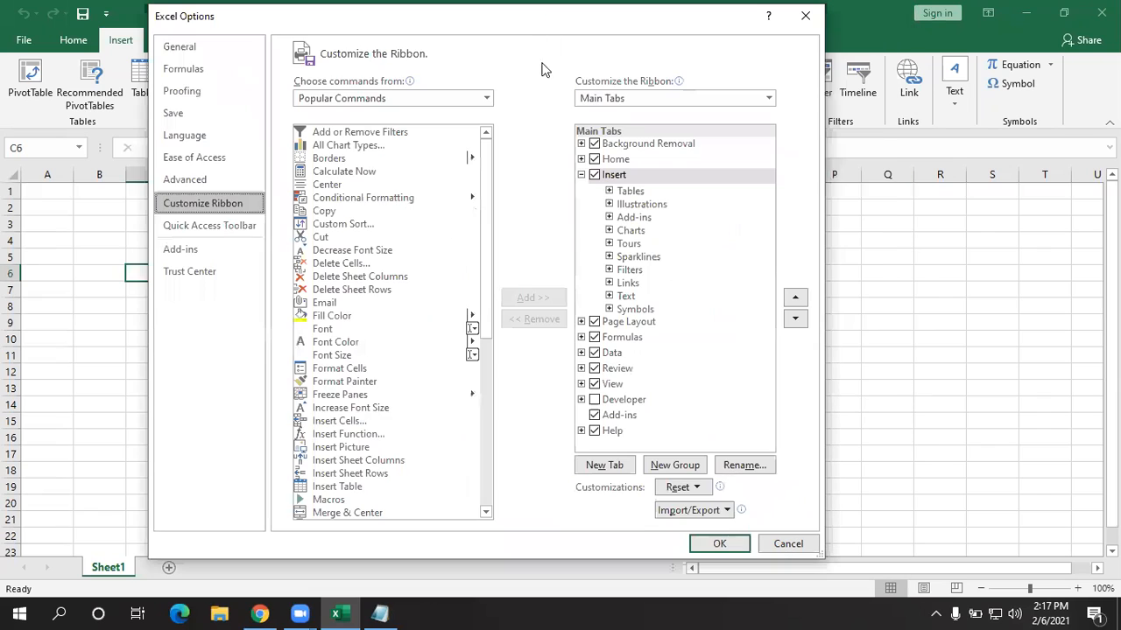
{"action": "left_click", "coordinate": [627, 163]}
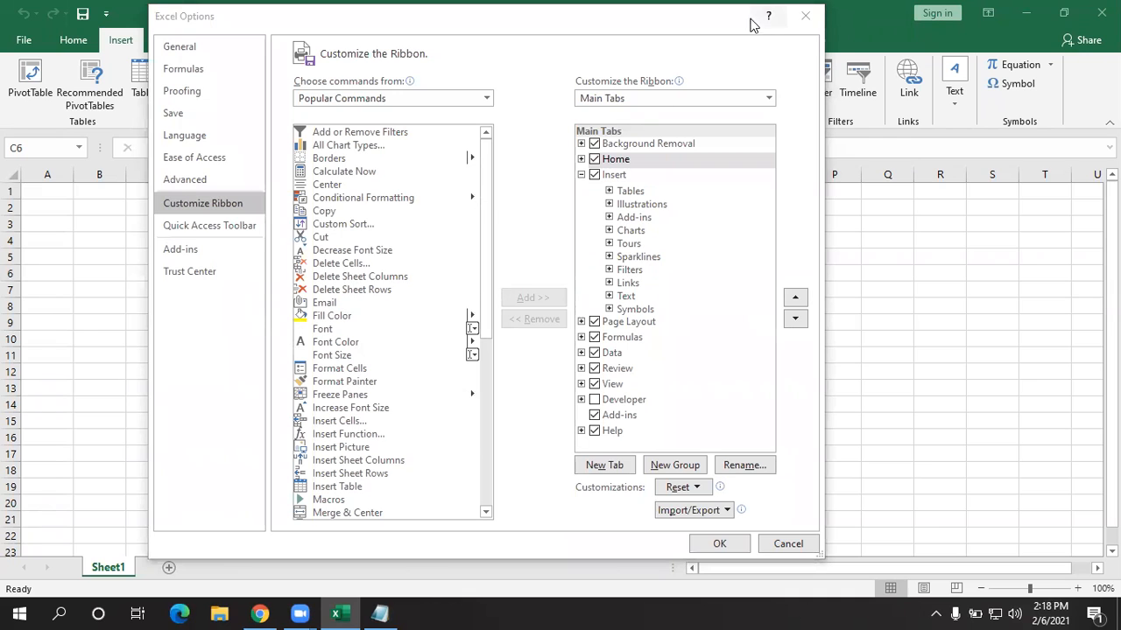
- Close the Excel Options dialog with its title-bar X
{"action": "left_click", "coordinate": [795, 24]}
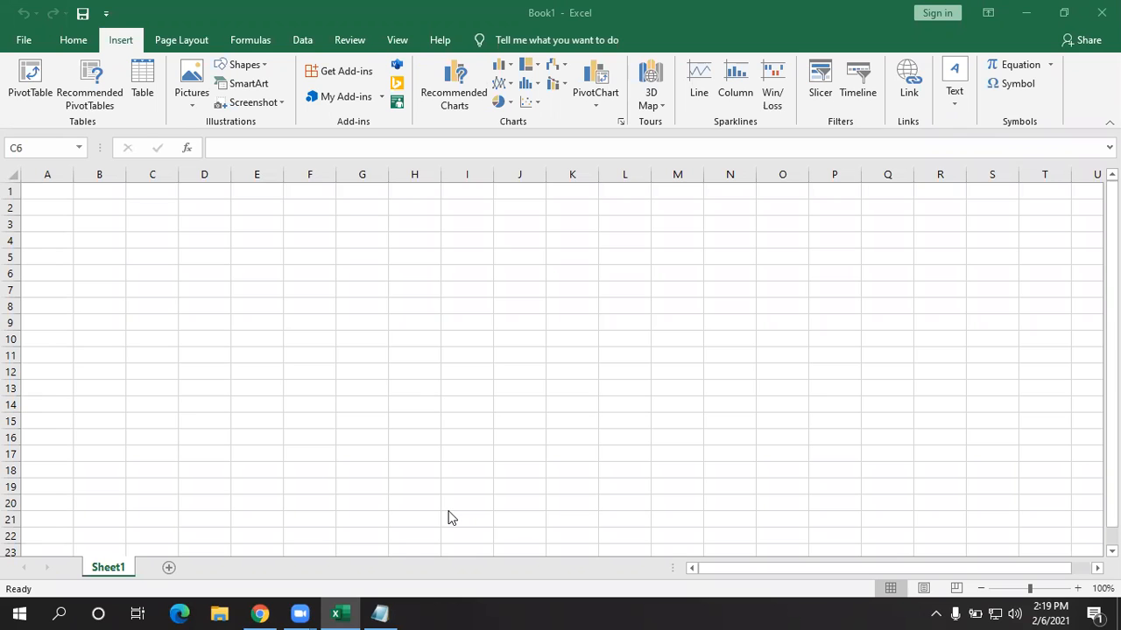
- Open Customize the Ribbon from the ribbon's shortcut menu and select Home
{"action": "left_click", "coordinate": [135, 48]}
{"action": "right_click", "coordinate": [131, 42]}
{"action": "left_click", "coordinate": [216, 50]}
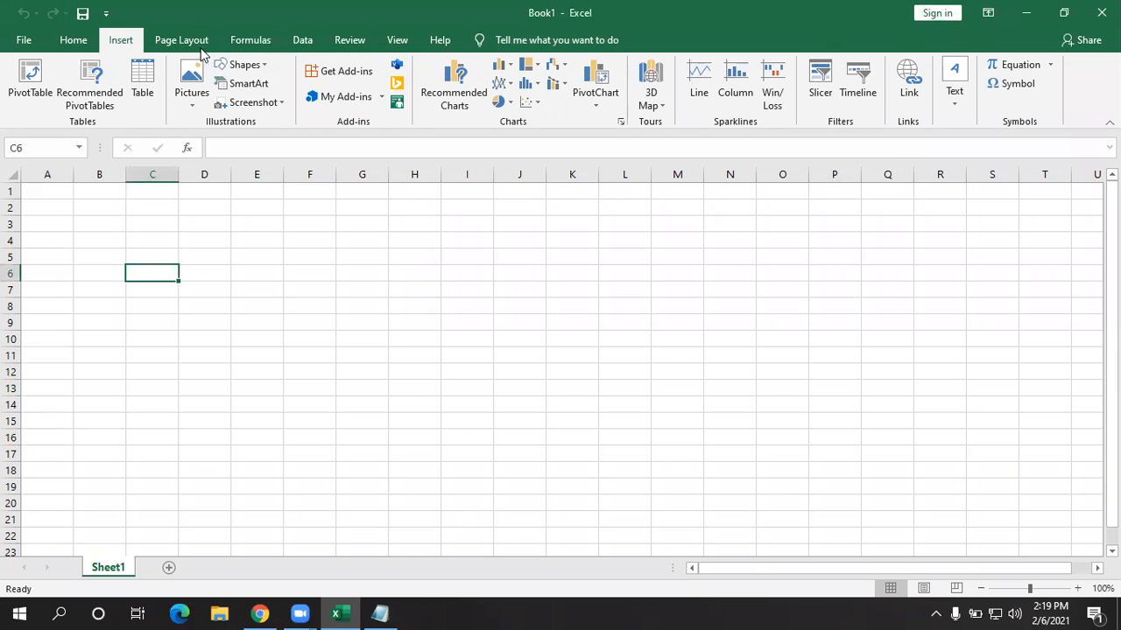
{"action": "left_click", "coordinate": [692, 175]}
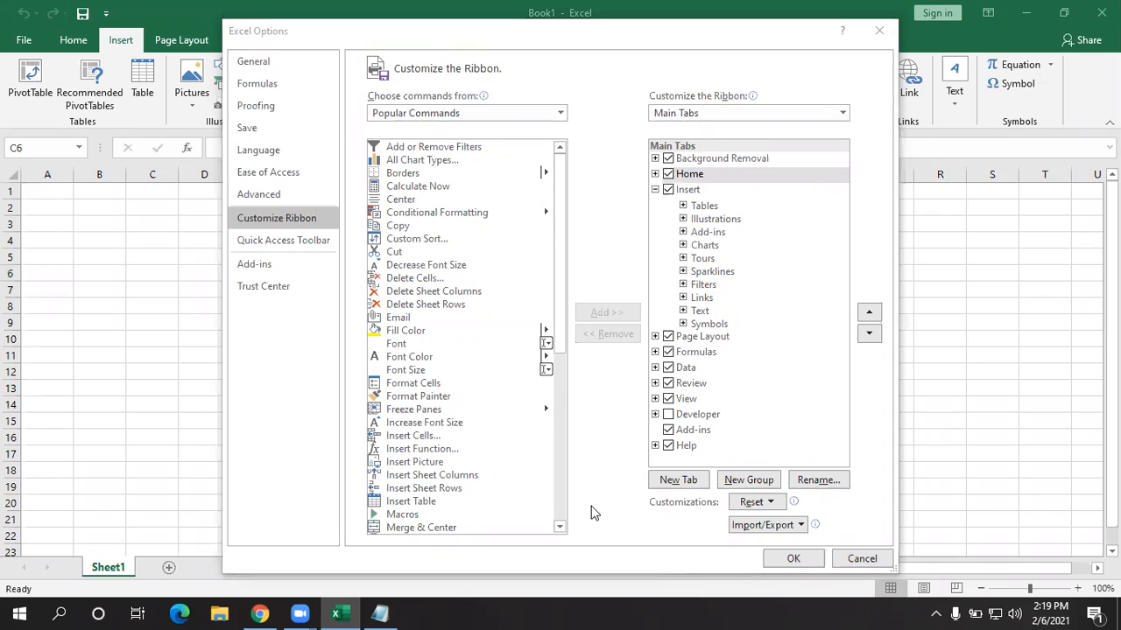
{"action": "left_click", "coordinate": [691, 175]}
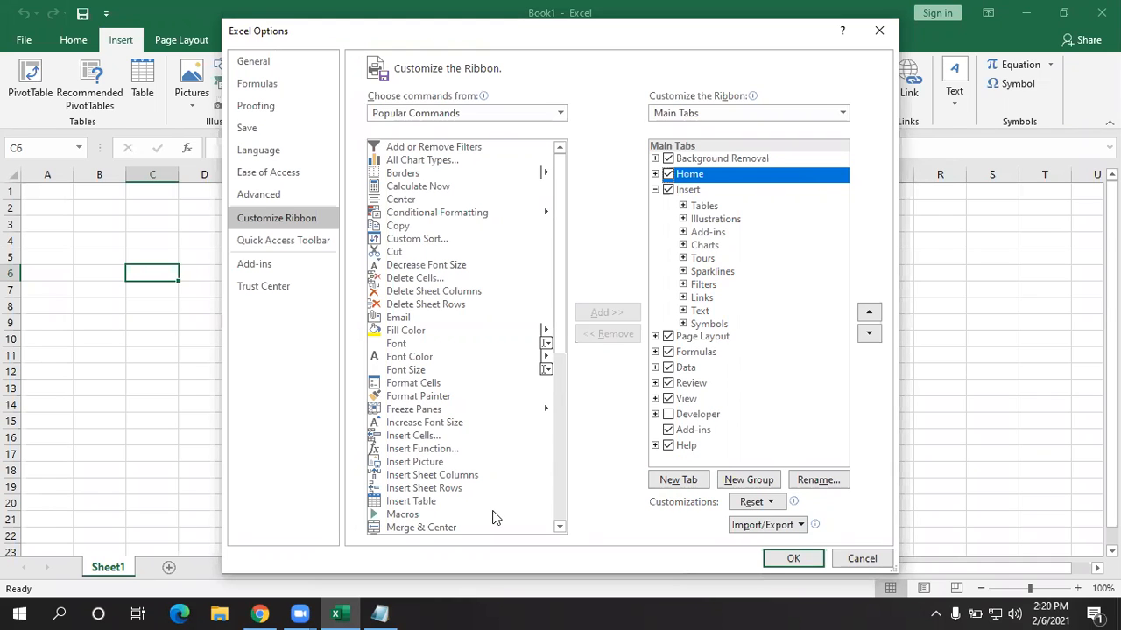
- Add a new custom tab after Home and rename it PROJECT1
{"action": "left_click", "coordinate": [686, 483]}
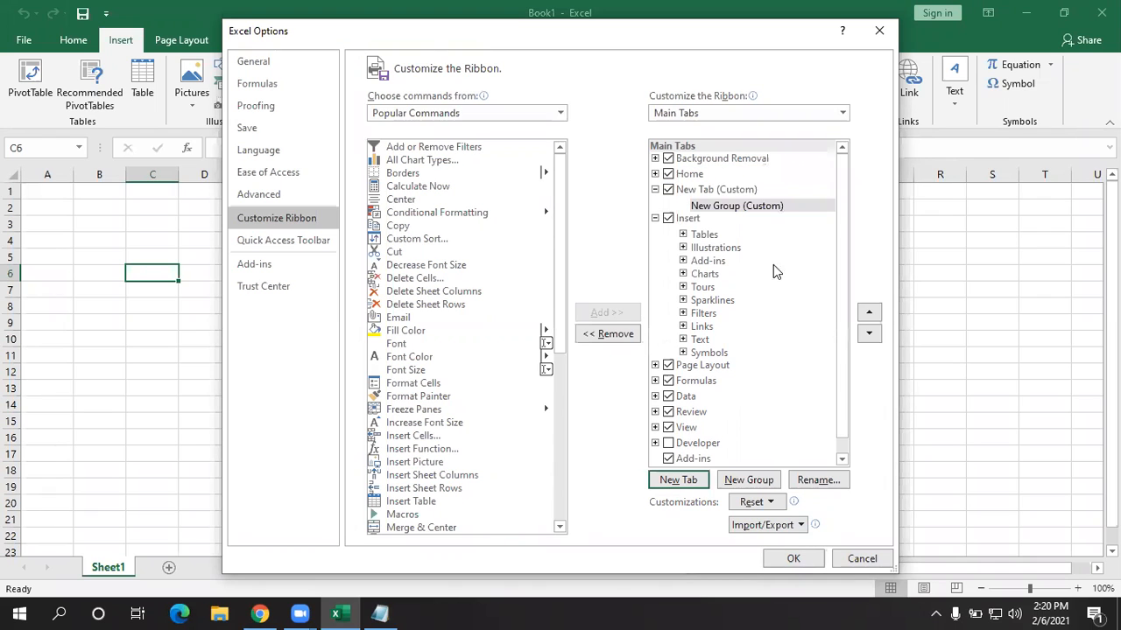
{"action": "left_click", "coordinate": [741, 193]}
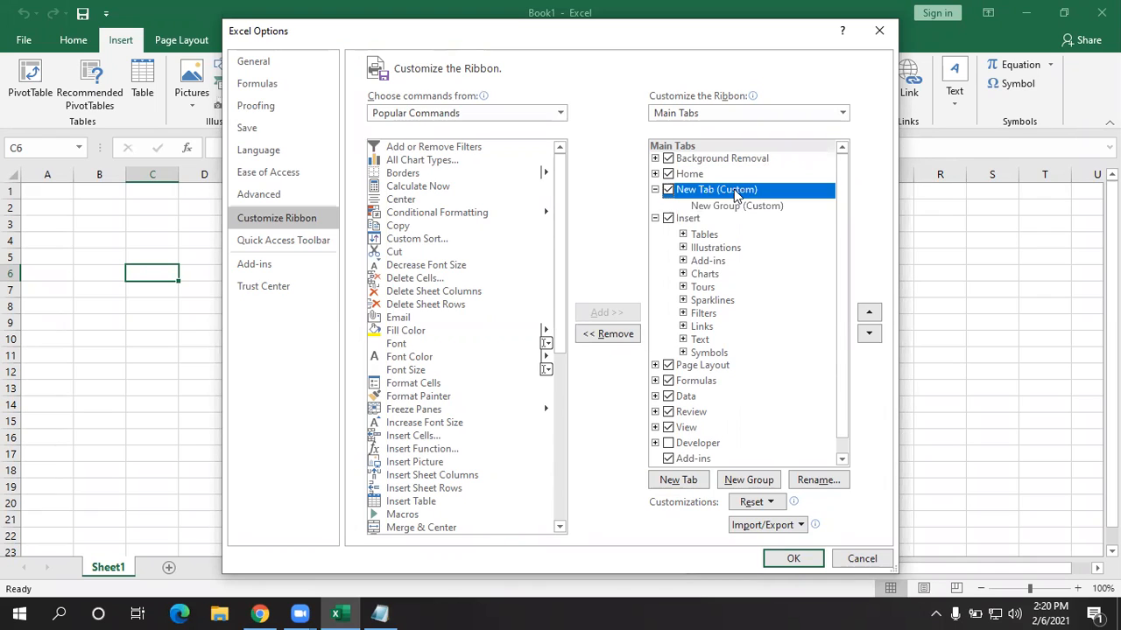
{"action": "right_click", "coordinate": [736, 195]}
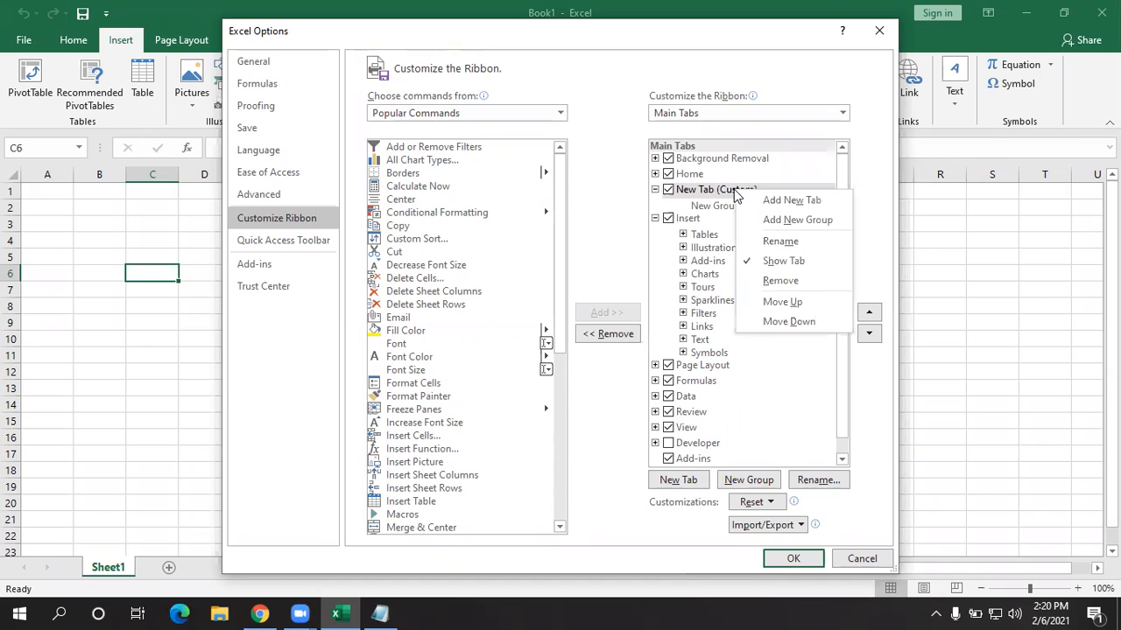
{"action": "left_click", "coordinate": [782, 241]}
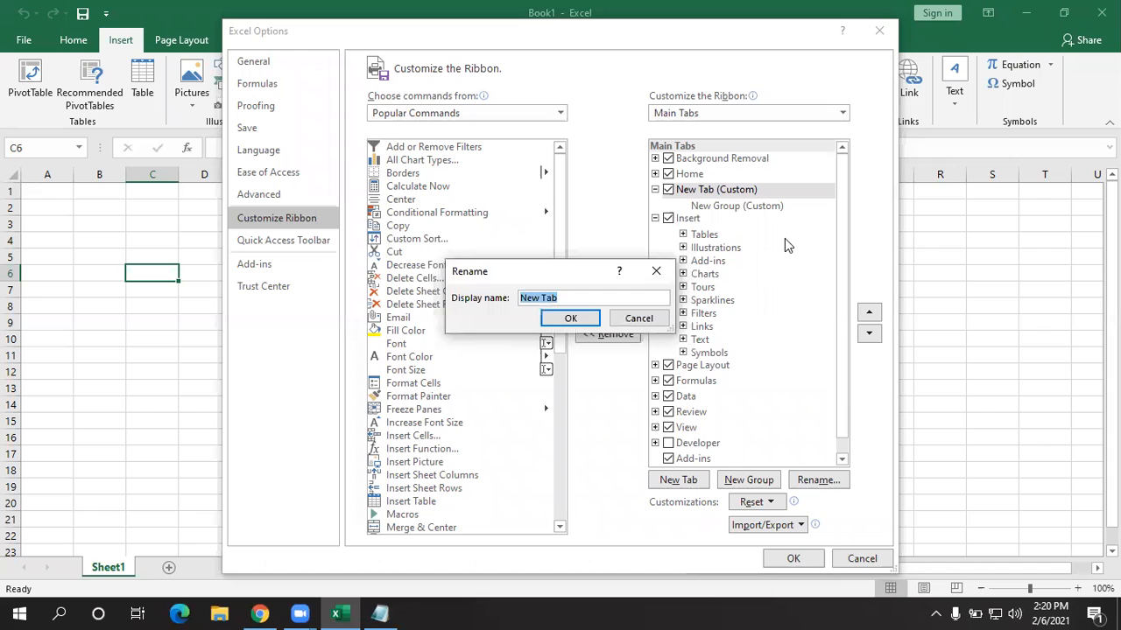
{"action": "key", "text": "BackSpace"}
{"action": "type", "text": "PROJECT1"}
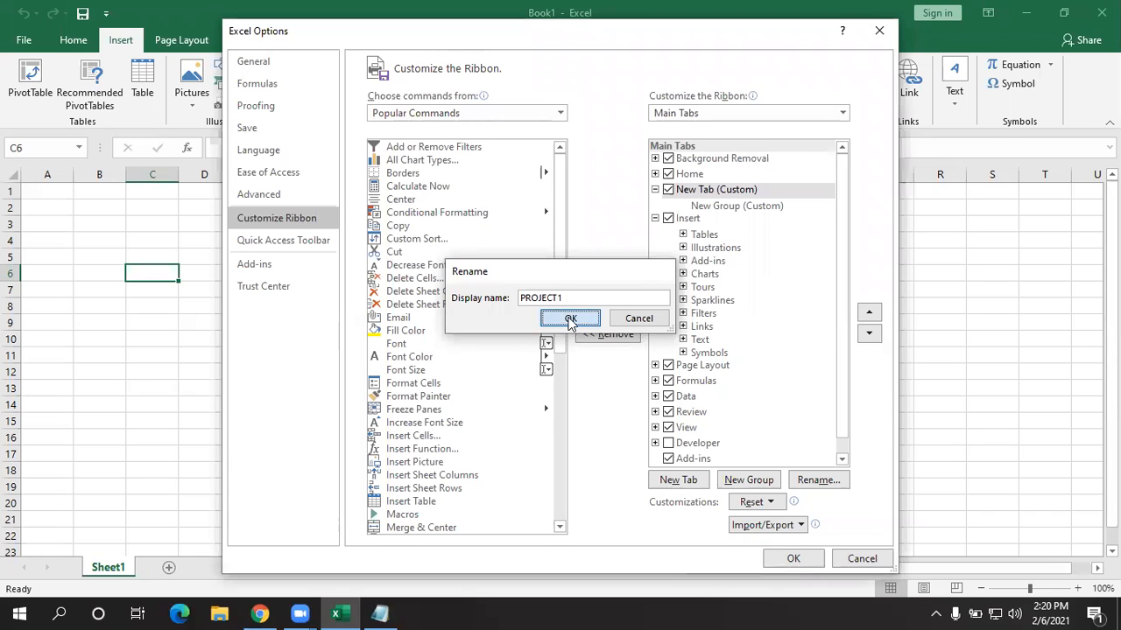
{"action": "left_click", "coordinate": [569, 318]}
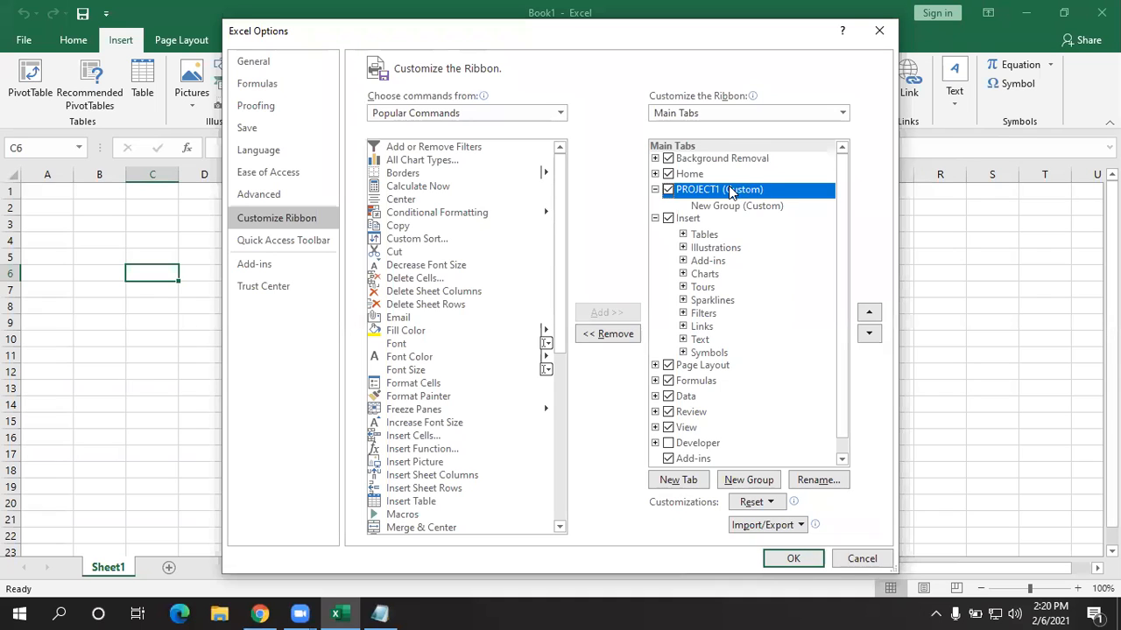
- Rename the custom tab's New Group to PART1
{"action": "left_click_drag", "start_coordinate": [548, 43], "coordinate": [581, 91]}
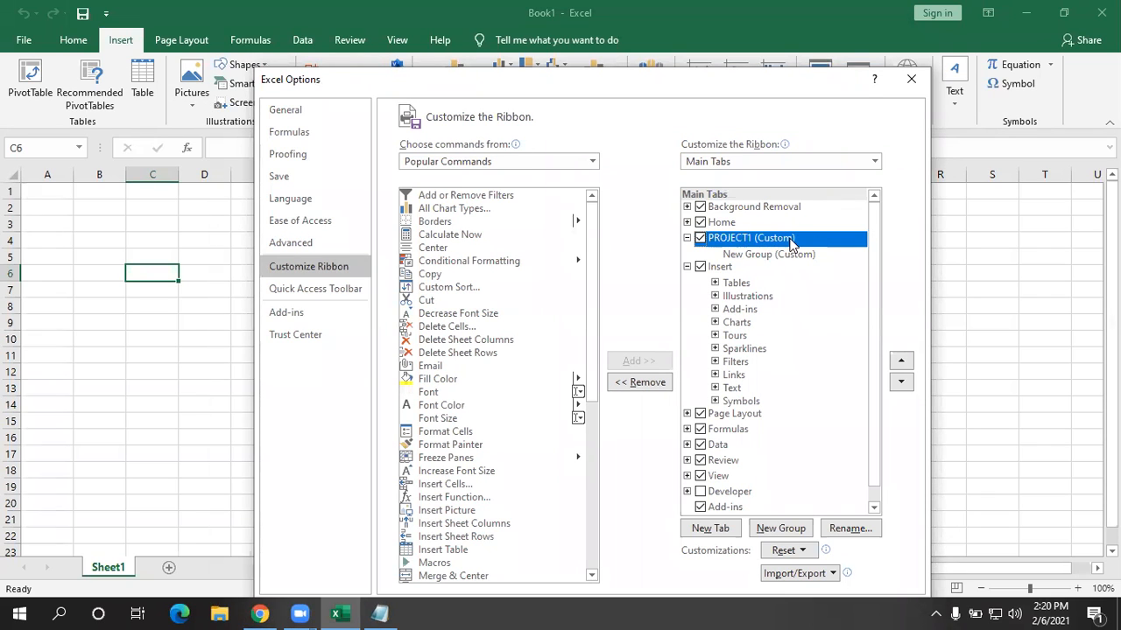
{"action": "left_click", "coordinate": [771, 255]}
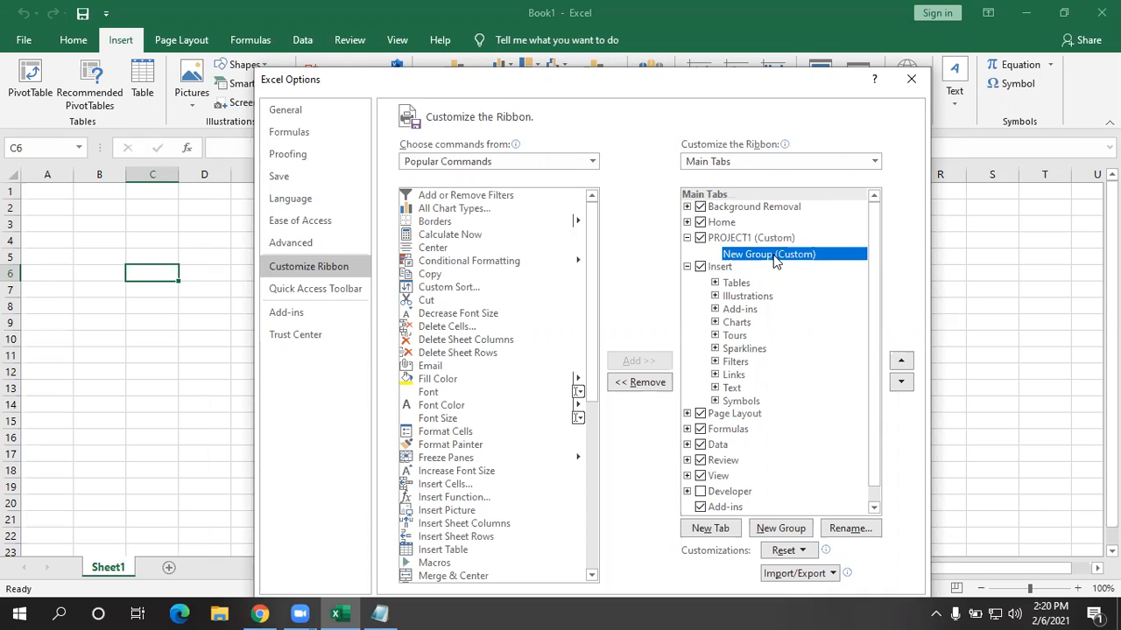
{"action": "right_click", "coordinate": [773, 256]}
{"action": "left_click", "coordinate": [818, 308]}
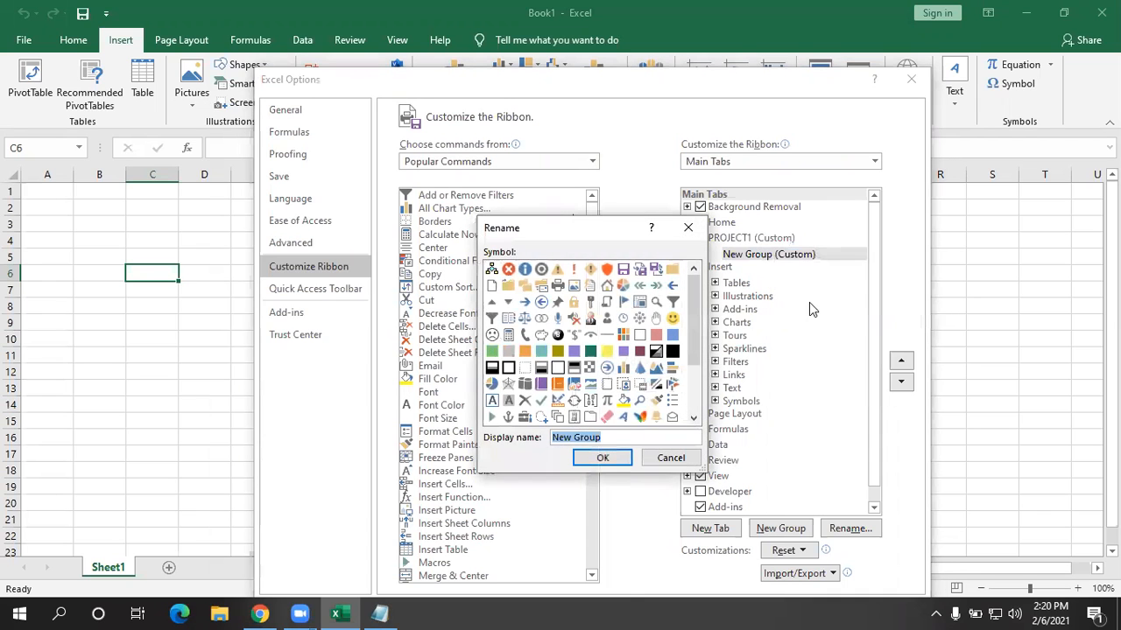
{"action": "key", "text": "BackSpace"}
{"action": "type", "text": "PART1"}
{"action": "key", "text": "Return"}
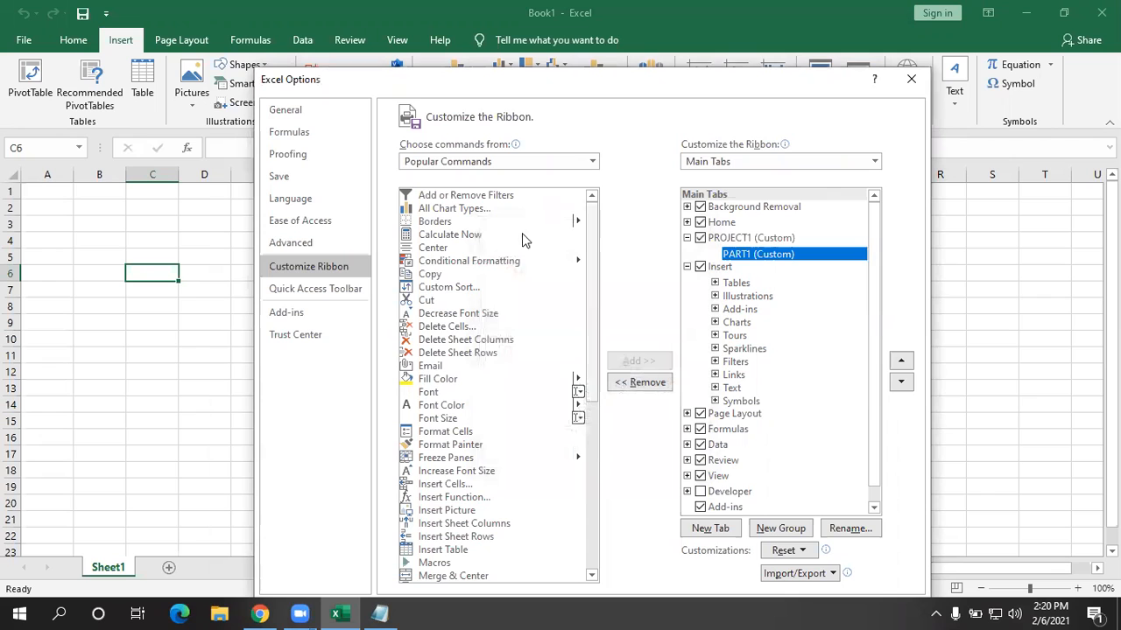
- Add Center, Conditional Formatting, Copy, Cut, Font and Font Color to PART1
{"action": "left_click", "coordinate": [466, 250]}
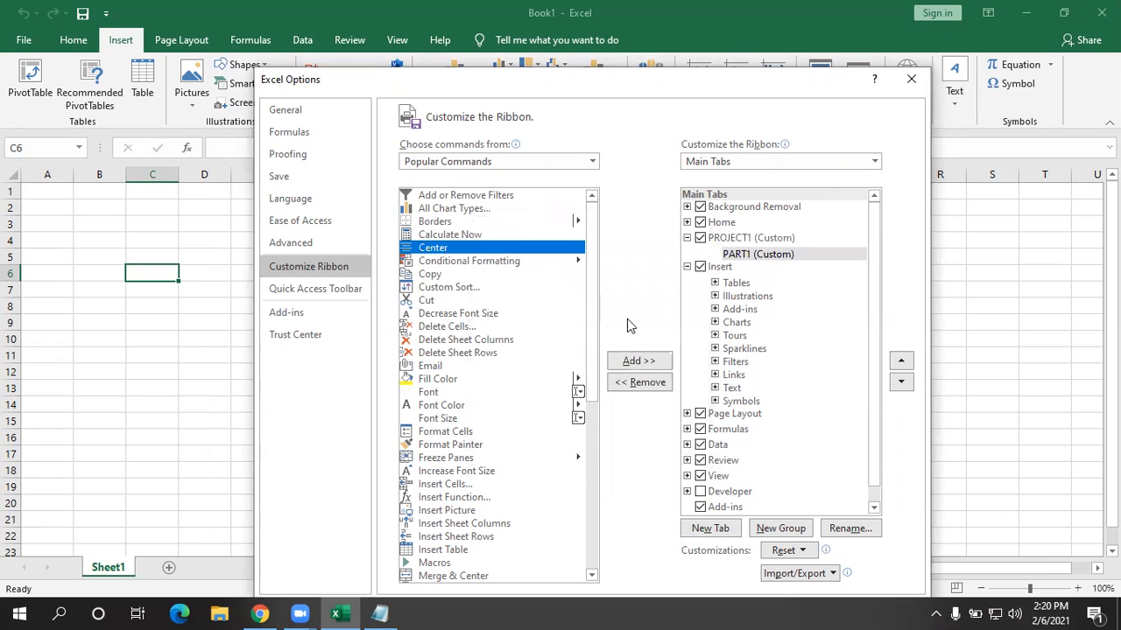
{"action": "left_click", "coordinate": [647, 362]}
{"action": "left_click", "coordinate": [639, 361]}
{"action": "left_click", "coordinate": [639, 361]}
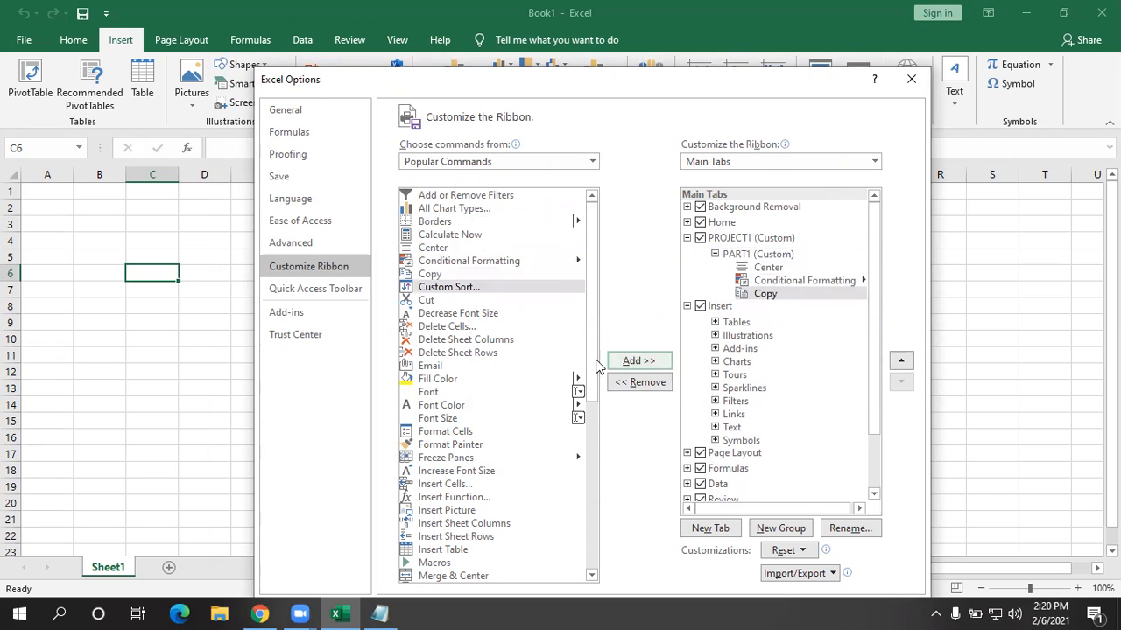
{"action": "left_click", "coordinate": [491, 301]}
{"action": "left_click", "coordinate": [639, 361]}
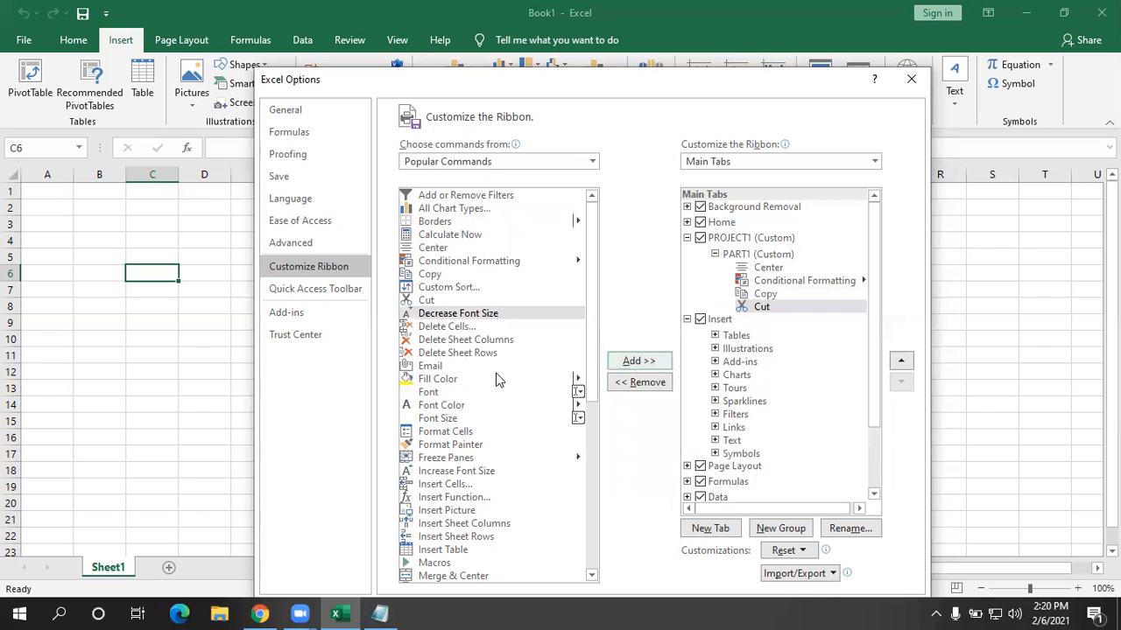
{"action": "left_click", "coordinate": [433, 396]}
{"action": "left_click", "coordinate": [639, 361]}
{"action": "left_click", "coordinate": [639, 361]}
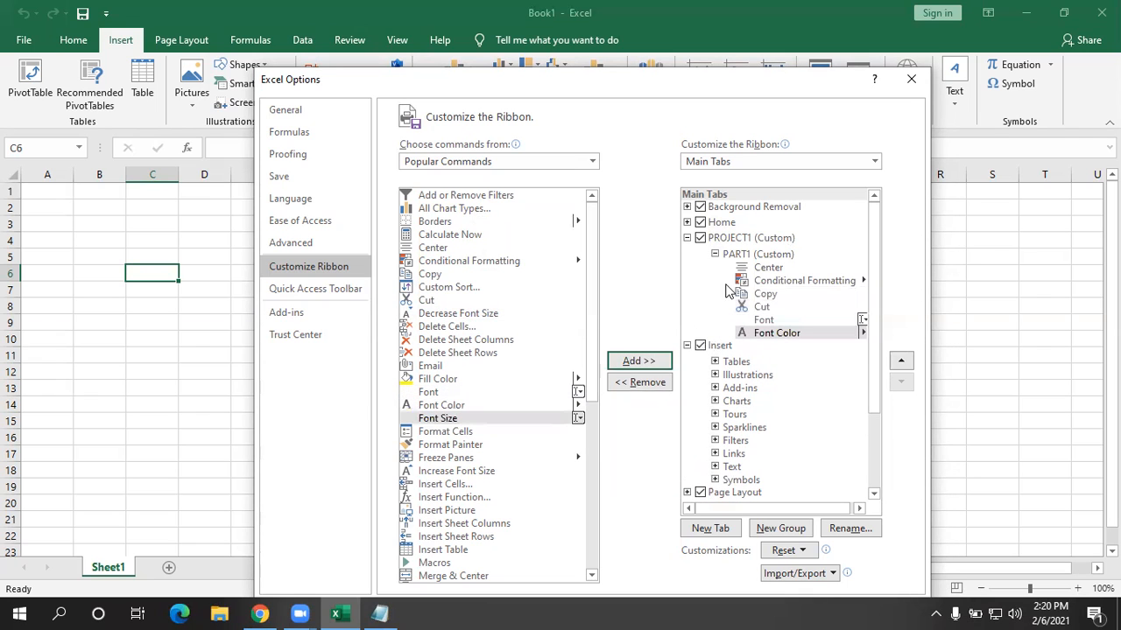
- Create a second group on PROJECT1 and name it PART2
{"action": "left_click", "coordinate": [772, 511]}
{"action": "left_click", "coordinate": [799, 349]}
{"action": "right_click", "coordinate": [799, 349]}
{"action": "left_click", "coordinate": [850, 395]}
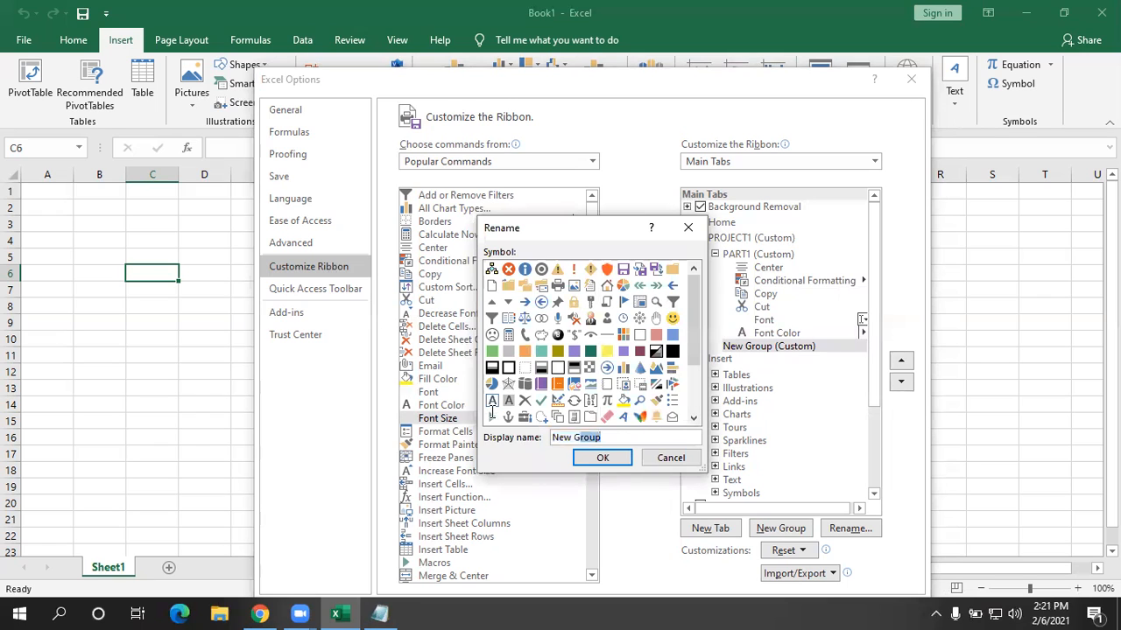
{"action": "key", "text": "BackSpace"}
{"action": "type", "text": "PART2"}
{"action": "left_click", "coordinate": [613, 461]}
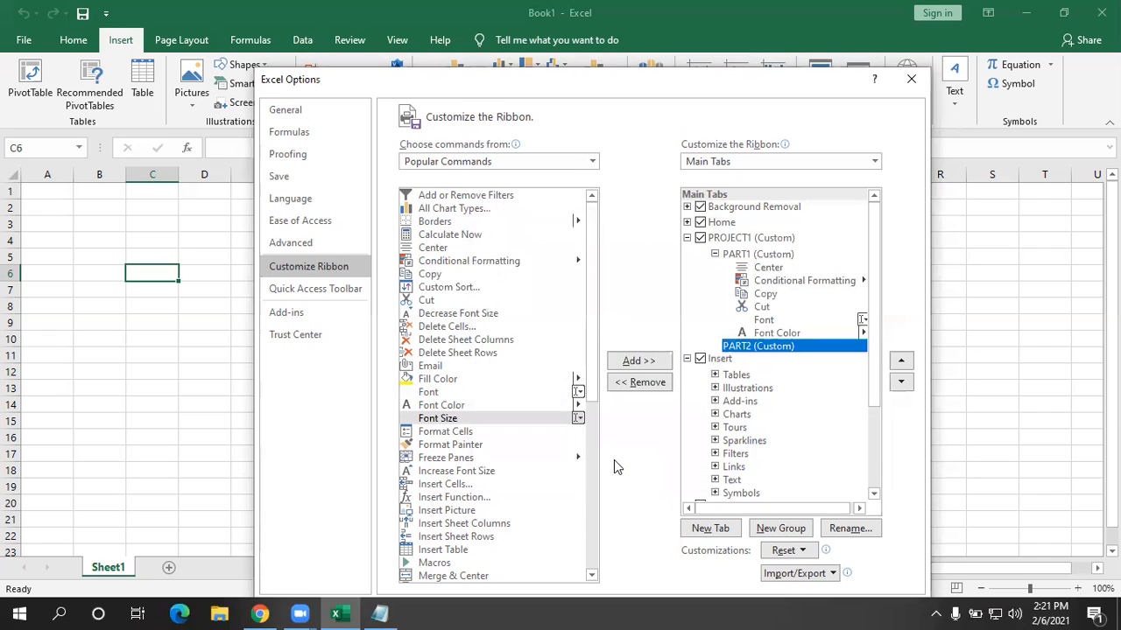
- Add Copy, Insert Sheet Rows, Insert Table, Open, Page Setup and Paste to PART2
{"action": "left_click", "coordinate": [429, 275]}
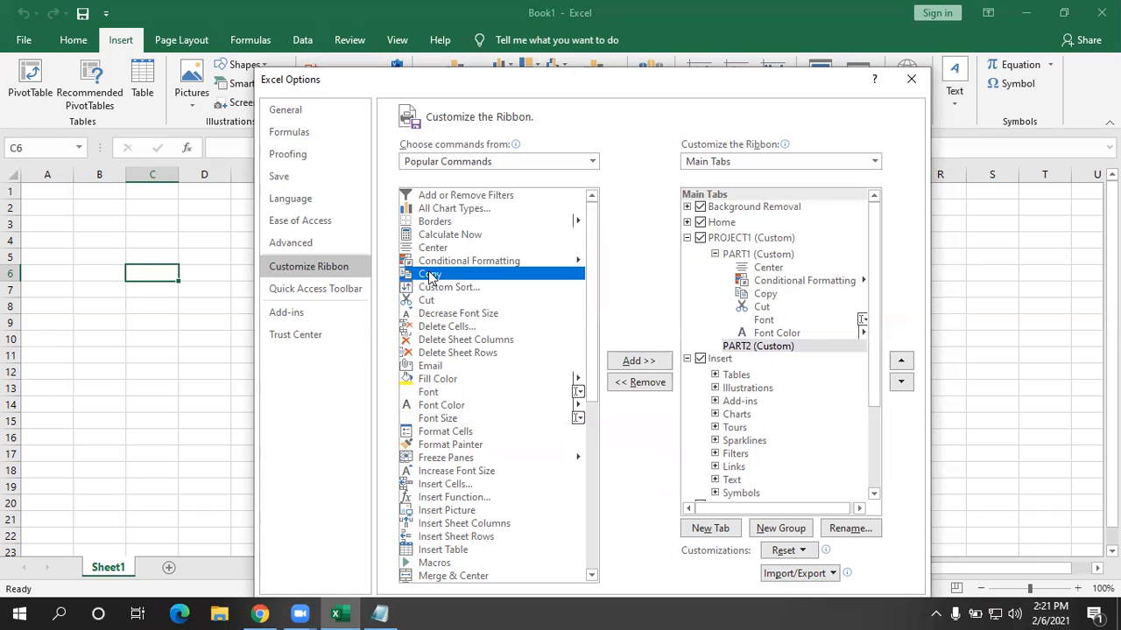
{"action": "left_click", "coordinate": [646, 363]}
{"action": "left_click", "coordinate": [462, 315]}
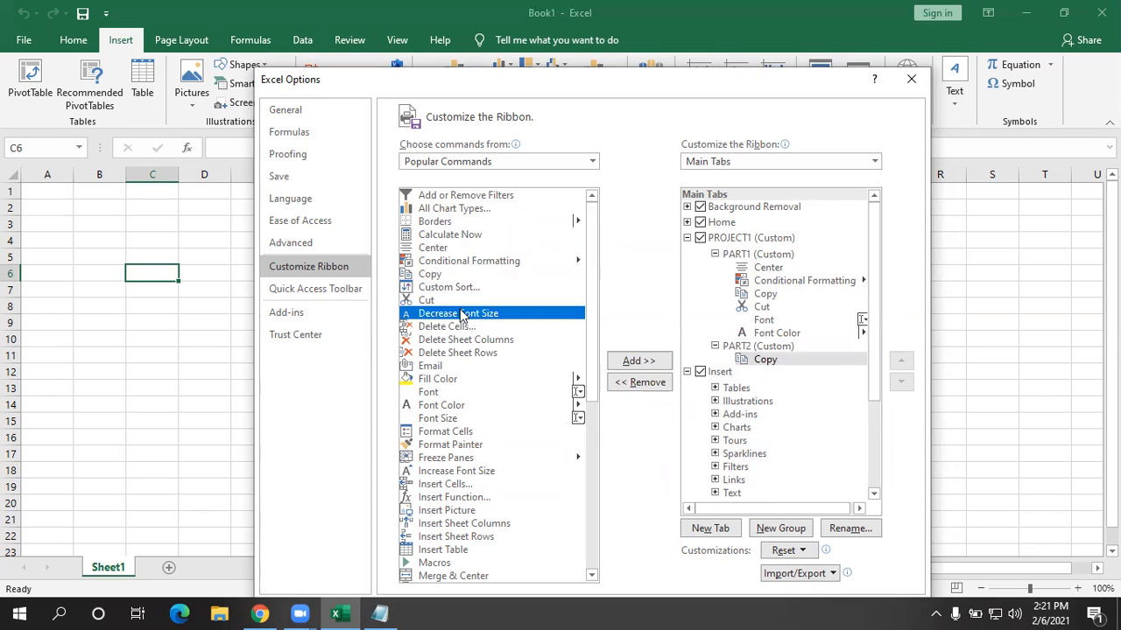
{"action": "scroll", "coordinate": [449, 374], "scroll_direction": "down", "scroll_amount": 5}
{"action": "left_click", "coordinate": [449, 342]}
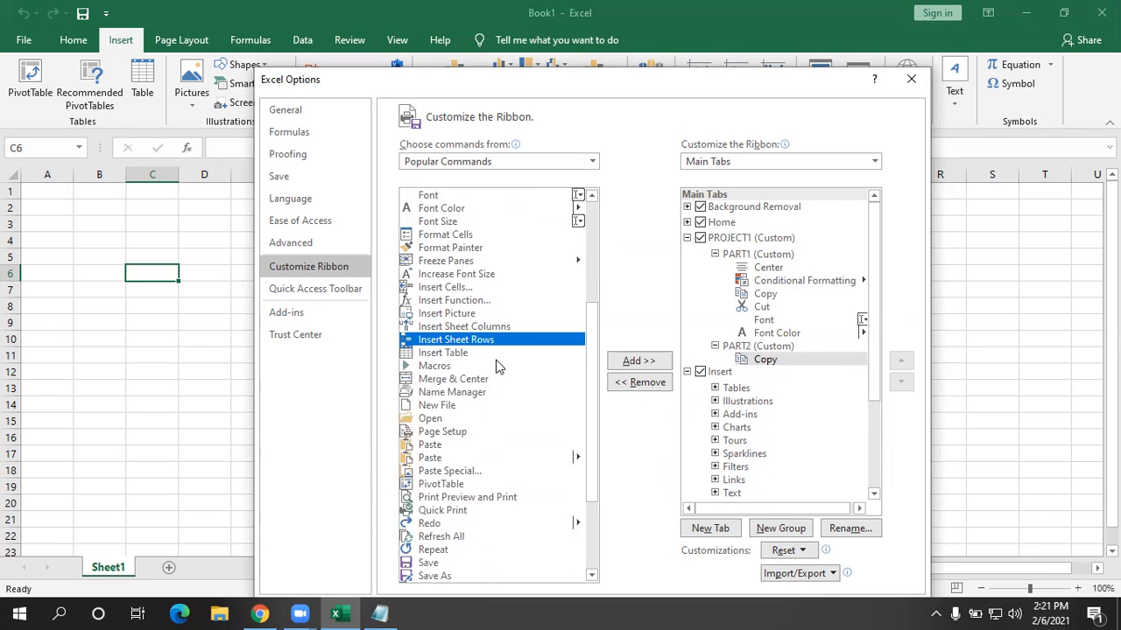
{"action": "left_click", "coordinate": [641, 361]}
{"action": "left_click", "coordinate": [642, 361]}
{"action": "left_click", "coordinate": [473, 419]}
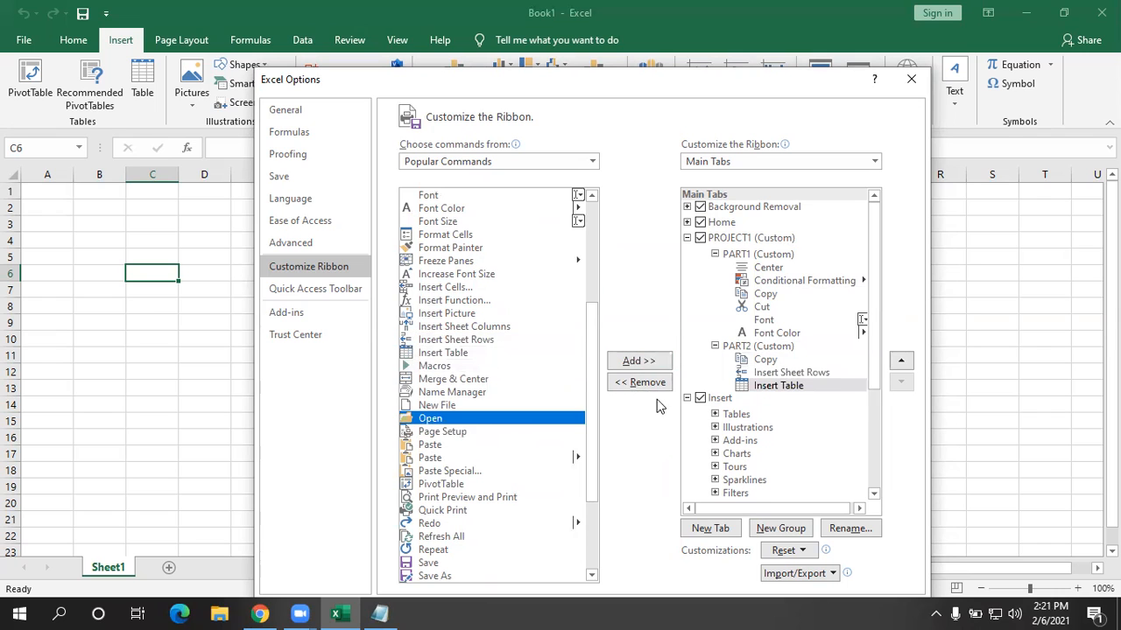
{"action": "left_click", "coordinate": [639, 360]}
{"action": "left_click", "coordinate": [638, 360]}
{"action": "left_click", "coordinate": [638, 361]}
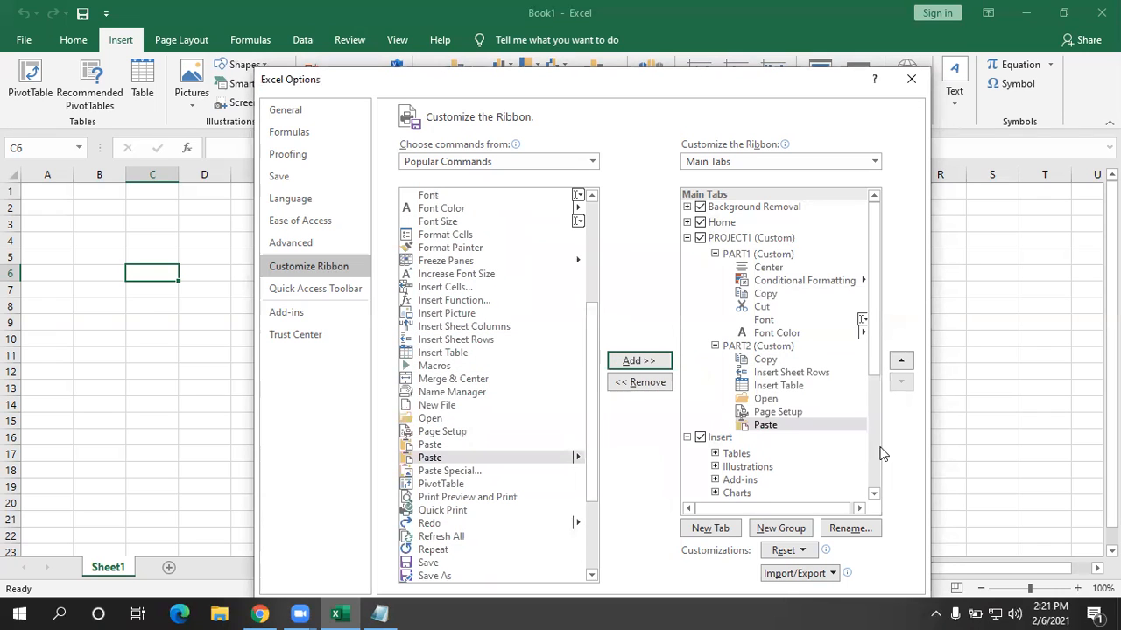
{"action": "left_click_drag", "start_coordinate": [656, 82], "coordinate": [617, 27]}
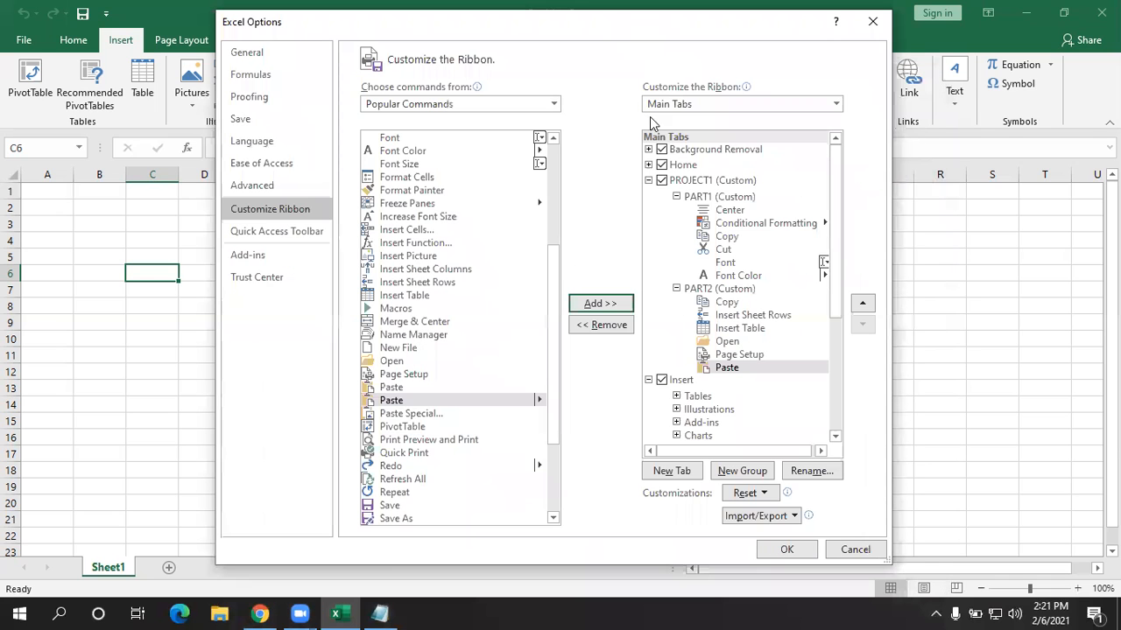
- Apply the ribbon changes and view the PROJECT1 tab's commands
{"action": "left_click", "coordinate": [795, 550]}
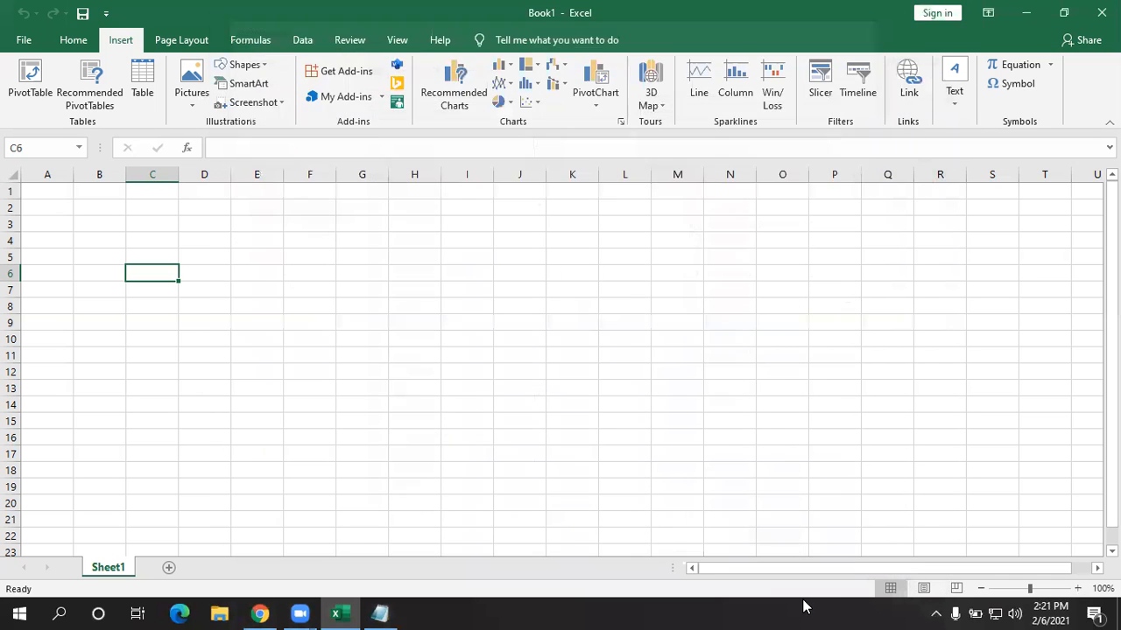
{"action": "left_click", "coordinate": [66, 44]}
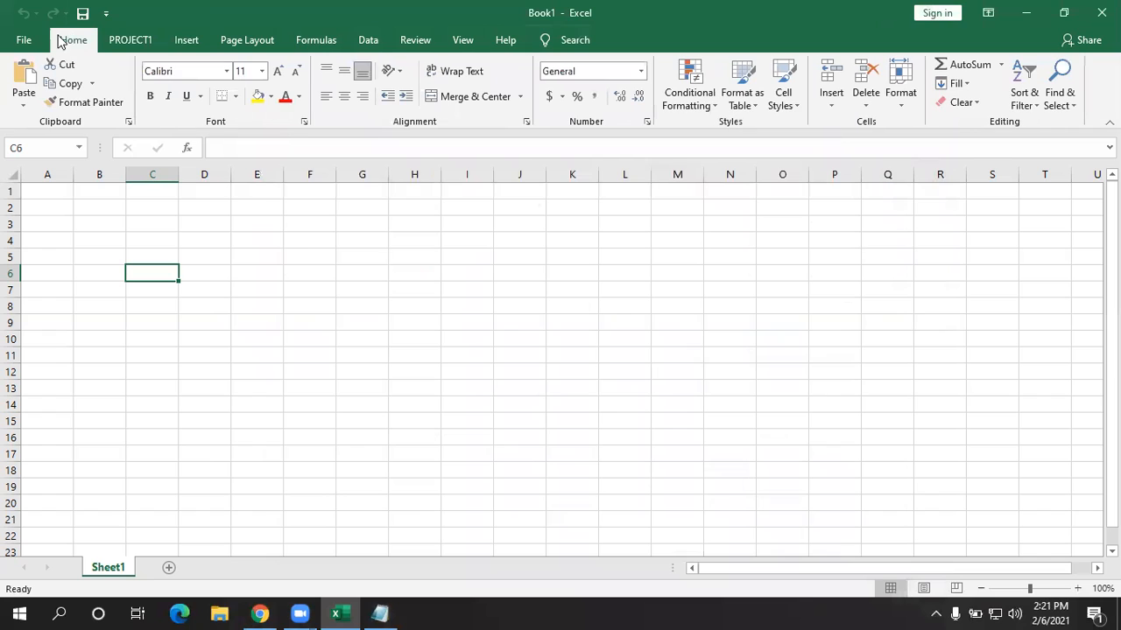
{"action": "left_click", "coordinate": [121, 45]}
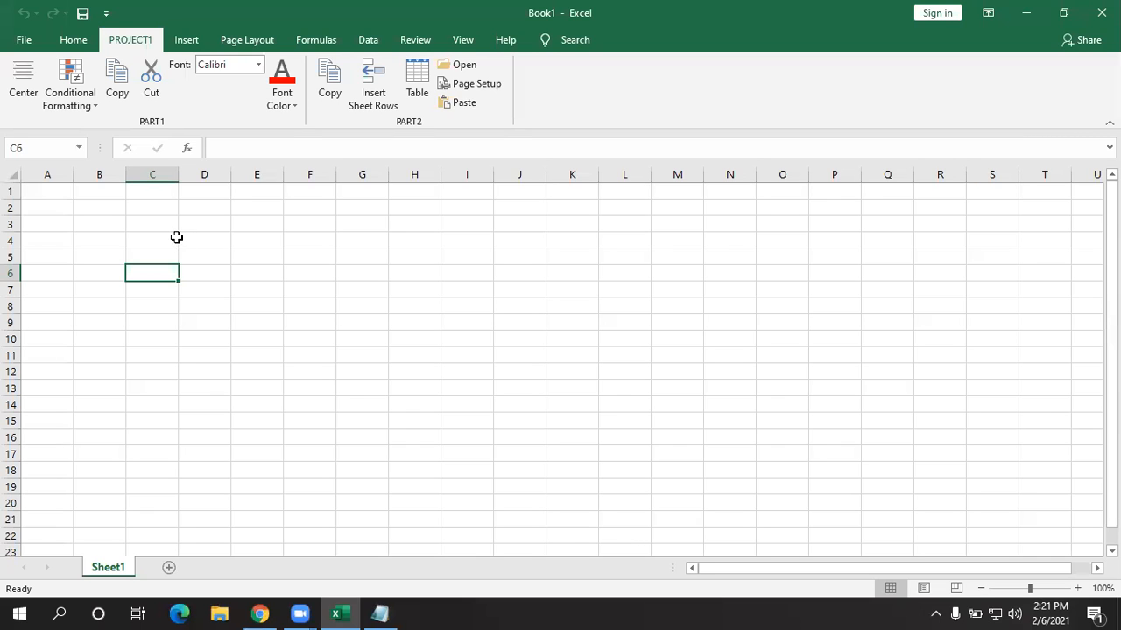
- Reopen Customize the Ribbon and select PROJECT1 (Custom)
{"action": "right_click", "coordinate": [156, 51]}
{"action": "left_click", "coordinate": [213, 54]}
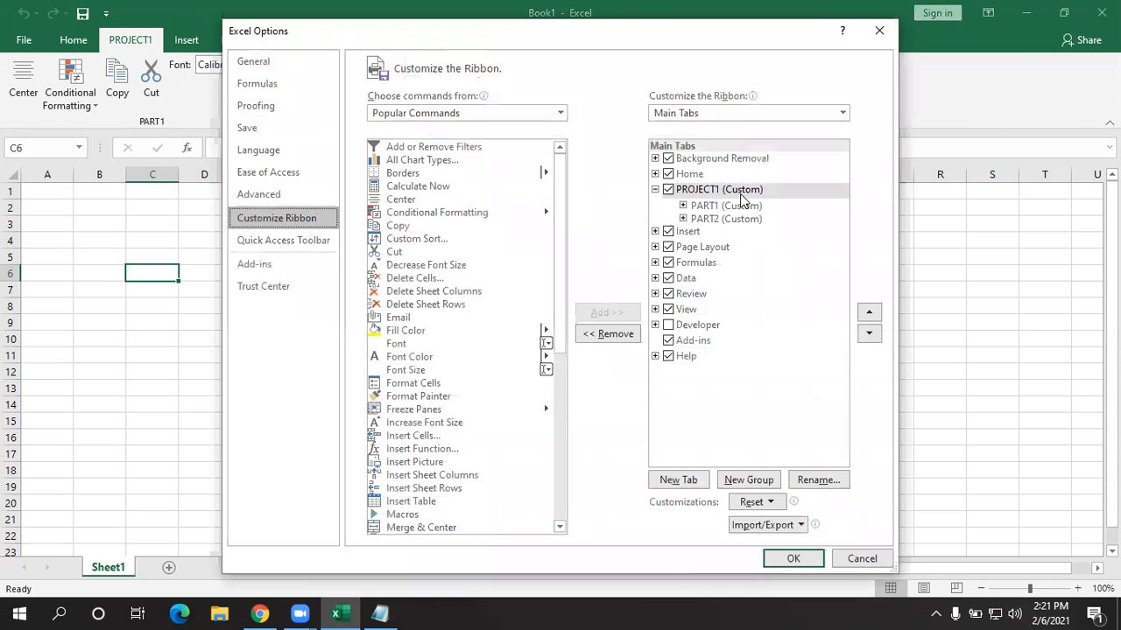
{"action": "left_click", "coordinate": [740, 195]}
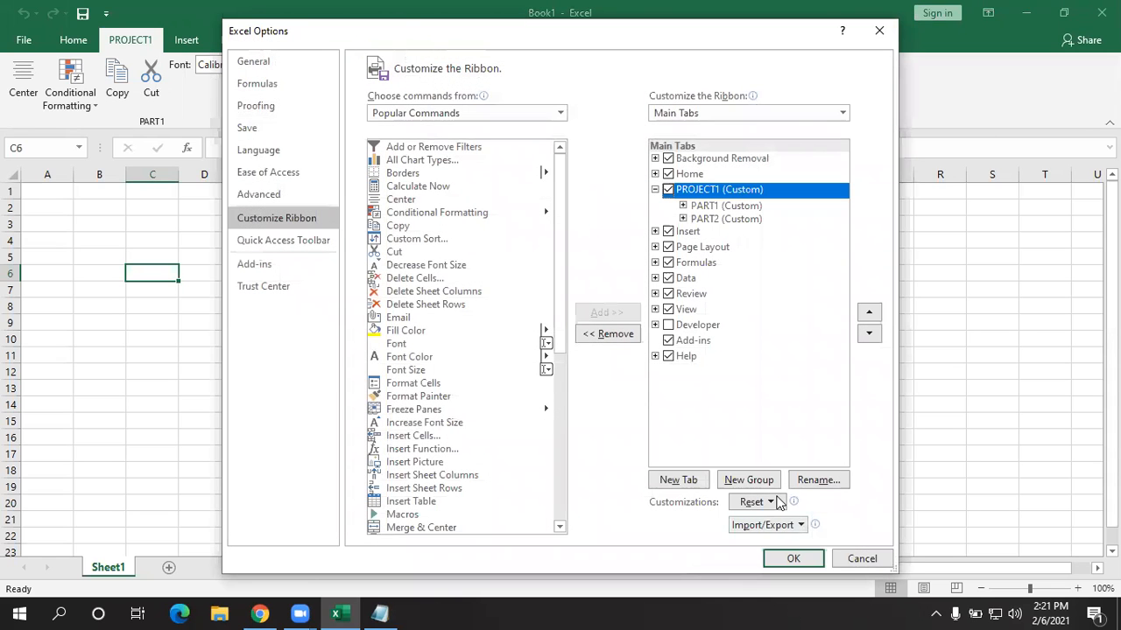
- Use Import/Export > Export all customizations to save the file as SESSION2
{"action": "left_click", "coordinate": [775, 525]}
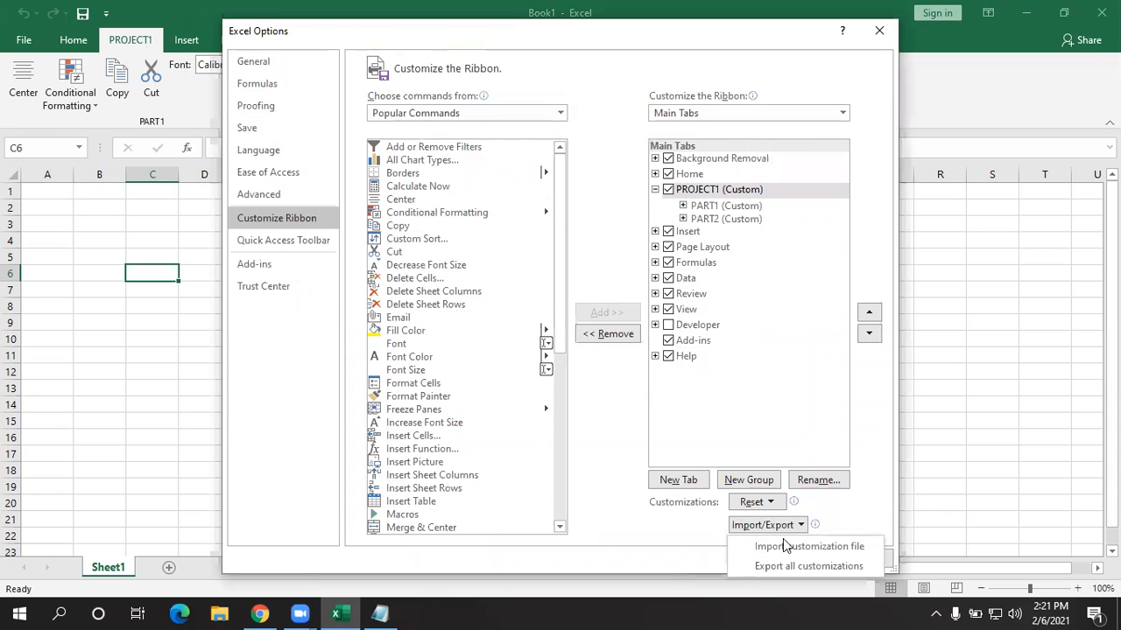
{"action": "left_click", "coordinate": [782, 566]}
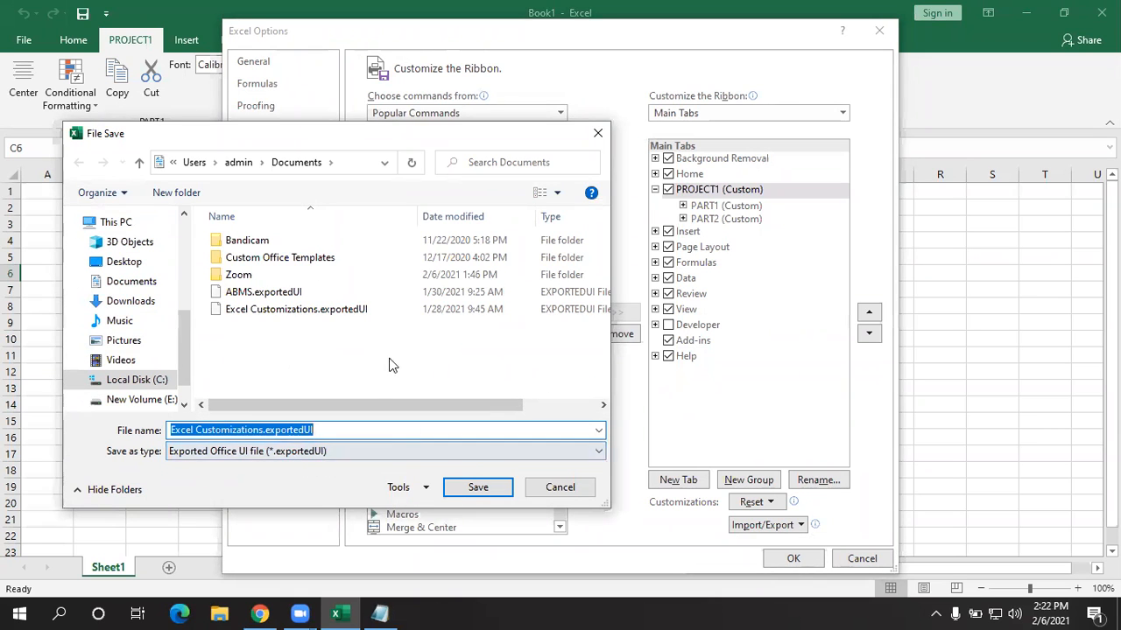
{"action": "key", "text": "BackSpace"}
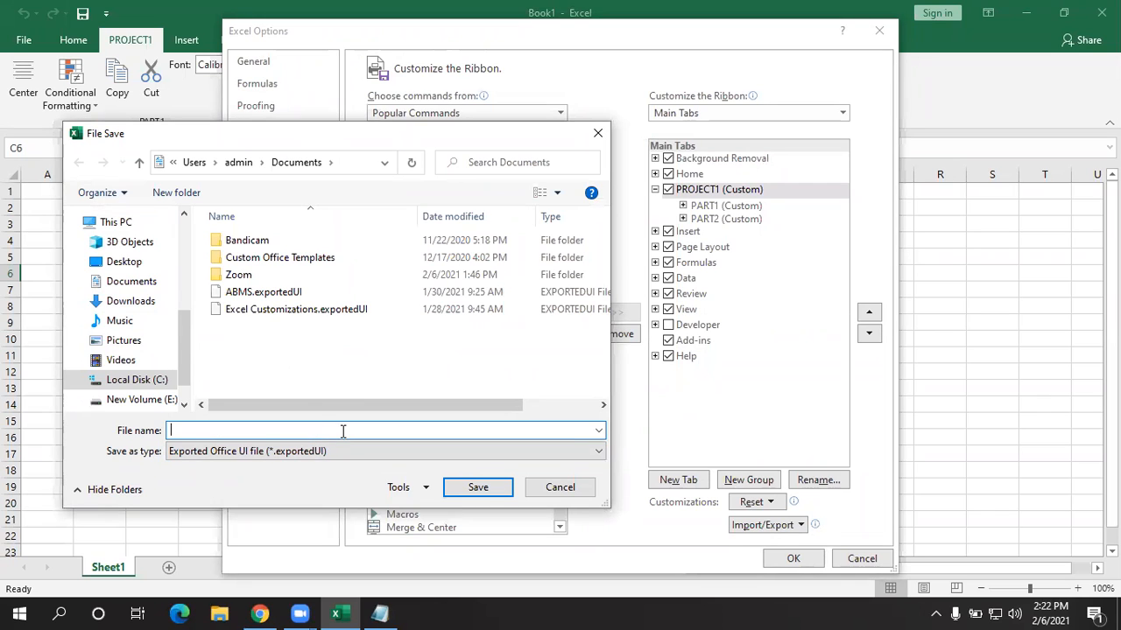
{"action": "type", "text": "SESSION2"}
{"action": "key", "text": "Return"}
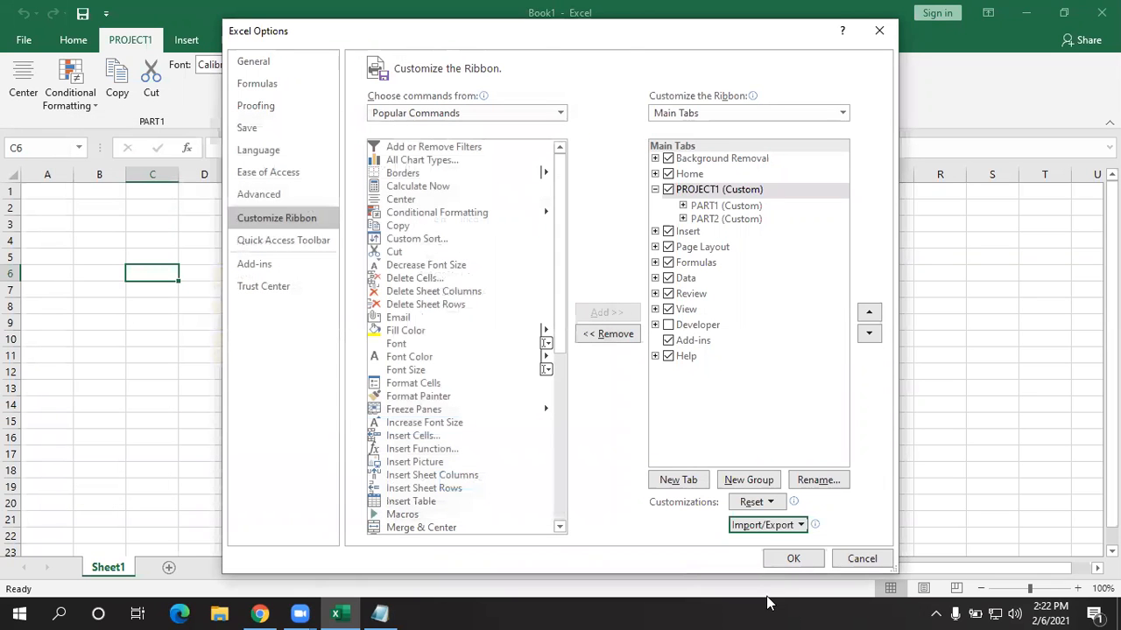
- Confirm Excel Options with OK, then minimize Excel to show the desktop
{"action": "left_click", "coordinate": [812, 559]}
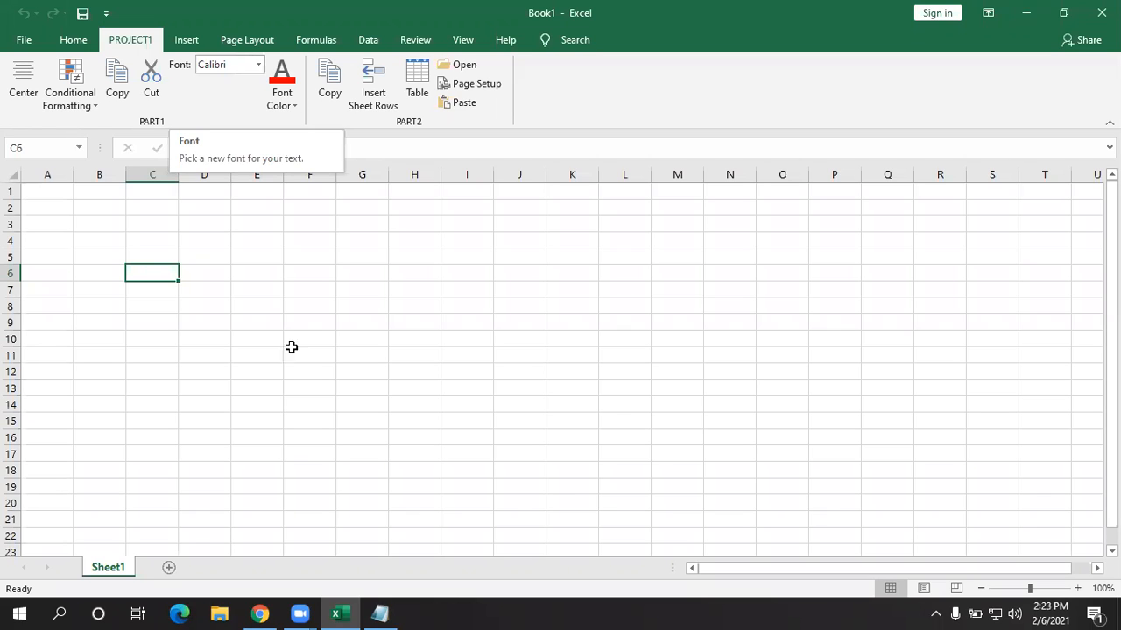
{"action": "left_click", "coordinate": [525, 606]}
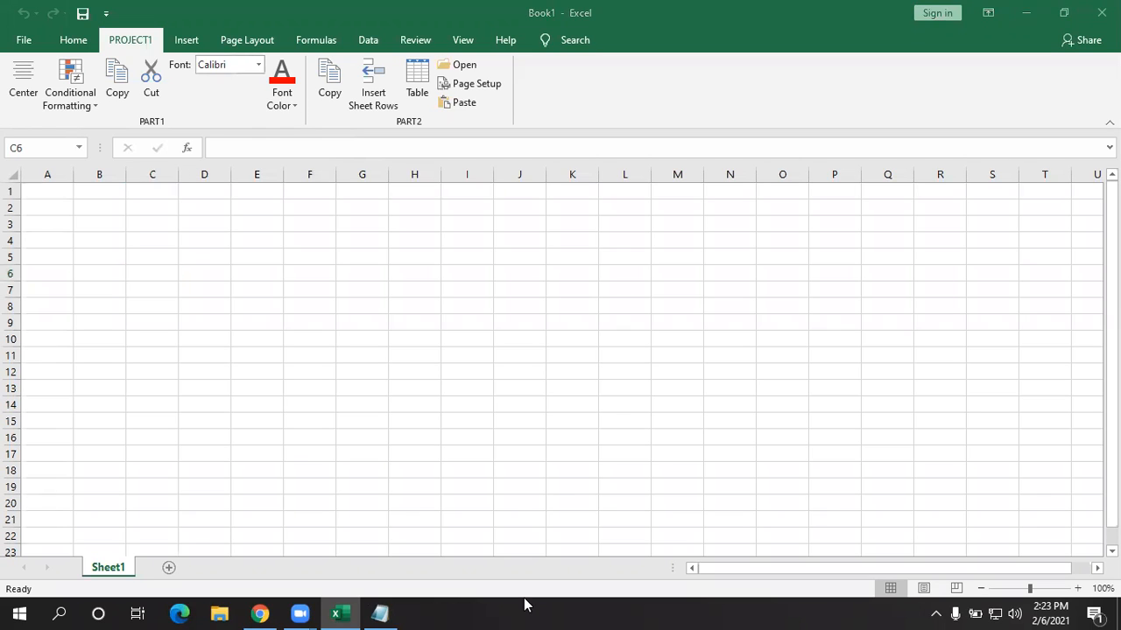
{"action": "left_click", "coordinate": [346, 611]}
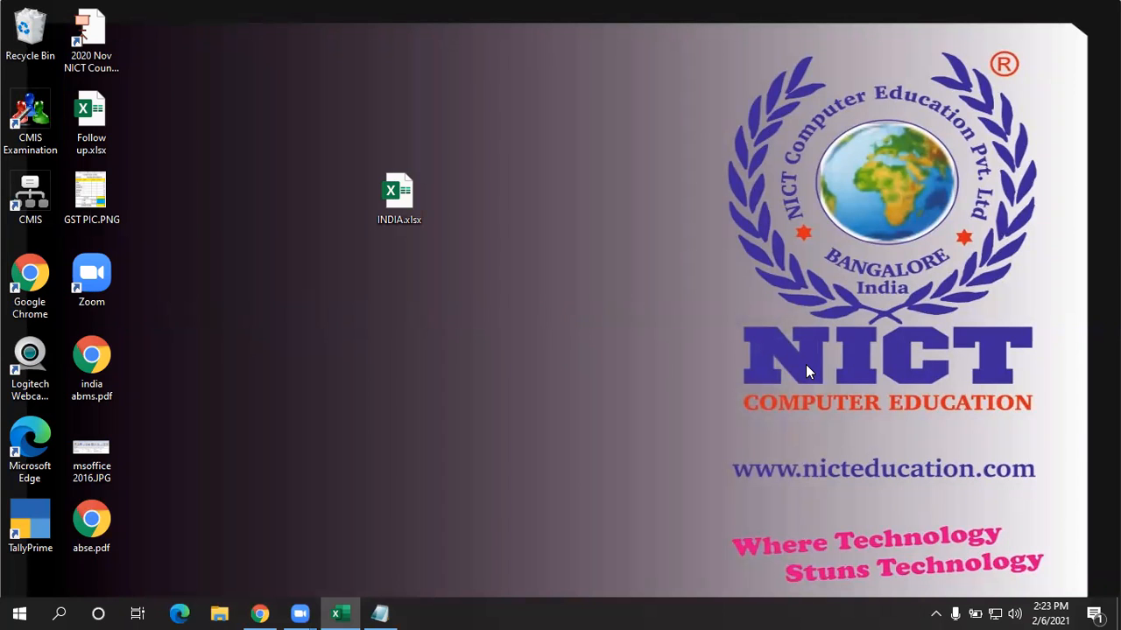
- Restore Excel, remove PROJECT1 (Custom) in Customize the Ribbon, and confirm with OK
{"action": "left_click", "coordinate": [337, 613]}
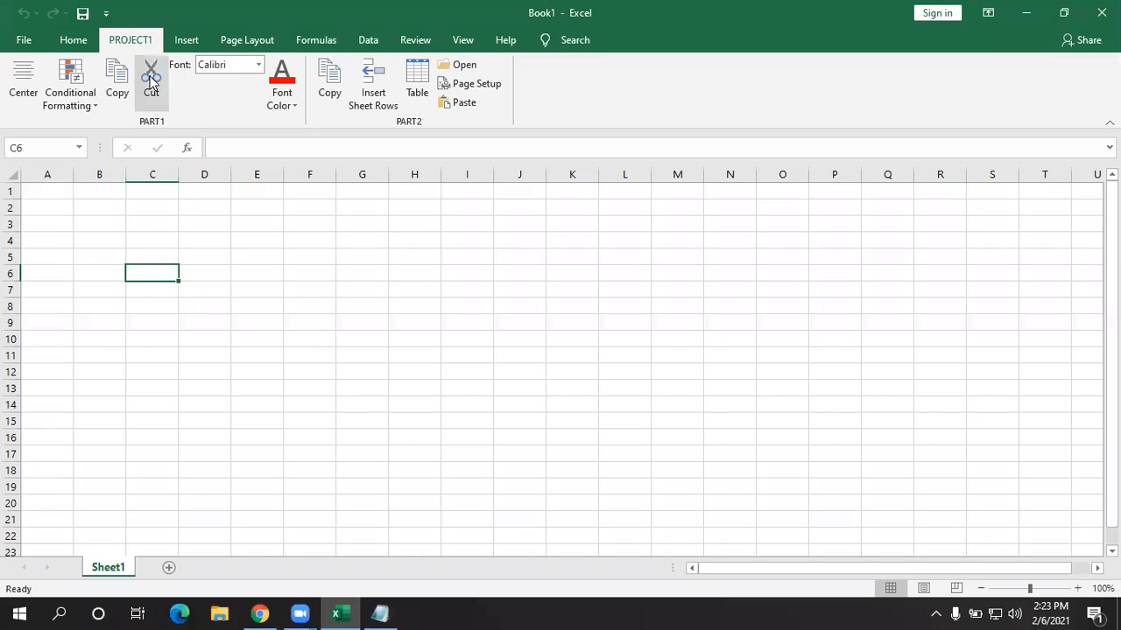
{"action": "right_click", "coordinate": [196, 44]}
{"action": "left_click", "coordinate": [204, 54]}
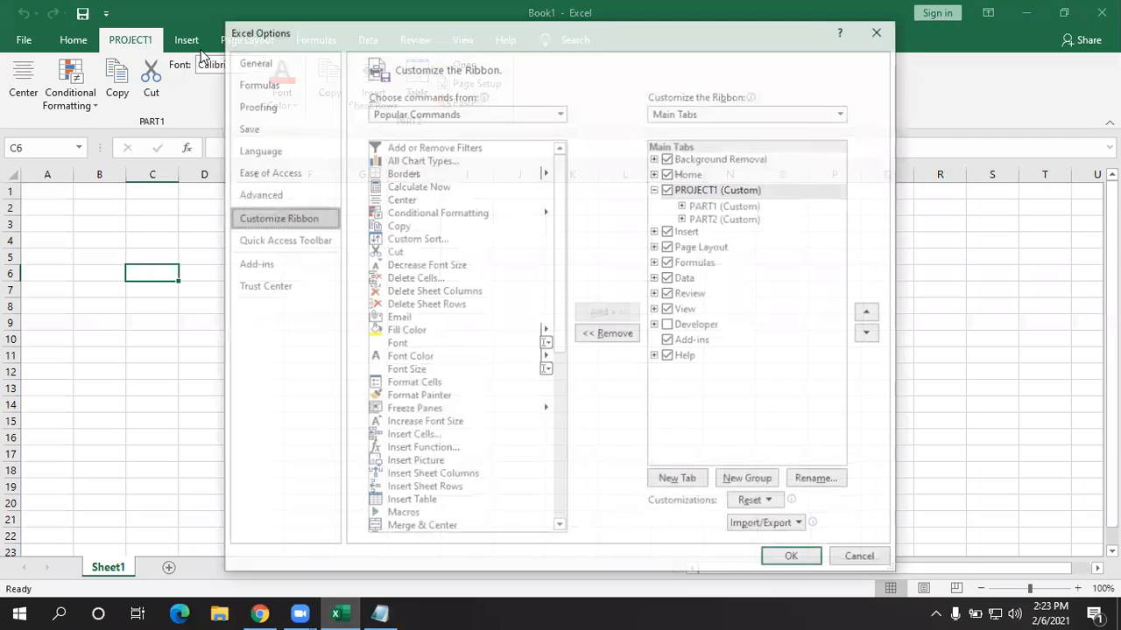
{"action": "left_click", "coordinate": [736, 189]}
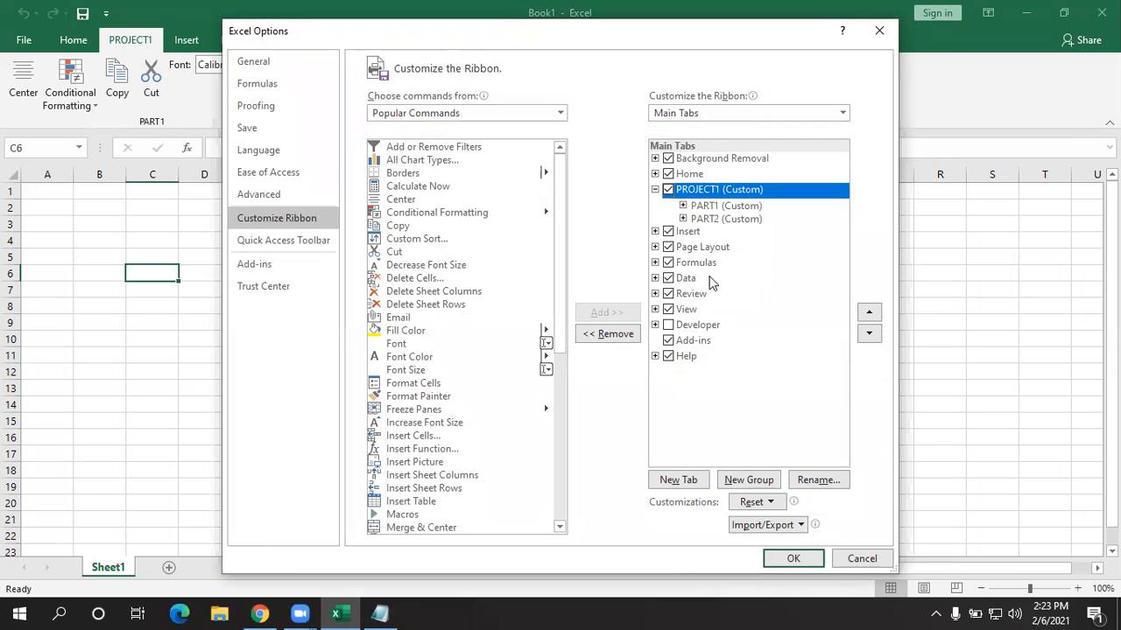
{"action": "left_click", "coordinate": [605, 334]}
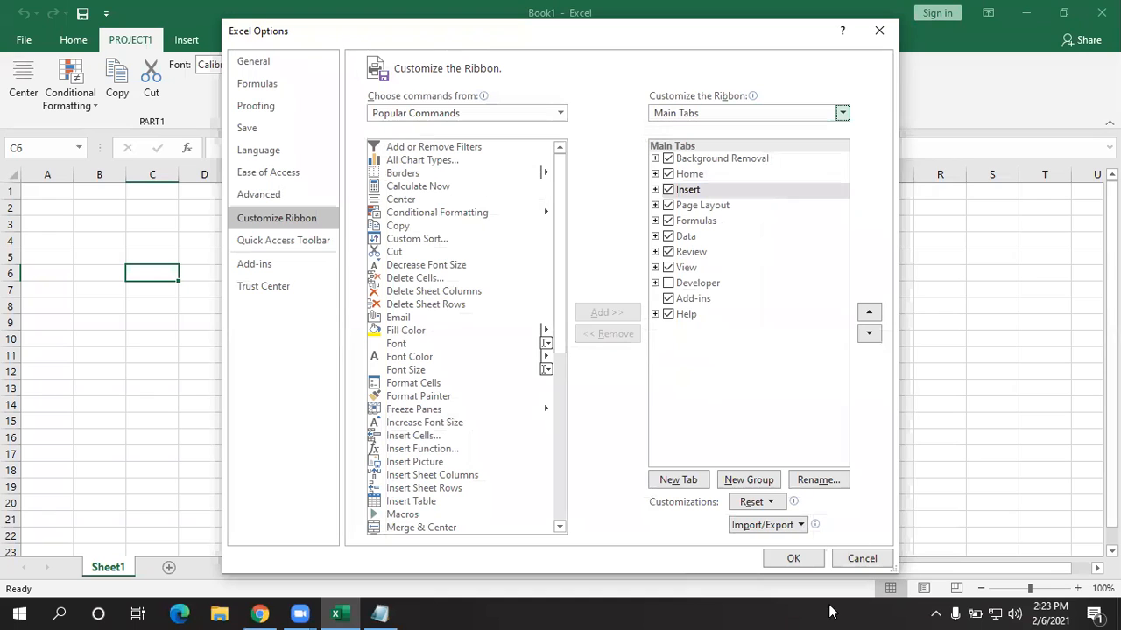
{"action": "left_click", "coordinate": [793, 558]}
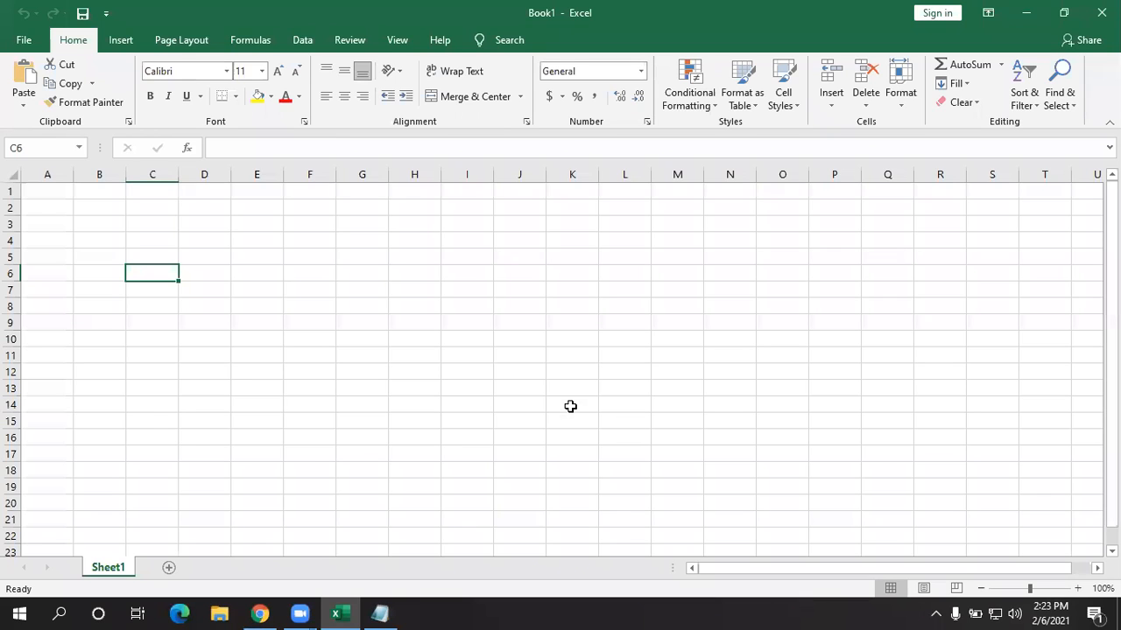
- Reopen Customize the Ribbon from the ribbon's shortcut menu and confirm it with OK
{"action": "right_click", "coordinate": [130, 38]}
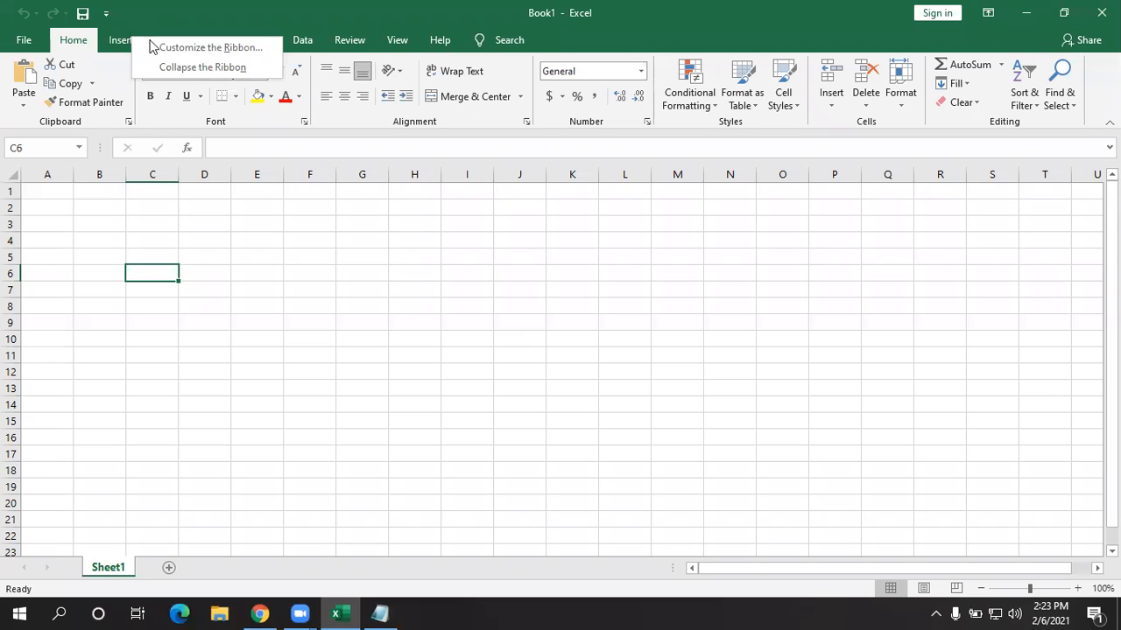
{"action": "right_click", "coordinate": [105, 37]}
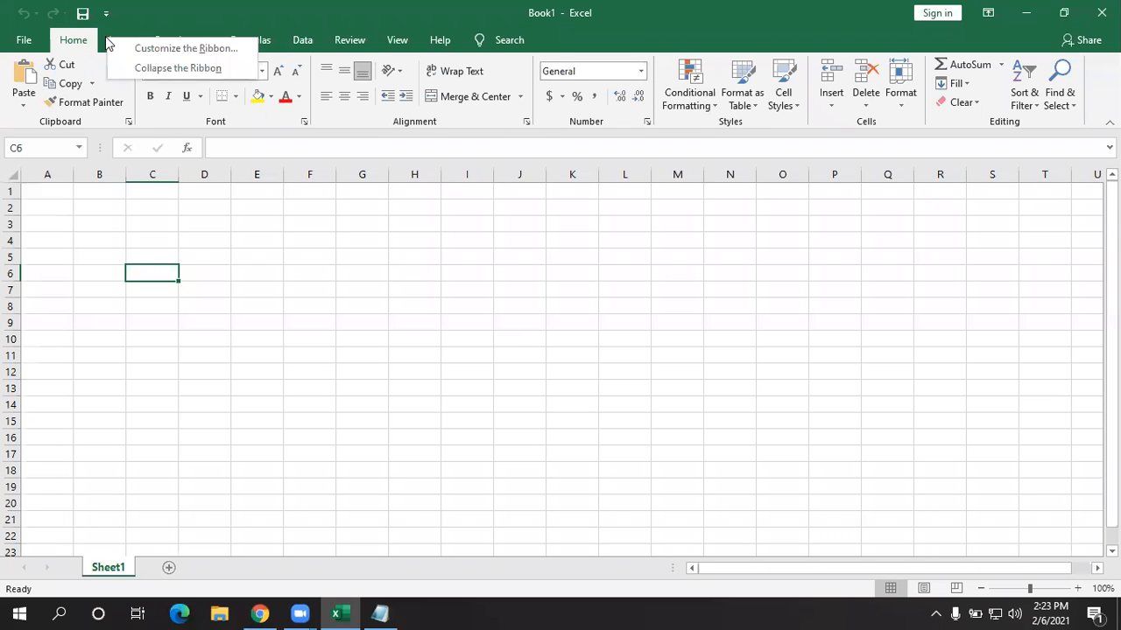
{"action": "left_click", "coordinate": [154, 53]}
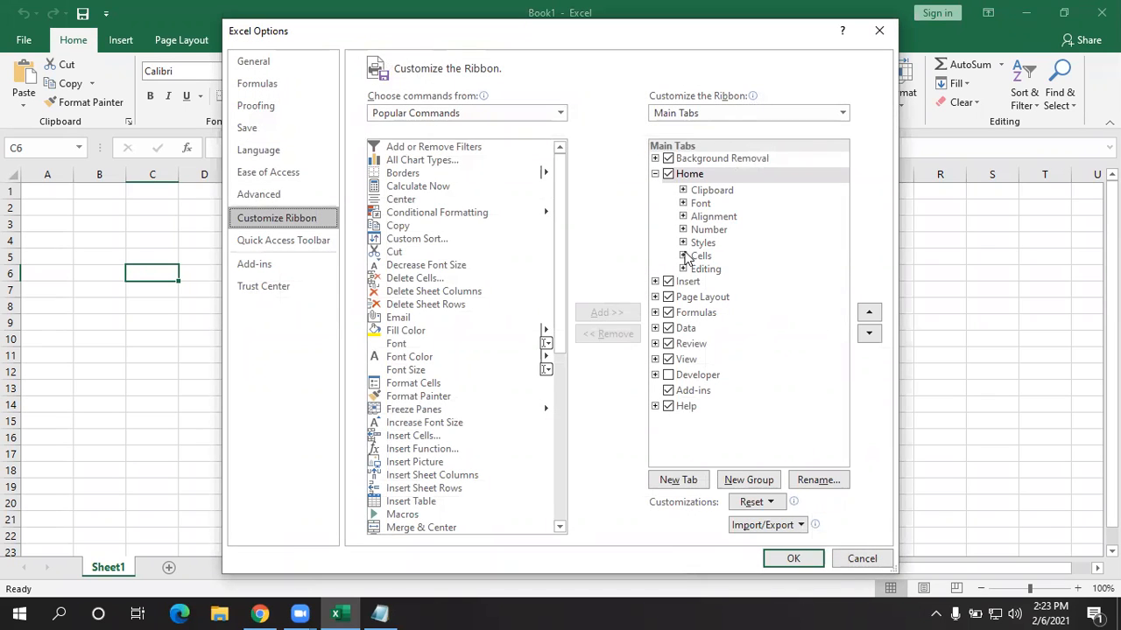
{"action": "left_click", "coordinate": [793, 558]}
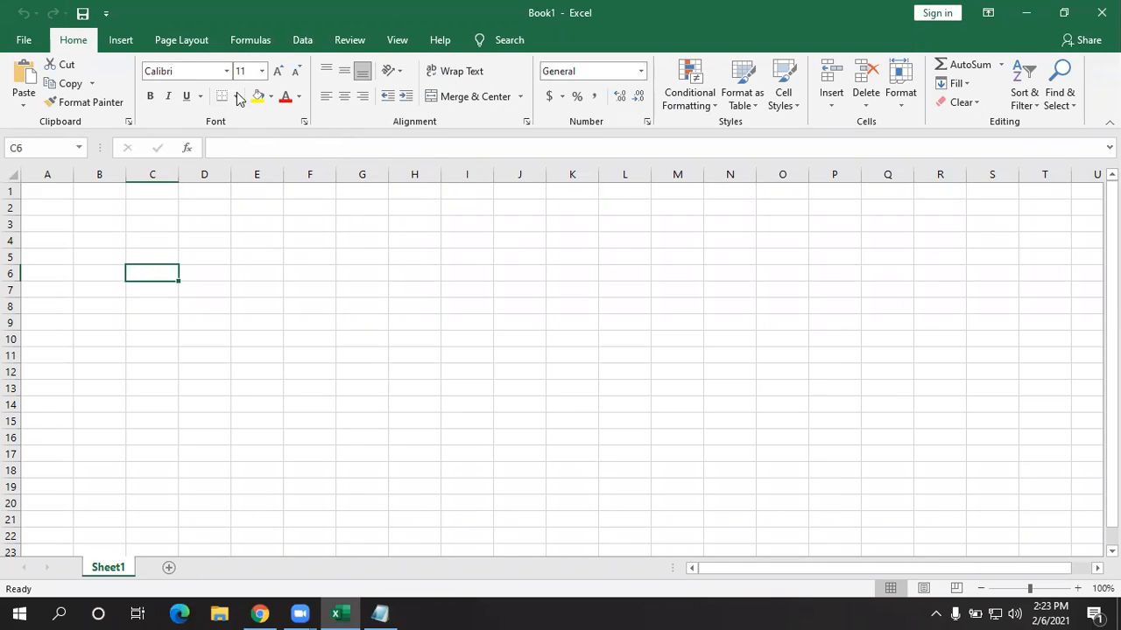
- Import the SESSION2.exportedUI ribbon customization file, confirm replacing existing customizations, and apply with OK
{"action": "right_click", "coordinate": [125, 35]}
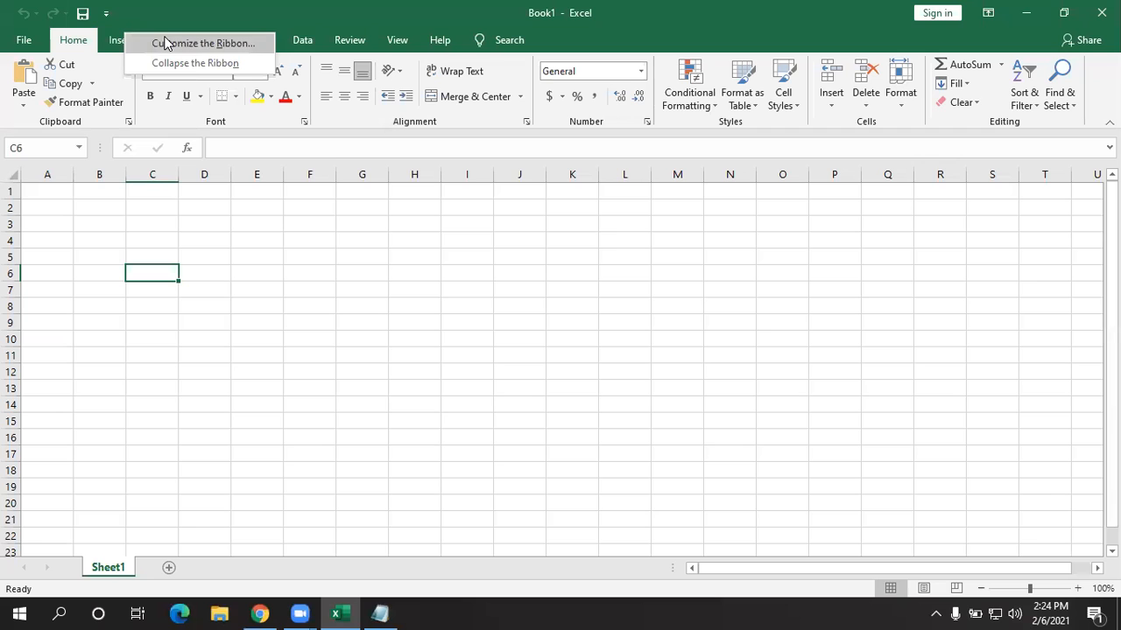
{"action": "left_click", "coordinate": [166, 43]}
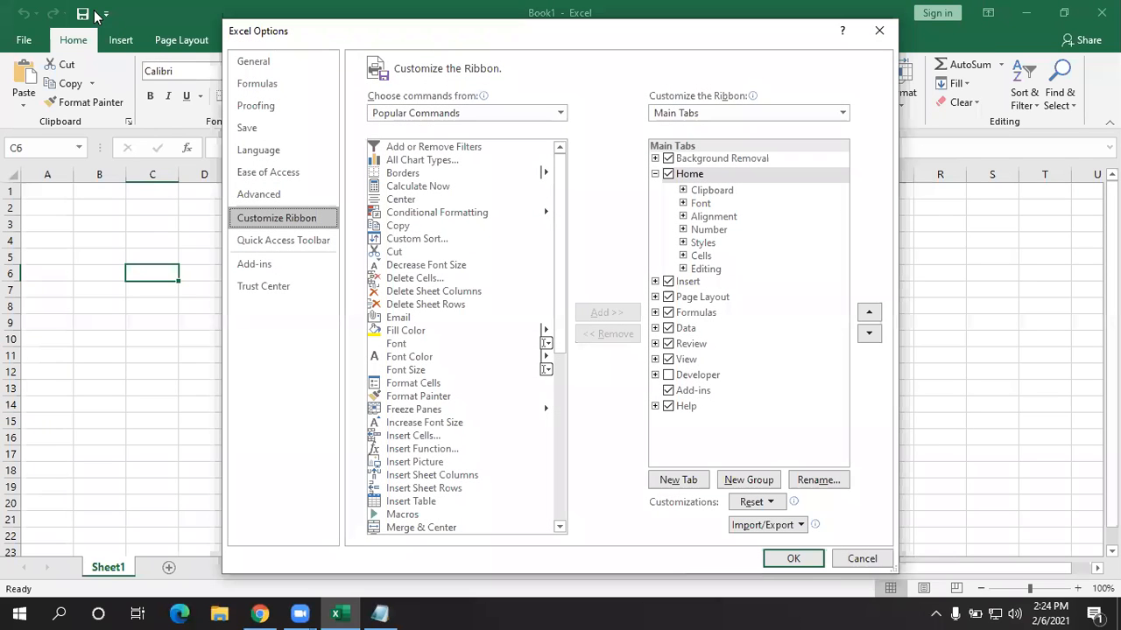
{"action": "left_click", "coordinate": [798, 527]}
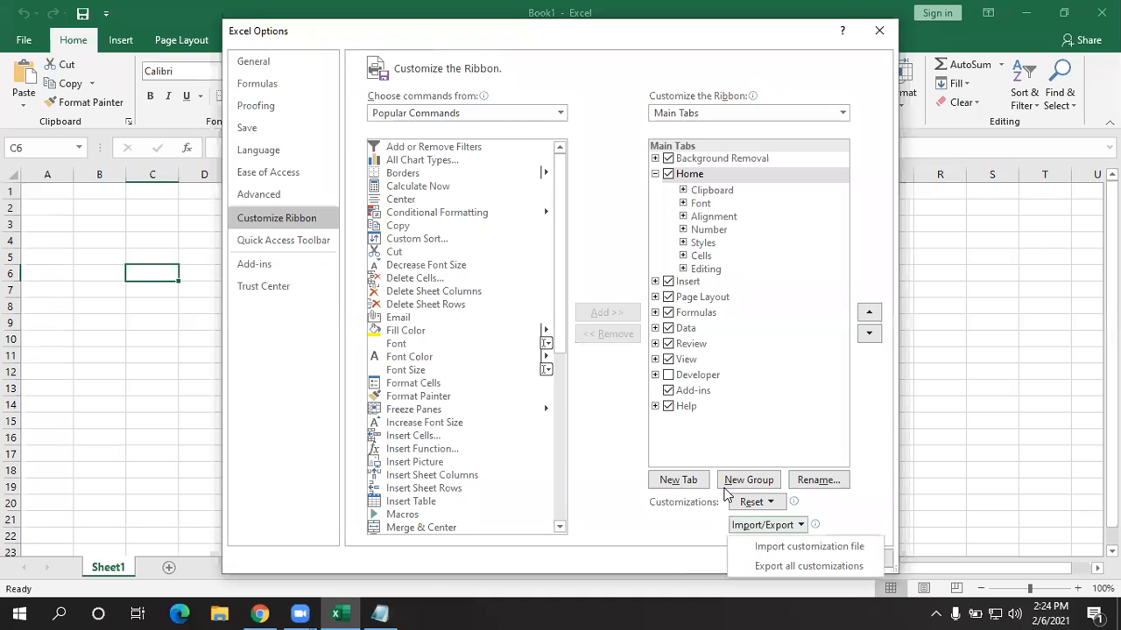
{"action": "left_click", "coordinate": [769, 544]}
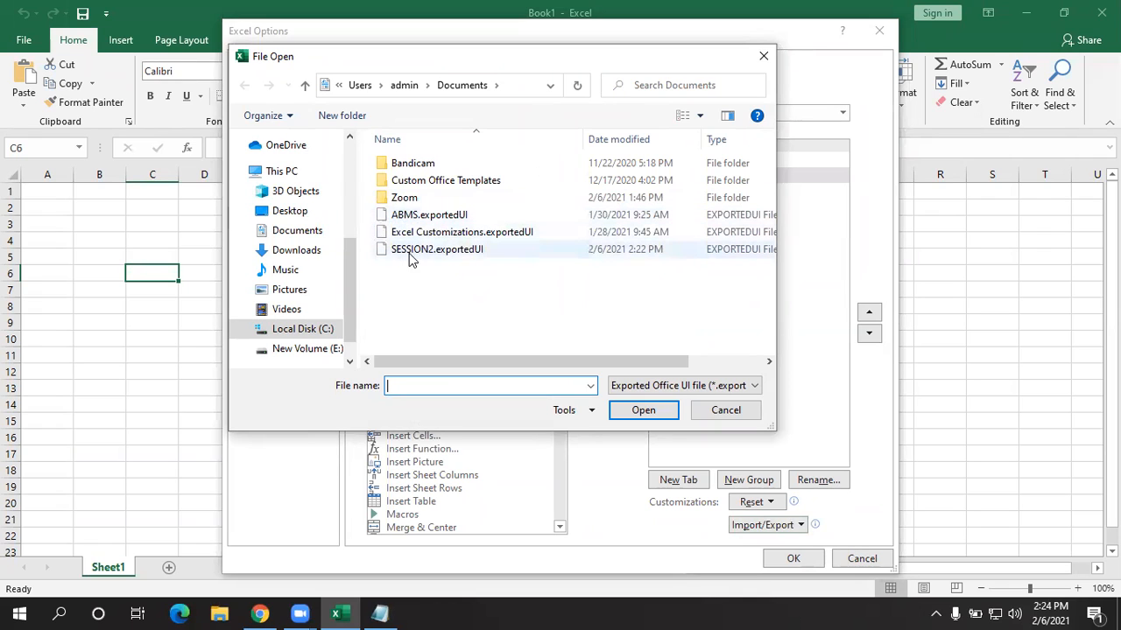
{"action": "left_click", "coordinate": [459, 249]}
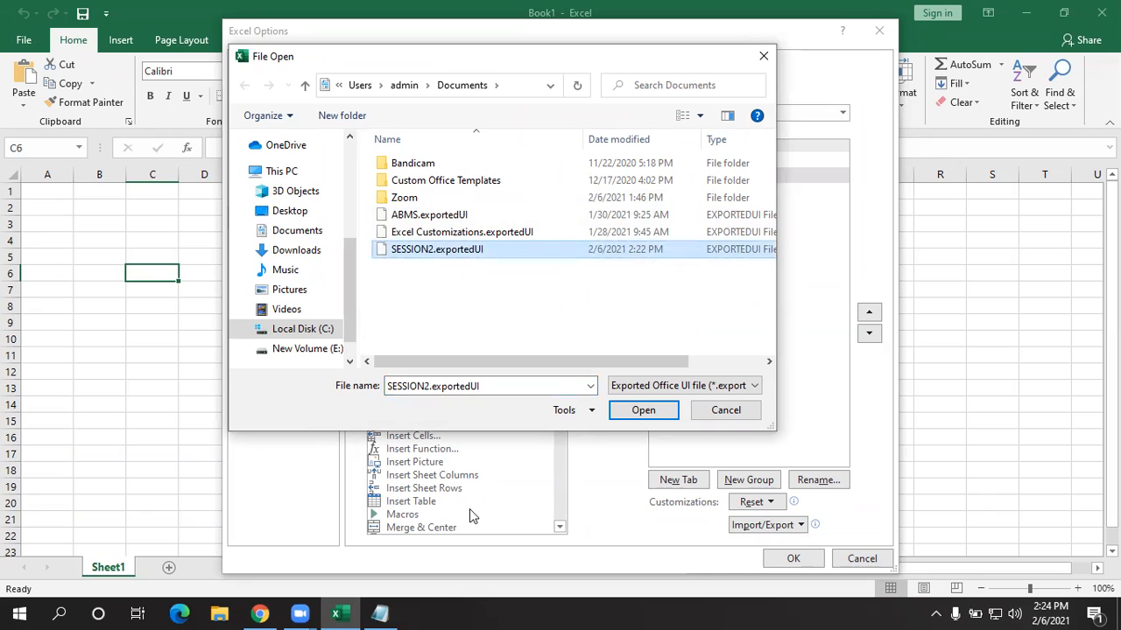
{"action": "left_click", "coordinate": [455, 254]}
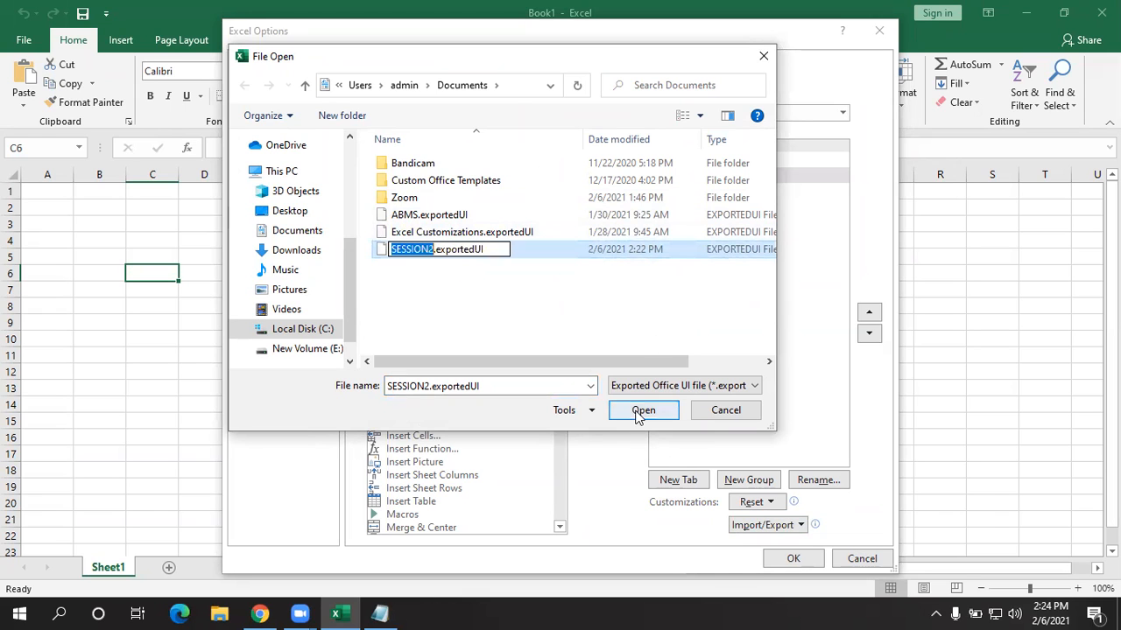
{"action": "left_click", "coordinate": [577, 254]}
{"action": "left_click", "coordinate": [648, 411]}
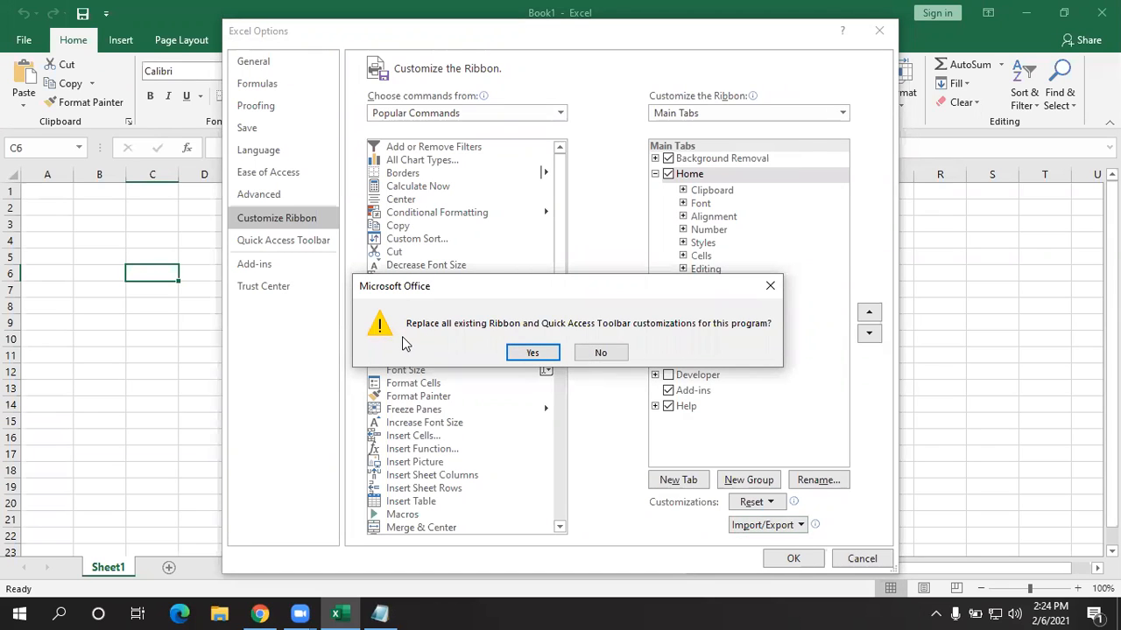
{"action": "left_click", "coordinate": [534, 353]}
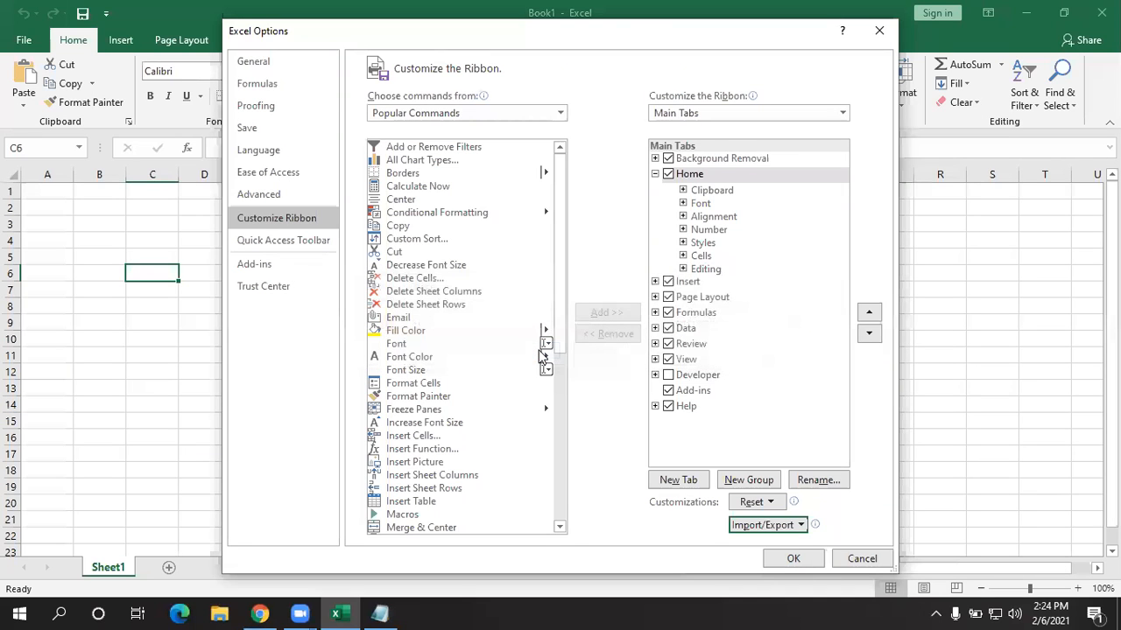
{"action": "left_click", "coordinate": [806, 559]}
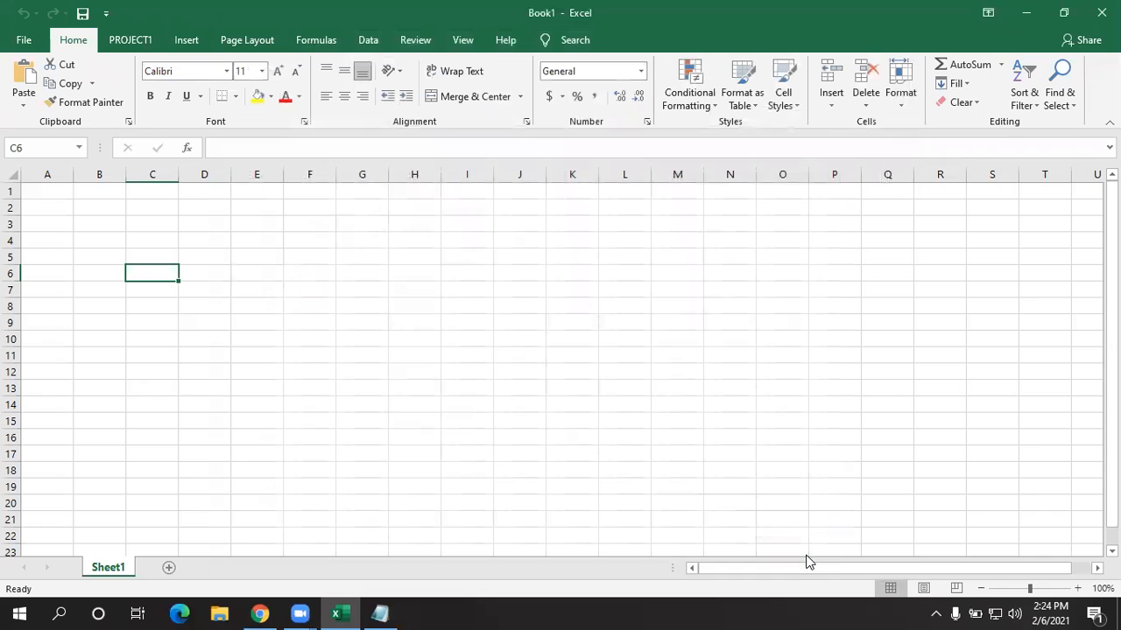
- Remove the PROJECT1 custom tab in Customize the Ribbon and apply with OK
{"action": "left_click", "coordinate": [142, 40]}
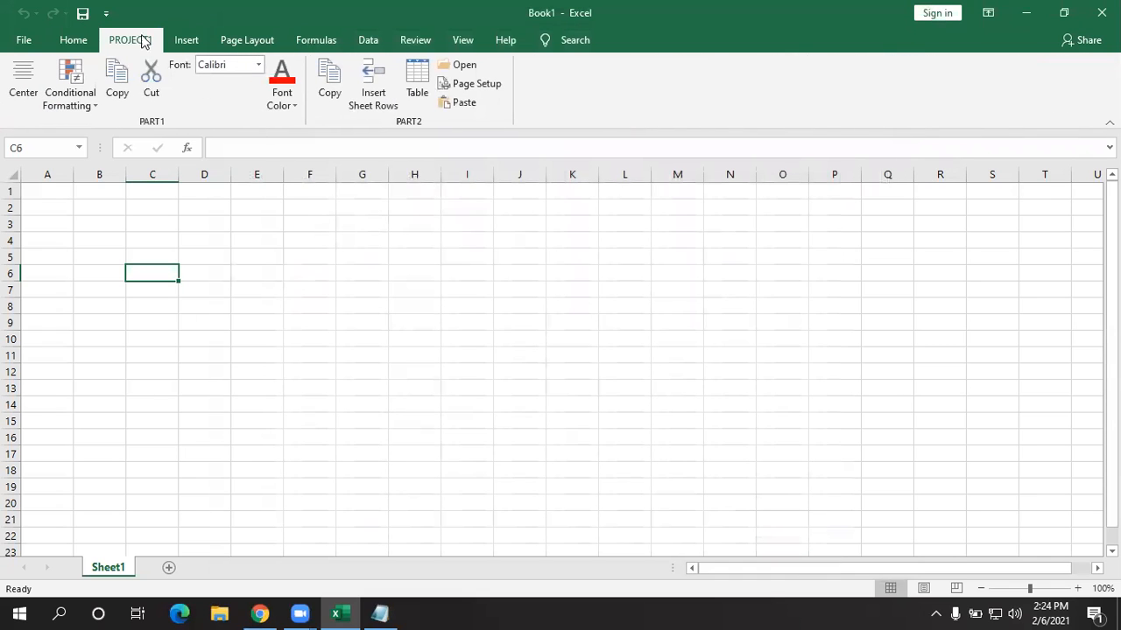
{"action": "left_click", "coordinate": [77, 41]}
{"action": "right_click", "coordinate": [81, 44]}
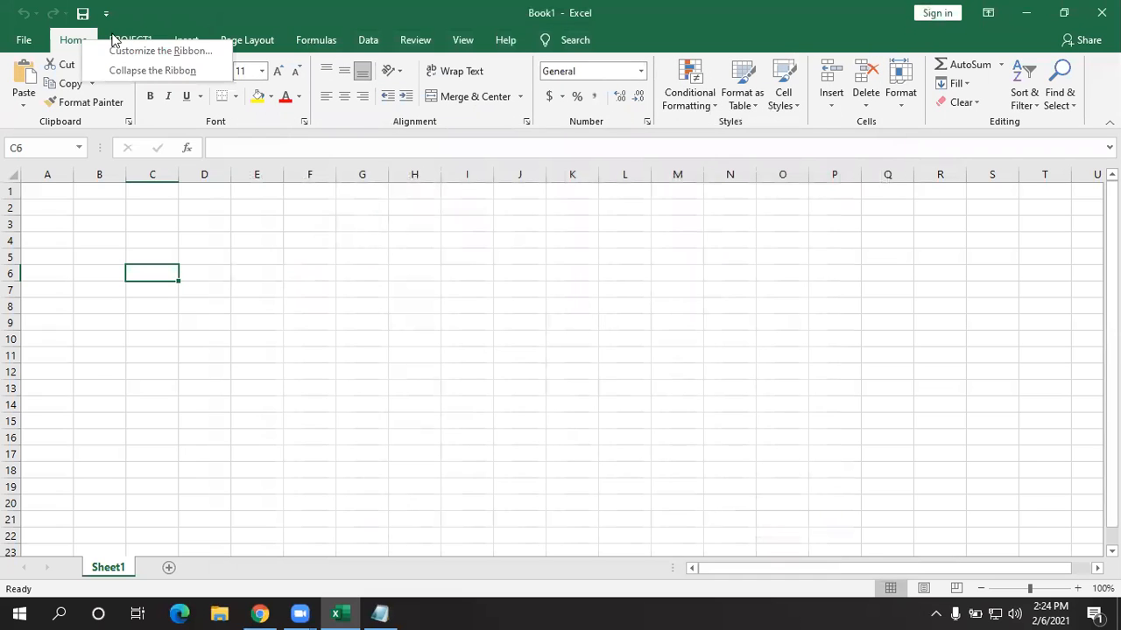
{"action": "left_click", "coordinate": [129, 54]}
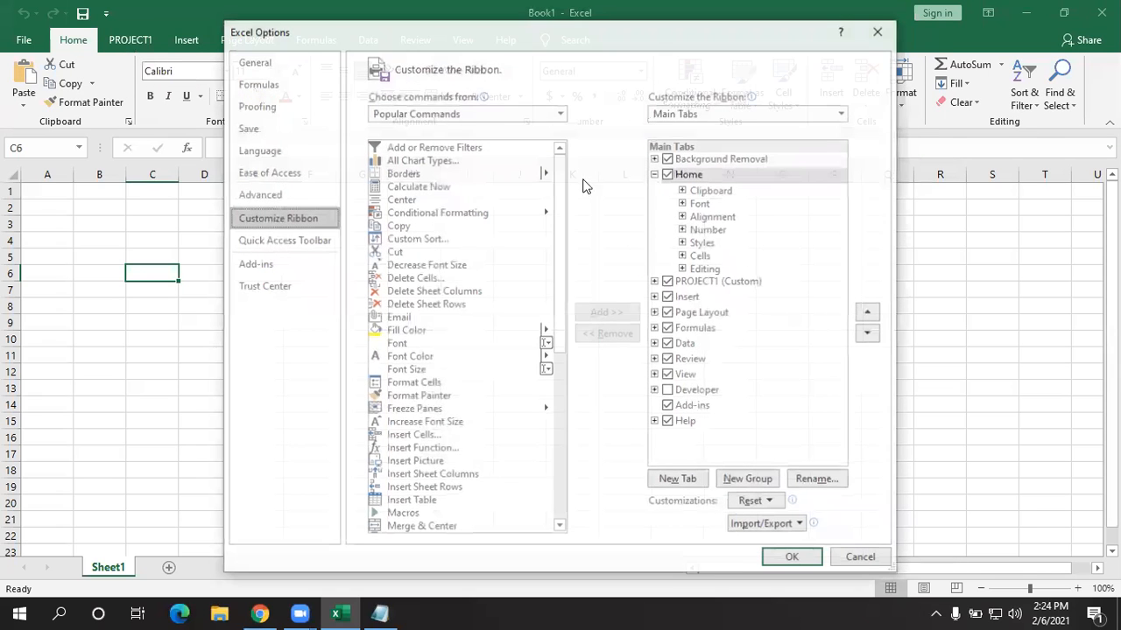
{"action": "left_click", "coordinate": [697, 283]}
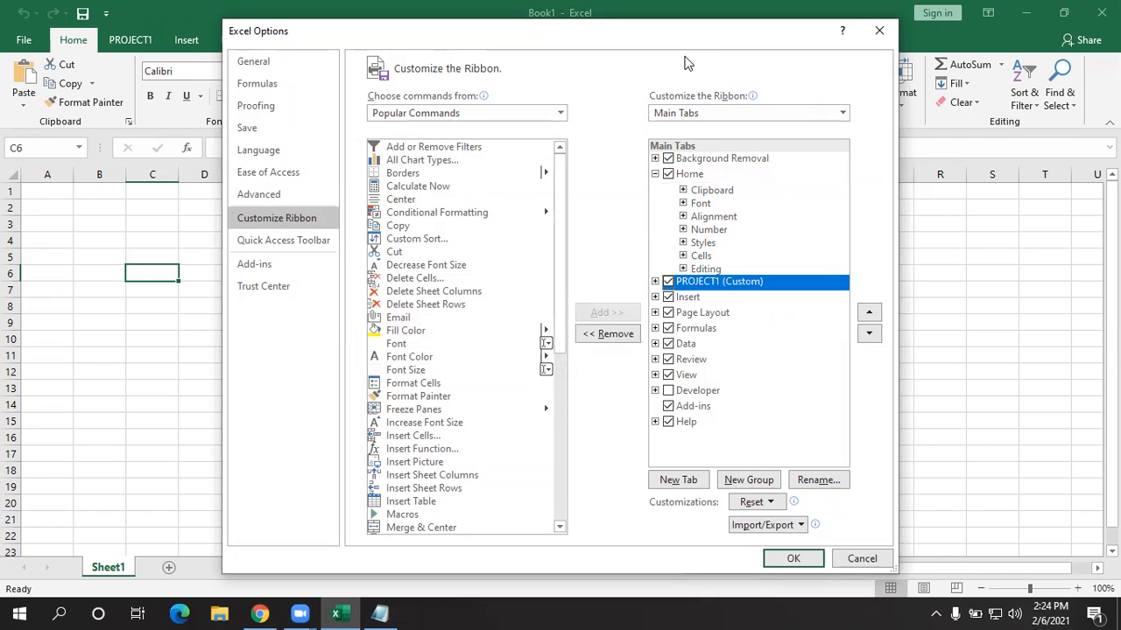
{"action": "left_click_drag", "start_coordinate": [700, 43], "coordinate": [854, 54]}
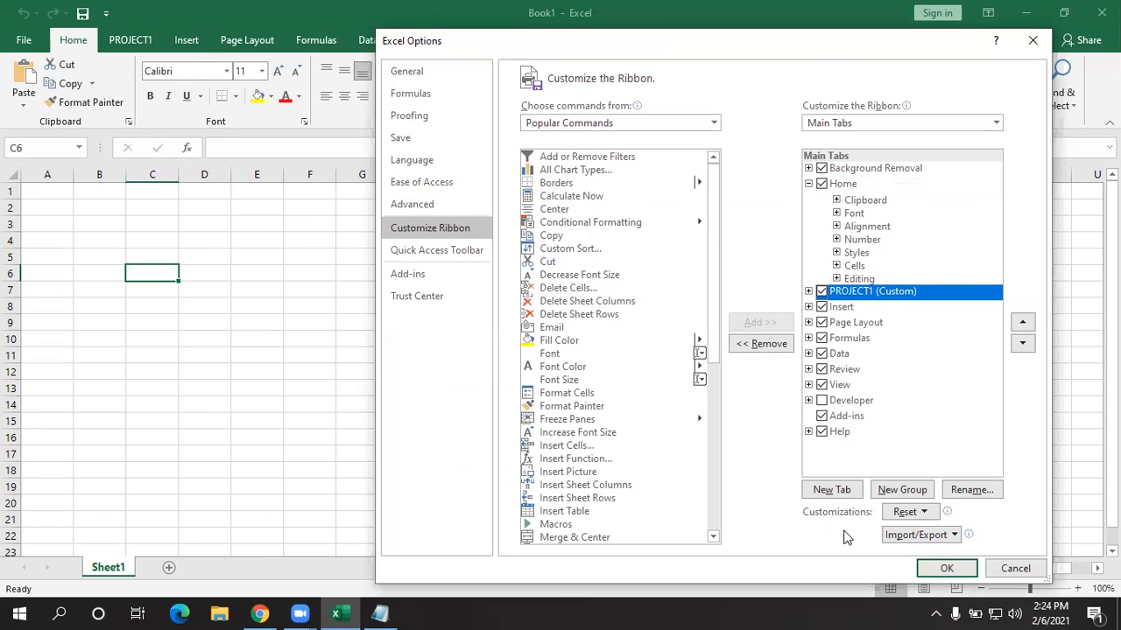
{"action": "left_click", "coordinate": [764, 345]}
{"action": "left_click", "coordinate": [946, 568]}
- Start another customization file import, then cancel it and close Options without changes
{"action": "right_click", "coordinate": [131, 38]}
{"action": "left_click", "coordinate": [180, 46]}
{"action": "left_click", "coordinate": [768, 524]}
{"action": "left_click", "coordinate": [806, 546]}
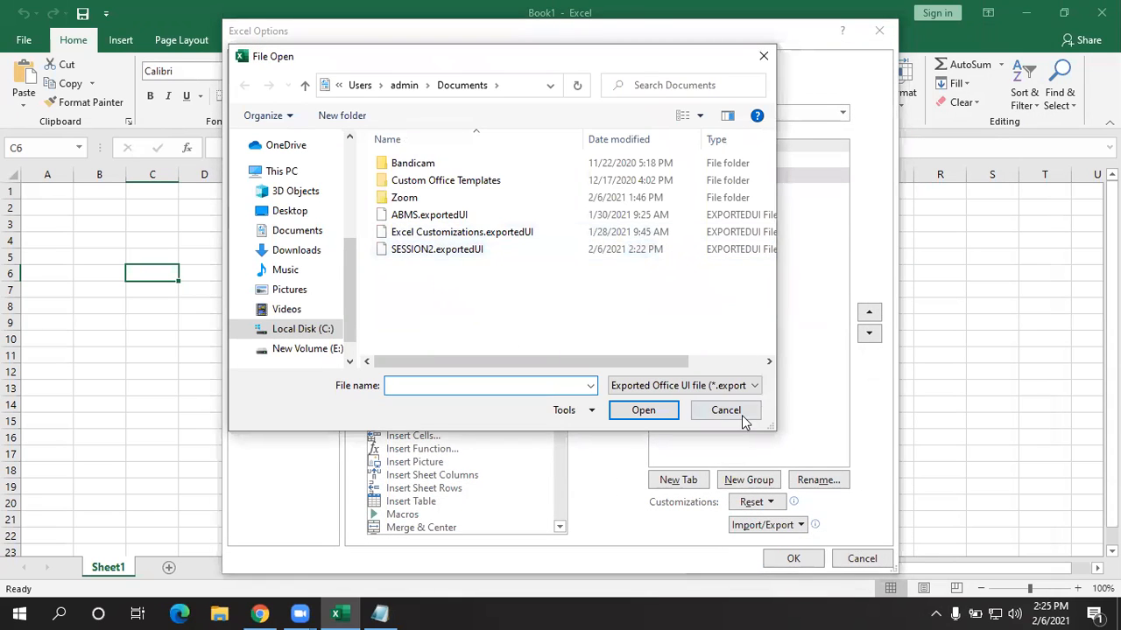
{"action": "left_click", "coordinate": [709, 410]}
{"action": "left_click", "coordinate": [879, 32]}
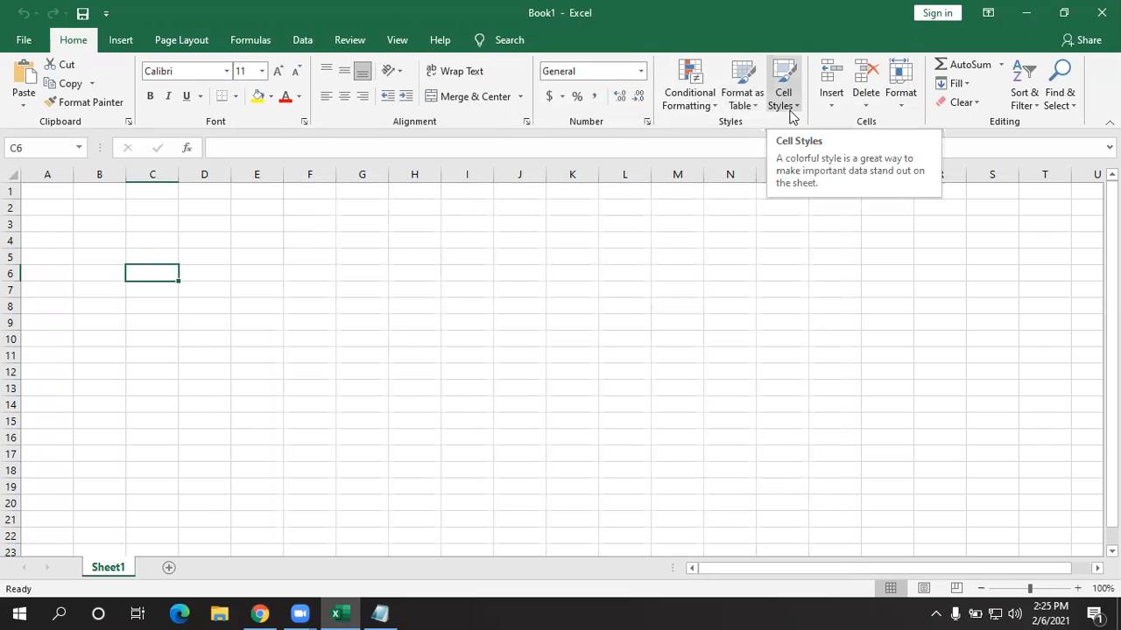
{"action": "left_click", "coordinate": [364, 375]}
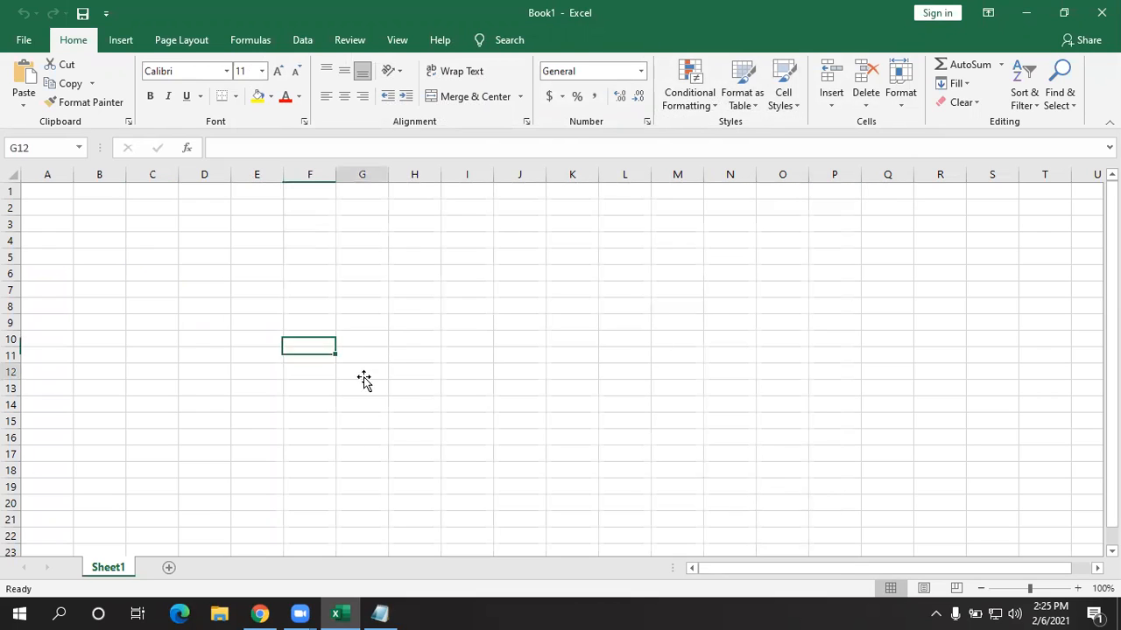
{"action": "left_click", "coordinate": [442, 605]}
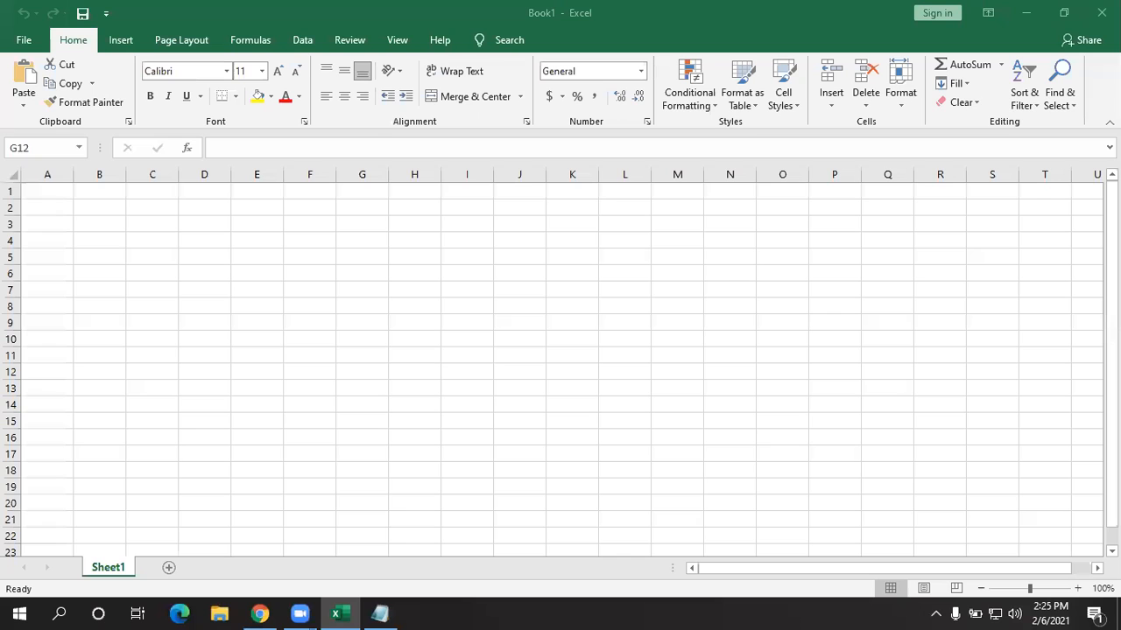
- Look over the workbook Info page in the File backstage view
{"action": "left_click", "coordinate": [24, 40]}
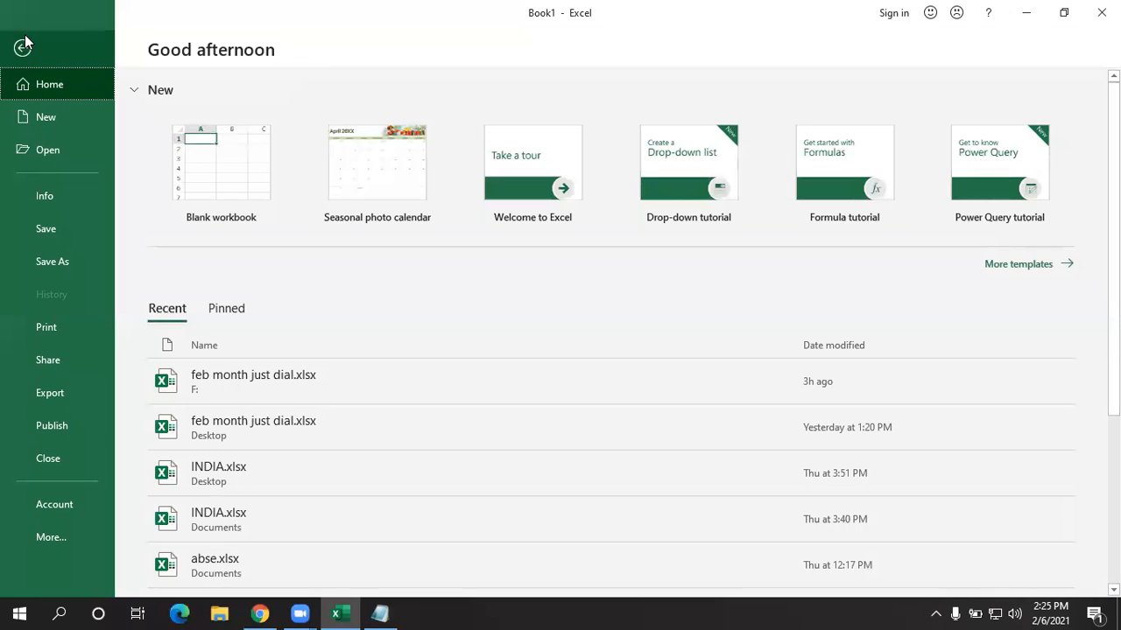
{"action": "left_click", "coordinate": [22, 45]}
{"action": "left_click", "coordinate": [24, 35]}
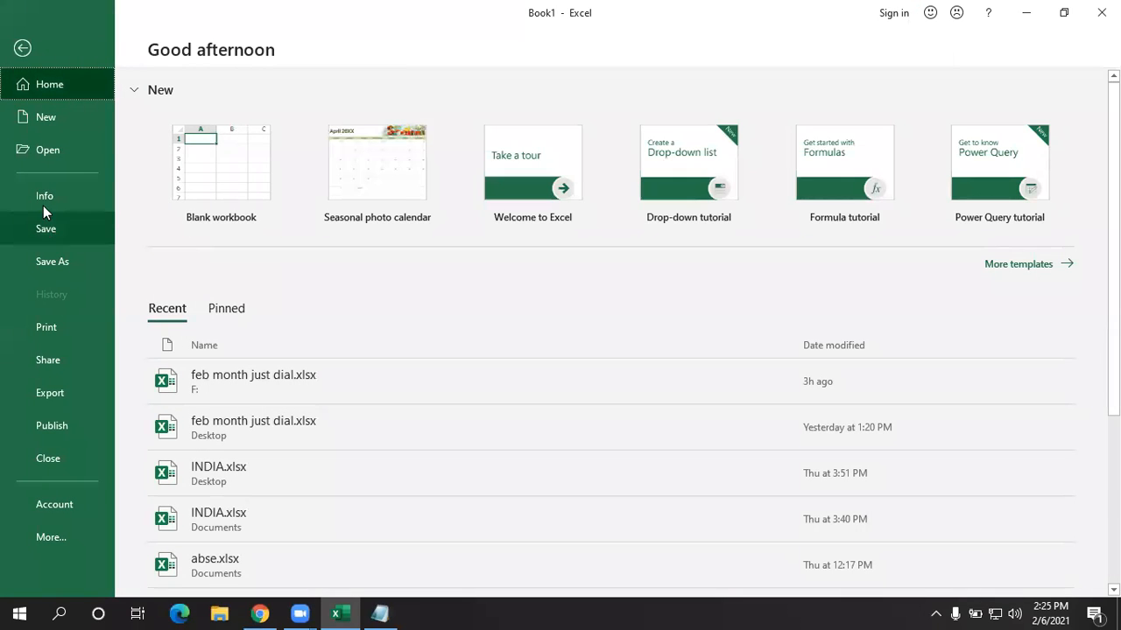
{"action": "left_click", "coordinate": [44, 200]}
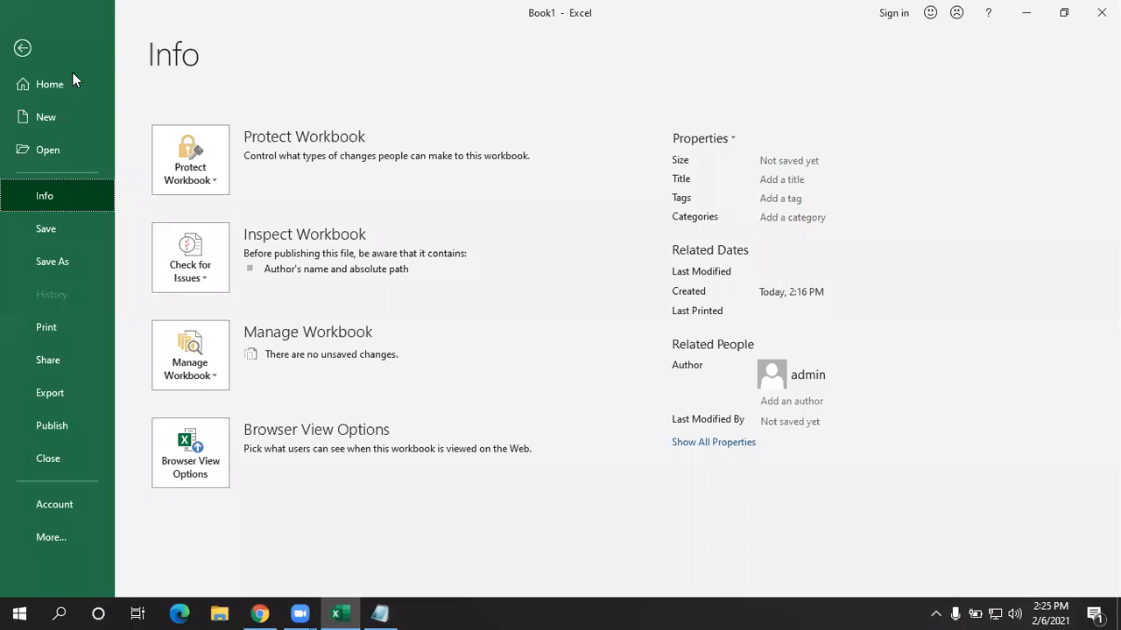
{"action": "left_click", "coordinate": [23, 48]}
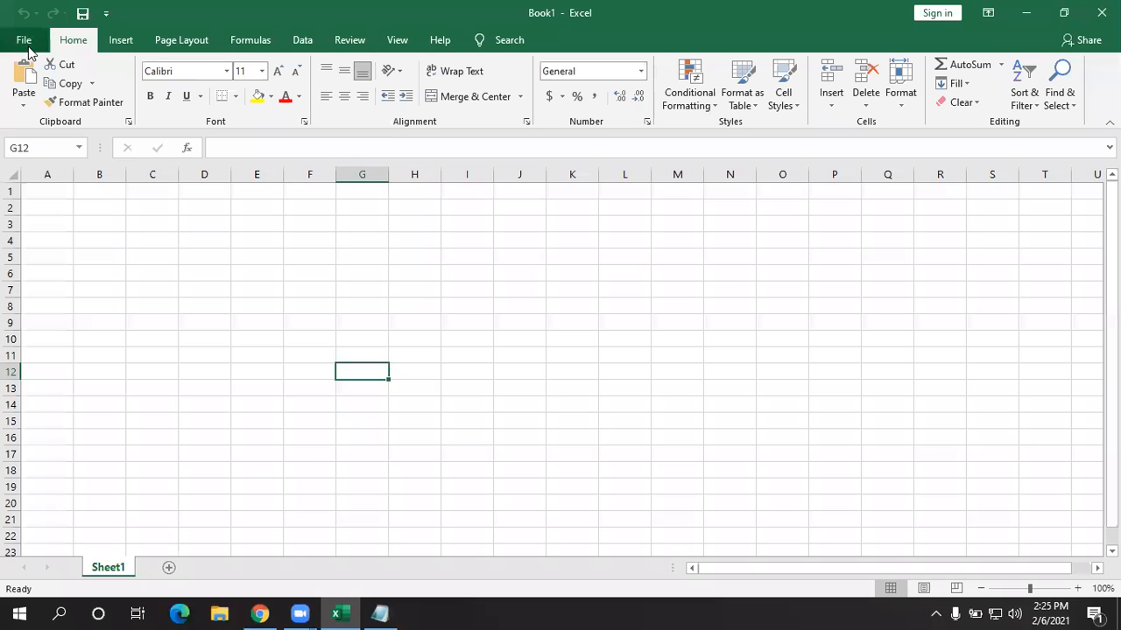
{"action": "left_click", "coordinate": [22, 41]}
{"action": "left_click", "coordinate": [62, 196]}
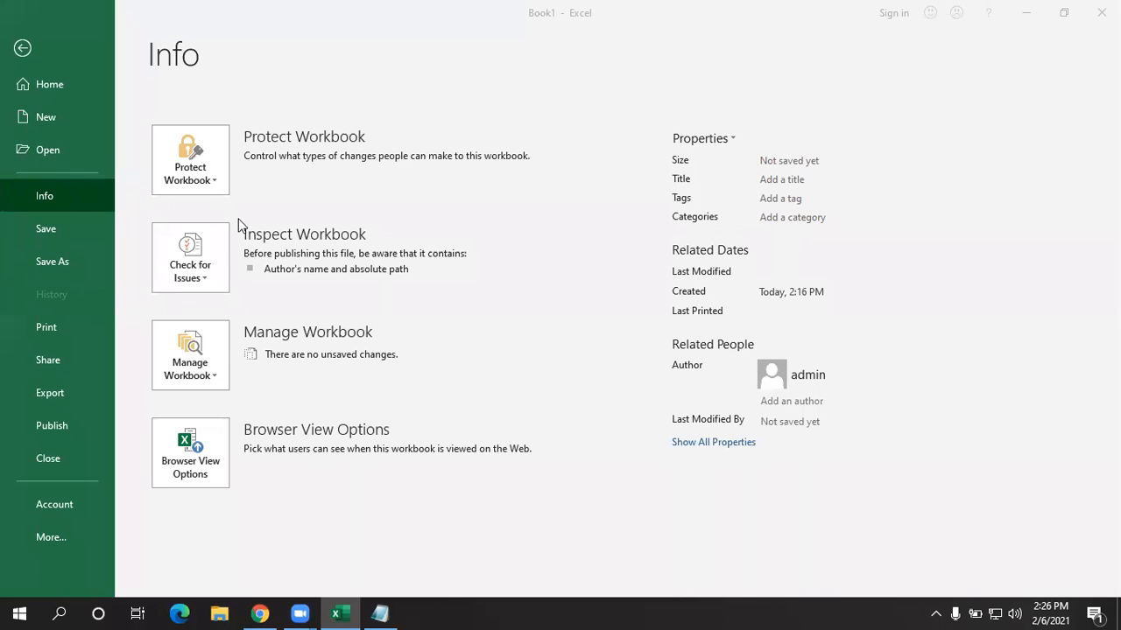
{"action": "left_click", "coordinate": [51, 211]}
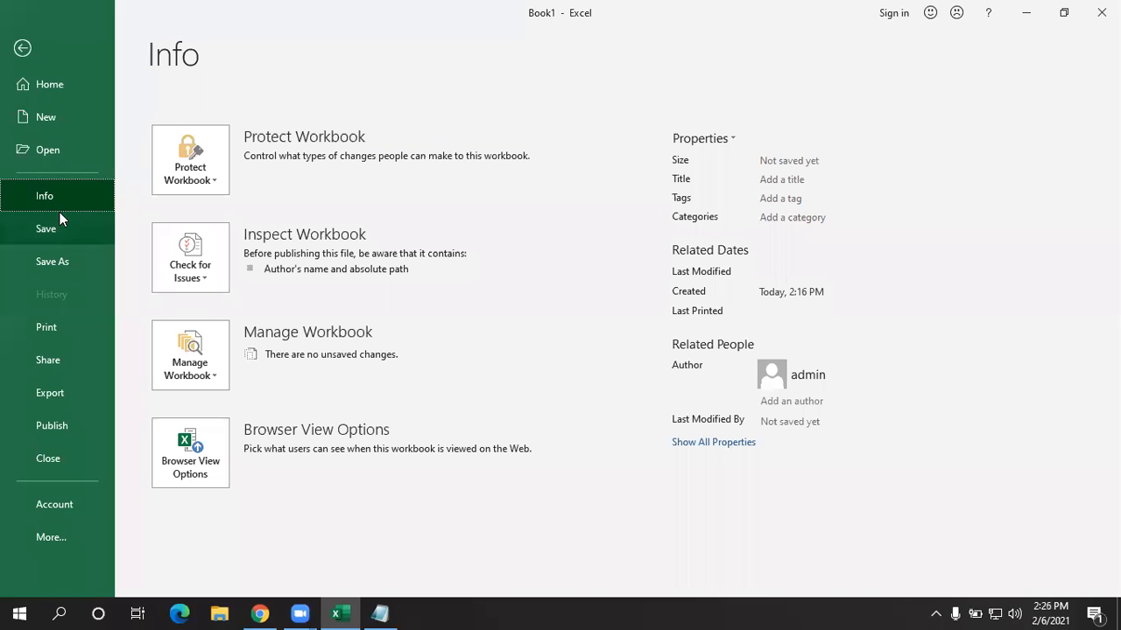
- Open INDIA.xlsx from the Desktop via the Recent list and close the blank Book1
{"action": "left_click", "coordinate": [80, 153]}
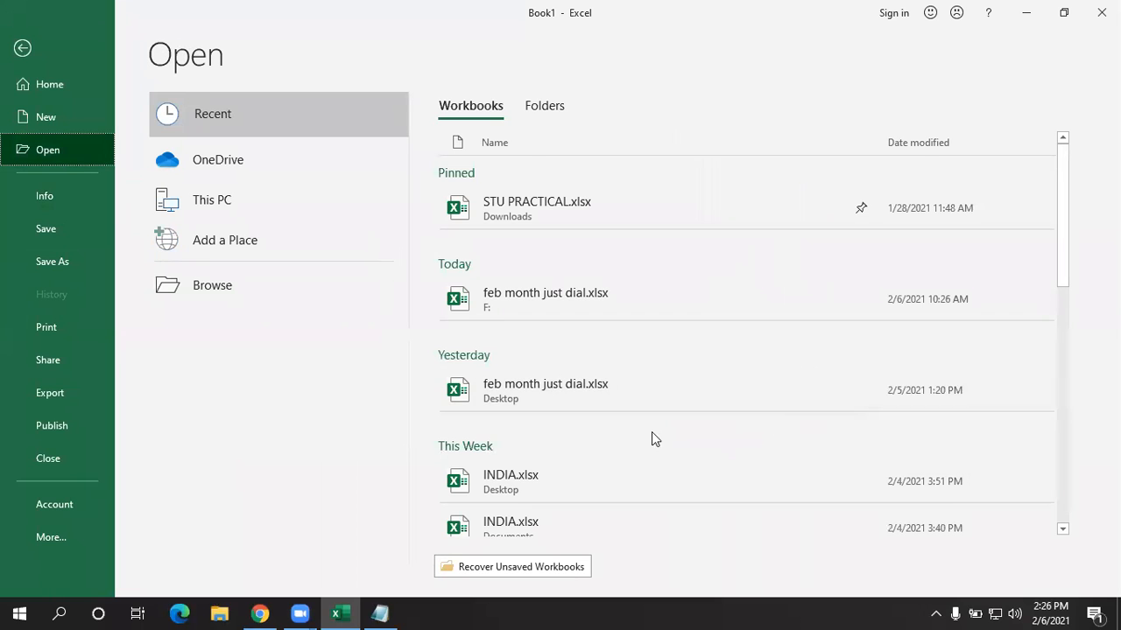
{"action": "scroll", "coordinate": [612, 420], "scroll_direction": "down", "scroll_amount": 1}
{"action": "left_click", "coordinate": [563, 401]}
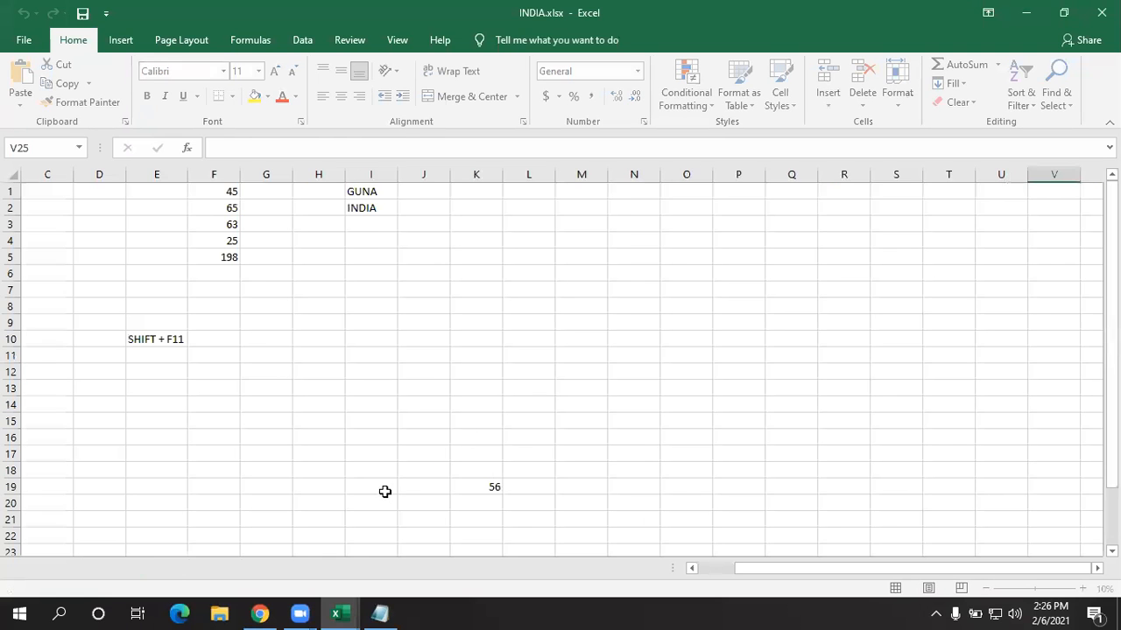
{"action": "left_click", "coordinate": [1100, 12]}
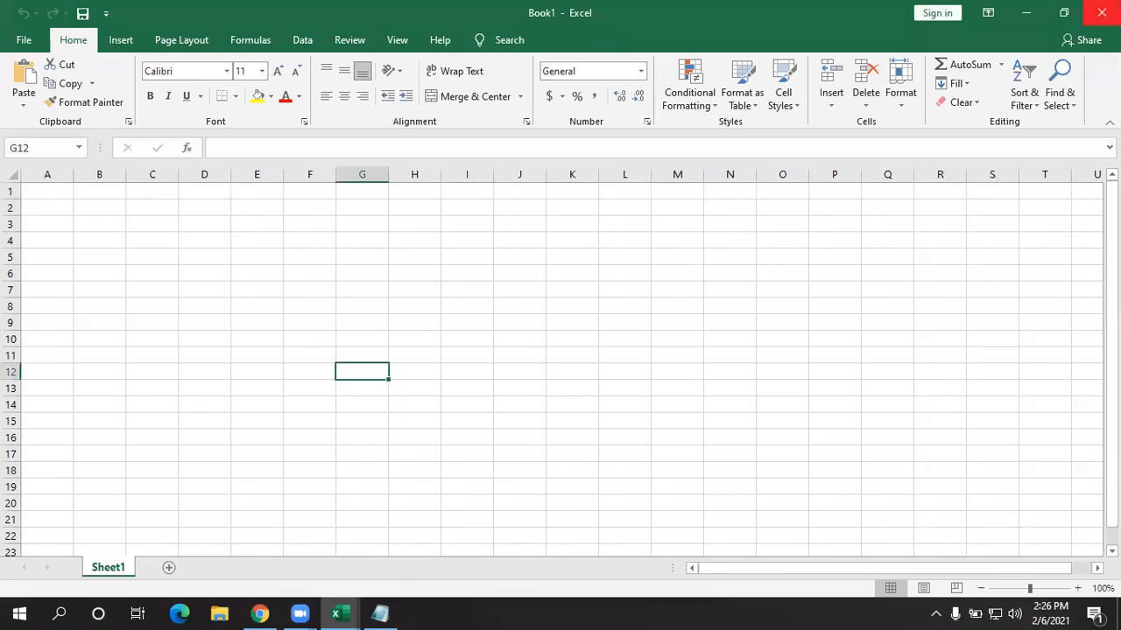
{"action": "left_click", "coordinate": [1101, 12]}
{"action": "left_click", "coordinate": [342, 609]}
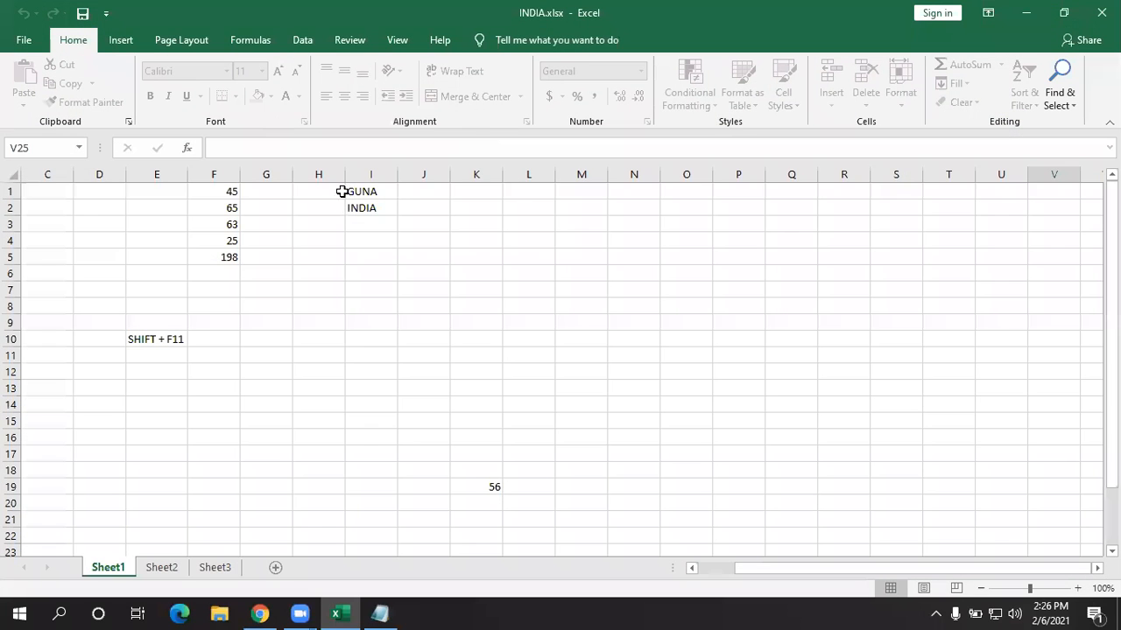
{"action": "left_click_drag", "start_coordinate": [686, 536], "coordinate": [1, 2]}
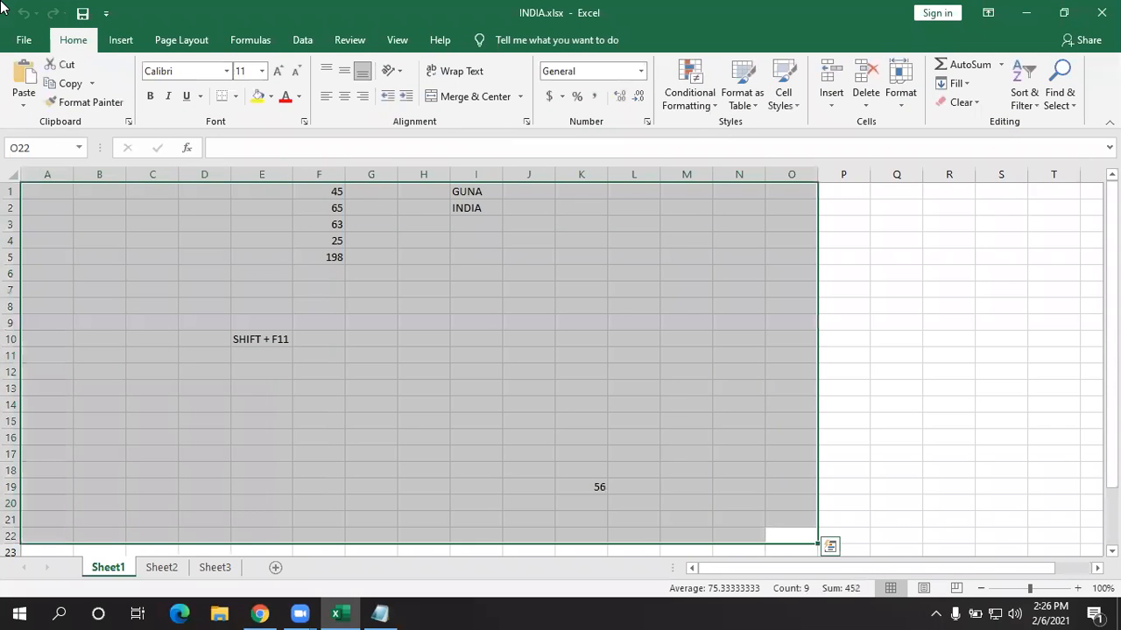
- Clear the contents of range A1:O22, switch to Sheet3, and show INDIA's Info page
{"action": "key", "text": "Delete"}
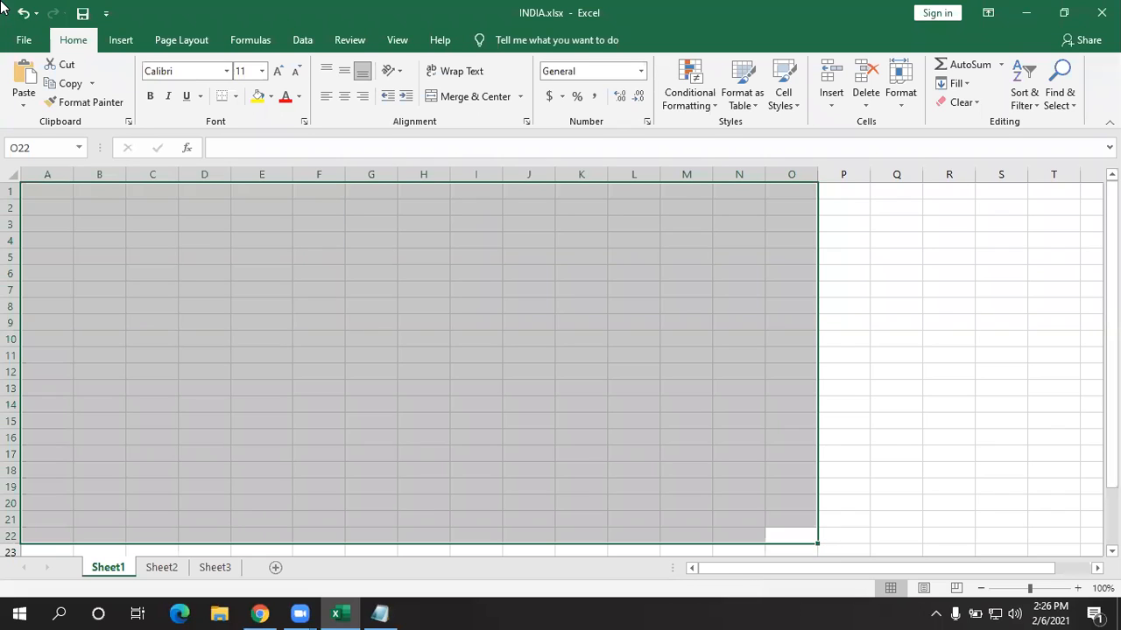
{"action": "key", "text": "ctrl+Page_Down"}
{"action": "key", "text": "ctrl+Page_Down"}
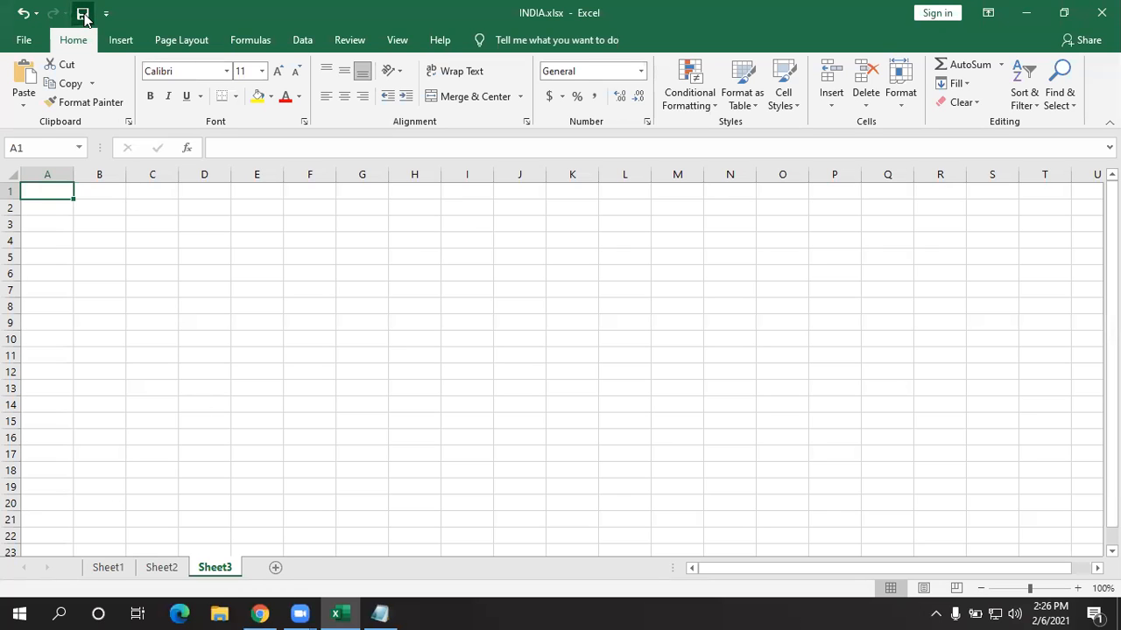
{"action": "left_click", "coordinate": [19, 37]}
{"action": "left_click", "coordinate": [23, 203]}
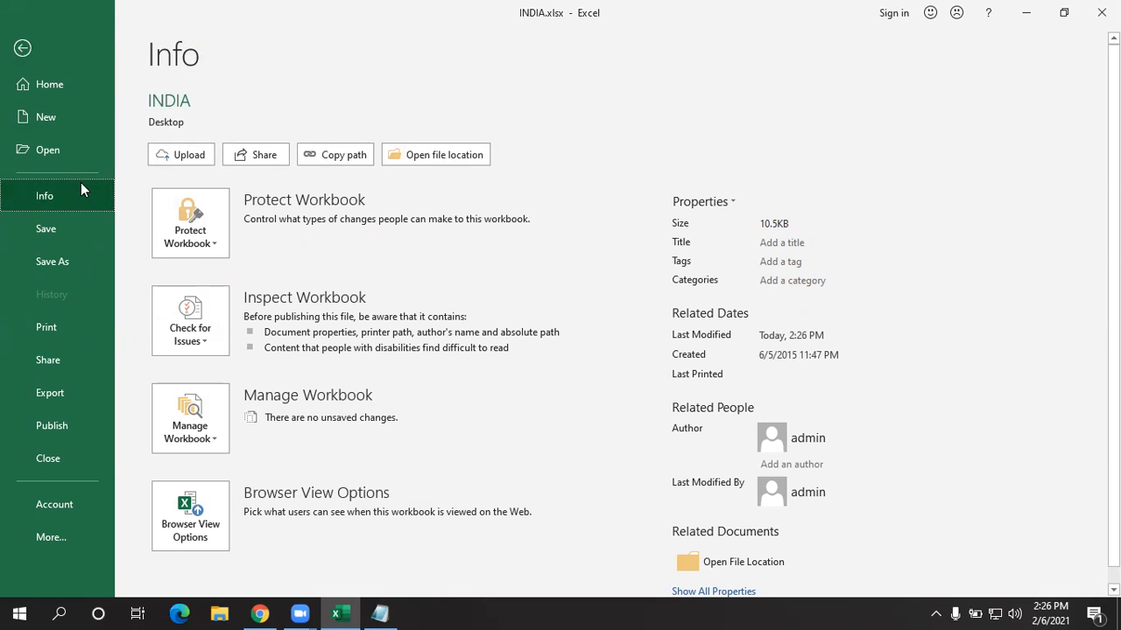
- Explore the Upload and Share options for INDIA.xlsx, then close the Share pane
{"action": "left_click", "coordinate": [26, 44]}
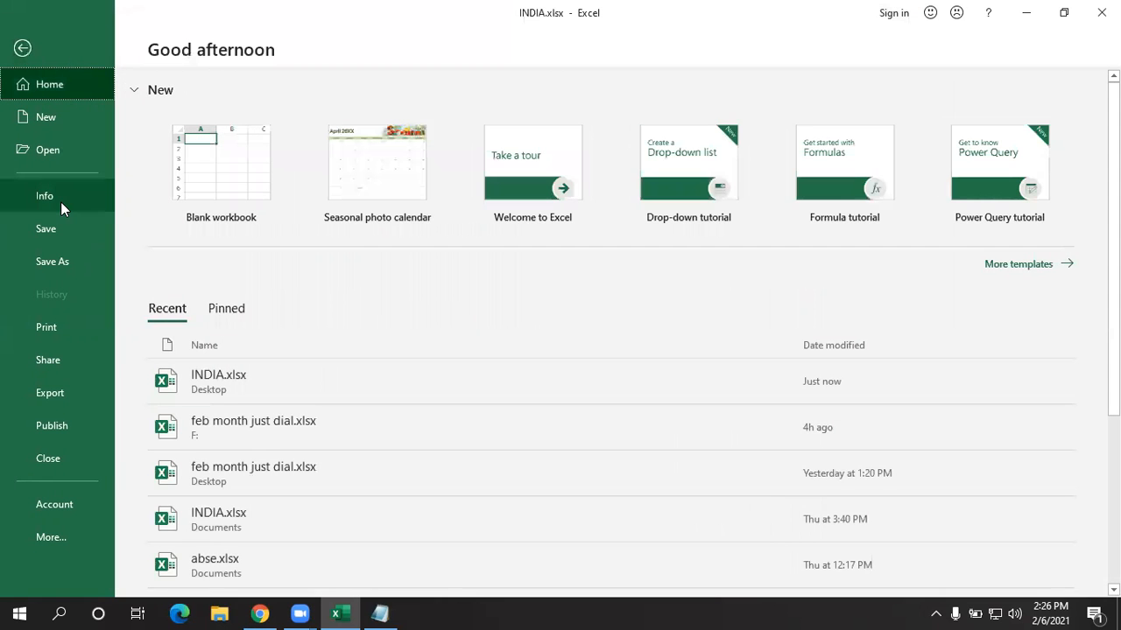
{"action": "left_click", "coordinate": [61, 196]}
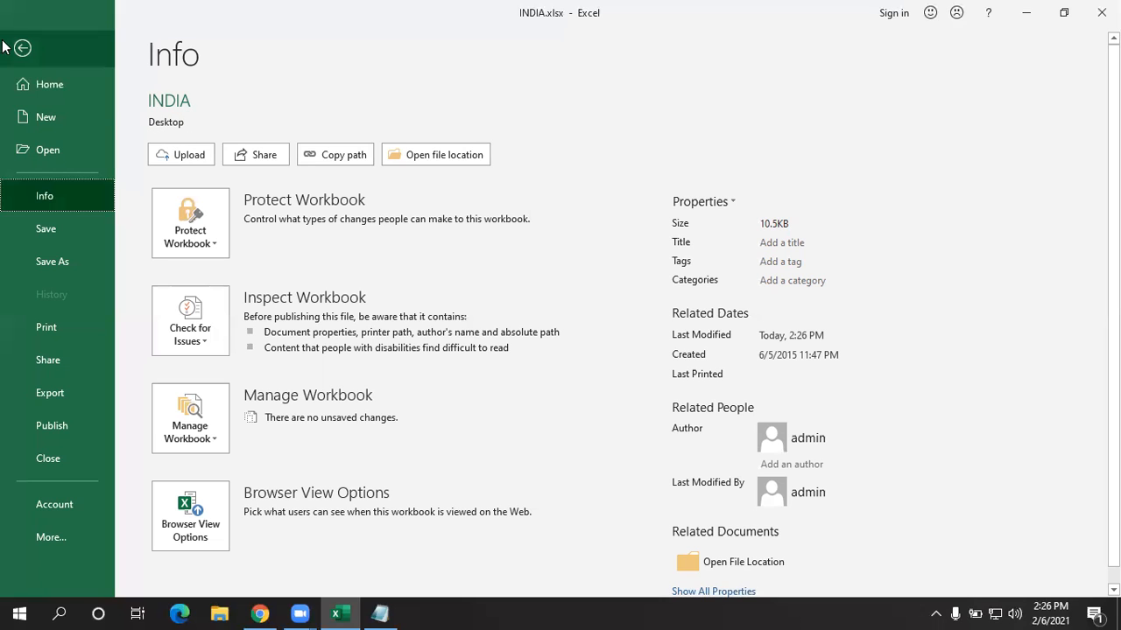
{"action": "left_click", "coordinate": [187, 155]}
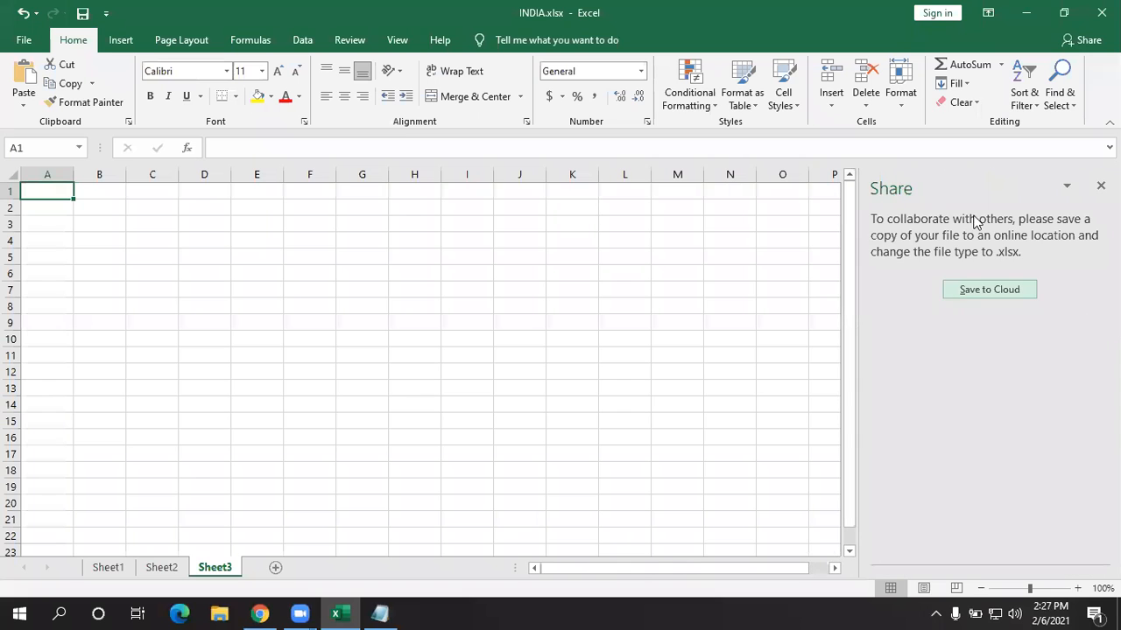
{"action": "left_click", "coordinate": [987, 291]}
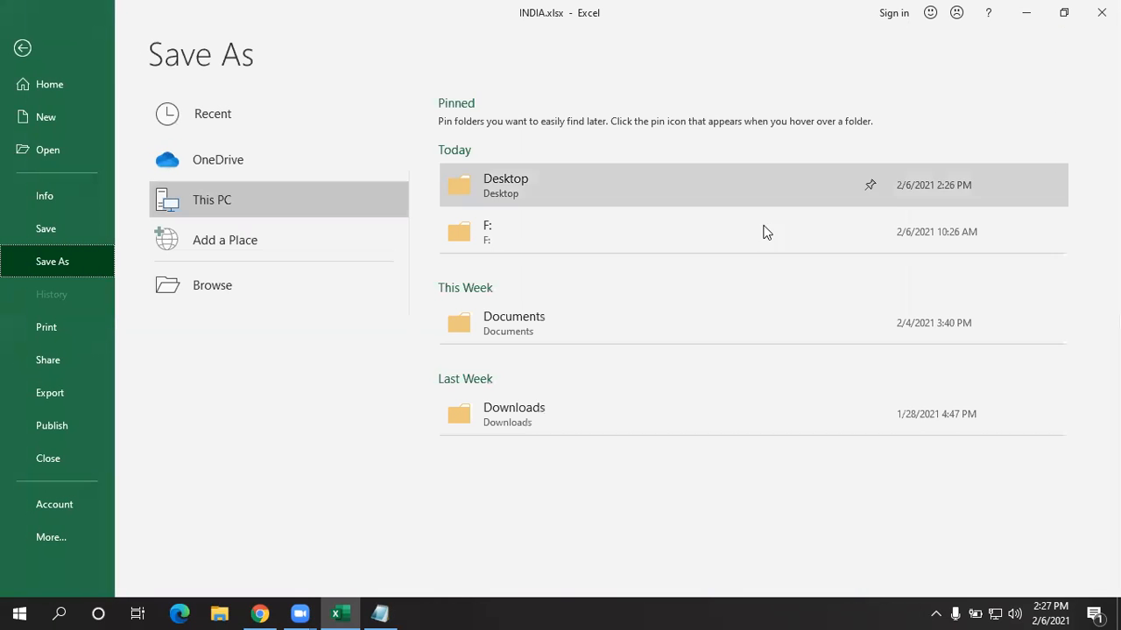
{"action": "left_click", "coordinate": [10, 47]}
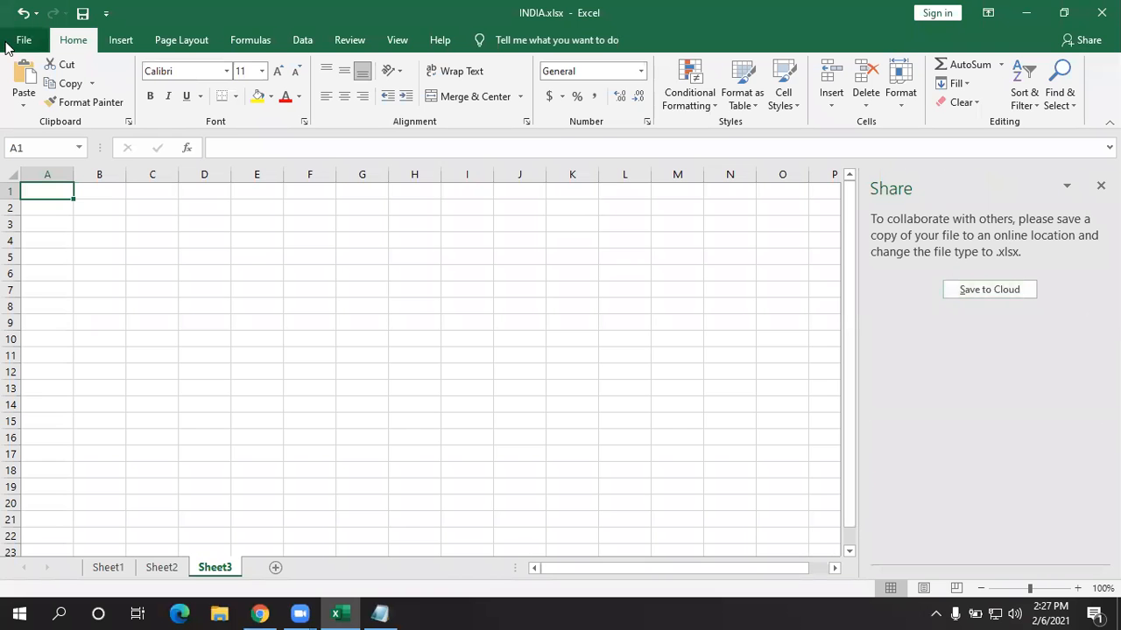
{"action": "left_click", "coordinate": [21, 40]}
{"action": "left_click", "coordinate": [43, 189]}
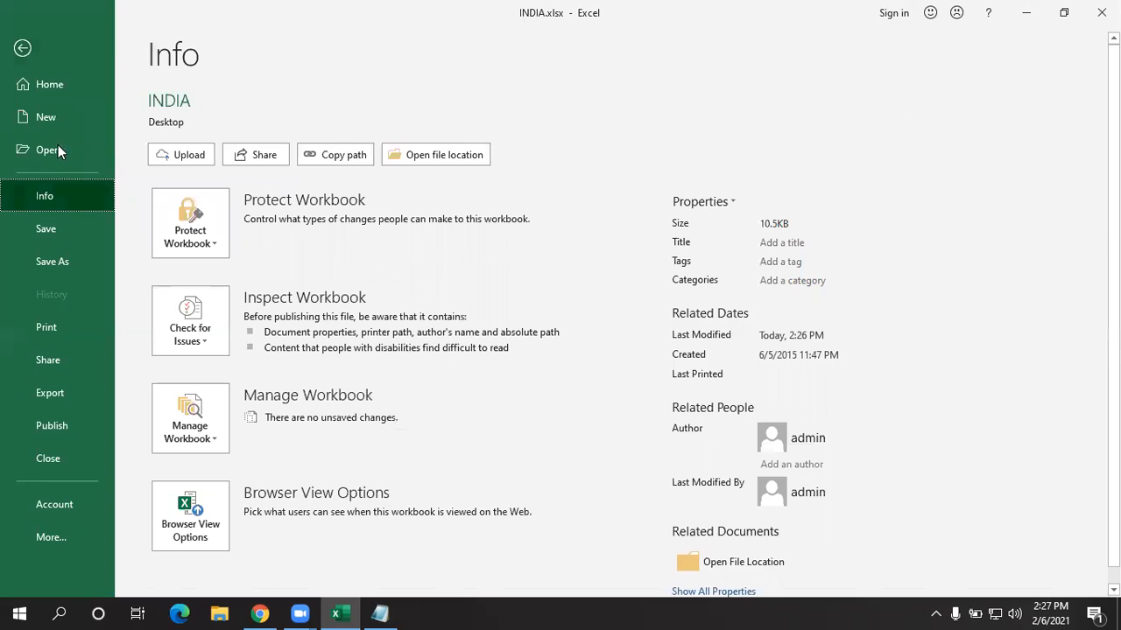
{"action": "left_click", "coordinate": [255, 153]}
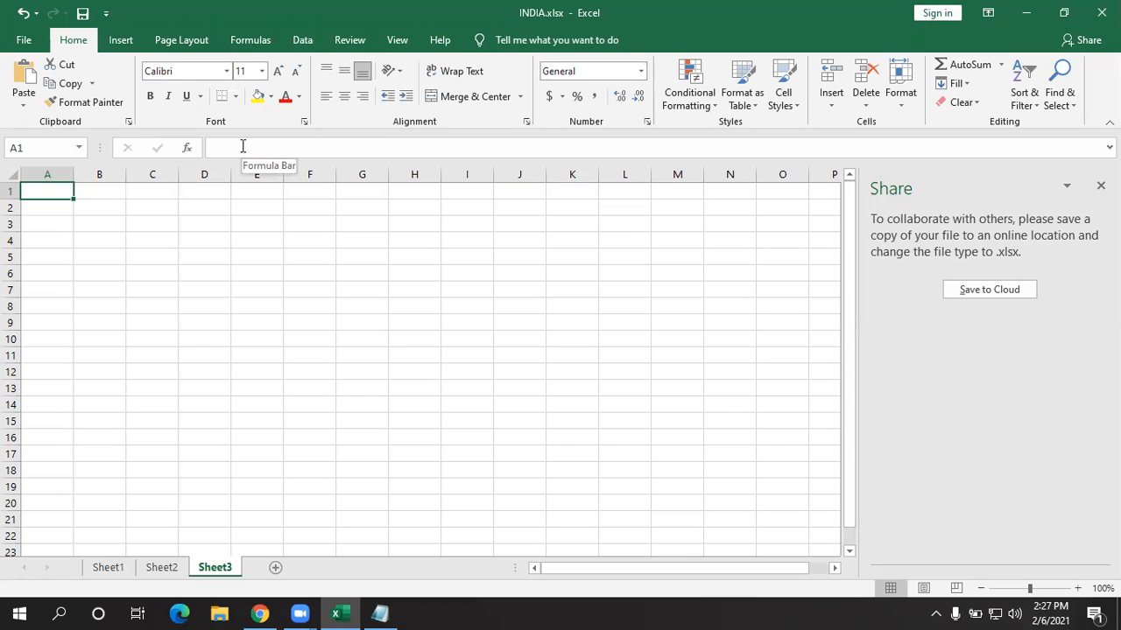
{"action": "left_click", "coordinate": [1100, 185]}
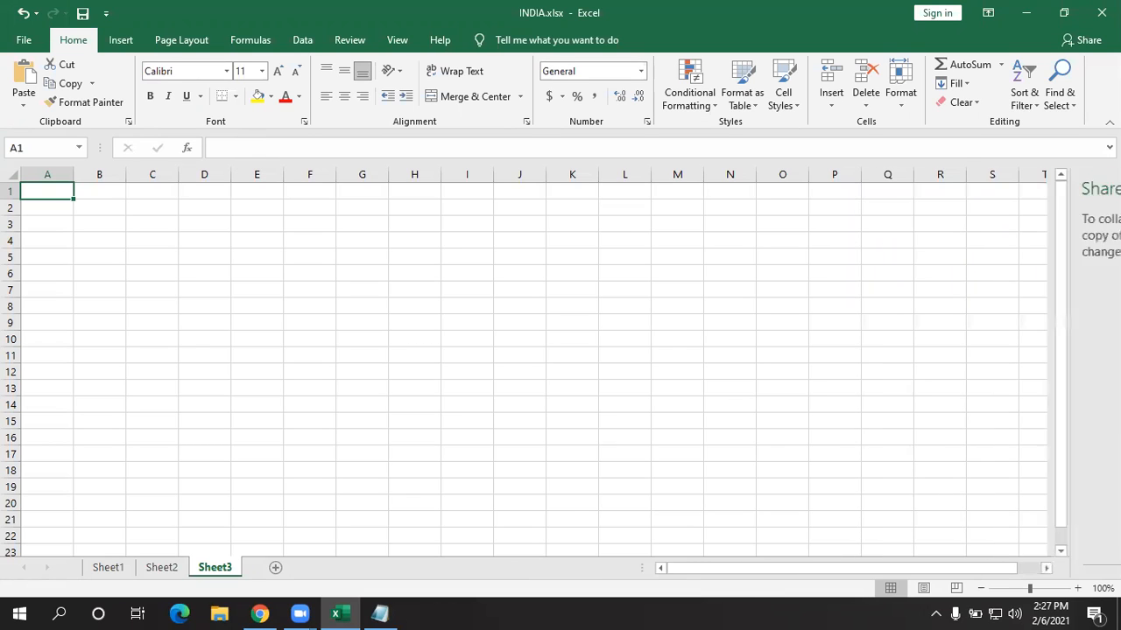
- Copy the INDIA workbook's full file path from the Info page
{"action": "left_click", "coordinate": [27, 37]}
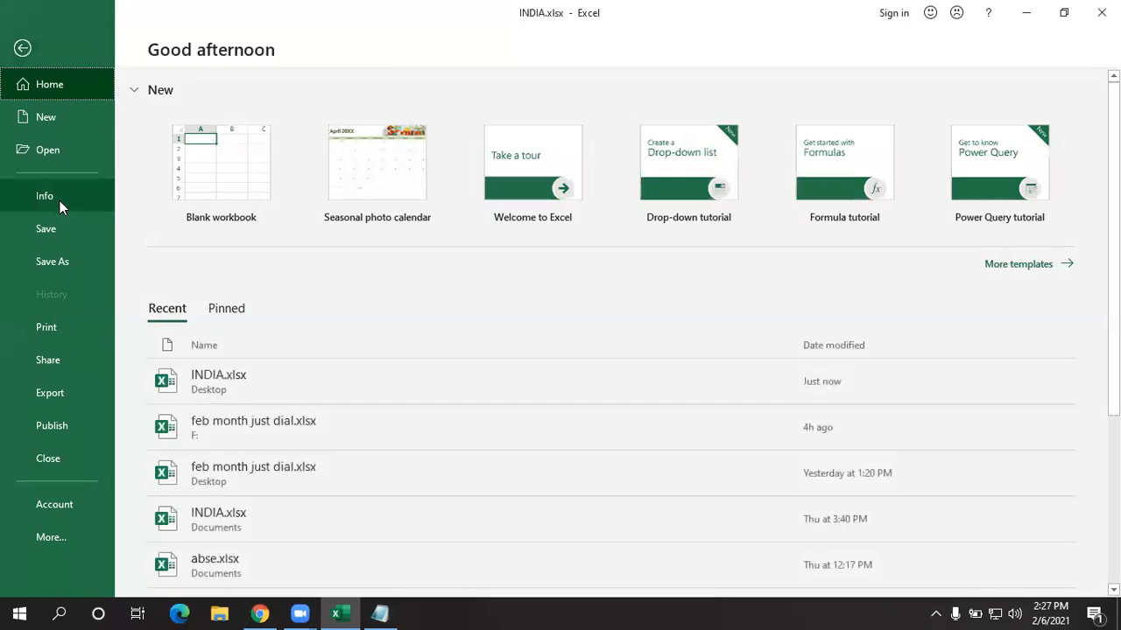
{"action": "left_click", "coordinate": [46, 193]}
{"action": "left_click", "coordinate": [343, 155]}
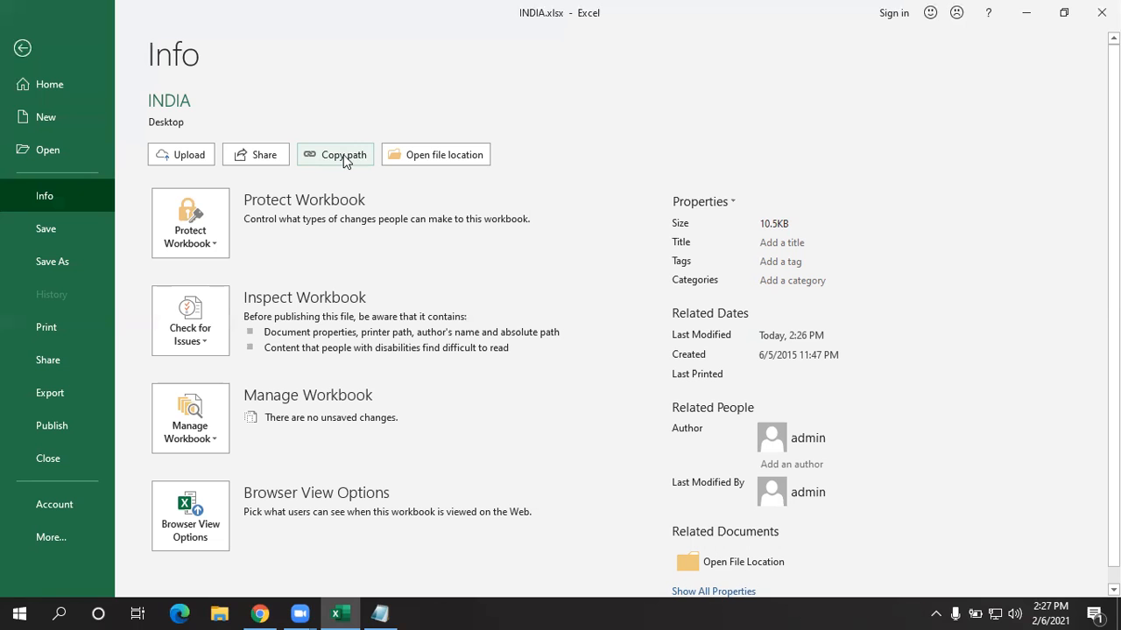
- Paste the workbook's file path into Sheet3 cell F8 and autofit column F
{"action": "left_click", "coordinate": [21, 49]}
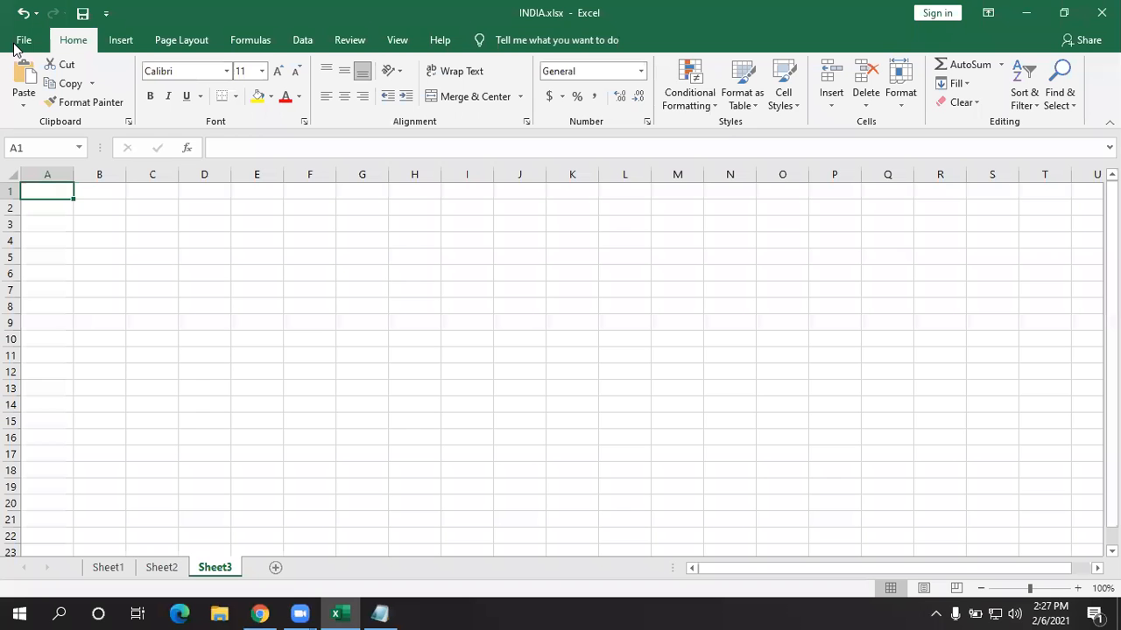
{"action": "left_click", "coordinate": [91, 253]}
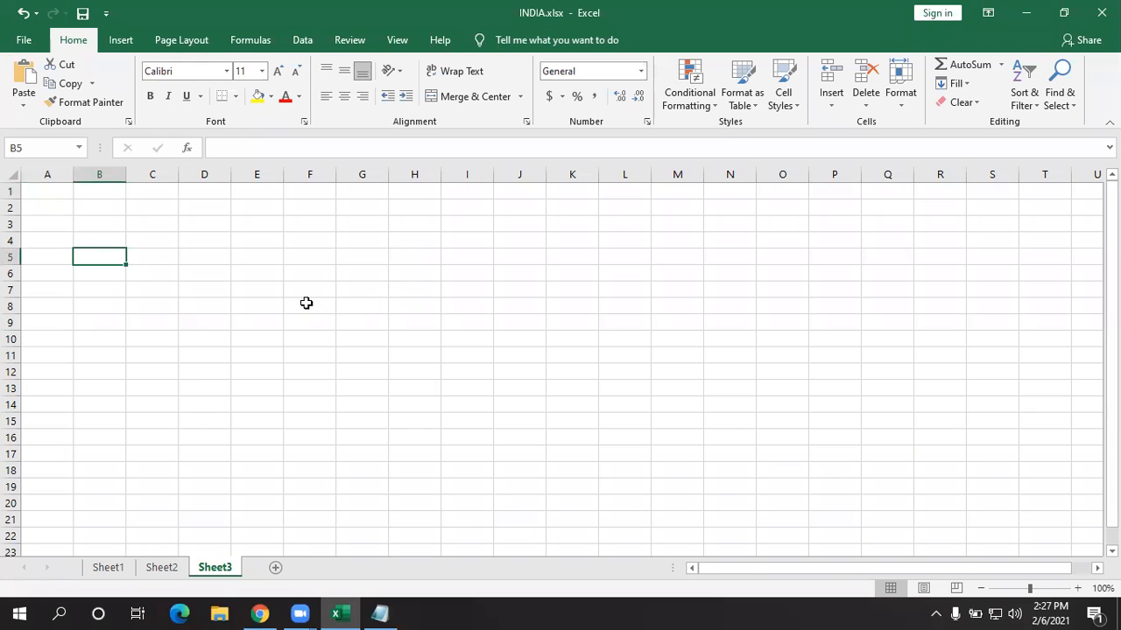
{"action": "left_click", "coordinate": [306, 303]}
{"action": "type", "text": "C:\\Users\\admin\\Desktop\\INDIA.xlsx"}
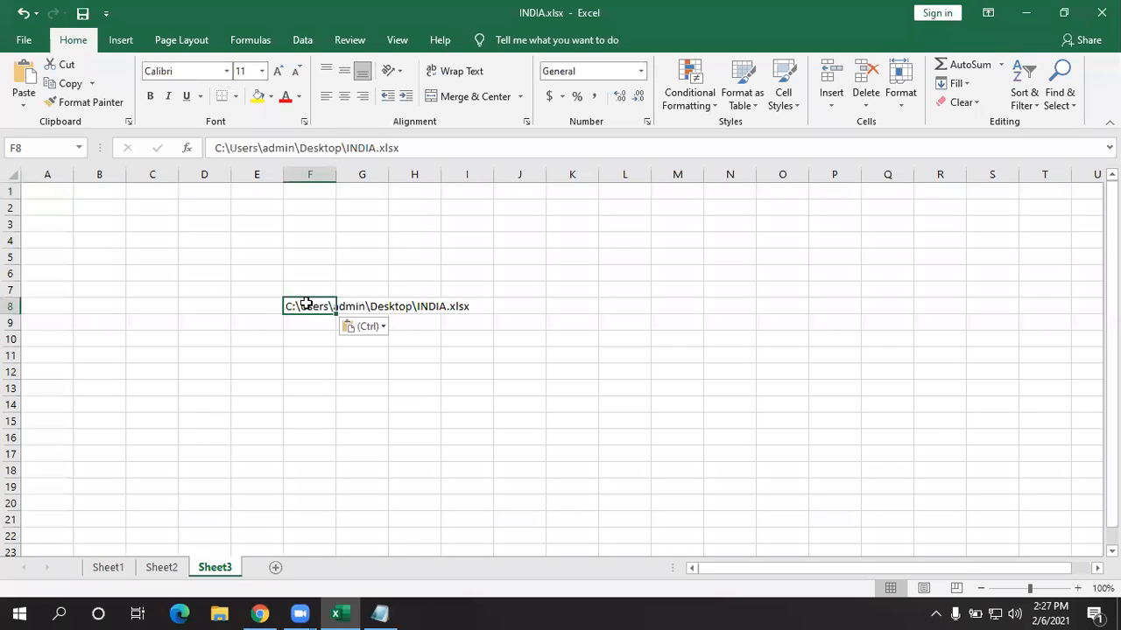
{"action": "double_click", "coordinate": [336, 181]}
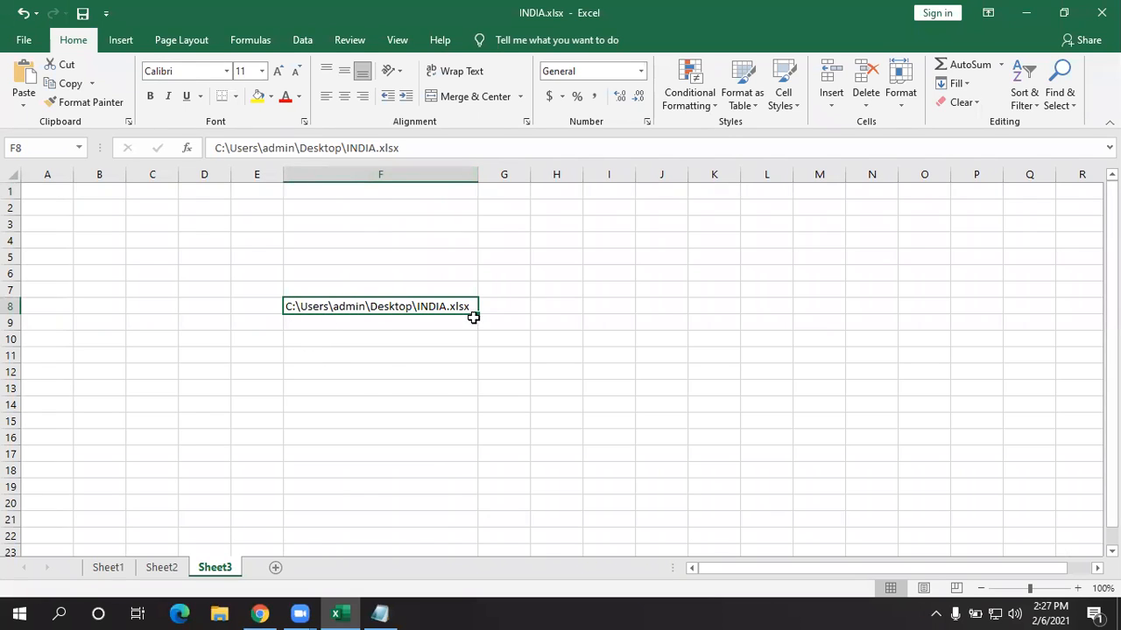
- Copy the path text from the formula bar, save the workbook, and close Excel
{"action": "left_click_drag", "start_coordinate": [401, 148], "coordinate": [210, 147]}
{"action": "right_click", "coordinate": [243, 147]}
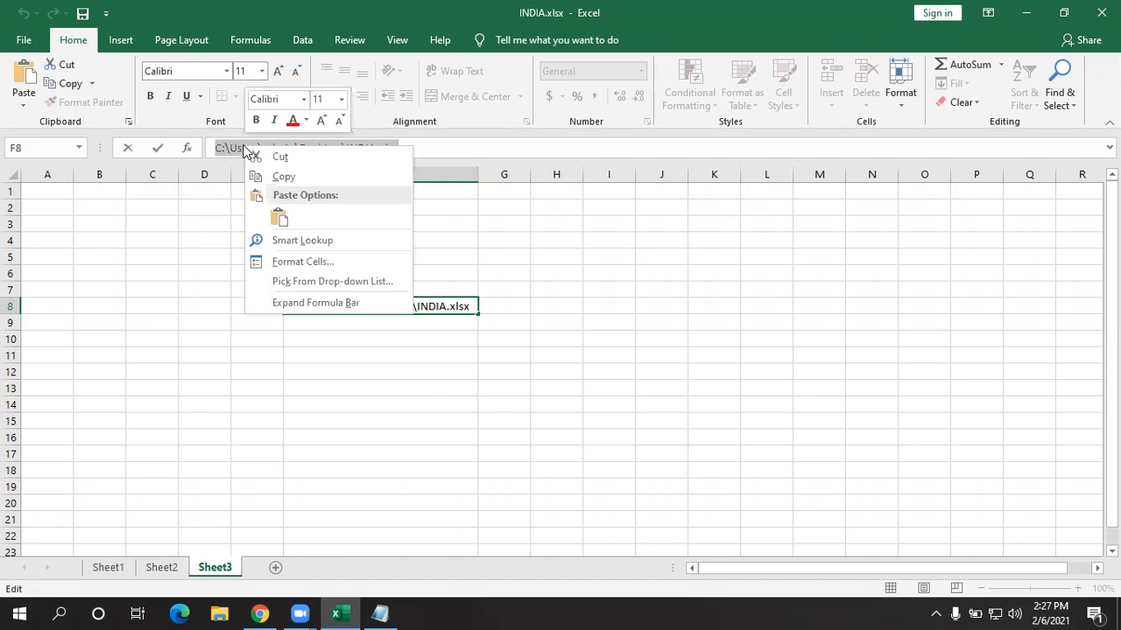
{"action": "left_click", "coordinate": [264, 175]}
{"action": "left_click", "coordinate": [81, 13]}
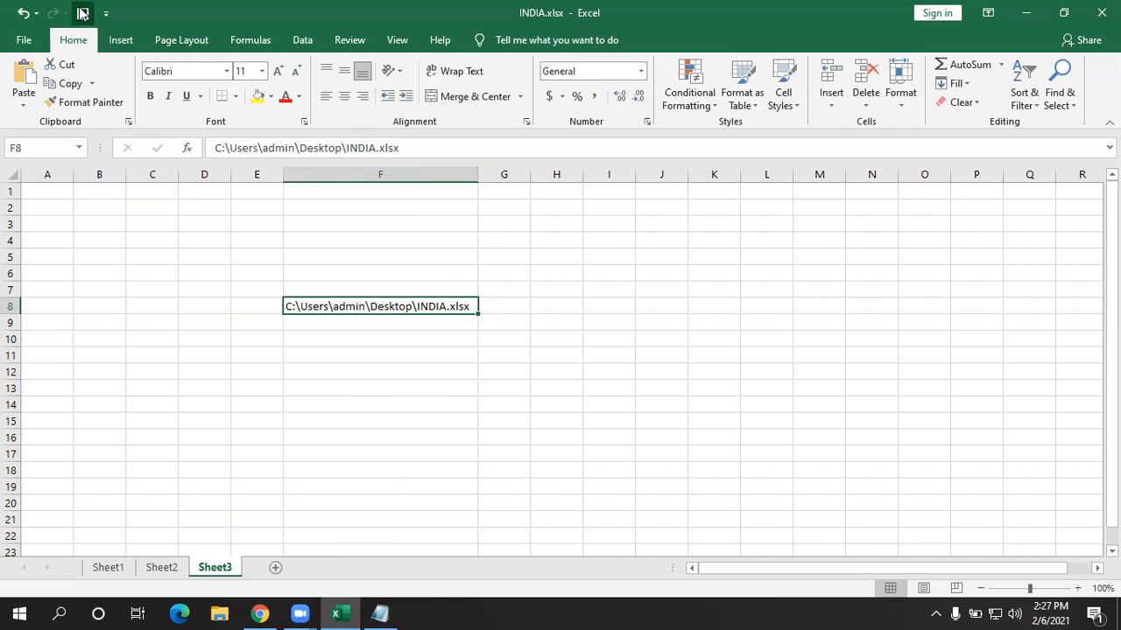
{"action": "left_click", "coordinate": [1102, 13]}
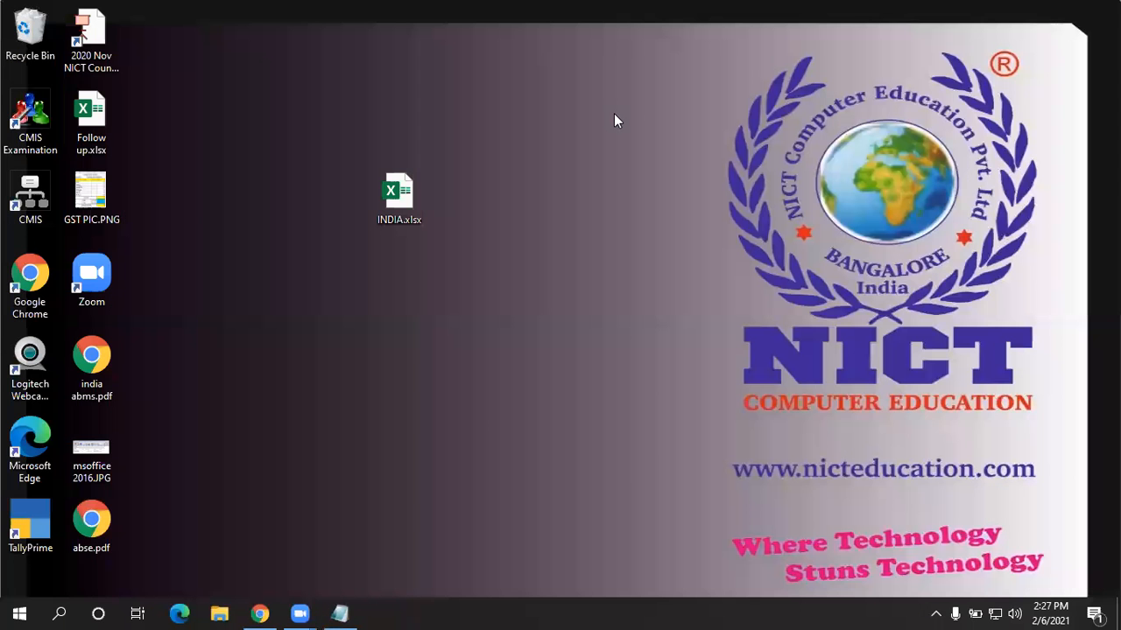
- Paste INDIA.xlsx's Desktop file path into the Run box and run it to reopen the workbook
{"action": "key", "text": "super+r"}
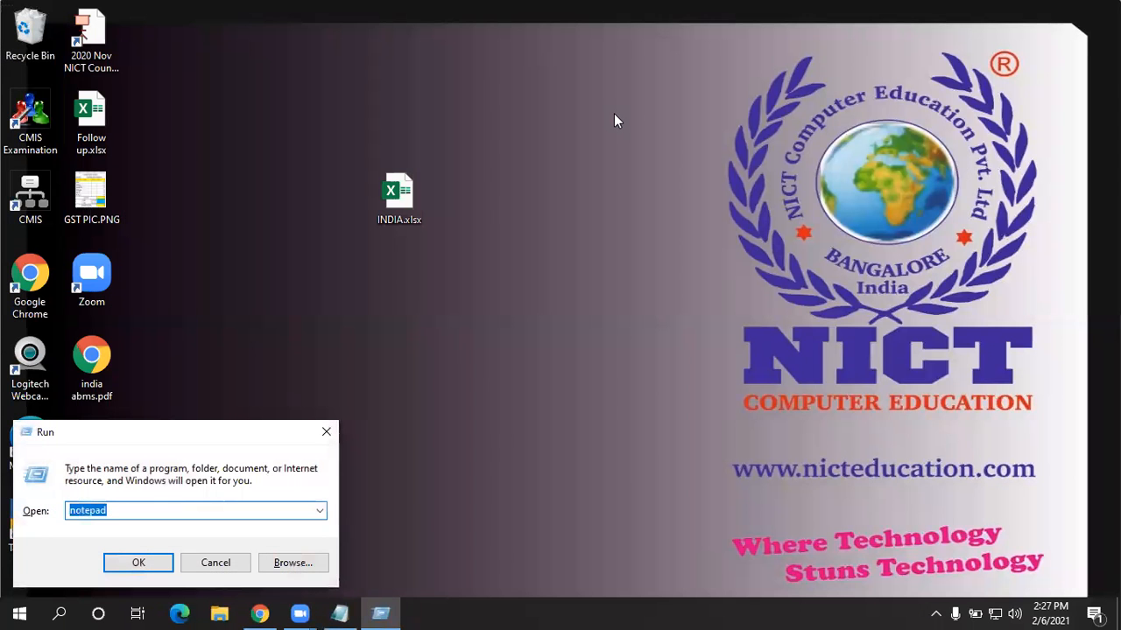
{"action": "key", "text": "ctrl+v"}
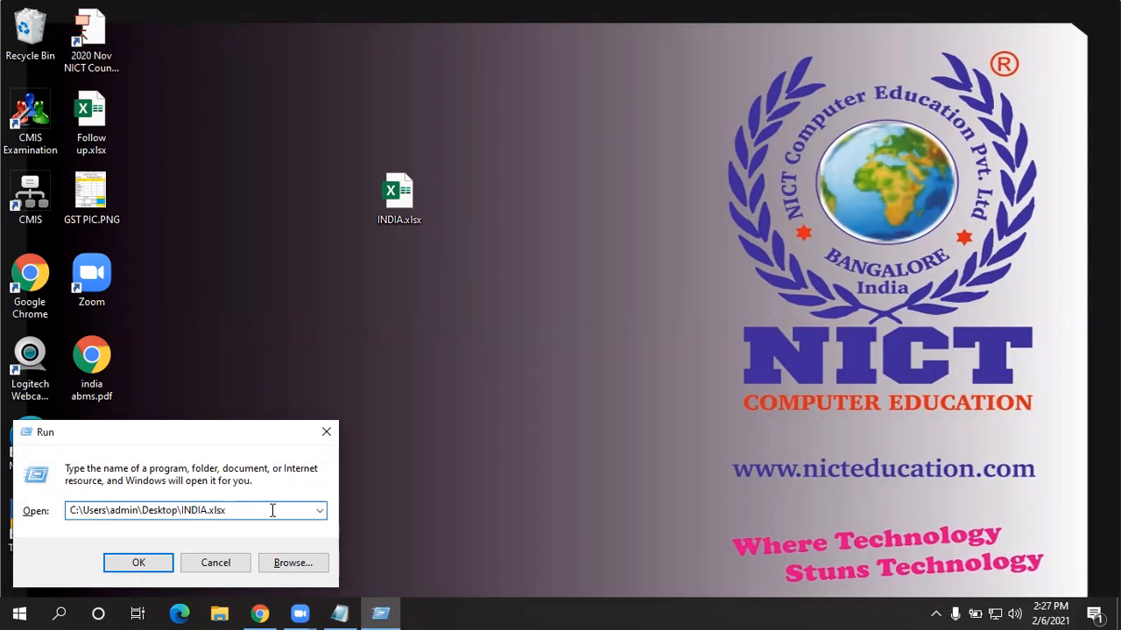
{"action": "left_click_drag", "start_coordinate": [272, 510], "coordinate": [30, 506]}
{"action": "left_click", "coordinate": [75, 511]}
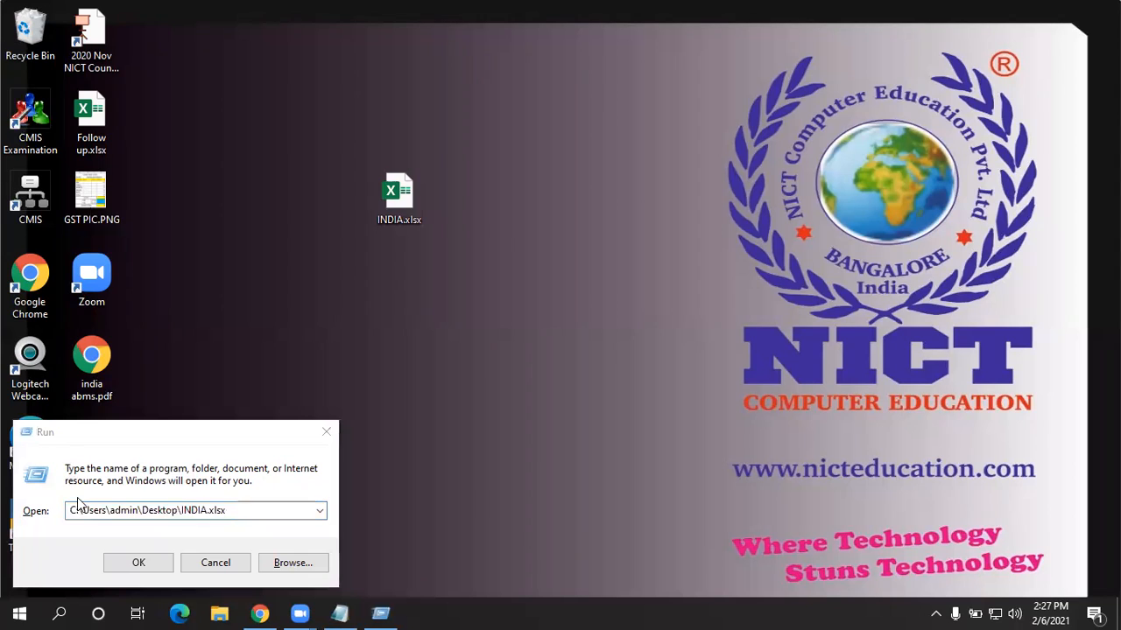
{"action": "left_click_drag", "start_coordinate": [83, 512], "coordinate": [255, 511]}
{"action": "key", "text": "End"}
{"action": "left_click", "coordinate": [260, 511]}
{"action": "key", "text": "Return"}
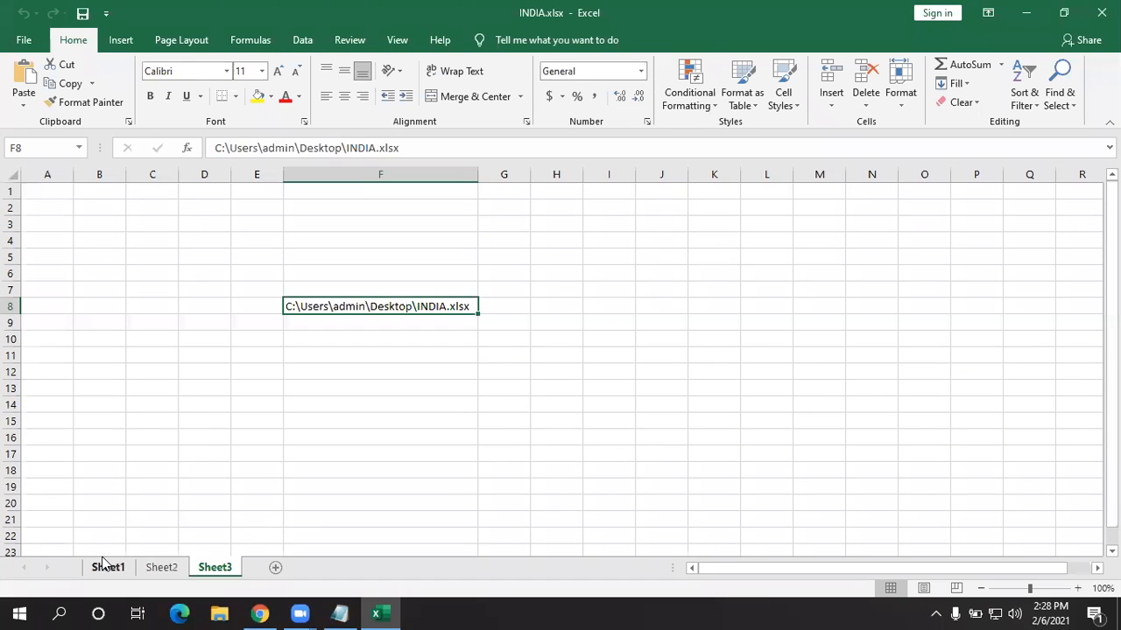
{"action": "left_click", "coordinate": [343, 408]}
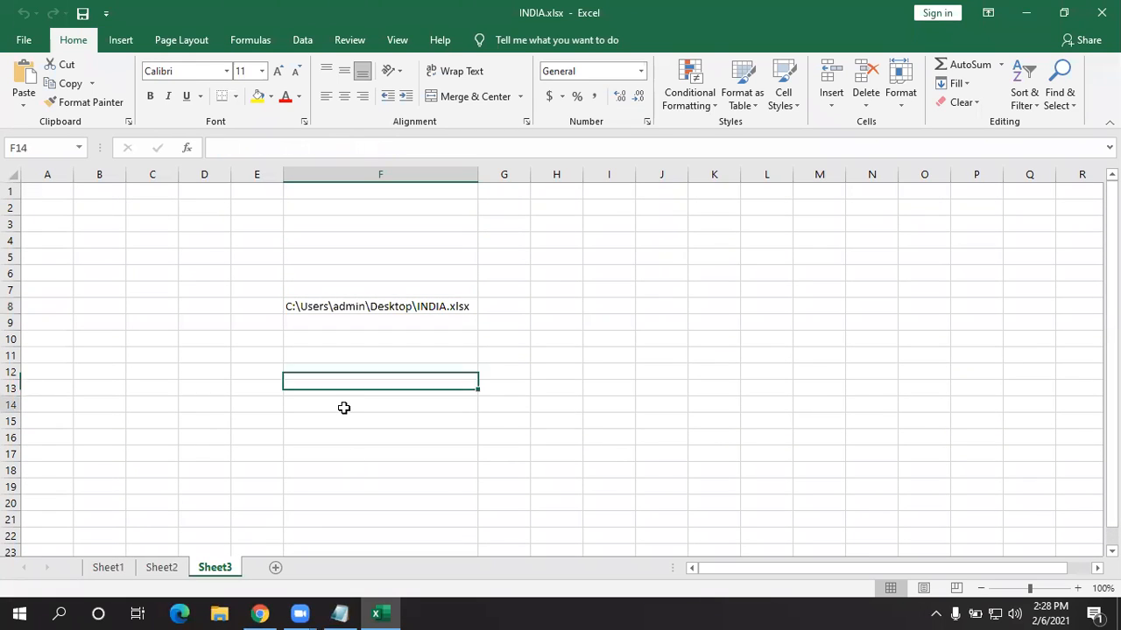
{"action": "left_click", "coordinate": [204, 322]}
{"action": "left_click", "coordinate": [21, 39]}
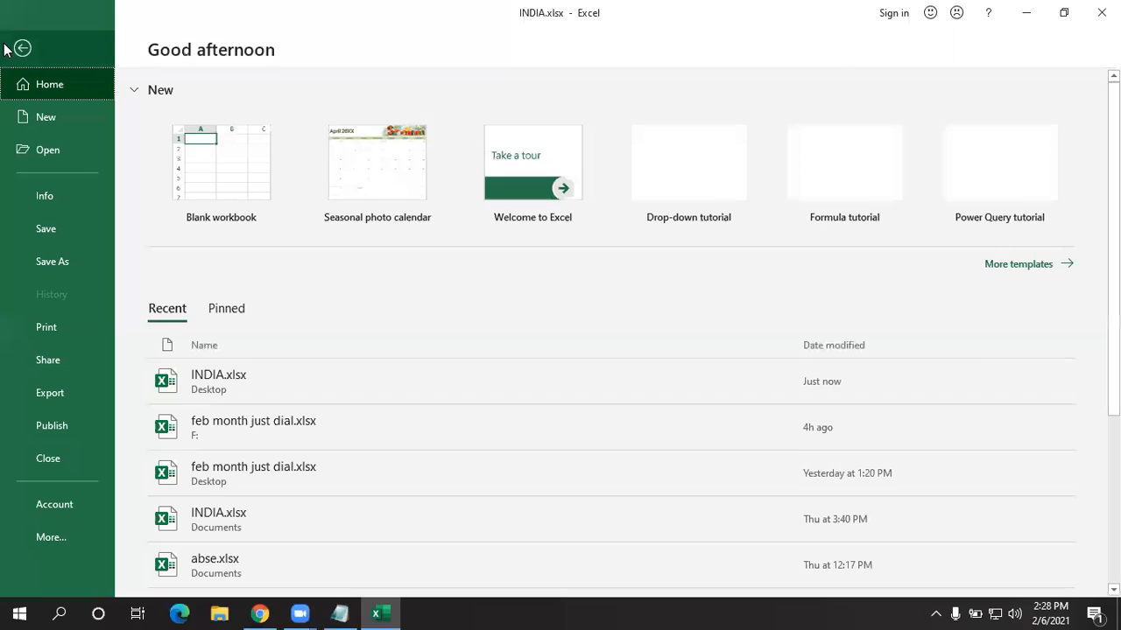
{"action": "left_click", "coordinate": [21, 48]}
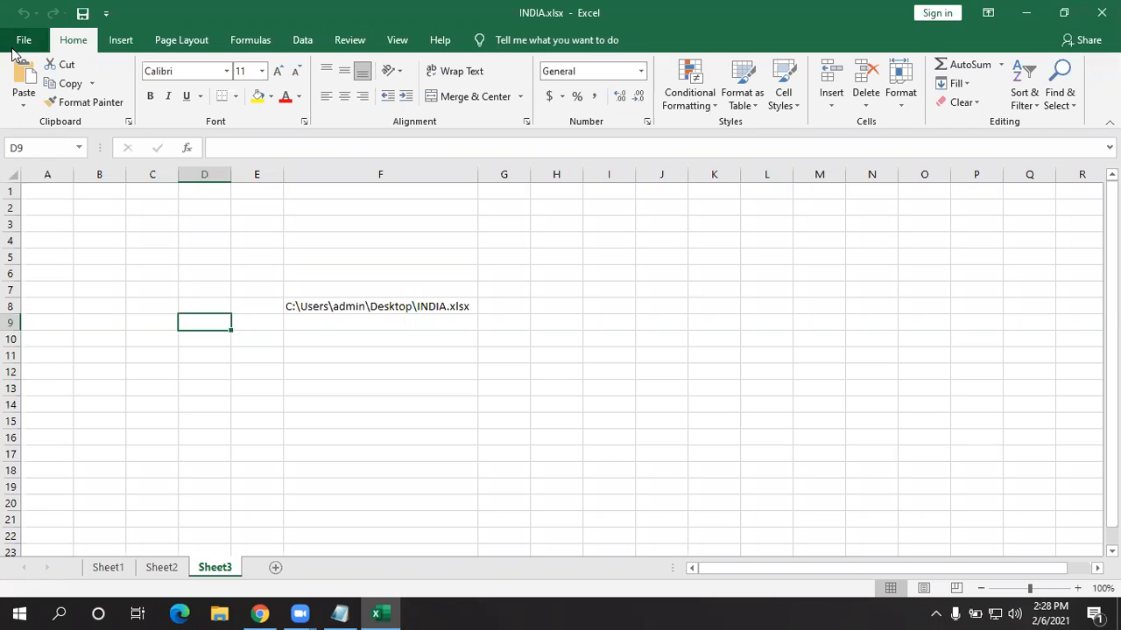
{"action": "left_click", "coordinate": [212, 606]}
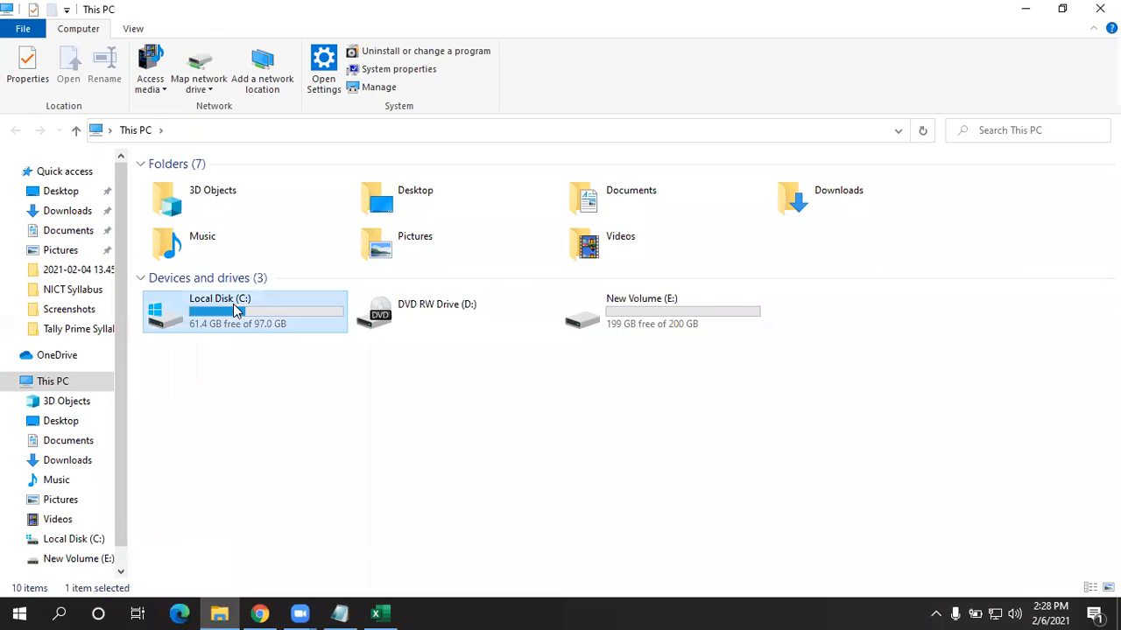
- Browse to C:\Users\admin\Desktop and select INDIA.xlsx
{"action": "double_click", "coordinate": [205, 311]}
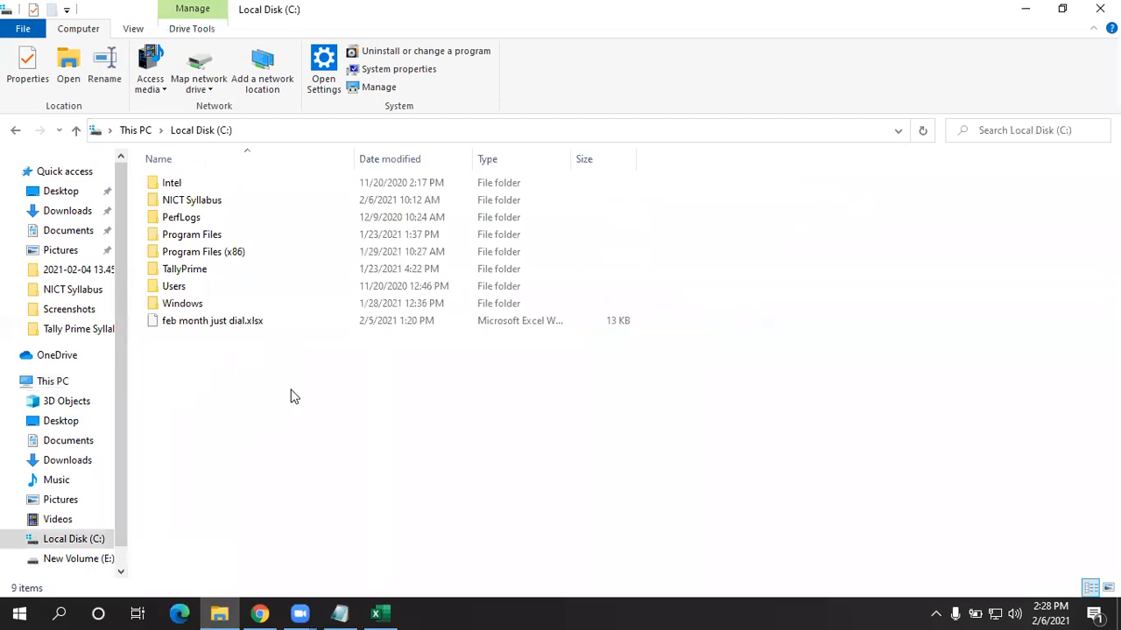
{"action": "double_click", "coordinate": [196, 287]}
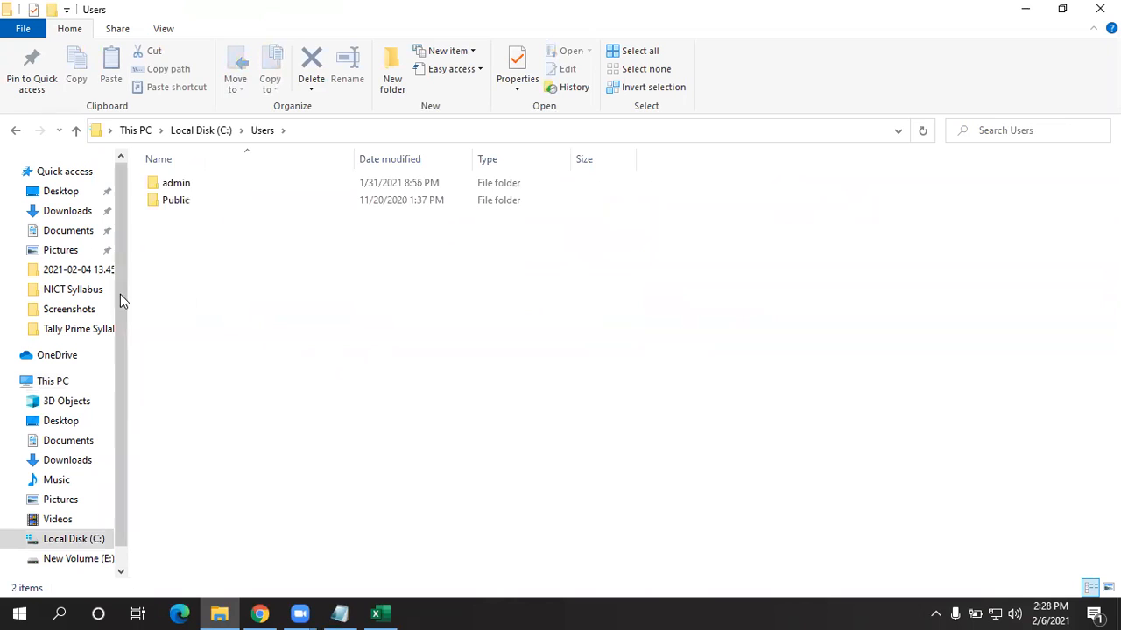
{"action": "double_click", "coordinate": [213, 183]}
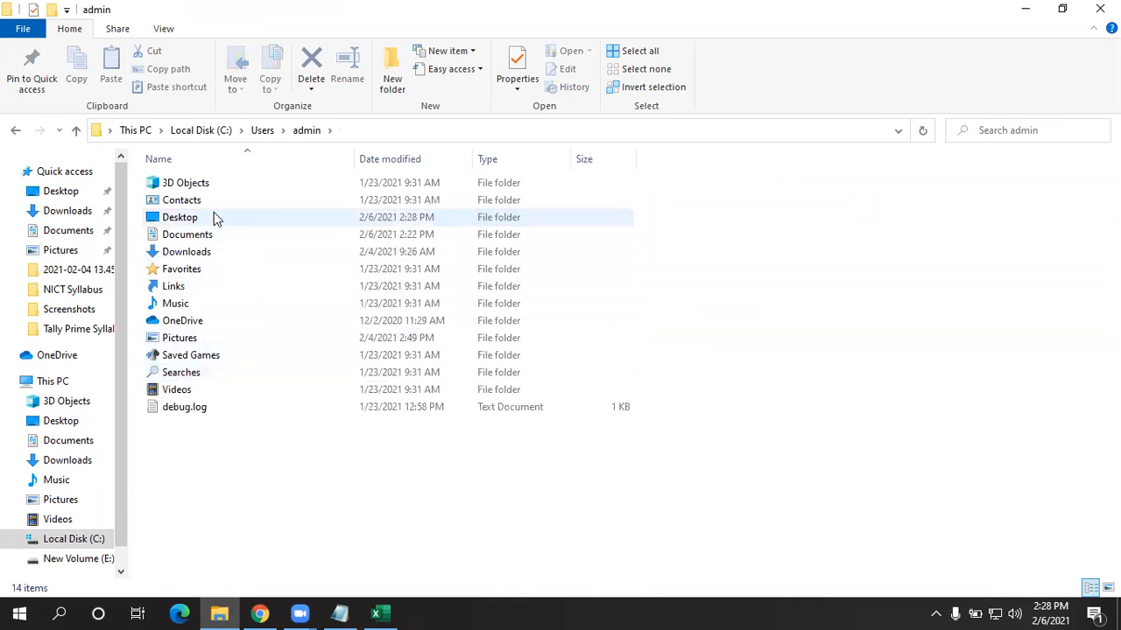
{"action": "double_click", "coordinate": [213, 217]}
{"action": "left_click", "coordinate": [185, 270]}
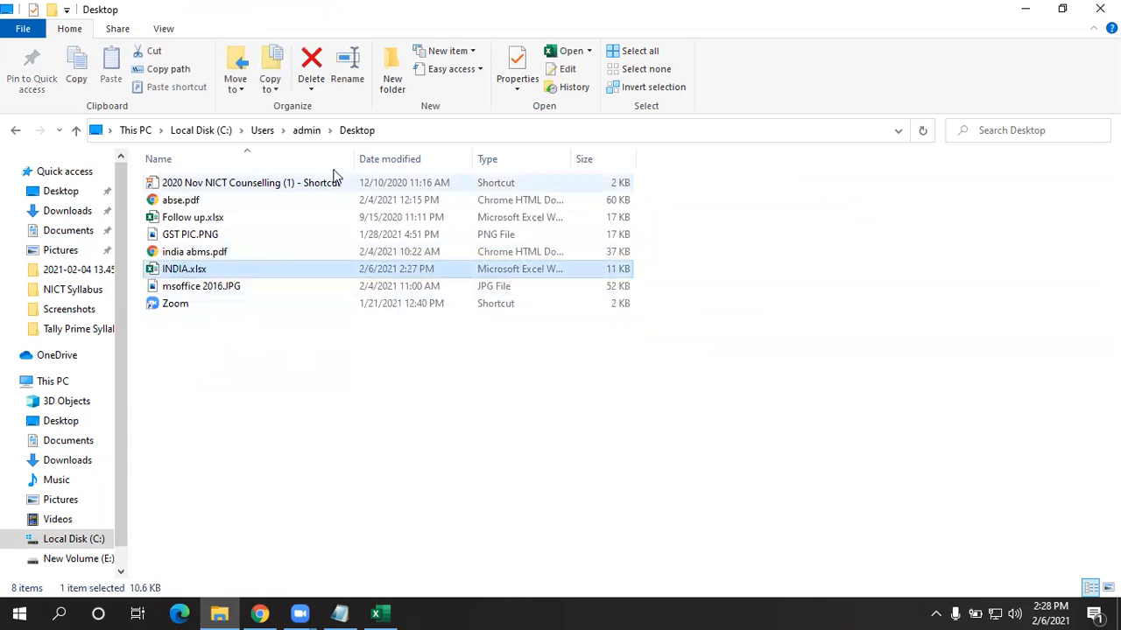
- Add a backslash to the Desktop path in the address bar and open INDIA.xlsx from the suggestions
{"action": "left_click", "coordinate": [429, 130]}
{"action": "left_click", "coordinate": [239, 130]}
{"action": "left_click_drag", "start_coordinate": [239, 130], "coordinate": [92, 132]}
{"action": "left_click_drag", "start_coordinate": [275, 128], "coordinate": [90, 133]}
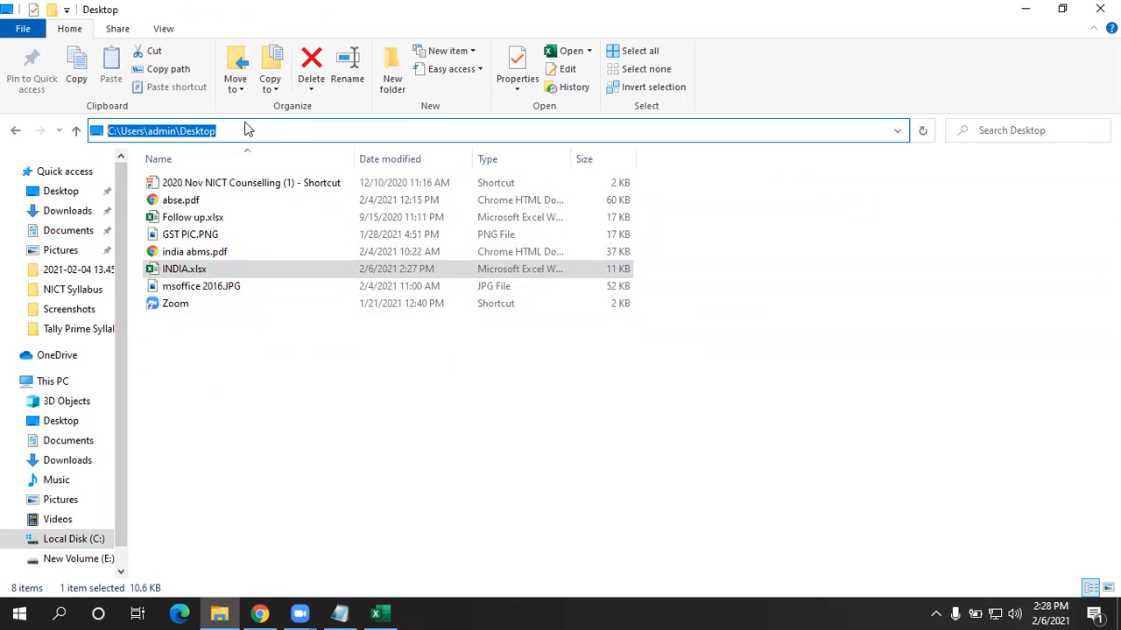
{"action": "left_click_drag", "start_coordinate": [247, 129], "coordinate": [74, 133]}
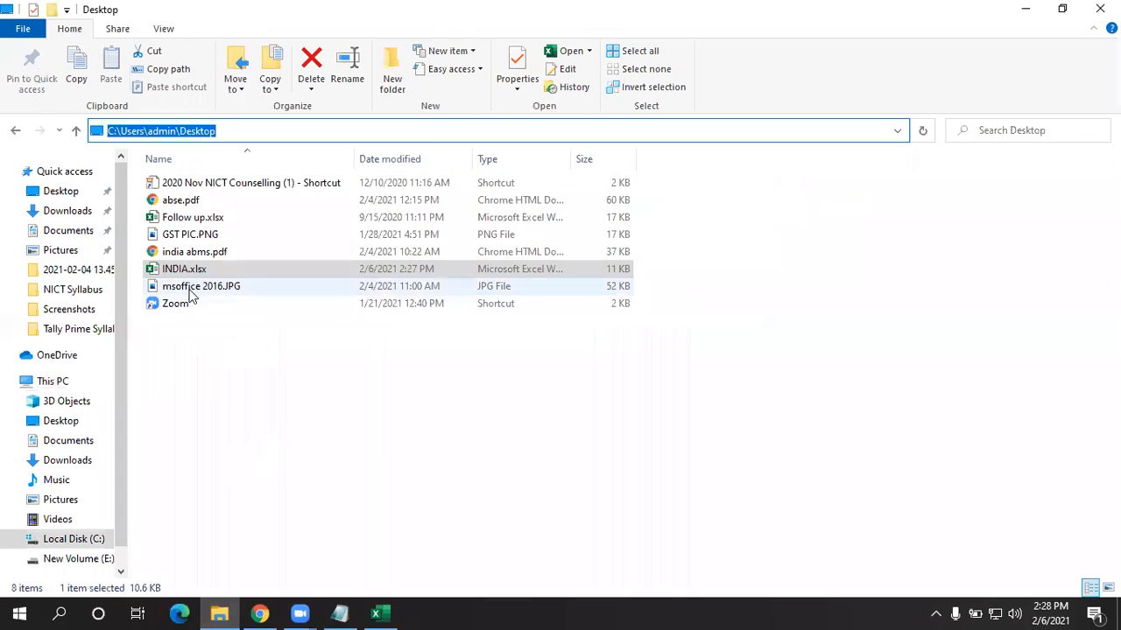
{"action": "left_click", "coordinate": [219, 131]}
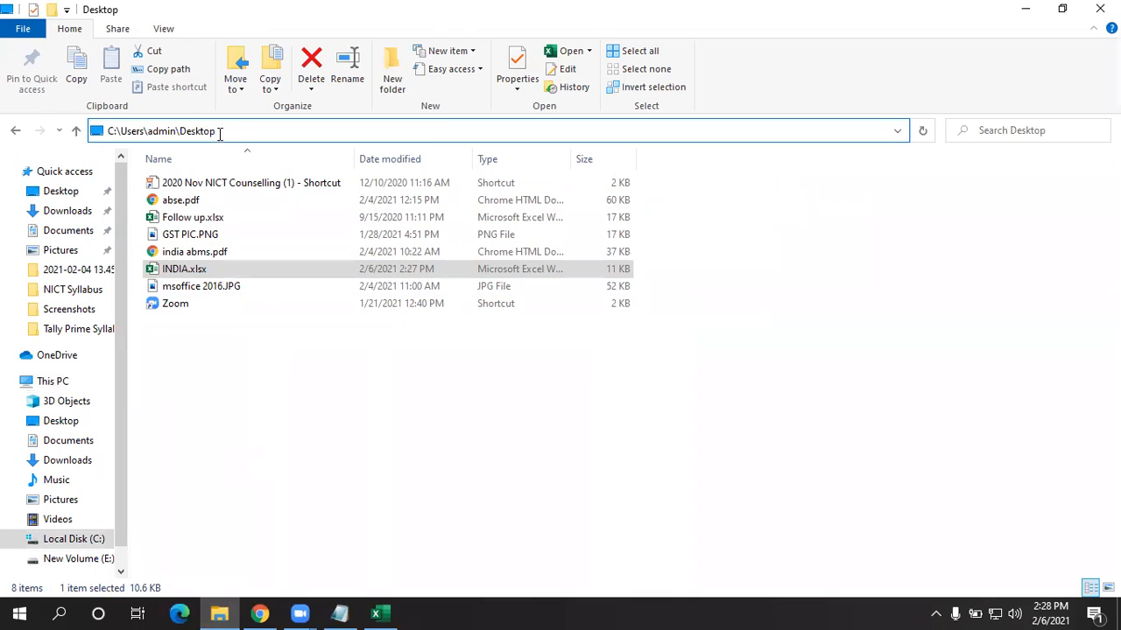
{"action": "type", "text": "\\"}
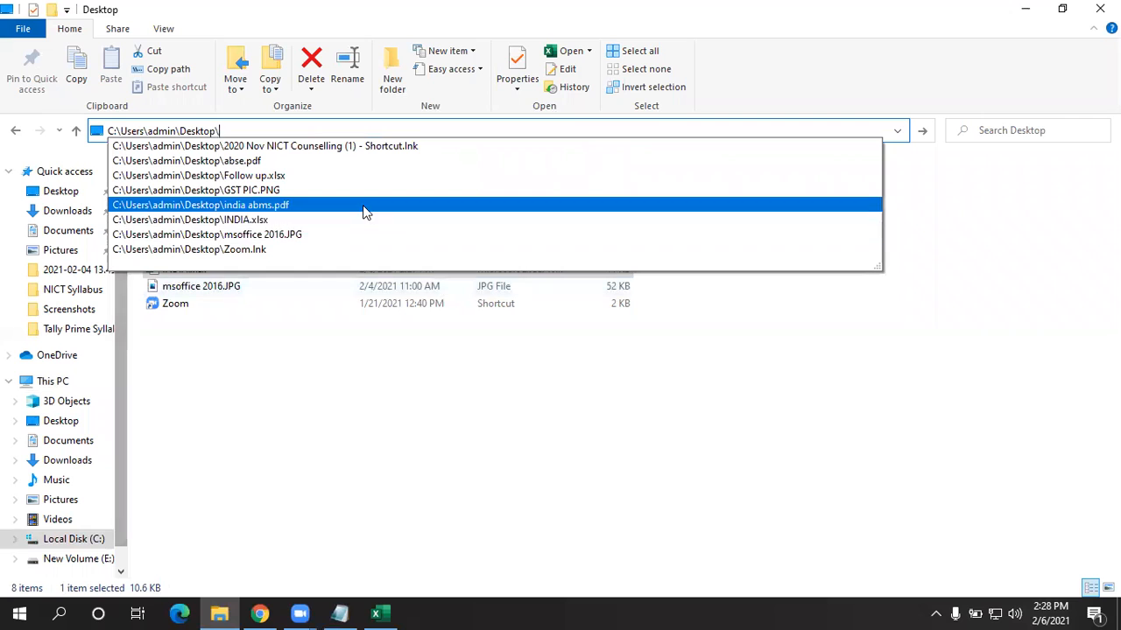
{"action": "left_click", "coordinate": [329, 220]}
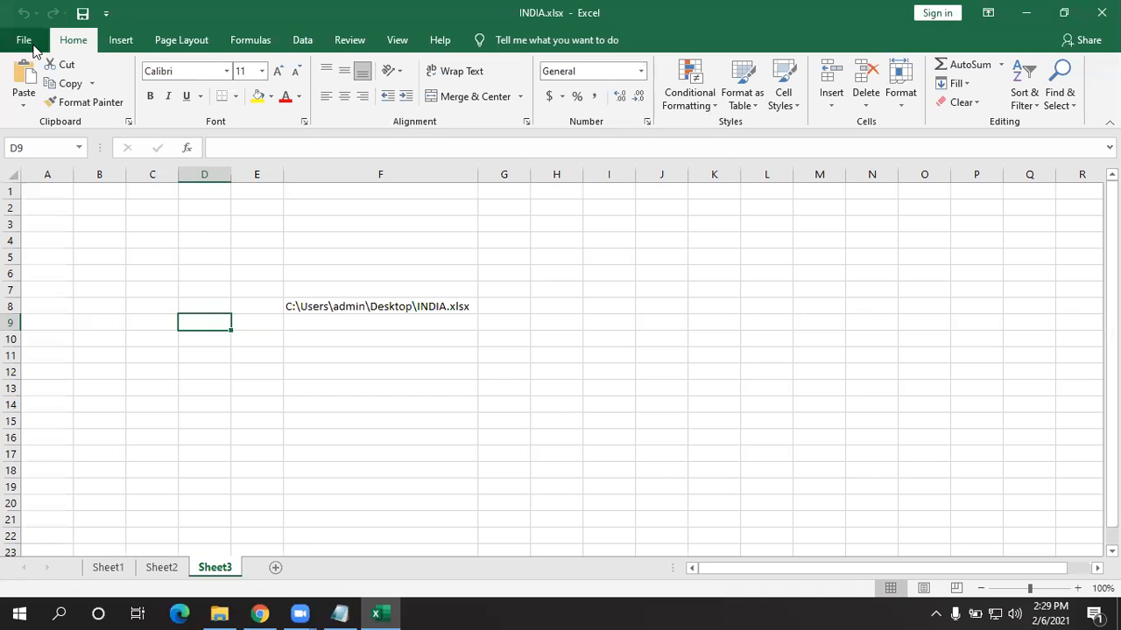
- Open the workbook's file location from File > Info and open INDIA.xlsx from that Desktop folder
{"action": "left_click", "coordinate": [24, 41]}
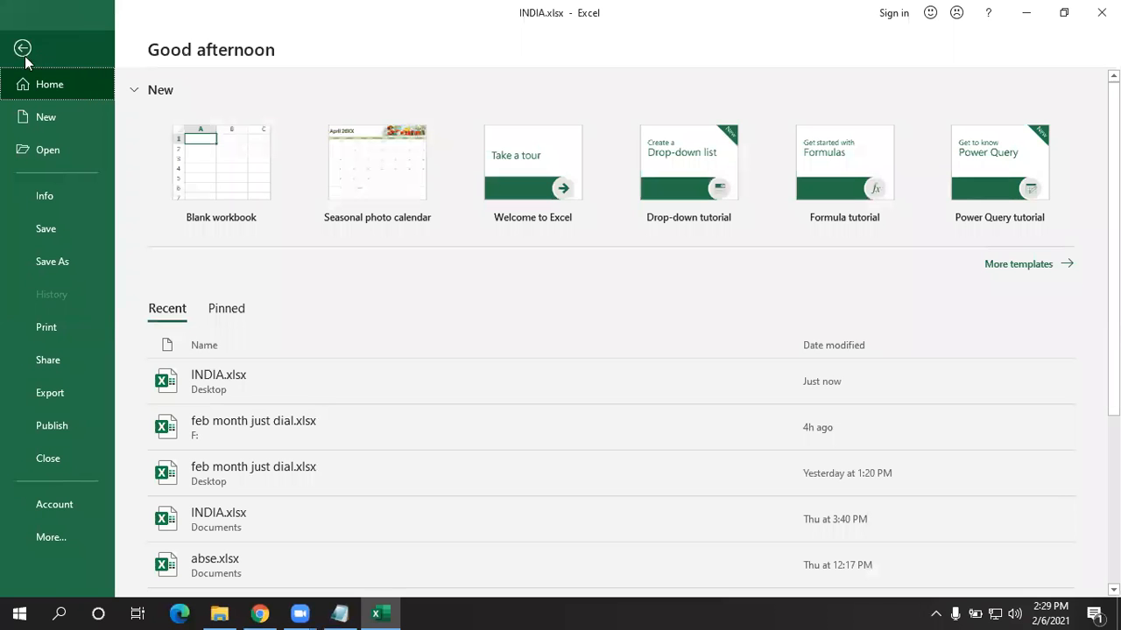
{"action": "left_click", "coordinate": [19, 204]}
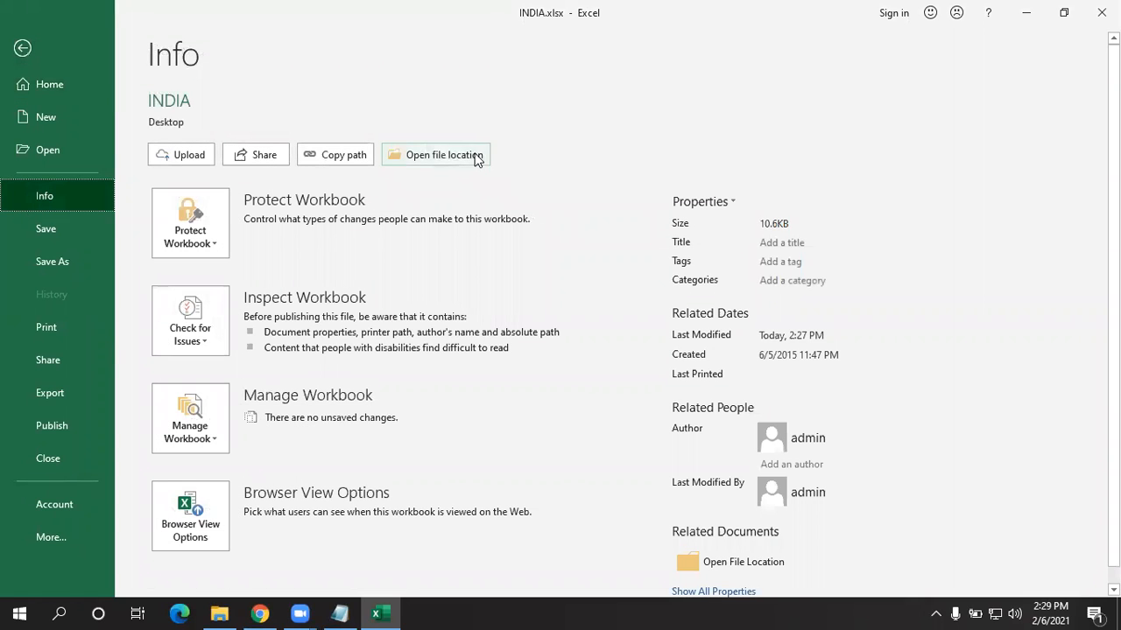
{"action": "left_click", "coordinate": [477, 157]}
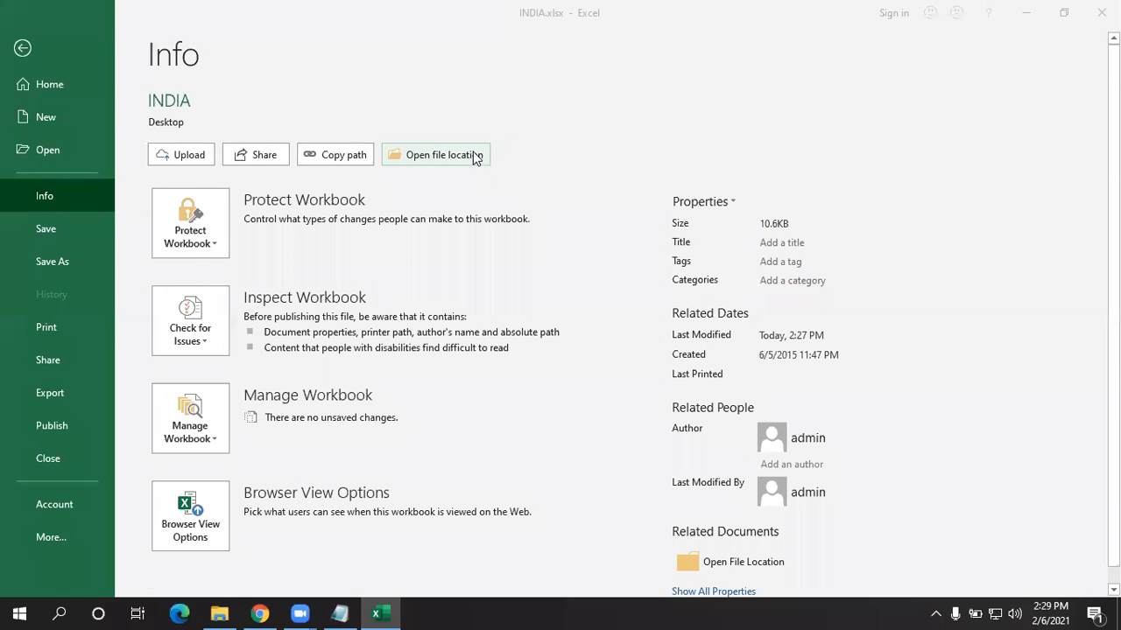
{"action": "left_click", "coordinate": [465, 159]}
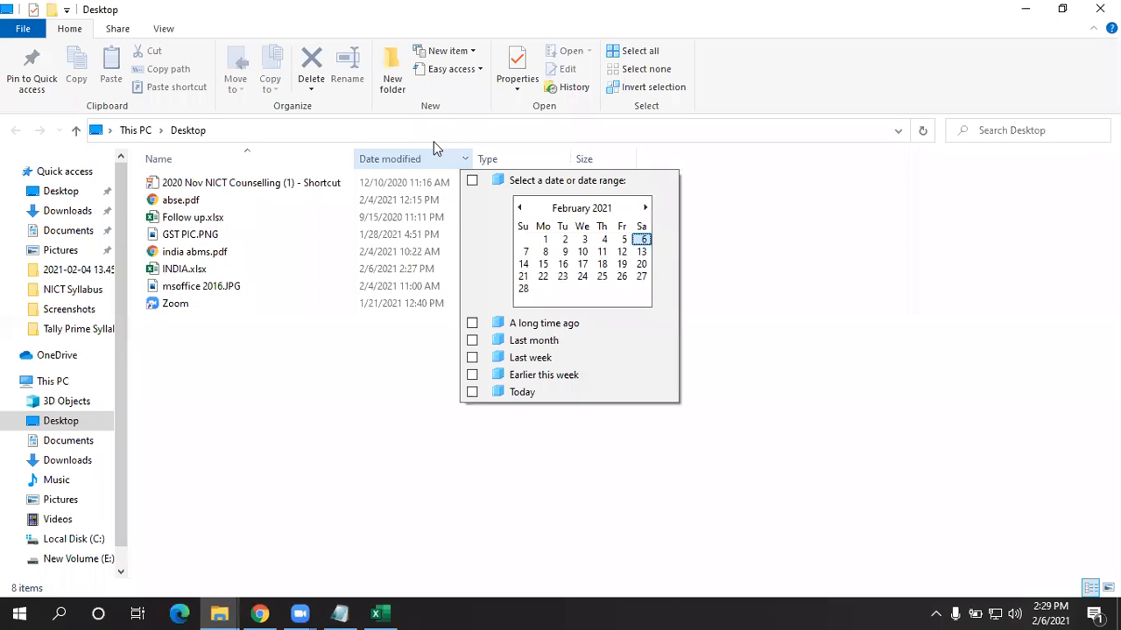
{"action": "left_click", "coordinate": [307, 429]}
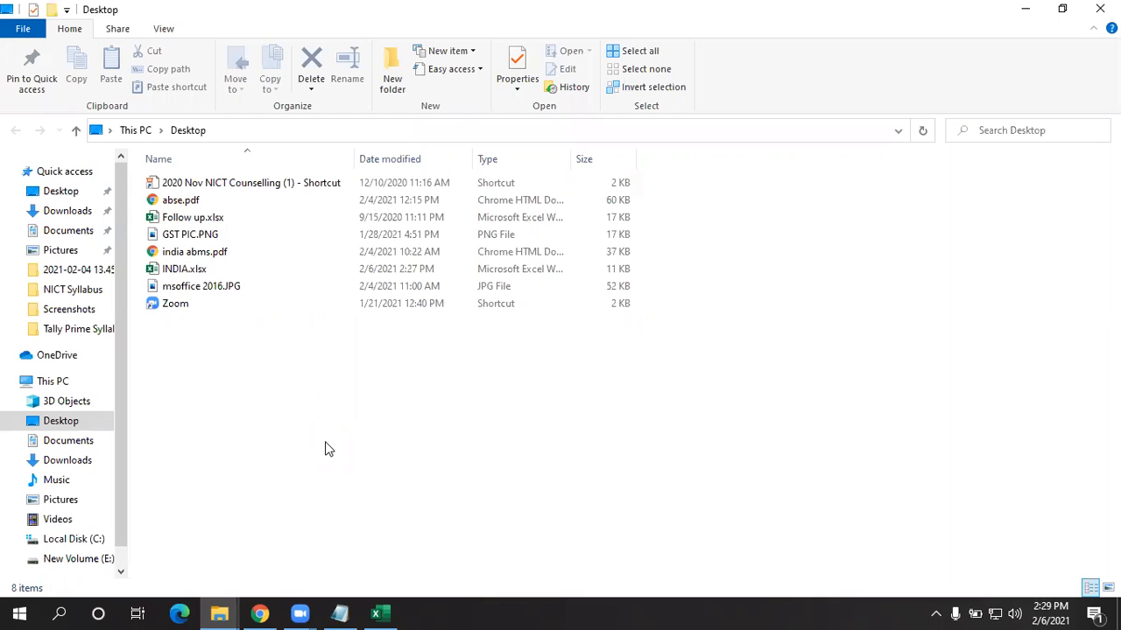
{"action": "double_click", "coordinate": [169, 271]}
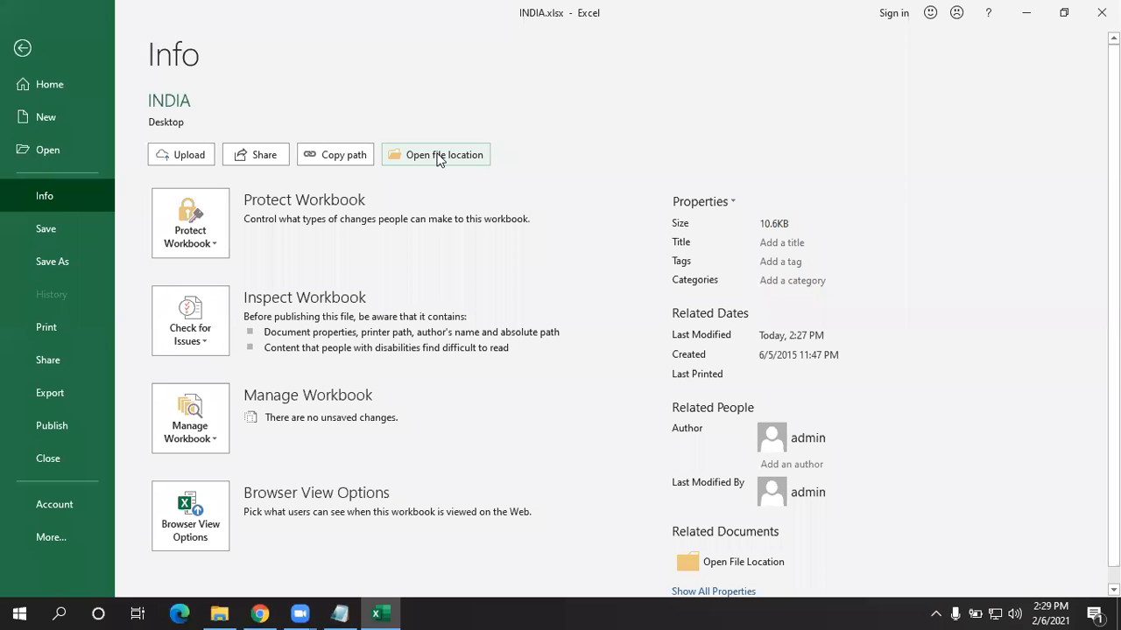
- Reopen the Desktop folder, check INDIA.xlsx there, then close Explorer to return to Excel
{"action": "left_click", "coordinate": [441, 156]}
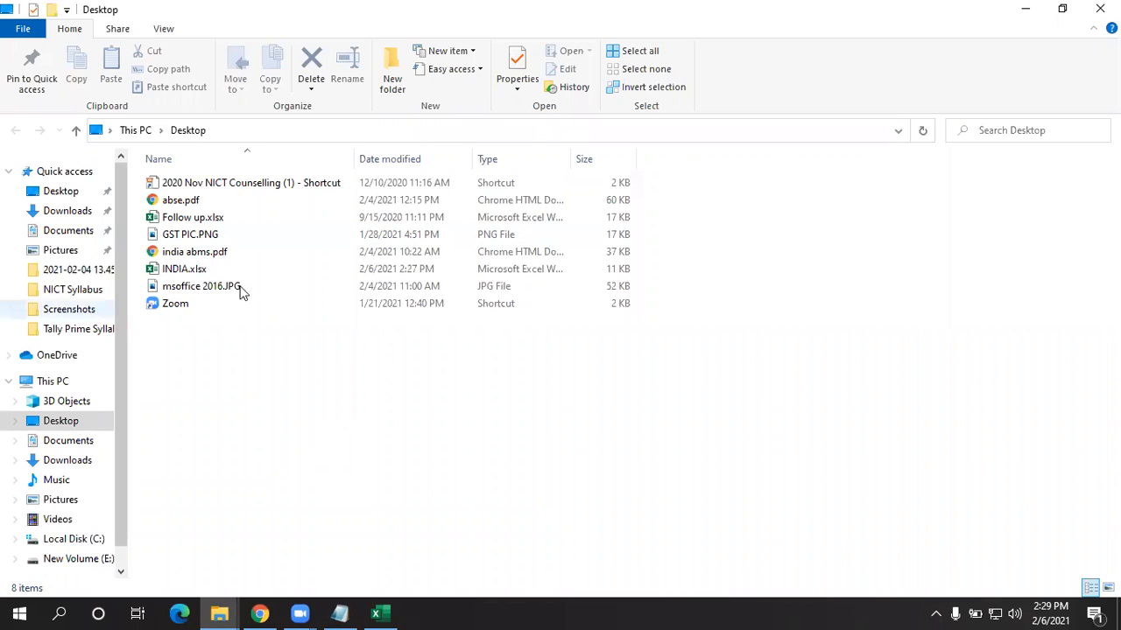
{"action": "left_click", "coordinate": [245, 271]}
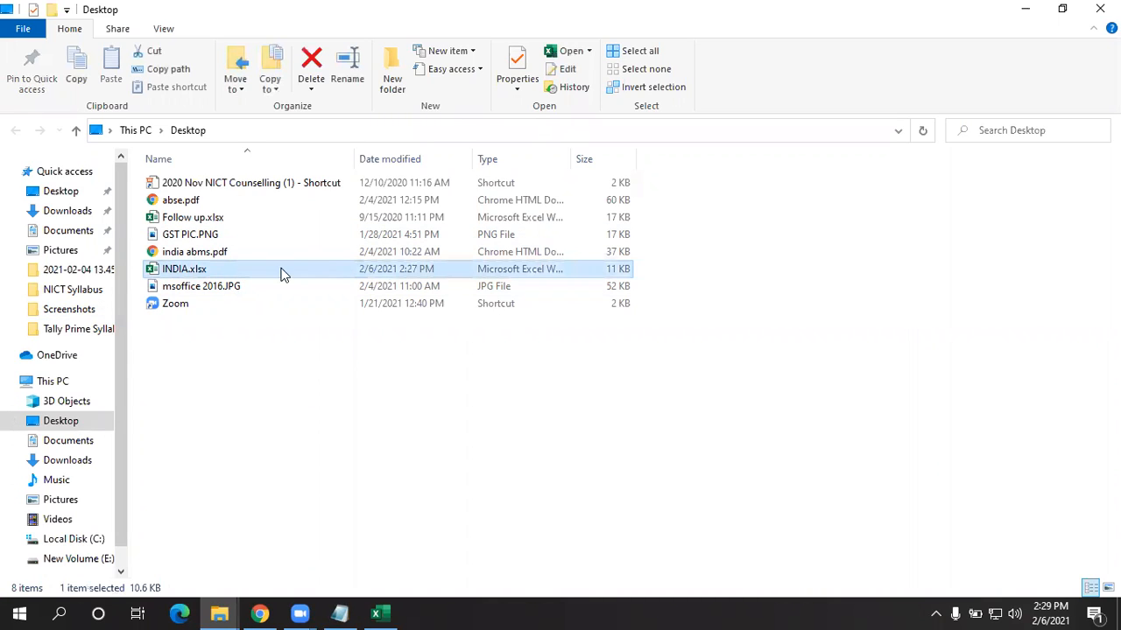
{"action": "left_click", "coordinate": [211, 270]}
{"action": "left_click", "coordinate": [387, 269]}
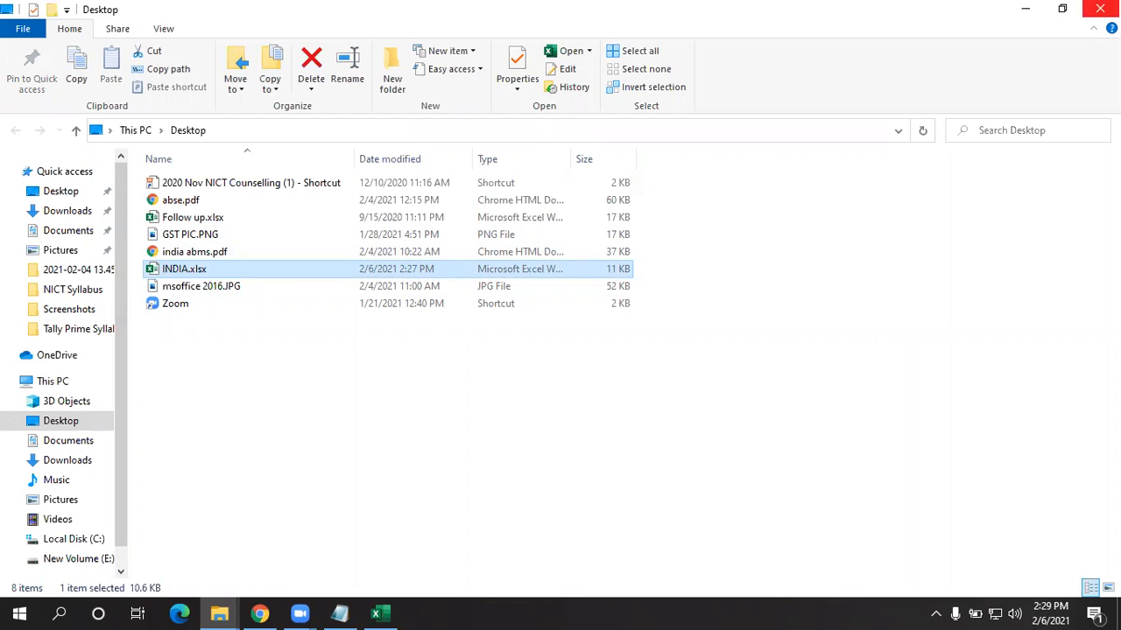
{"action": "left_click", "coordinate": [1099, 9]}
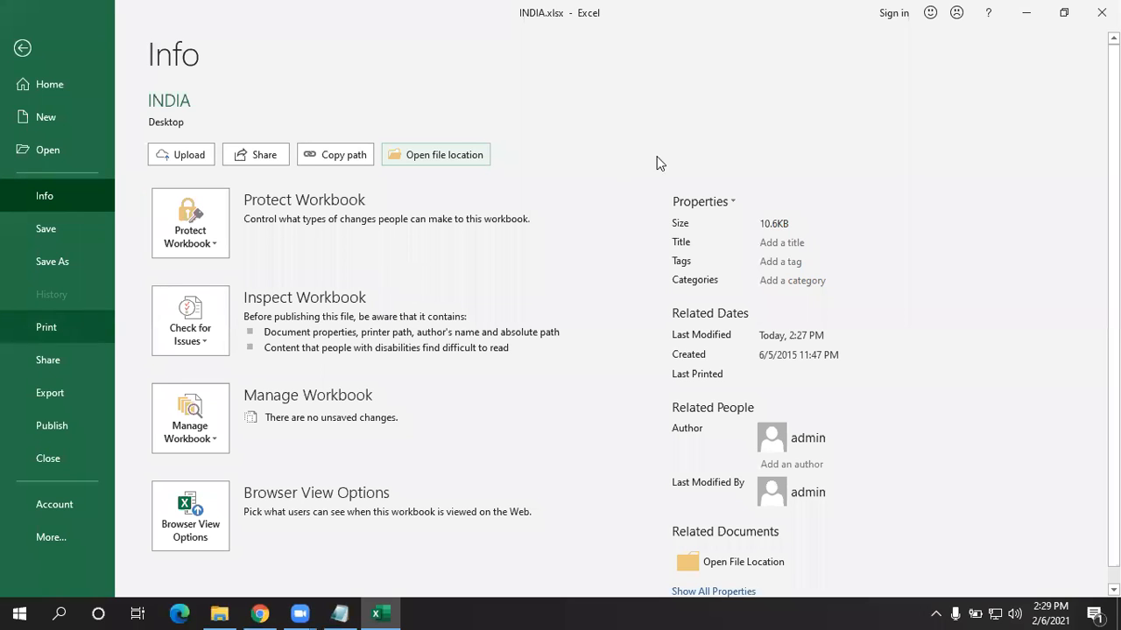
{"action": "left_click", "coordinate": [704, 202]}
- In Advanced Properties, set Title to CLASS and Subject to EXCEL, and fill in the Author field
{"action": "left_click", "coordinate": [702, 226]}
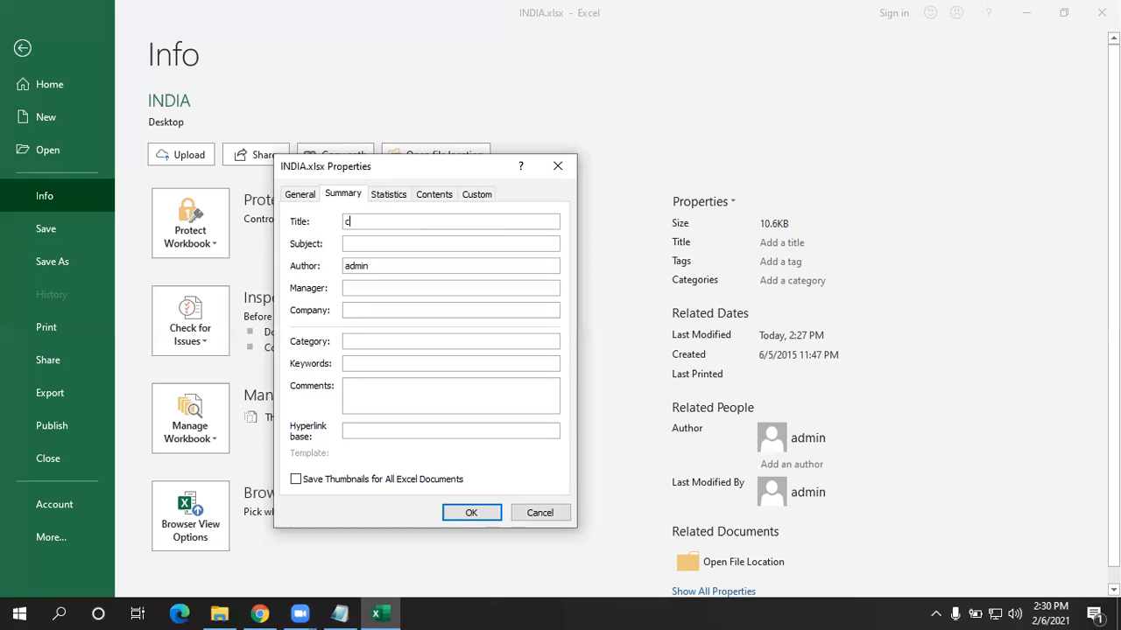
{"action": "type", "text": "e"}
{"action": "key", "text": "BackSpace"}
{"action": "type", "text": "CLASS"}
{"action": "key", "text": "Tab"}
{"action": "type", "text": "EXCEL"}
{"action": "key", "text": "Tab"}
{"action": "key", "text": "Tab"}
{"action": "type", "text": "SK"}
{"action": "key", "text": "Tab"}
{"action": "type", "text": "INDIAMICROSFT"}
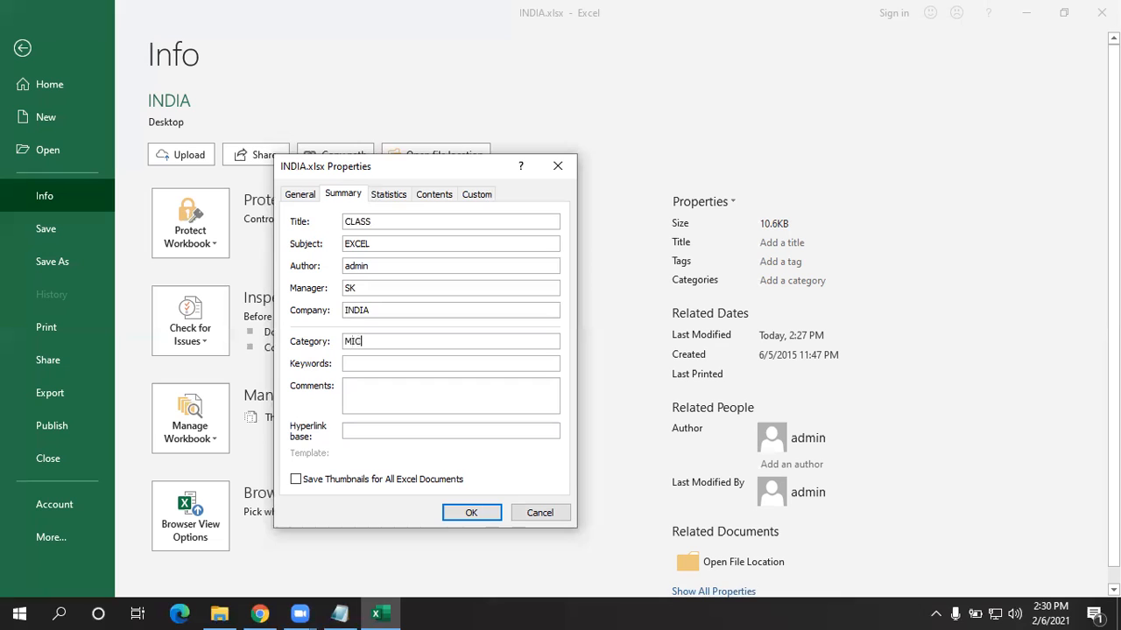
{"action": "key", "text": "BackSpace"}
{"action": "key", "text": "BackSpace"}
{"action": "type", "text": "OFT"}
{"action": "type", "text": "NONE"}
{"action": "key", "text": "Tab"}
{"action": "type", "text": "NONE"}
{"action": "key", "text": "Tab"}
{"action": "type", "text": "WW"}
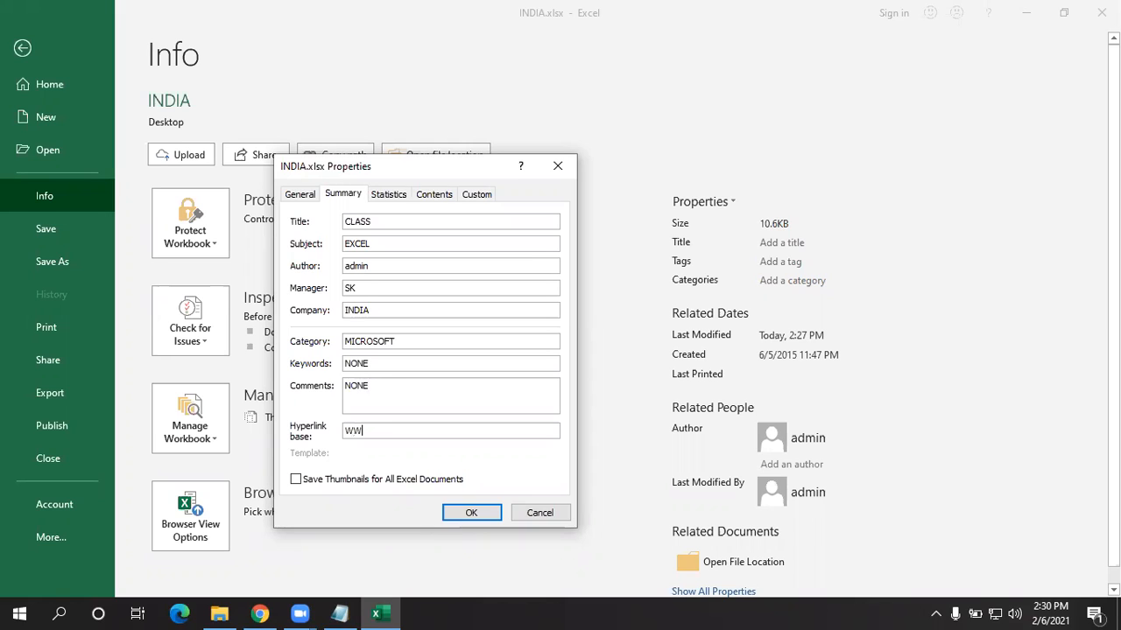
{"action": "type", "text": "W.MICROSOFT.COM"}
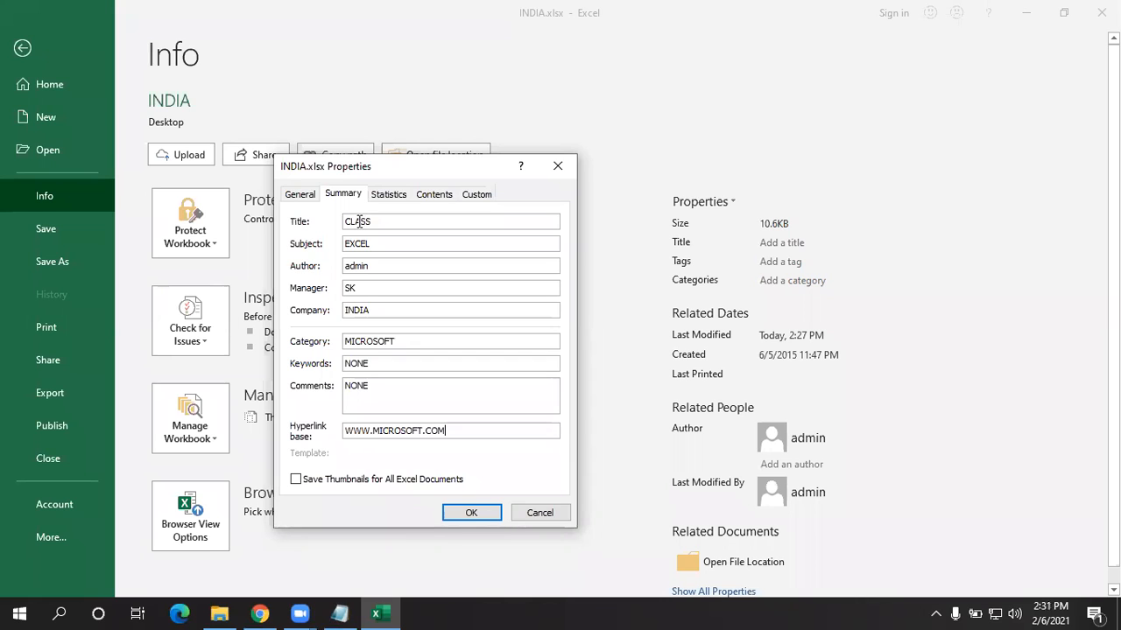
- On the General tab, review INDIA.xlsx's location, size, and created, modified and accessed dates
{"action": "left_click", "coordinate": [295, 196]}
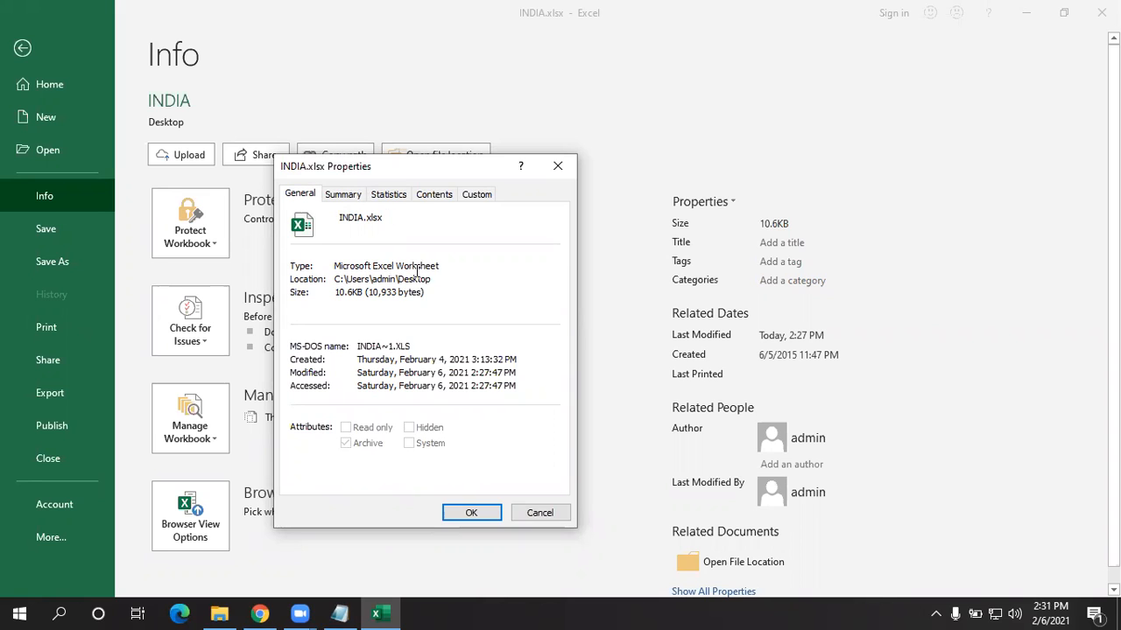
{"action": "left_click_drag", "start_coordinate": [335, 279], "coordinate": [449, 278]}
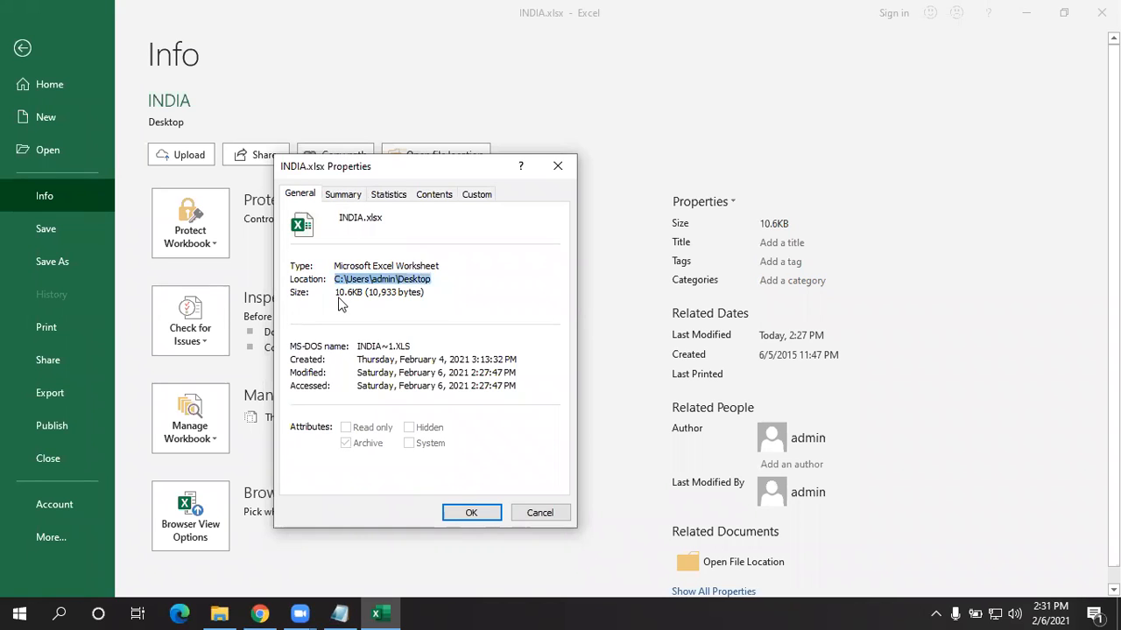
{"action": "left_click_drag", "start_coordinate": [334, 292], "coordinate": [429, 295]}
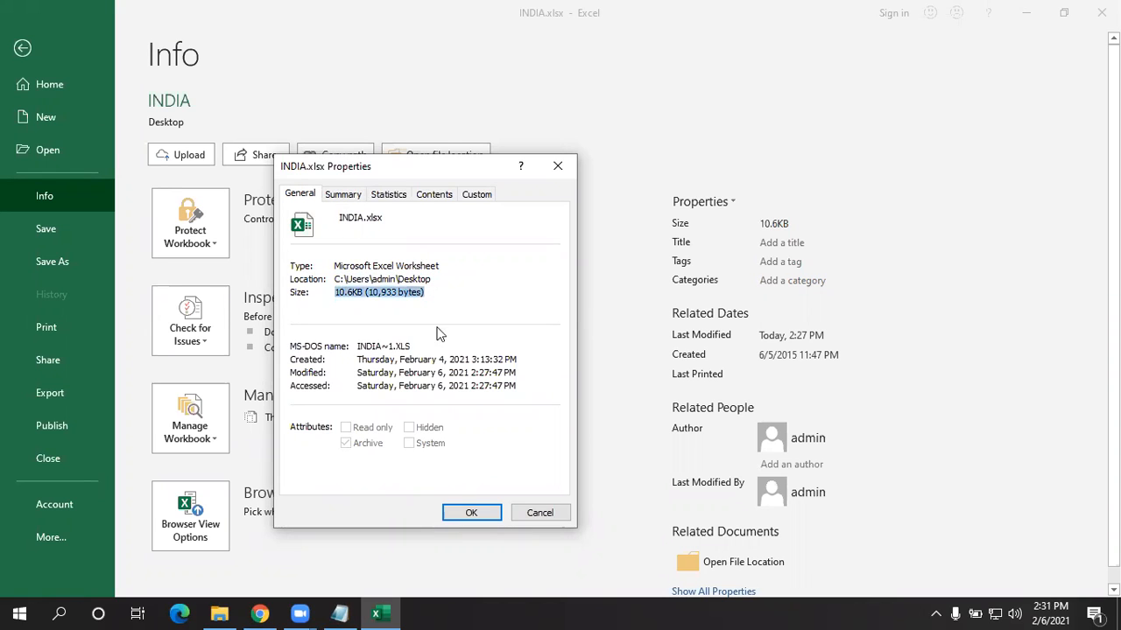
{"action": "left_click_drag", "start_coordinate": [359, 359], "coordinate": [525, 359]}
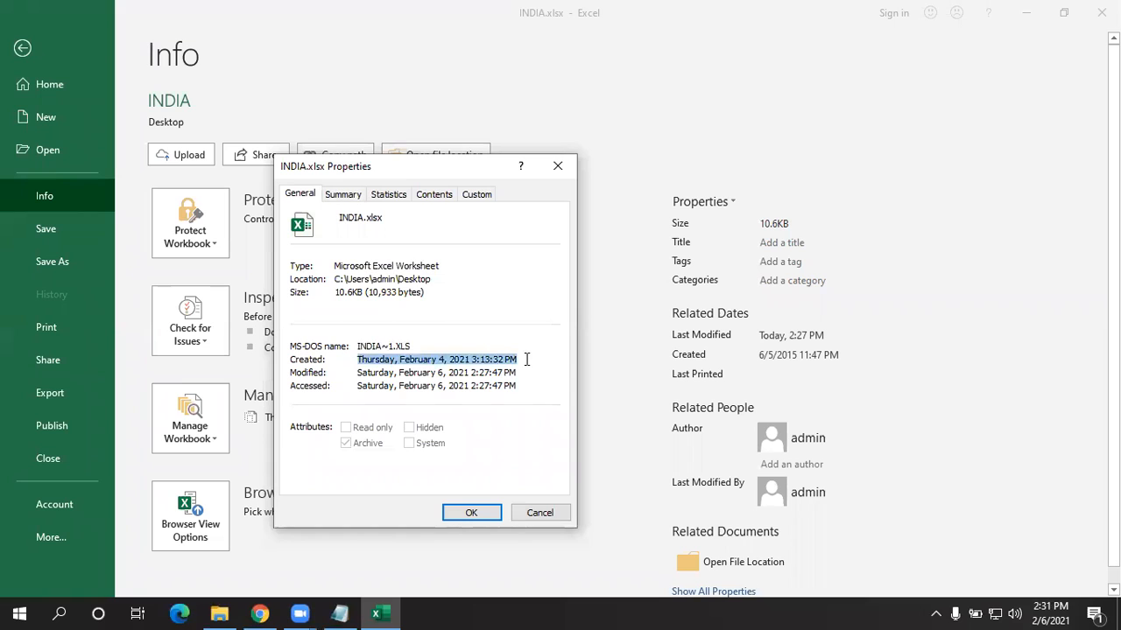
{"action": "left_click_drag", "start_coordinate": [359, 374], "coordinate": [540, 371]}
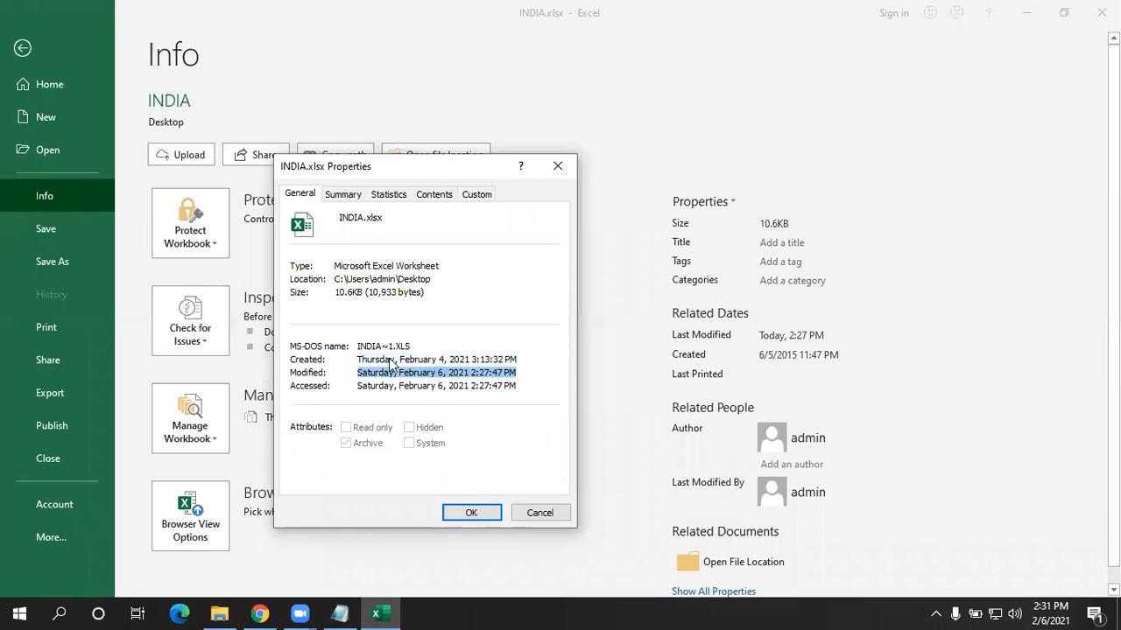
{"action": "left_click_drag", "start_coordinate": [359, 386], "coordinate": [530, 381]}
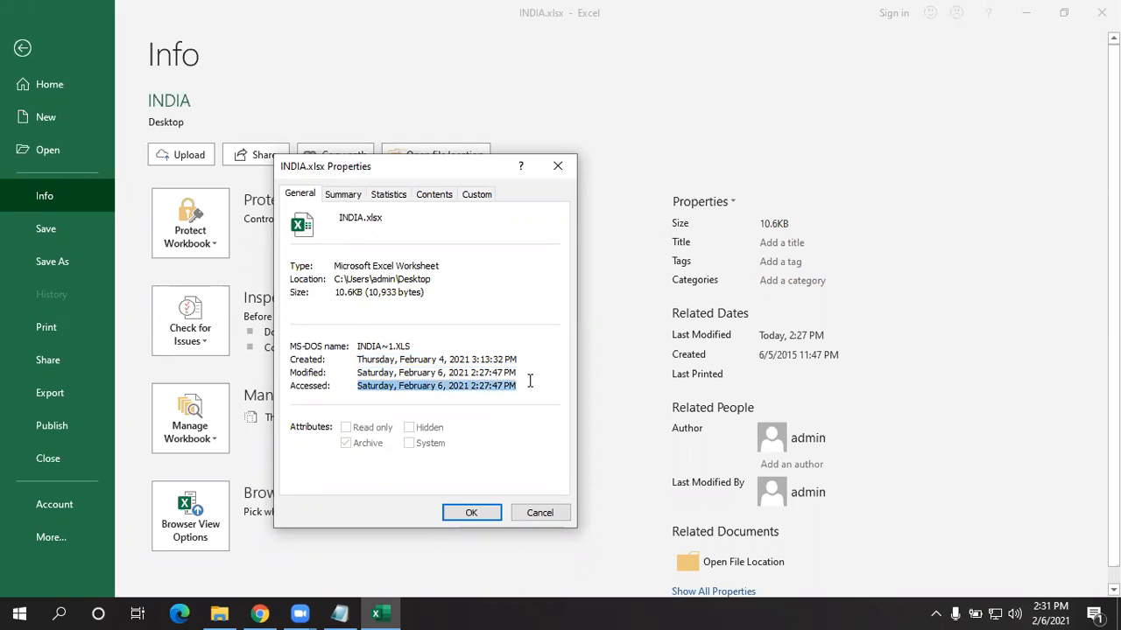
- Check the last modified date on the Statistics tab, then close Properties with OK
{"action": "left_click", "coordinate": [344, 196]}
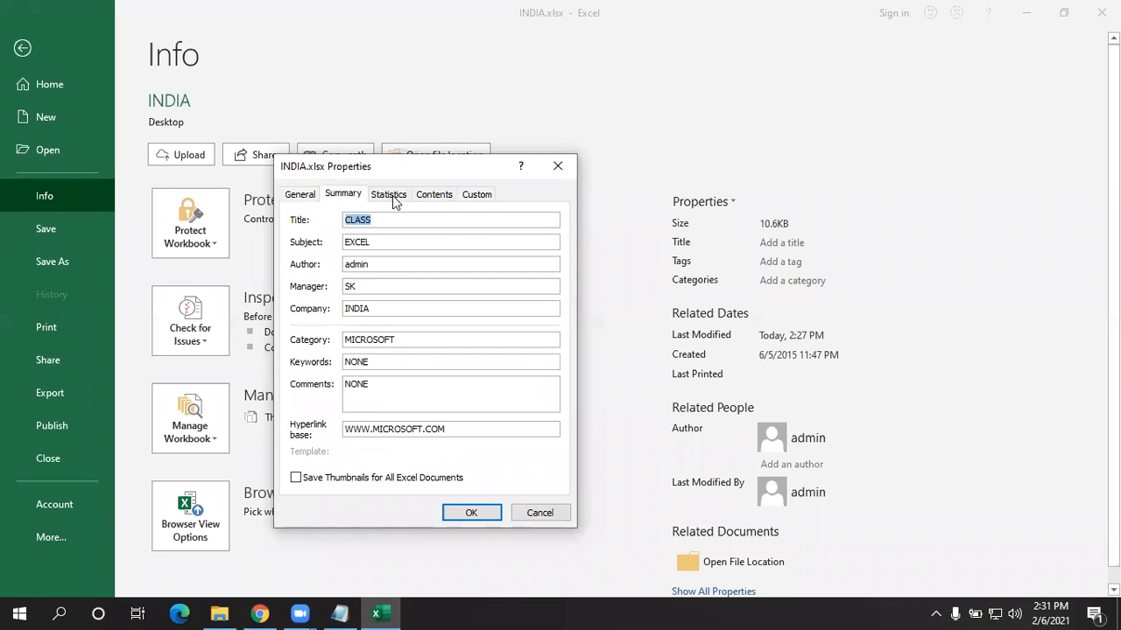
{"action": "left_click", "coordinate": [393, 196]}
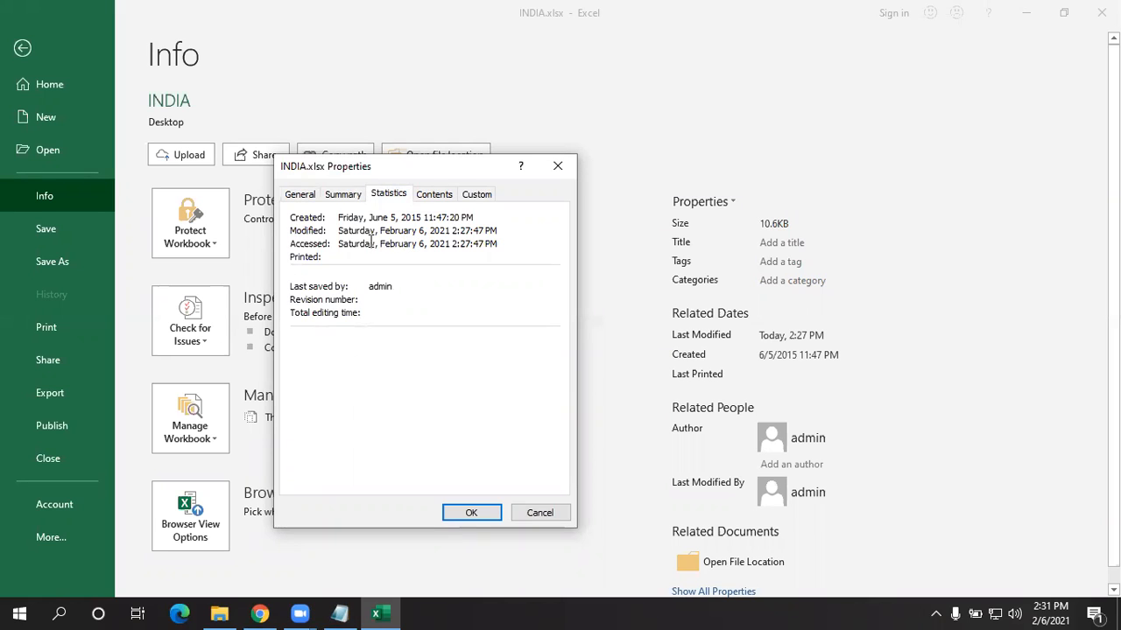
{"action": "left_click_drag", "start_coordinate": [337, 230], "coordinate": [450, 231]}
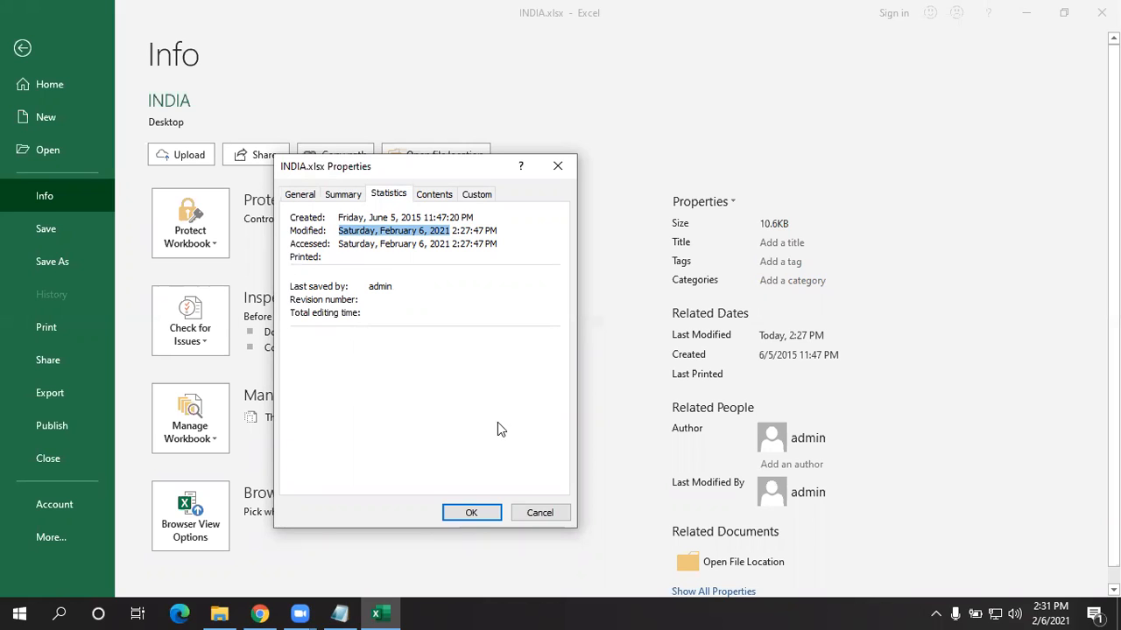
{"action": "left_click", "coordinate": [470, 512]}
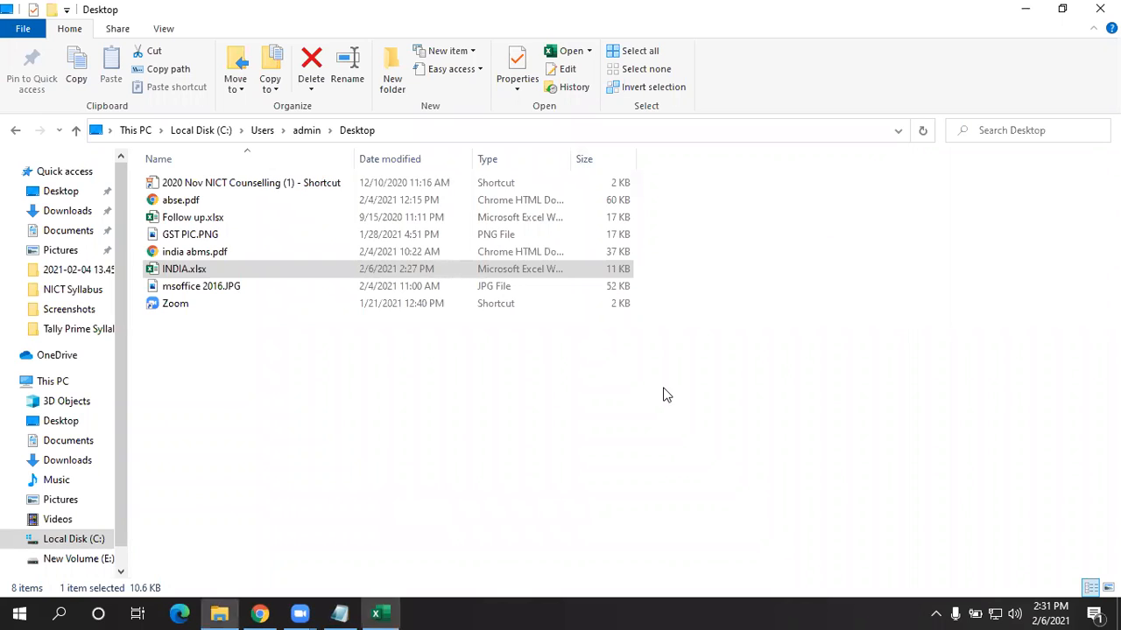
- Bring back the INDIA workbook and review the General and Summary tabs of Advanced Properties
{"action": "left_click", "coordinate": [1025, 9]}
{"action": "left_click", "coordinate": [379, 613]}
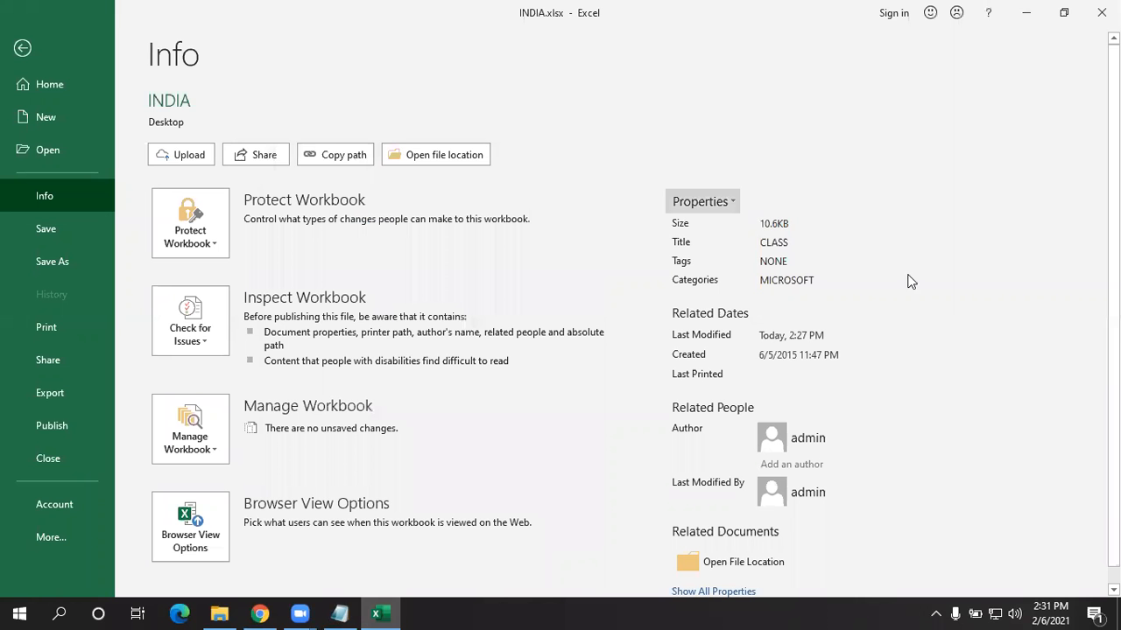
{"action": "left_click", "coordinate": [731, 201]}
{"action": "left_click", "coordinate": [725, 260]}
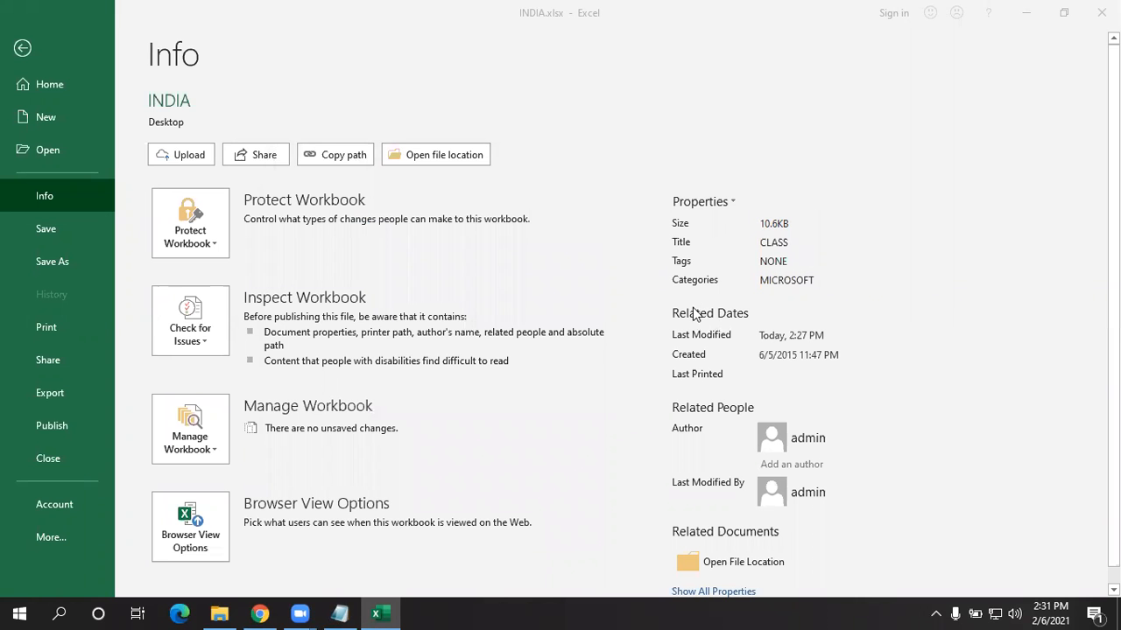
{"action": "left_click", "coordinate": [442, 196]}
{"action": "left_click", "coordinate": [306, 196]}
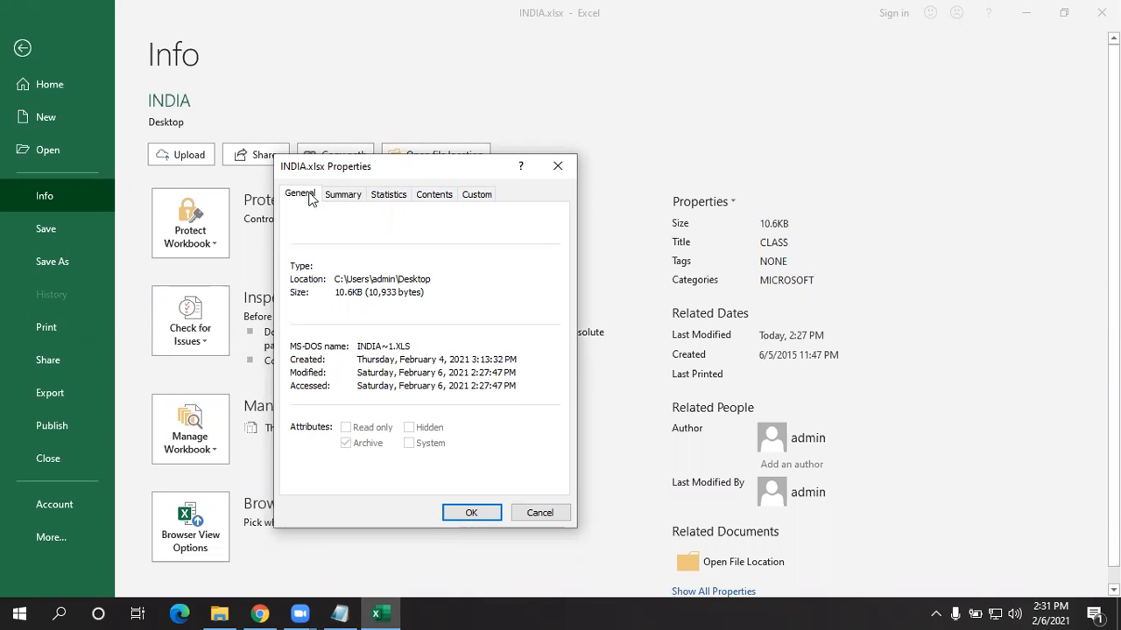
{"action": "left_click", "coordinate": [351, 194]}
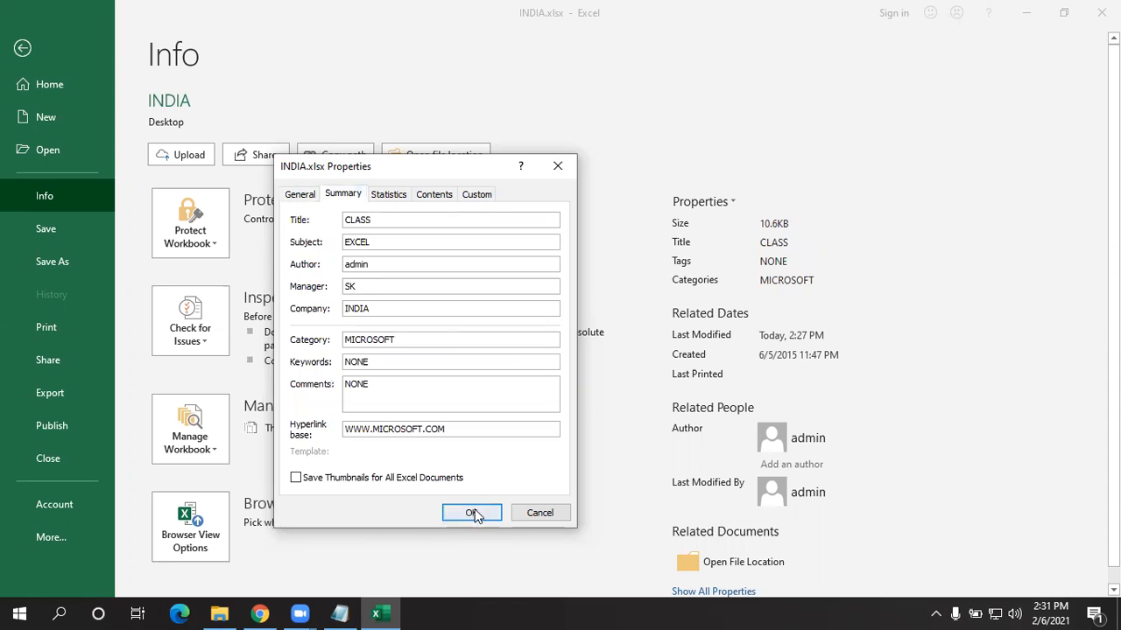
{"action": "left_click", "coordinate": [470, 513]}
{"action": "scroll", "coordinate": [650, 280], "scroll_direction": "down", "scroll_amount": 1}
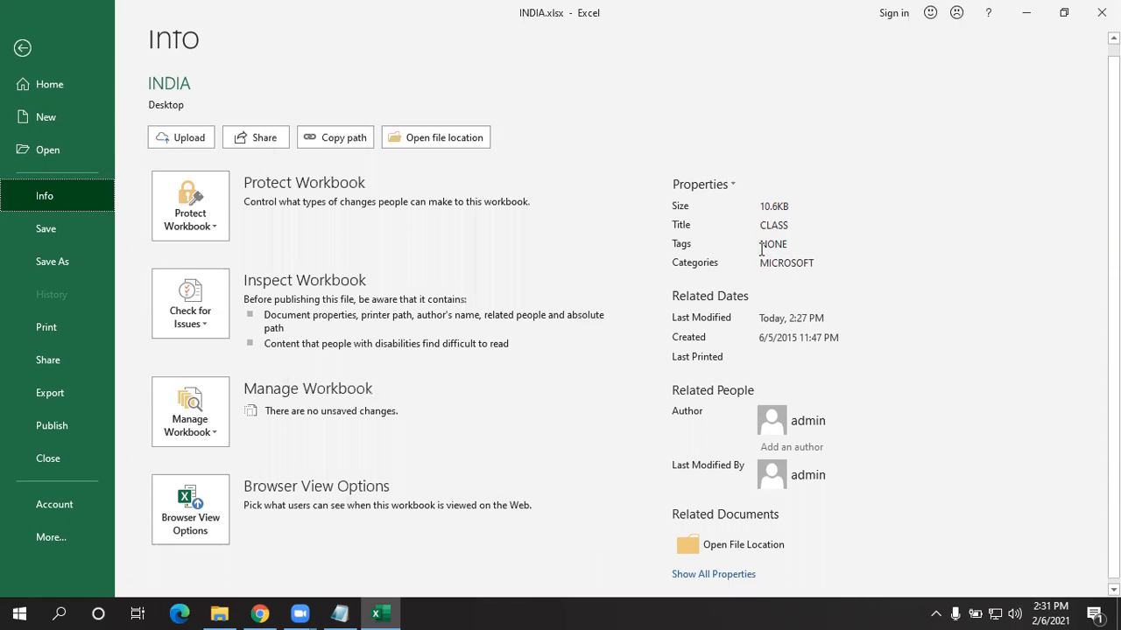
{"action": "key", "text": "Tab"}
{"action": "key", "text": "Tab"}
{"action": "key", "text": "Tab"}
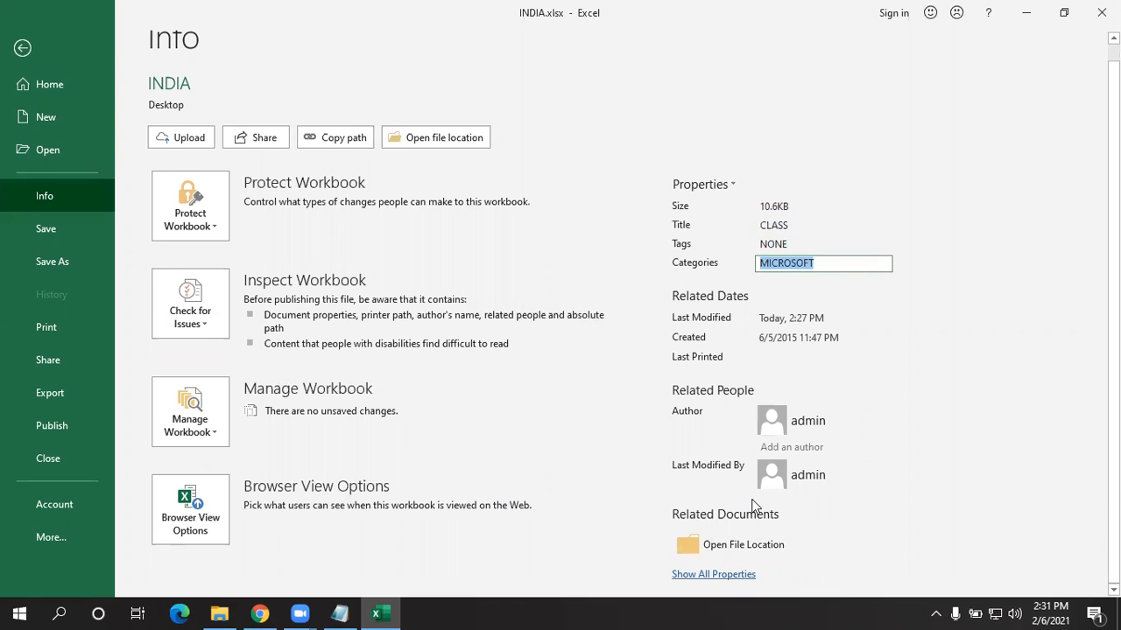
{"action": "left_click", "coordinate": [714, 574]}
{"action": "scroll", "coordinate": [801, 346], "scroll_direction": "down", "scroll_amount": 3}
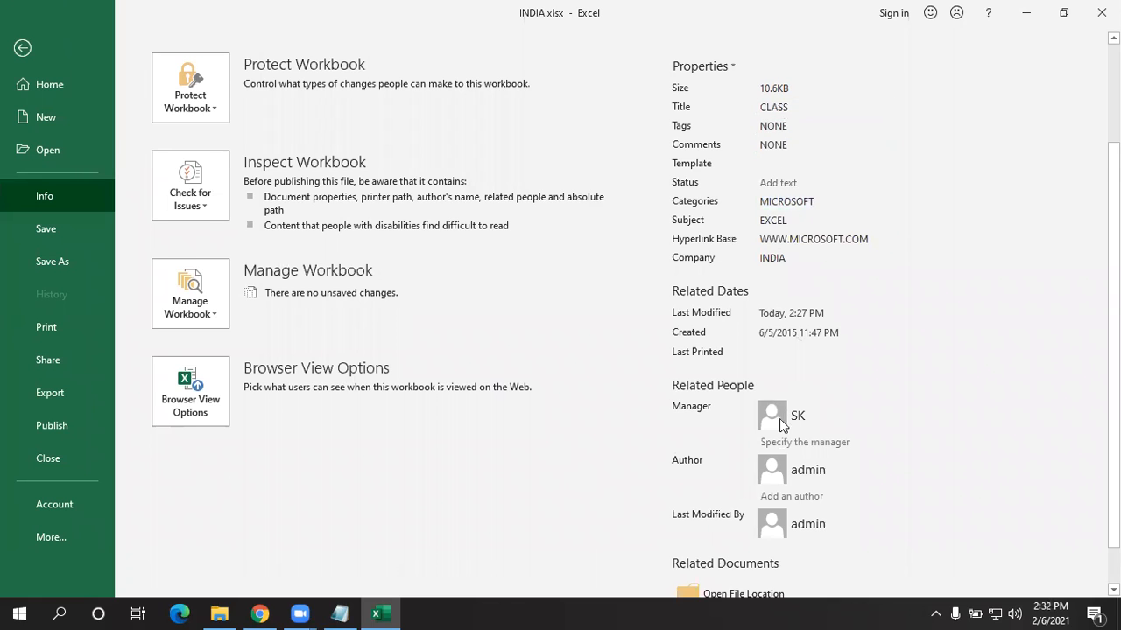
{"action": "scroll", "coordinate": [781, 464], "scroll_direction": "down", "scroll_amount": 1}
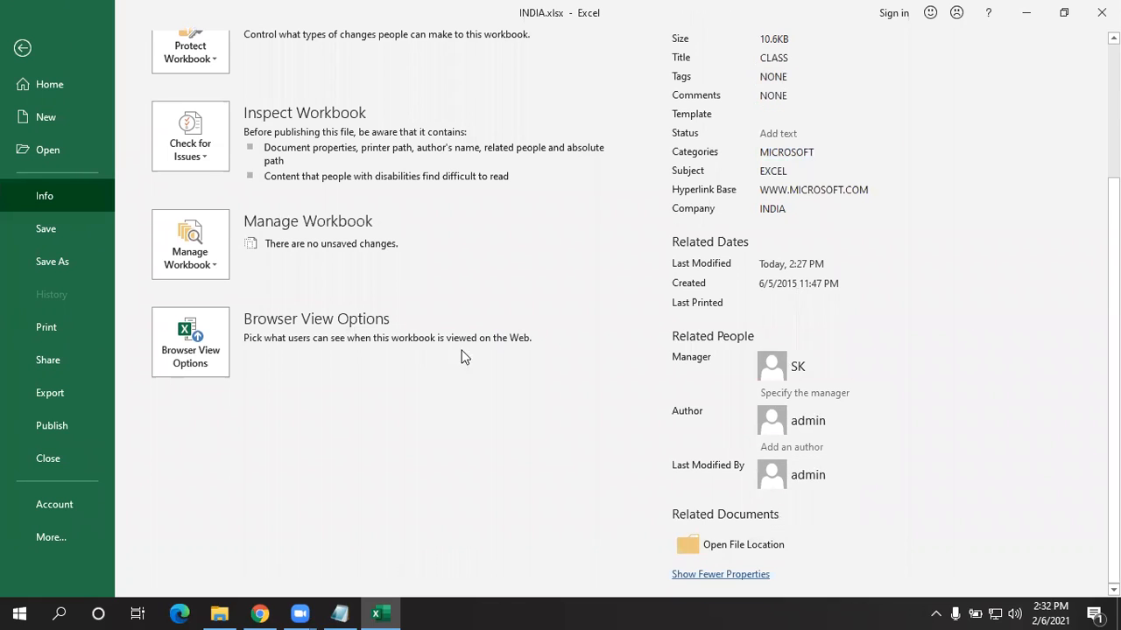
{"action": "scroll", "coordinate": [463, 356], "scroll_direction": "up", "scroll_amount": 4}
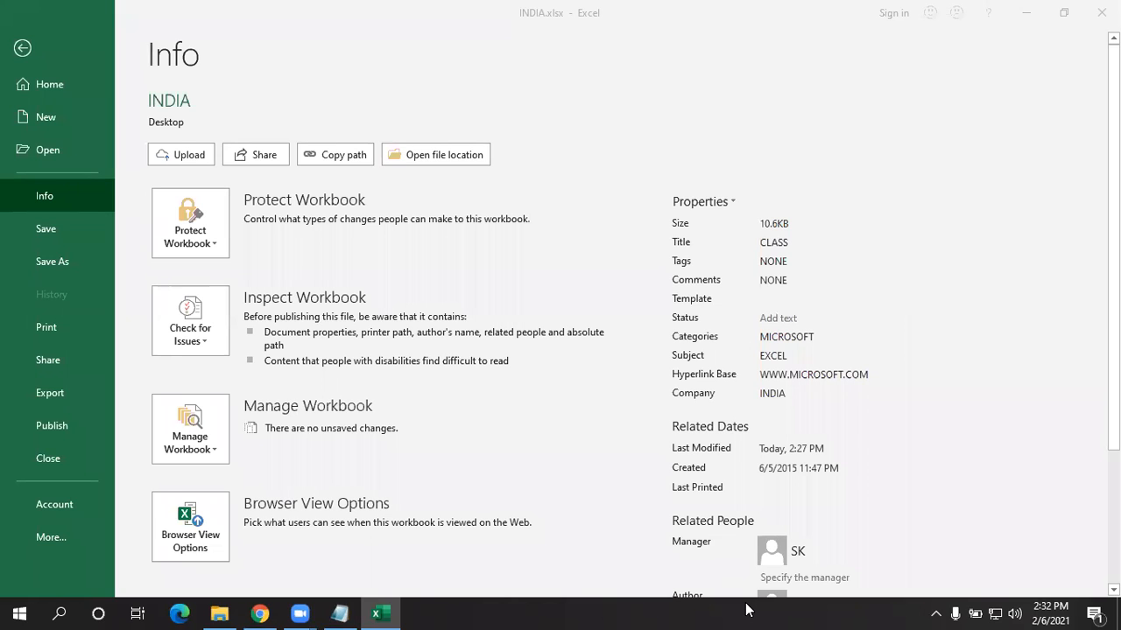
{"action": "left_click", "coordinate": [385, 613]}
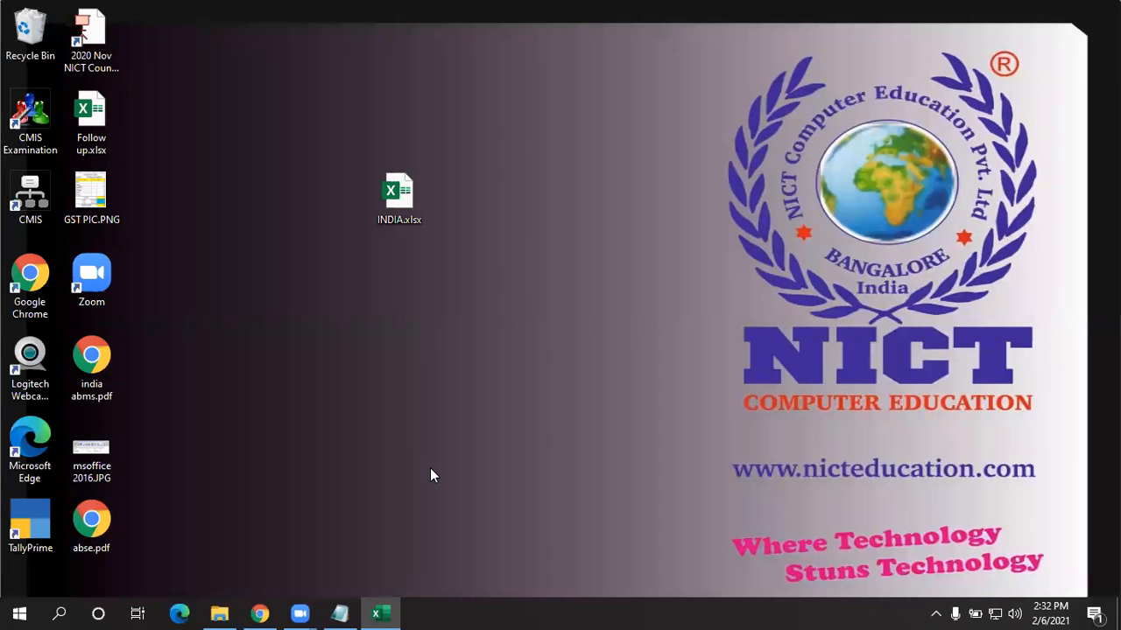
{"action": "right_click", "coordinate": [633, 195]}
{"action": "left_click", "coordinate": [635, 196]}
{"action": "right_click", "coordinate": [638, 218]}
{"action": "left_click", "coordinate": [647, 226]}
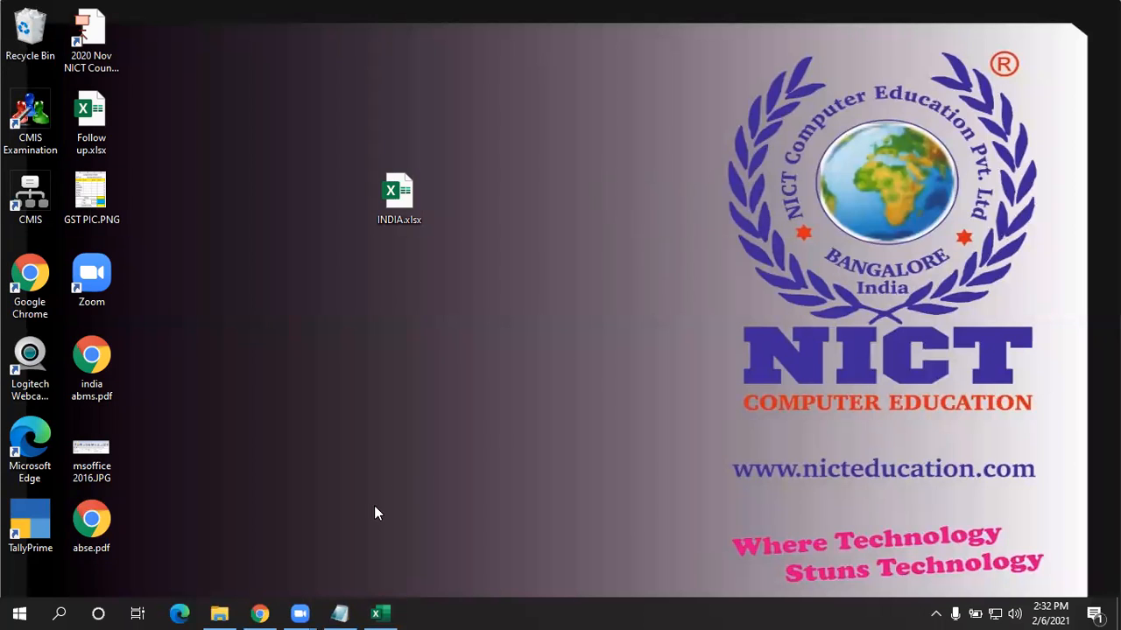
{"action": "left_click", "coordinate": [379, 613]}
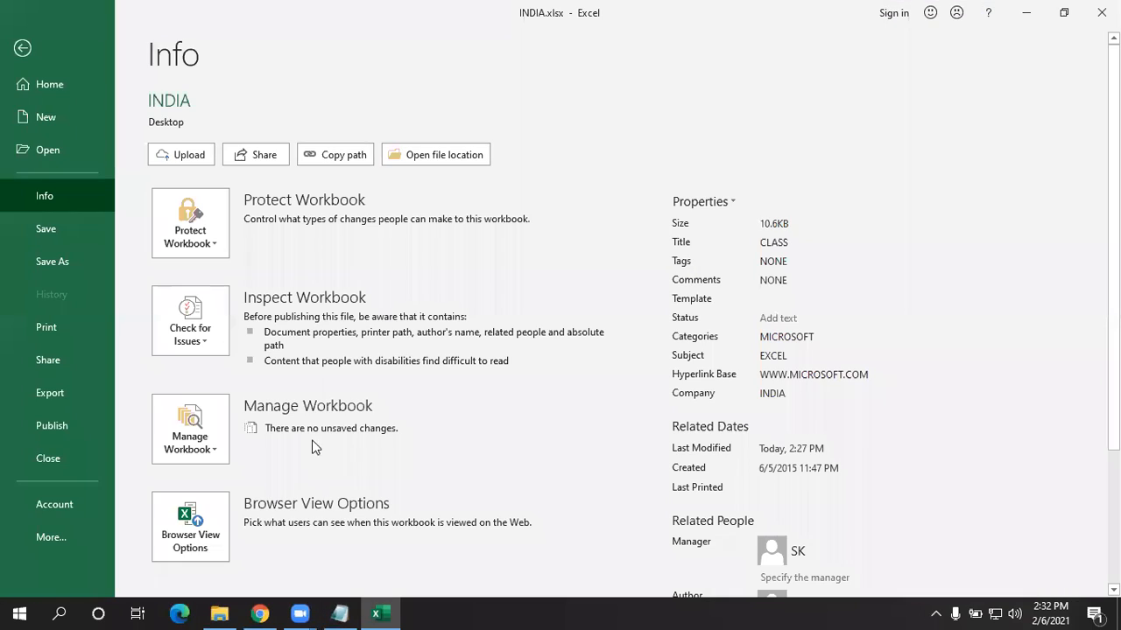
{"action": "left_click", "coordinate": [21, 50]}
{"action": "left_click", "coordinate": [22, 38]}
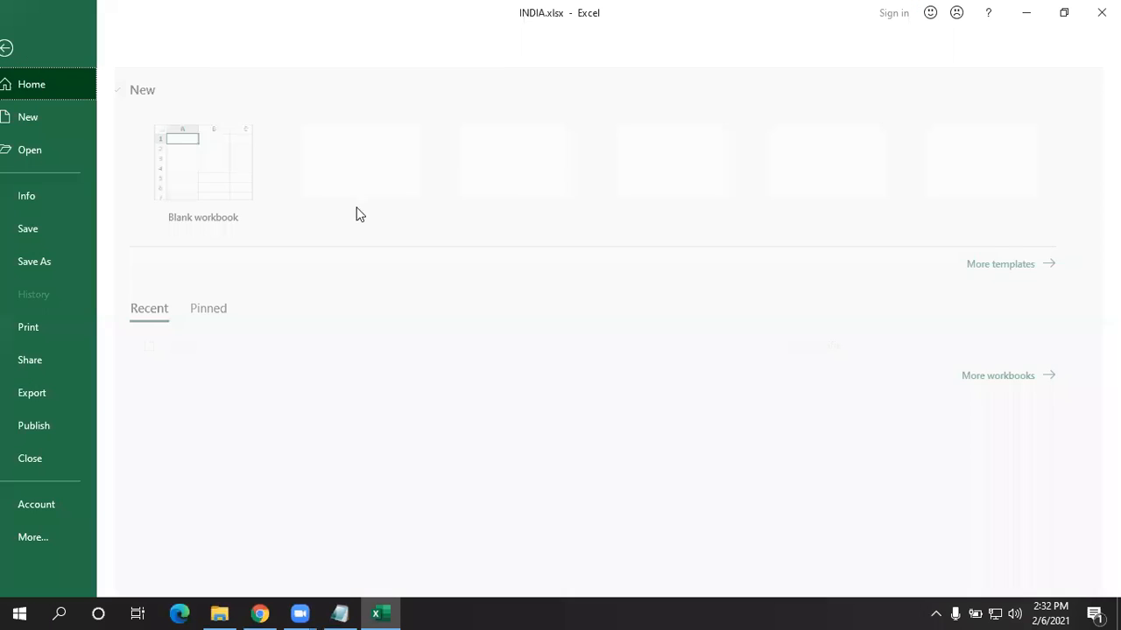
{"action": "left_click", "coordinate": [77, 199]}
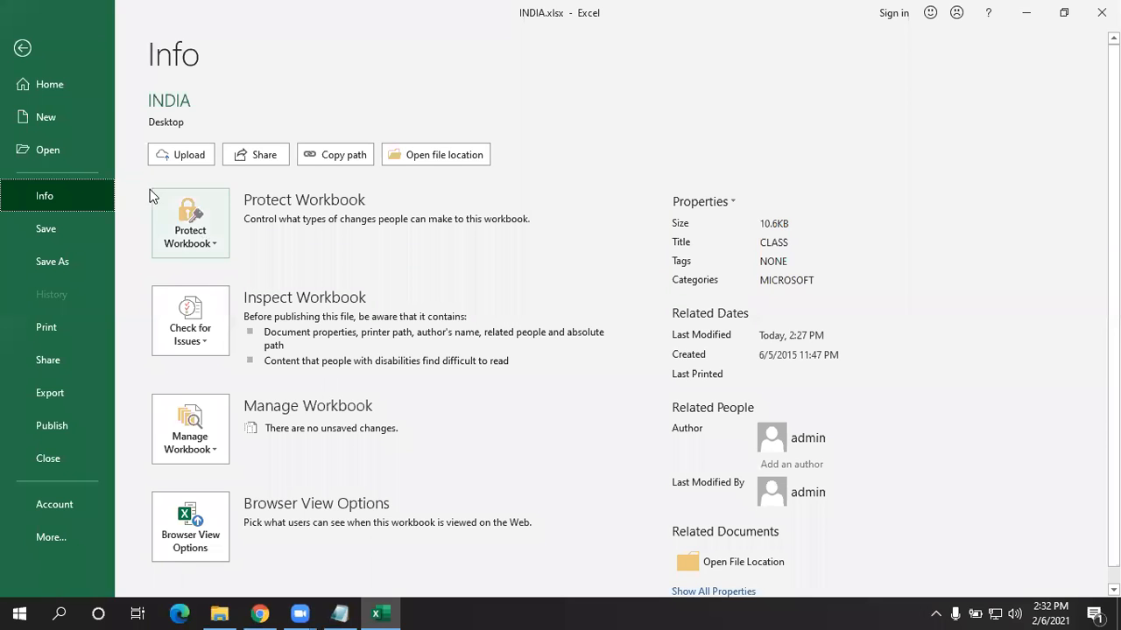
{"action": "left_click", "coordinate": [21, 50]}
{"action": "left_click", "coordinate": [24, 41]}
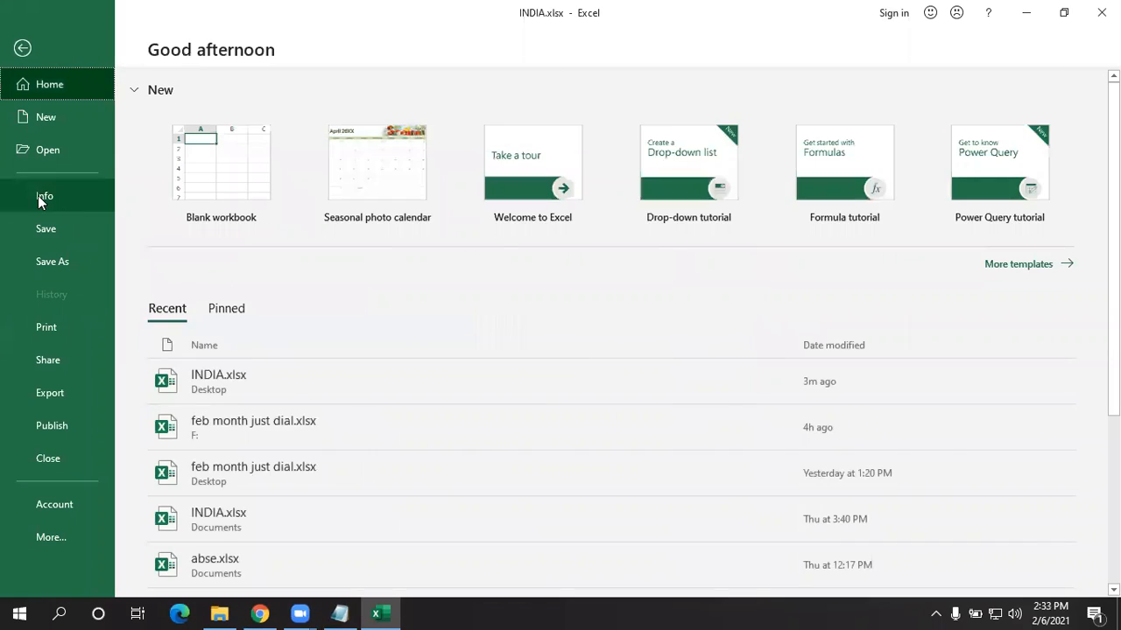
{"action": "left_click", "coordinate": [38, 195]}
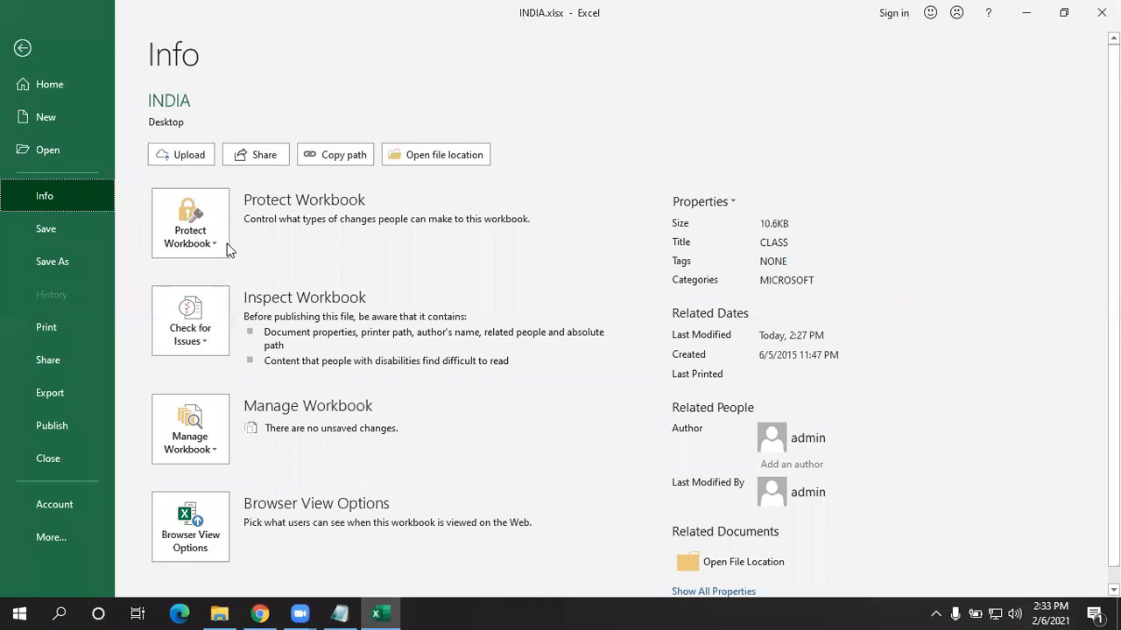
- Add a 'PROTECT WORKBOOK' heading and an 'always open read only :' line to the note
{"action": "left_click", "coordinate": [206, 232]}
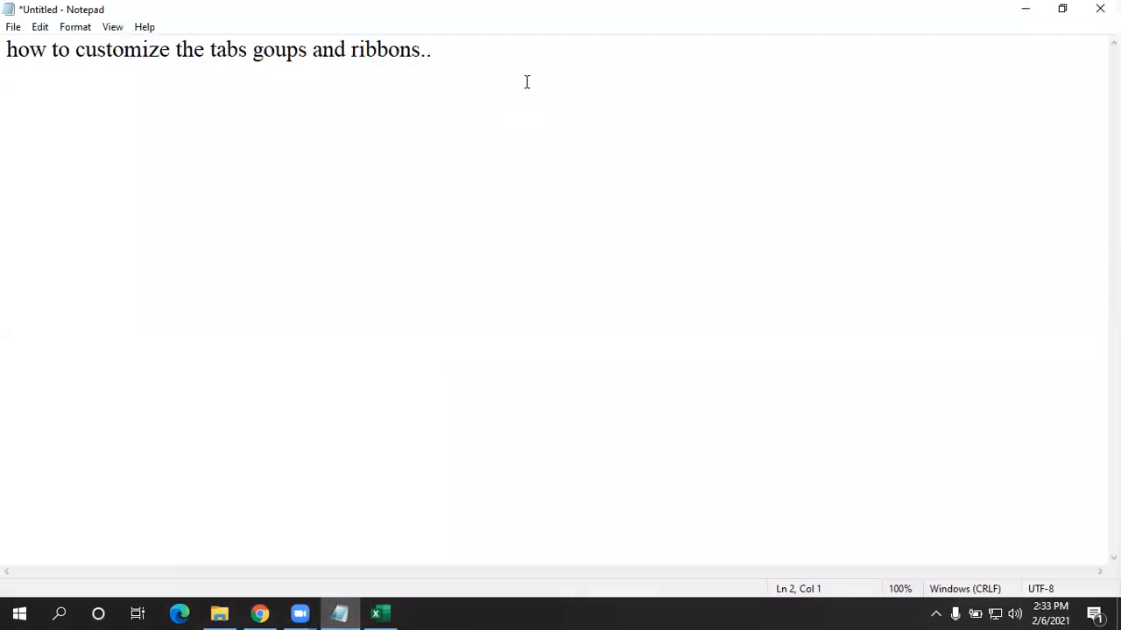
{"action": "key", "text": "Return"}
{"action": "key", "text": "Return"}
{"action": "type", "text": "PROTEC"}
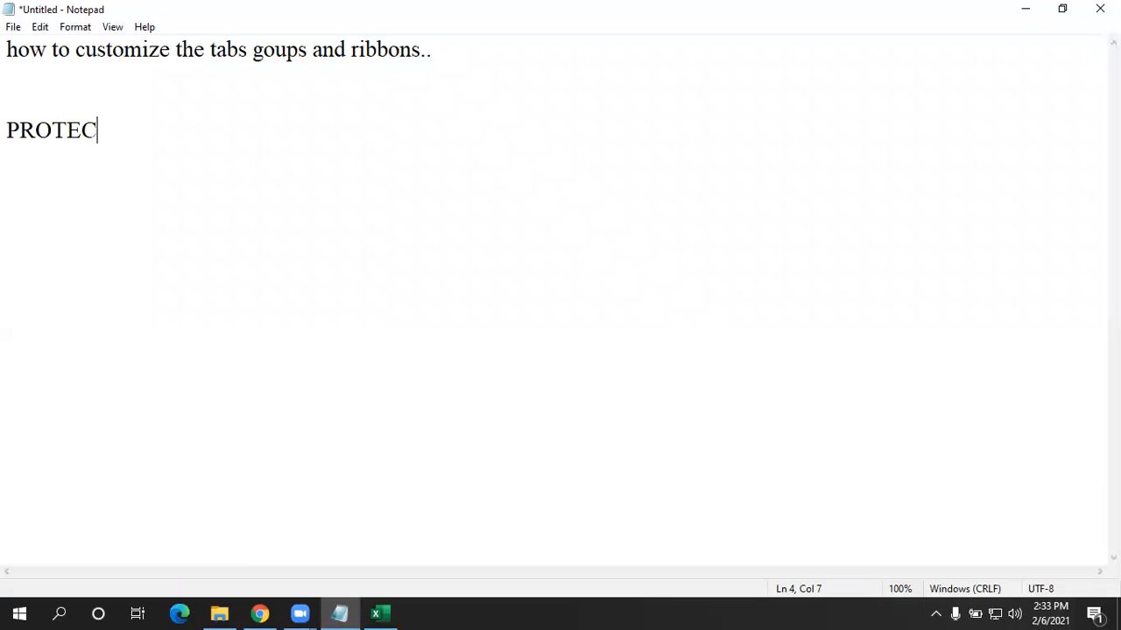
{"action": "type", "text": "T WORKBOOK"}
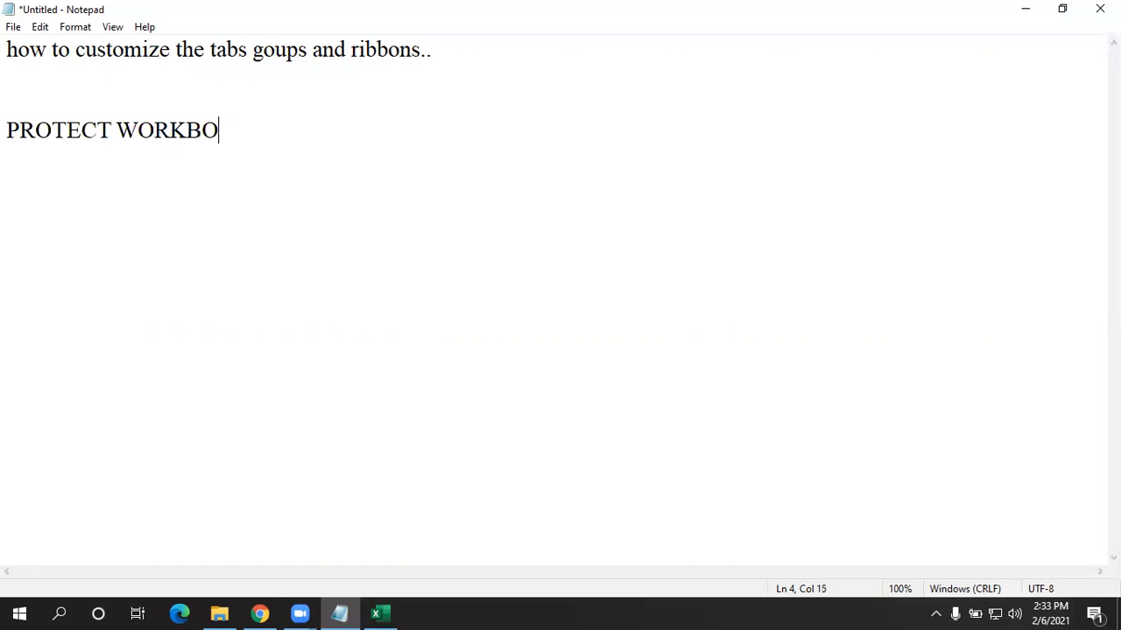
{"action": "key", "text": "Return"}
{"action": "key", "text": "Return"}
{"action": "type", "text": "always ope"}
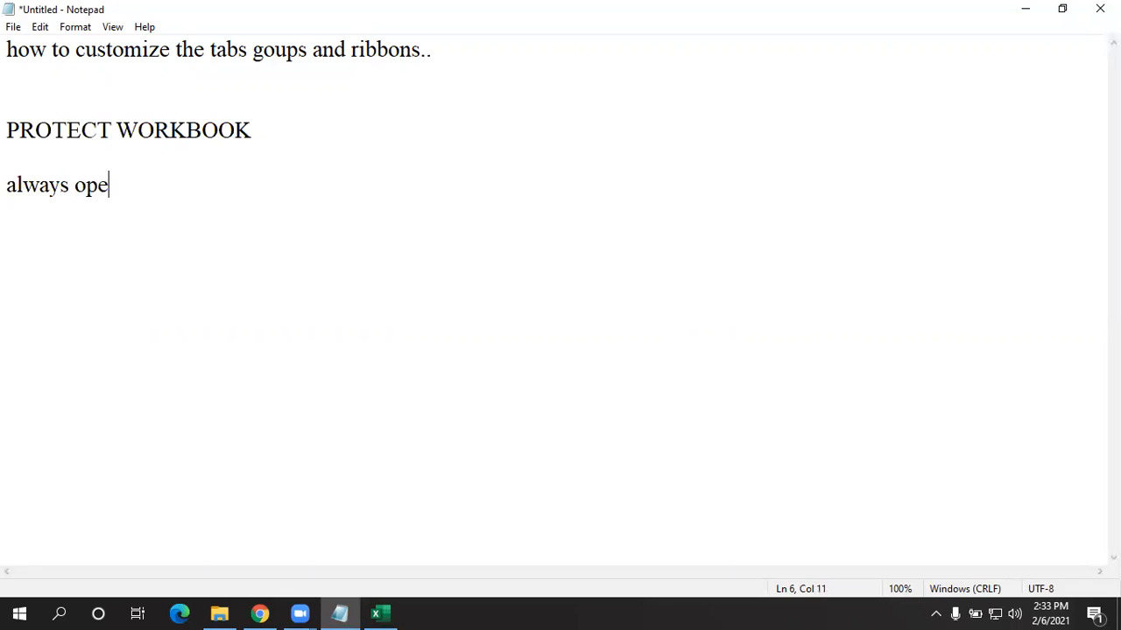
{"action": "type", "text": "n read only :"}
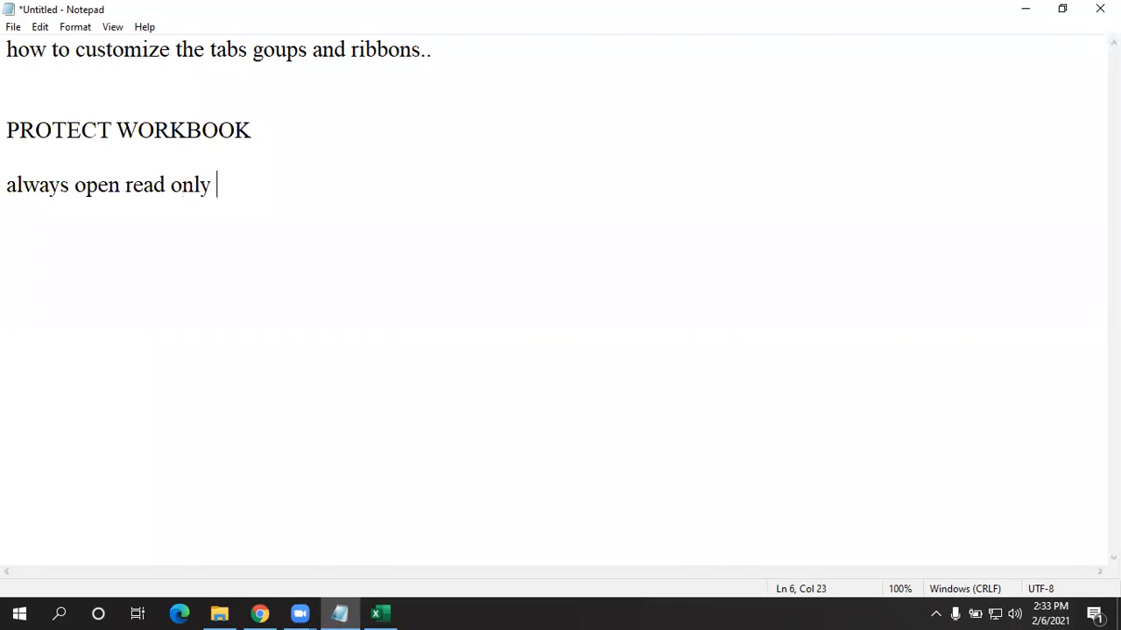
{"action": "key", "text": "Return"}
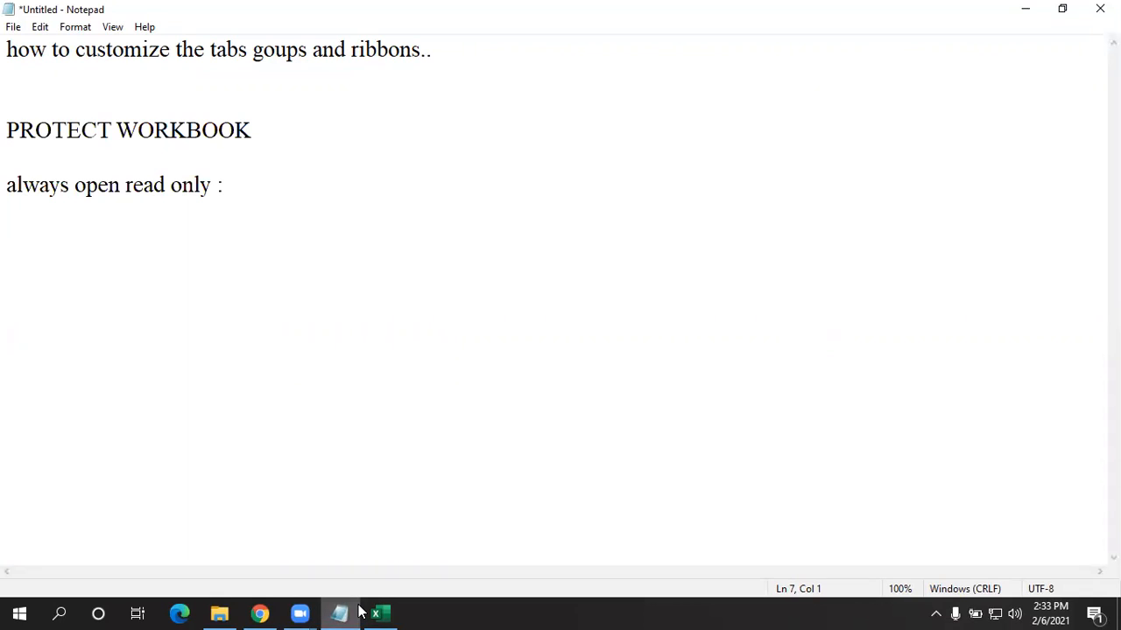
{"action": "left_click", "coordinate": [252, 187]}
{"action": "key", "text": "Return"}
{"action": "key", "text": "Return"}
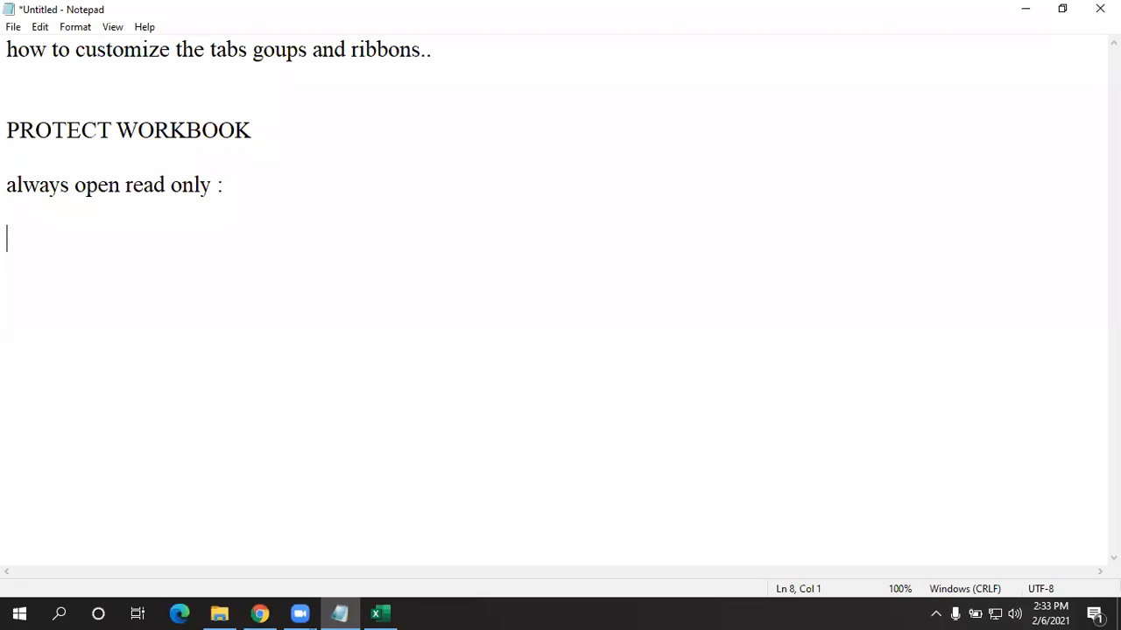
- Type the choices 'yes', 'no' and 'cancel' on one tab-separated line
{"action": "type", "text": "yes"}
{"action": "key", "text": "Tab"}
{"action": "key", "text": "Tab"}
{"action": "type", "text": "no"}
{"action": "key", "text": "Tab"}
{"action": "key", "text": "Tab"}
{"action": "type", "text": "cancel"}
{"action": "key", "text": "Return"}
{"action": "key", "text": "Return"}
{"action": "key", "text": "Return"}
{"action": "key", "text": "Return"}
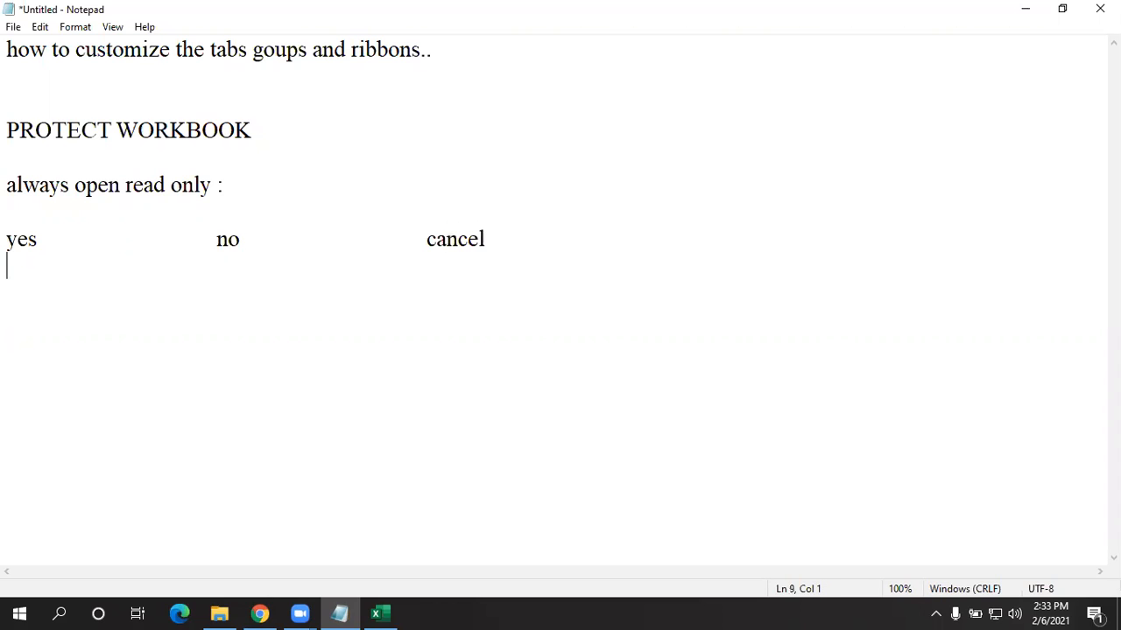
- Write the yes note: 'open it has read only (changes will not be updated)', fixing typos
{"action": "type", "text": "yes"}
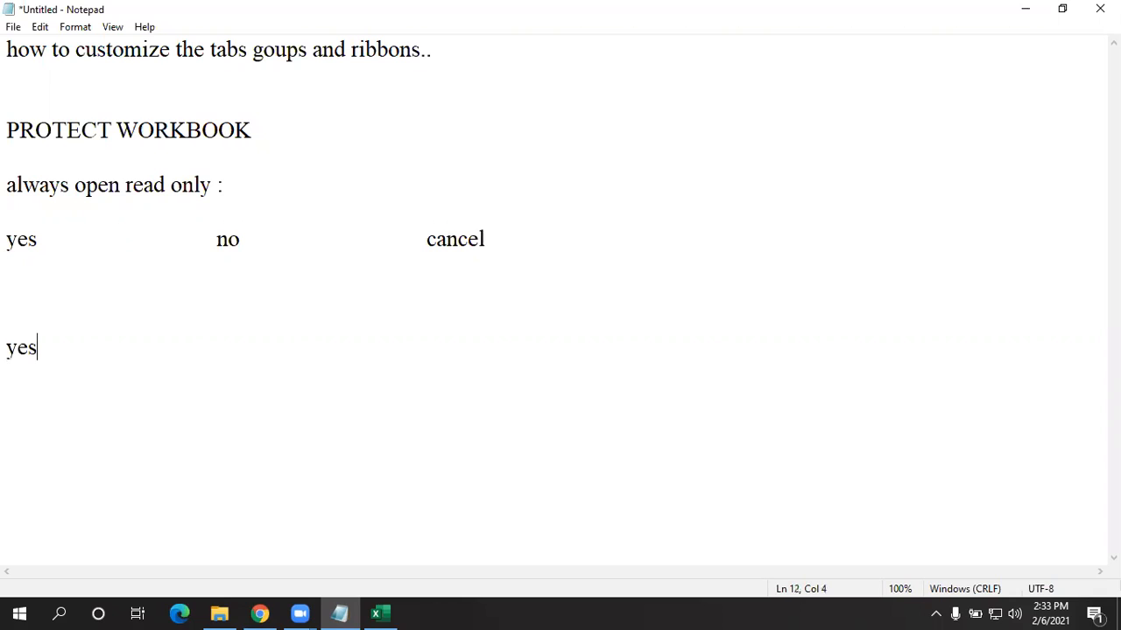
{"action": "type", "text": "-  iwna"}
{"action": "key", "text": "BackSpace"}
{"action": "key", "text": "BackSpace"}
{"action": "key", "text": "BackSpace"}
{"action": "key", "text": "BackSpace"}
{"action": "type", "text": "open "}
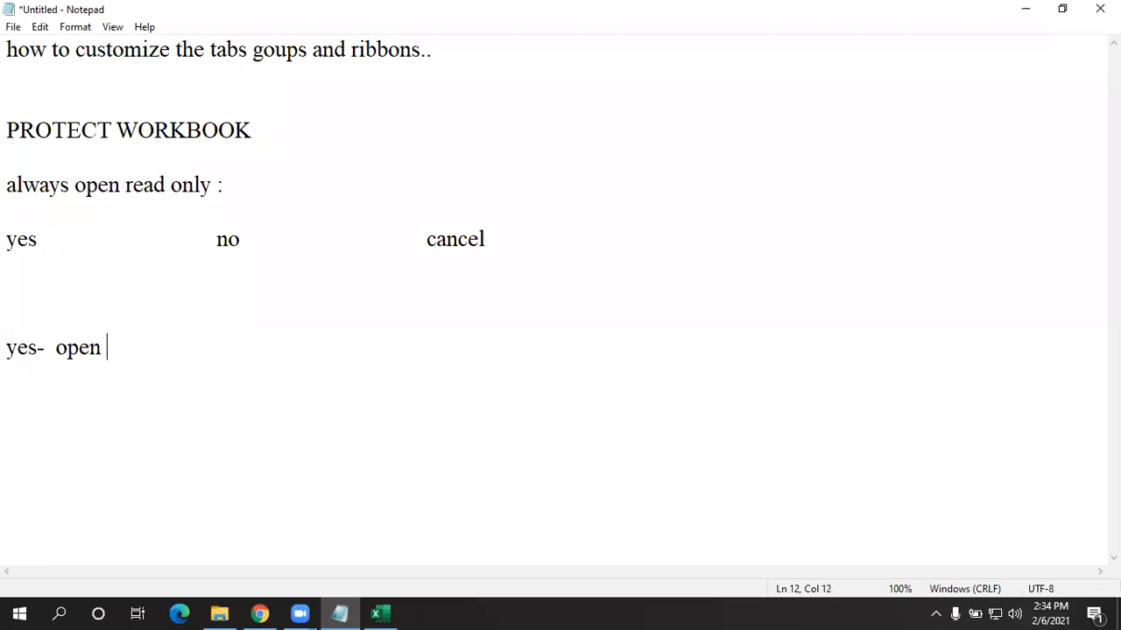
{"action": "type", "text": "t has read"}
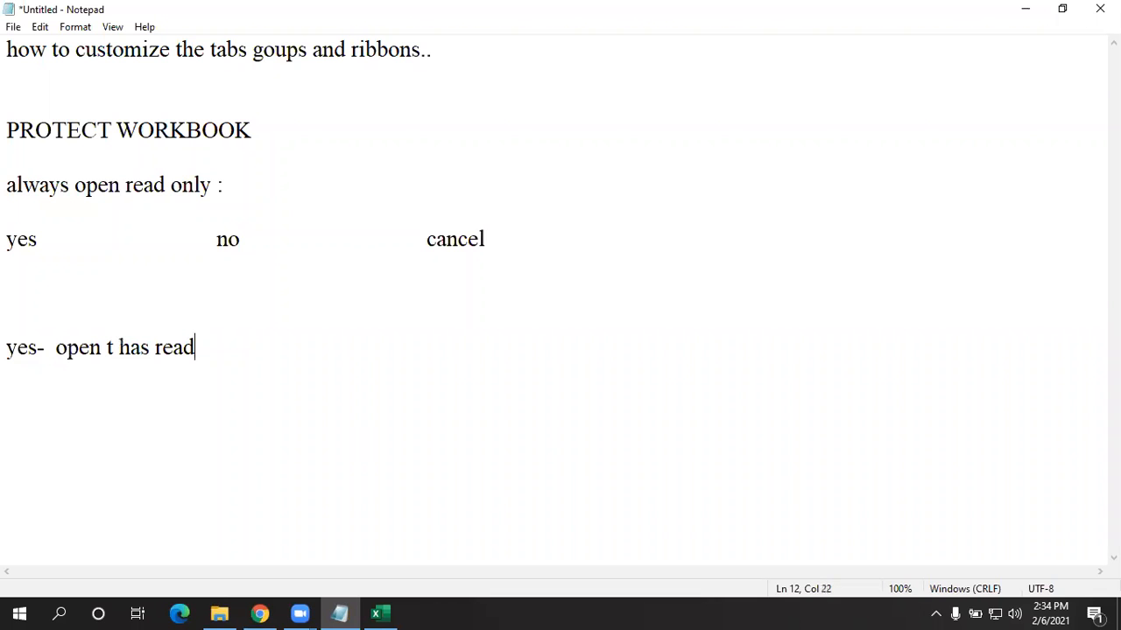
{"action": "type", "text": " only ("}
{"action": "left_click", "coordinate": [112, 349]}
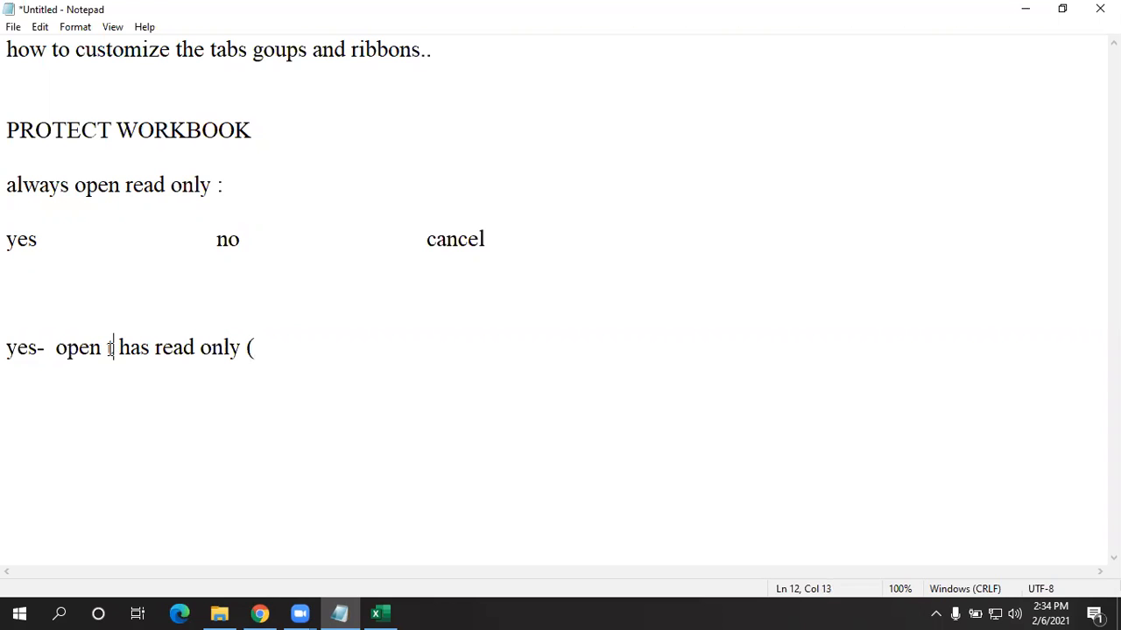
{"action": "key", "text": "BackSpace"}
{"action": "type", "text": "it"}
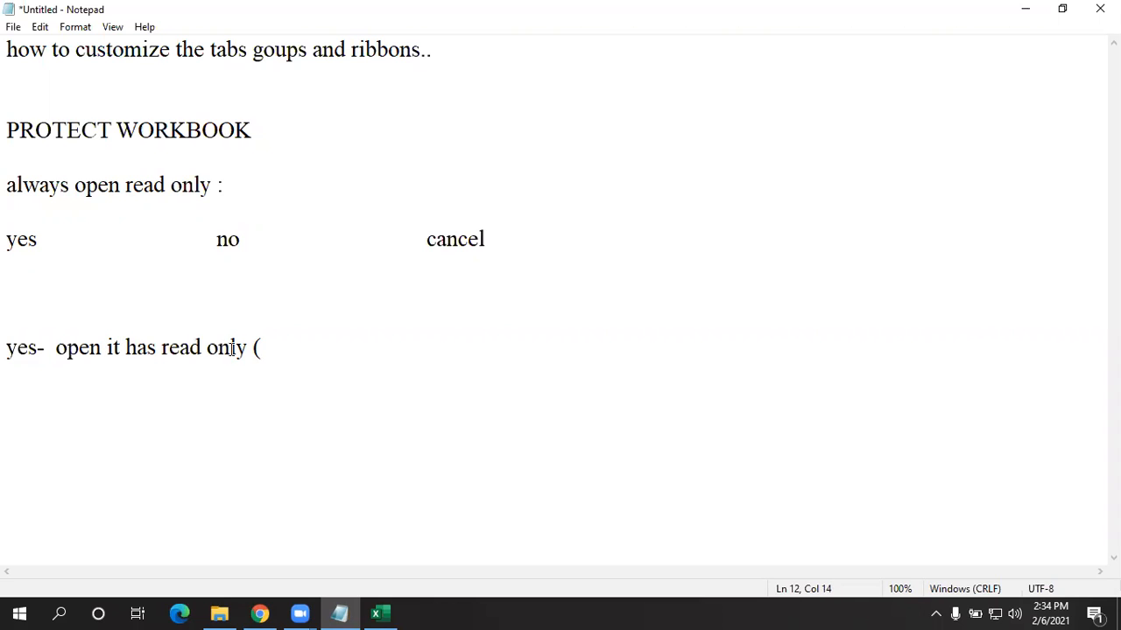
{"action": "left_click", "coordinate": [284, 350]}
{"action": "type", "text": "editing"}
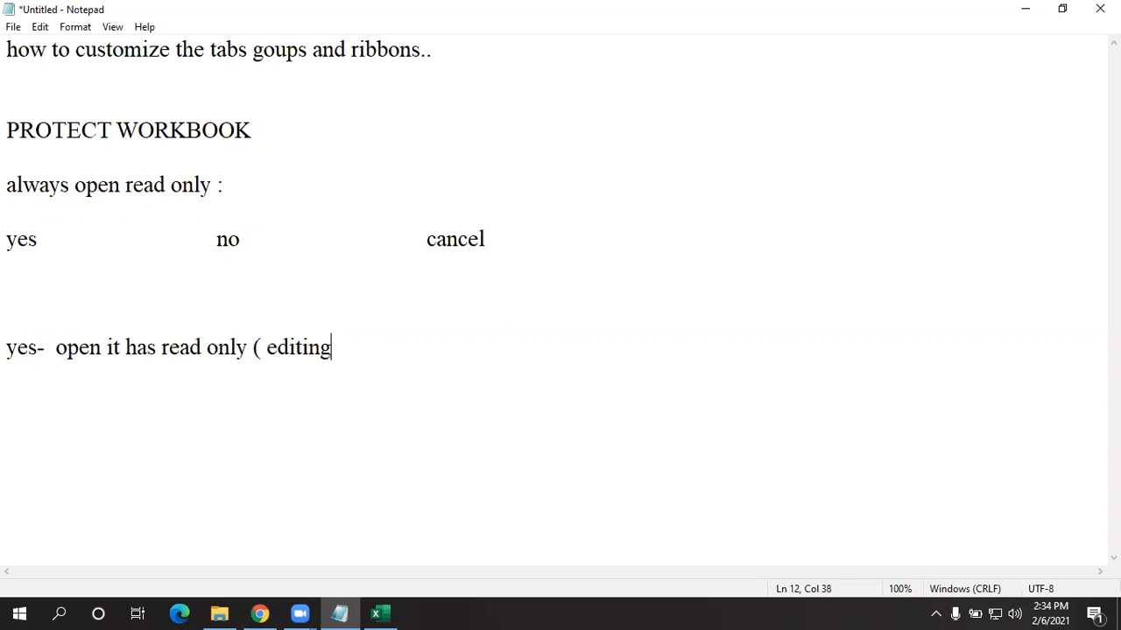
{"action": "key", "text": "BackSpace"}
{"action": "key", "text": "BackSpace"}
{"action": "key", "text": "BackSpace"}
{"action": "key", "text": "BackSpace"}
{"action": "key", "text": "BackSpace"}
{"action": "key", "text": "BackSpace"}
{"action": "key", "text": "BackSpace"}
{"action": "type", "text": "changes"}
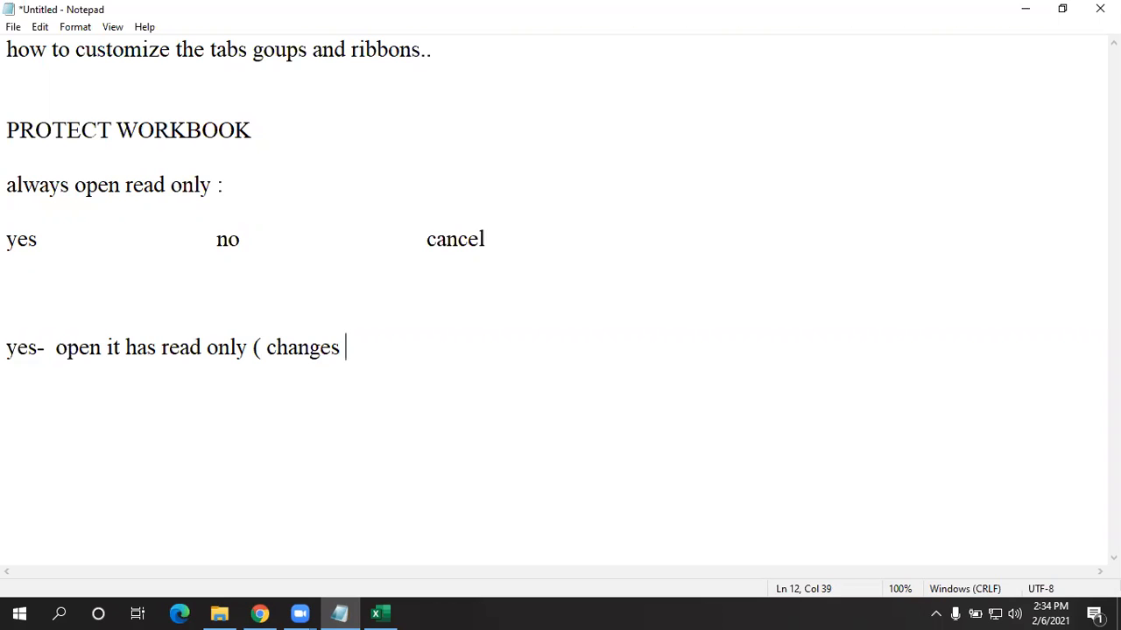
{"action": "type", "text": "will not be updated )"}
- Write the no note: it can be edited and updated, or disable the always read only option
{"action": "key", "text": "Return"}
{"action": "key", "text": "Return"}
{"action": "type", "text": "no 0"}
{"action": "key", "text": "BackSpace"}
{"action": "type", "text": "-"}
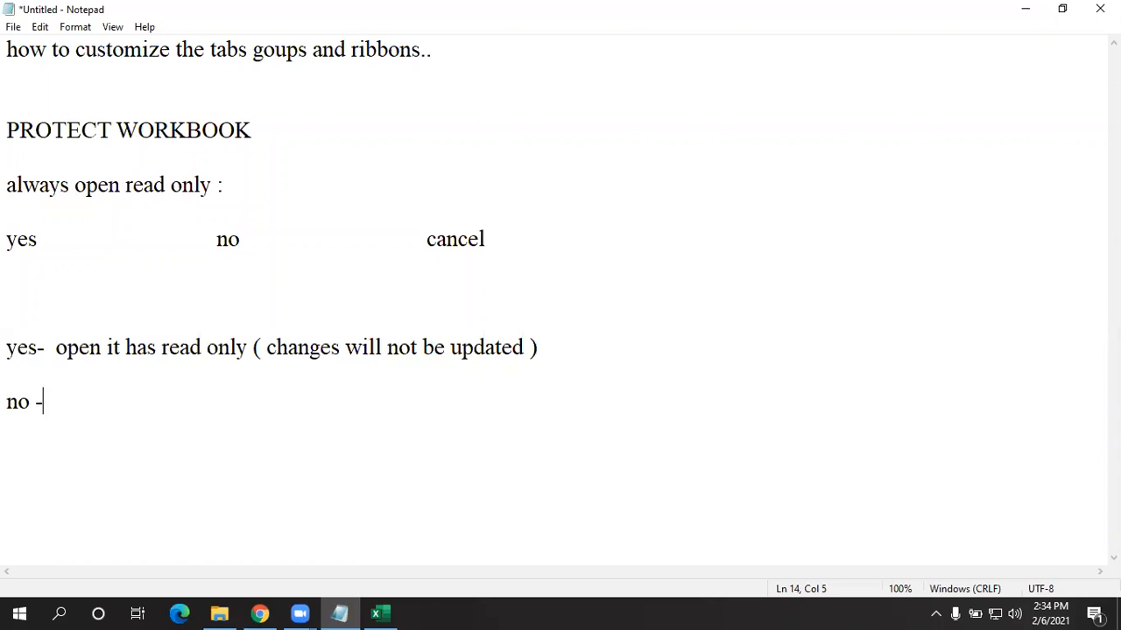
{"action": "type", "text": " it can eduted an"}
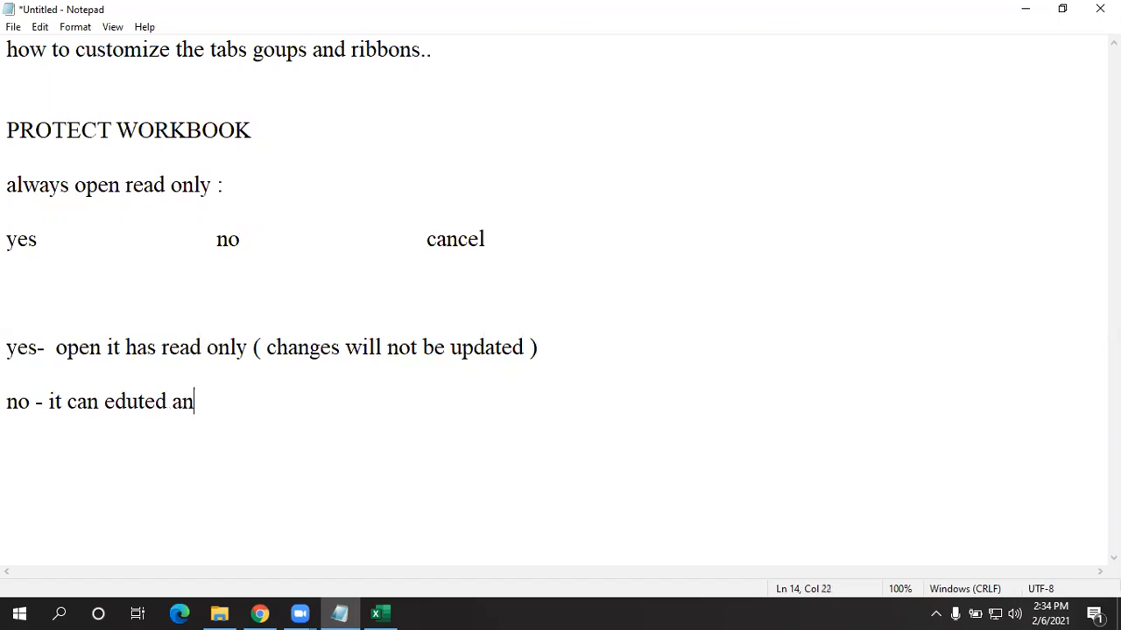
{"action": "type", "text": "d changes can be"}
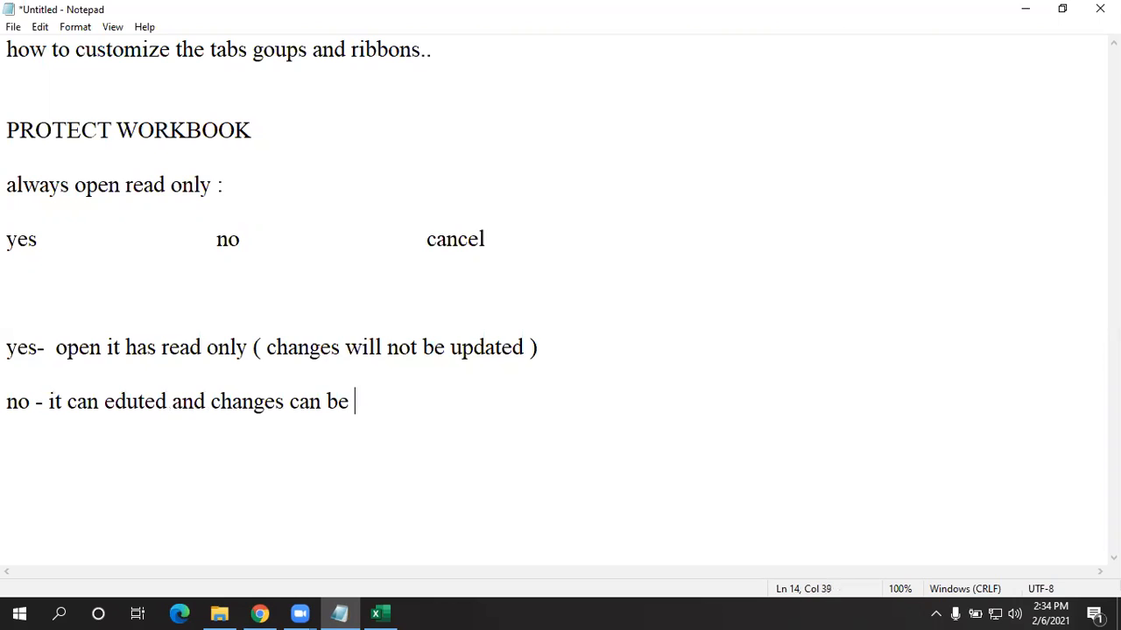
{"action": "type", "text": " upda"}
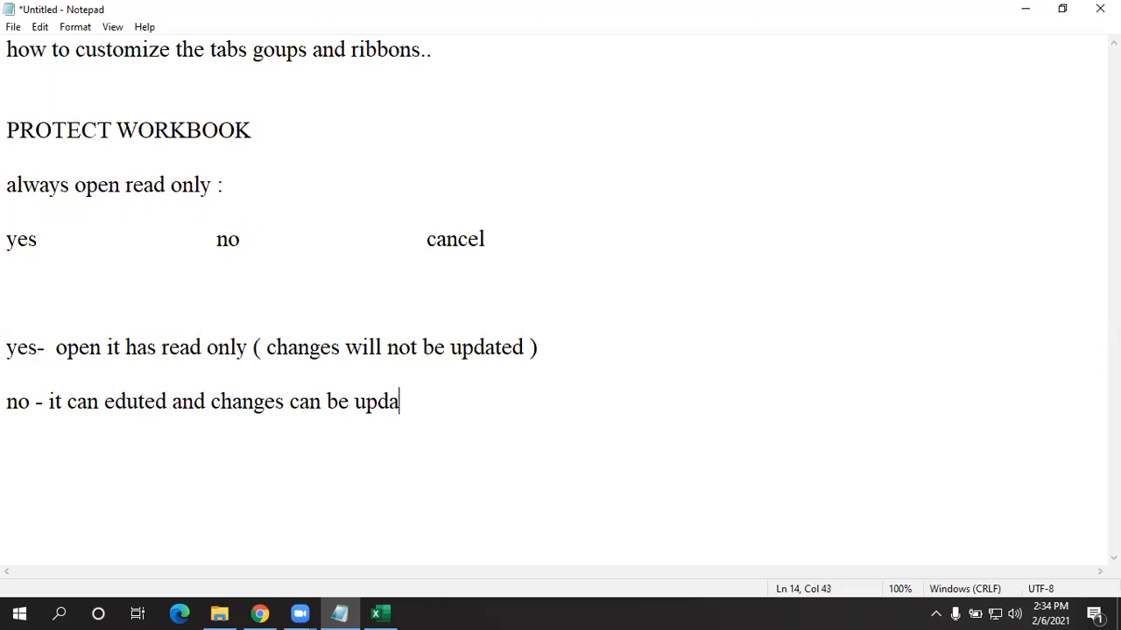
{"action": "type", "text": "ted ,  /  di"}
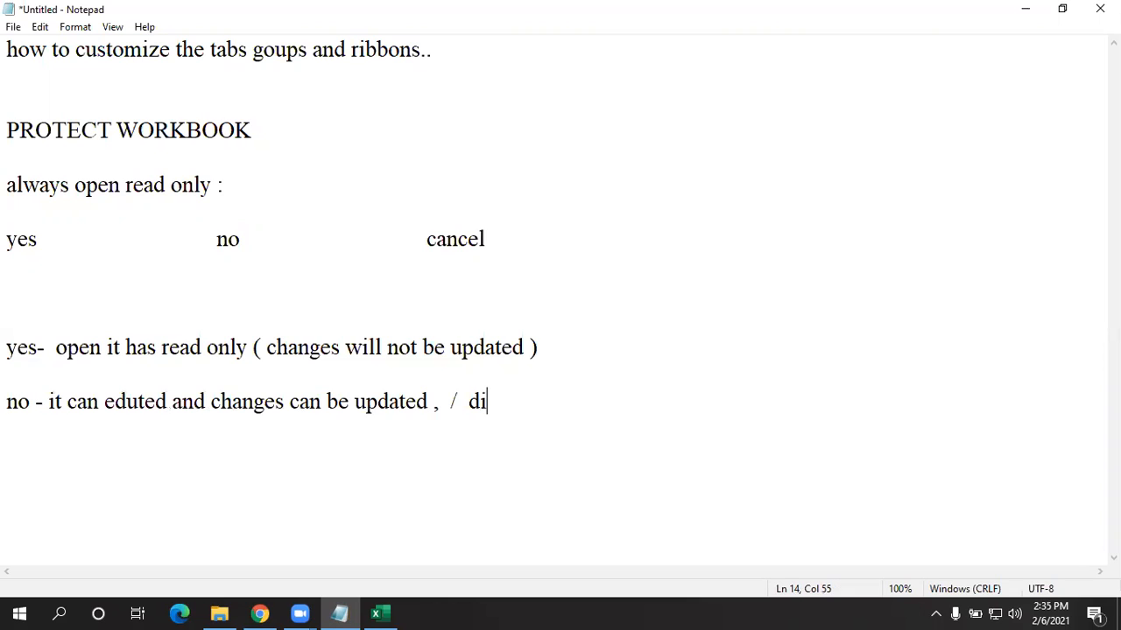
{"action": "type", "text": "sable the "}
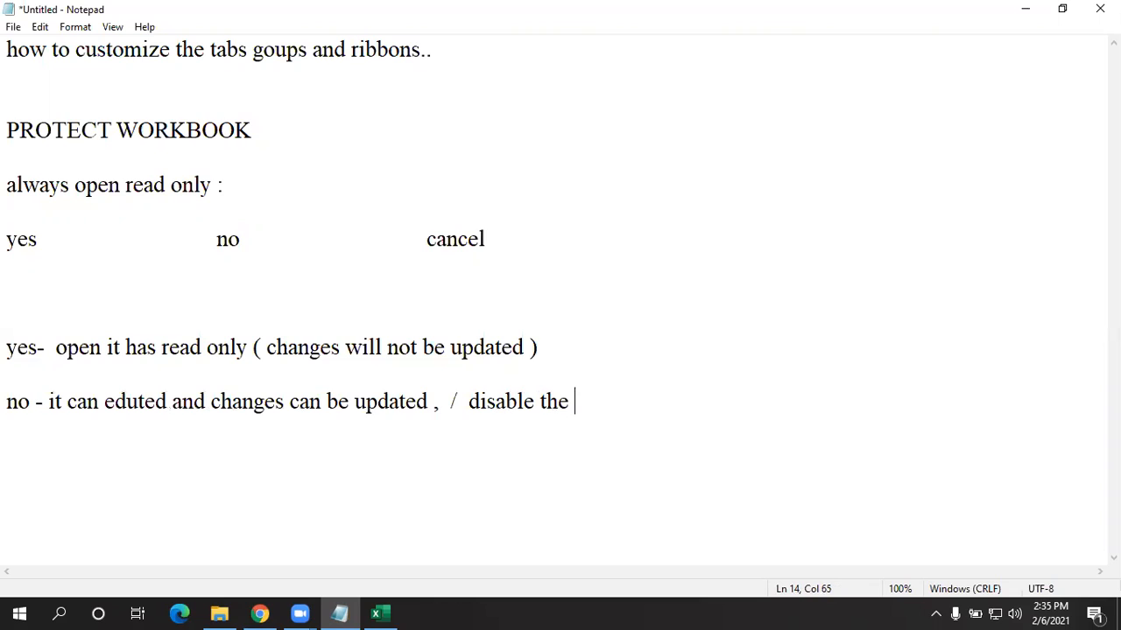
{"action": "type", "text": "always re"}
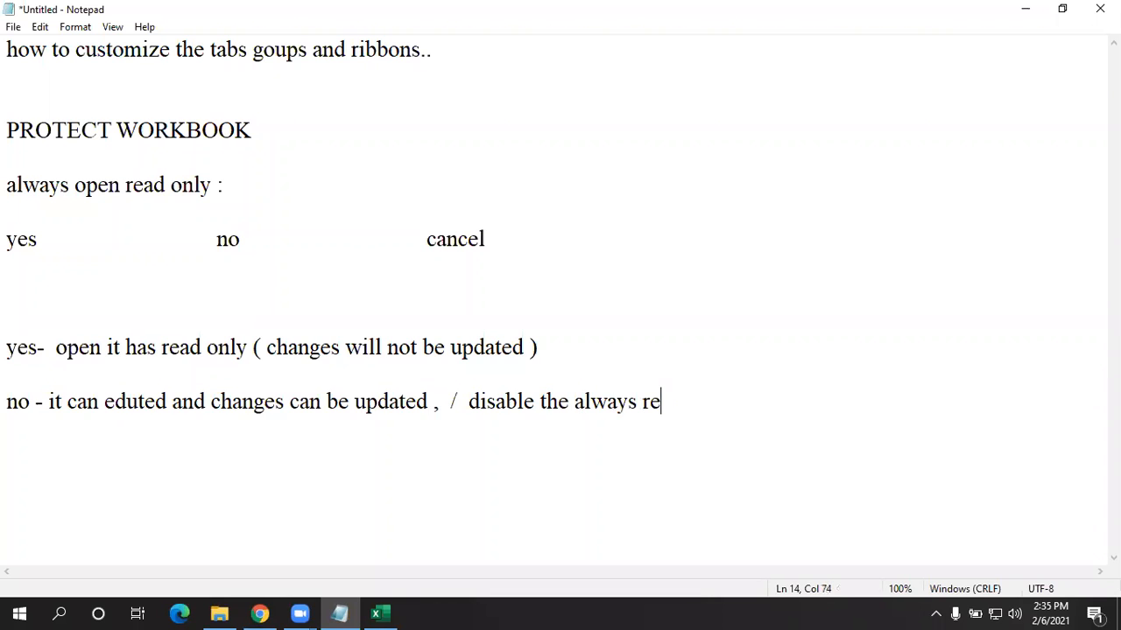
{"action": "type", "text": "ado"}
{"action": "key", "text": "BackSpace"}
{"action": "type", "text": "only opton"}
{"action": "key", "text": "BackSpace"}
{"action": "key", "text": "BackSpace"}
{"action": "key", "text": "BackSpace"}
{"action": "type", "text": "ion"}
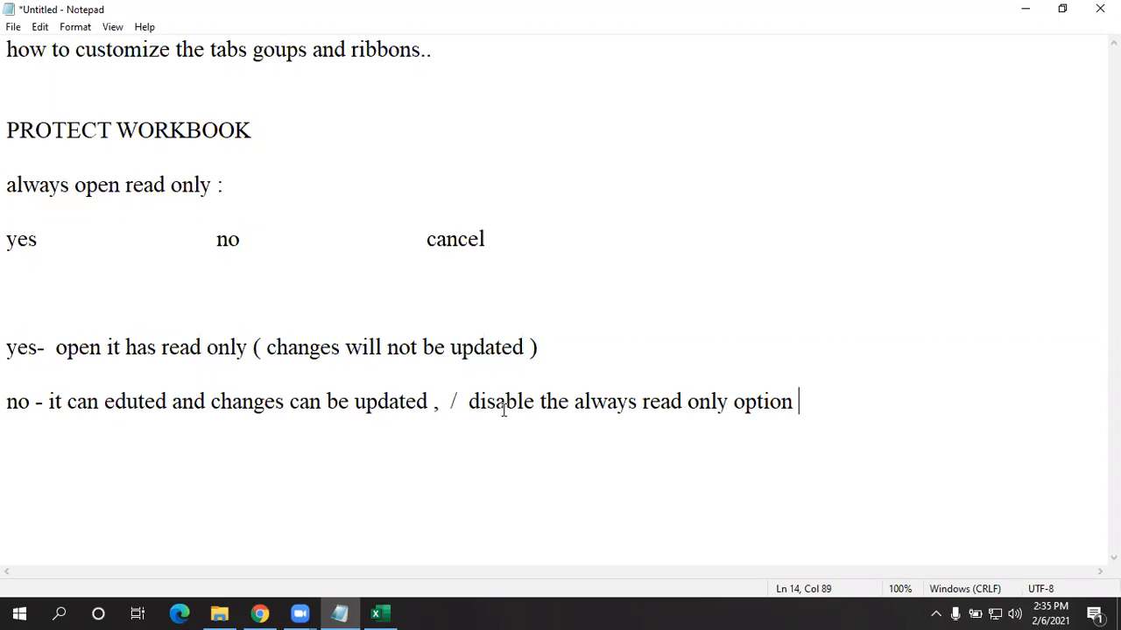
{"action": "left_click_drag", "start_coordinate": [469, 402], "coordinate": [825, 432]}
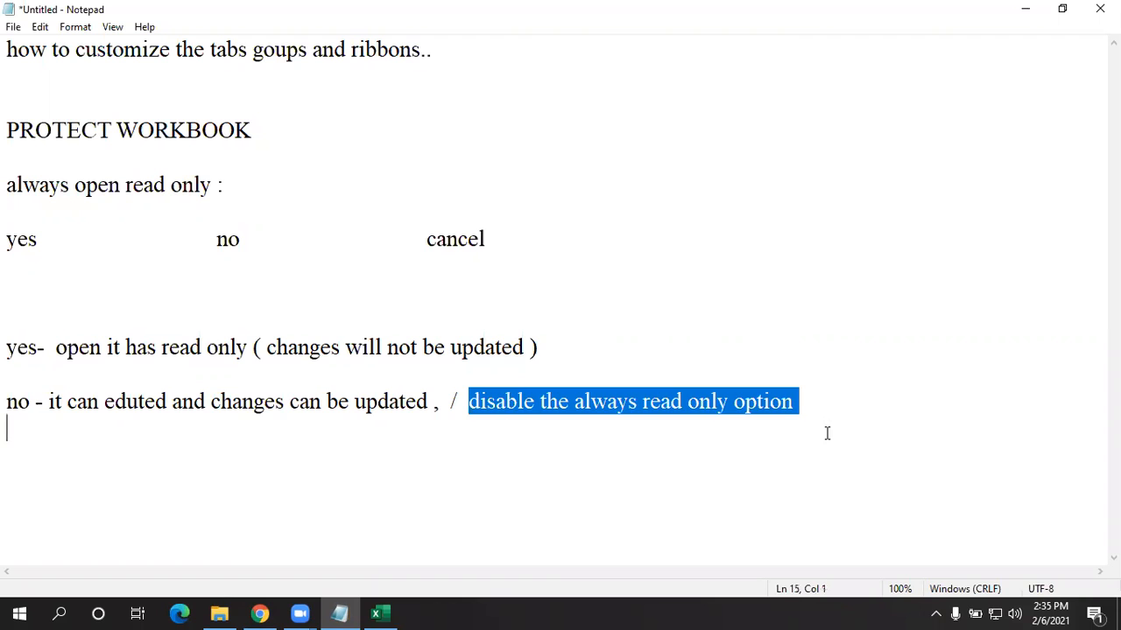
{"action": "left_click", "coordinate": [1022, 7]}
- Turn on Always Open Read-Only under Protect Workbook on the Info page and save INDIA.xlsx
{"action": "left_click", "coordinate": [18, 49]}
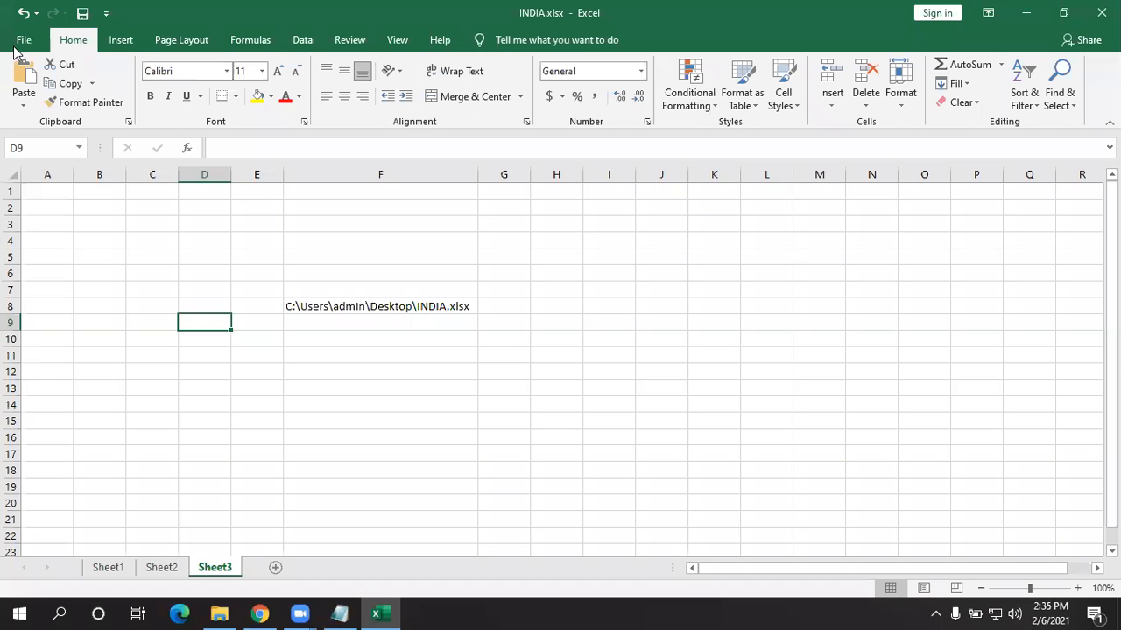
{"action": "left_click", "coordinate": [18, 44]}
{"action": "left_click", "coordinate": [61, 197]}
{"action": "left_click", "coordinate": [208, 228]}
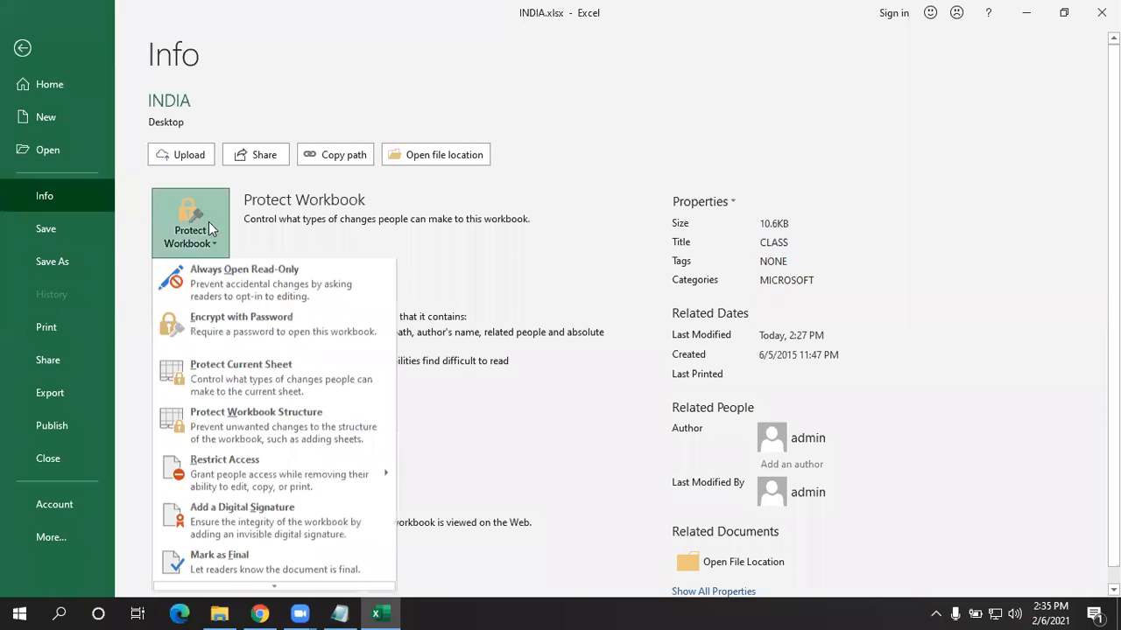
{"action": "left_click", "coordinate": [245, 279]}
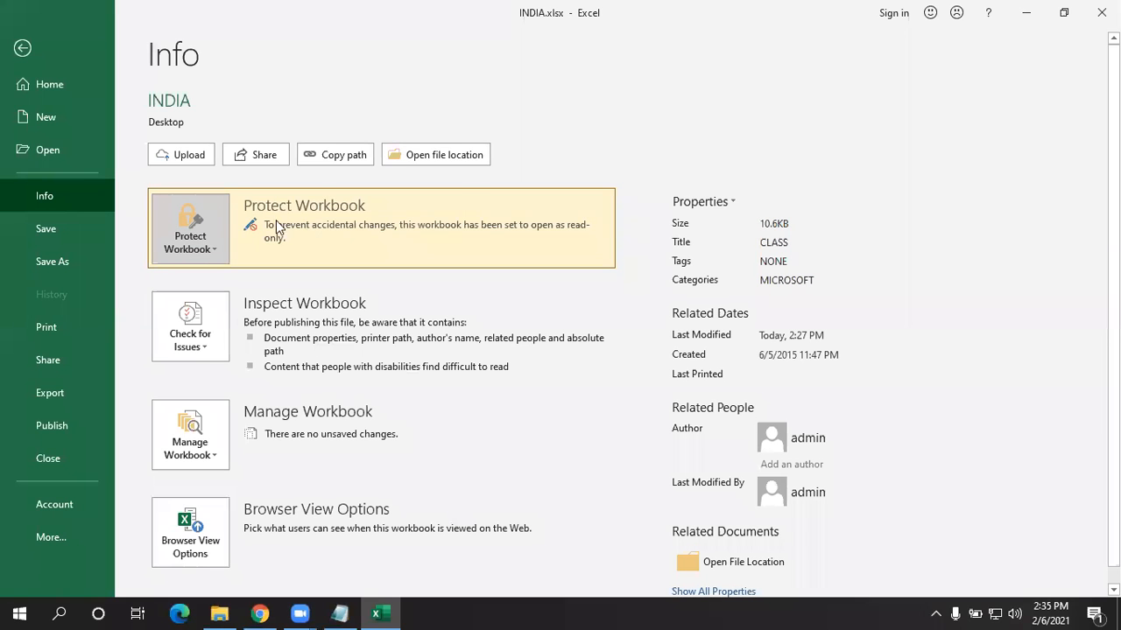
{"action": "left_click", "coordinate": [76, 231]}
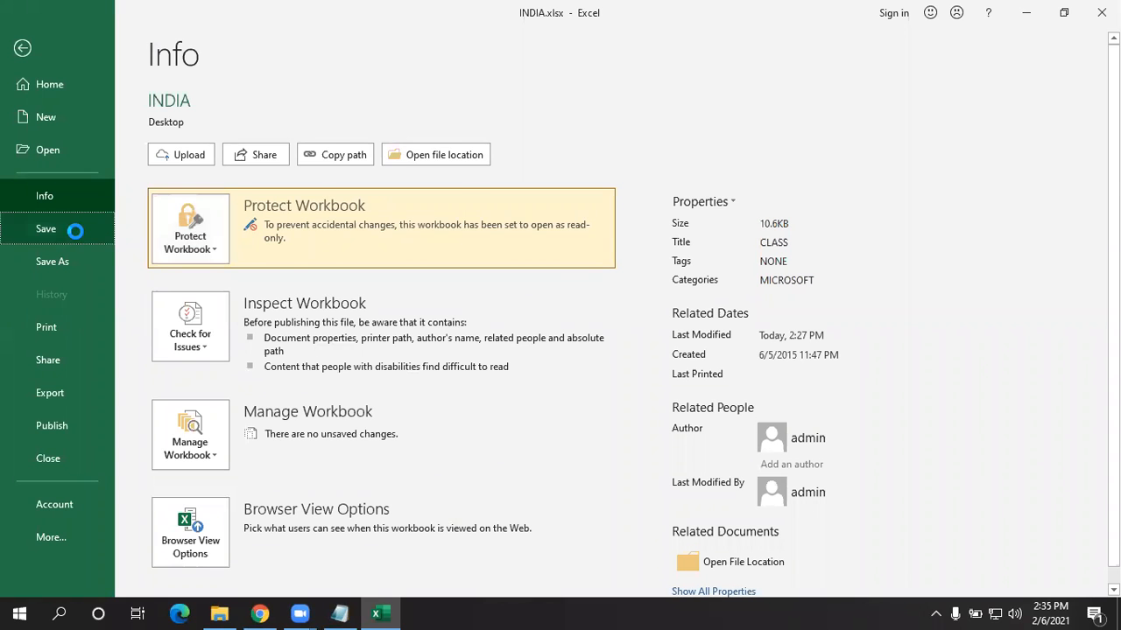
- Close Excel, open INDIA.xlsx from the desktop, and answer Yes to open it read-only
{"action": "left_click", "coordinate": [1101, 12]}
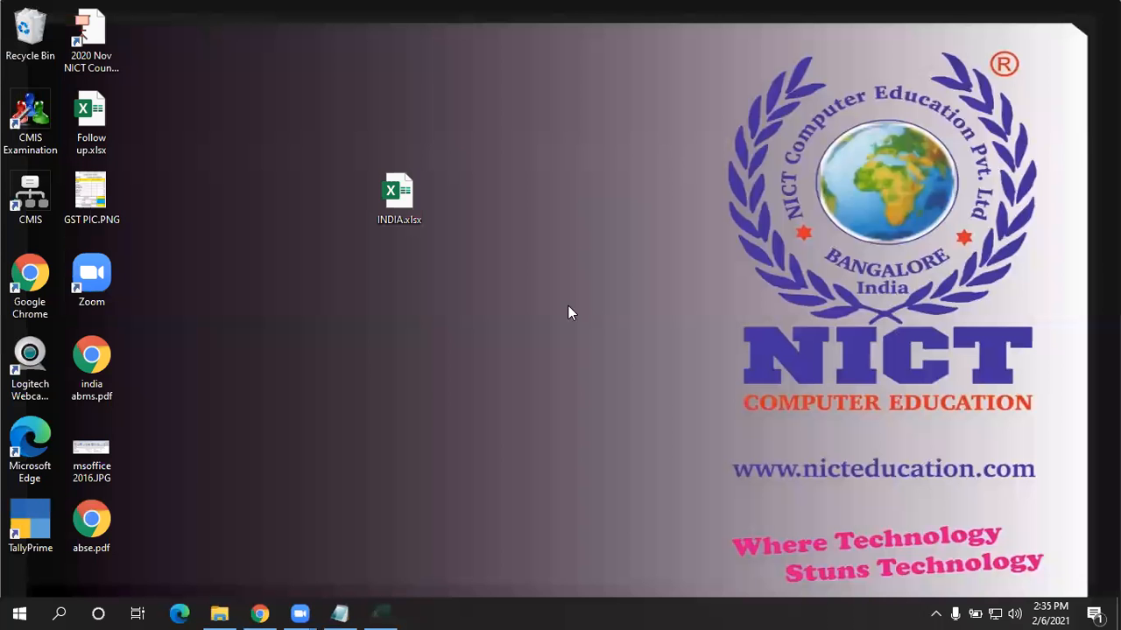
{"action": "left_click_drag", "start_coordinate": [523, 102], "coordinate": [311, 265]}
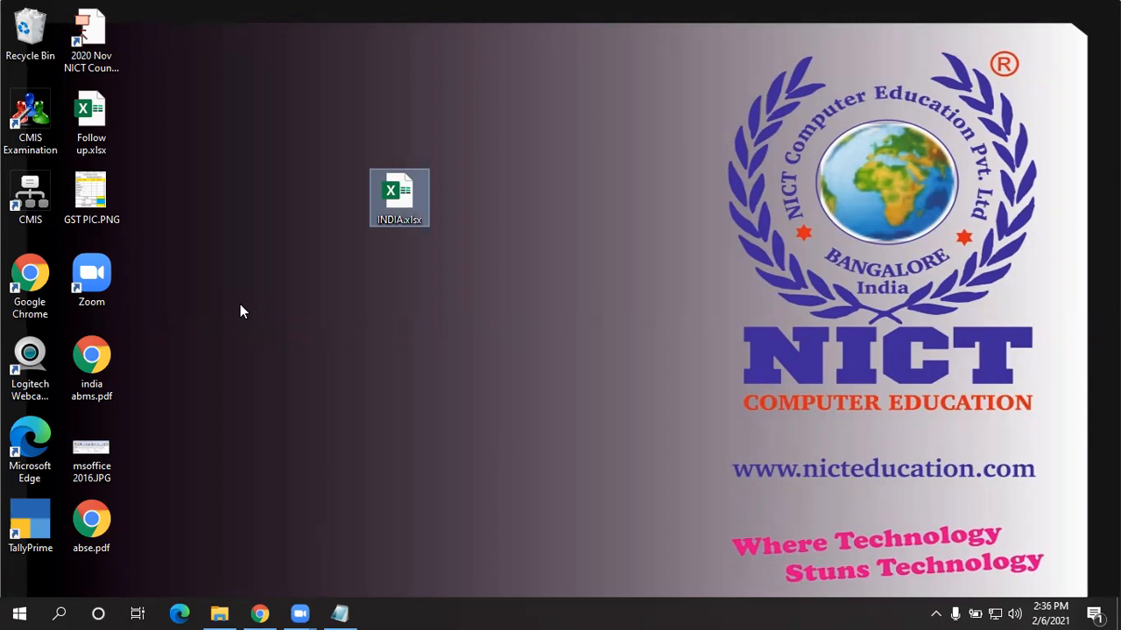
{"action": "key", "text": "Return"}
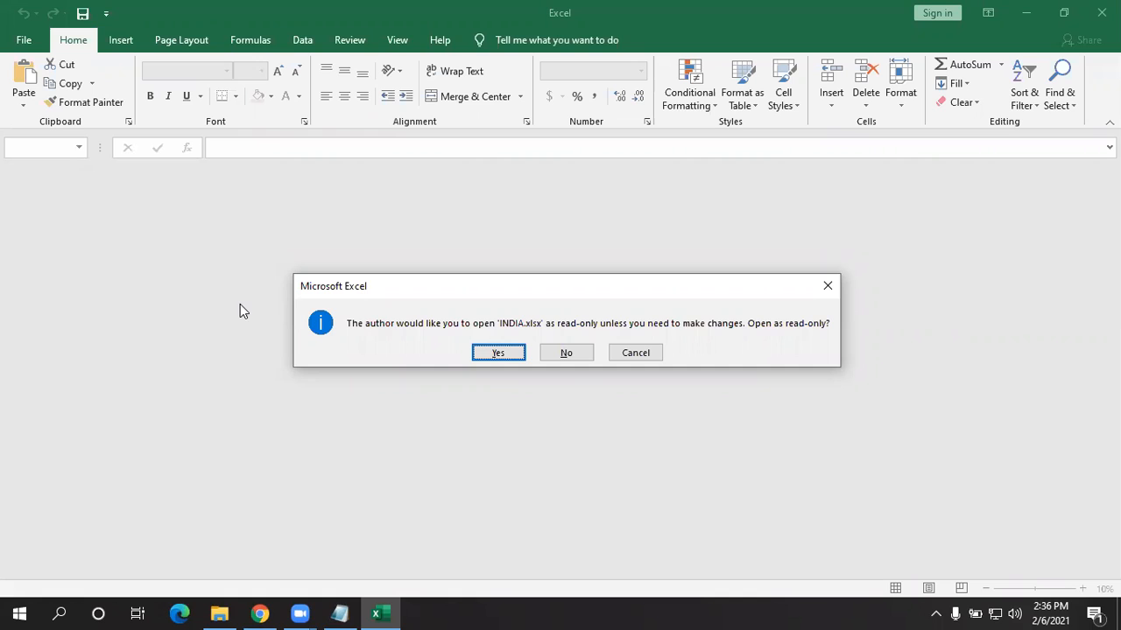
{"action": "key", "text": "Return"}
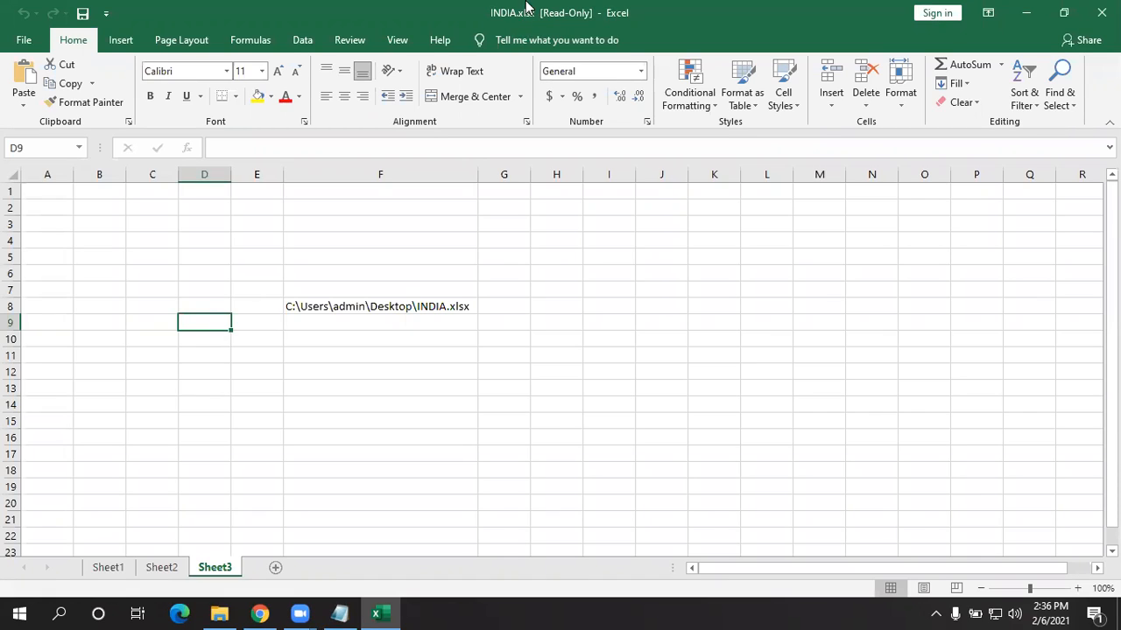
- Enter 'nict computer education' in cell F13
{"action": "left_click", "coordinate": [337, 381]}
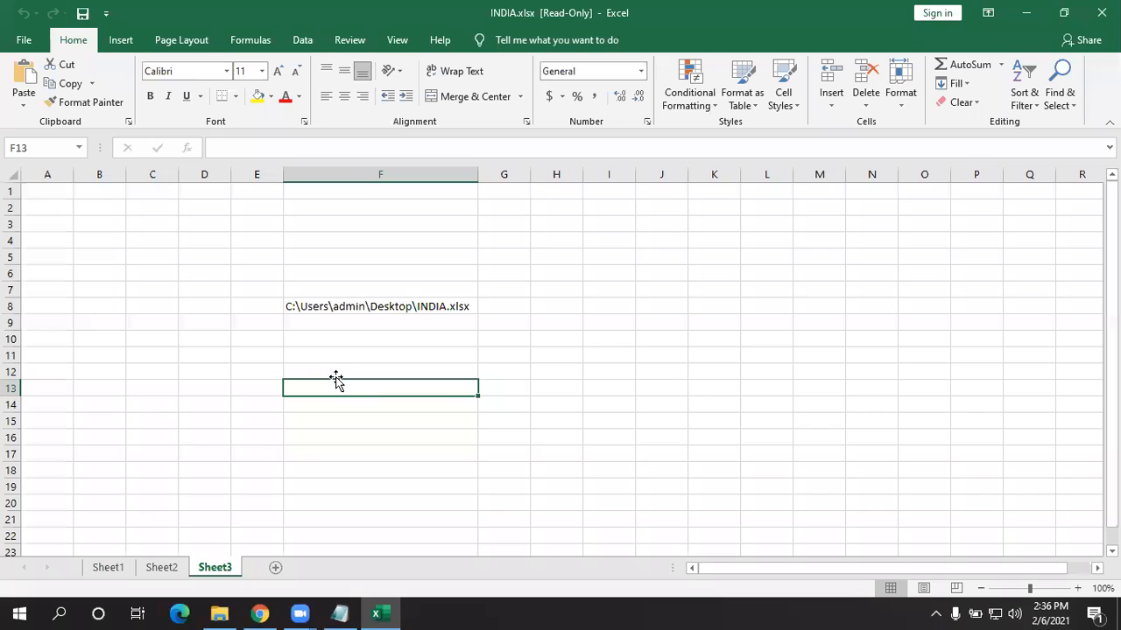
{"action": "type", "text": "nict"}
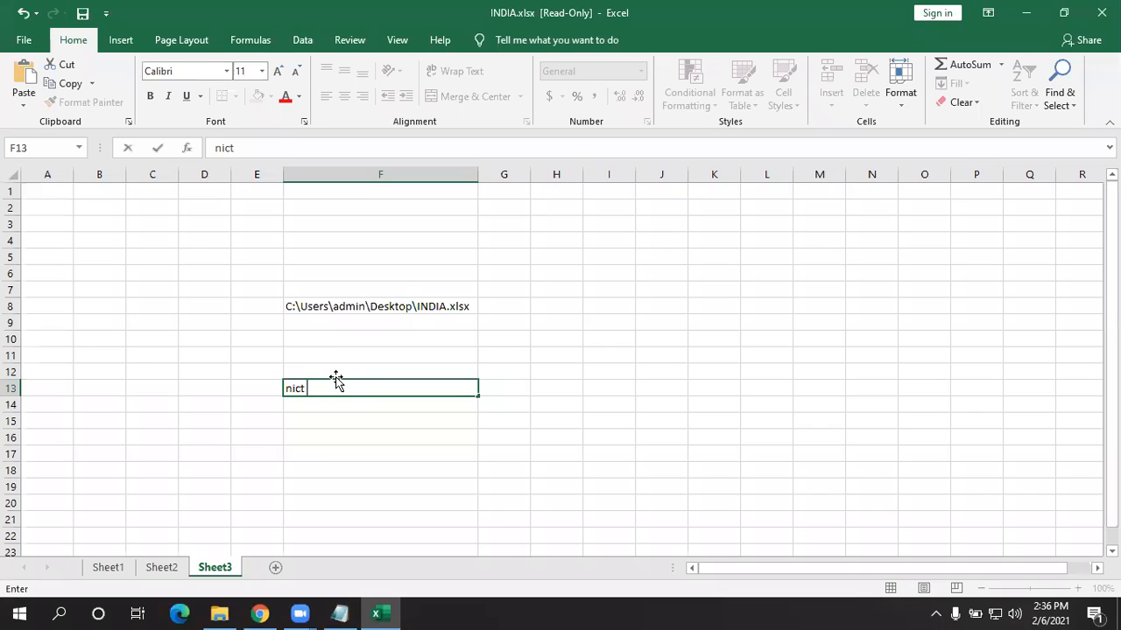
{"action": "type", "text": " computer "}
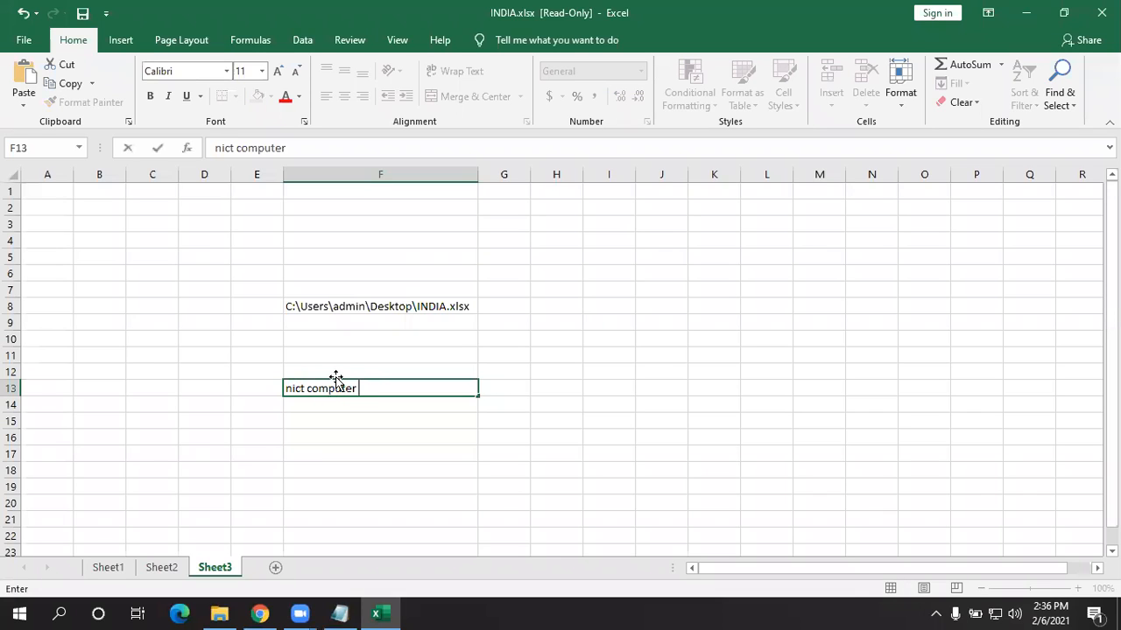
{"action": "type", "text": "education"}
{"action": "key", "text": "ctrl+Return"}
{"action": "key", "text": "Return"}
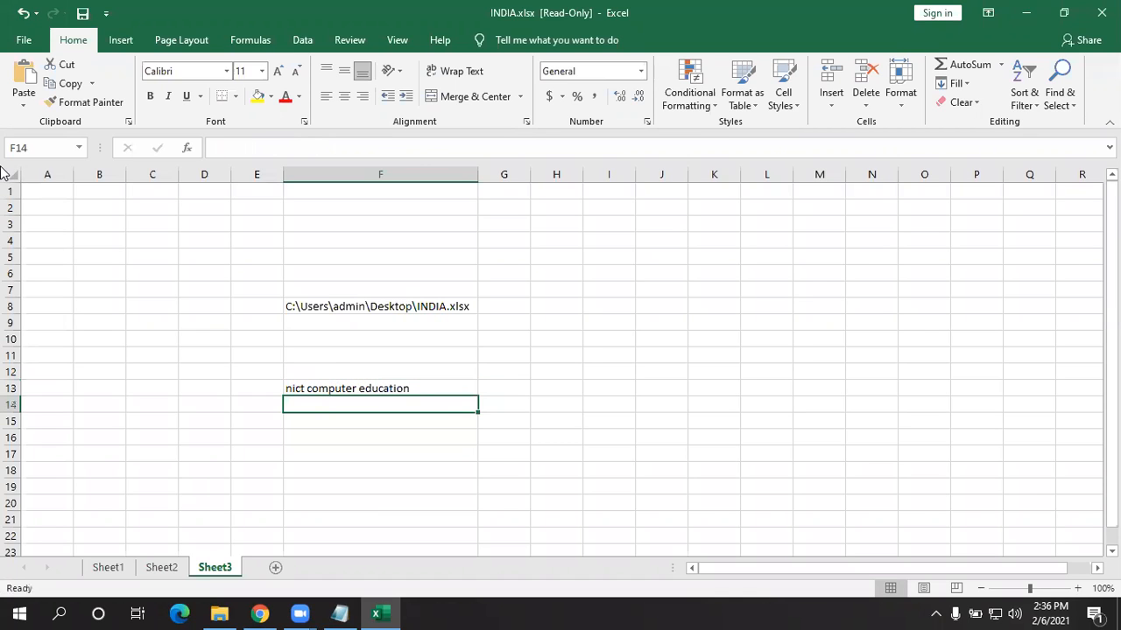
- Attempt to save twice, dismissing the read-only warnings, then cancel closing the workbook
{"action": "key", "text": "ctrl+s"}
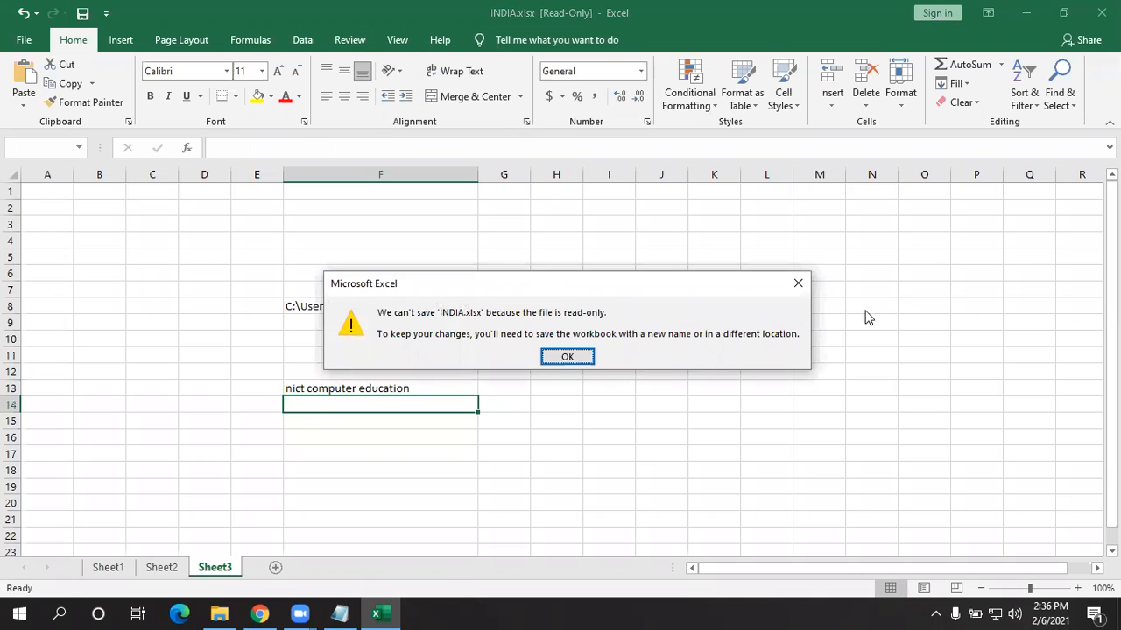
{"action": "left_click", "coordinate": [798, 283]}
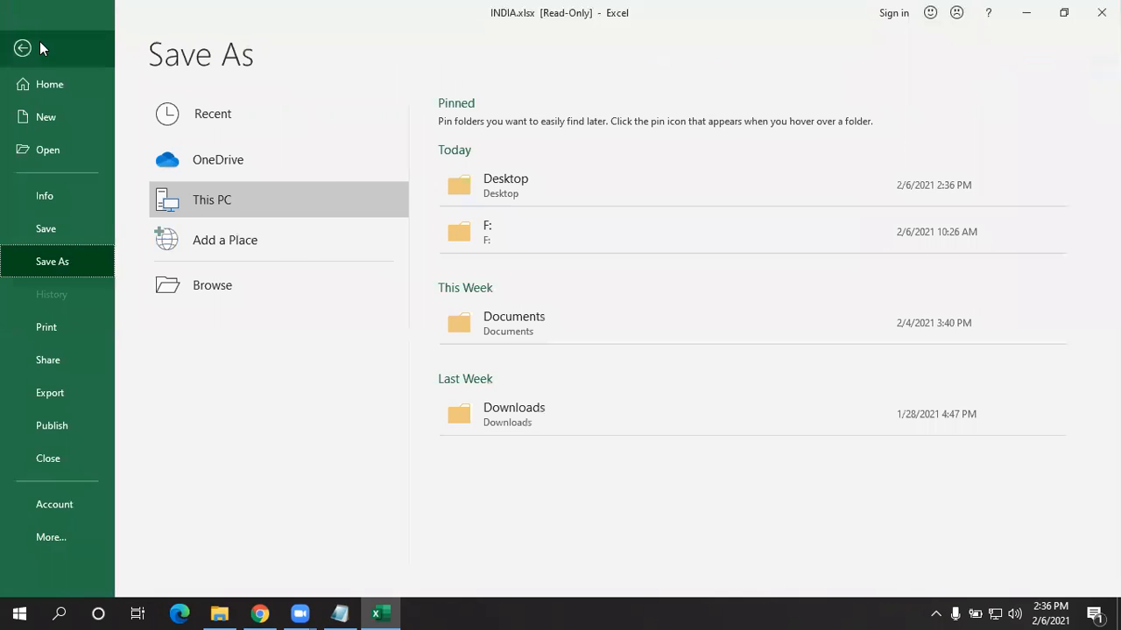
{"action": "left_click", "coordinate": [39, 42]}
{"action": "left_click", "coordinate": [82, 13]}
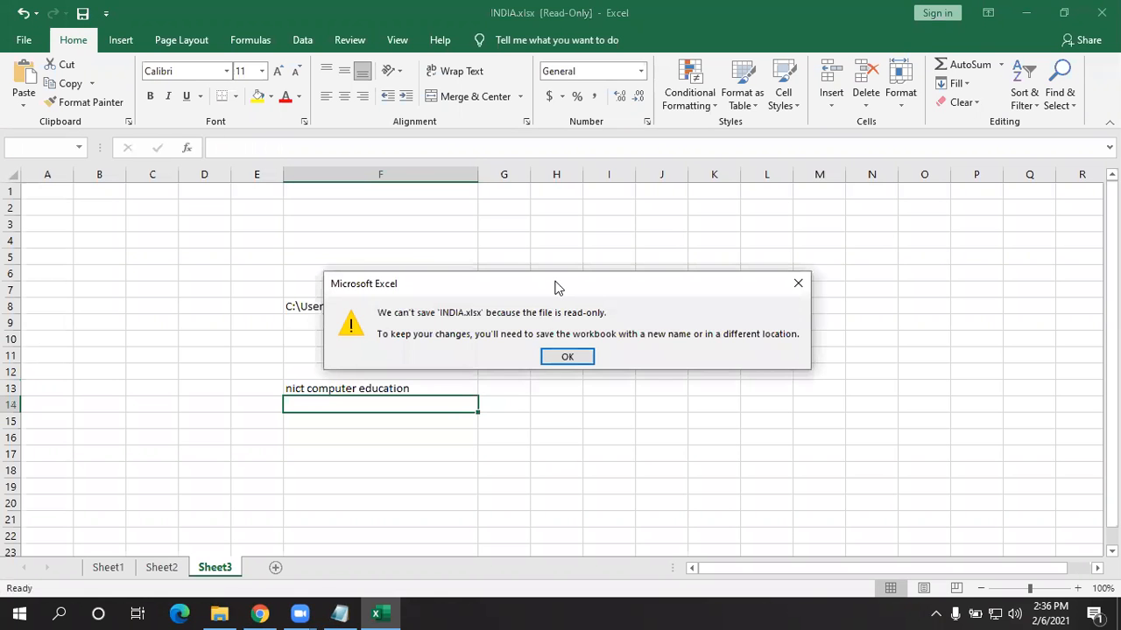
{"action": "left_click_drag", "start_coordinate": [555, 285], "coordinate": [690, 248]}
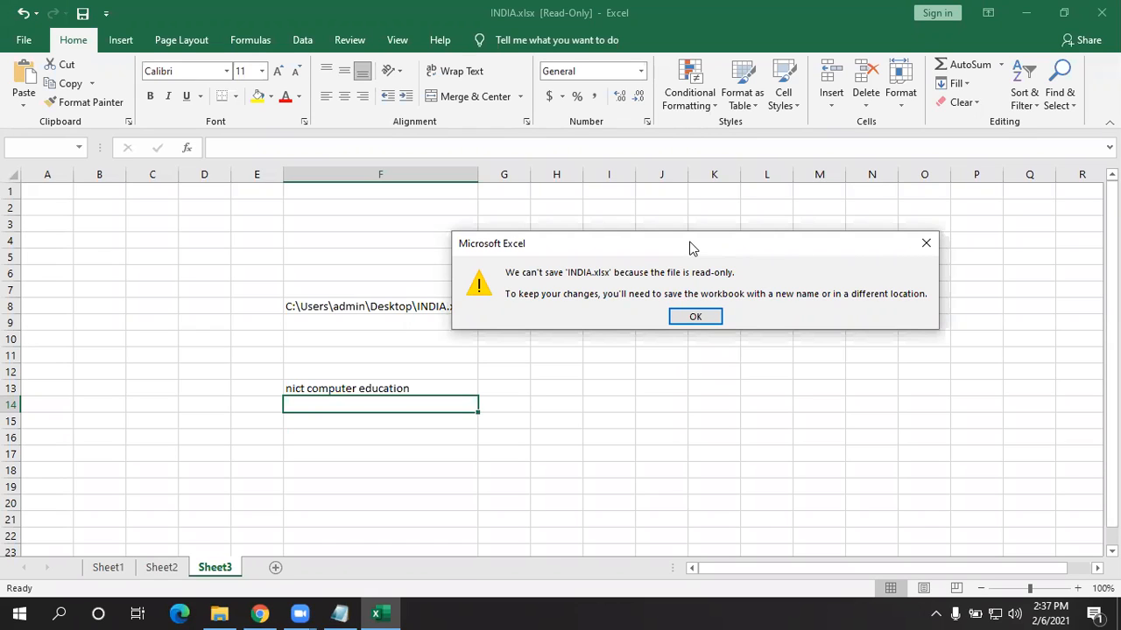
{"action": "left_click", "coordinate": [695, 317]}
{"action": "left_click", "coordinate": [1102, 12]}
{"action": "left_click", "coordinate": [647, 326]}
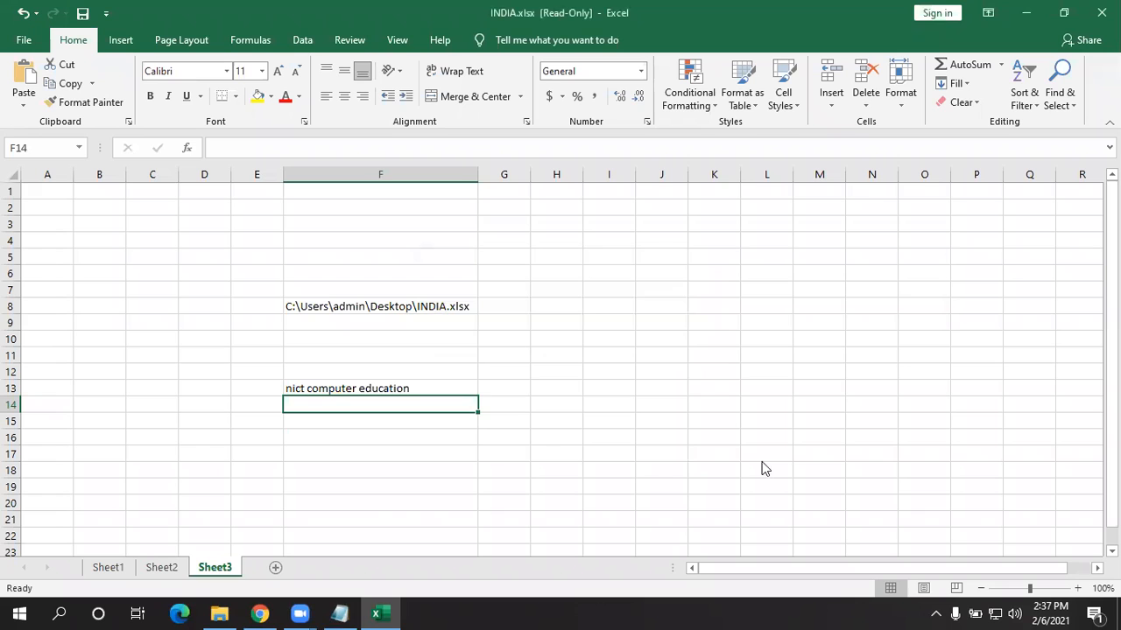
{"action": "key", "text": "F12"}
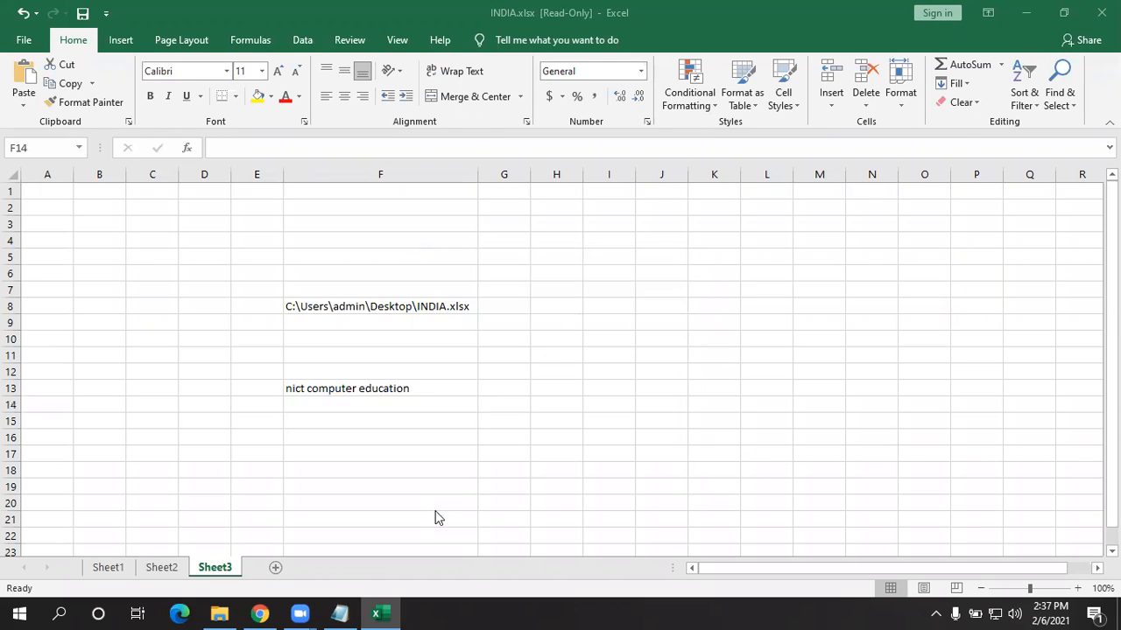
- Check the Protect Workbook options on the Info page, then close Excel choosing Don't Save
{"action": "left_click", "coordinate": [28, 40]}
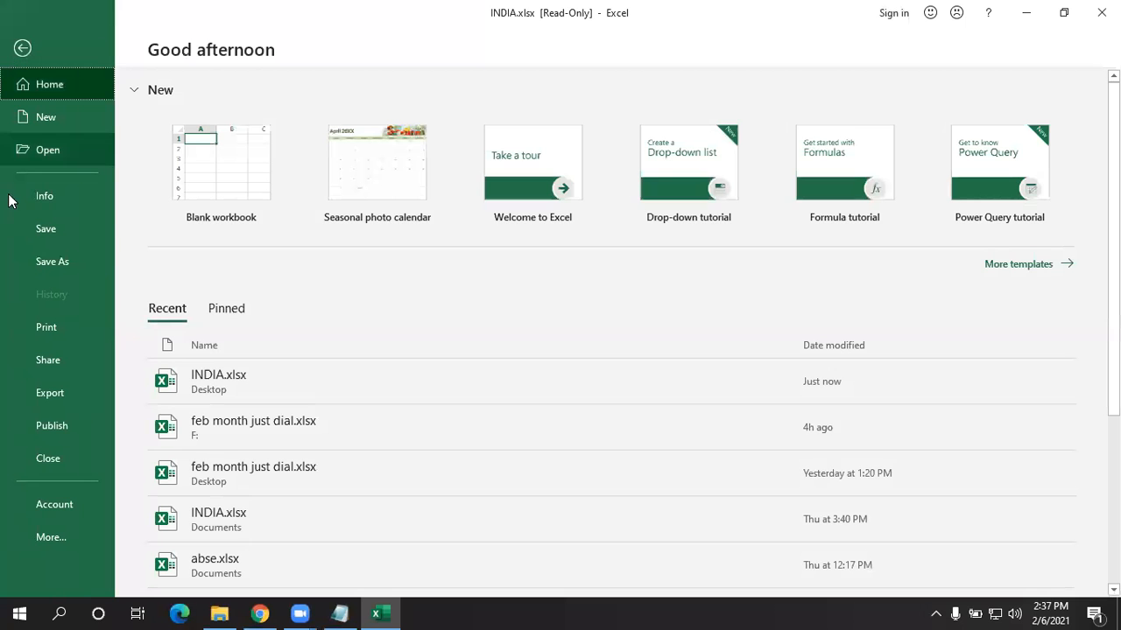
{"action": "left_click", "coordinate": [11, 202]}
{"action": "left_click", "coordinate": [196, 236]}
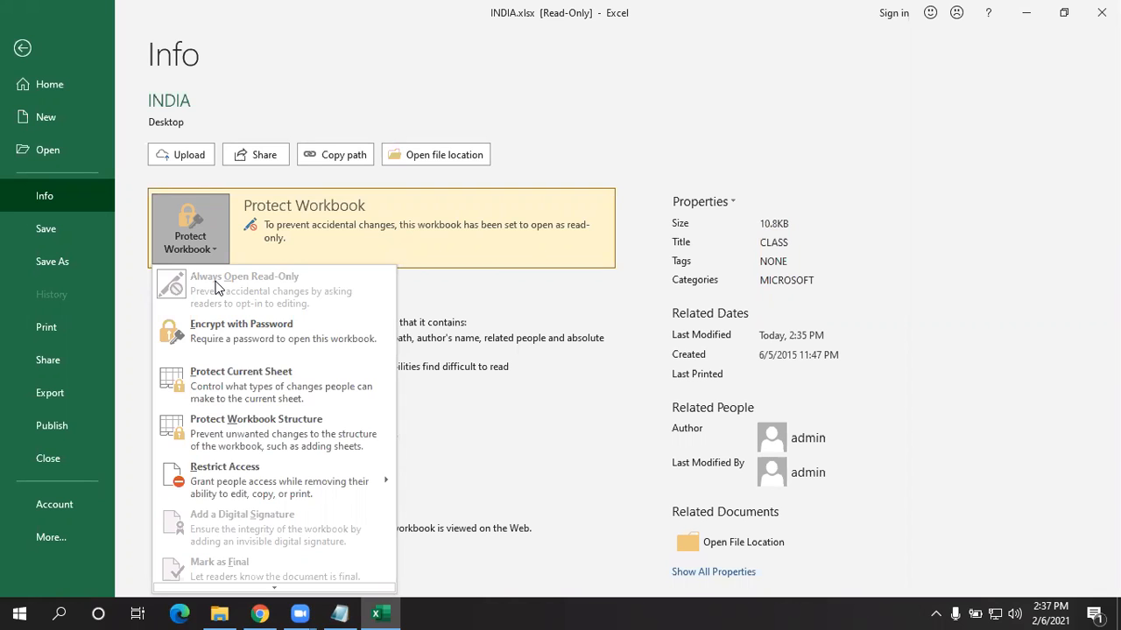
{"action": "left_click", "coordinate": [23, 48]}
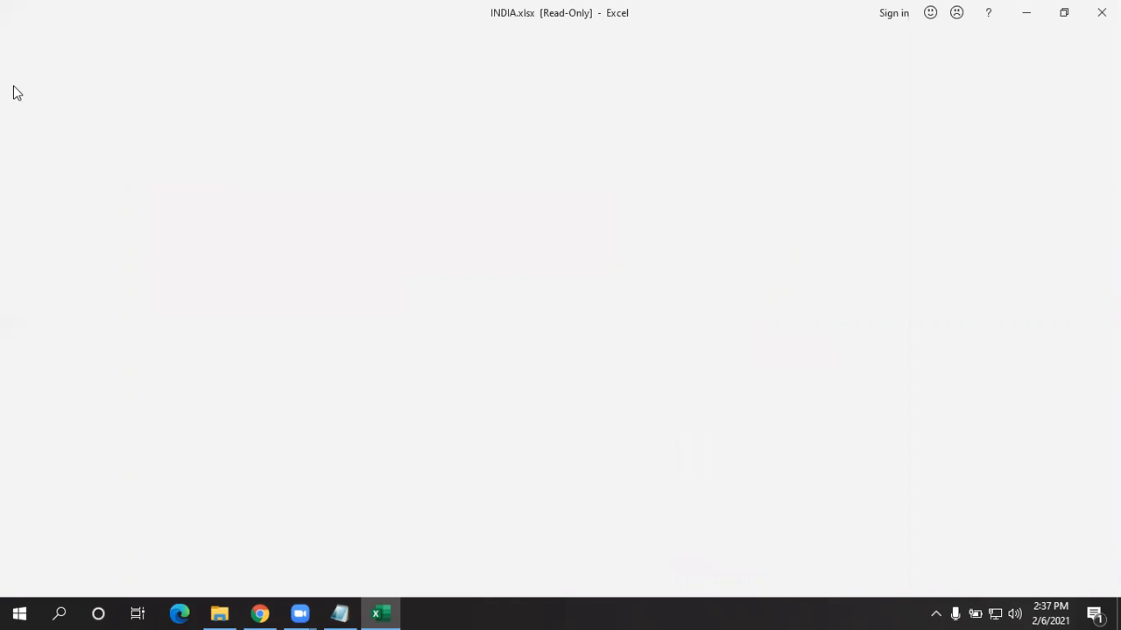
{"action": "left_click", "coordinate": [1102, 12]}
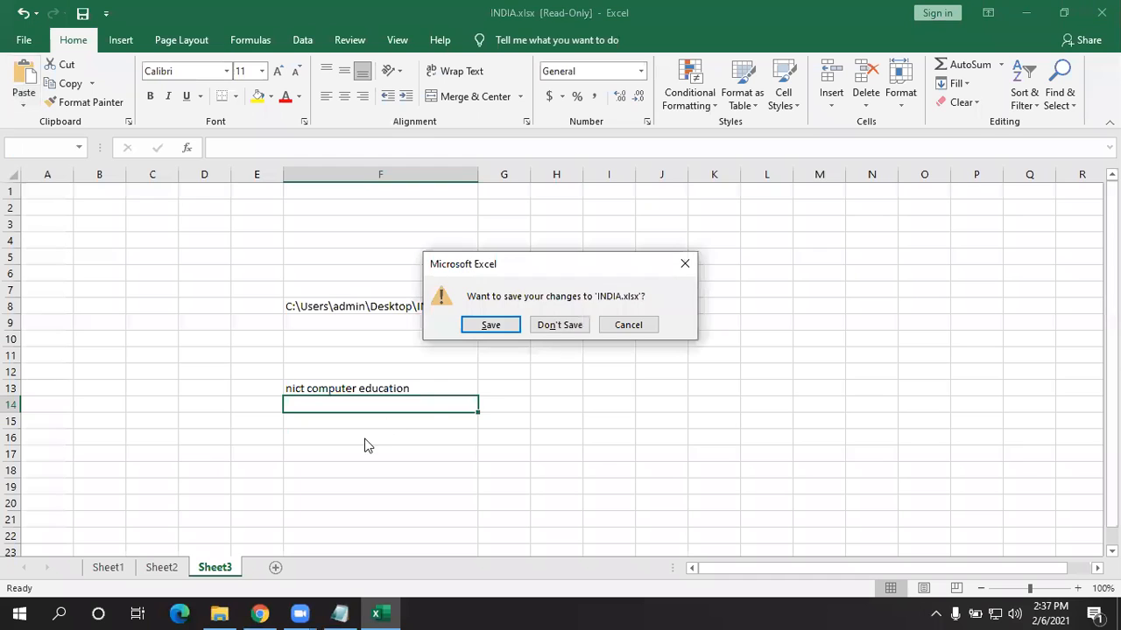
{"action": "left_click", "coordinate": [548, 326]}
- Start reopening INDIA.xlsx, then correct 'eduted' to 'edited' in the Notepad note
{"action": "double_click", "coordinate": [393, 206]}
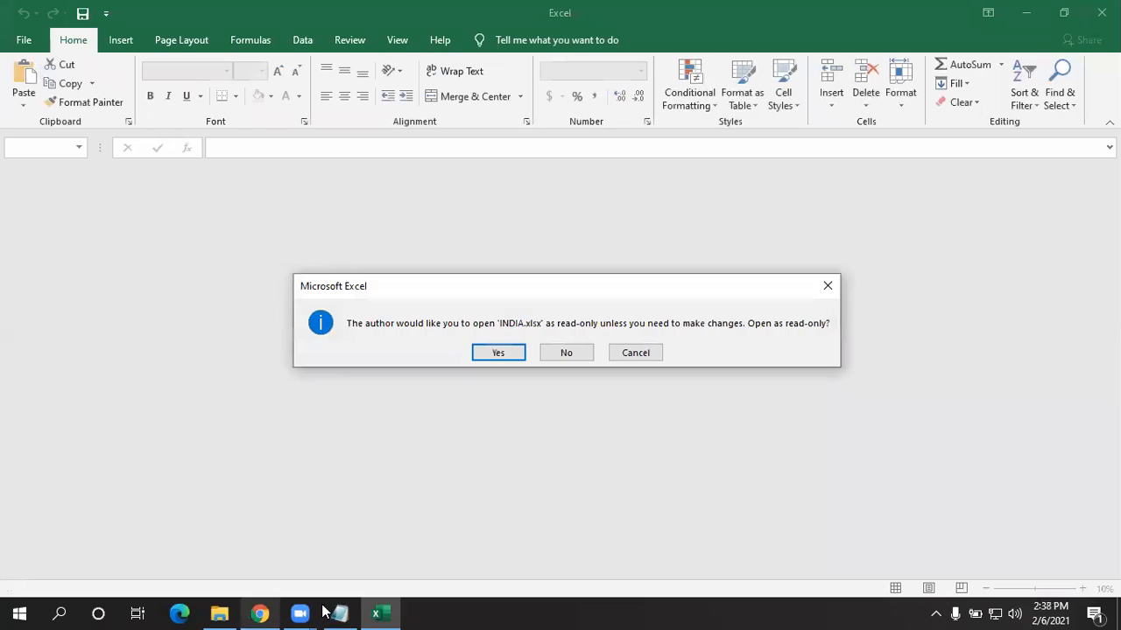
{"action": "left_click", "coordinate": [340, 613]}
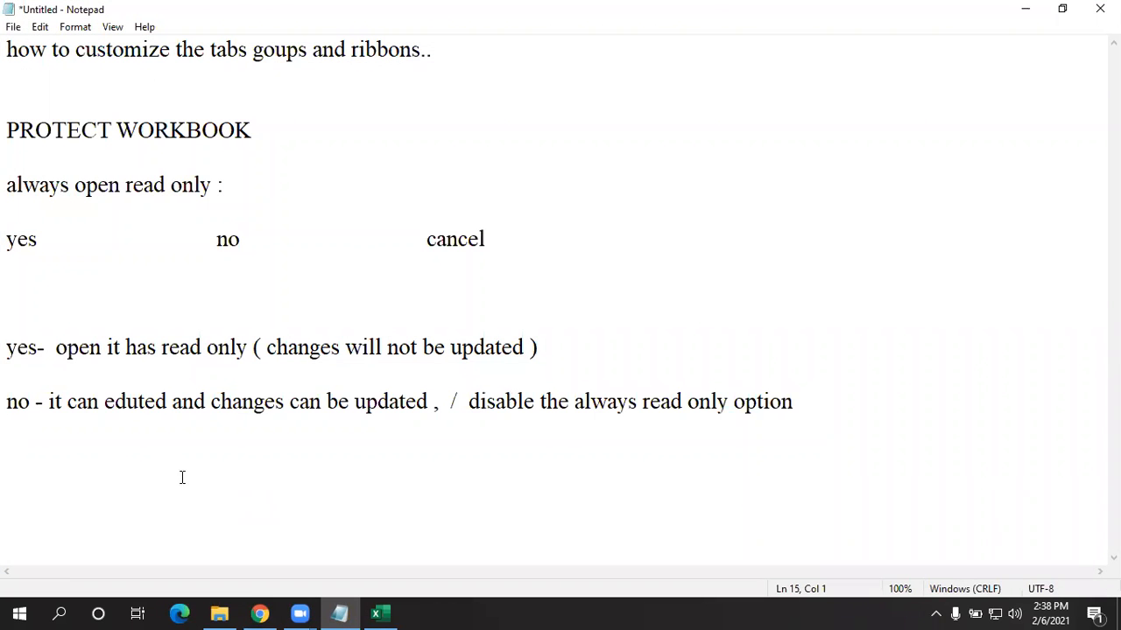
{"action": "left_click", "coordinate": [135, 407]}
{"action": "key", "text": "BackSpace"}
{"action": "type", "text": "i"}
{"action": "left_click_drag", "start_coordinate": [215, 401], "coordinate": [421, 395]}
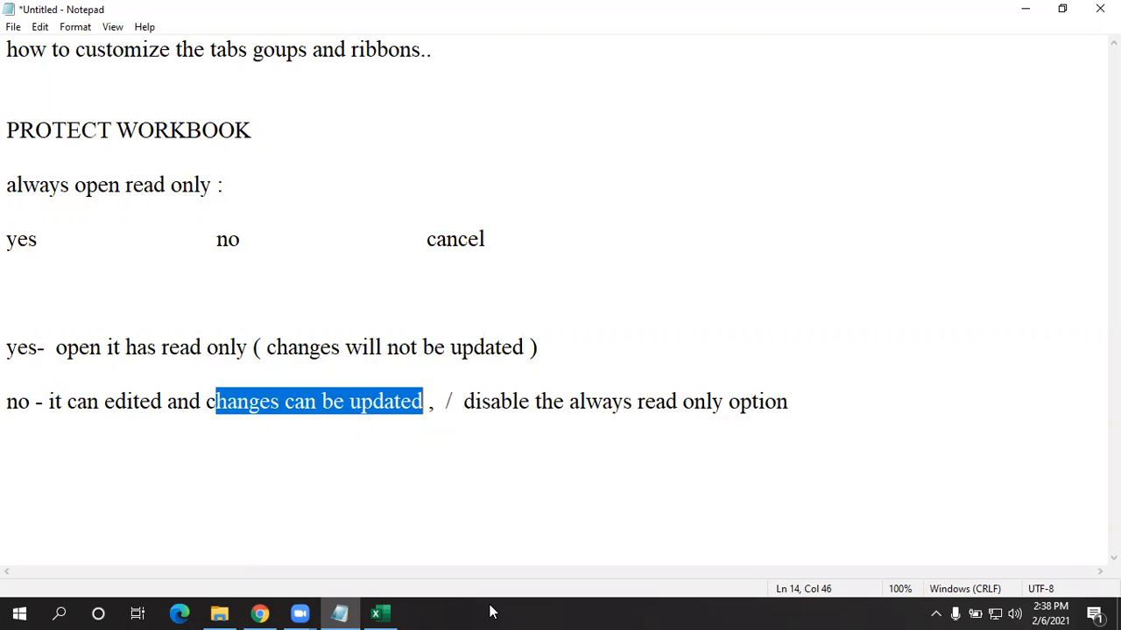
{"action": "left_click", "coordinate": [1020, 10]}
- Answer No at the read-only prompt, check Protect Workbook on Info, and return to Sheet3
{"action": "left_click", "coordinate": [573, 355]}
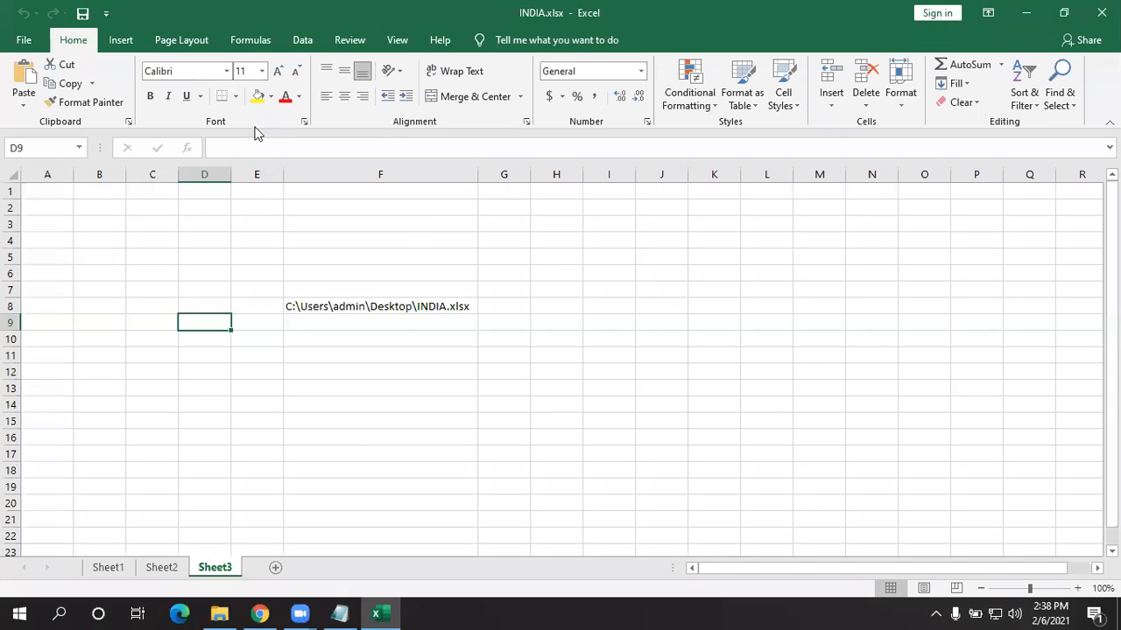
{"action": "left_click", "coordinate": [37, 40]}
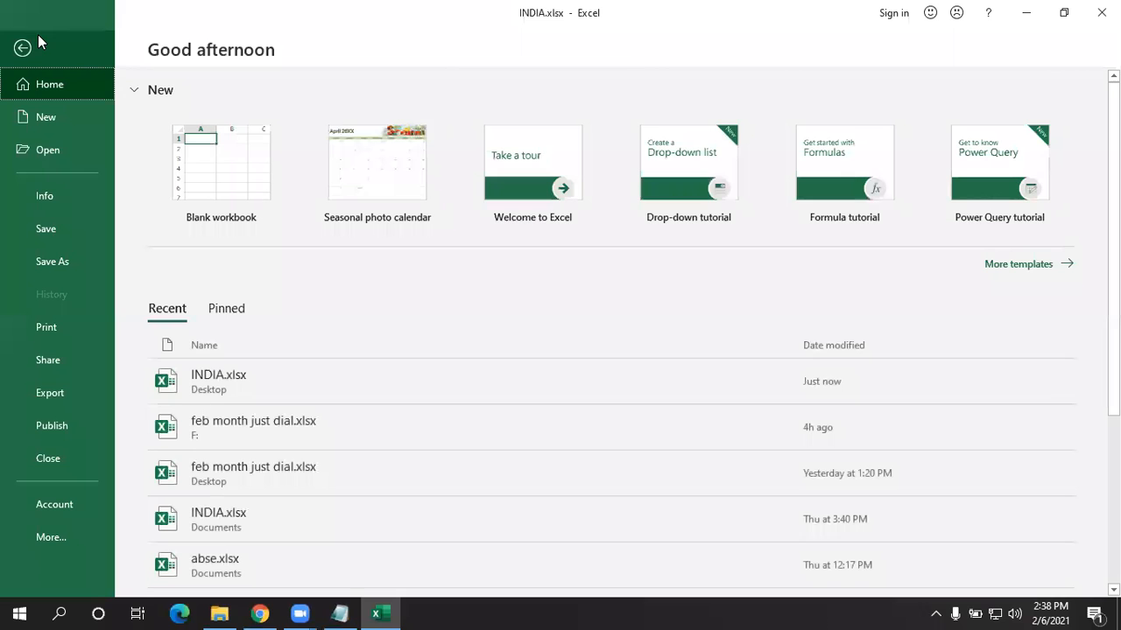
{"action": "left_click", "coordinate": [63, 201]}
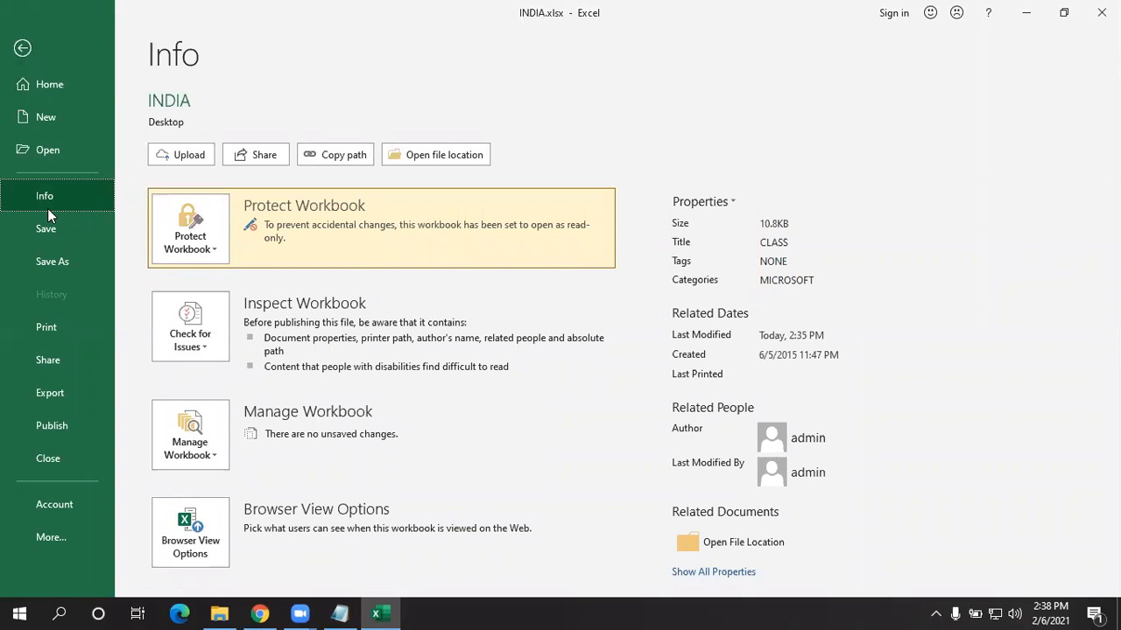
{"action": "left_click", "coordinate": [207, 227]}
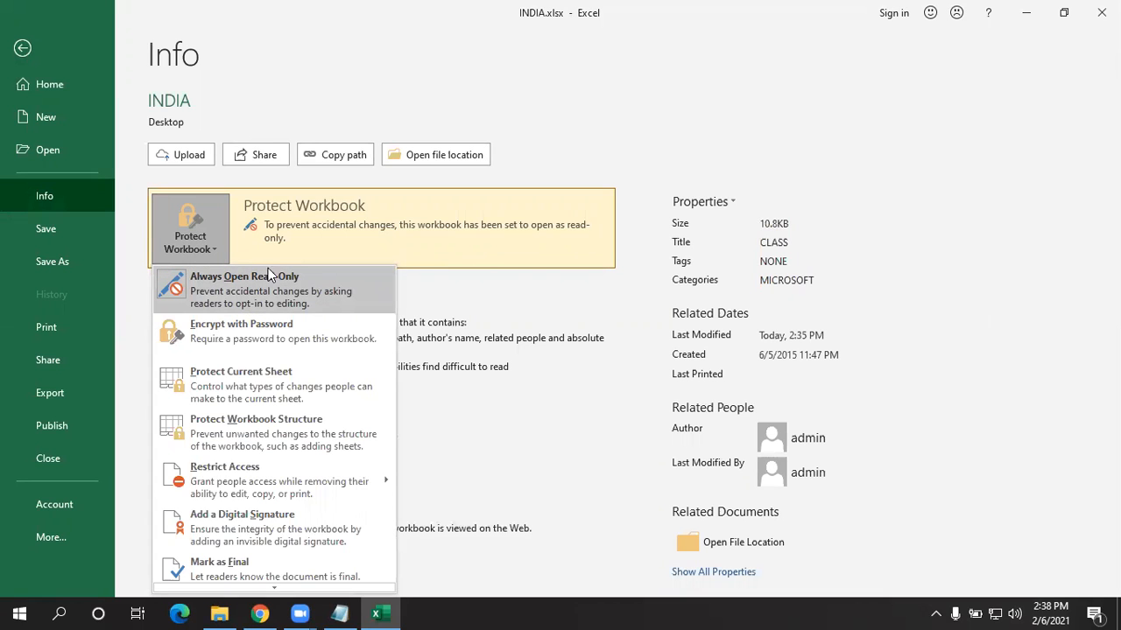
{"action": "left_click", "coordinate": [22, 42]}
{"action": "left_click", "coordinate": [384, 358]}
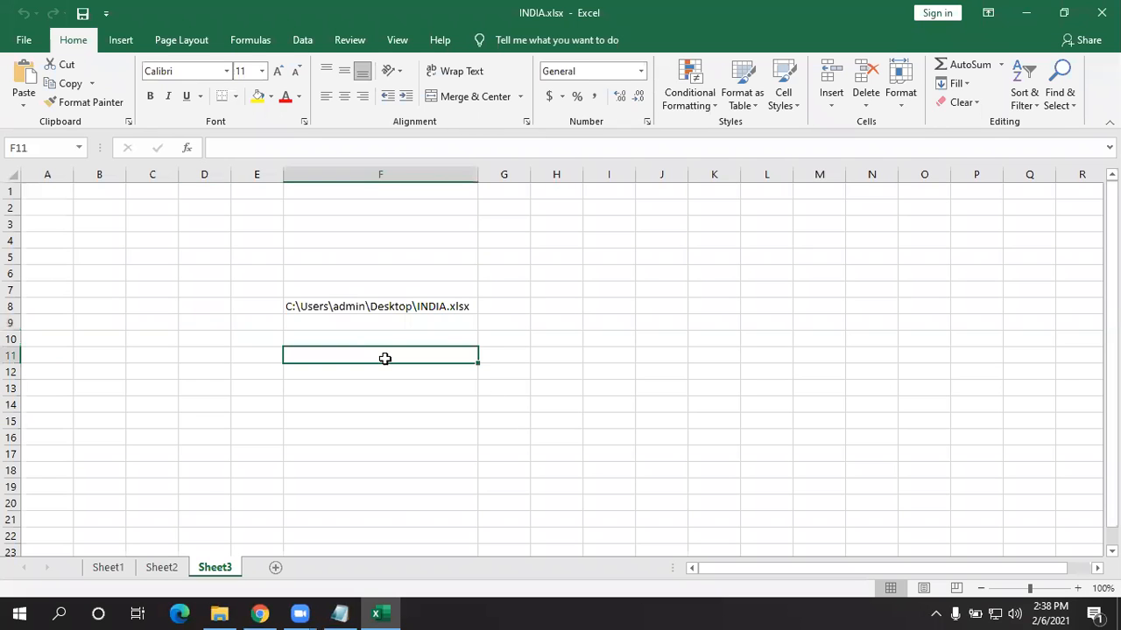
- Enter 'NICT Computer Education' in cell F11 and save the workbook
{"action": "type", "text": "NICT CO"}
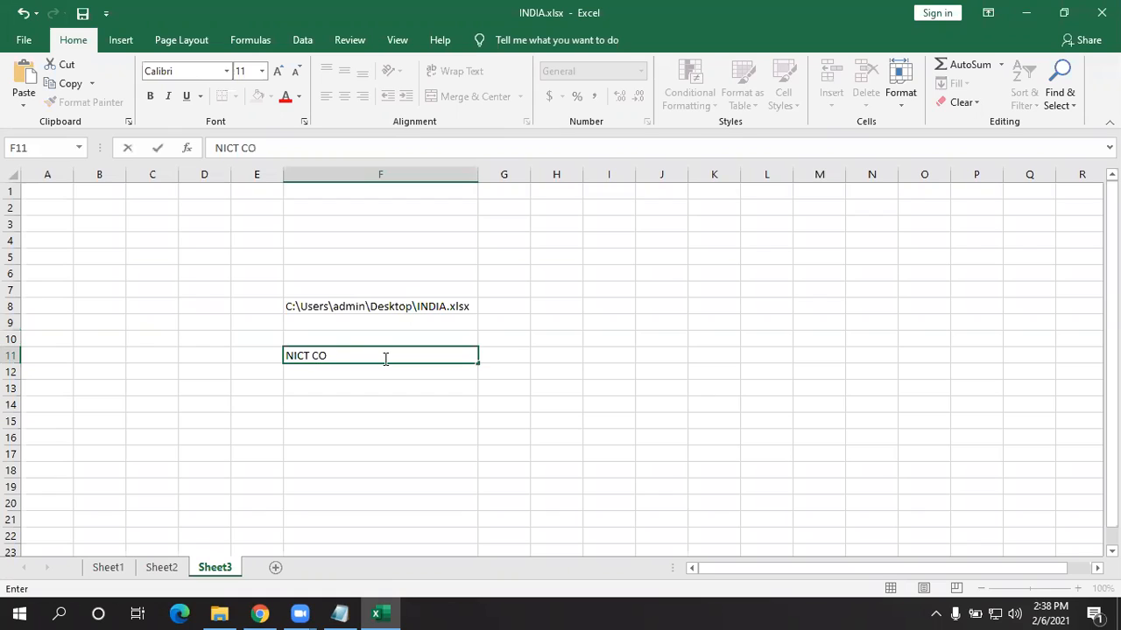
{"action": "key", "text": "BackSpace"}
{"action": "type", "text": "omputer Education"}
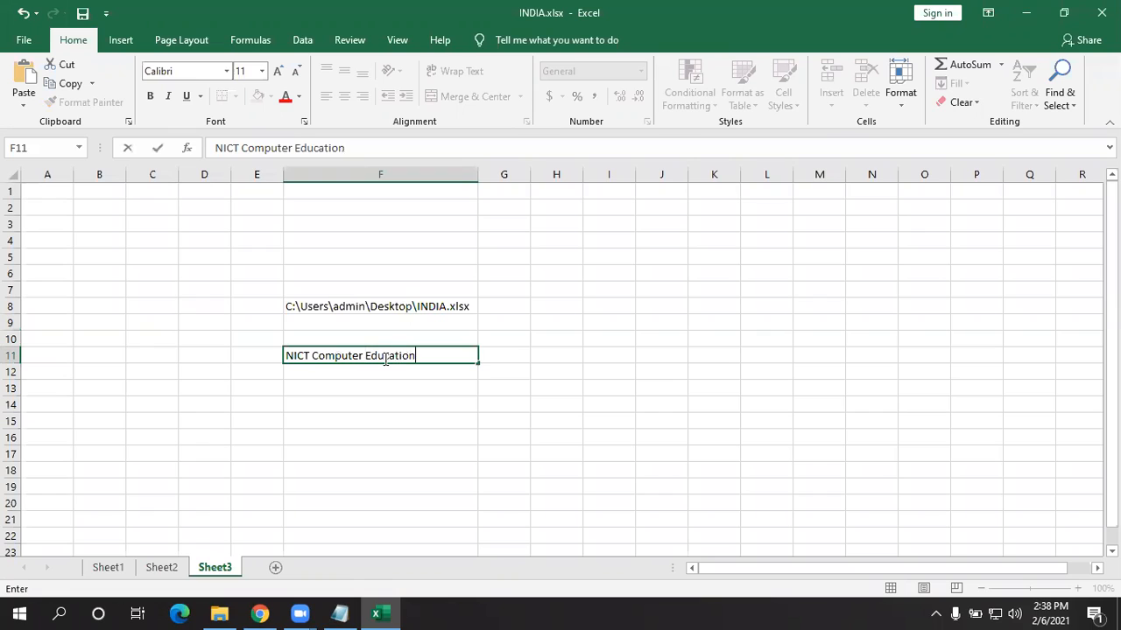
{"action": "key", "text": "Up"}
{"action": "key", "text": "Down"}
{"action": "key", "text": "Down"}
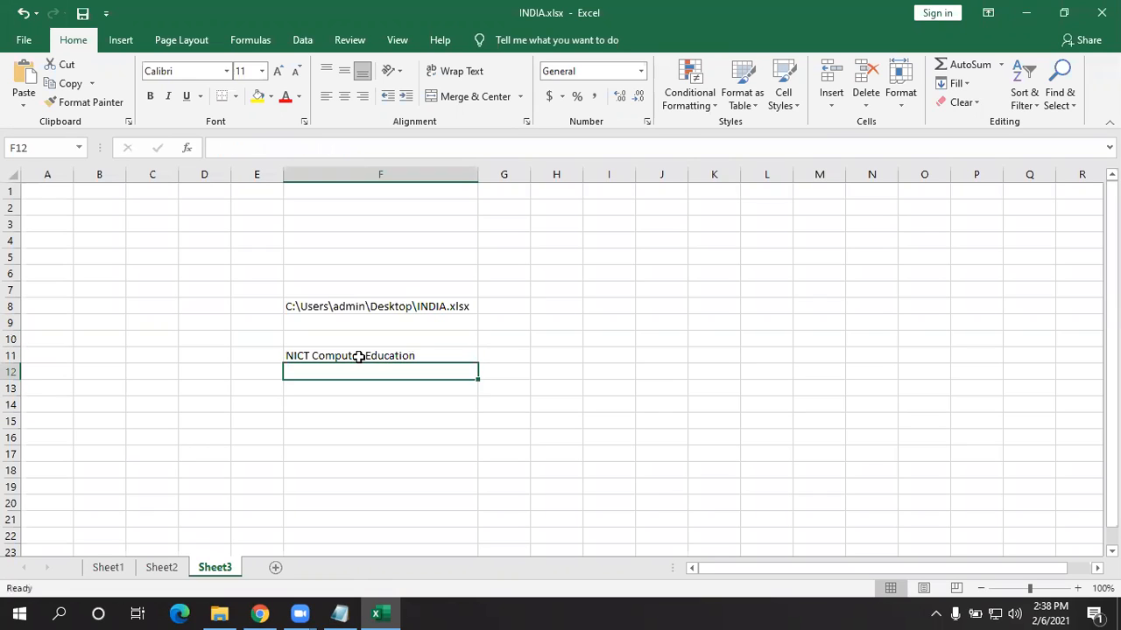
{"action": "key", "text": "Up"}
{"action": "left_click", "coordinate": [83, 14]}
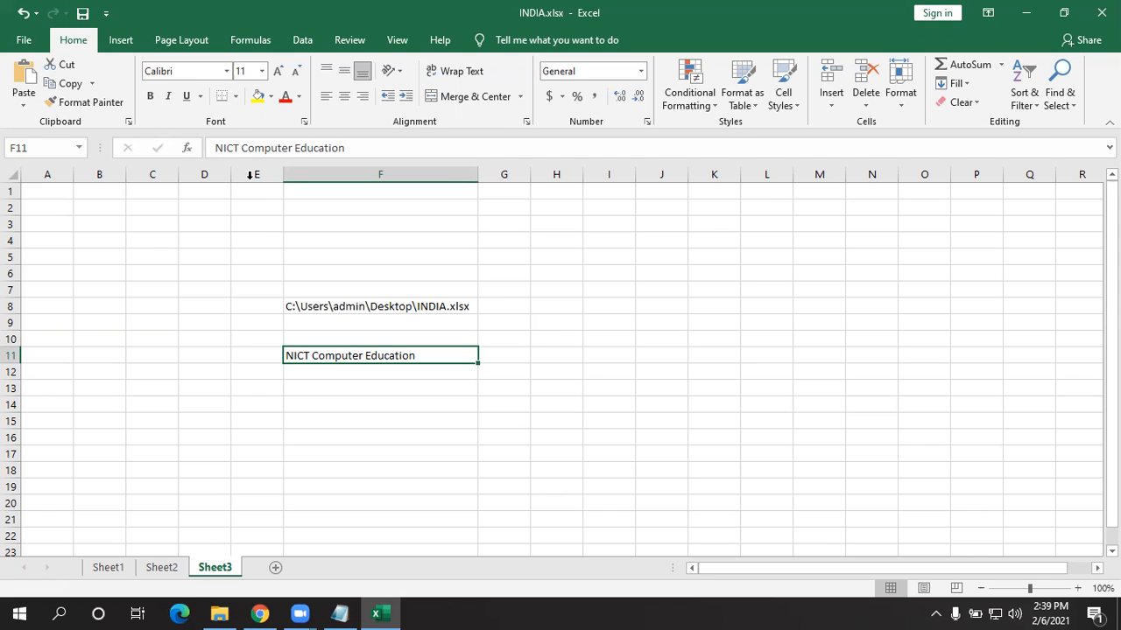
{"action": "left_click", "coordinate": [20, 38]}
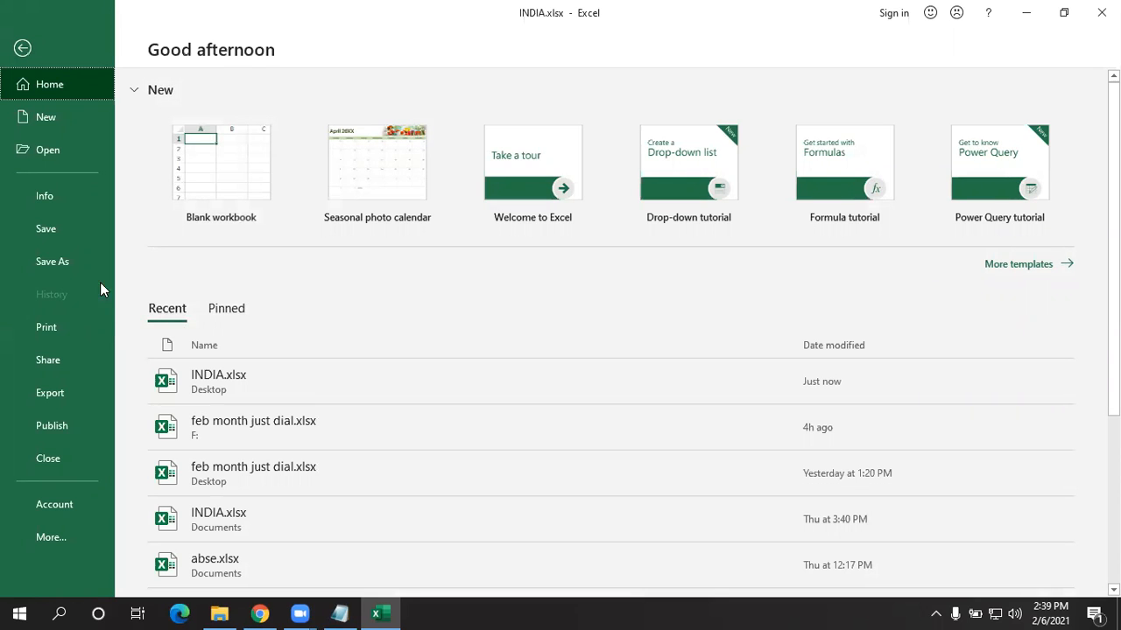
- Turn off Always Open Read-Only for INDIA.xlsx under Protect Workbook and save
{"action": "left_click", "coordinate": [56, 203]}
{"action": "left_click", "coordinate": [185, 238]}
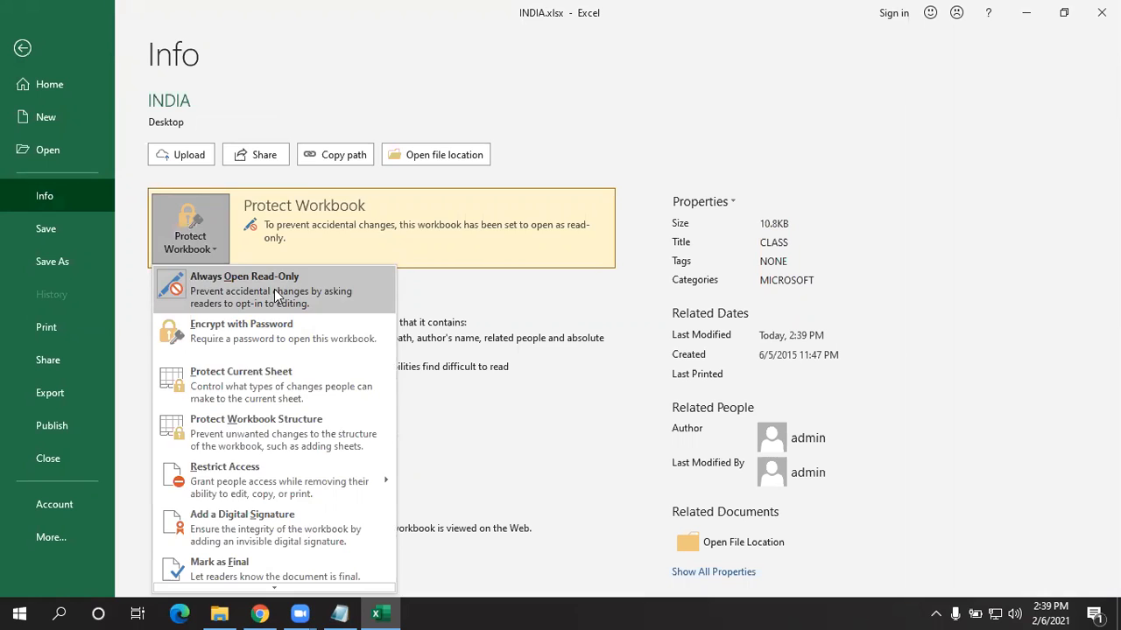
{"action": "left_click", "coordinate": [274, 296]}
{"action": "left_click", "coordinate": [44, 229]}
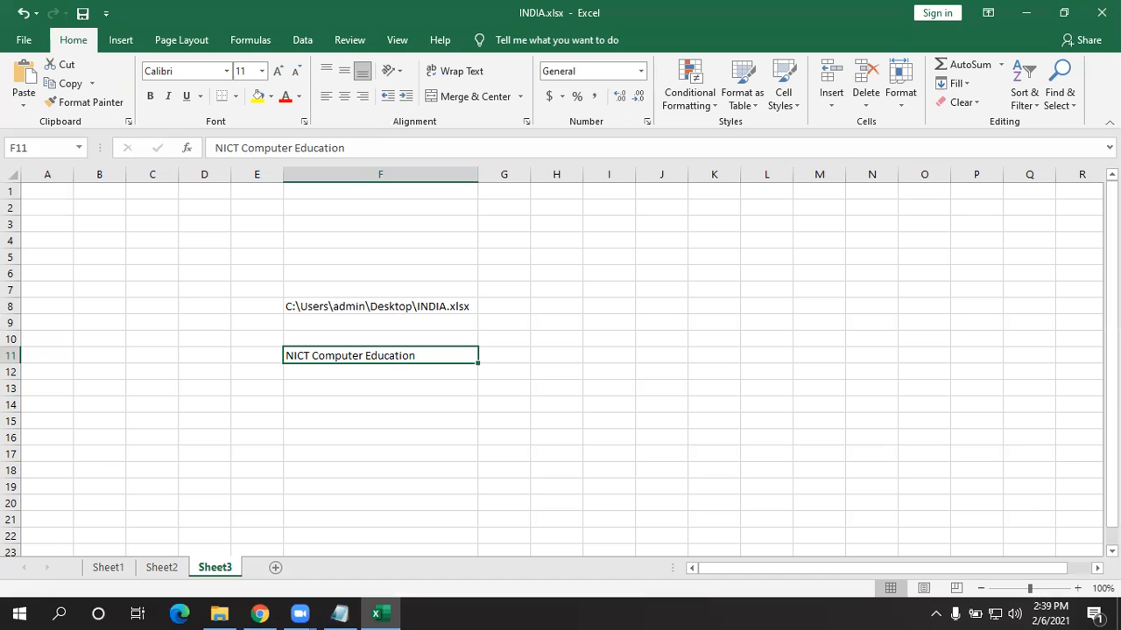
- Close Excel and reopen INDIA.xlsx from the desktop to confirm it opens editable
{"action": "left_click", "coordinate": [1102, 12]}
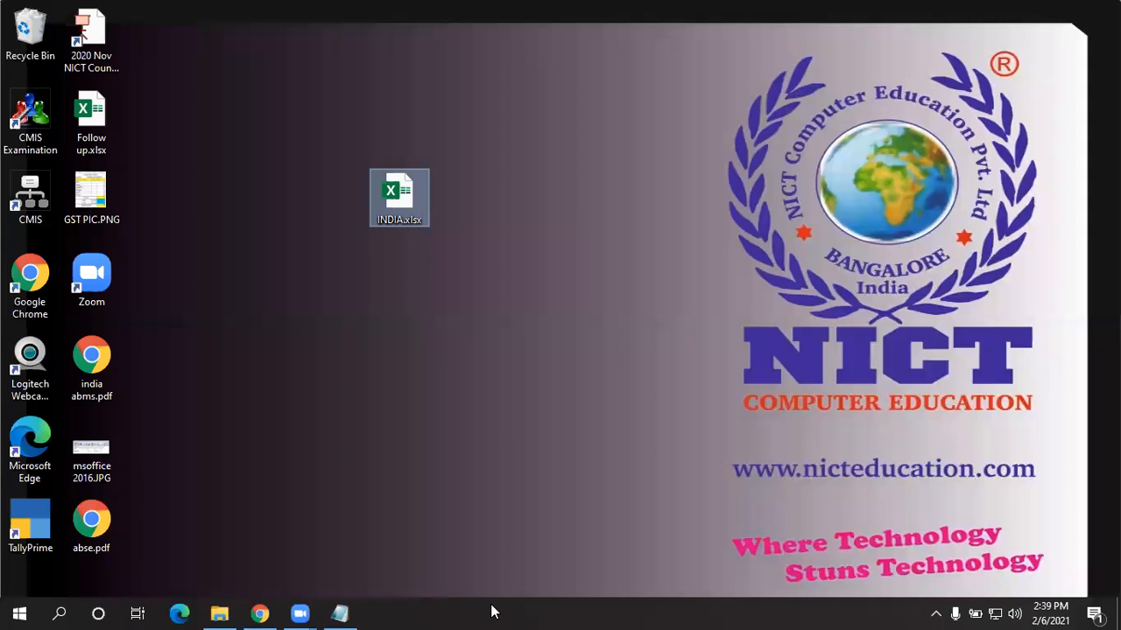
{"action": "left_click", "coordinate": [491, 612]}
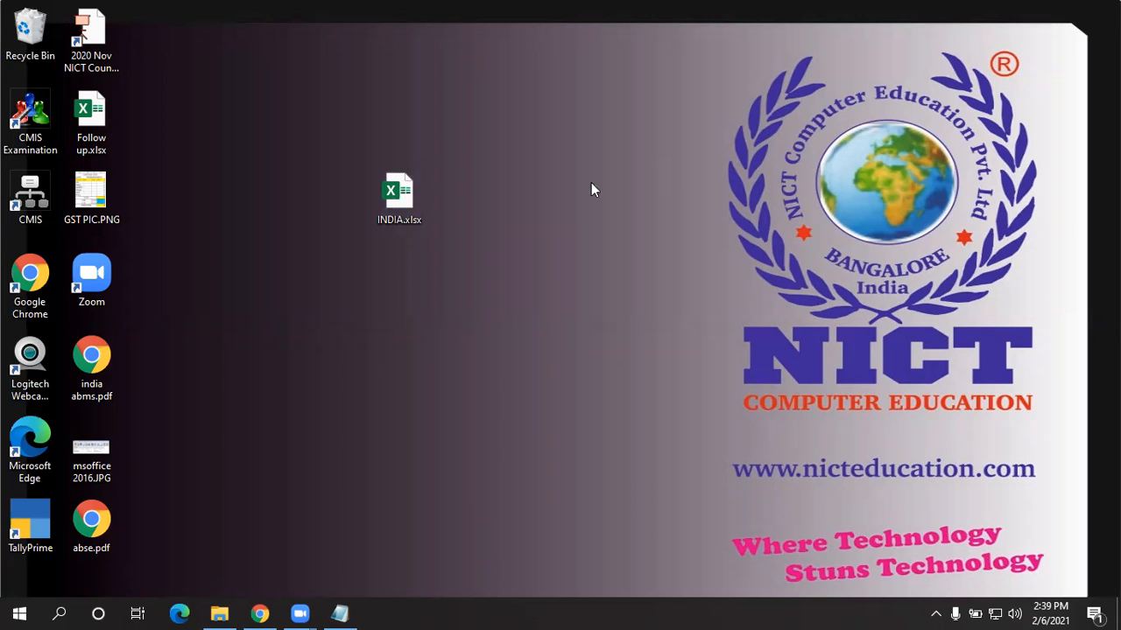
{"action": "double_click", "coordinate": [402, 205]}
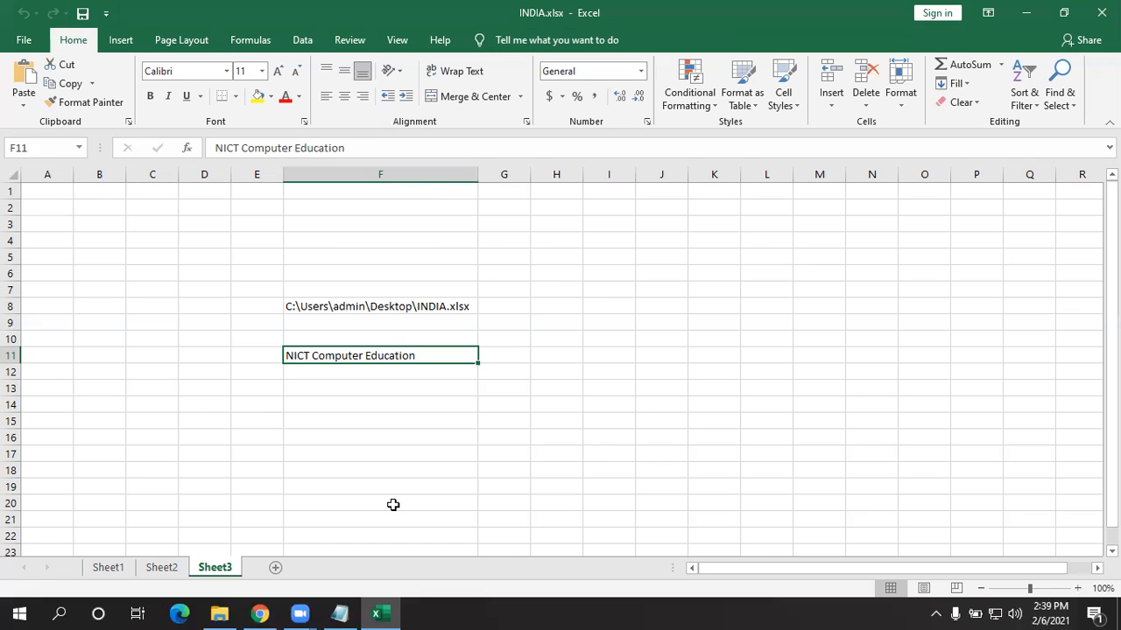
{"action": "left_click", "coordinate": [473, 334]}
{"action": "left_click", "coordinate": [462, 387]}
{"action": "left_click", "coordinate": [23, 41]}
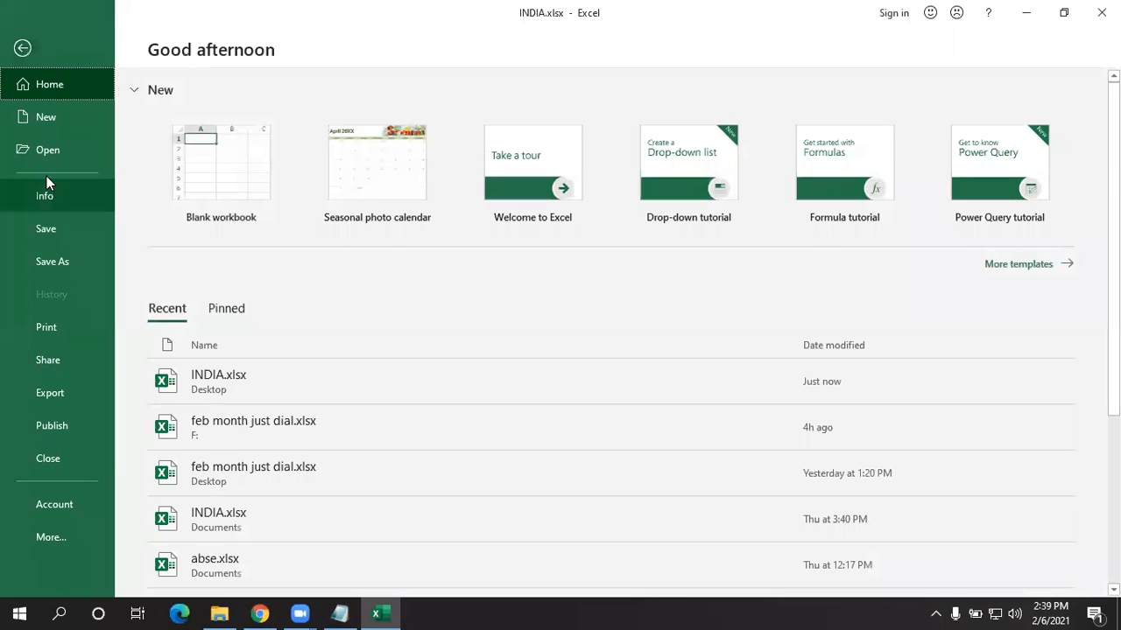
{"action": "left_click", "coordinate": [19, 48]}
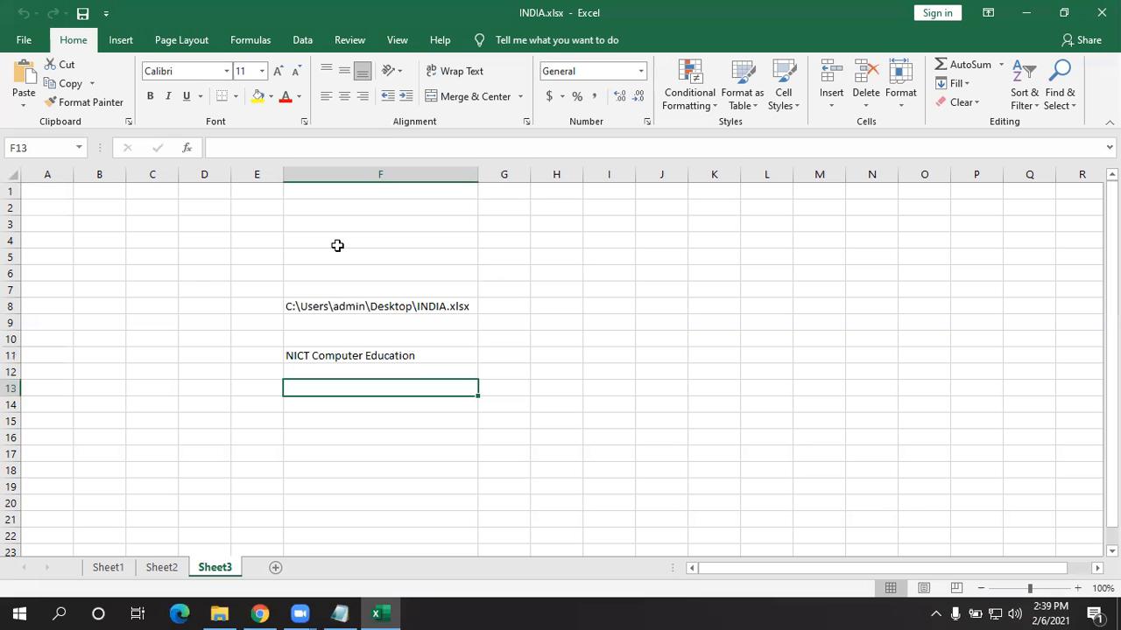
{"action": "left_click", "coordinate": [24, 40]}
{"action": "left_click", "coordinate": [60, 196]}
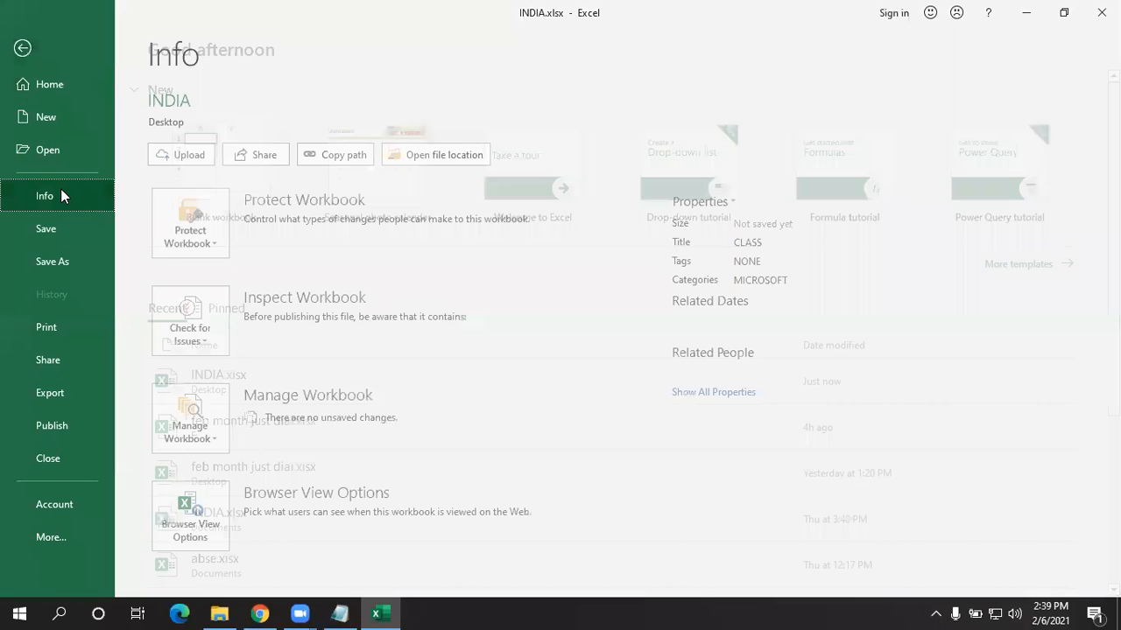
{"action": "left_click", "coordinate": [217, 238]}
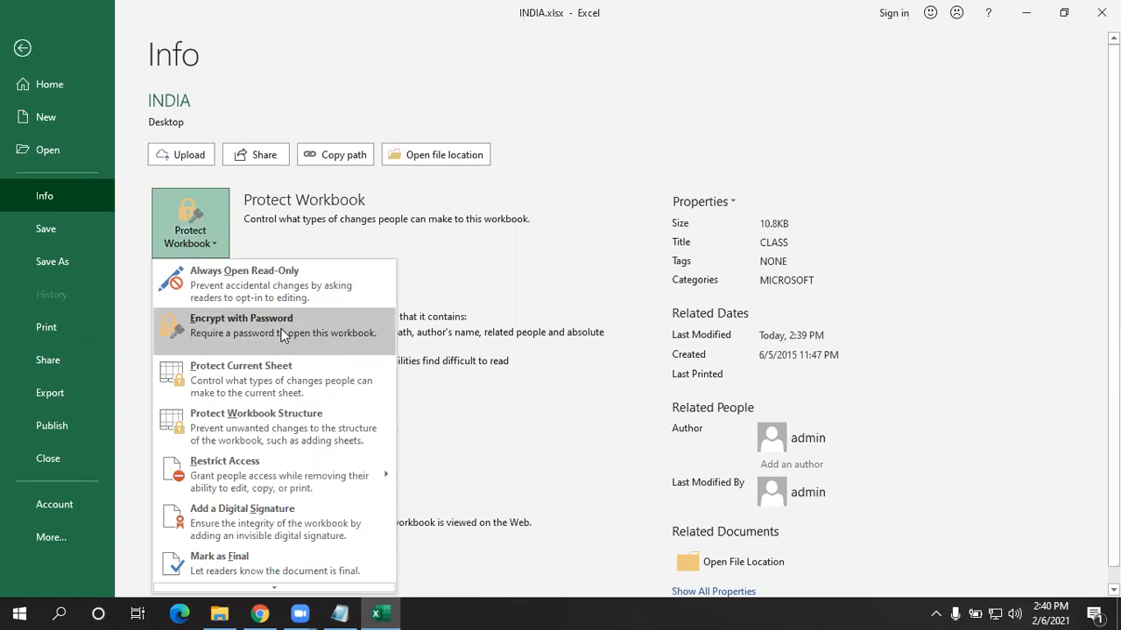
{"action": "left_click", "coordinate": [23, 49]}
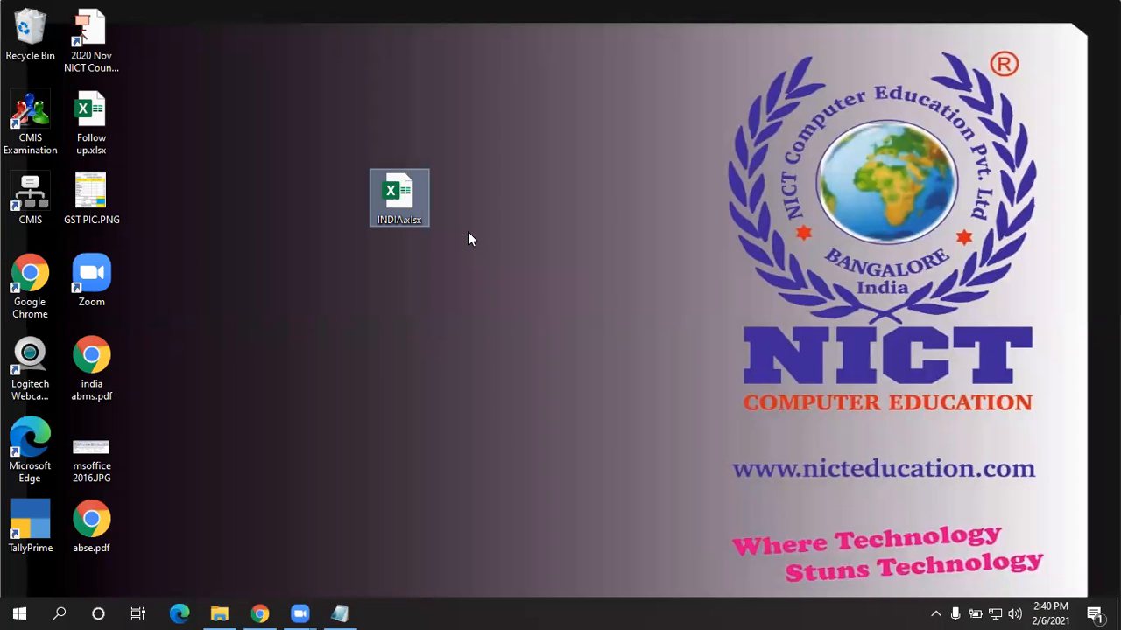
{"action": "double_click", "coordinate": [400, 192]}
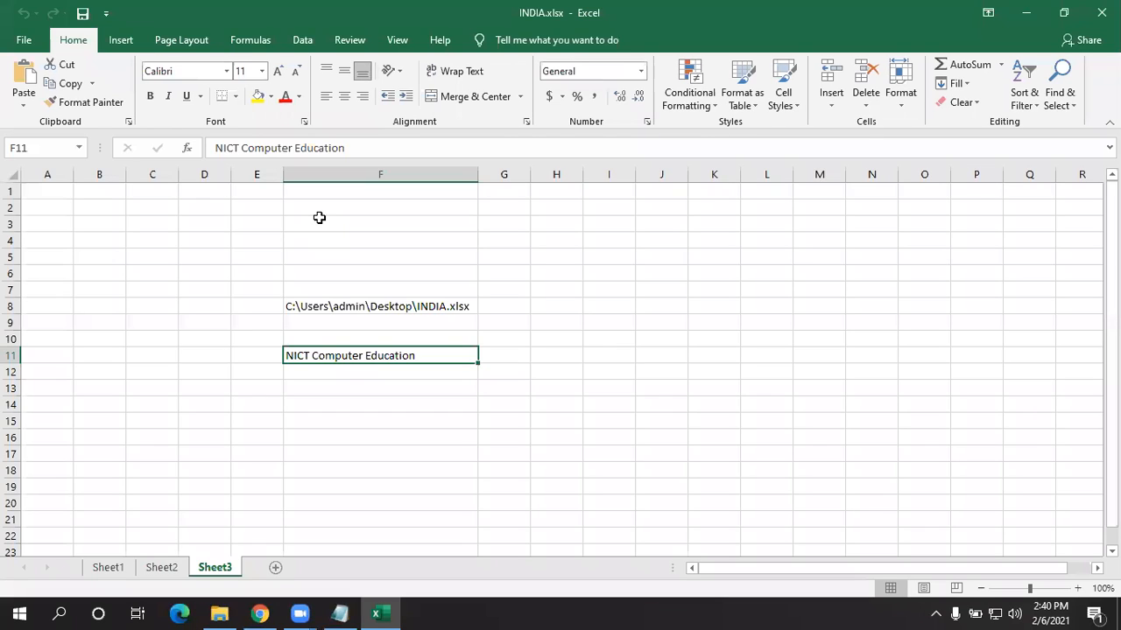
- Encrypt INDIA.xlsx with a password via Protect Workbook, entering it and confirming it
{"action": "left_click", "coordinate": [21, 41]}
{"action": "left_click", "coordinate": [73, 189]}
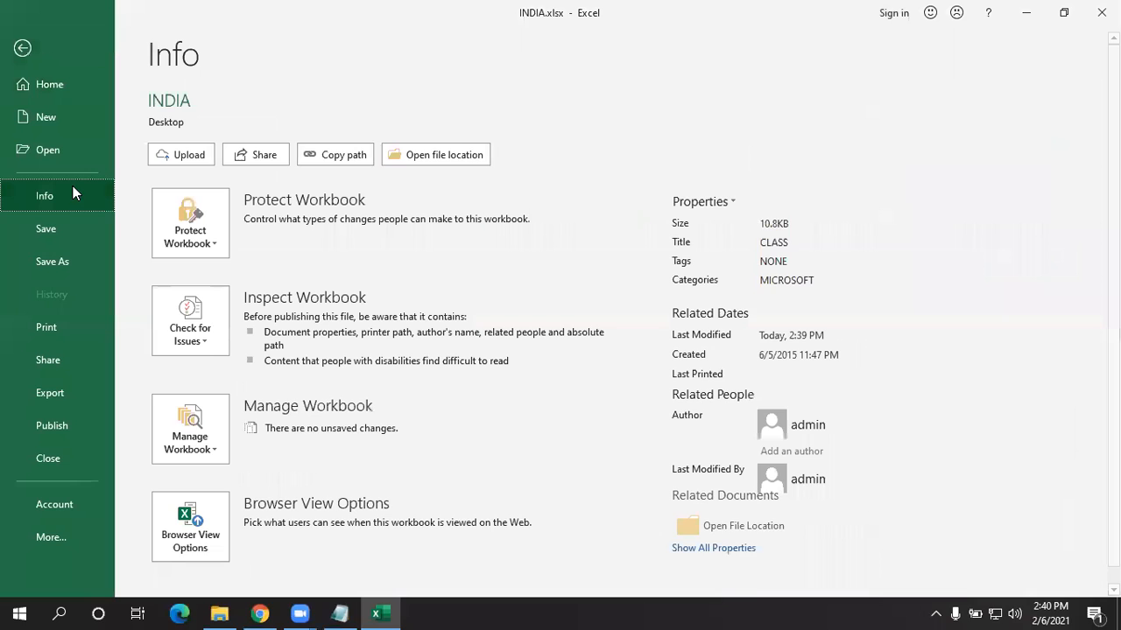
{"action": "left_click", "coordinate": [201, 218]}
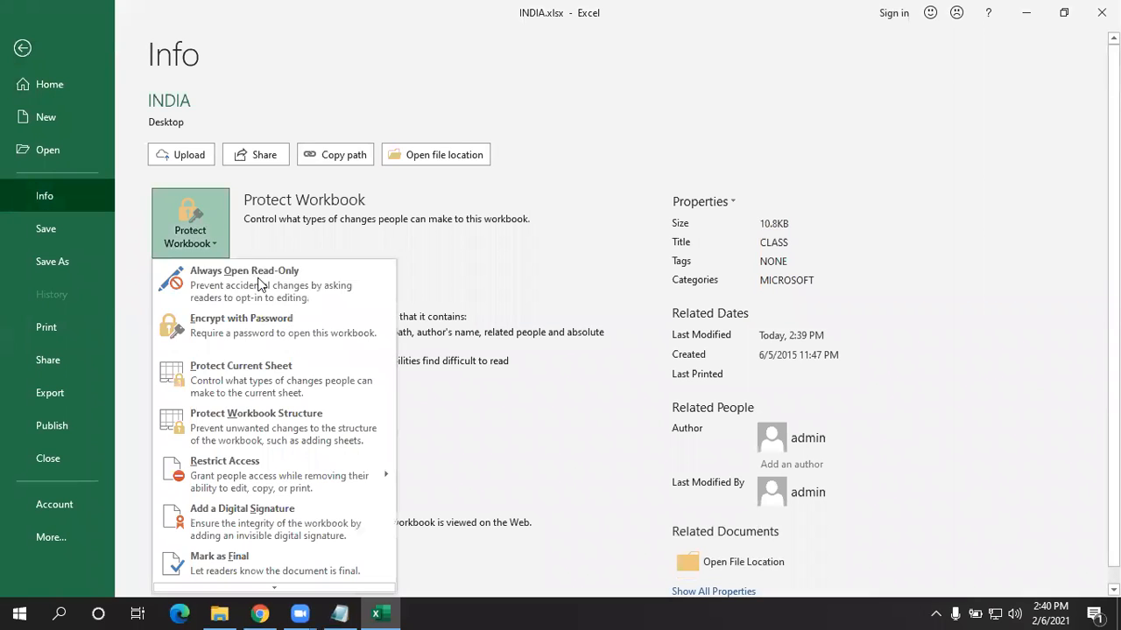
{"action": "left_click", "coordinate": [263, 333]}
{"action": "type", "text": "123"}
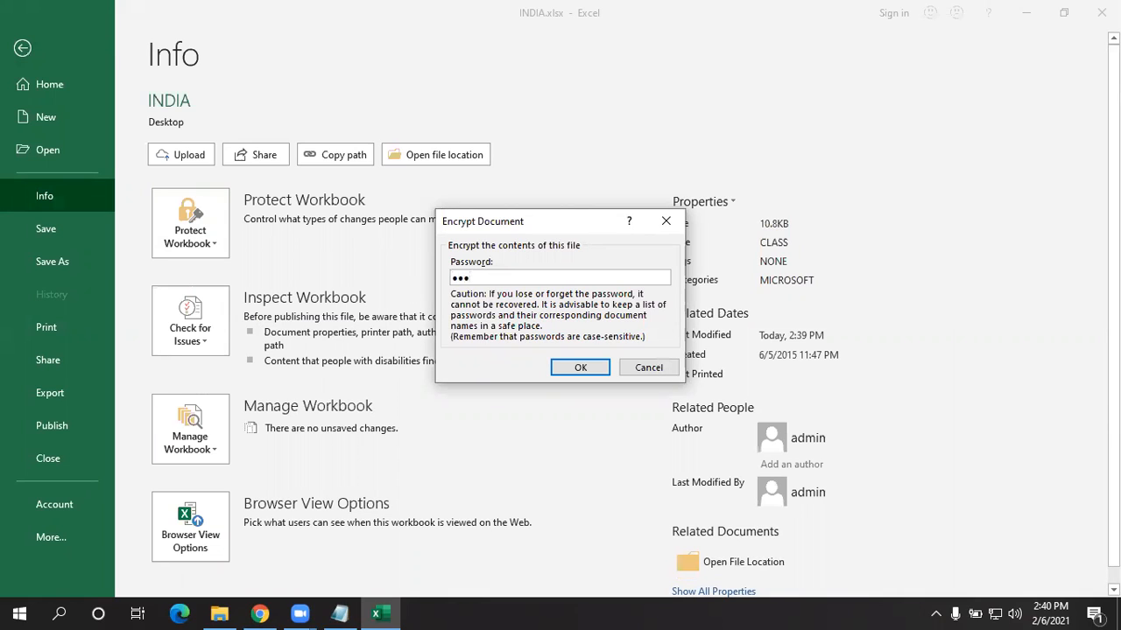
{"action": "left_click", "coordinate": [580, 369]}
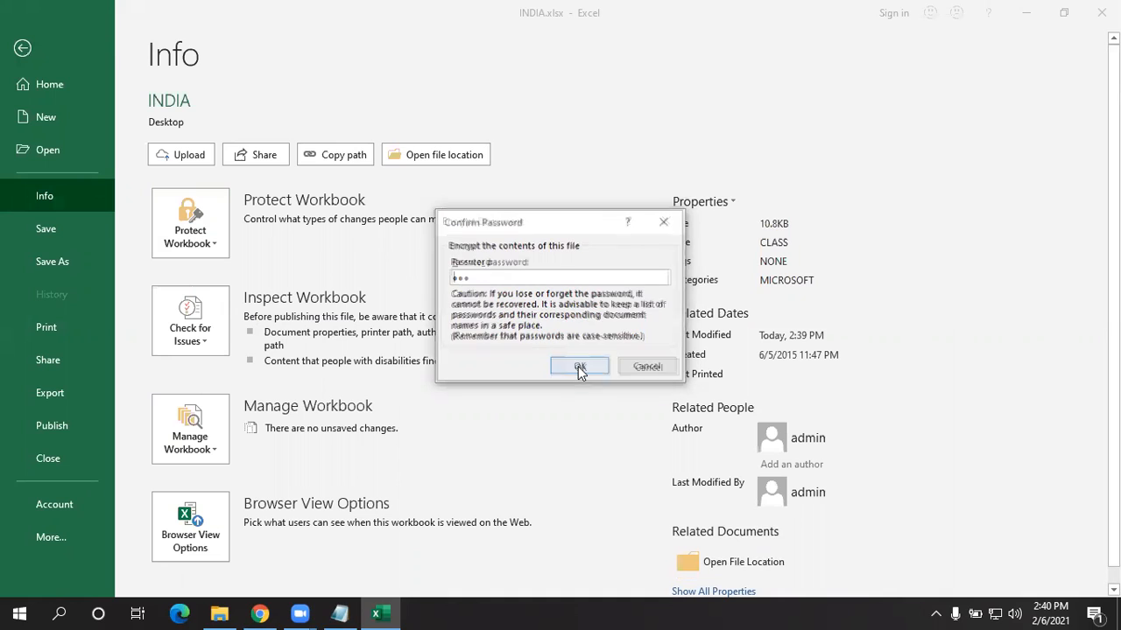
{"action": "type", "text": "123"}
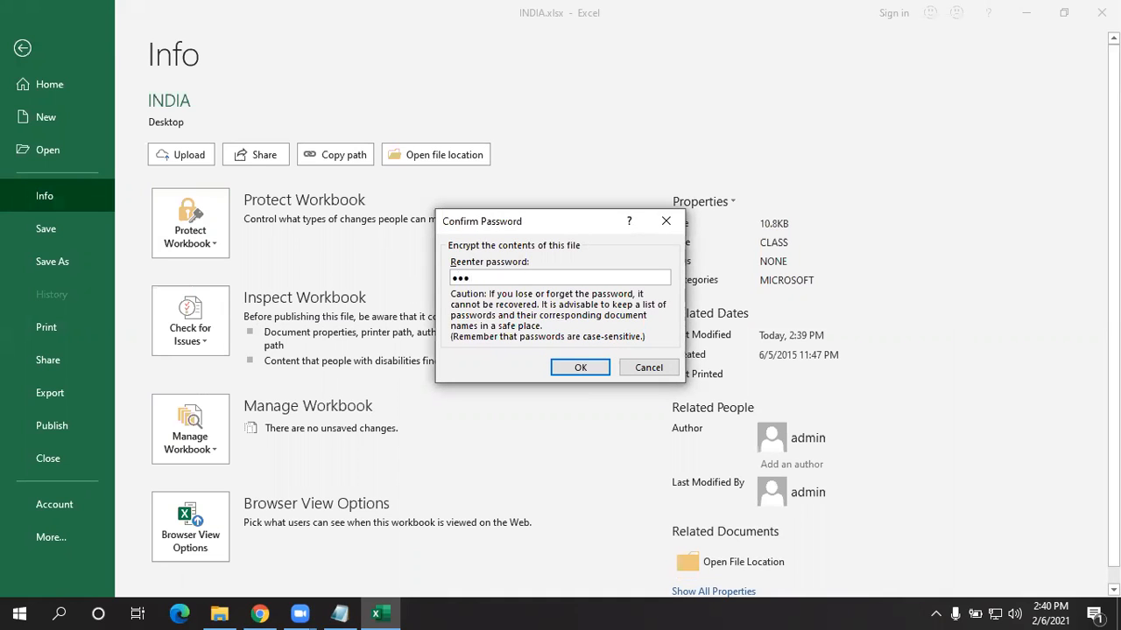
{"action": "left_click", "coordinate": [580, 366]}
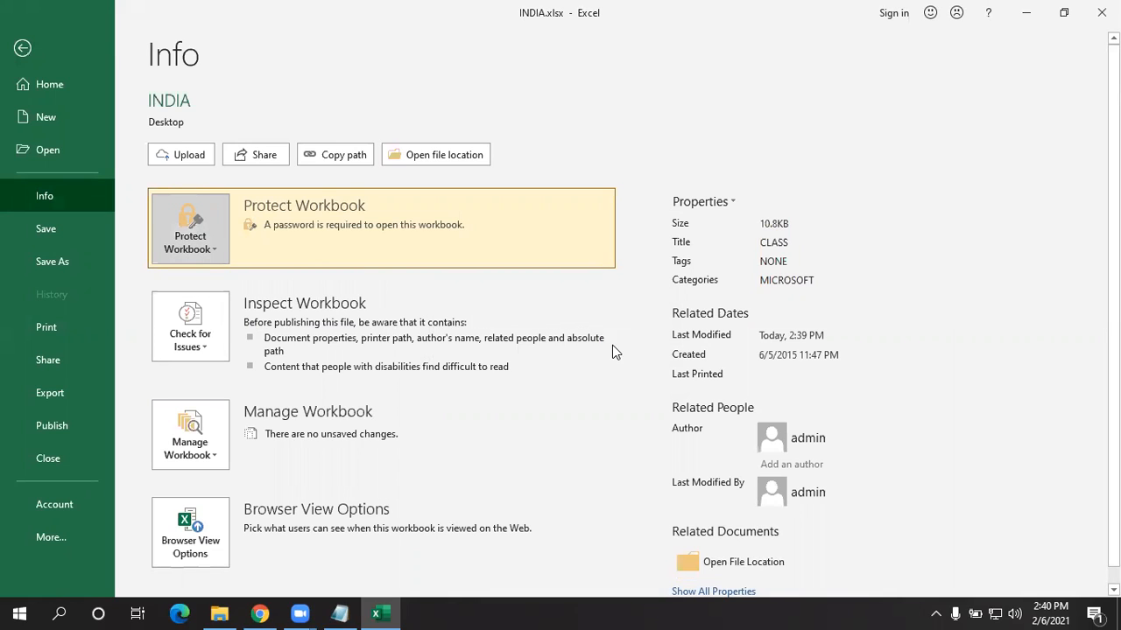
- Save the encrypted workbook, then reopen INDIA.xlsx from the desktop by entering its password
{"action": "left_click", "coordinate": [35, 228]}
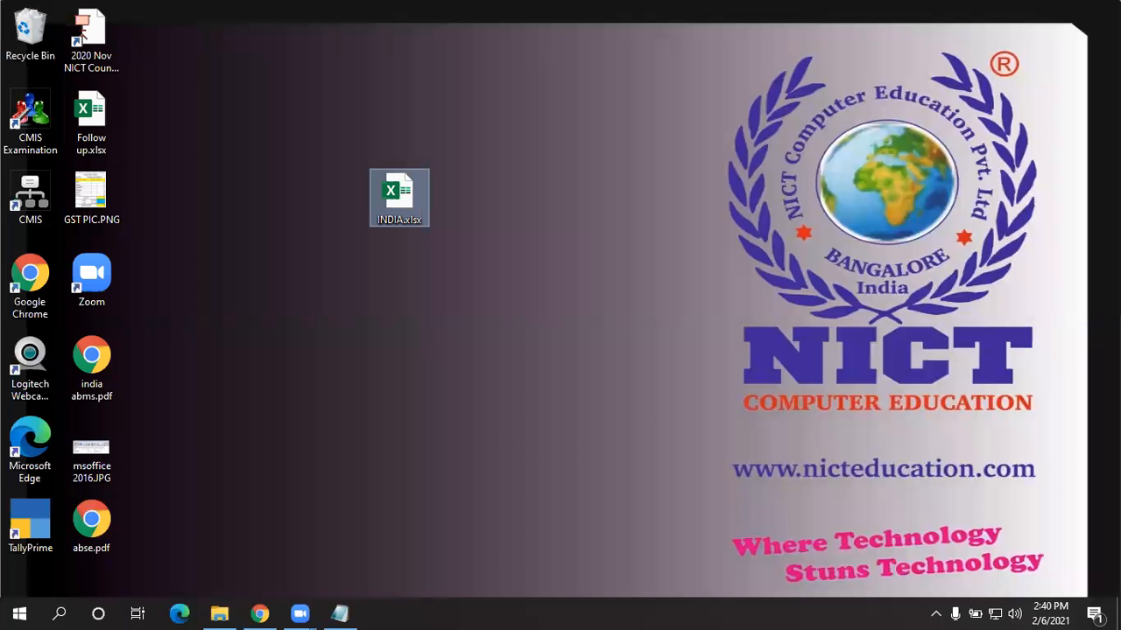
{"action": "double_click", "coordinate": [399, 207]}
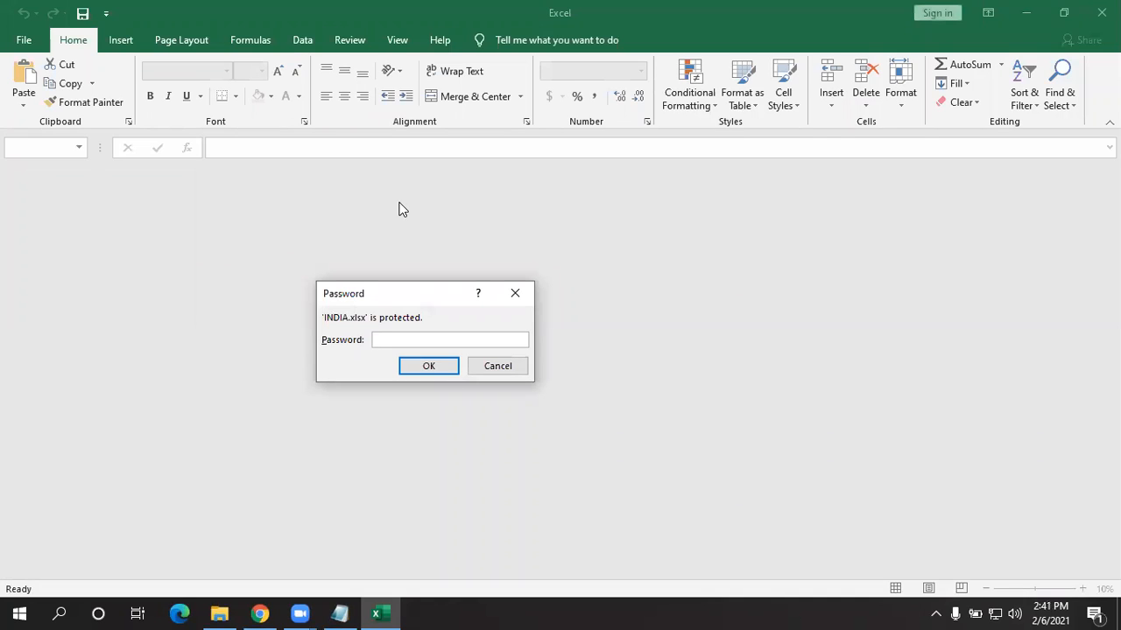
{"action": "type", "text": "123"}
{"action": "key", "text": "Return"}
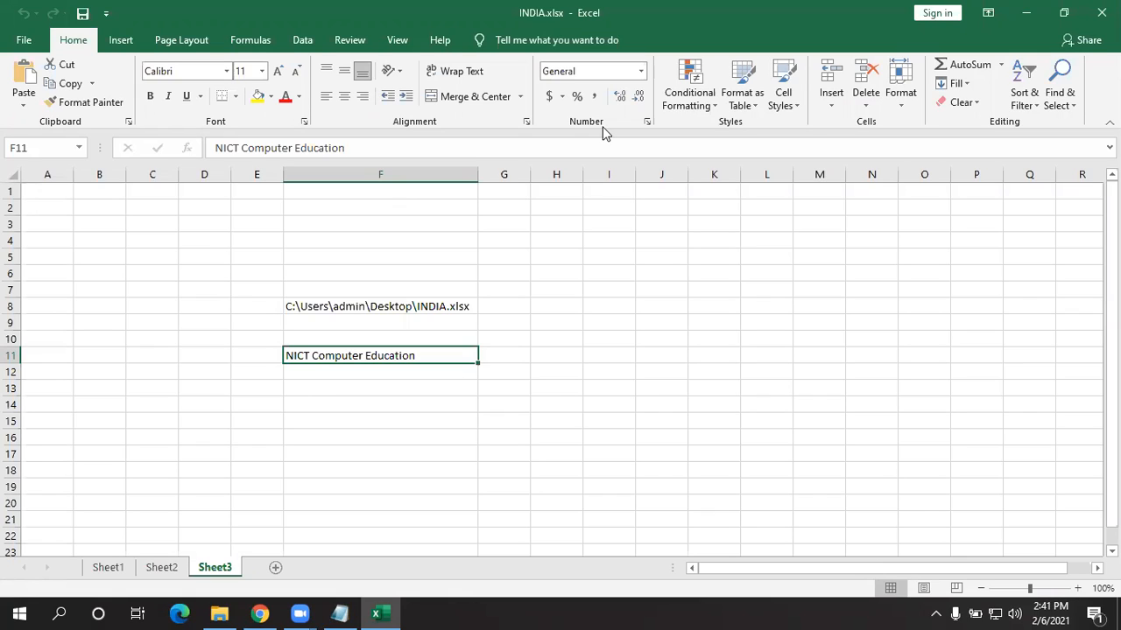
{"action": "left_click", "coordinate": [23, 40]}
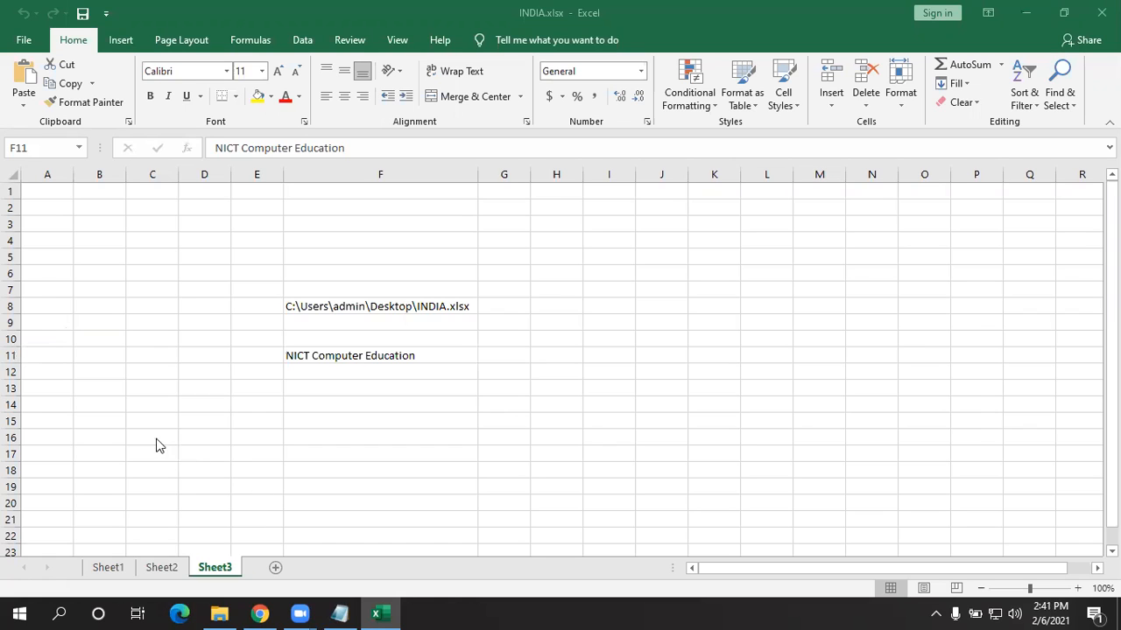
- Open Encrypt with Password for INDIA.xlsx and delete the existing password
{"action": "key", "text": "Escape"}
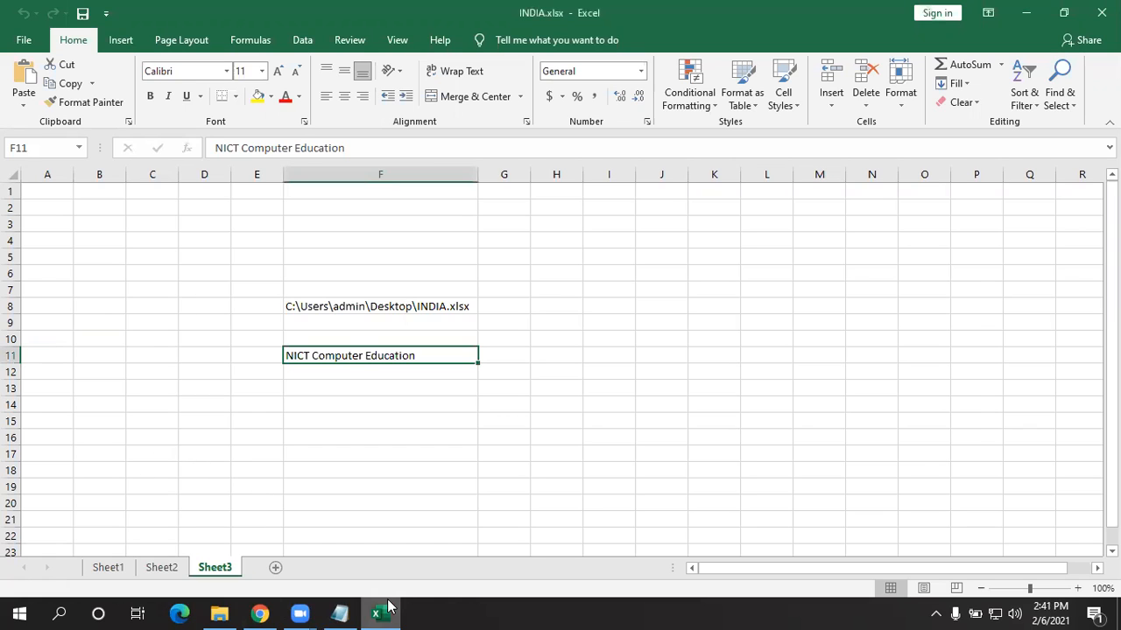
{"action": "left_click", "coordinate": [23, 41]}
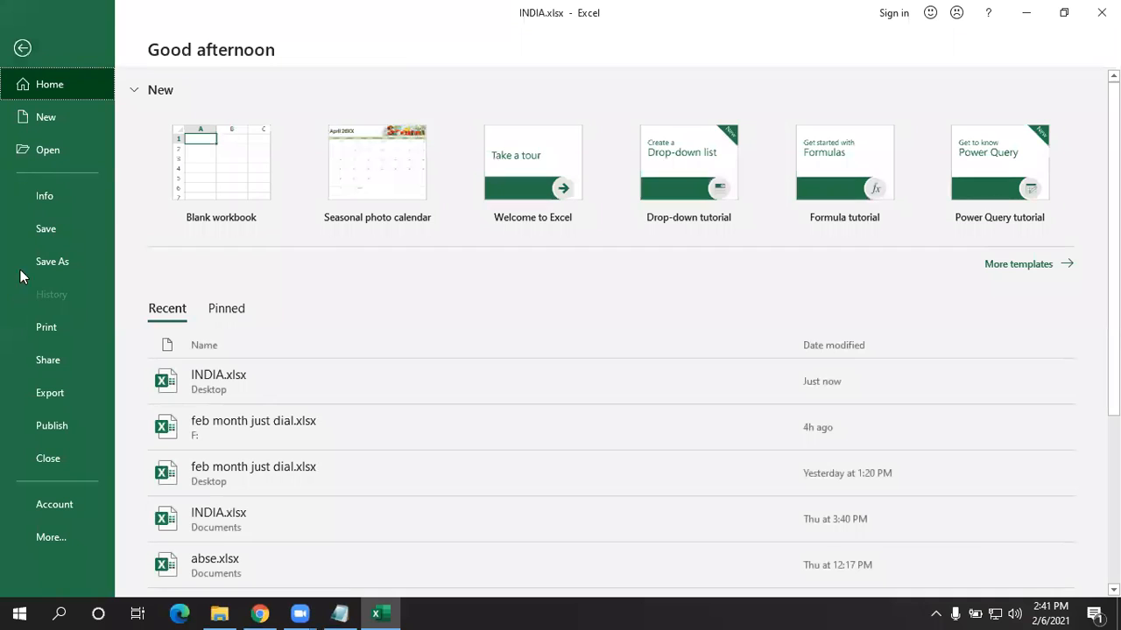
{"action": "left_click", "coordinate": [43, 193]}
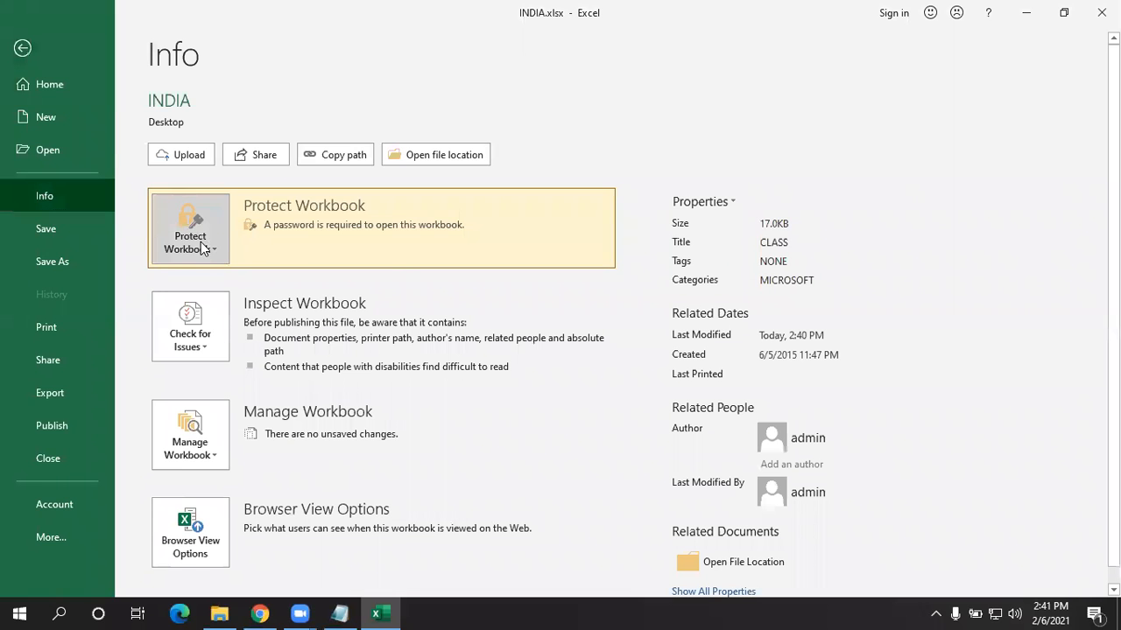
{"action": "left_click", "coordinate": [202, 249]}
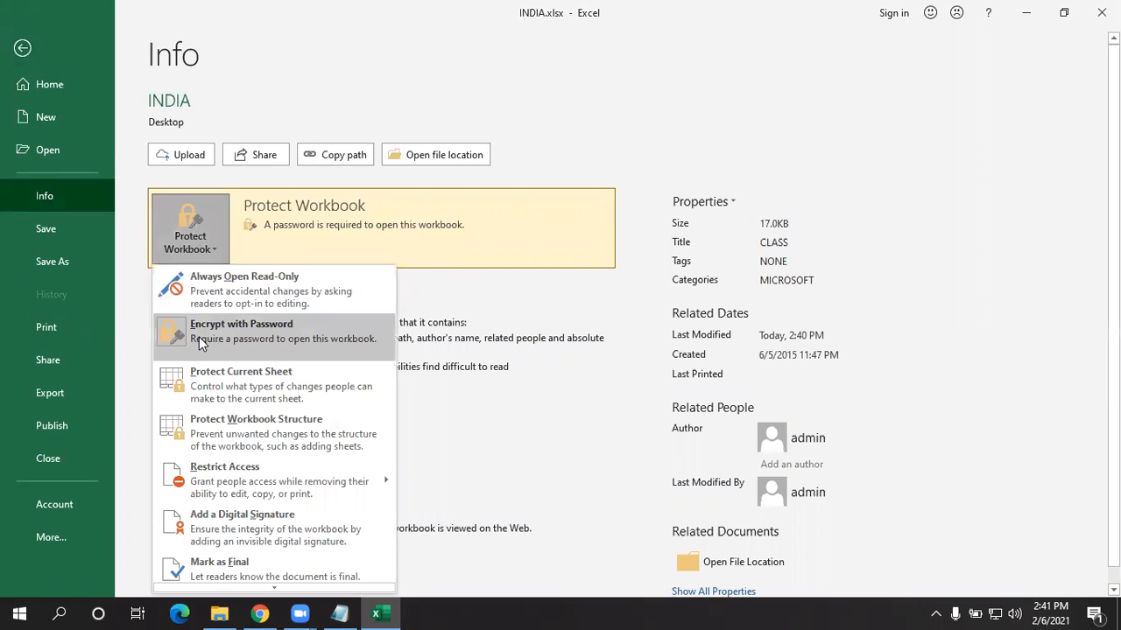
{"action": "left_click", "coordinate": [282, 338]}
{"action": "type", "text": "123"}
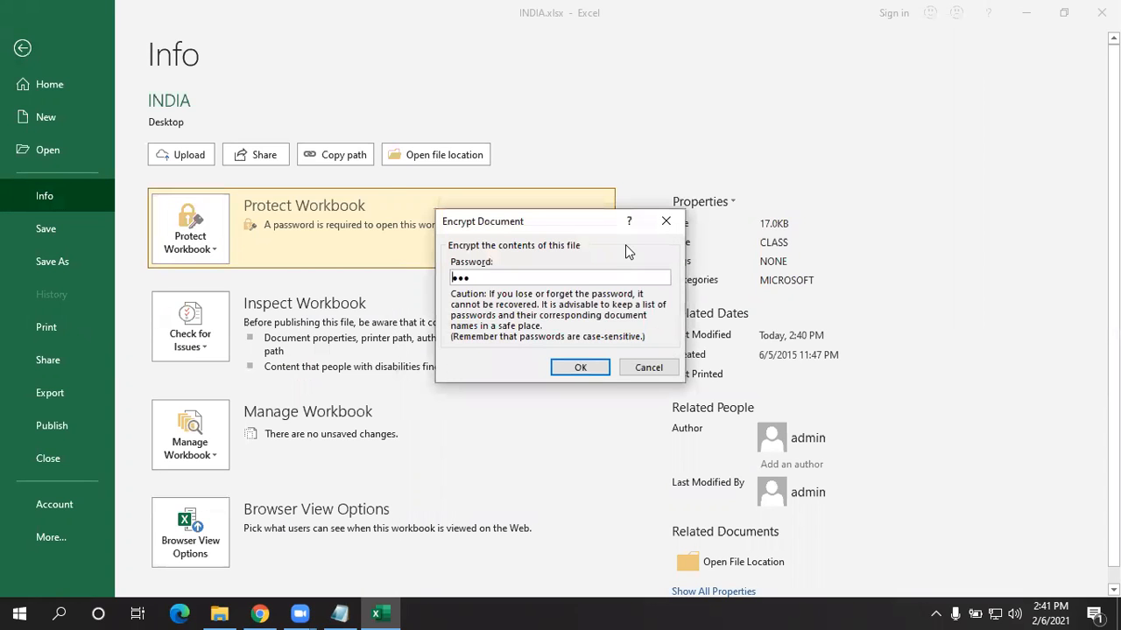
{"action": "left_click", "coordinate": [488, 279]}
{"action": "left_click_drag", "start_coordinate": [488, 280], "coordinate": [343, 271]}
{"action": "key", "text": "BackSpace"}
- Enter a new open password and confirm it by re-entering it
{"action": "type", "text": "123"}
{"action": "key", "text": "Return"}
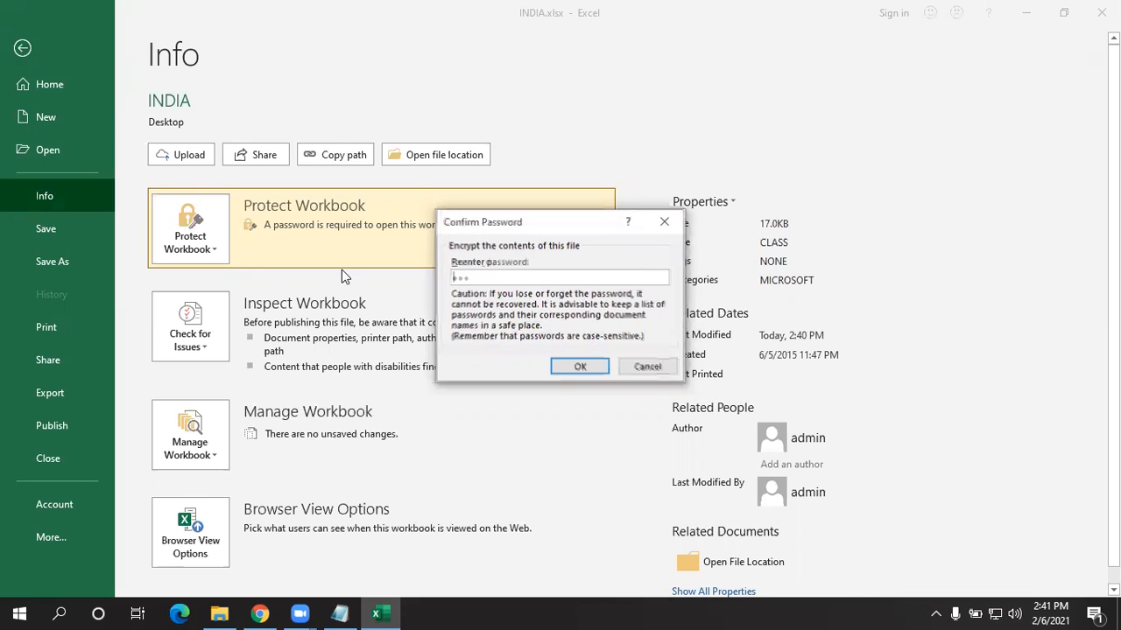
{"action": "type", "text": "123"}
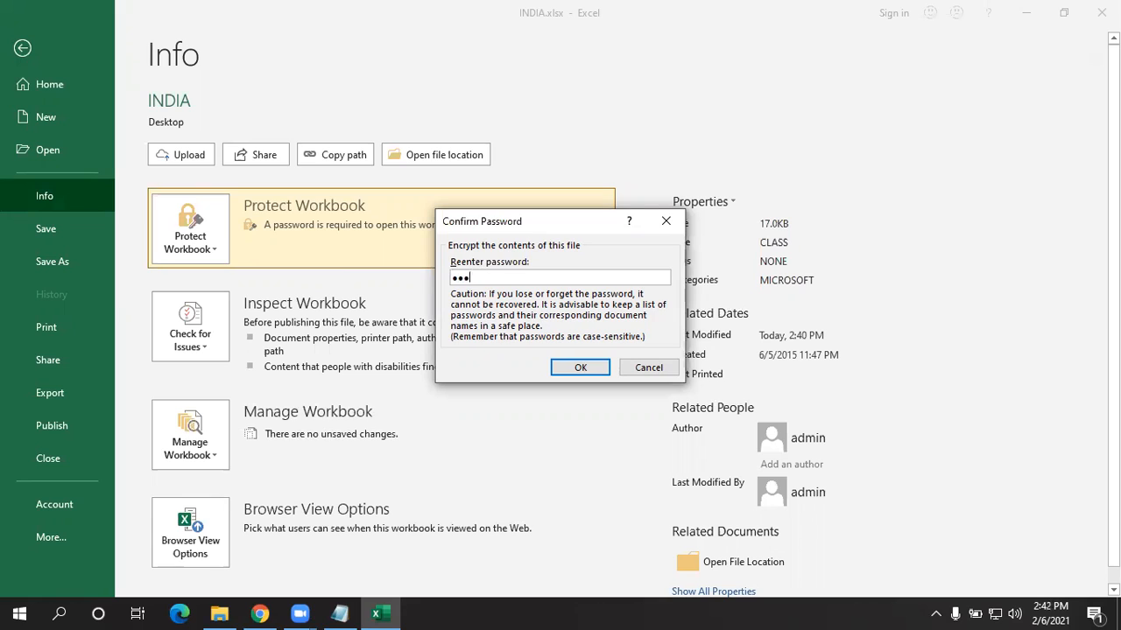
{"action": "key", "text": "Return"}
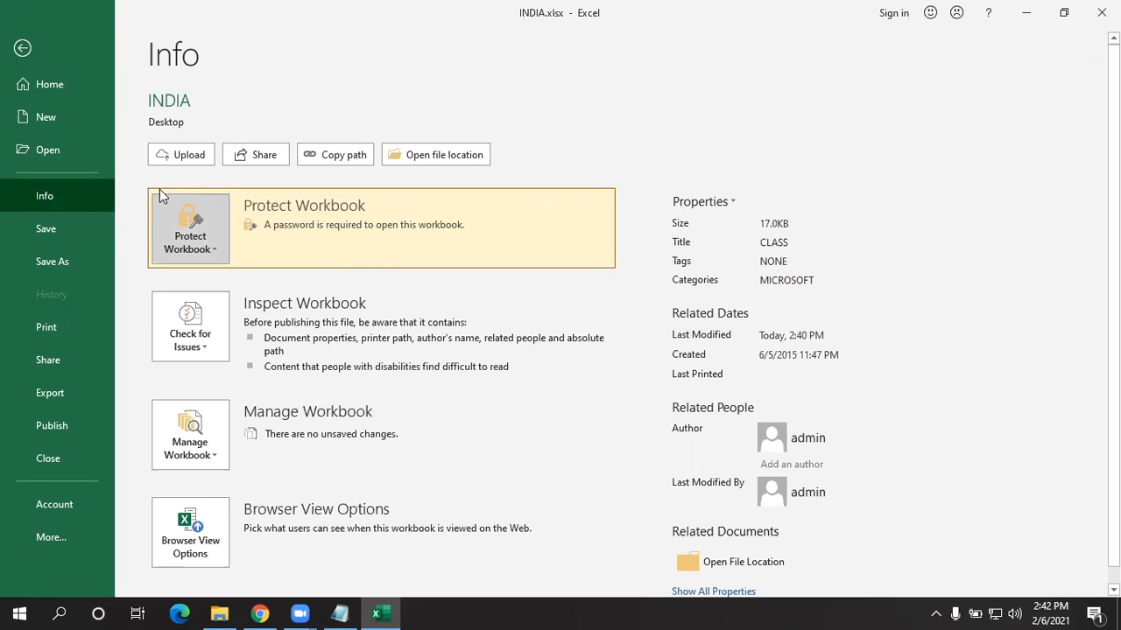
- Save INDIA.xlsx, close Excel, and reopen it from the desktop with the new password
{"action": "left_click", "coordinate": [78, 231]}
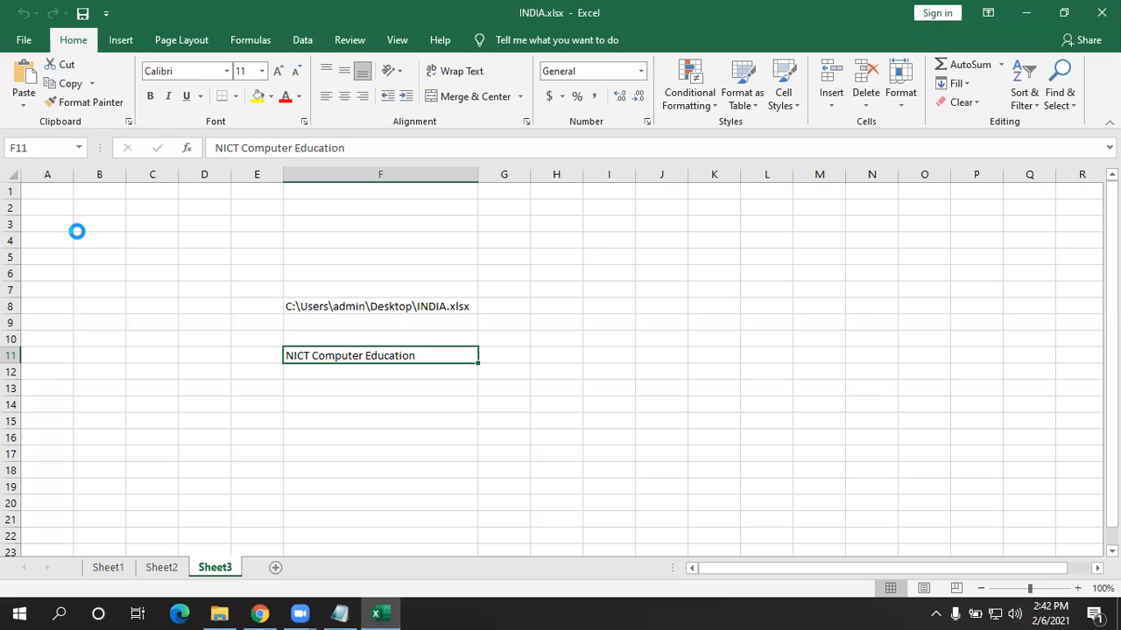
{"action": "left_click", "coordinate": [1101, 12]}
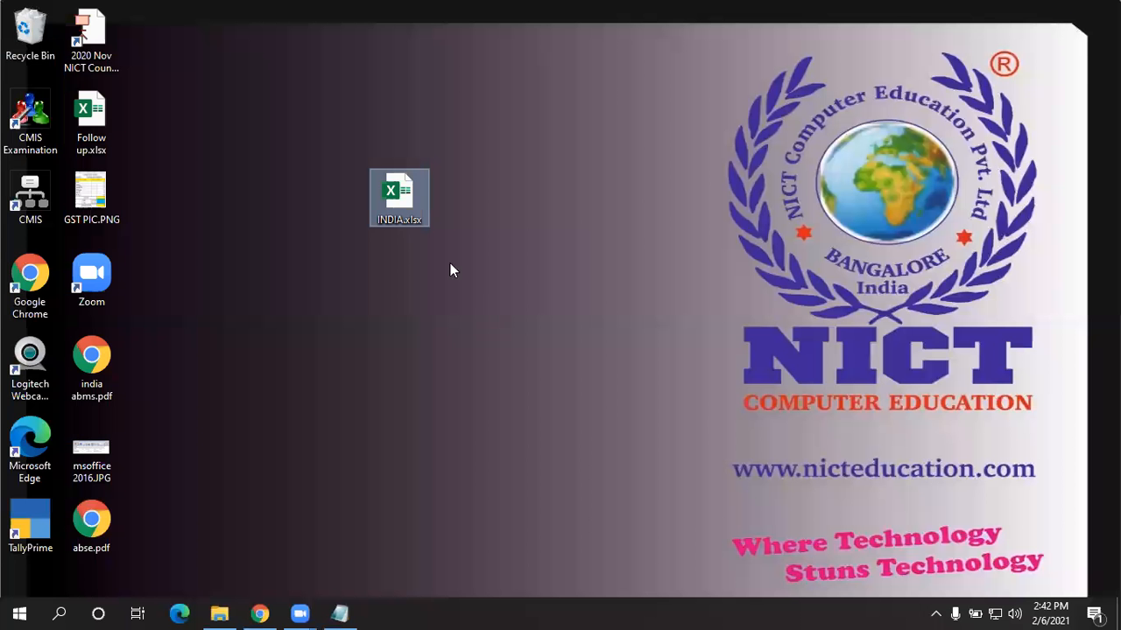
{"action": "double_click", "coordinate": [399, 194]}
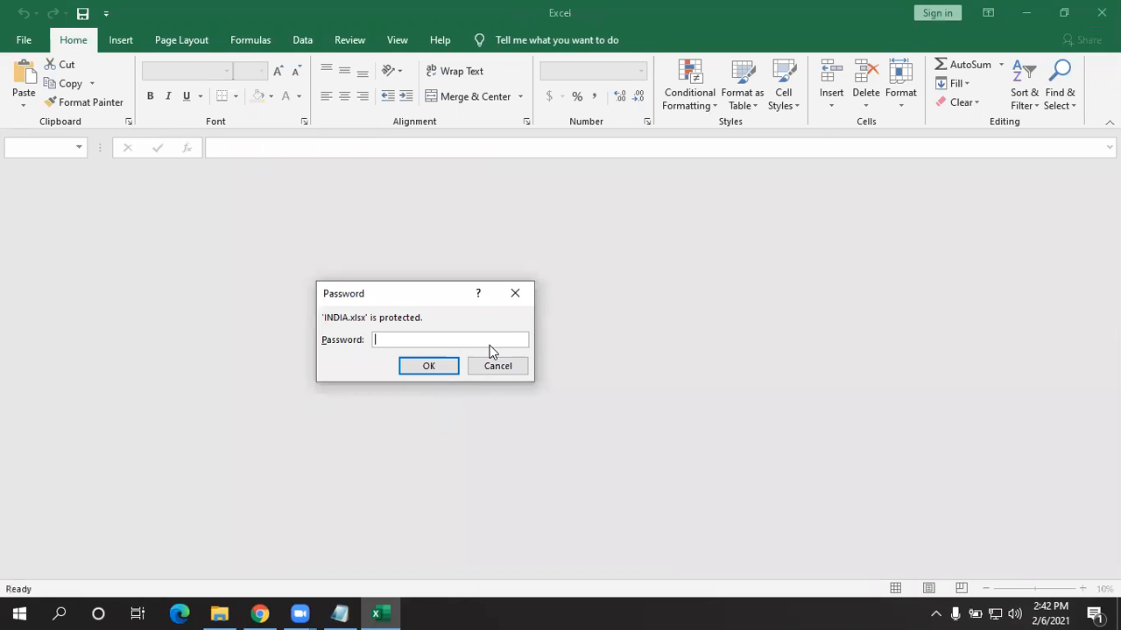
{"action": "type", "text": "123"}
{"action": "key", "text": "Return"}
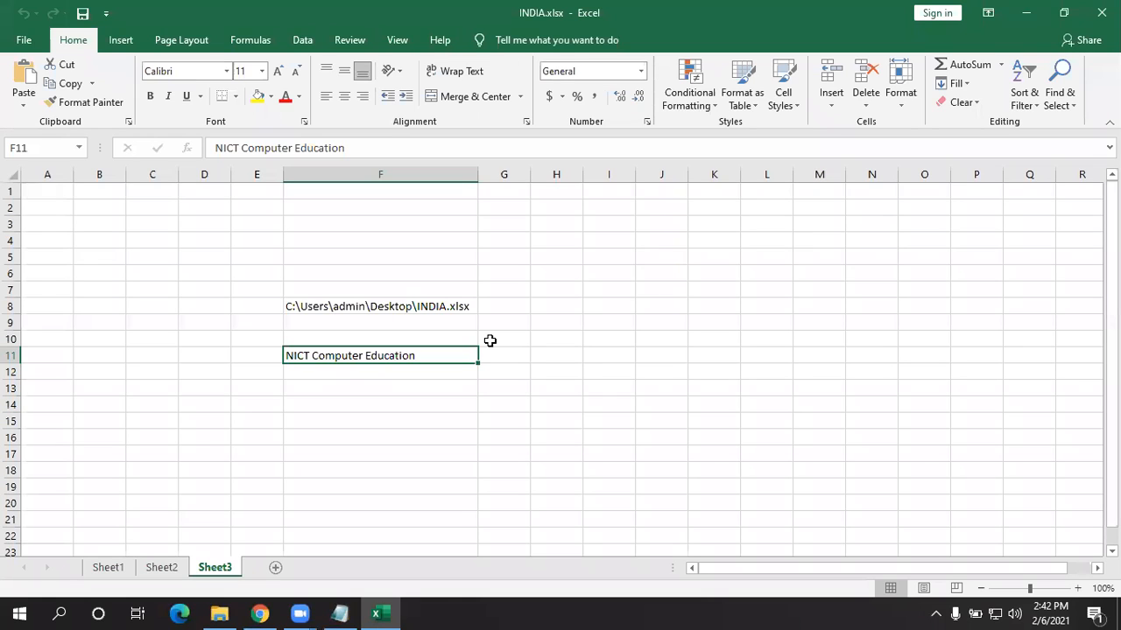
- Clear the password in Encrypt with Password and save INDIA.xlsx unencrypted
{"action": "left_click", "coordinate": [24, 39]}
{"action": "left_click", "coordinate": [62, 197]}
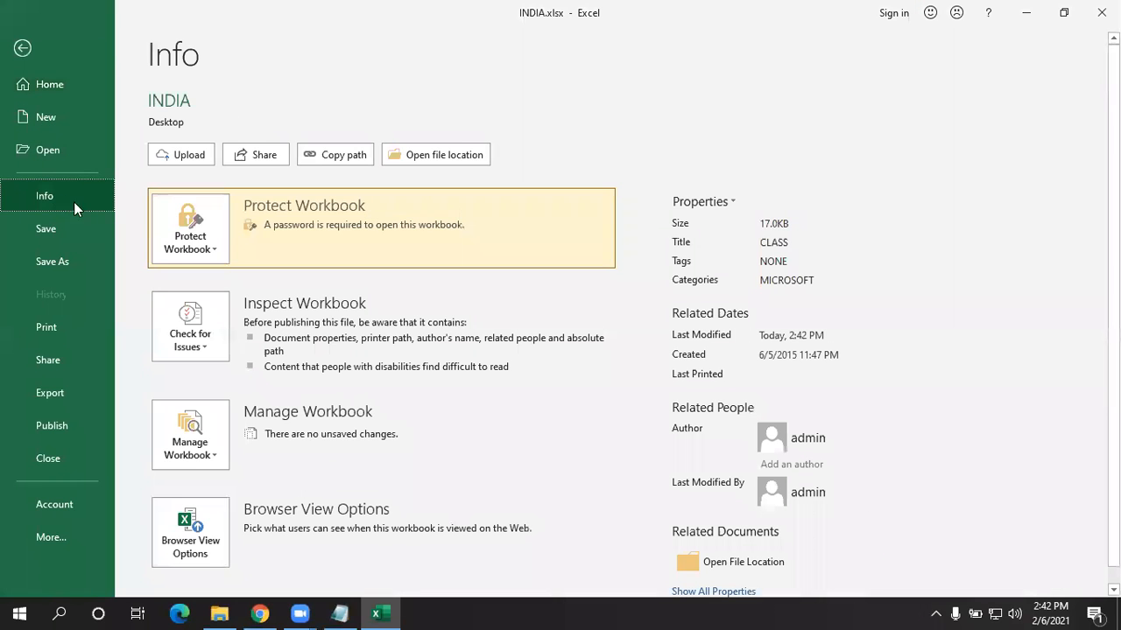
{"action": "left_click", "coordinate": [166, 245]}
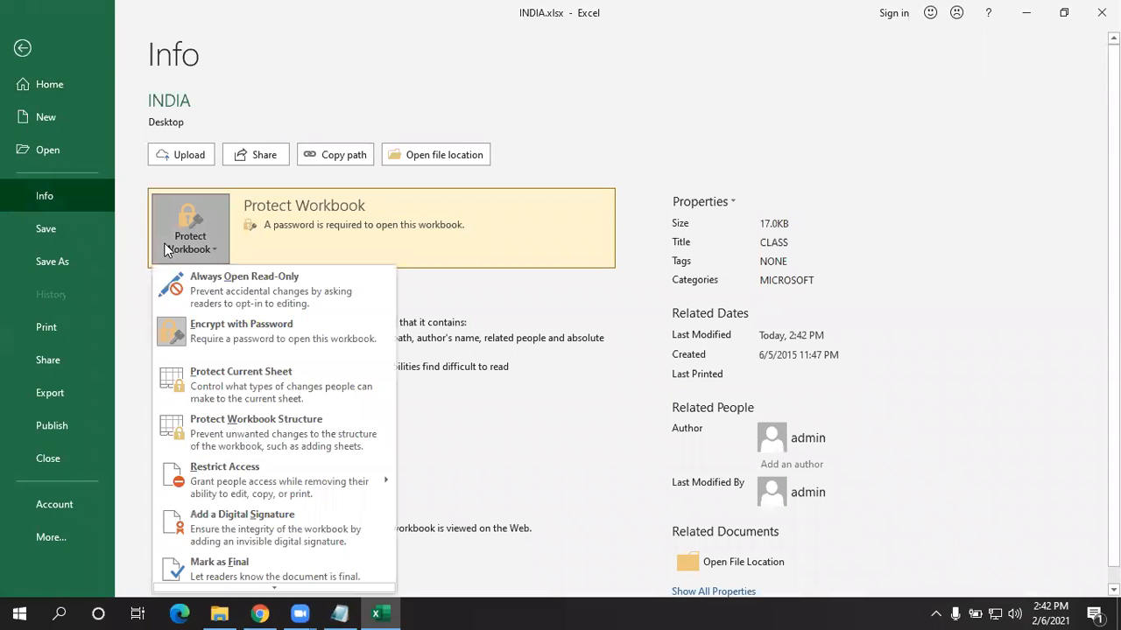
{"action": "left_click", "coordinate": [202, 331]}
{"action": "key", "text": "ctrl+a"}
{"action": "key", "text": "BackSpace"}
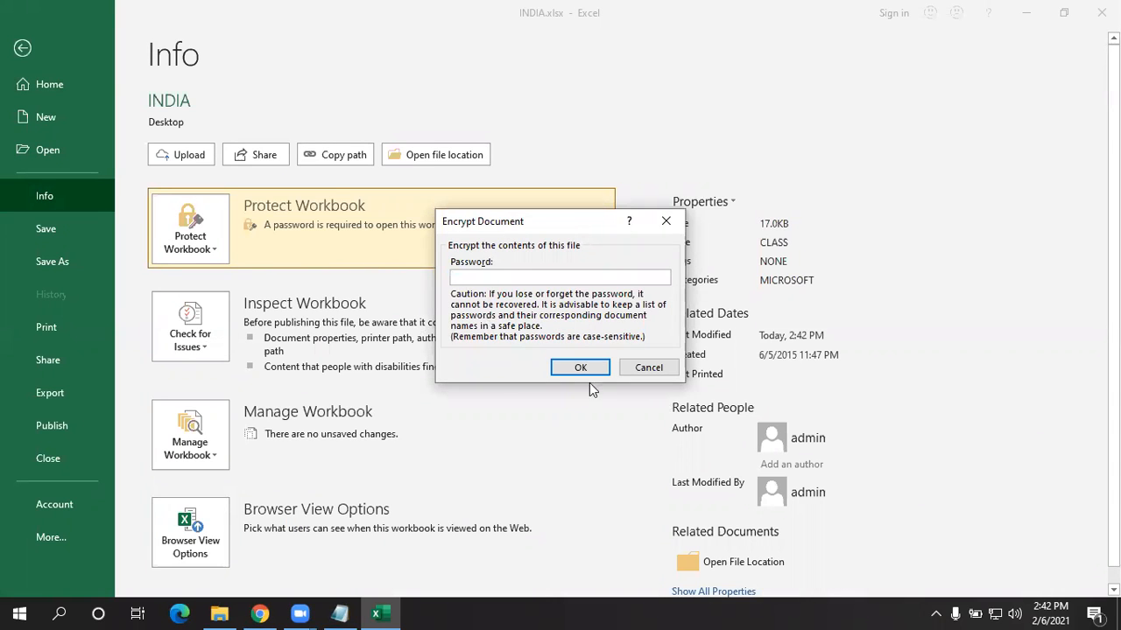
{"action": "left_click", "coordinate": [555, 367]}
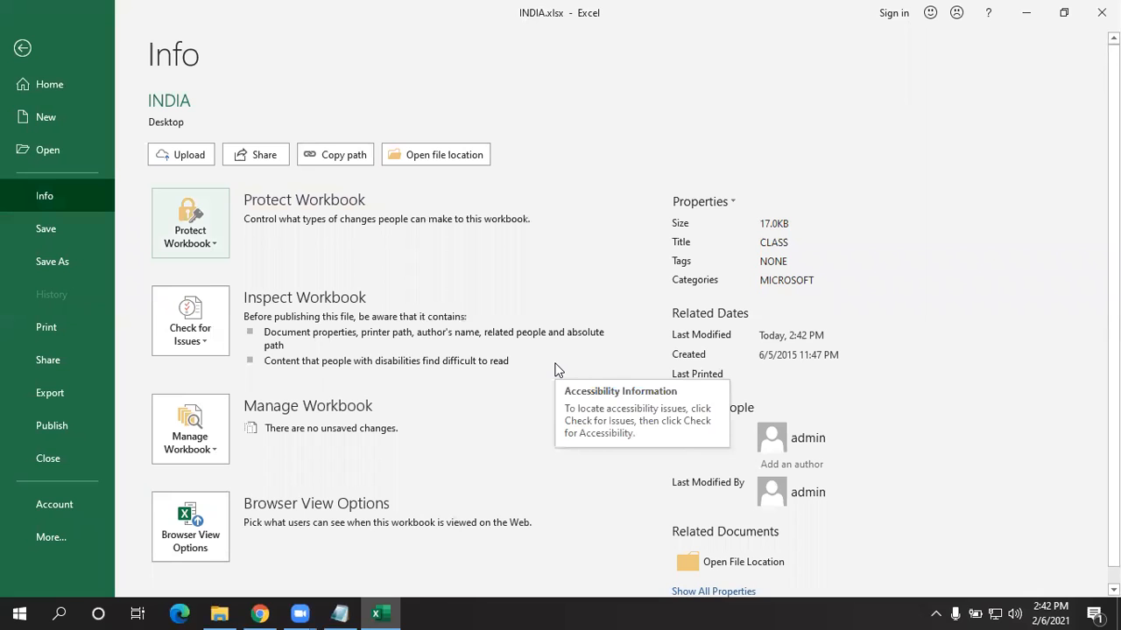
{"action": "left_click", "coordinate": [39, 230]}
- Close Excel and reopen INDIA.xlsx from the desktop without a password prompt
{"action": "left_click", "coordinate": [1101, 12]}
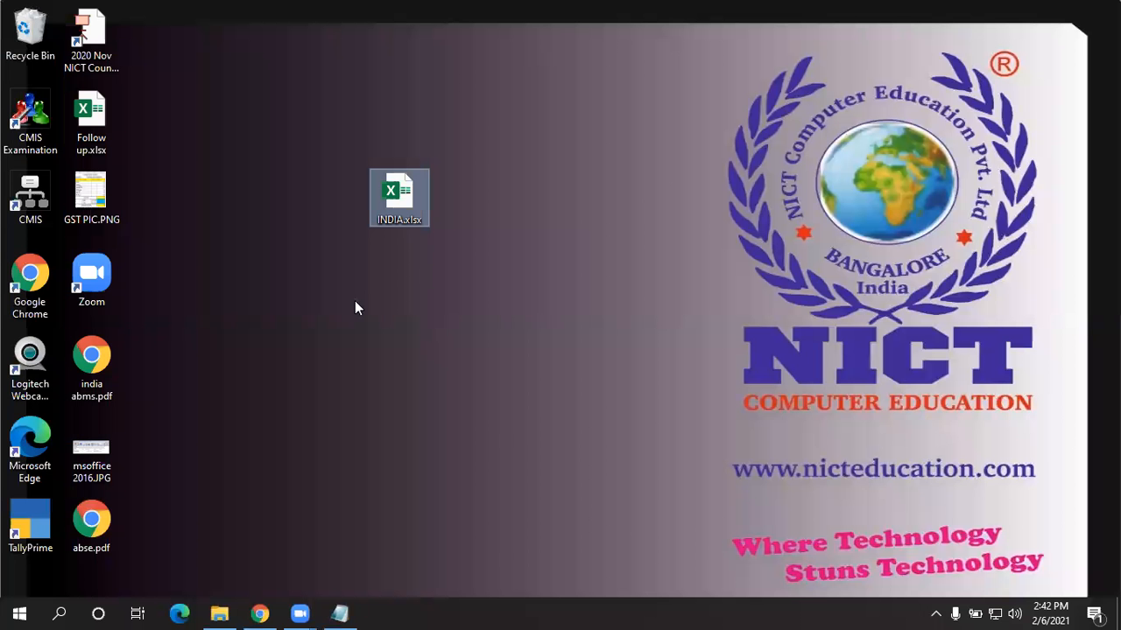
{"action": "double_click", "coordinate": [399, 194]}
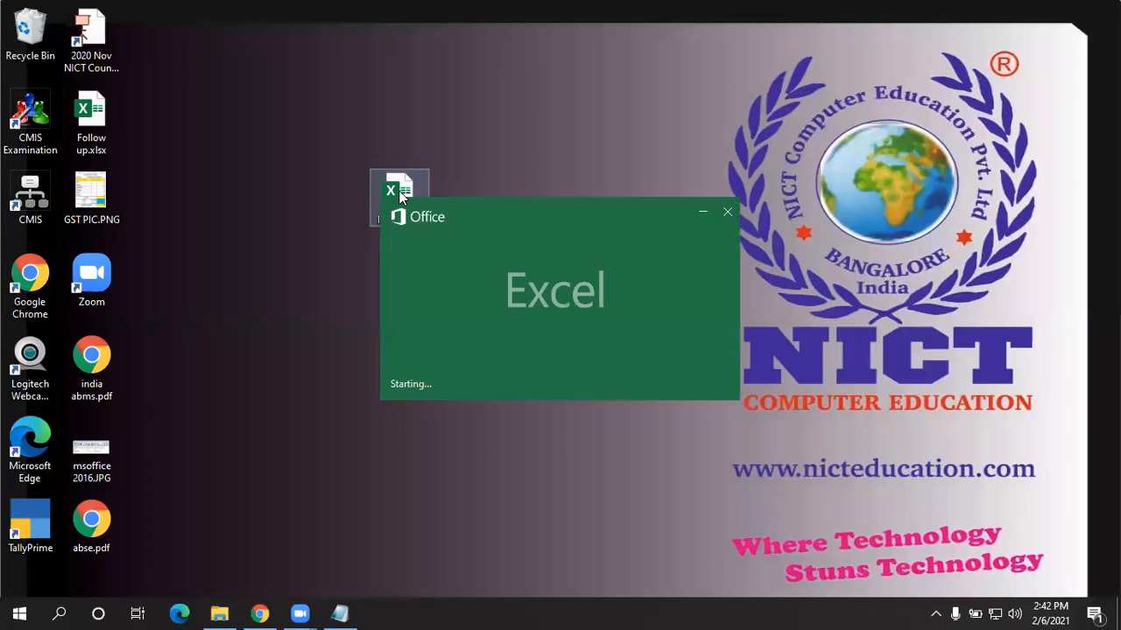
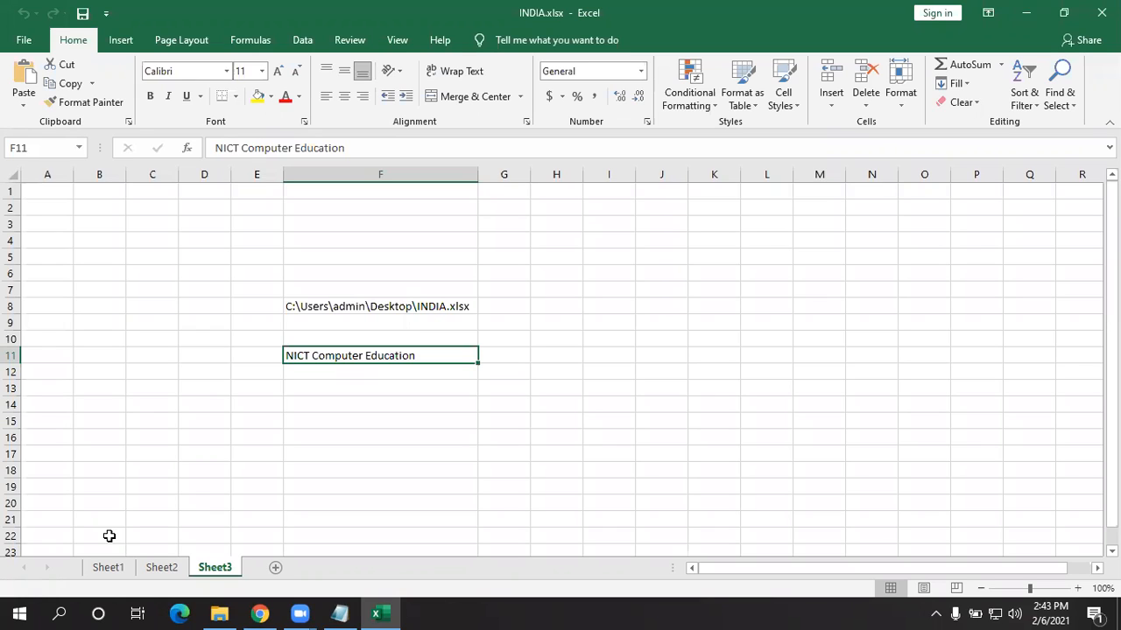
- Return from the File view to the INDIA.xlsx worksheet and select cell E15
{"action": "key", "text": "ctrl+n"}
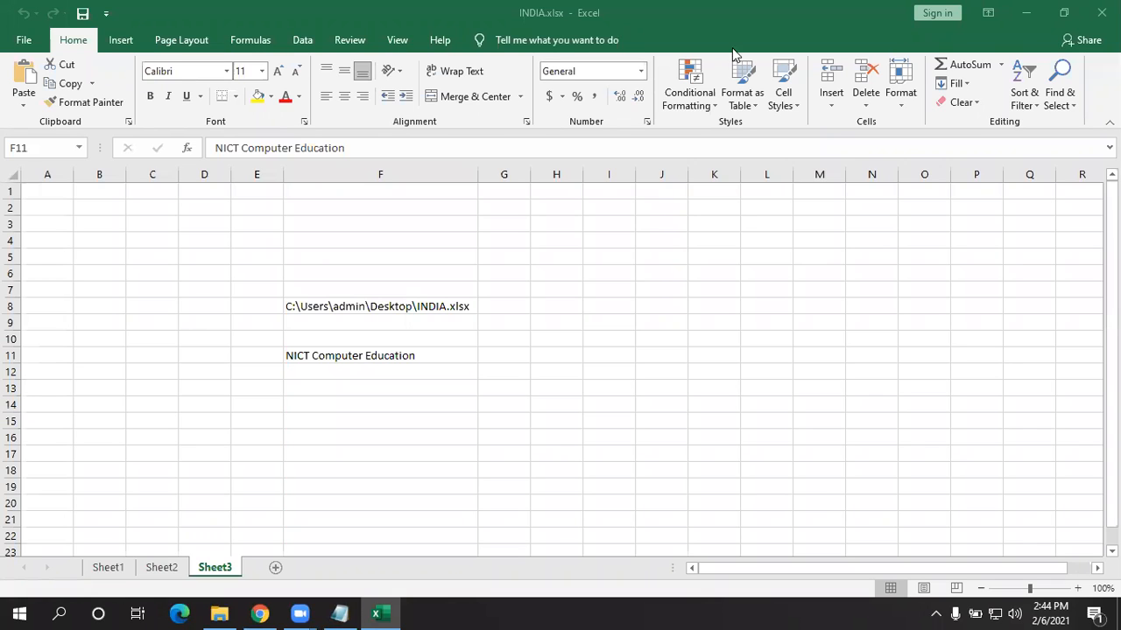
{"action": "left_click", "coordinate": [30, 42]}
{"action": "left_click", "coordinate": [29, 43]}
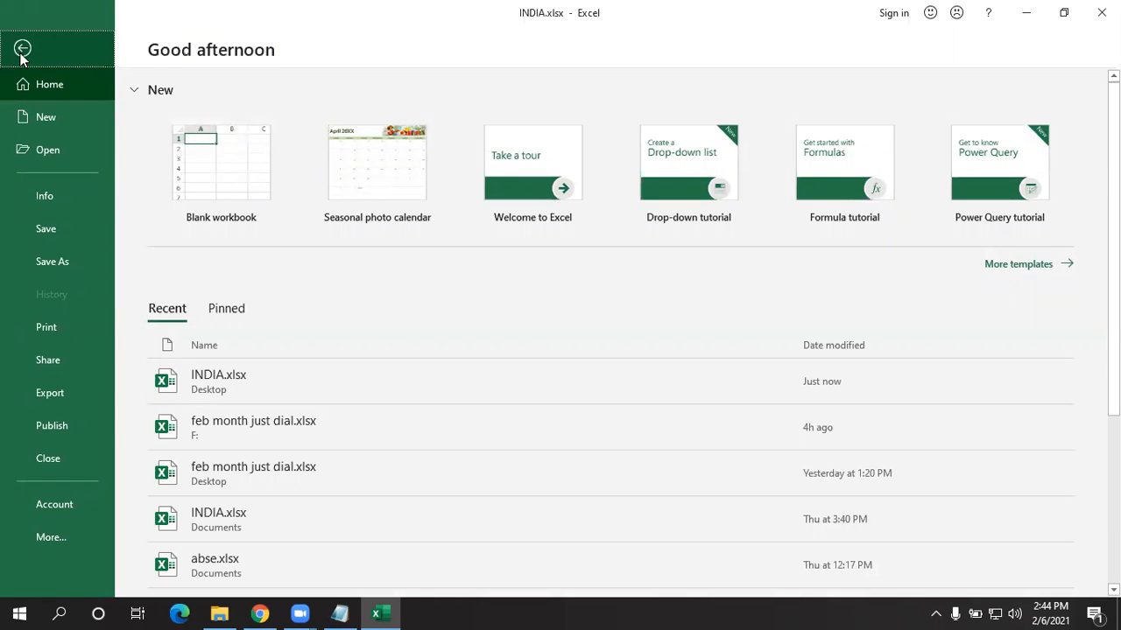
{"action": "left_click", "coordinate": [22, 49]}
{"action": "left_click", "coordinate": [273, 425]}
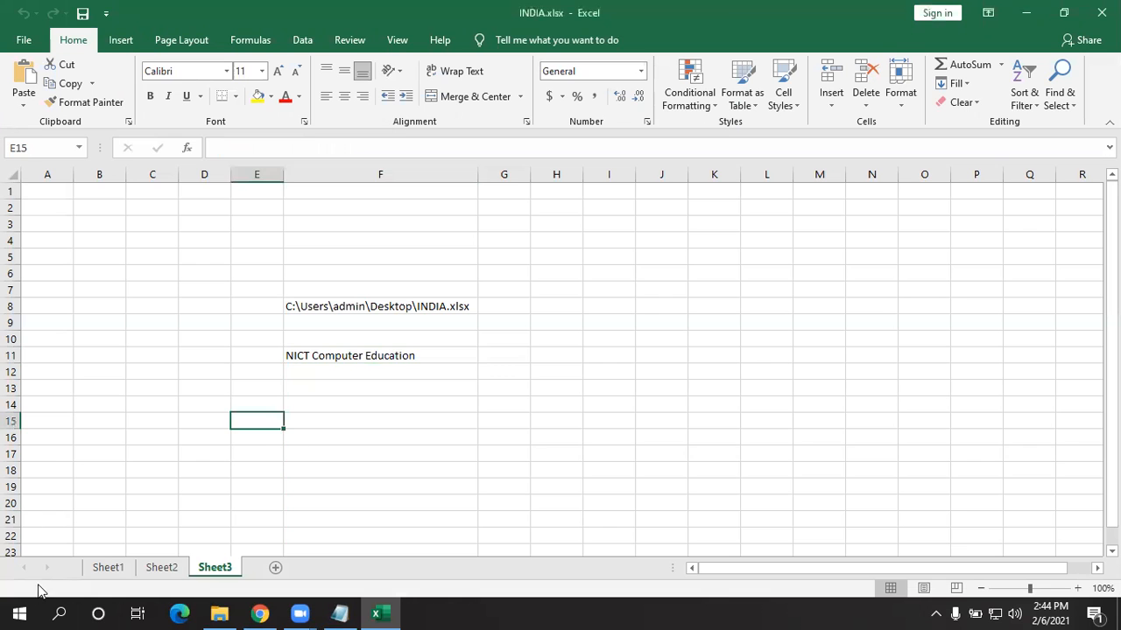
- Cycle through the Sheet1, Sheet2 and Sheet3 tabs, ending on the empty Sheet2
{"action": "left_click", "coordinate": [109, 569]}
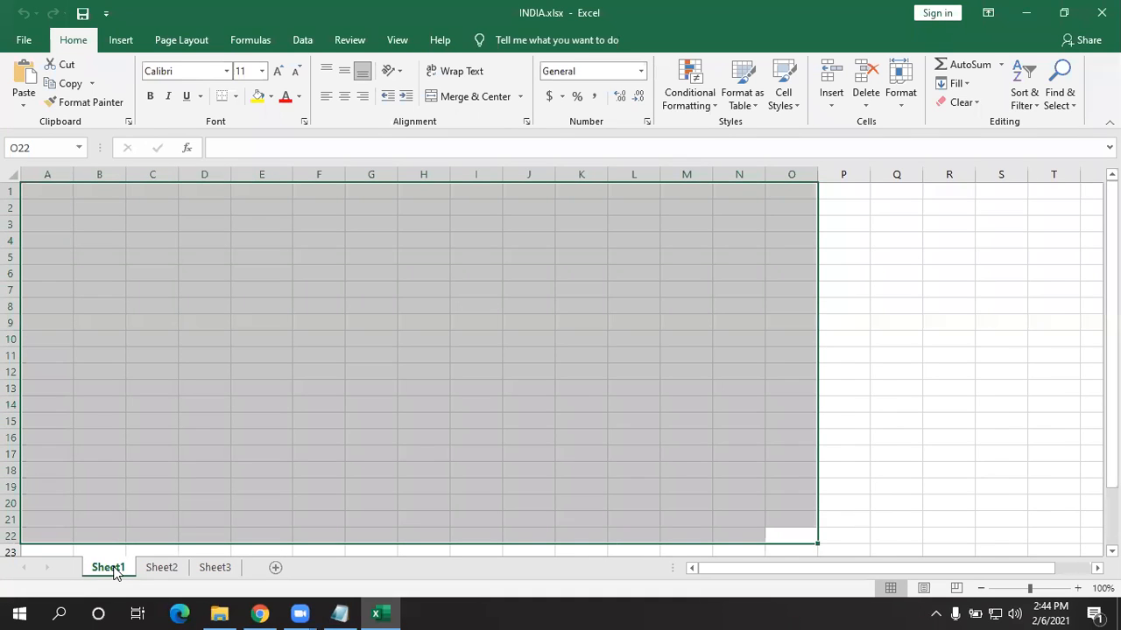
{"action": "key", "text": "ctrl+Page_Down"}
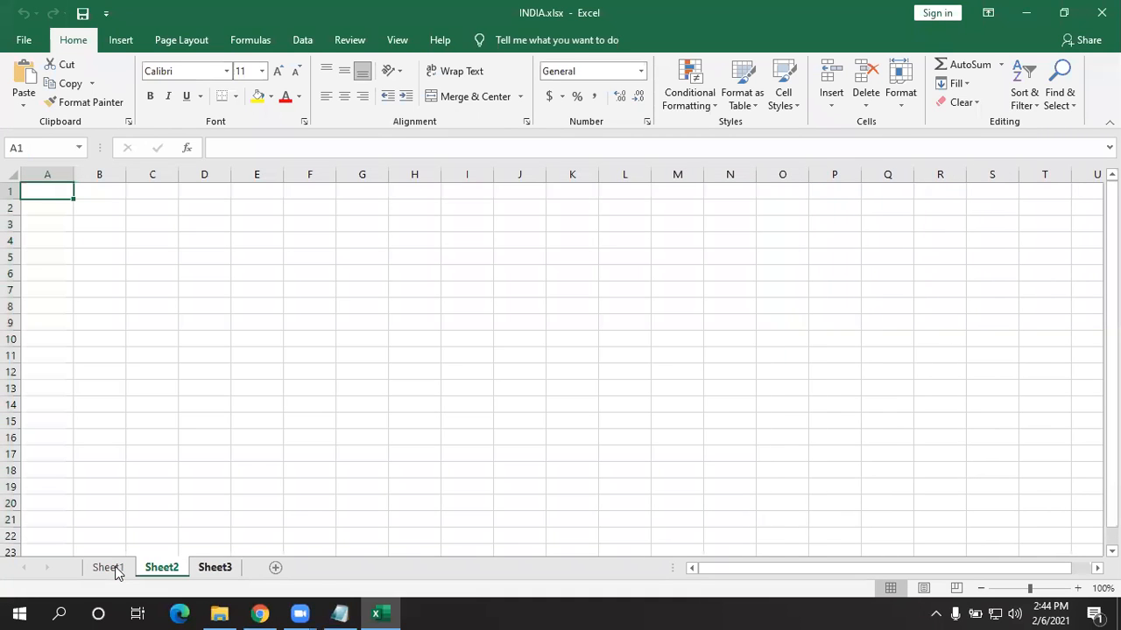
{"action": "key", "text": "ctrl+Page_Down"}
{"action": "left_click", "coordinate": [106, 569]}
{"action": "key", "text": "ctrl+Page_Down"}
{"action": "left_click", "coordinate": [108, 570]}
{"action": "key", "text": "ctrl+Page_Down"}
{"action": "key", "text": "ctrl+Page_Down"}
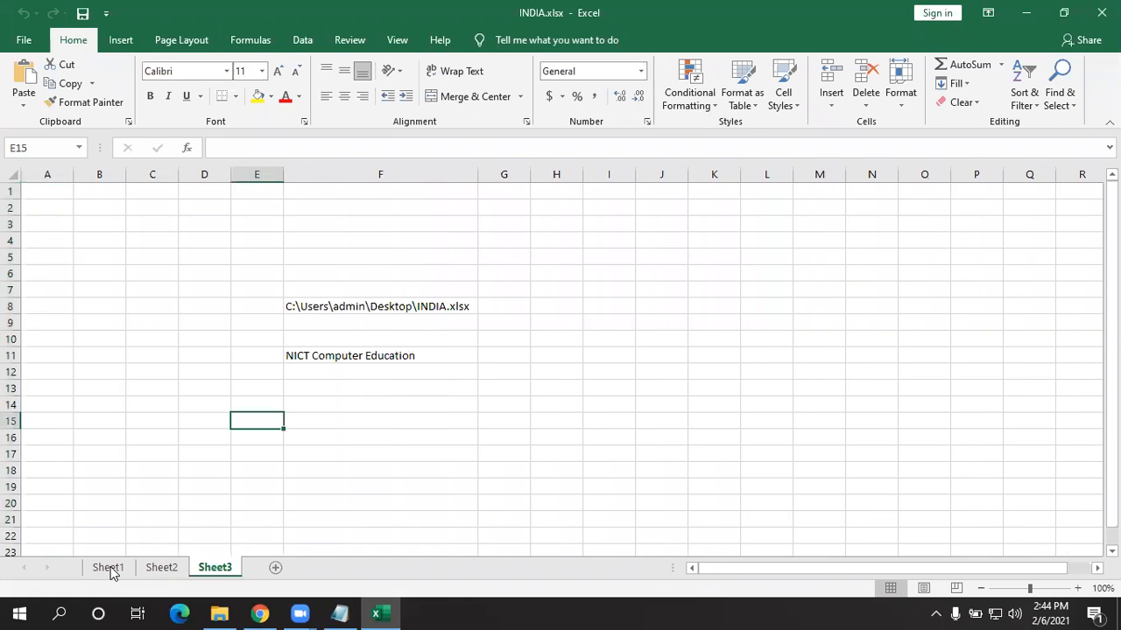
{"action": "left_click", "coordinate": [107, 568]}
{"action": "key", "text": "ctrl+Page_Down"}
{"action": "key", "text": "ctrl+Page_Down"}
{"action": "key", "text": "ctrl+Page_Up"}
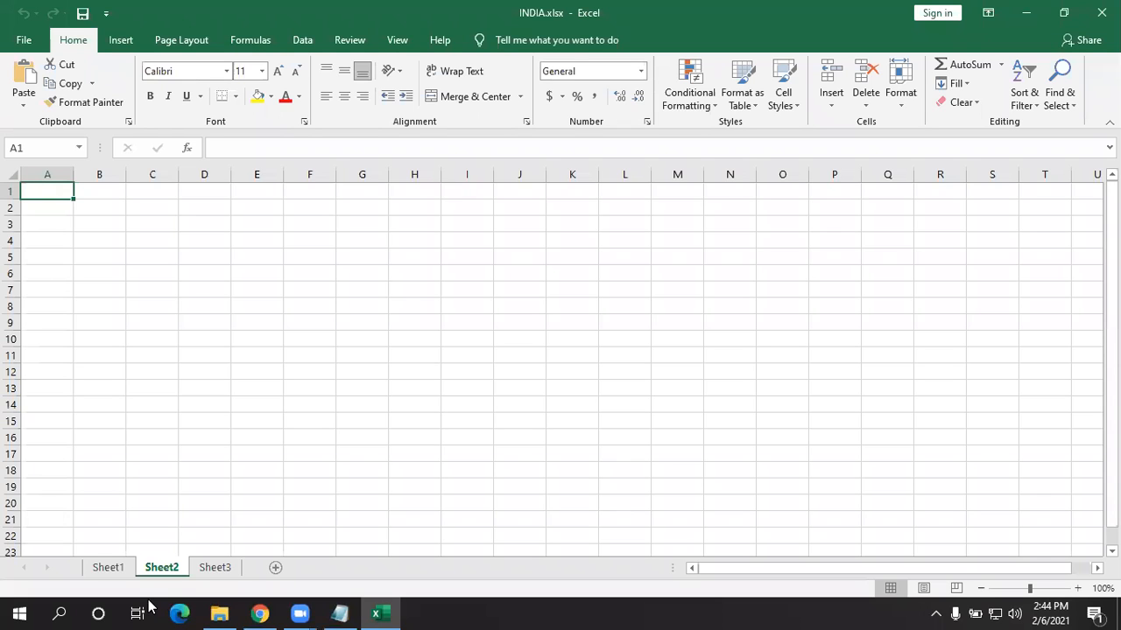
- Apply Protect Current Sheet to Sheet2, entering and confirming a sheet password
{"action": "left_click", "coordinate": [24, 41]}
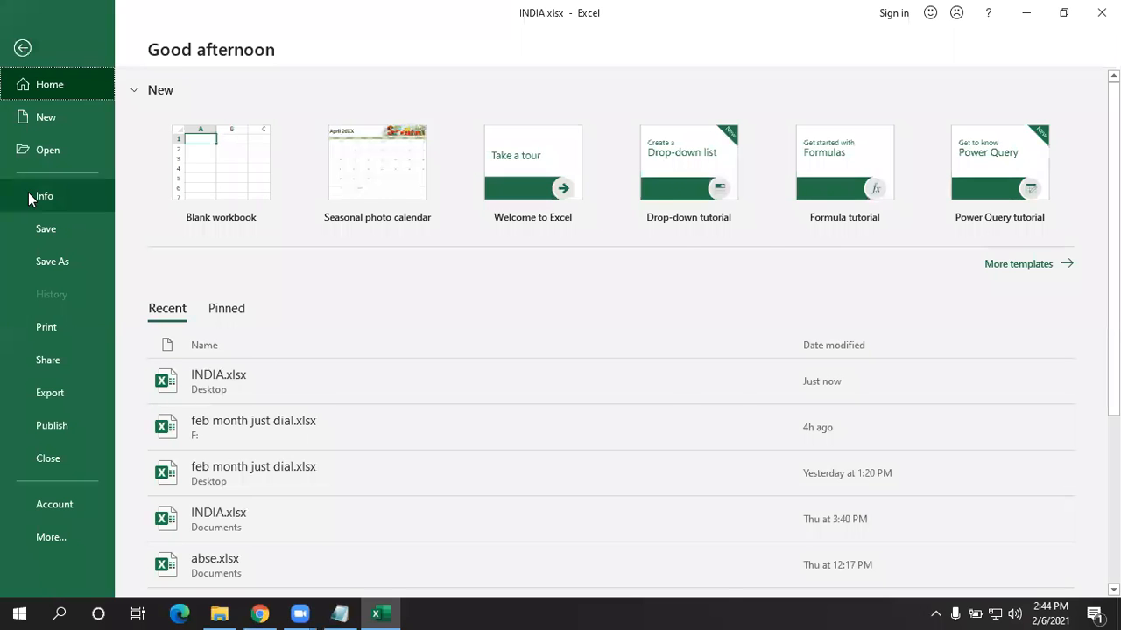
{"action": "left_click", "coordinate": [28, 193]}
{"action": "left_click", "coordinate": [187, 239]}
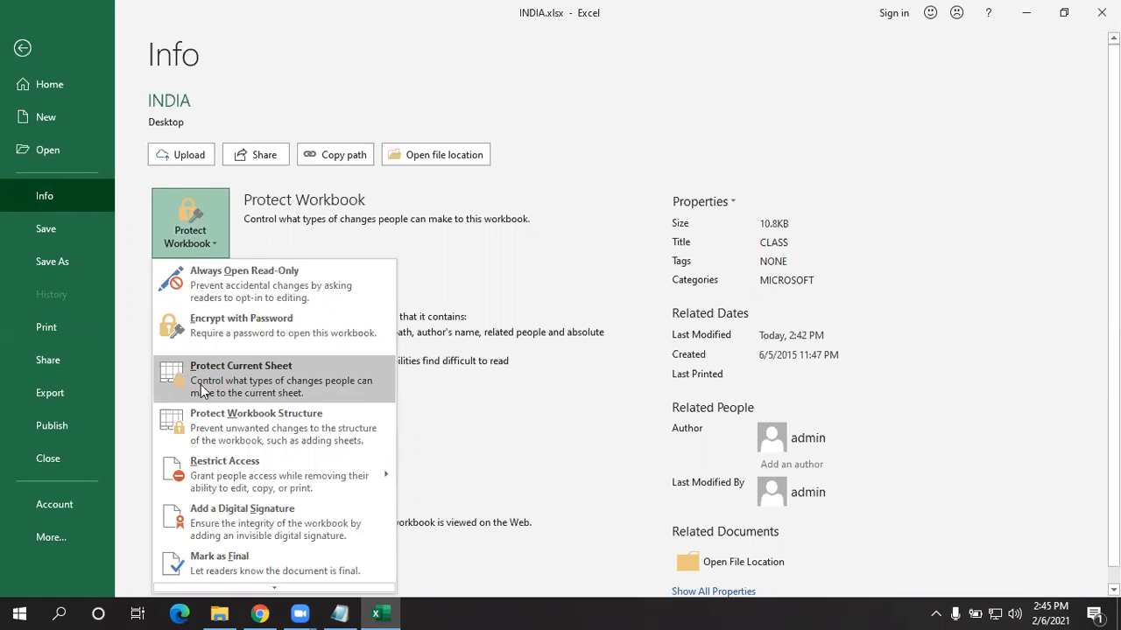
{"action": "left_click", "coordinate": [216, 390]}
{"action": "type", "text": "123"}
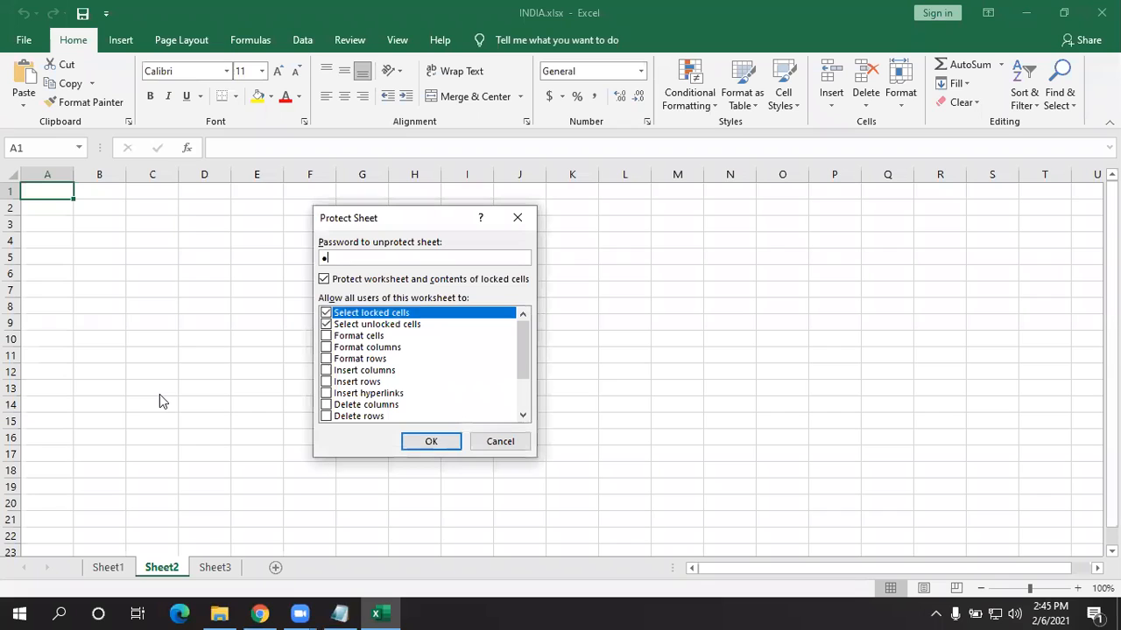
{"action": "left_click", "coordinate": [432, 443]}
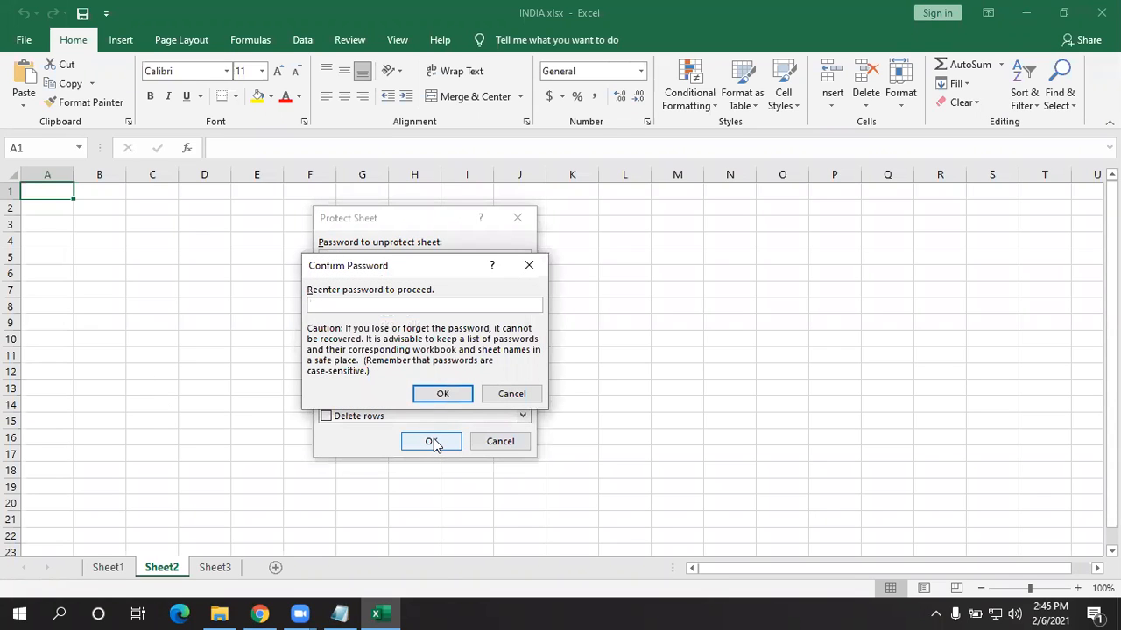
{"action": "type", "text": "123"}
{"action": "left_click", "coordinate": [440, 394]}
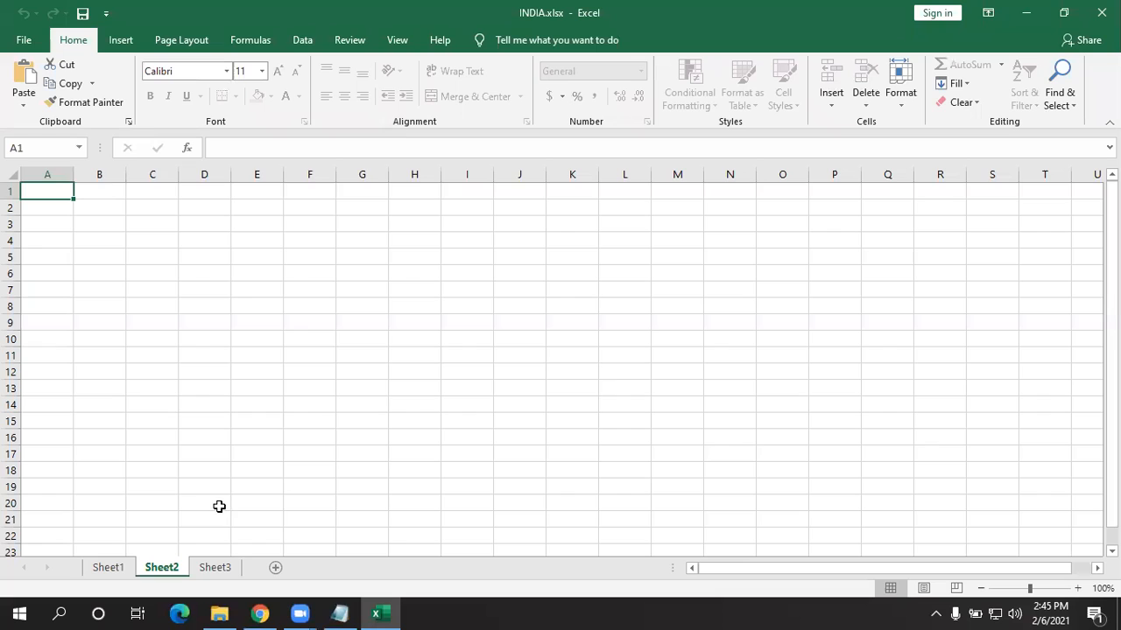
- Try repeatedly to edit F11 on protected Sheet2, dismissing each protection warning
{"action": "left_click", "coordinate": [208, 471]}
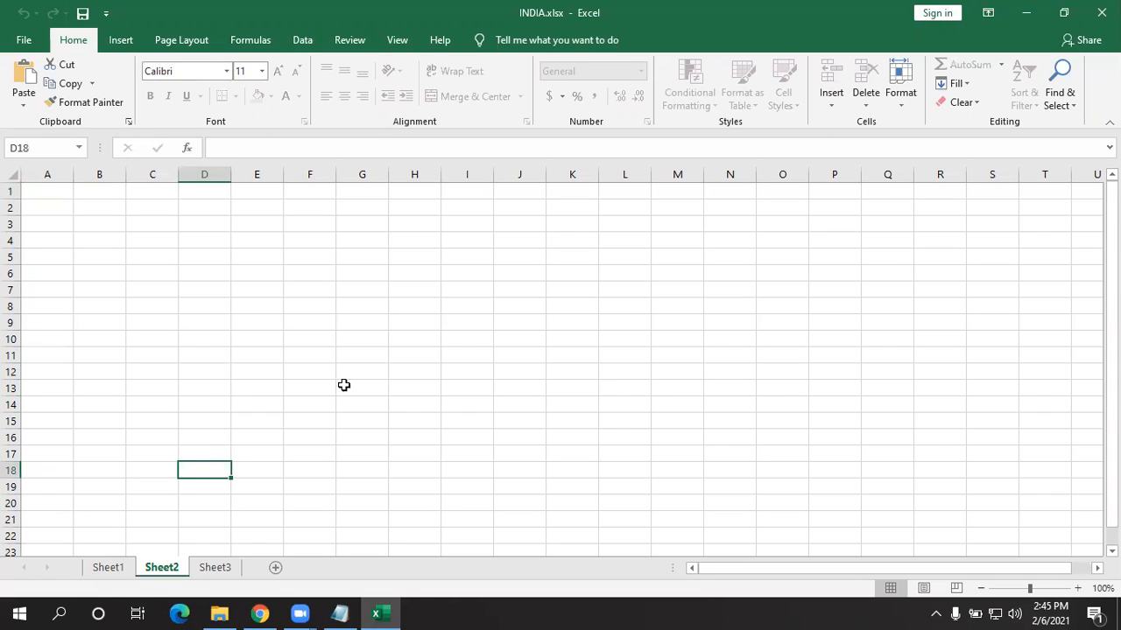
{"action": "left_click", "coordinate": [333, 359]}
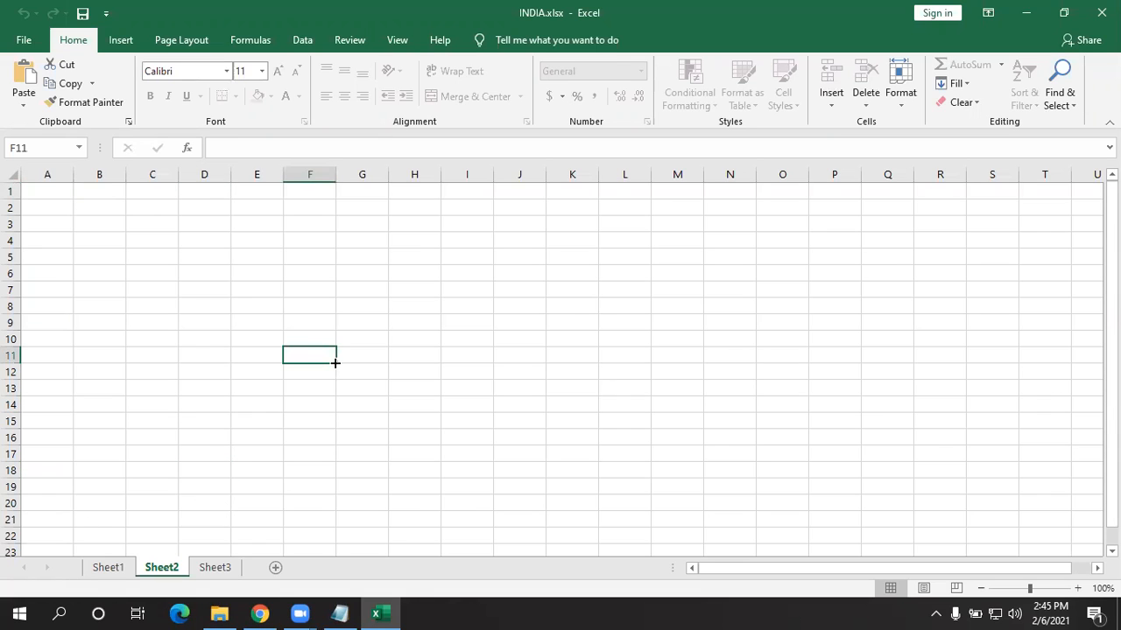
{"action": "double_click", "coordinate": [335, 363]}
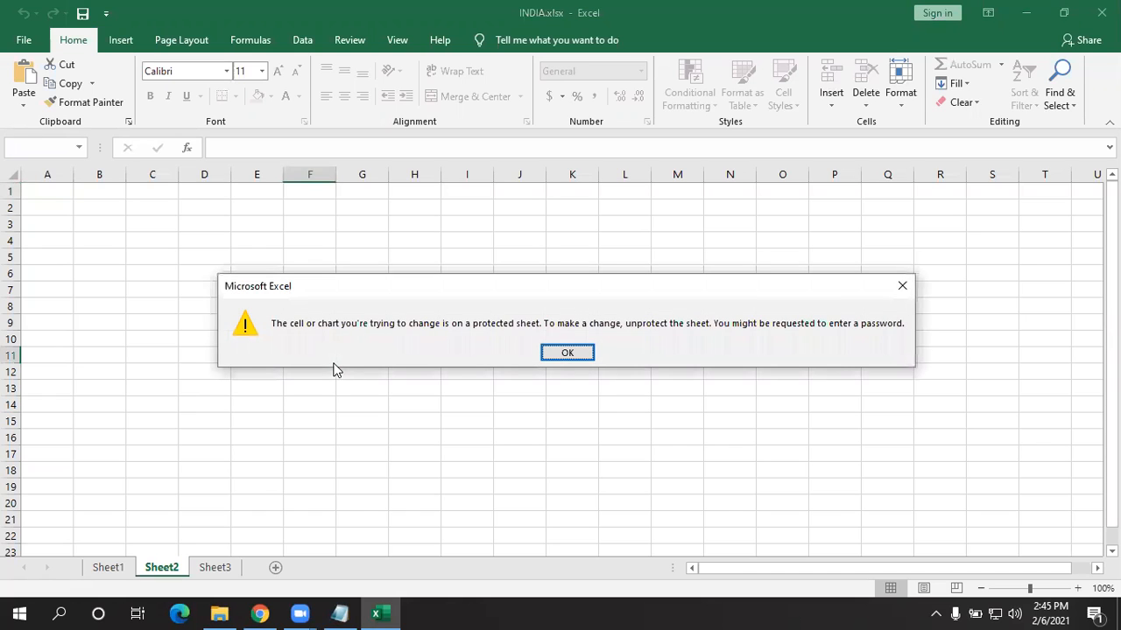
{"action": "key", "text": "Return"}
{"action": "double_click", "coordinate": [333, 361]}
{"action": "key", "text": "Return"}
{"action": "double_click", "coordinate": [334, 363]}
{"action": "key", "text": "Return"}
{"action": "double_click", "coordinate": [333, 363]}
{"action": "key", "text": "Return"}
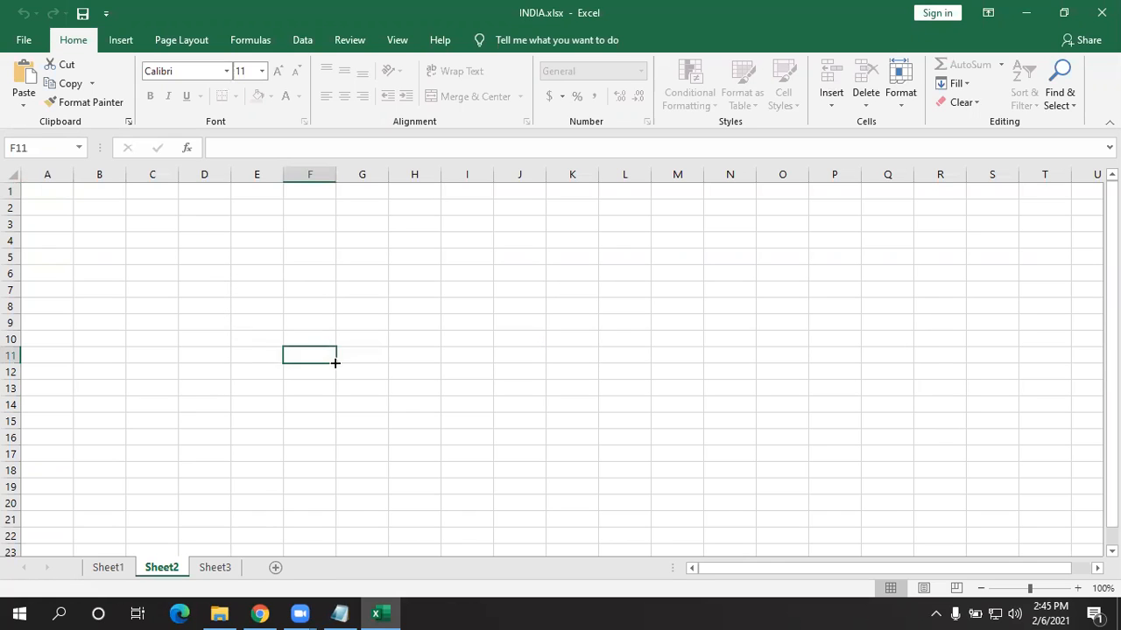
- Enter 'nict' in Sheet1 E13 and 'india' in Sheet3 E15, then return to Sheet2
{"action": "left_click", "coordinate": [105, 567]}
{"action": "left_click", "coordinate": [266, 384]}
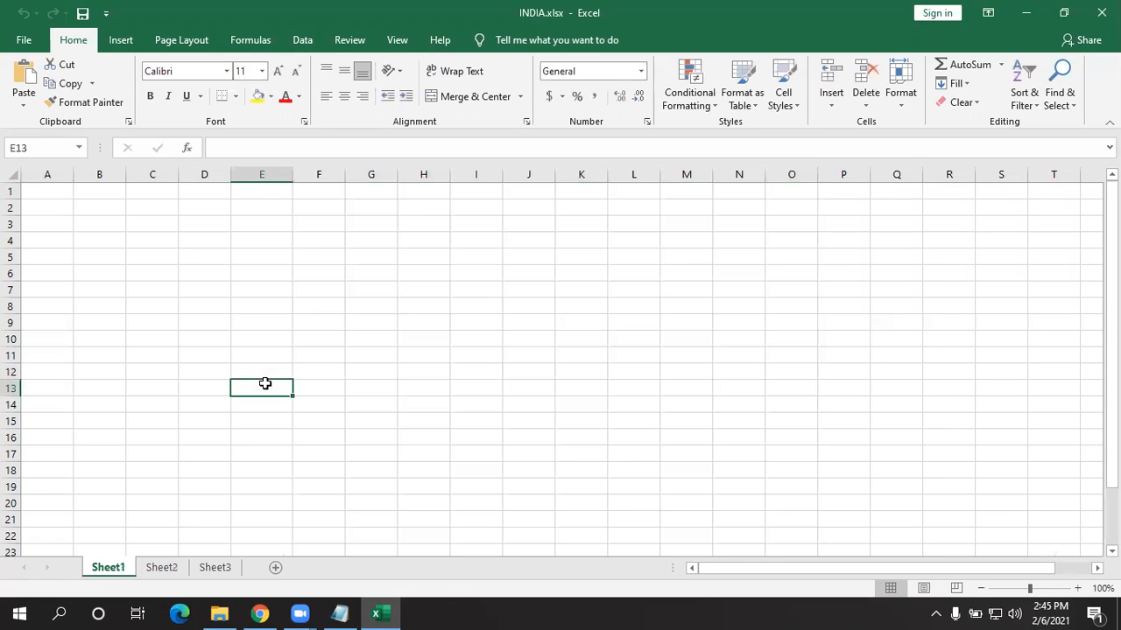
{"action": "type", "text": "nict"}
{"action": "key", "text": "Return"}
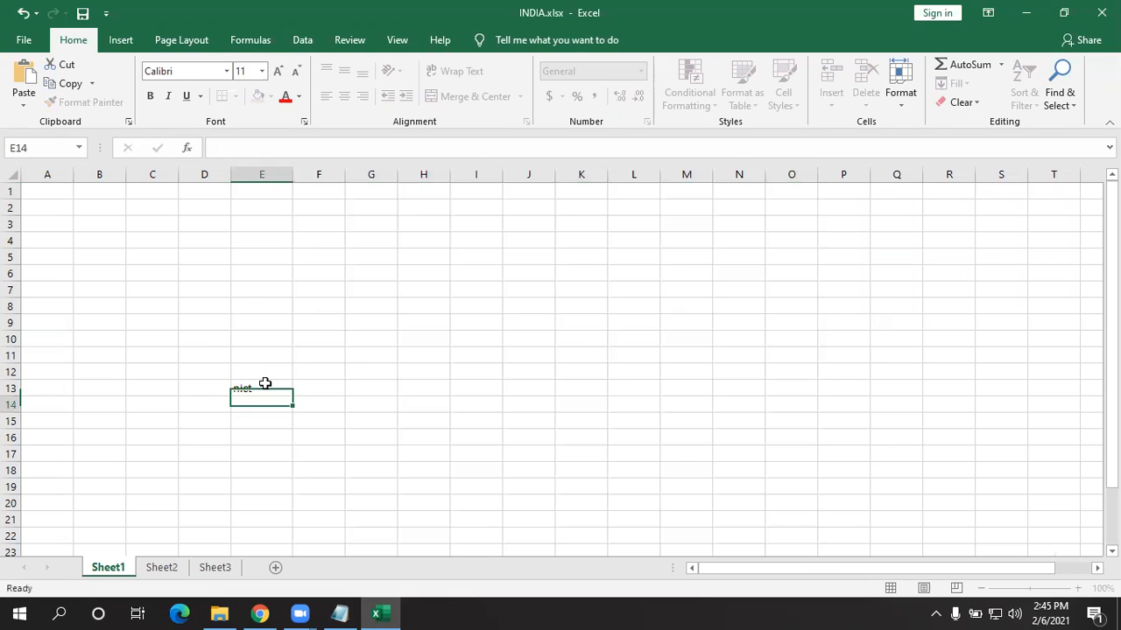
{"action": "key", "text": "ctrl+Page_Down"}
{"action": "key", "text": "ctrl+Page_Down"}
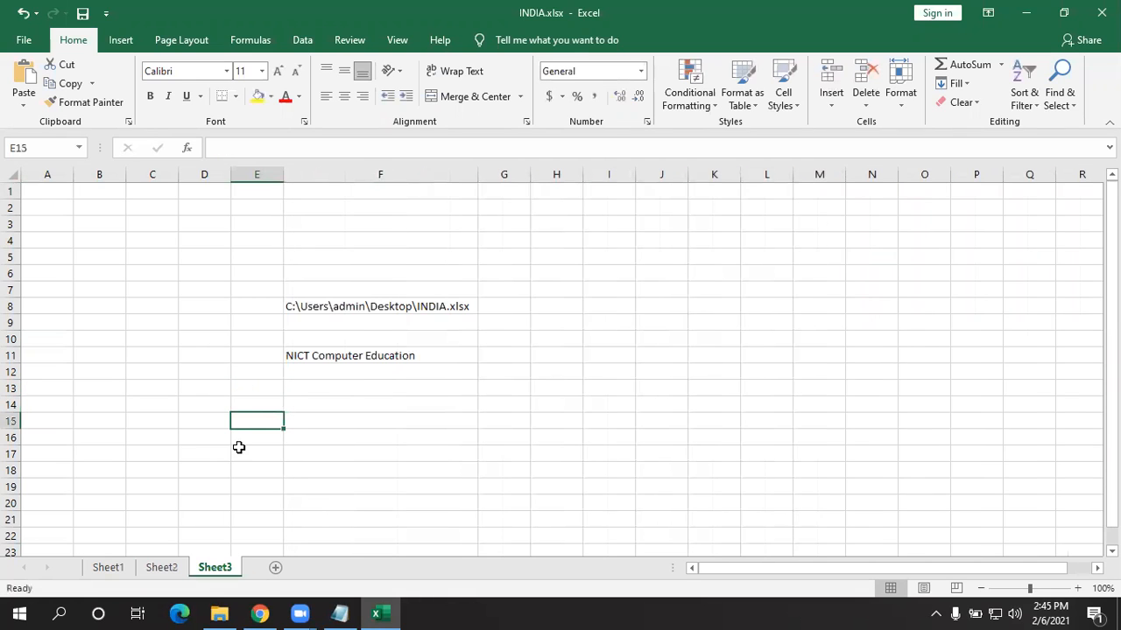
{"action": "type", "text": "india"}
{"action": "key", "text": "Return"}
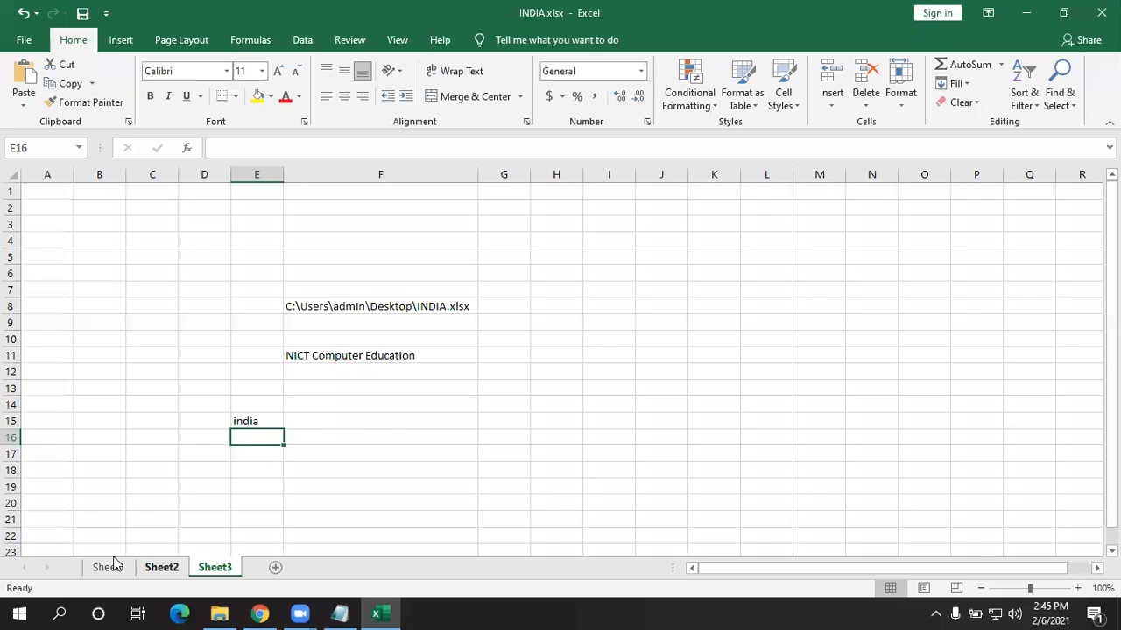
{"action": "key", "text": "ctrl+Page_Up"}
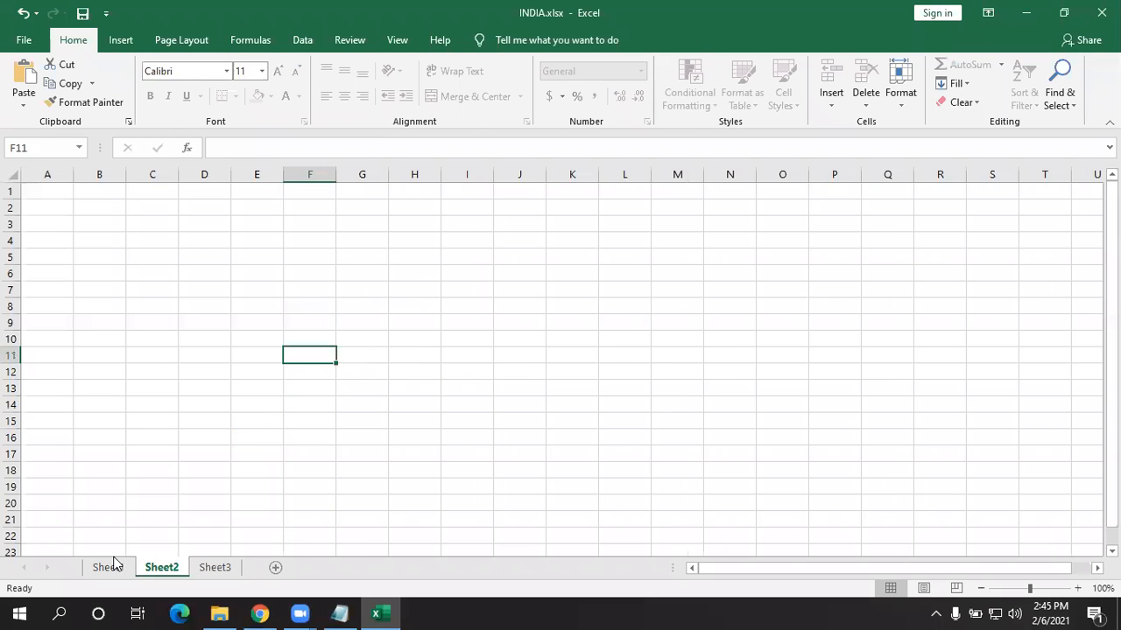
- Confirm cutting cell F12 is blocked on protected Sheet2 and check its tab options
{"action": "right_click", "coordinate": [301, 376]}
{"action": "key", "text": "Return"}
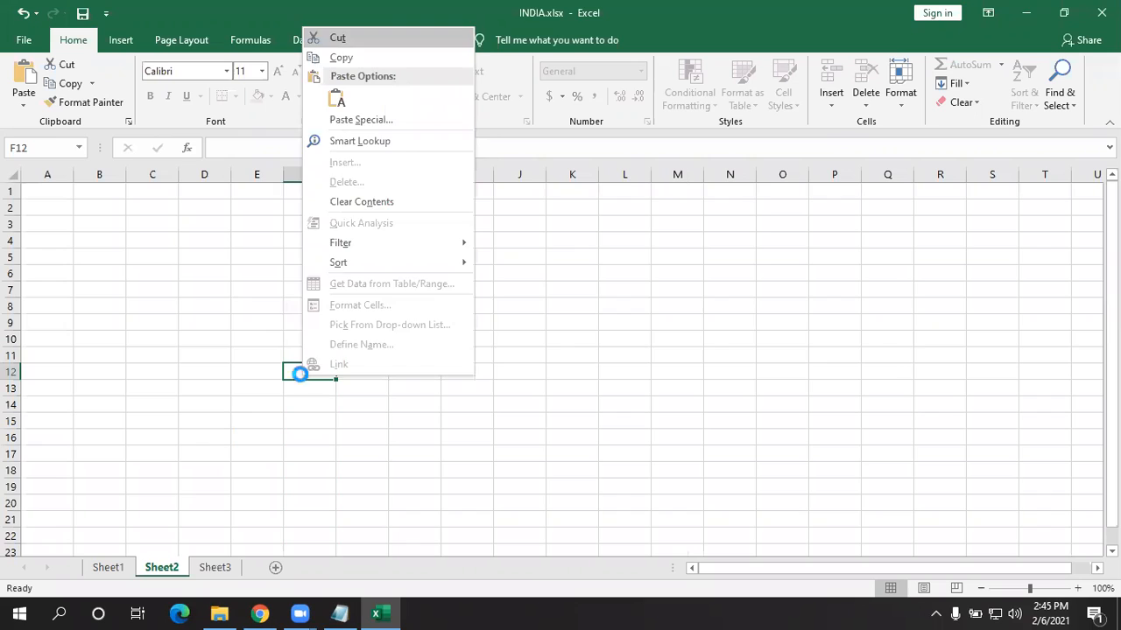
{"action": "key", "text": "Return"}
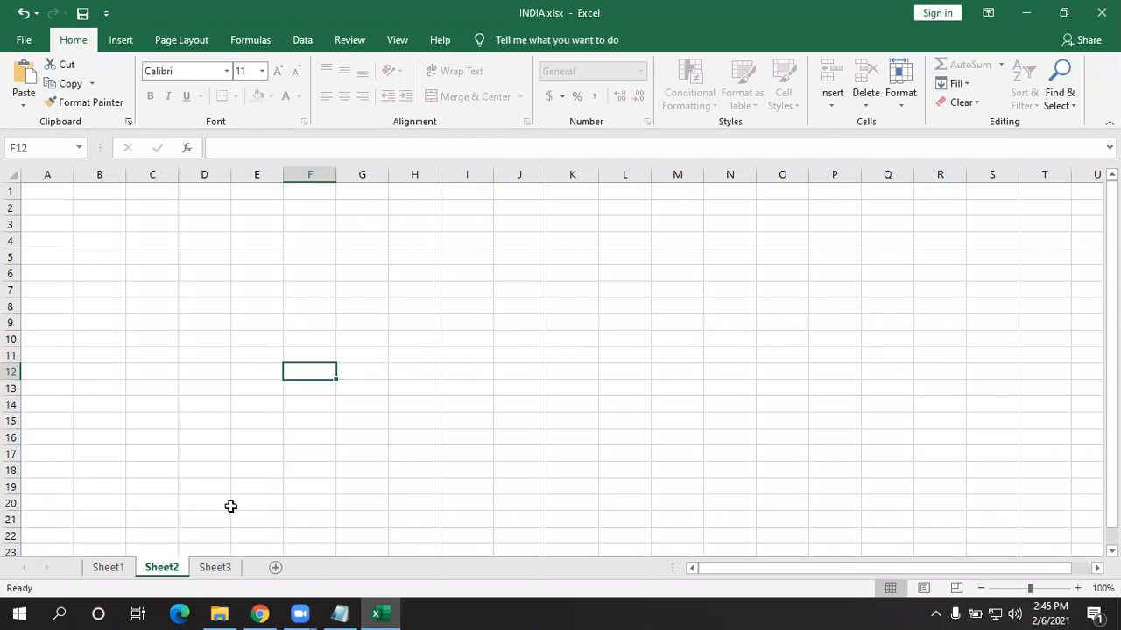
{"action": "right_click", "coordinate": [163, 569]}
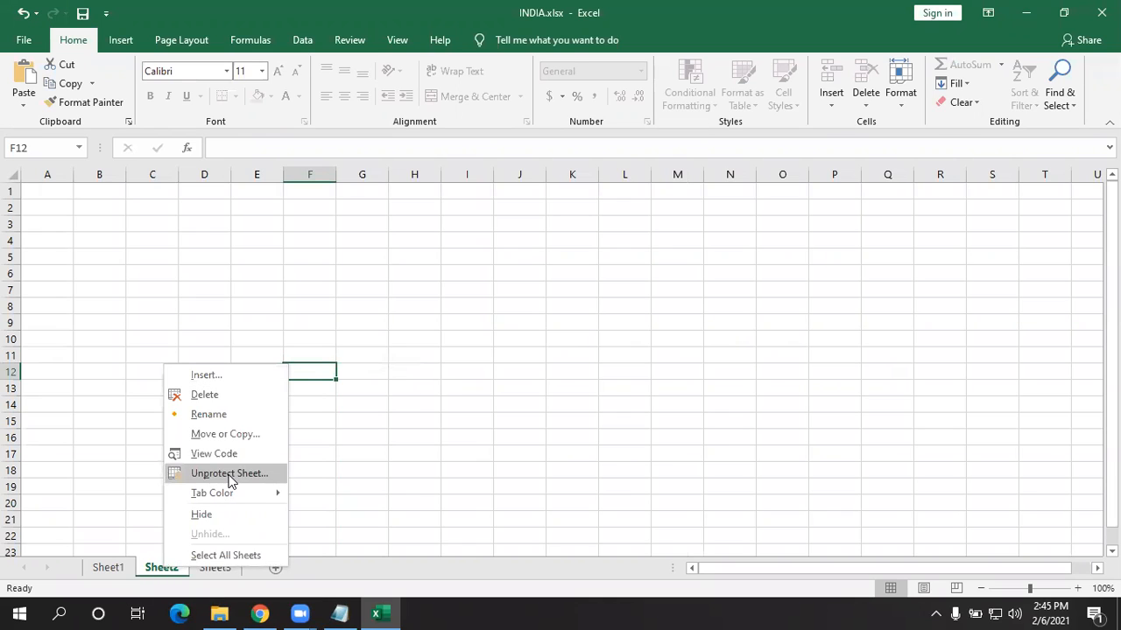
{"action": "left_click", "coordinate": [256, 266]}
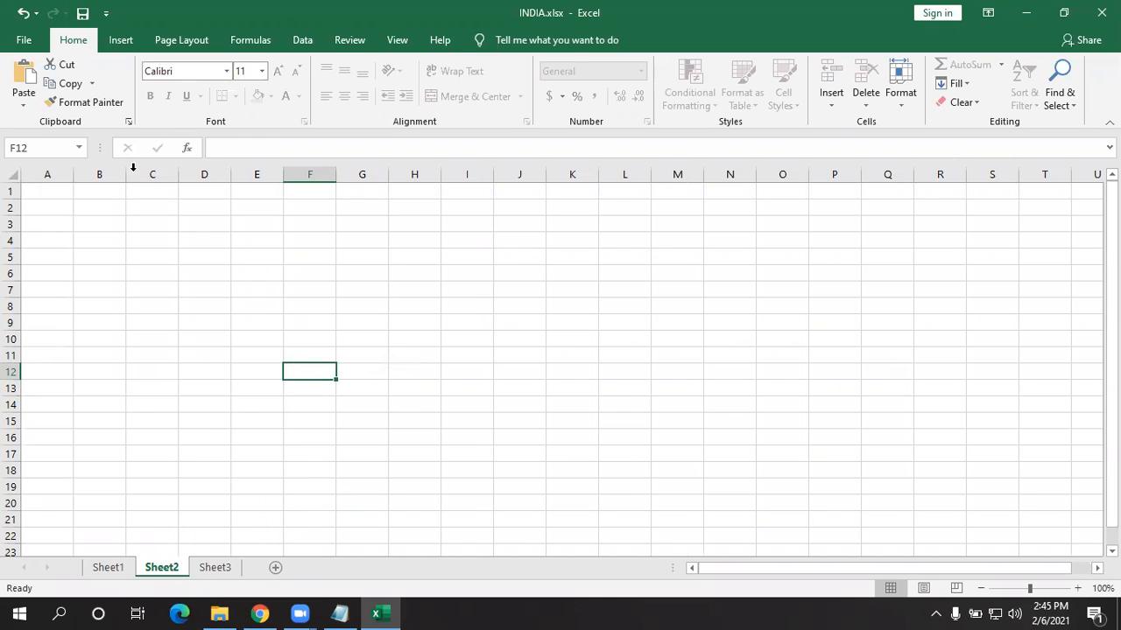
- Unprotect Sheet2 with its password from the Info page and return to the worksheet
{"action": "left_click", "coordinate": [24, 42]}
{"action": "left_click", "coordinate": [64, 207]}
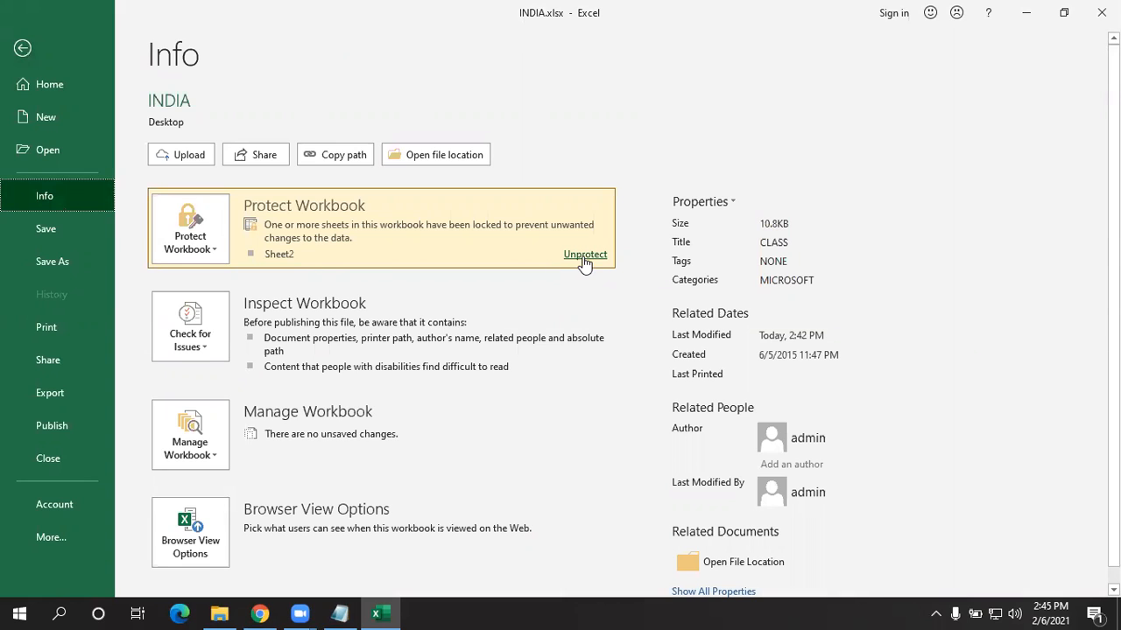
{"action": "left_click", "coordinate": [585, 260]}
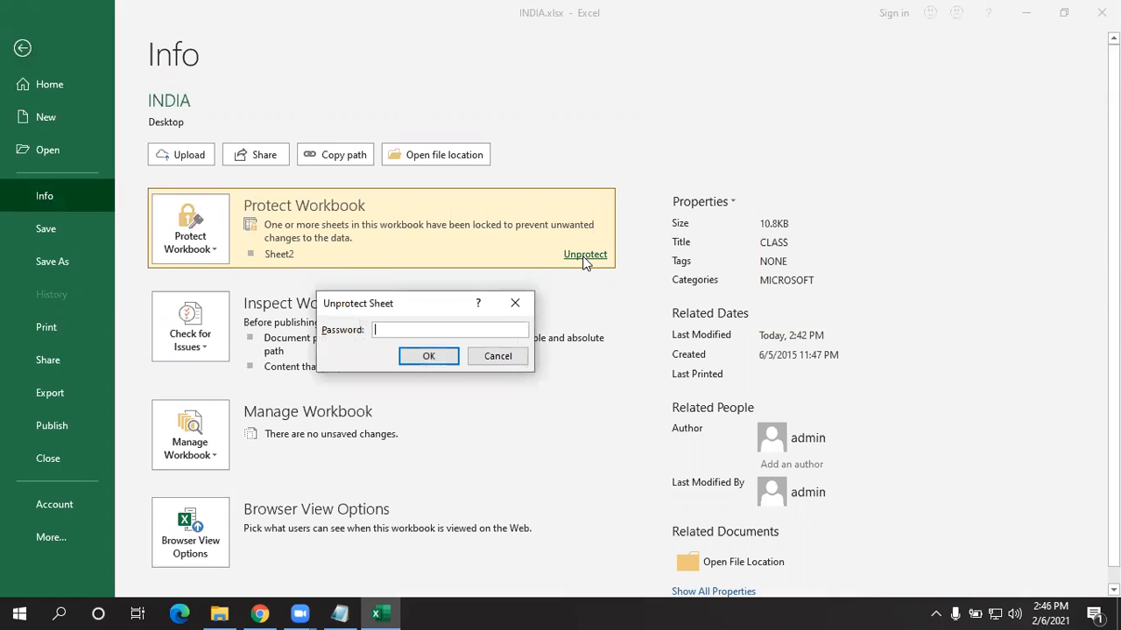
{"action": "type", "text": "123"}
{"action": "key", "text": "Return"}
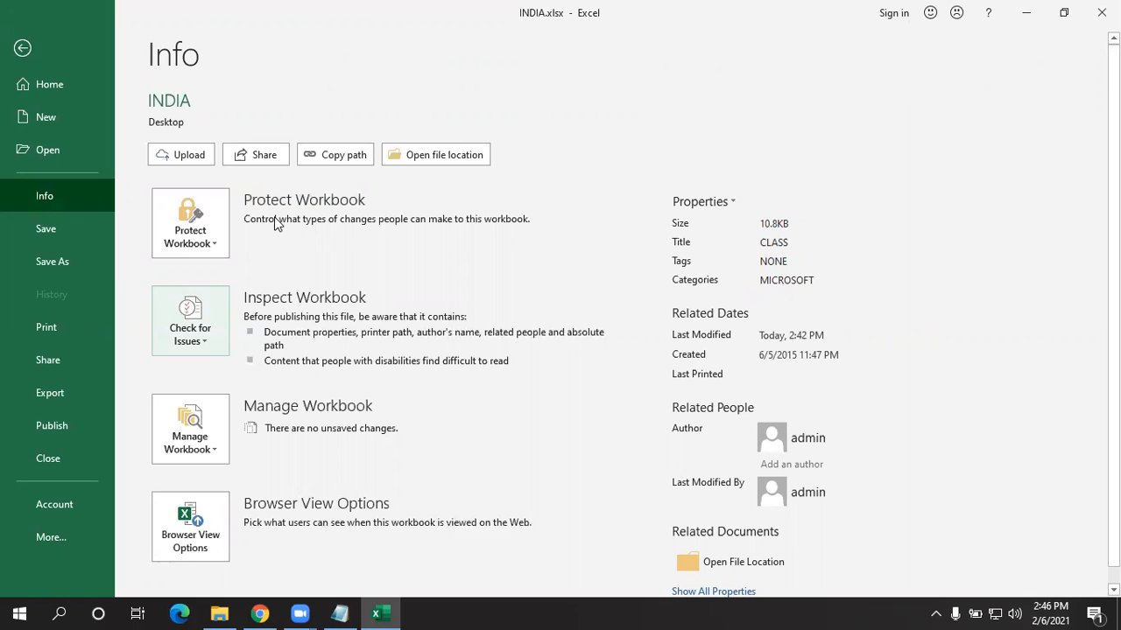
{"action": "left_click", "coordinate": [22, 49]}
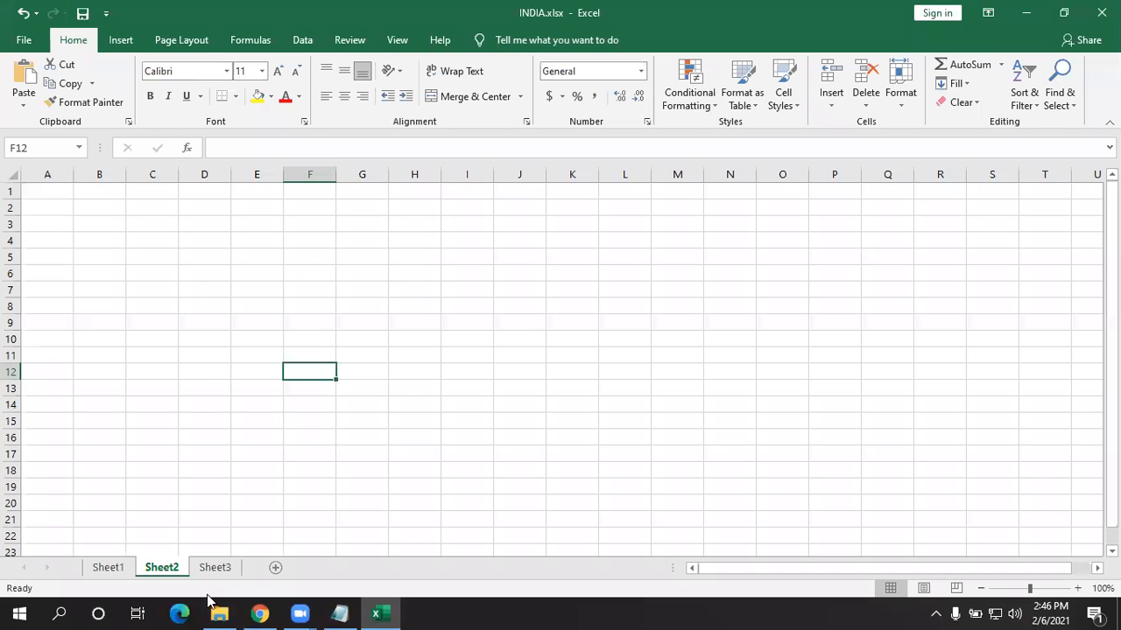
{"action": "left_click", "coordinate": [267, 371]}
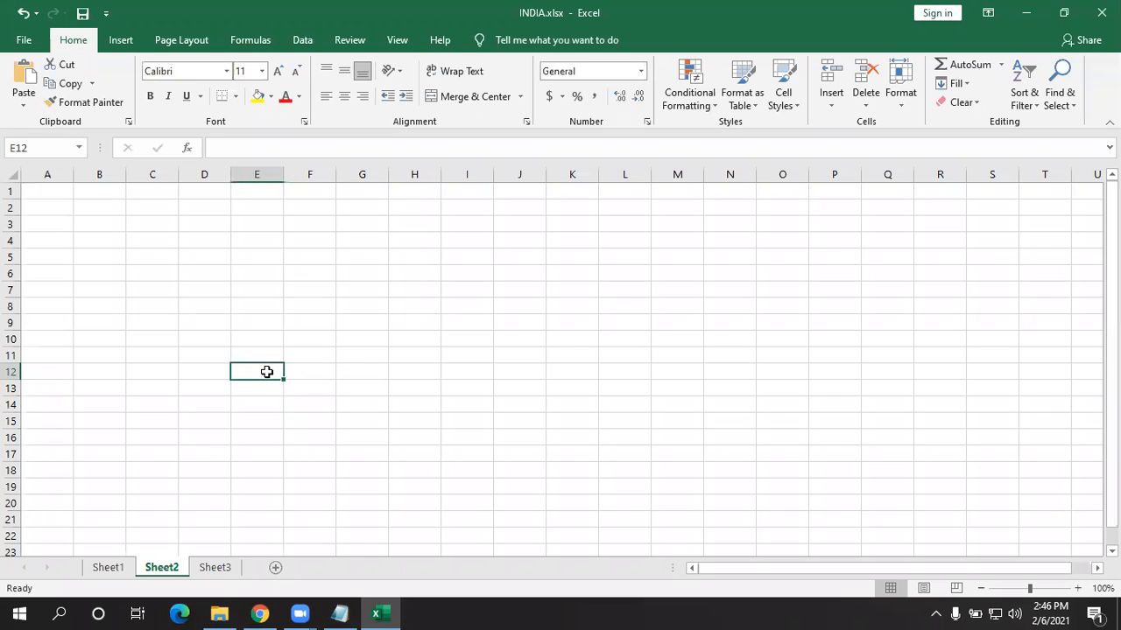
{"action": "type", "text": "nict"}
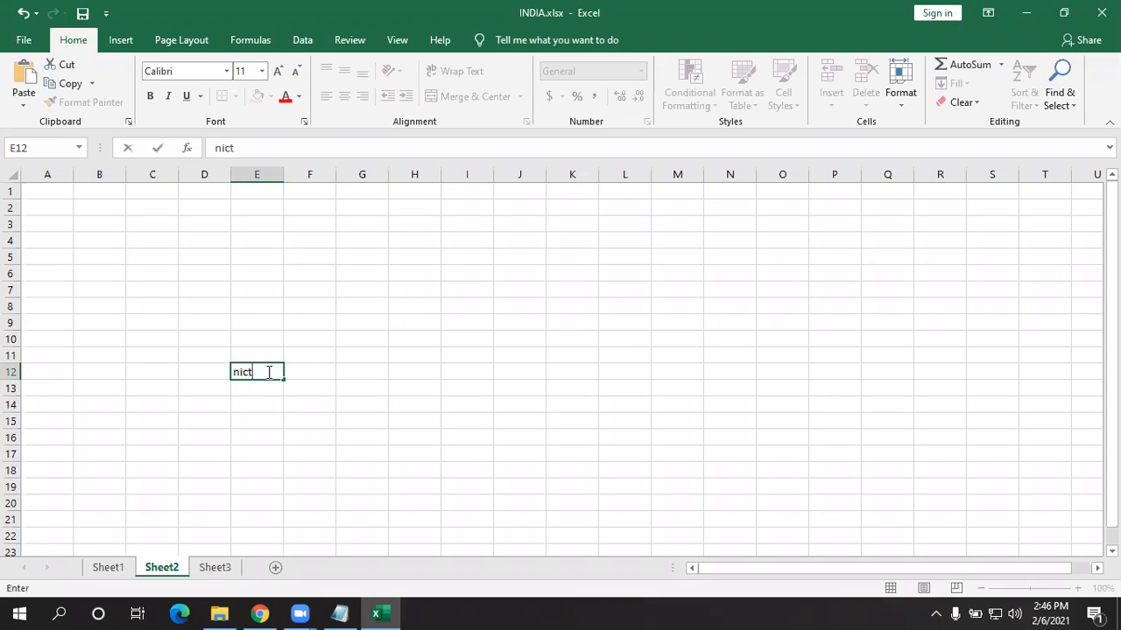
{"action": "key", "text": "Return"}
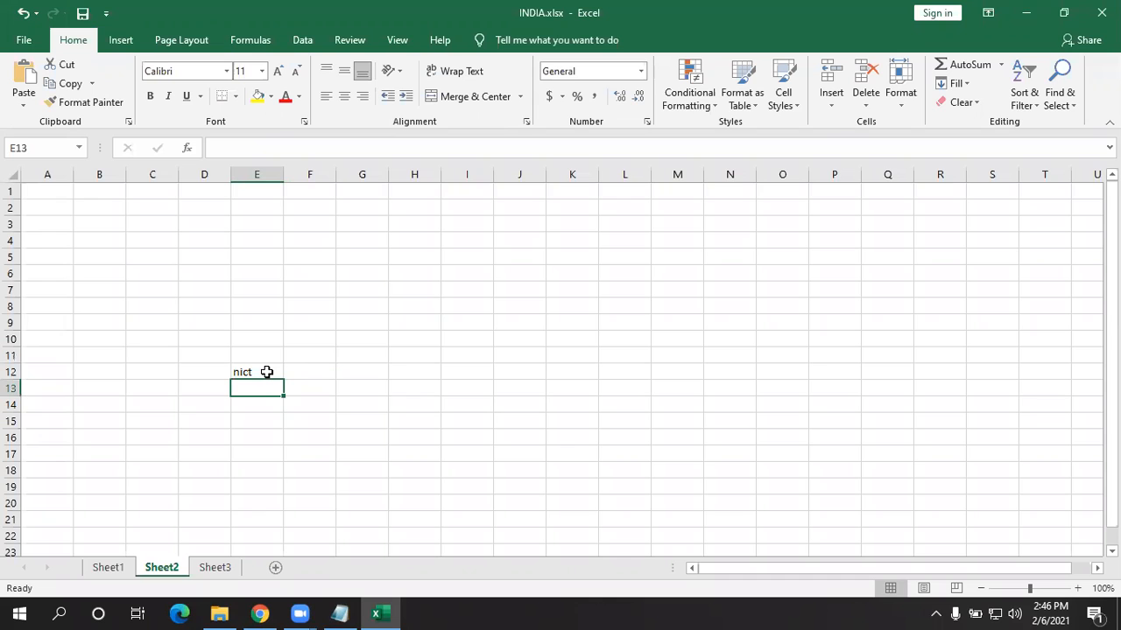
{"action": "left_click", "coordinate": [27, 40]}
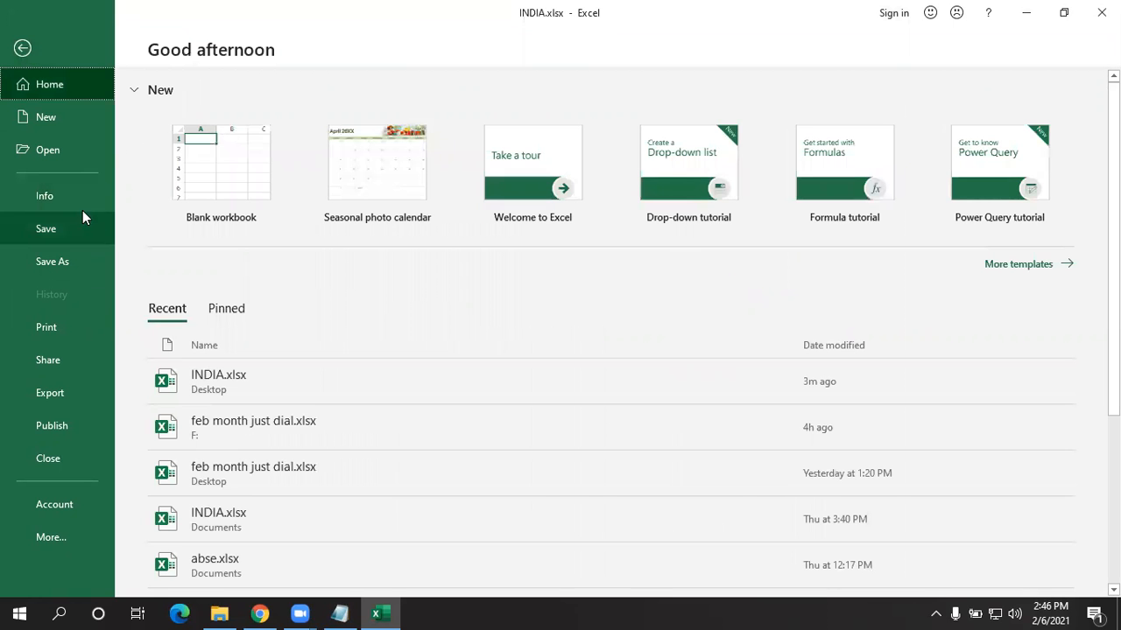
{"action": "left_click", "coordinate": [63, 190]}
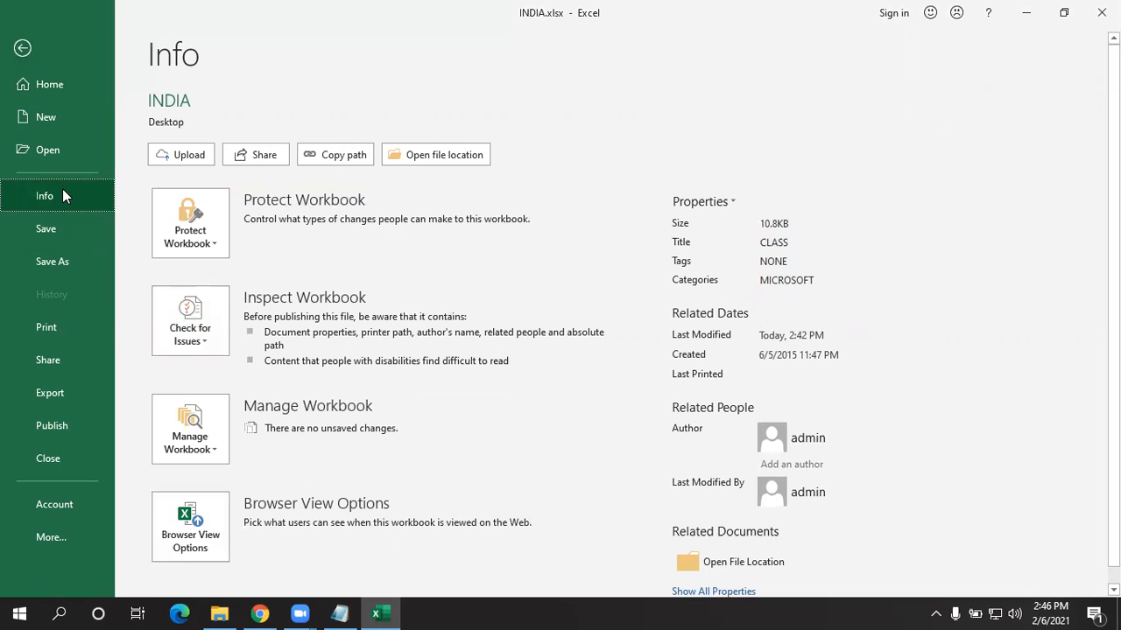
{"action": "left_click", "coordinate": [189, 226]}
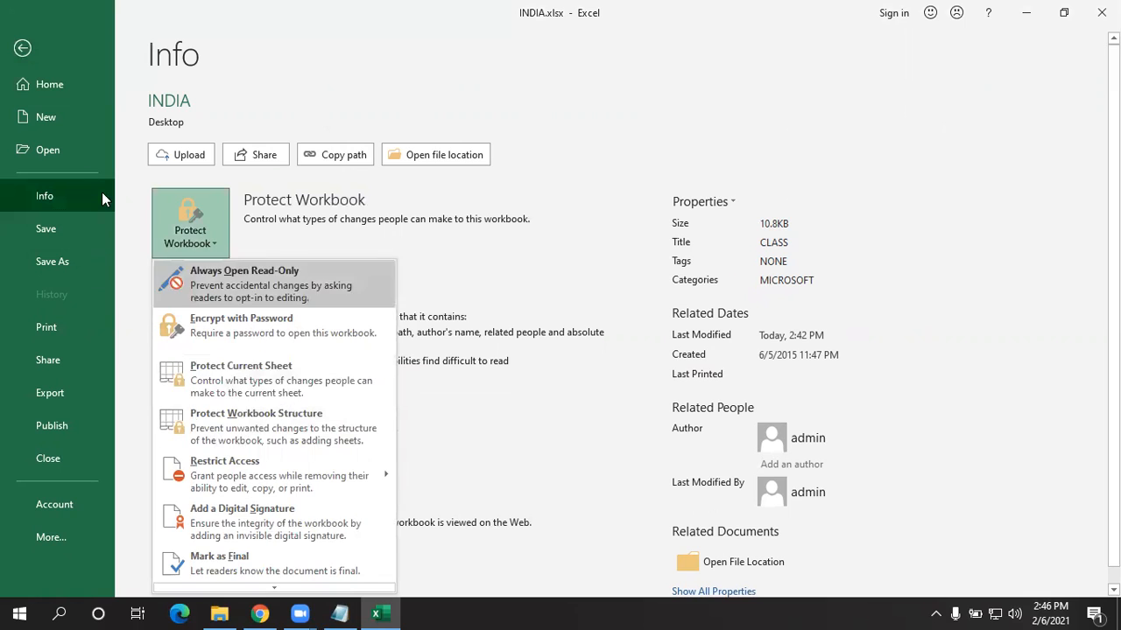
{"action": "left_click", "coordinate": [23, 51]}
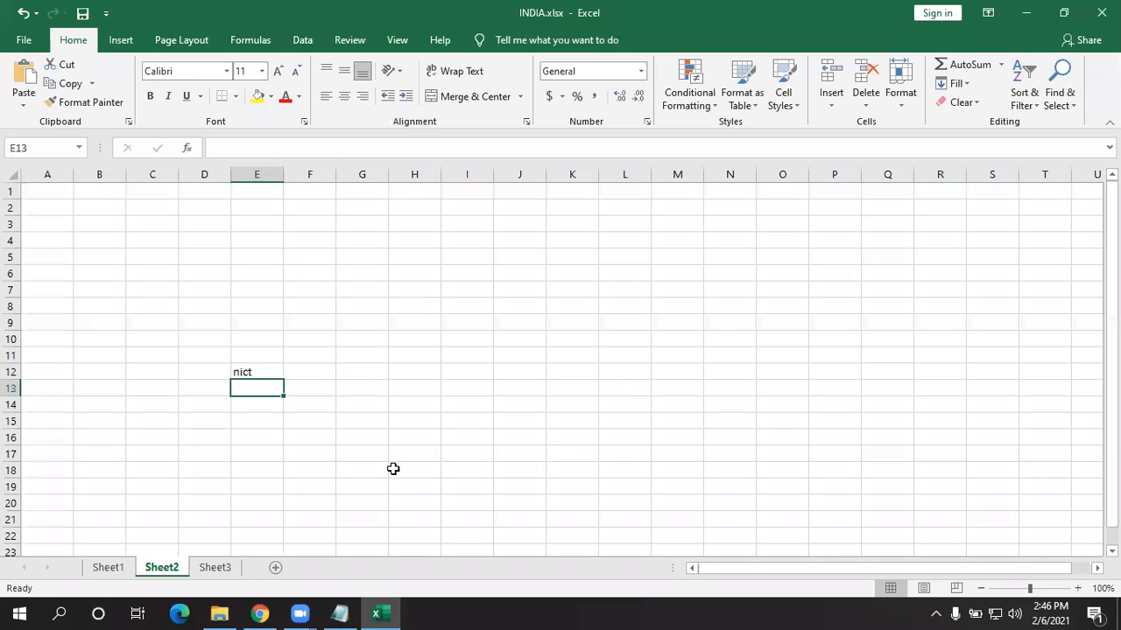
{"action": "left_click", "coordinate": [322, 469]}
{"action": "left_click", "coordinate": [332, 326]}
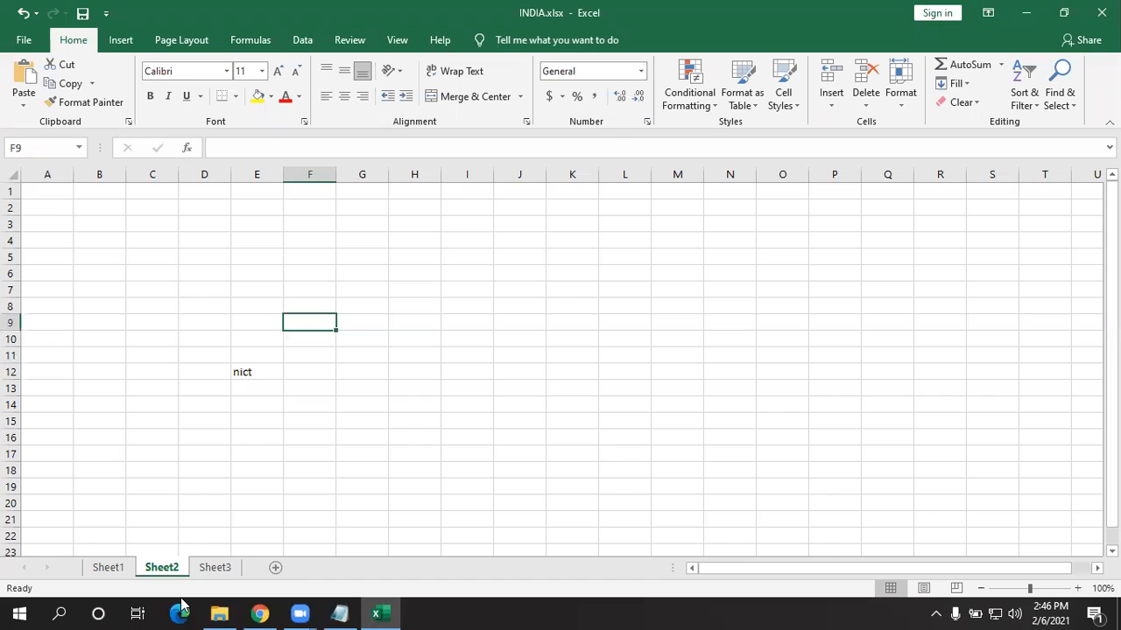
- Protect the workbook structure with a confirmed password and save INDIA.xlsx
{"action": "right_click", "coordinate": [167, 568]}
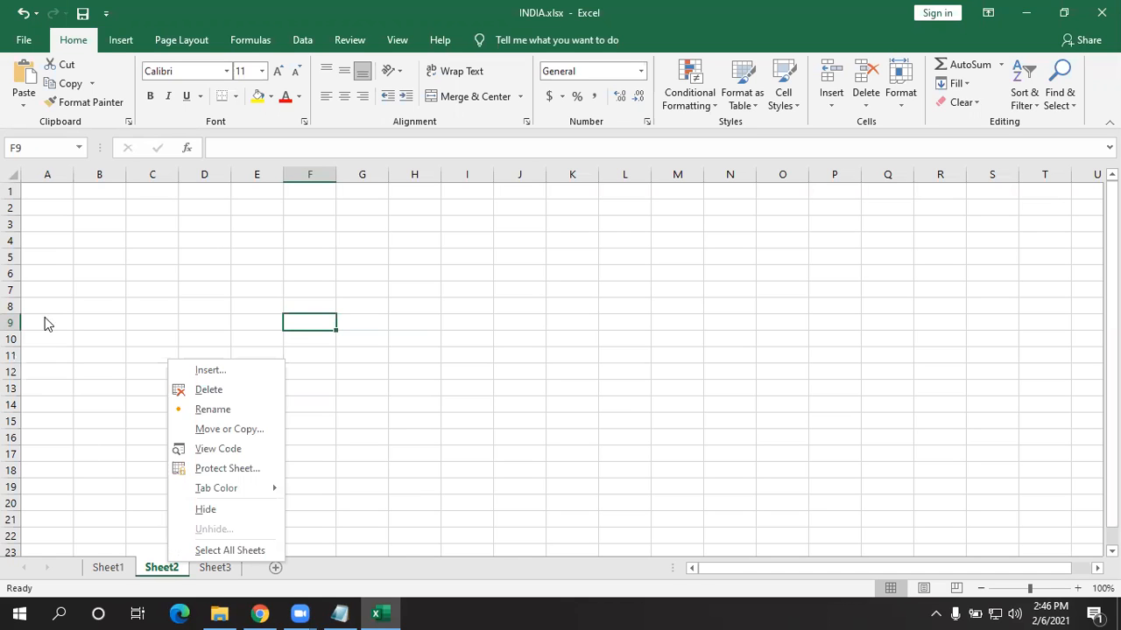
{"action": "left_click", "coordinate": [24, 40]}
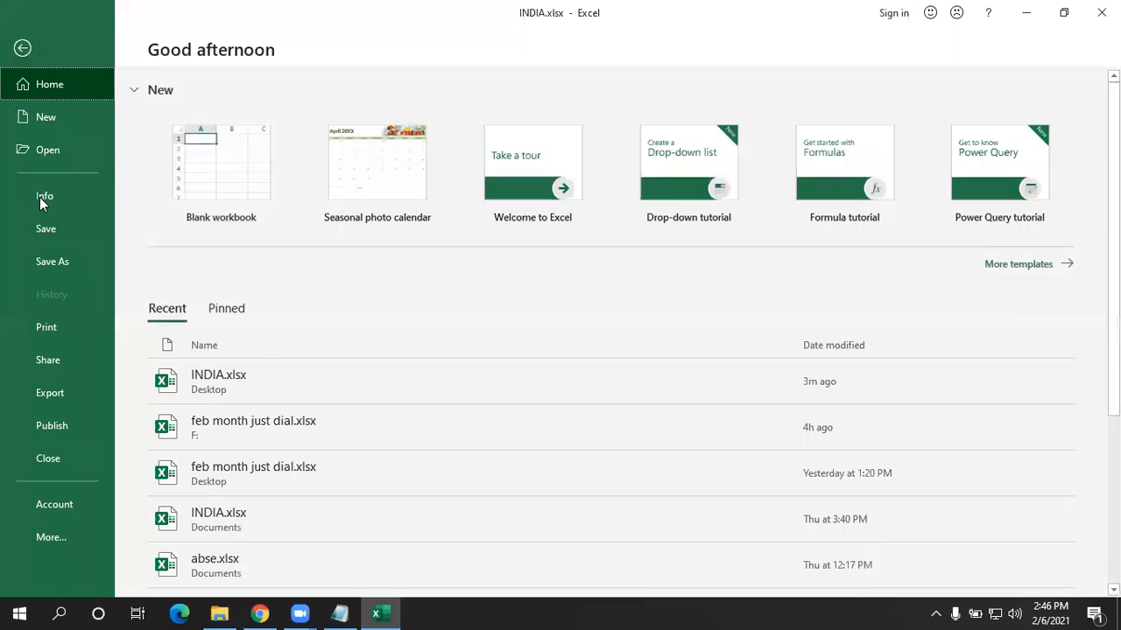
{"action": "left_click", "coordinate": [34, 188]}
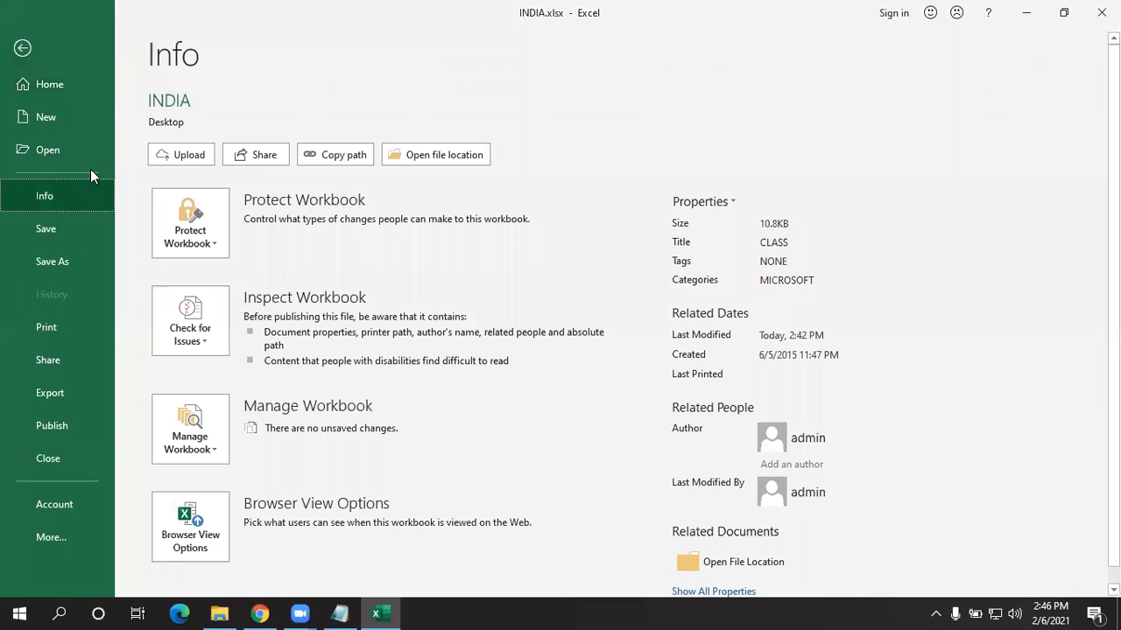
{"action": "left_click", "coordinate": [208, 240]}
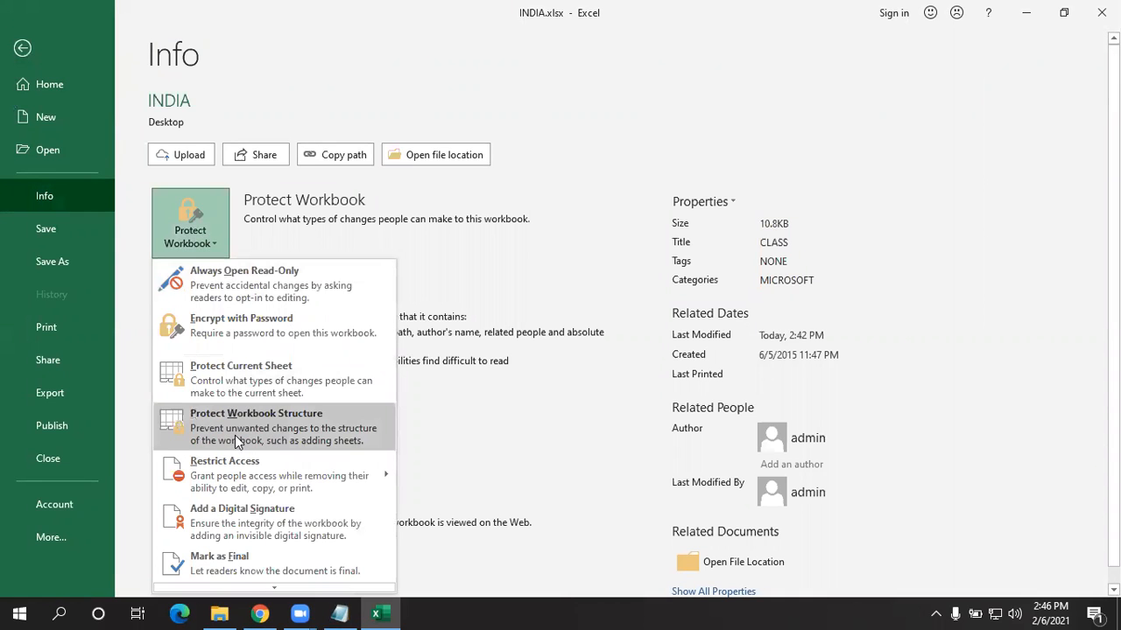
{"action": "left_click", "coordinate": [216, 429]}
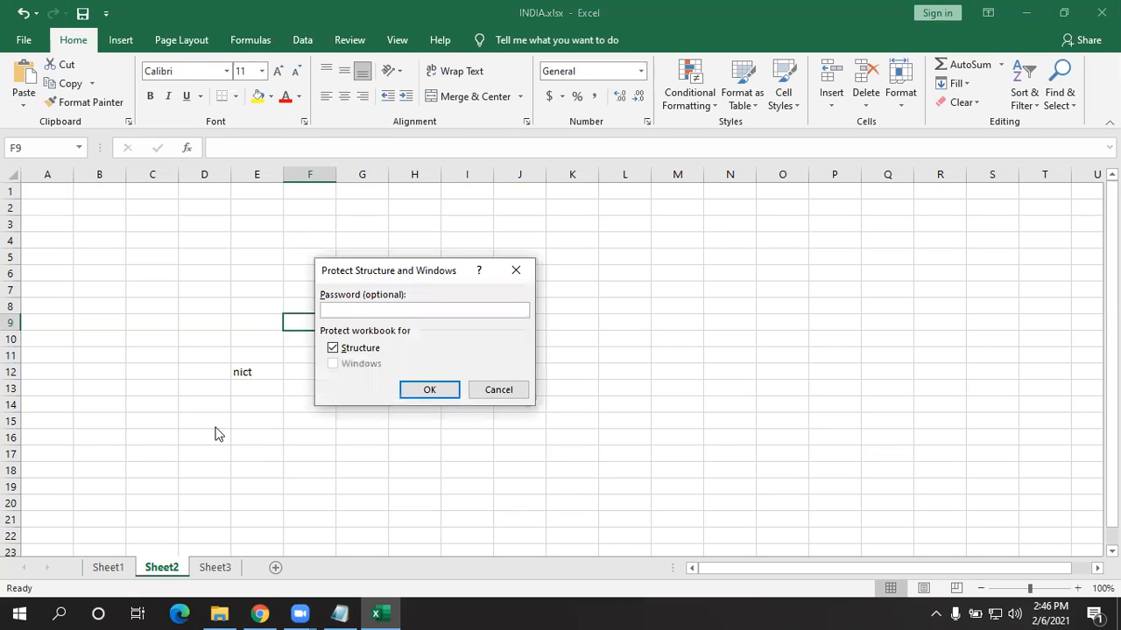
{"action": "type", "text": "123"}
{"action": "key", "text": "Return"}
{"action": "type", "text": "123"}
{"action": "key", "text": "Return"}
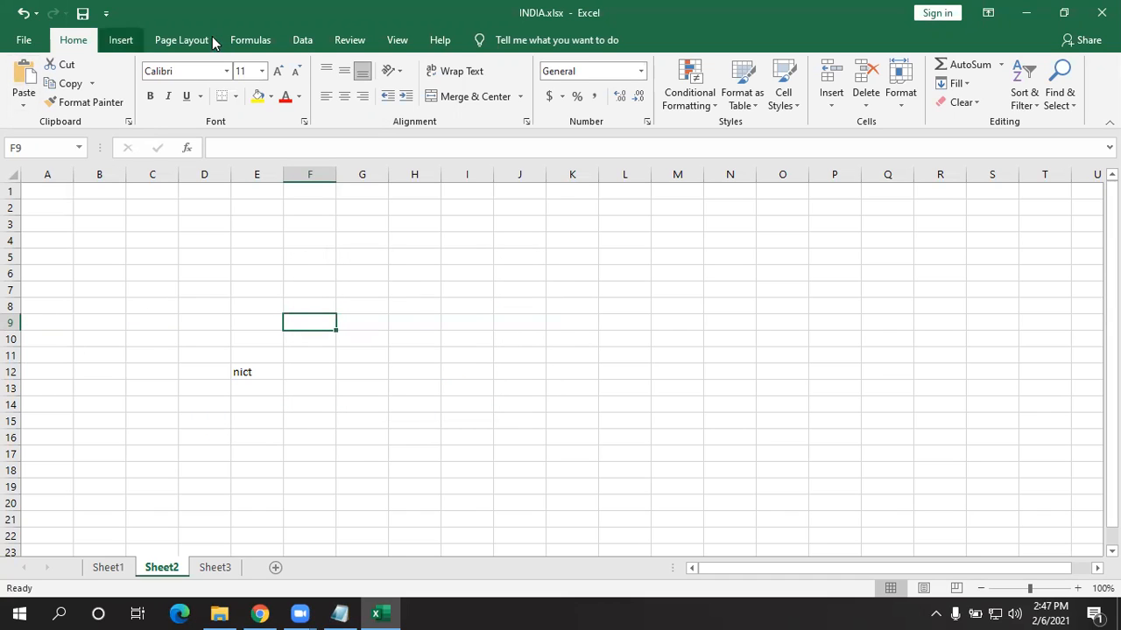
{"action": "left_click", "coordinate": [77, 14]}
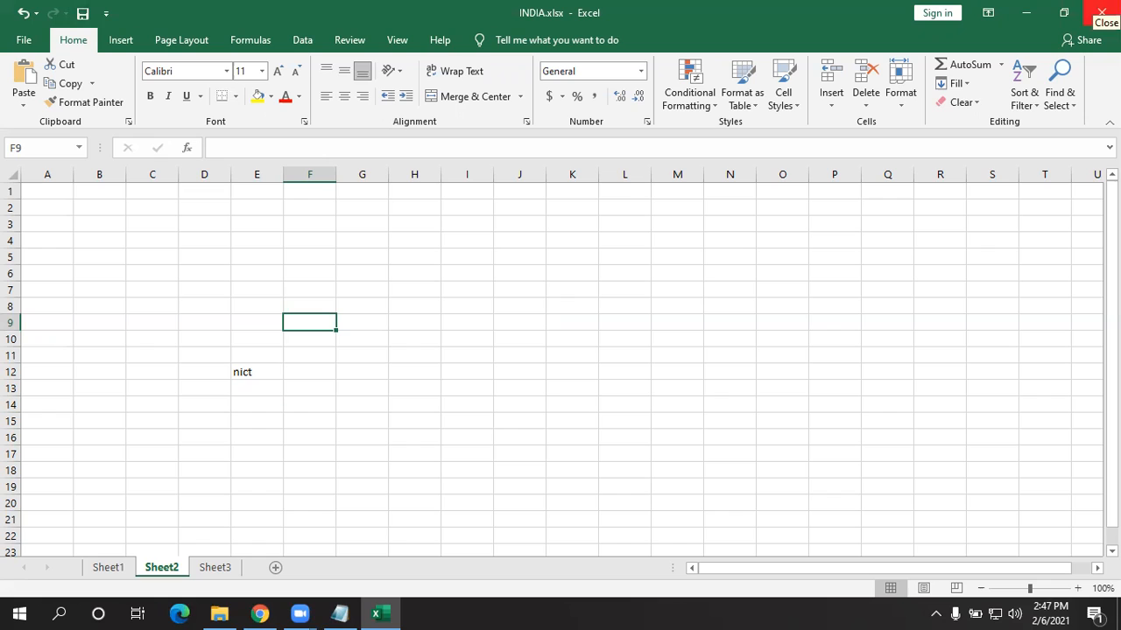
- Check that the Sheet3 and Sheet2 tab menus have Insert, Delete and Rename disabled, ending on Sheet3
{"action": "right_click", "coordinate": [214, 568]}
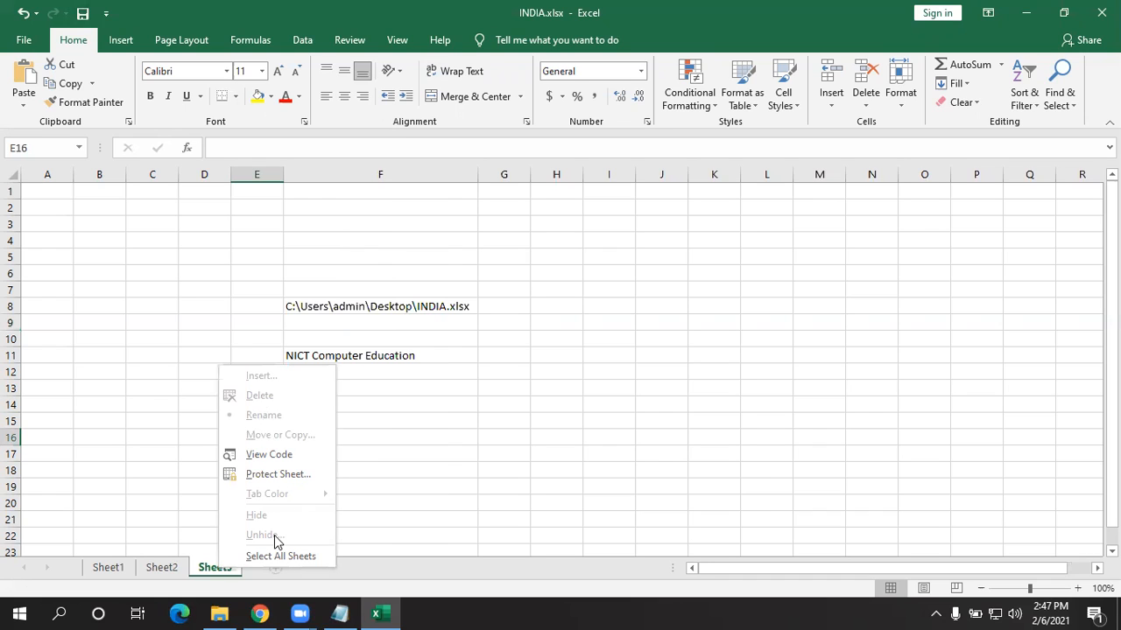
{"action": "right_click", "coordinate": [161, 568]}
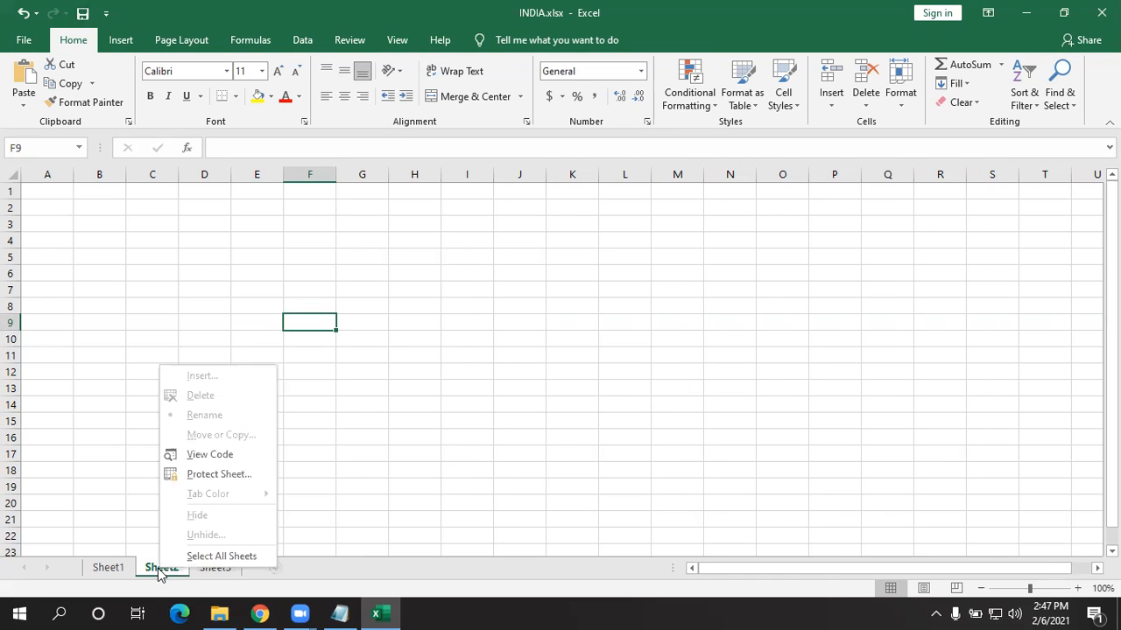
{"action": "left_click", "coordinate": [86, 457]}
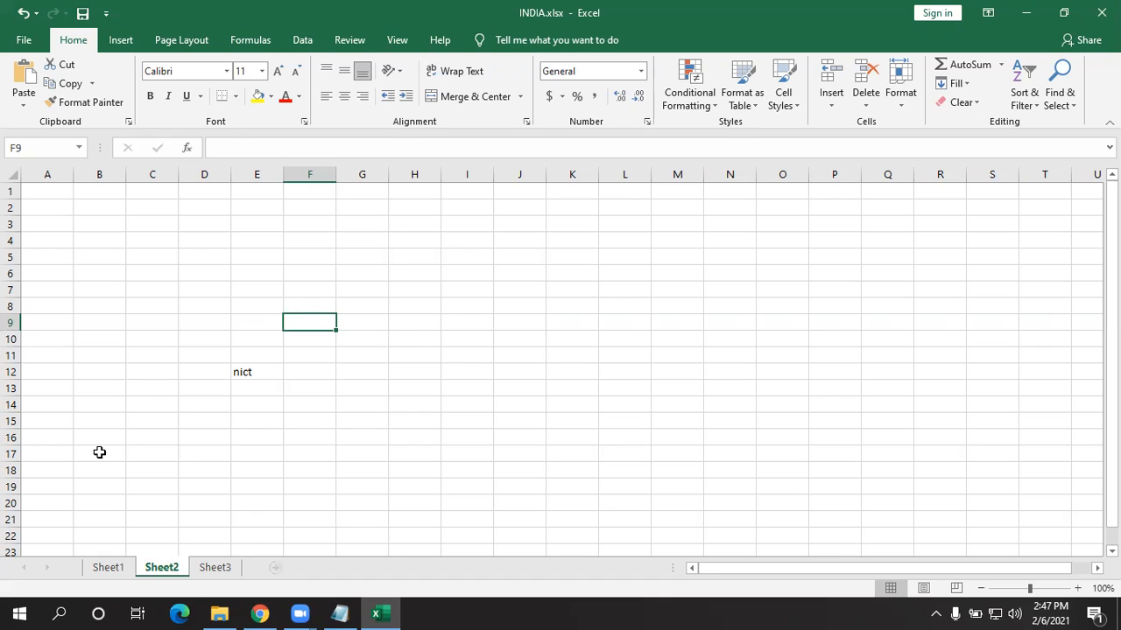
{"action": "right_click", "coordinate": [215, 569]}
{"action": "key", "text": "Escape"}
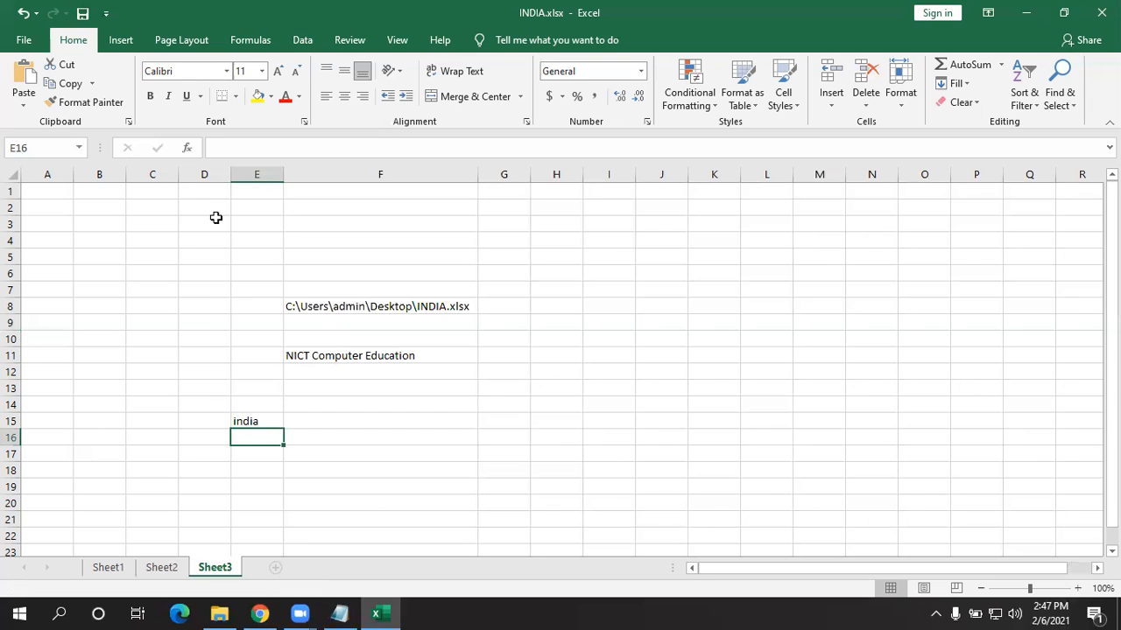
- Unprotect the workbook structure with its password and save INDIA.xlsx
{"action": "left_click", "coordinate": [22, 41]}
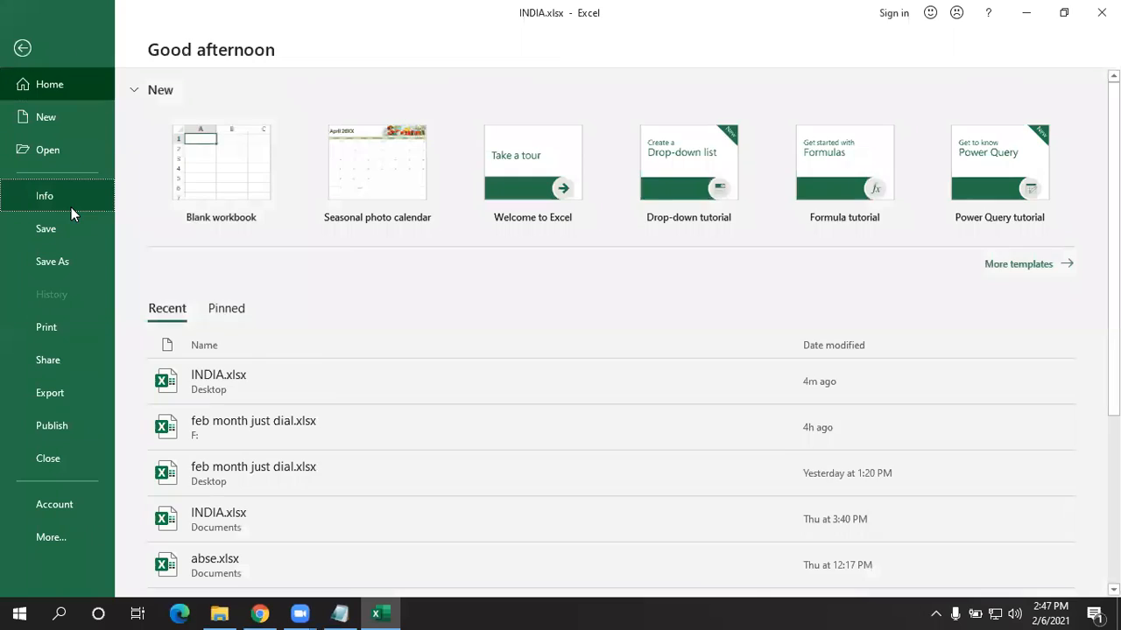
{"action": "left_click", "coordinate": [71, 206]}
{"action": "left_click", "coordinate": [171, 239]}
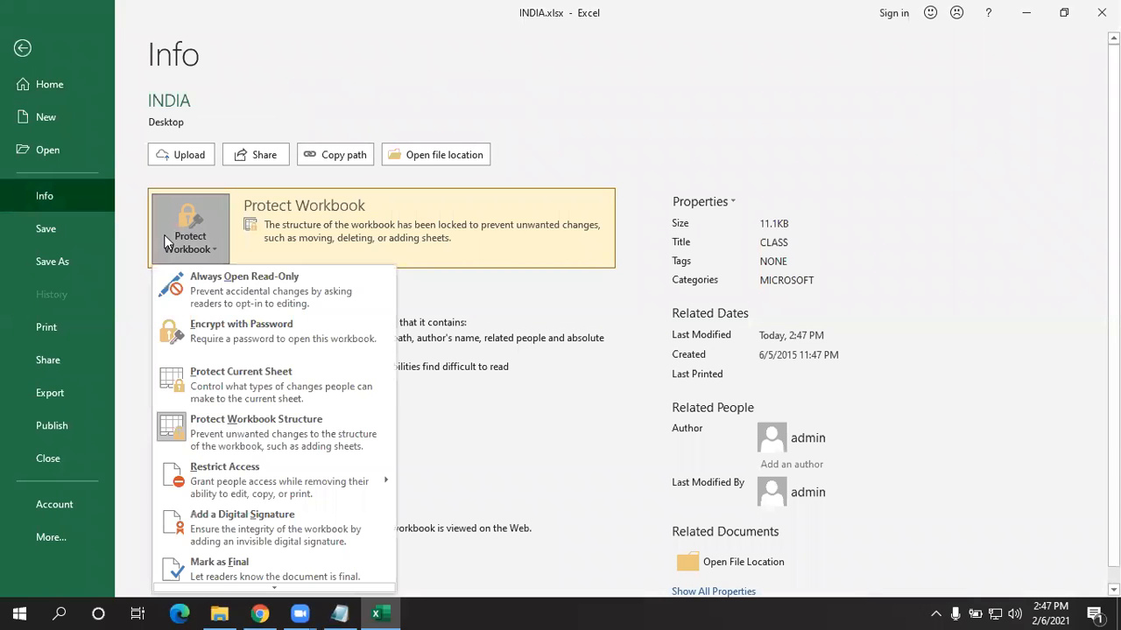
{"action": "left_click", "coordinate": [331, 431]}
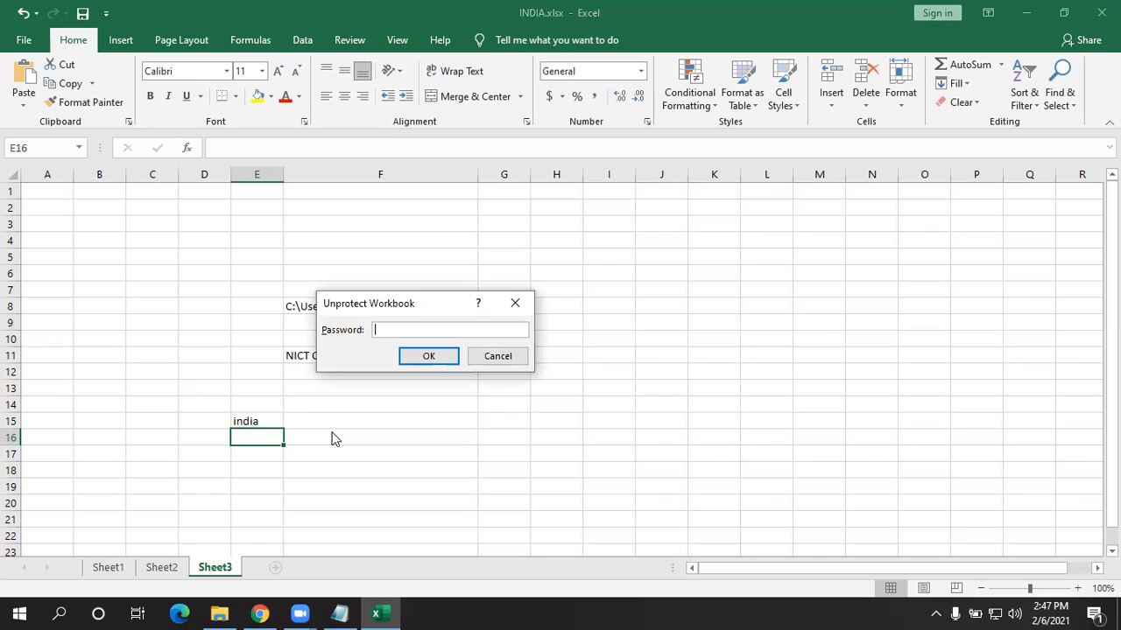
{"action": "type", "text": "123"}
{"action": "key", "text": "Return"}
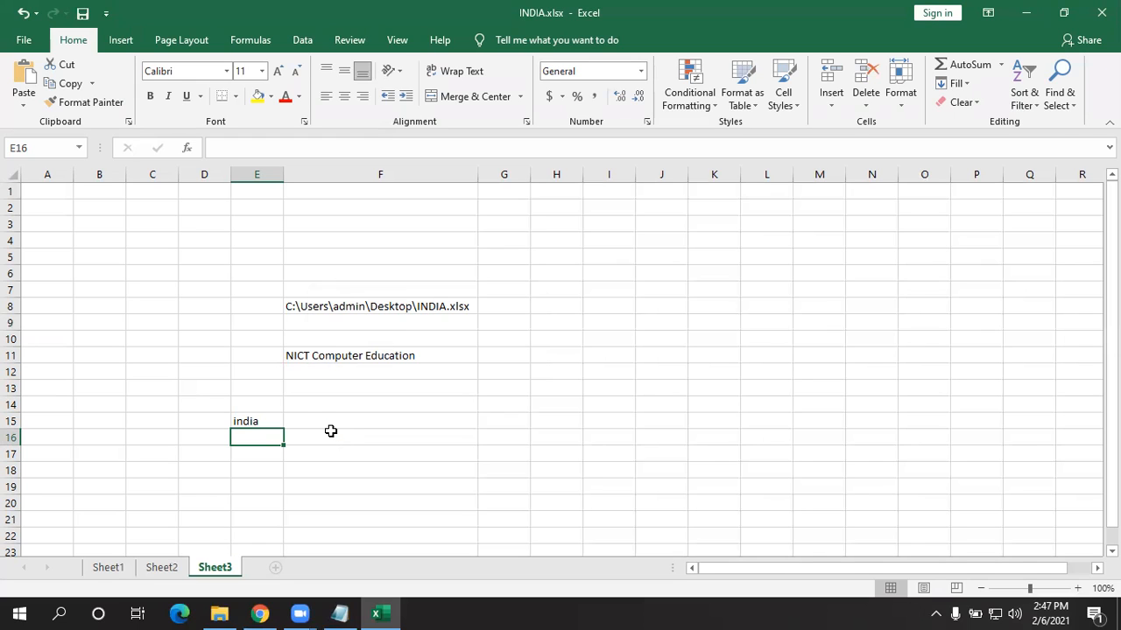
{"action": "left_click", "coordinate": [80, 12]}
- Open Protect Workbook Structure and cancel it without setting a password
{"action": "left_click", "coordinate": [23, 40]}
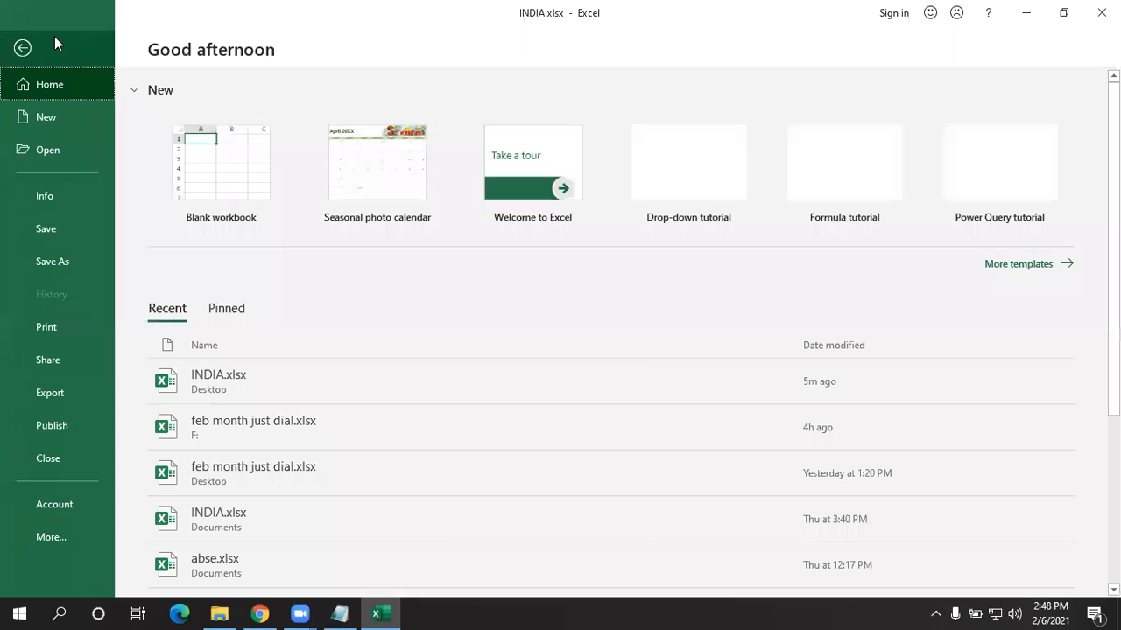
{"action": "left_click", "coordinate": [74, 199]}
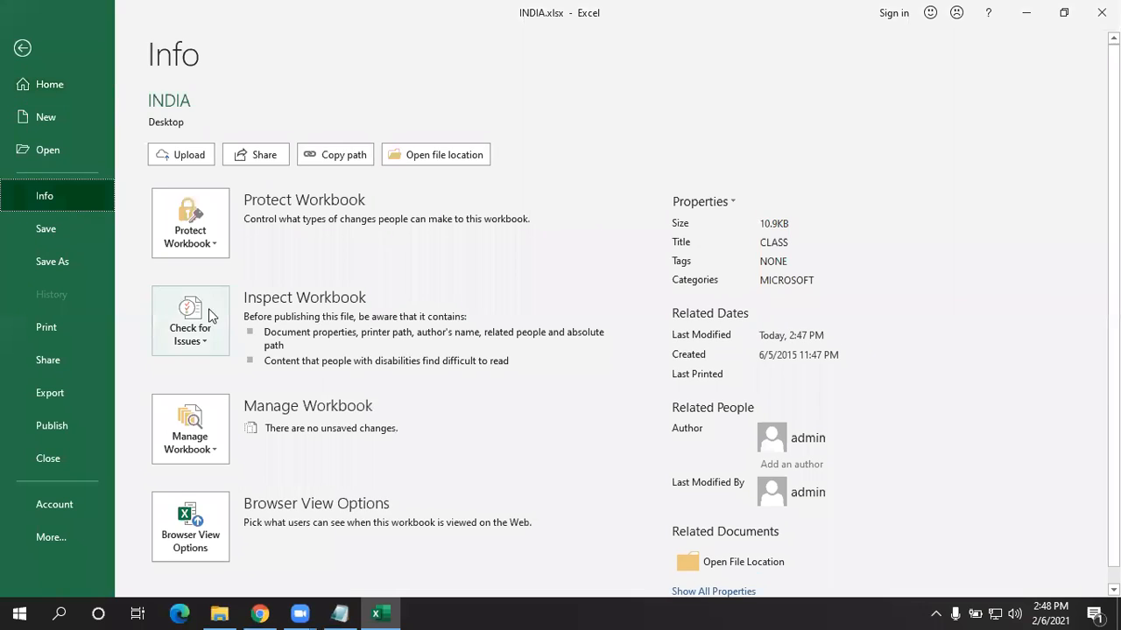
{"action": "left_click", "coordinate": [208, 249]}
{"action": "left_click", "coordinate": [212, 422]}
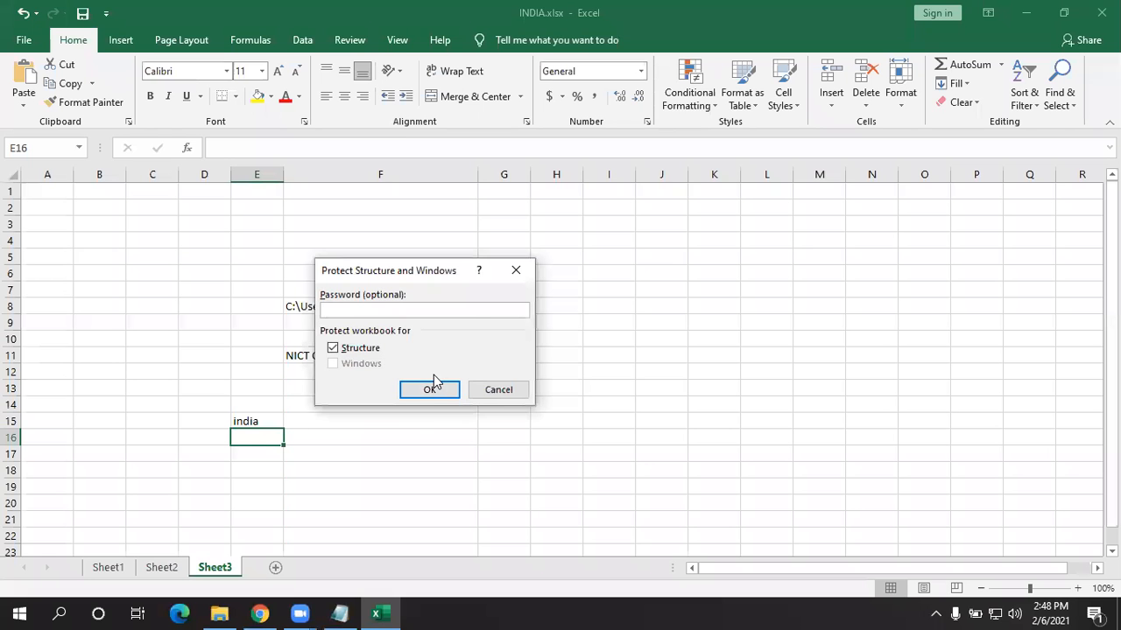
{"action": "left_click", "coordinate": [516, 270]}
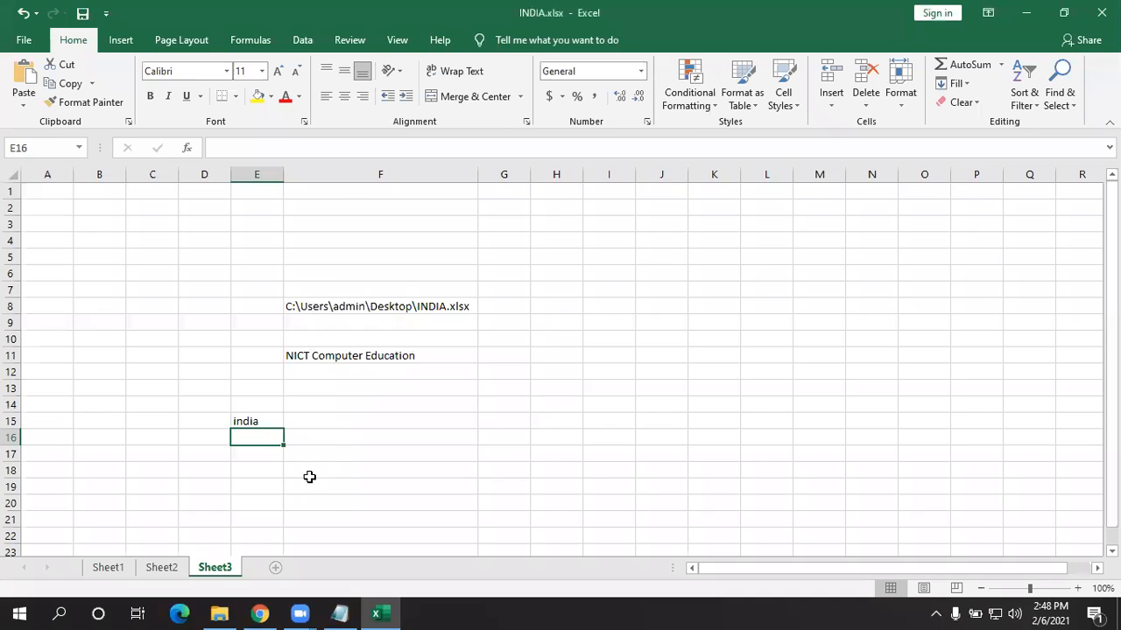
- Insert a blank Sheet4 with Shift+F11 and view its tab options without changing anything
{"action": "key", "text": "shift+F11"}
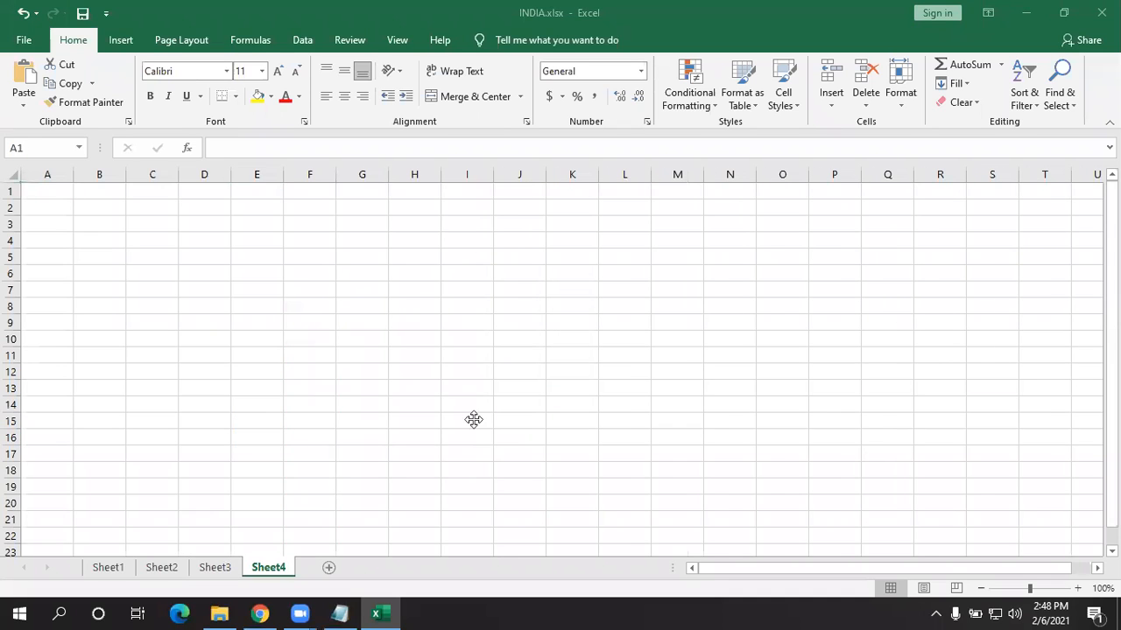
{"action": "right_click", "coordinate": [277, 570]}
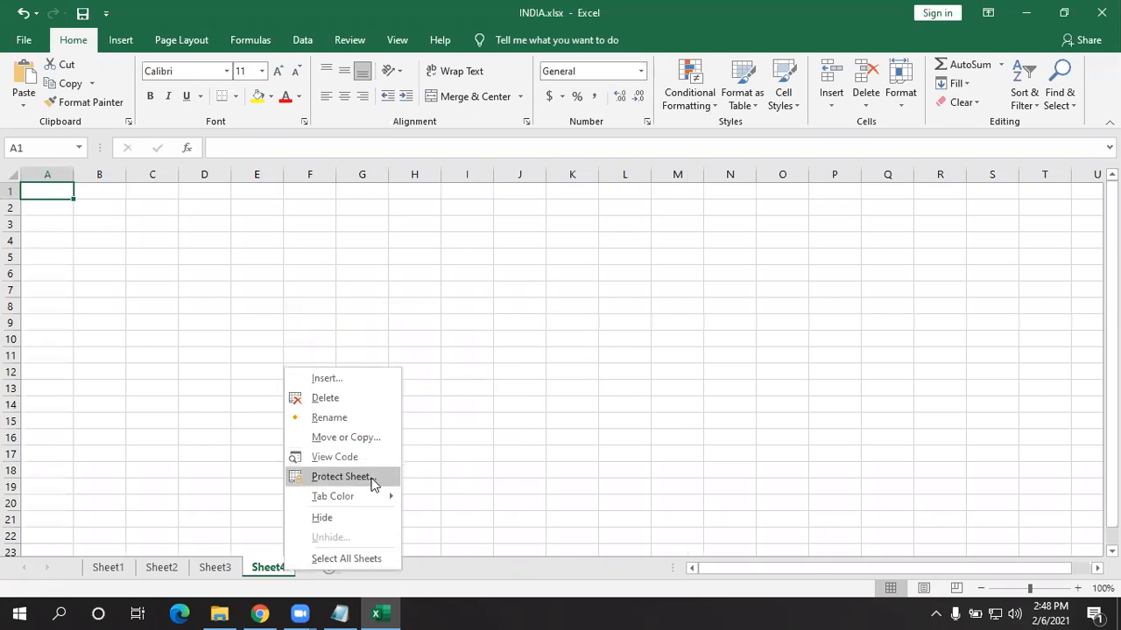
{"action": "mouse_move", "coordinate": [348, 500]}
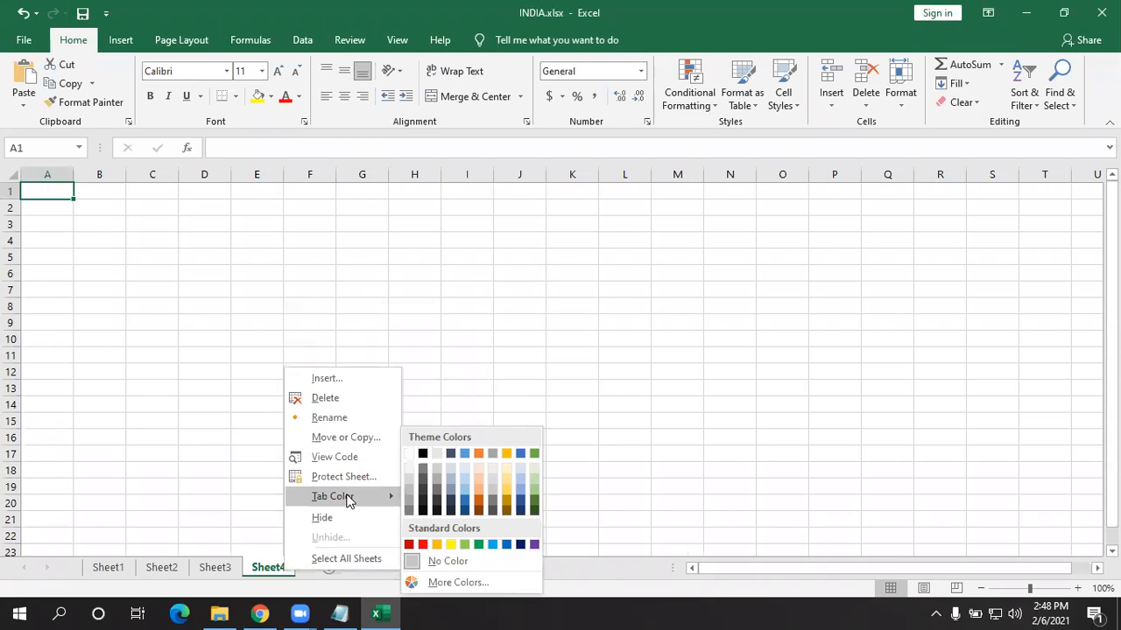
{"action": "left_click", "coordinate": [862, 397]}
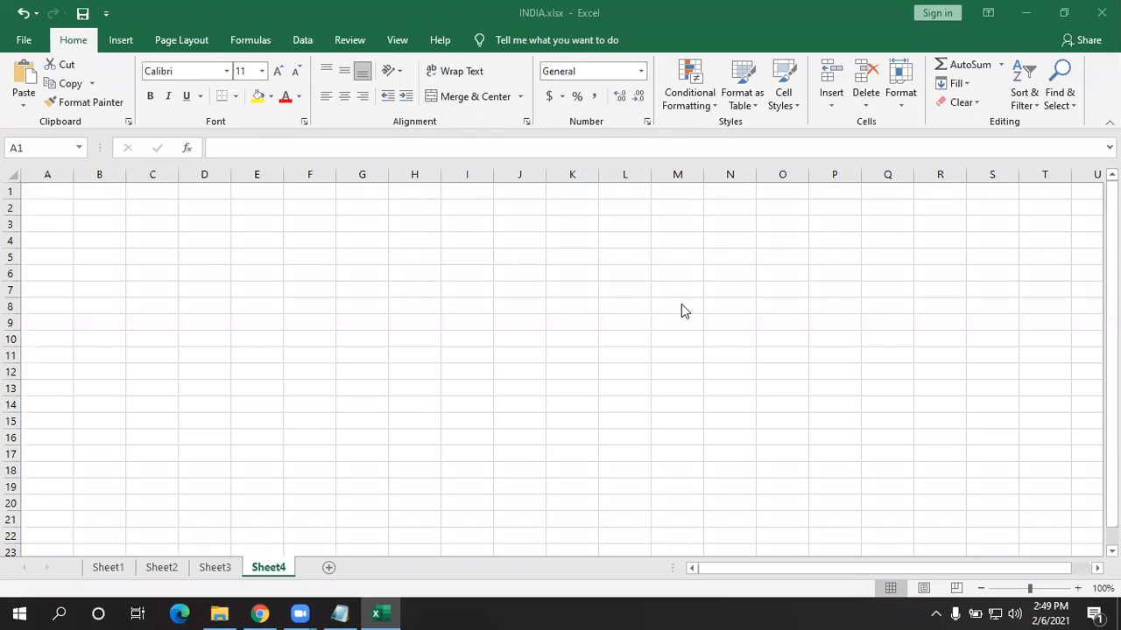
- Display the INDIA.xlsx Info page with its Protect Workbook choices listed
{"action": "left_click", "coordinate": [19, 51]}
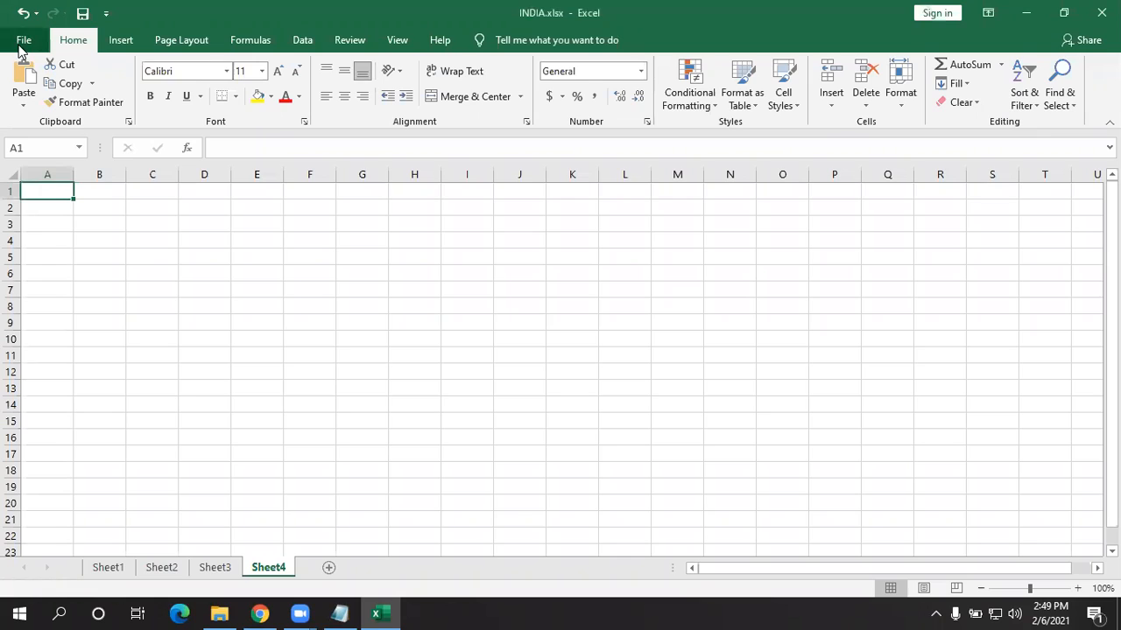
{"action": "left_click", "coordinate": [21, 44]}
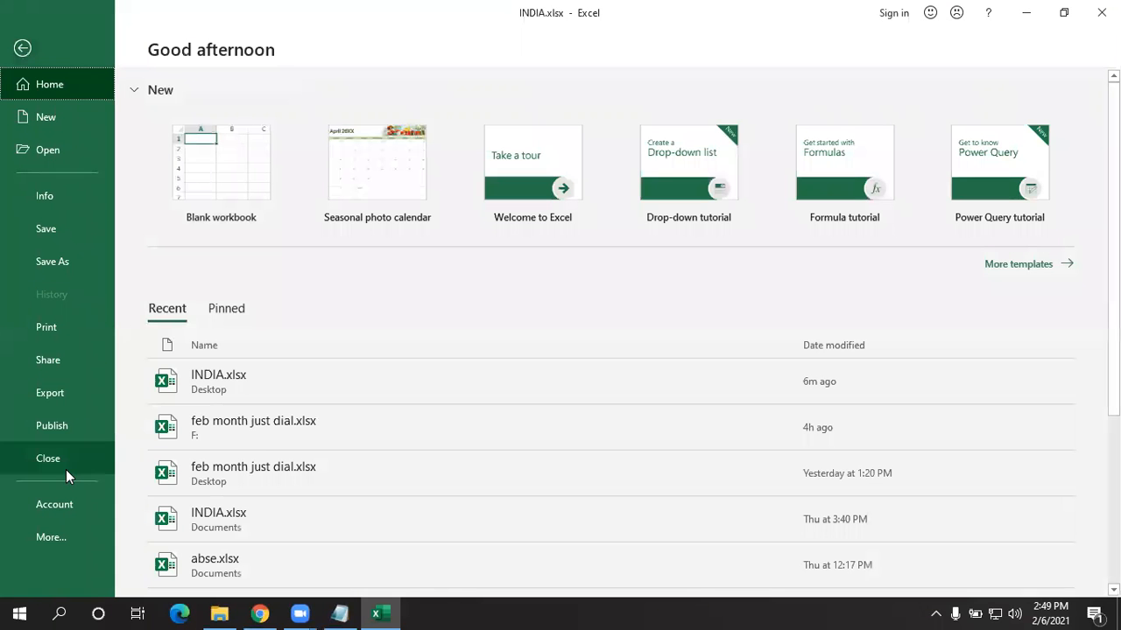
{"action": "left_click", "coordinate": [76, 197]}
{"action": "left_click", "coordinate": [198, 217]}
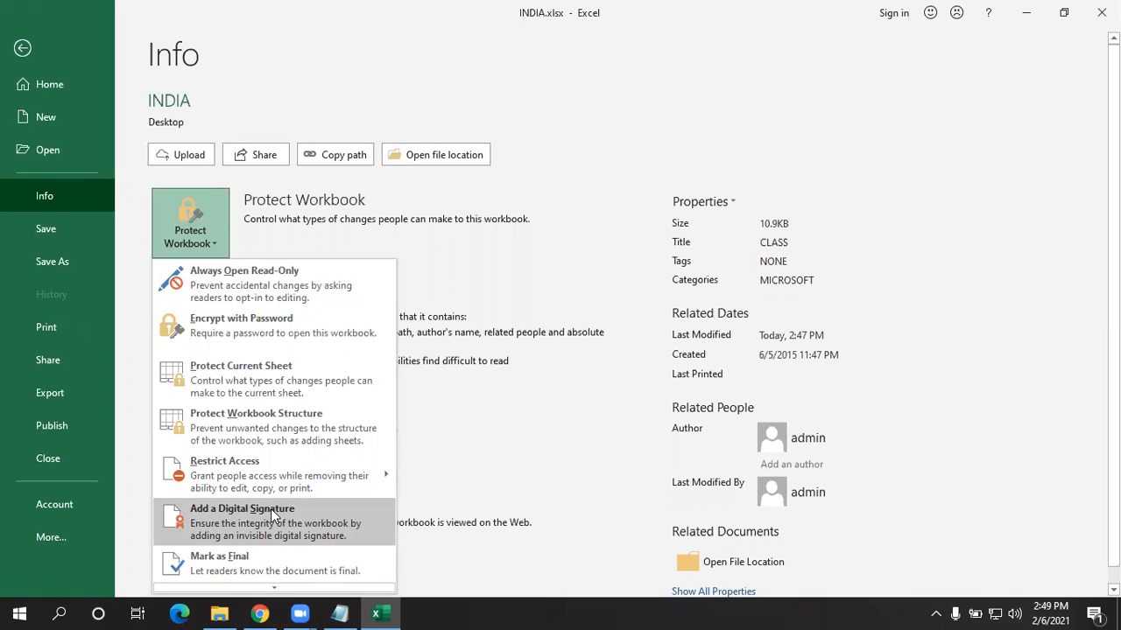
{"action": "mouse_move", "coordinate": [263, 489]}
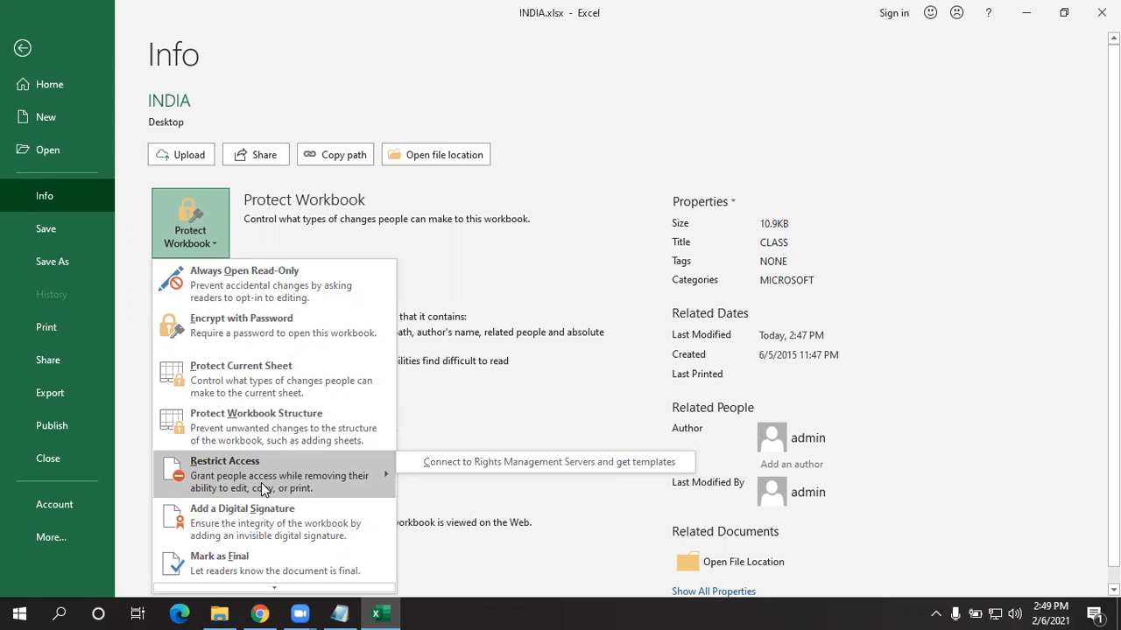
- Go to Sheet3 and cut the cells E8:F16
{"action": "left_click", "coordinate": [34, 48]}
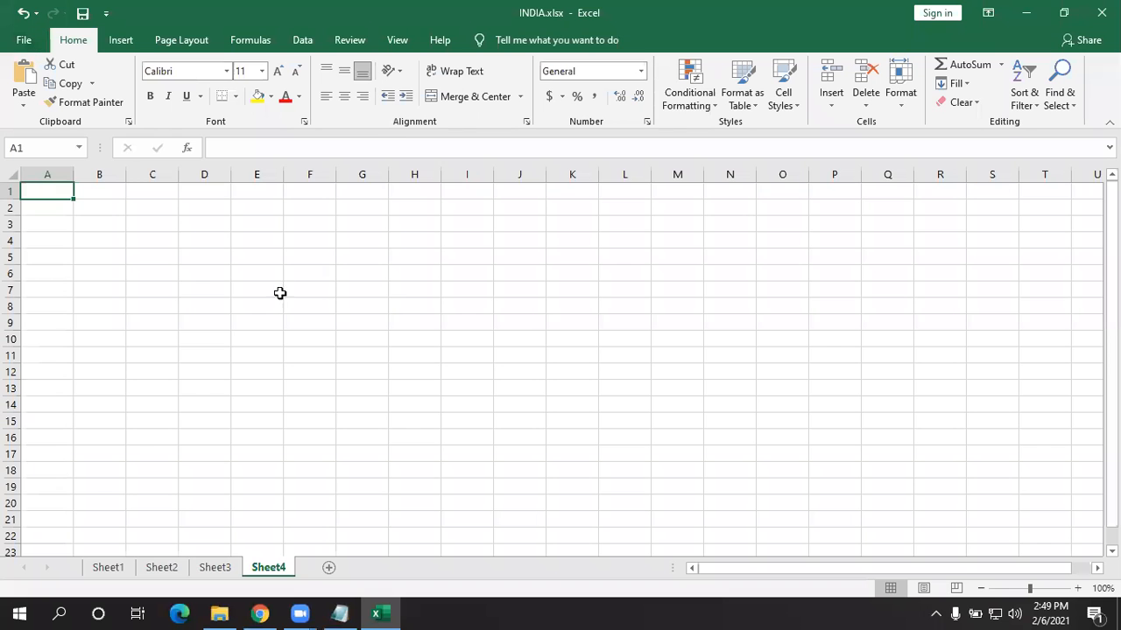
{"action": "left_click", "coordinate": [224, 568]}
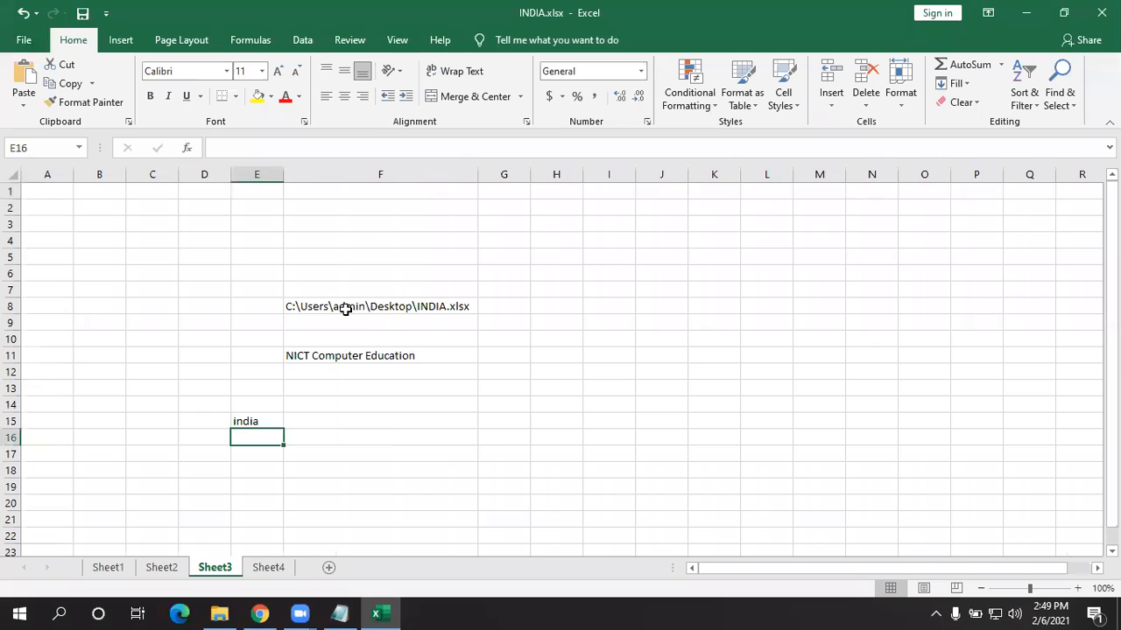
{"action": "left_click_drag", "start_coordinate": [343, 306], "coordinate": [256, 437]}
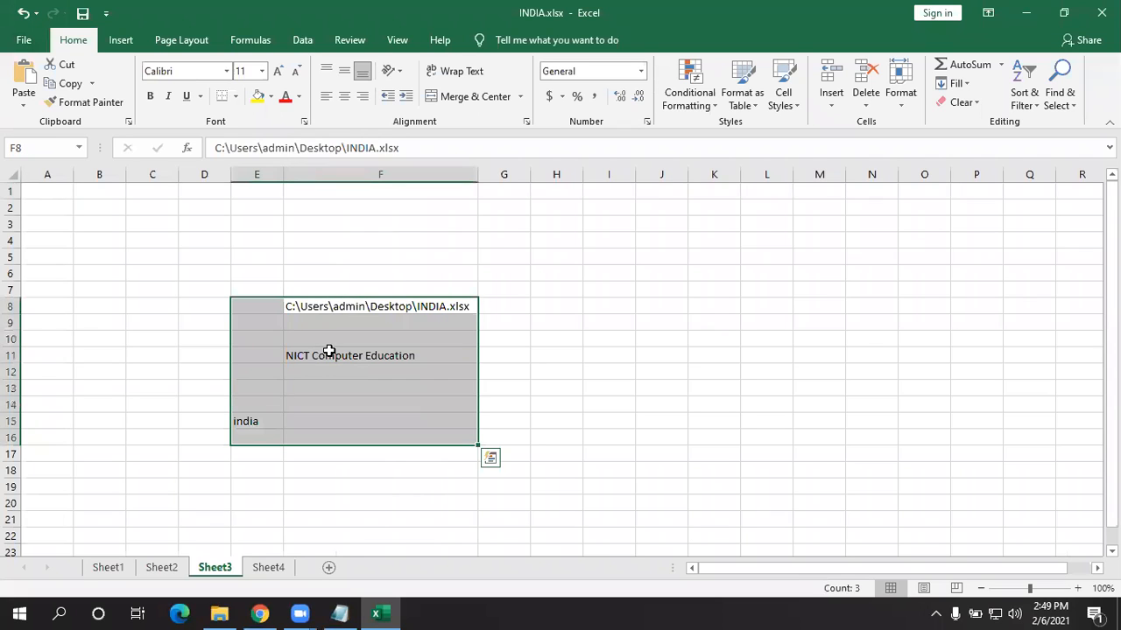
{"action": "right_click", "coordinate": [398, 372]}
{"action": "left_click", "coordinate": [397, 239]}
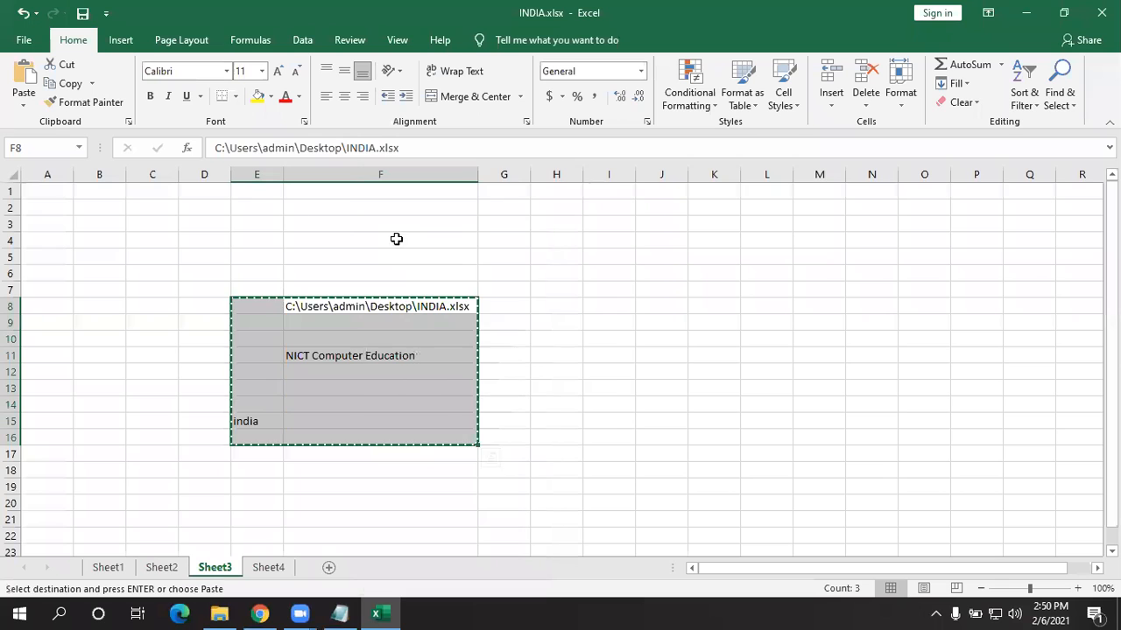
- Try Add a Digital Signature under Protect Workbook, declining the offer to get a digital ID
{"action": "left_click", "coordinate": [24, 43]}
{"action": "left_click", "coordinate": [58, 203]}
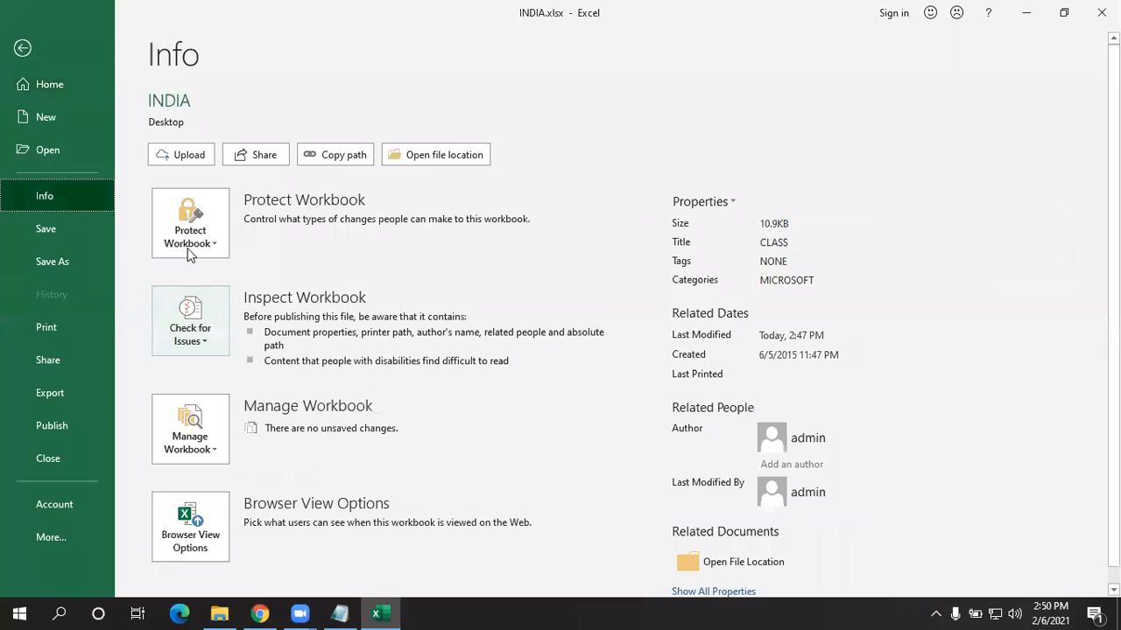
{"action": "left_click", "coordinate": [203, 245]}
{"action": "mouse_move", "coordinate": [195, 481]}
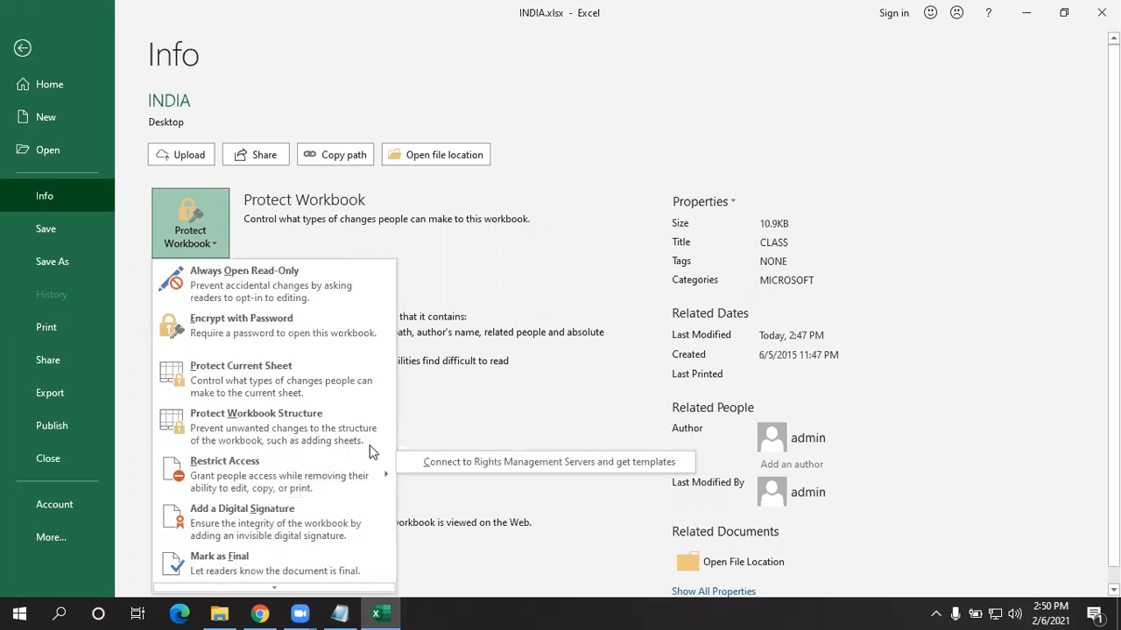
{"action": "left_click", "coordinate": [604, 250]}
{"action": "left_click", "coordinate": [225, 234]}
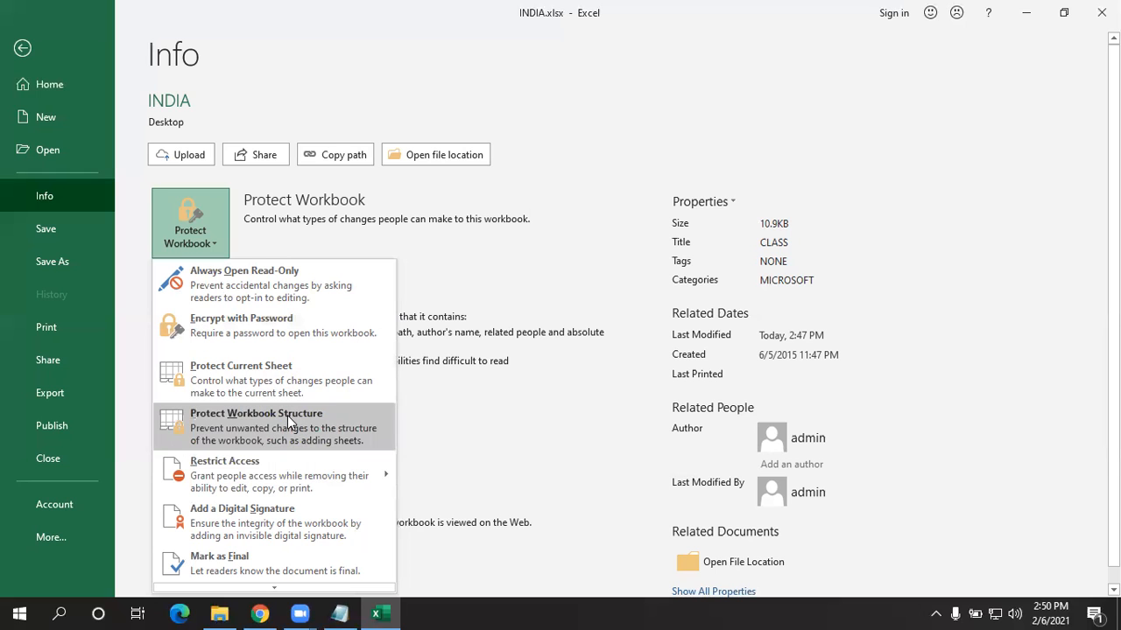
{"action": "left_click", "coordinate": [288, 525]}
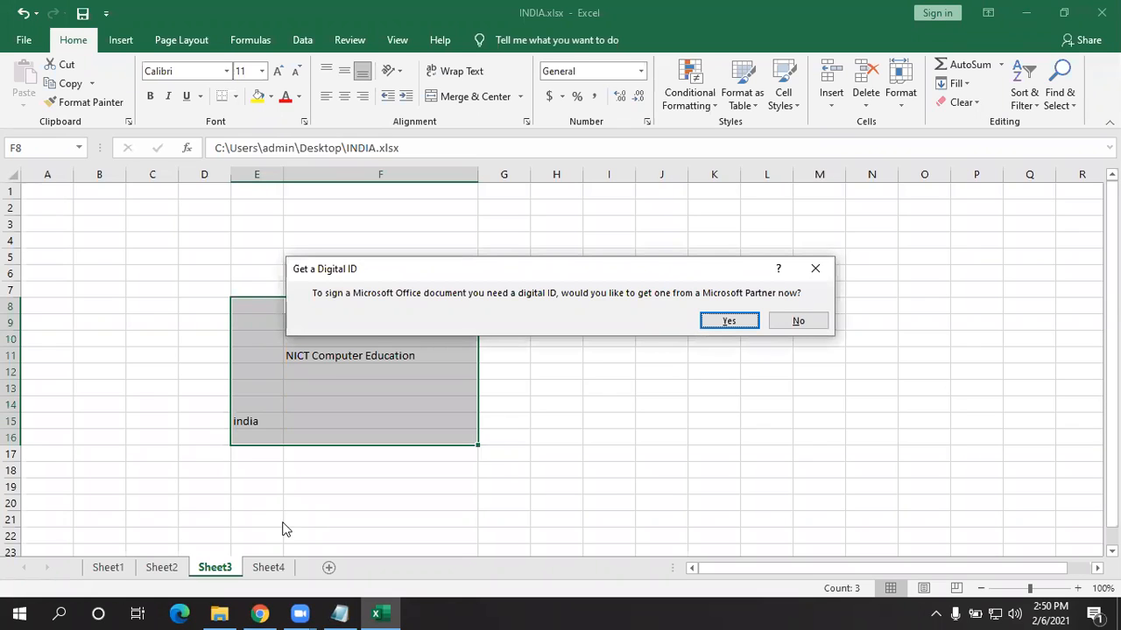
{"action": "left_click", "coordinate": [797, 320]}
- Select cell I11 on Sheet3 and bring up the Insert ribbon commands
{"action": "left_click", "coordinate": [124, 47]}
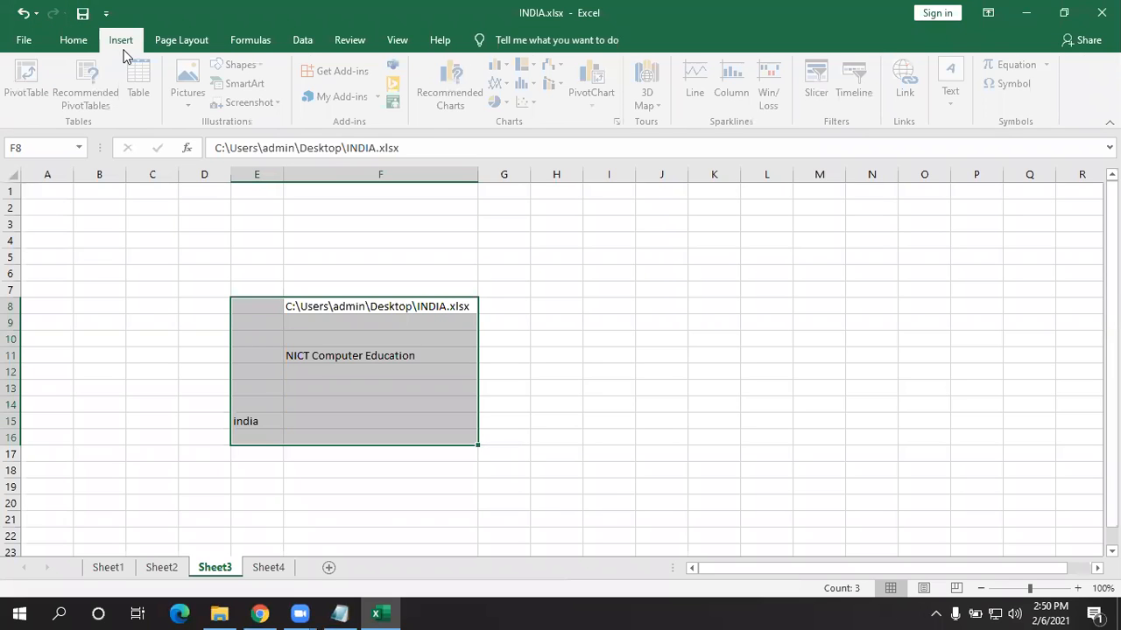
{"action": "left_click", "coordinate": [182, 42]}
{"action": "left_click", "coordinate": [396, 39]}
{"action": "left_click", "coordinate": [630, 354]}
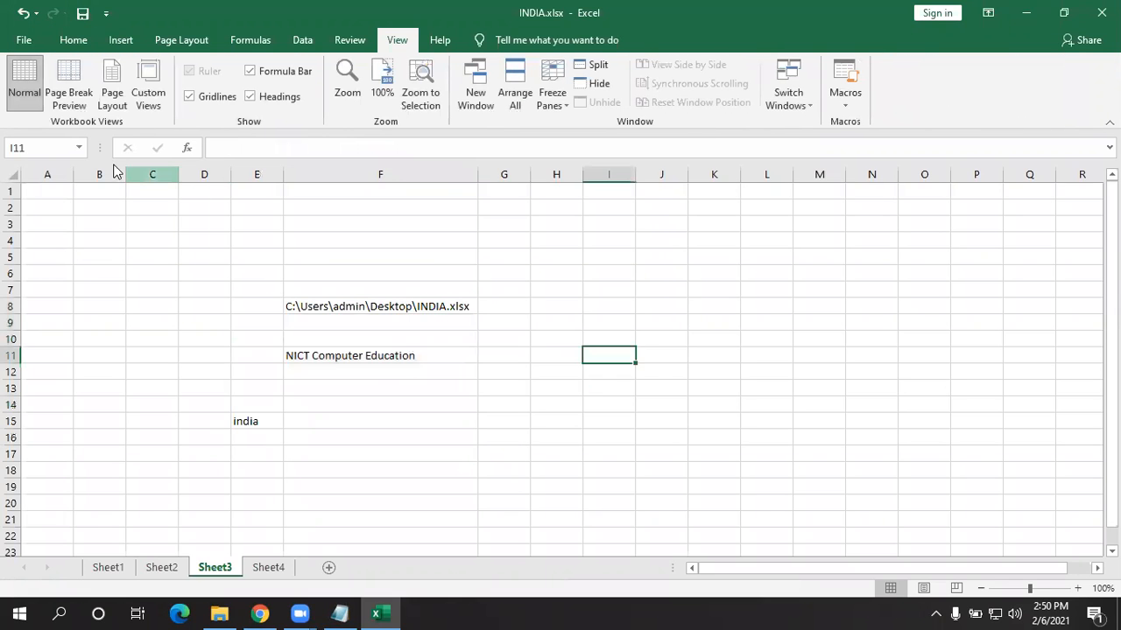
{"action": "left_click", "coordinate": [124, 48]}
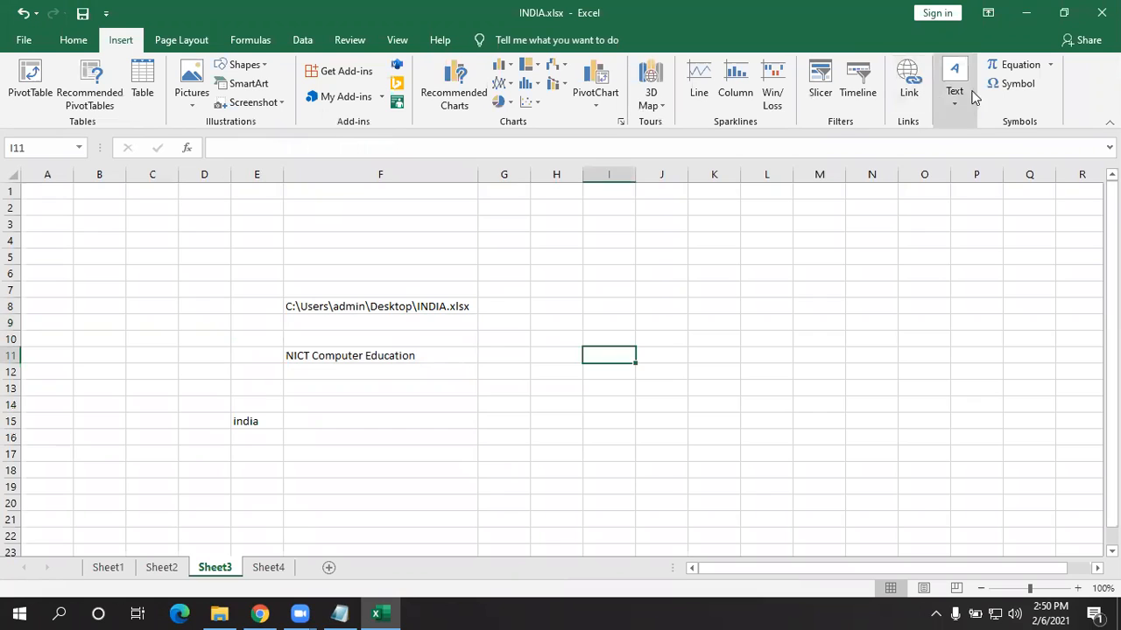
- Insert a signature line with the suggested signer's name and the title Admin
{"action": "left_click", "coordinate": [963, 108]}
{"action": "left_click", "coordinate": [1048, 150]}
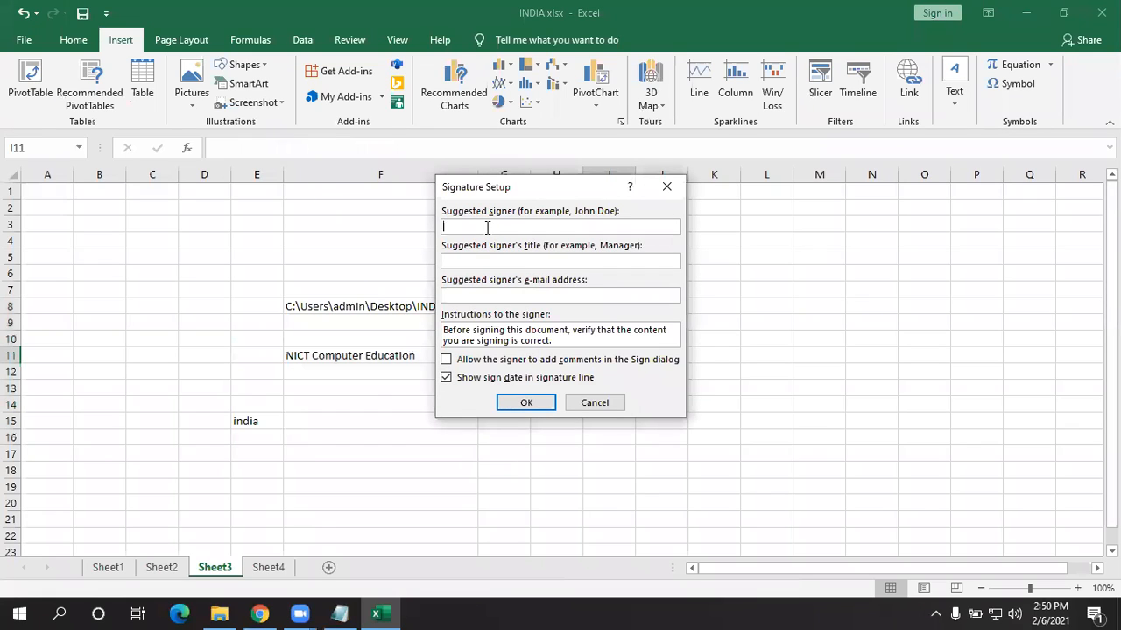
{"action": "type", "text": "Gunasekar S"}
{"action": "key", "text": "Tab"}
{"action": "type", "text": "Admin"}
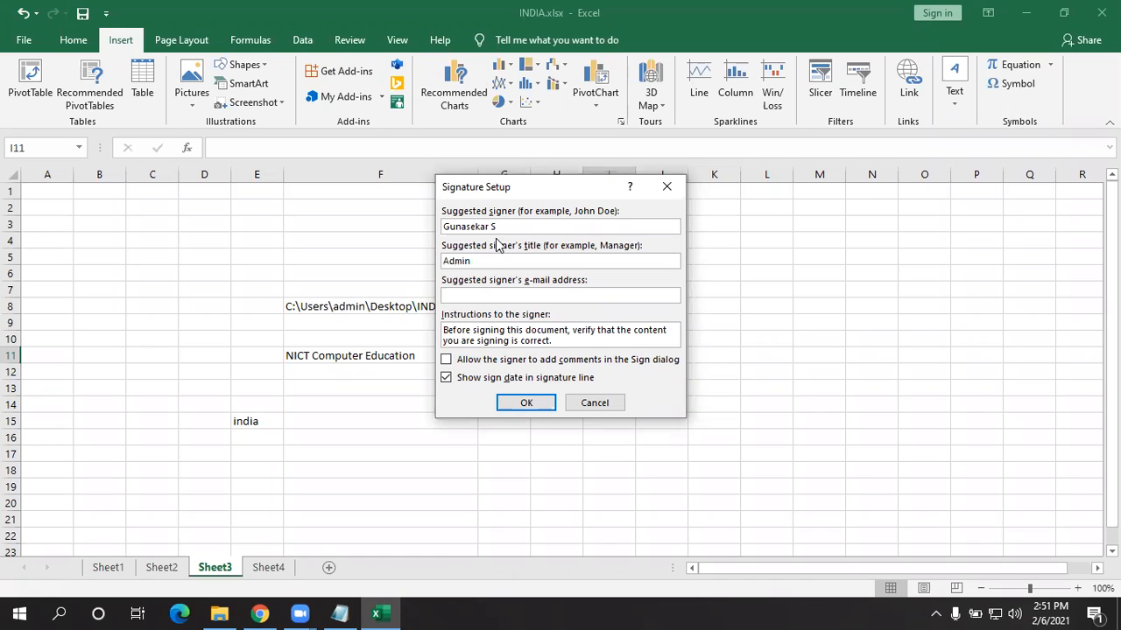
{"action": "key", "text": "shift+Tab"}
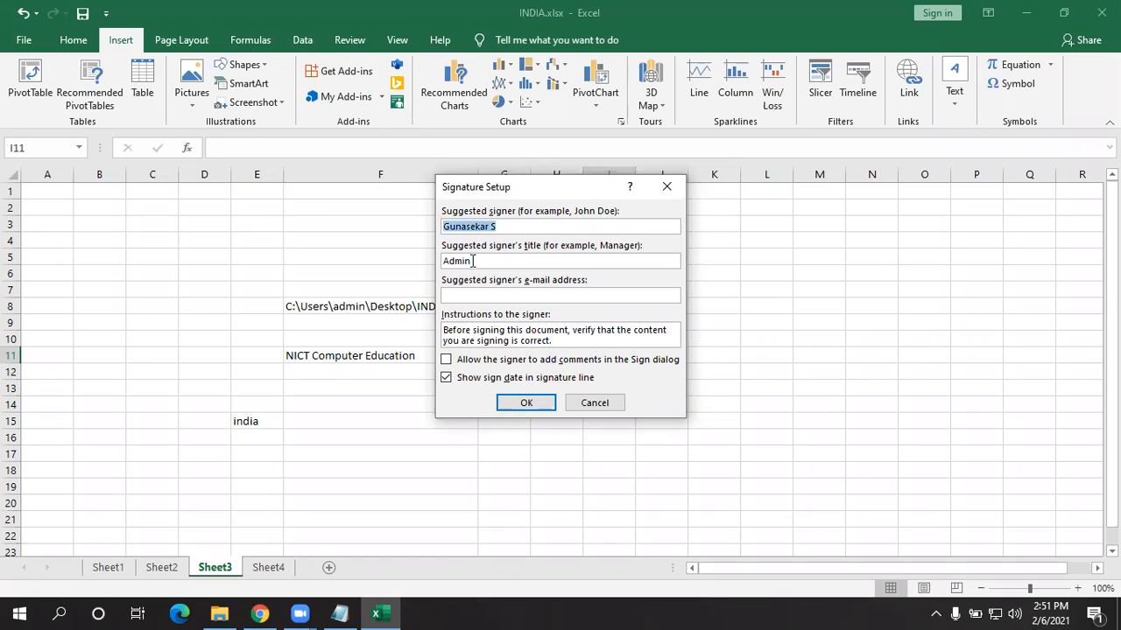
{"action": "key", "text": "Tab"}
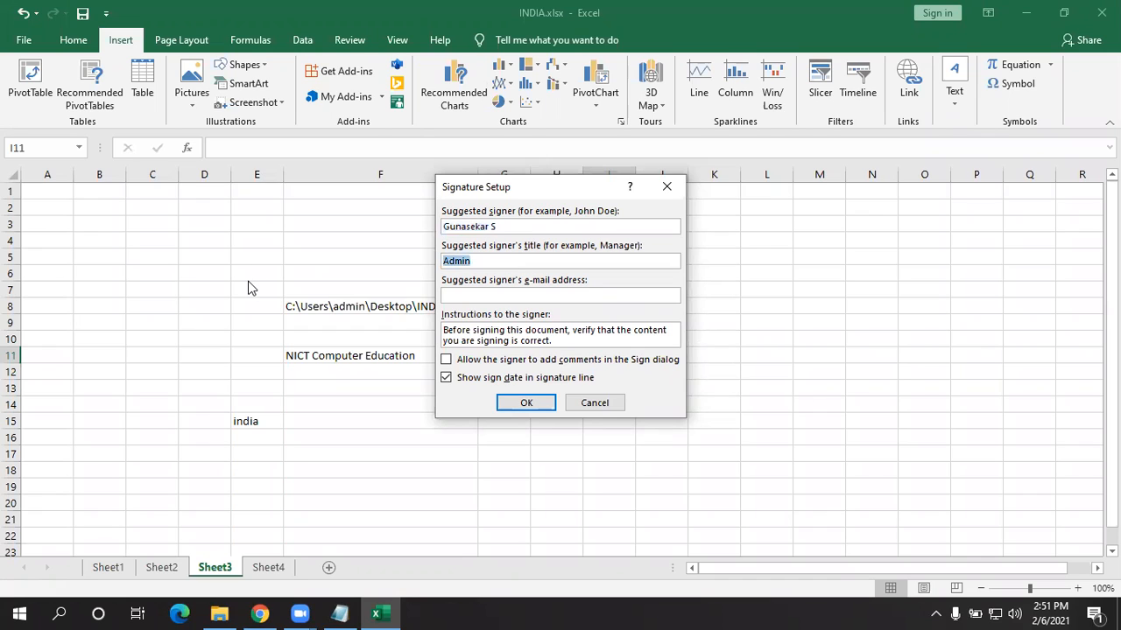
{"action": "left_click", "coordinate": [526, 402]}
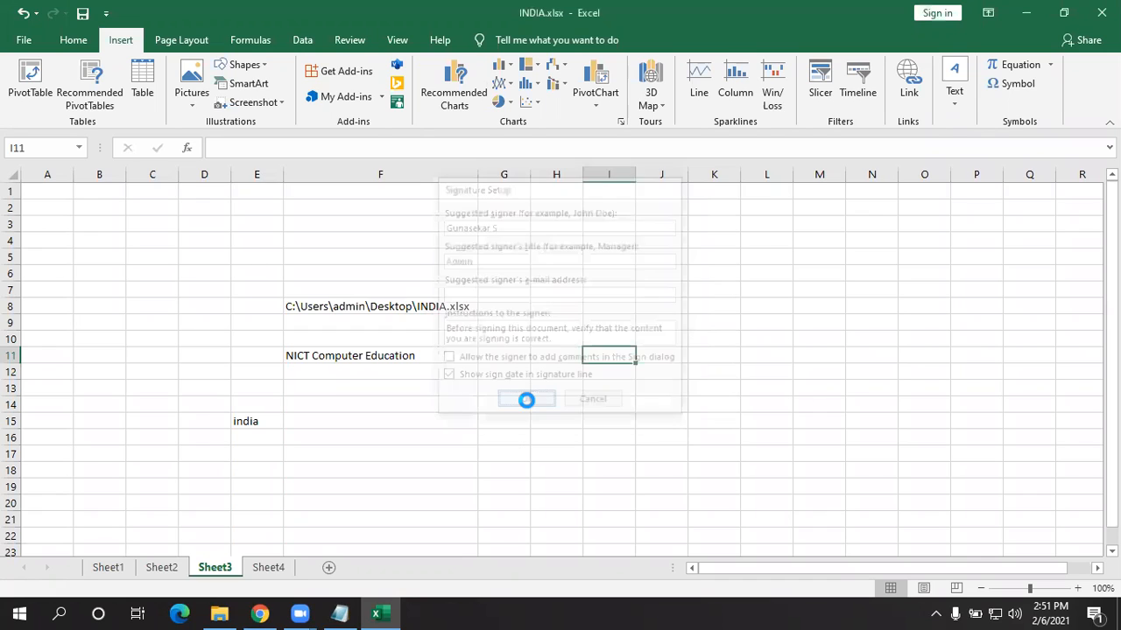
- Drag the signature line below the NICT Computer Education text to about G14:J21
{"action": "left_click", "coordinate": [633, 387]}
{"action": "left_click_drag", "start_coordinate": [634, 368], "coordinate": [707, 325]}
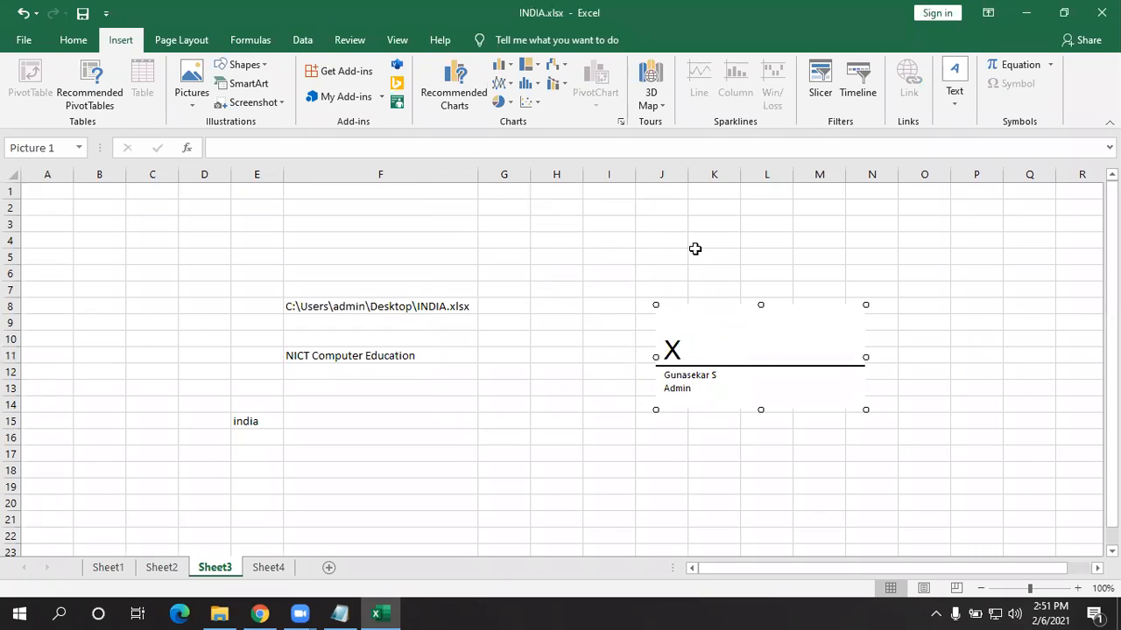
{"action": "mouse_move", "coordinate": [805, 350]}
{"action": "left_mouse_down"}
{"action": "mouse_move", "coordinate": [555, 386]}
{"action": "mouse_move", "coordinate": [558, 401]}
{"action": "left_mouse_up"}
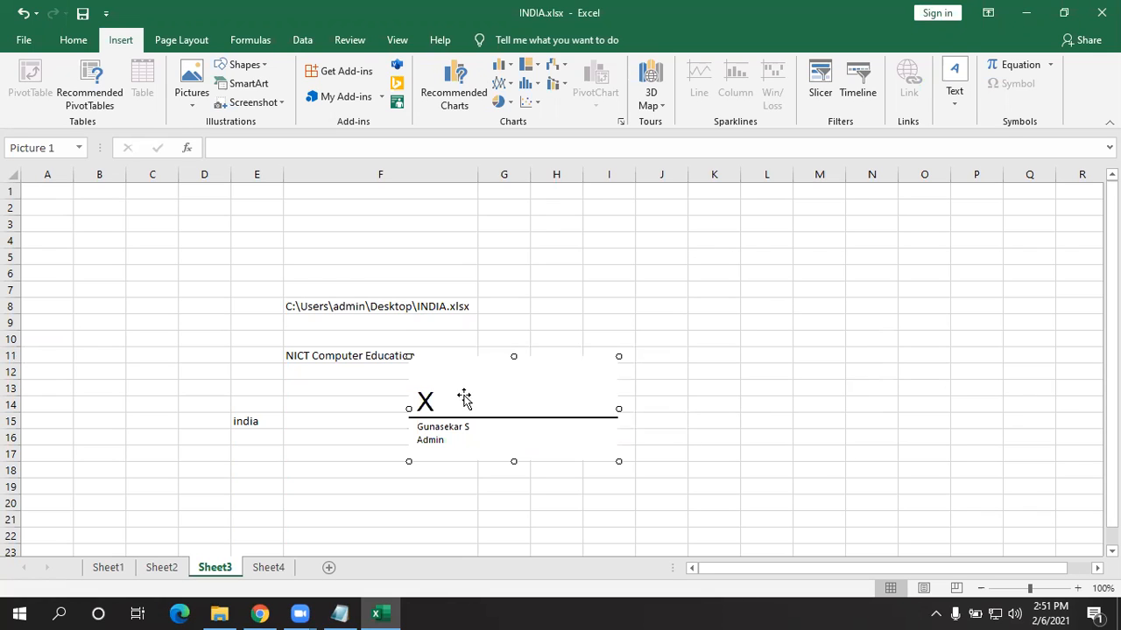
{"action": "left_click_drag", "start_coordinate": [483, 413], "coordinate": [541, 452]}
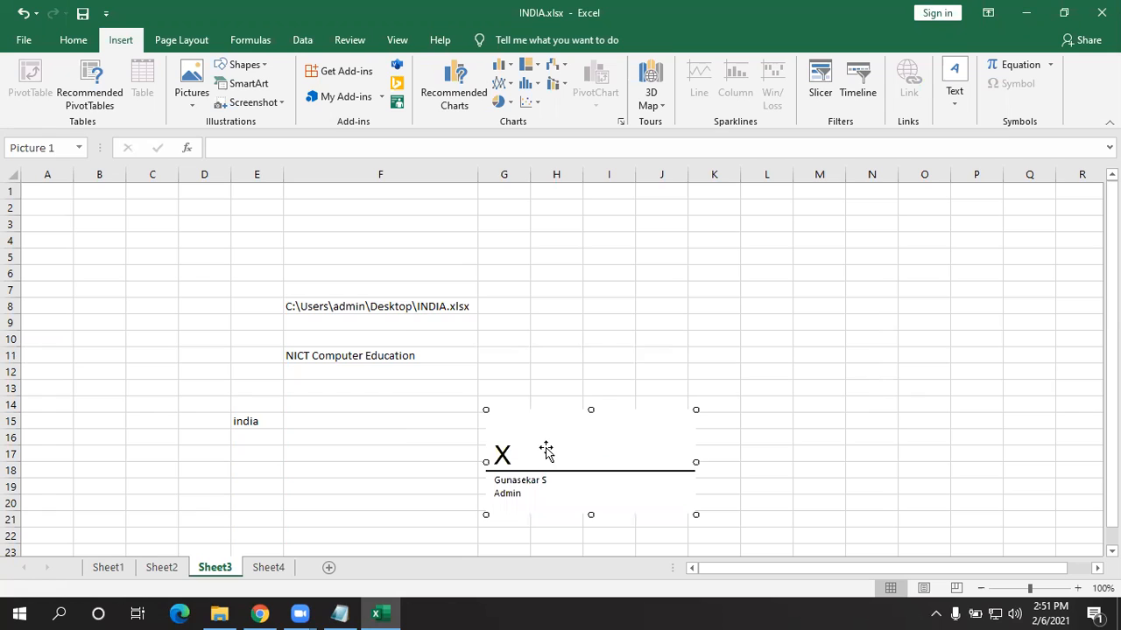
- Choose Sign on the signature line and accept getting a digital ID online
{"action": "right_click", "coordinate": [546, 450]}
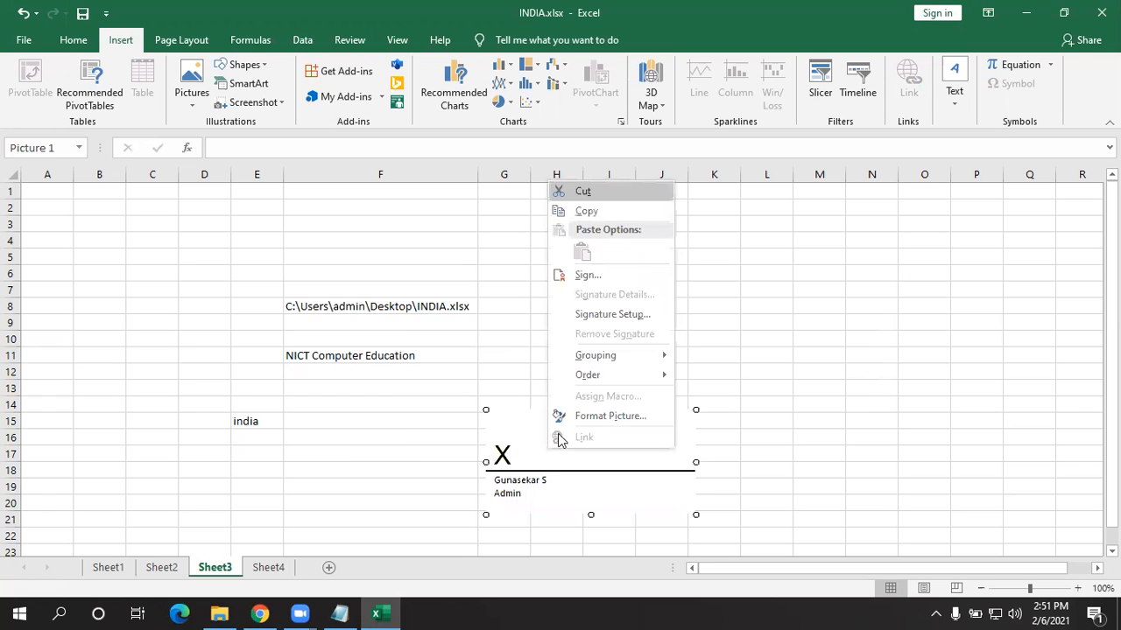
{"action": "left_click", "coordinate": [618, 281]}
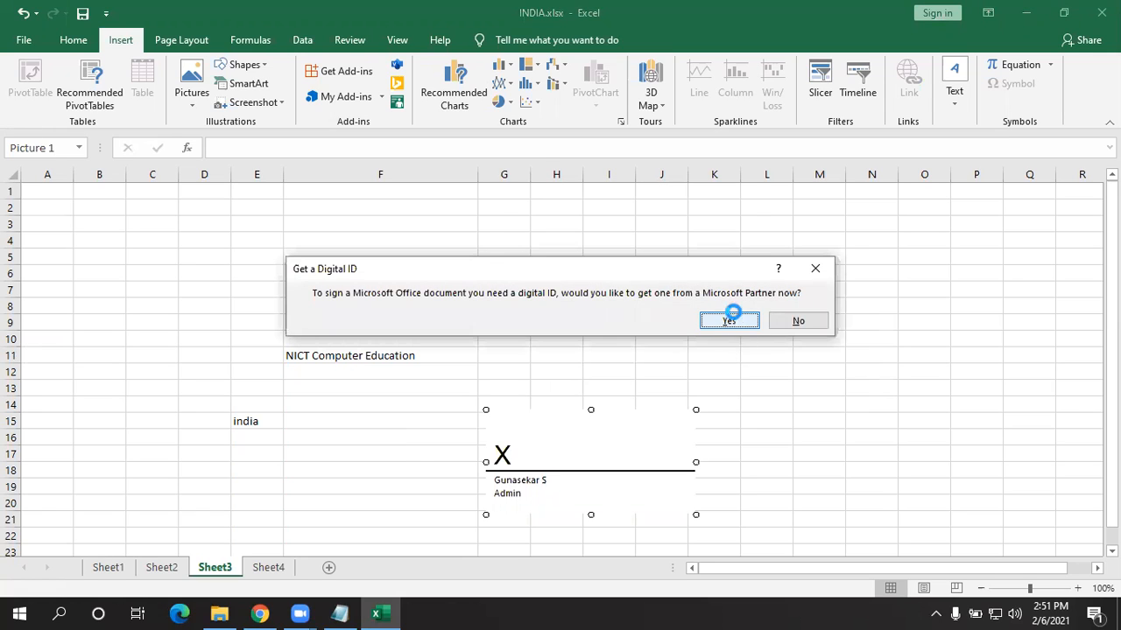
{"action": "left_click", "coordinate": [729, 320]}
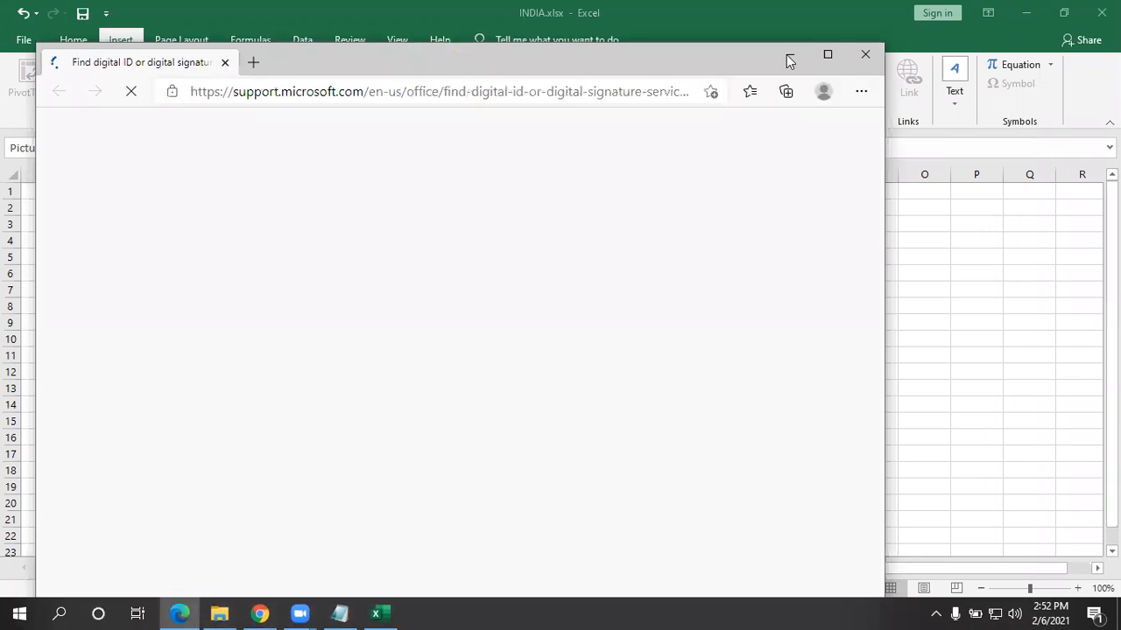
- Scroll the Edge digital ID services page, then close the browser
{"action": "scroll", "coordinate": [456, 563], "scroll_direction": "down", "scroll_amount": 1}
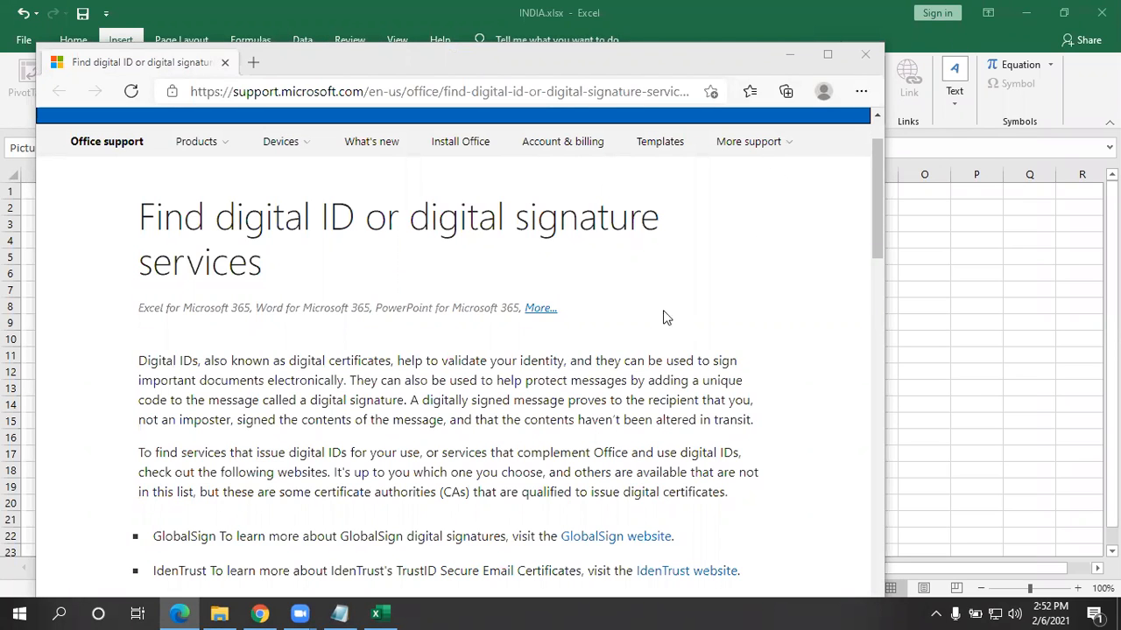
{"action": "left_click", "coordinate": [863, 54]}
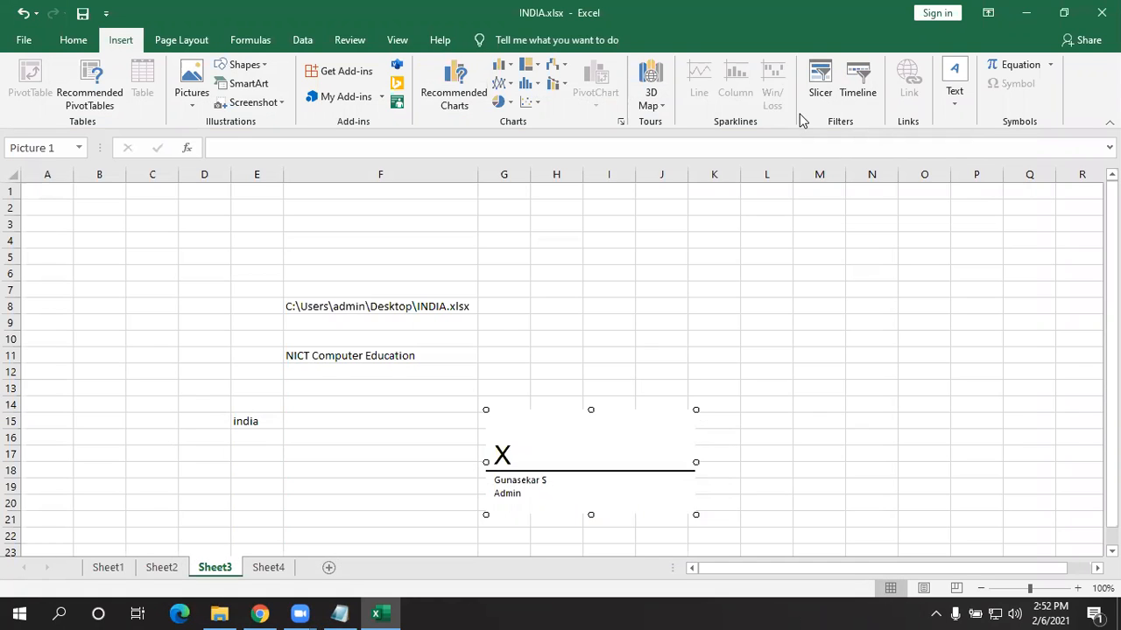
- Delete the signature line from Sheet3
{"action": "right_click", "coordinate": [609, 450]}
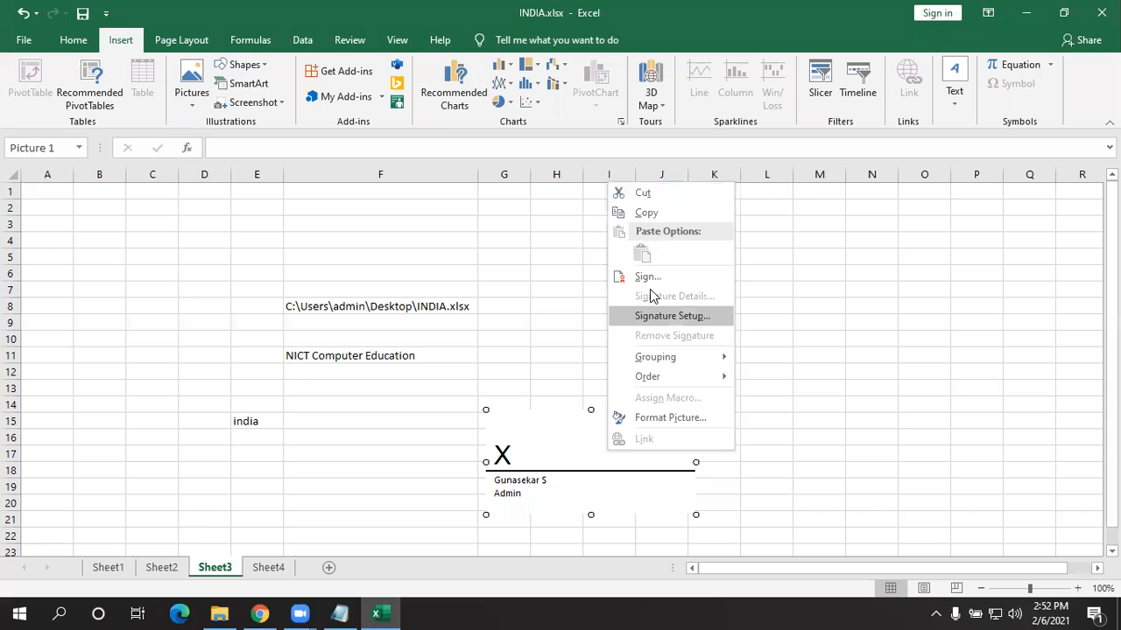
{"action": "left_click", "coordinate": [510, 451]}
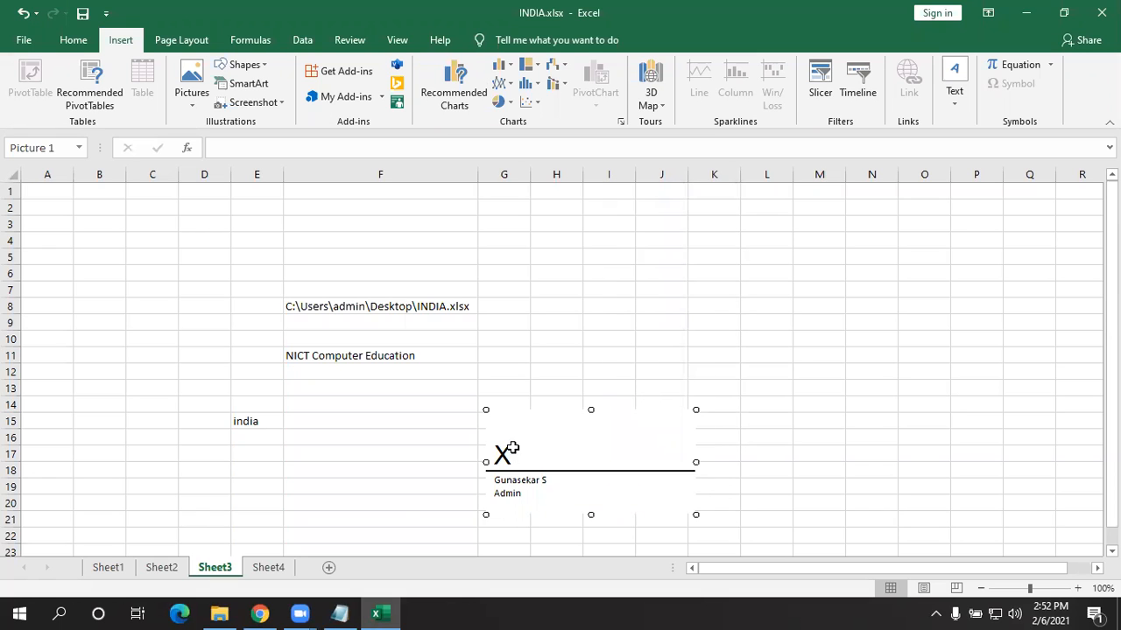
{"action": "key", "text": "Delete"}
- Use File > Info > Protect Workbook > Mark as Final and confirm it
{"action": "left_click", "coordinate": [24, 40]}
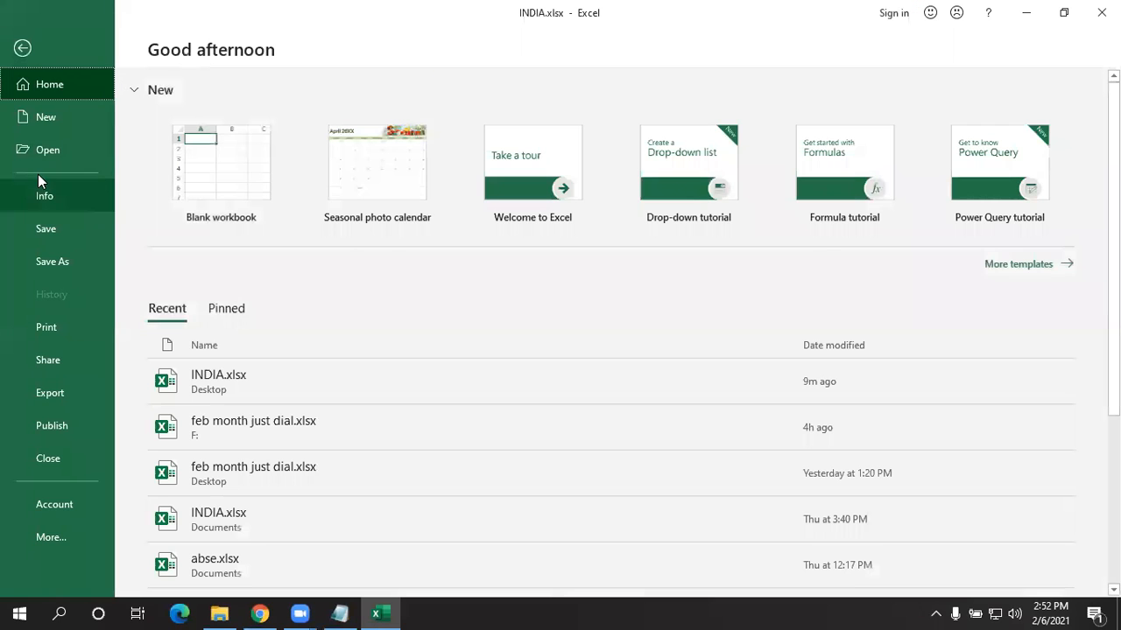
{"action": "left_click", "coordinate": [35, 192]}
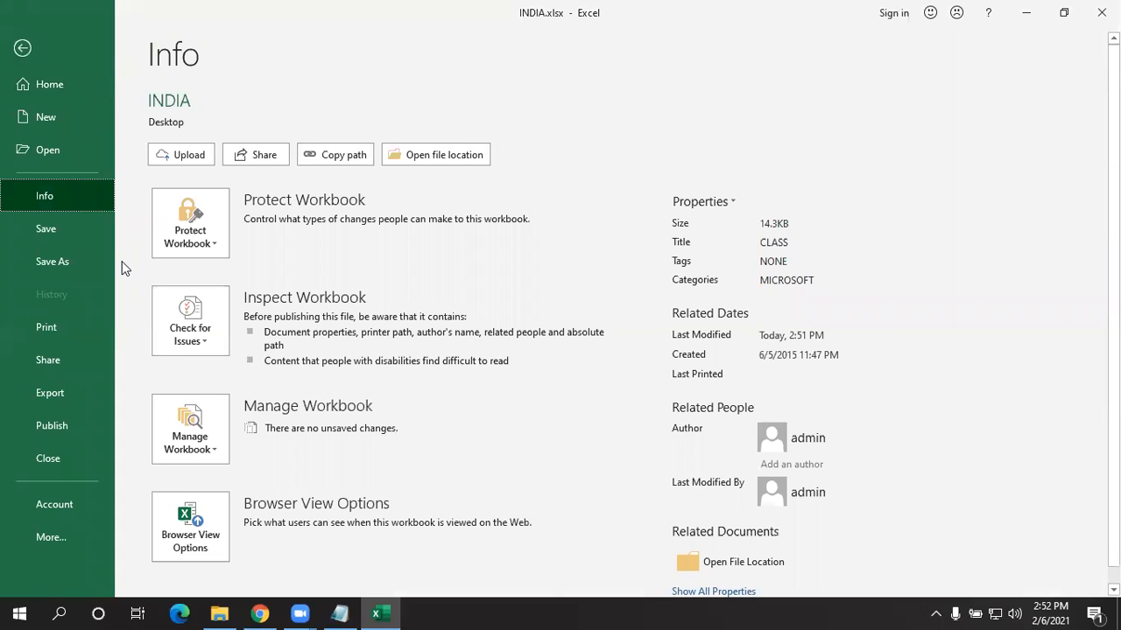
{"action": "left_click", "coordinate": [184, 245]}
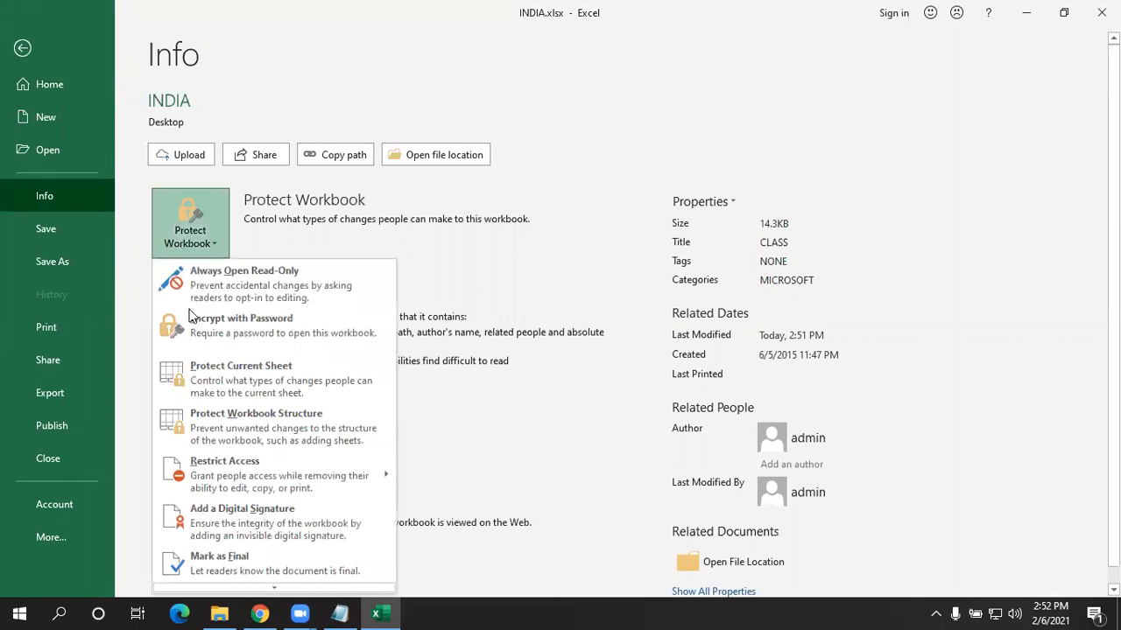
{"action": "left_click", "coordinate": [246, 565]}
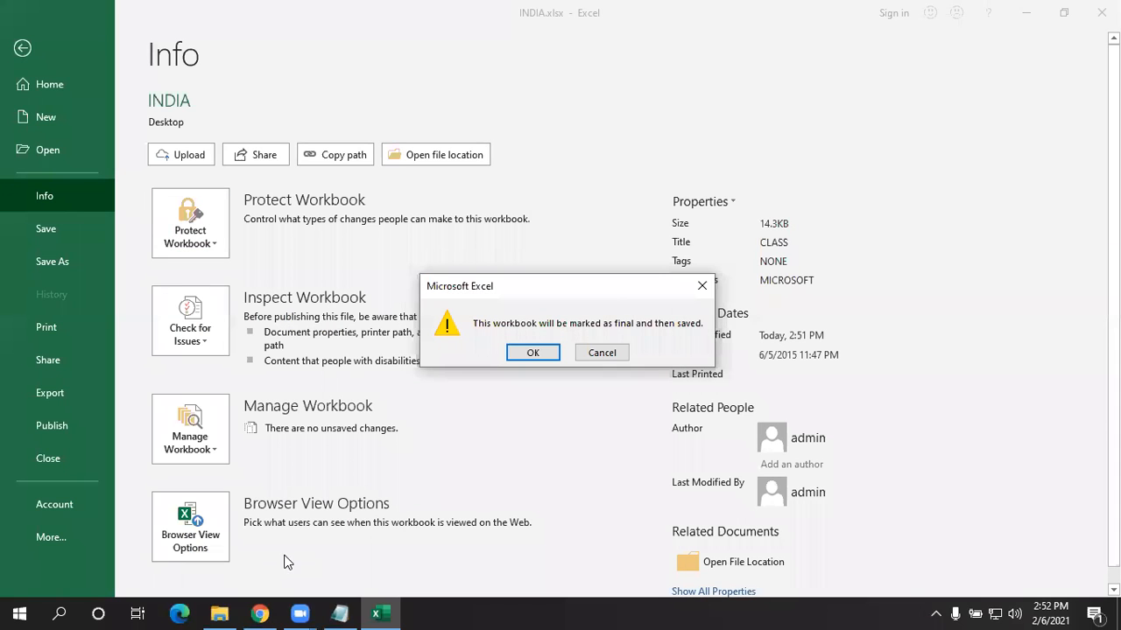
{"action": "left_click", "coordinate": [536, 354]}
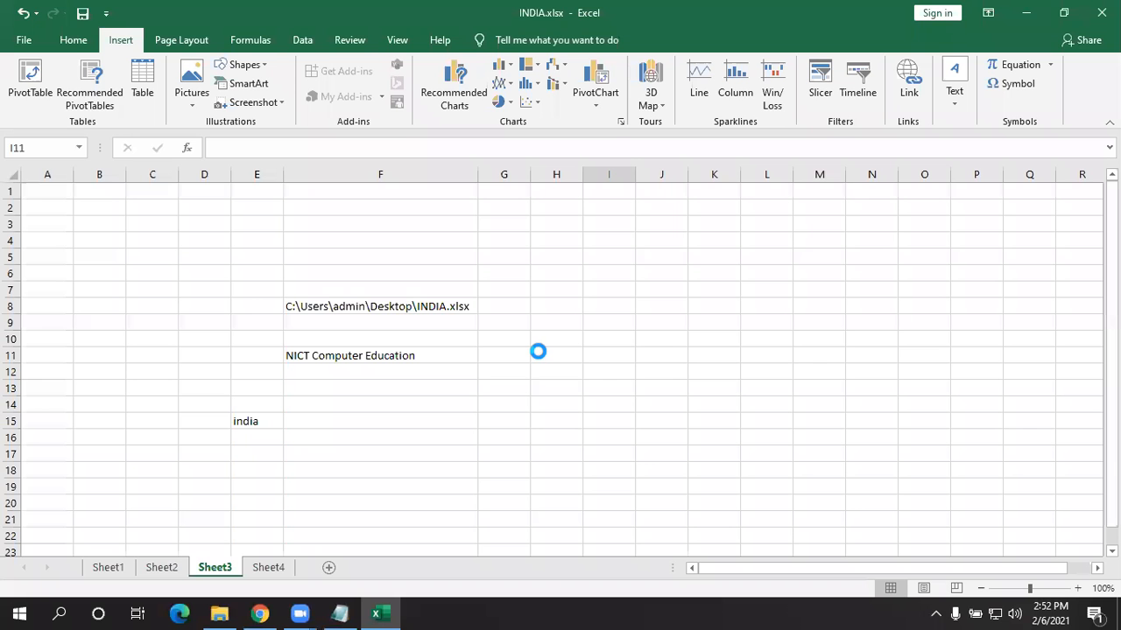
- Close Excel, reopen INDIA.xlsx from the desktop, and choose Edit Anyway
{"action": "left_click", "coordinate": [556, 364]}
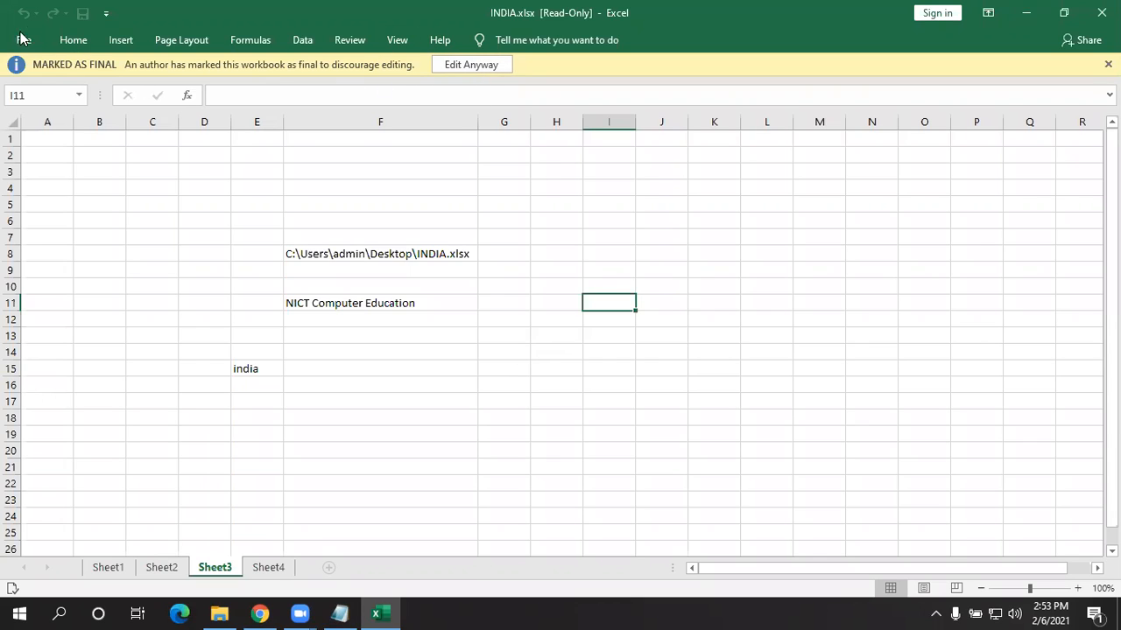
{"action": "left_click", "coordinate": [1101, 12]}
{"action": "double_click", "coordinate": [391, 199]}
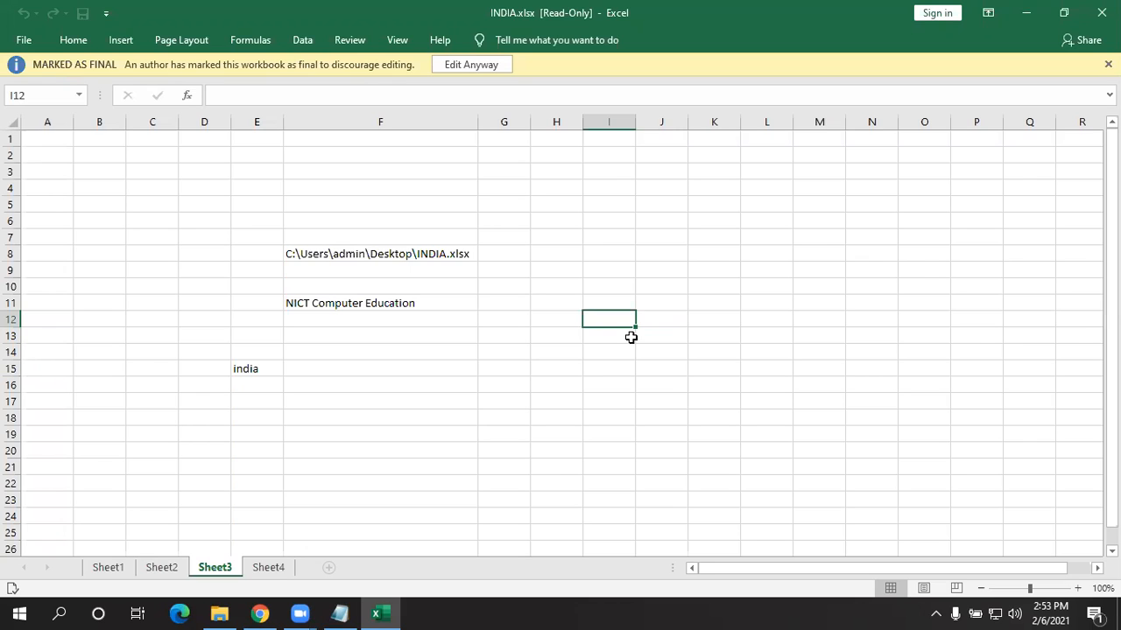
{"action": "left_click", "coordinate": [462, 65]}
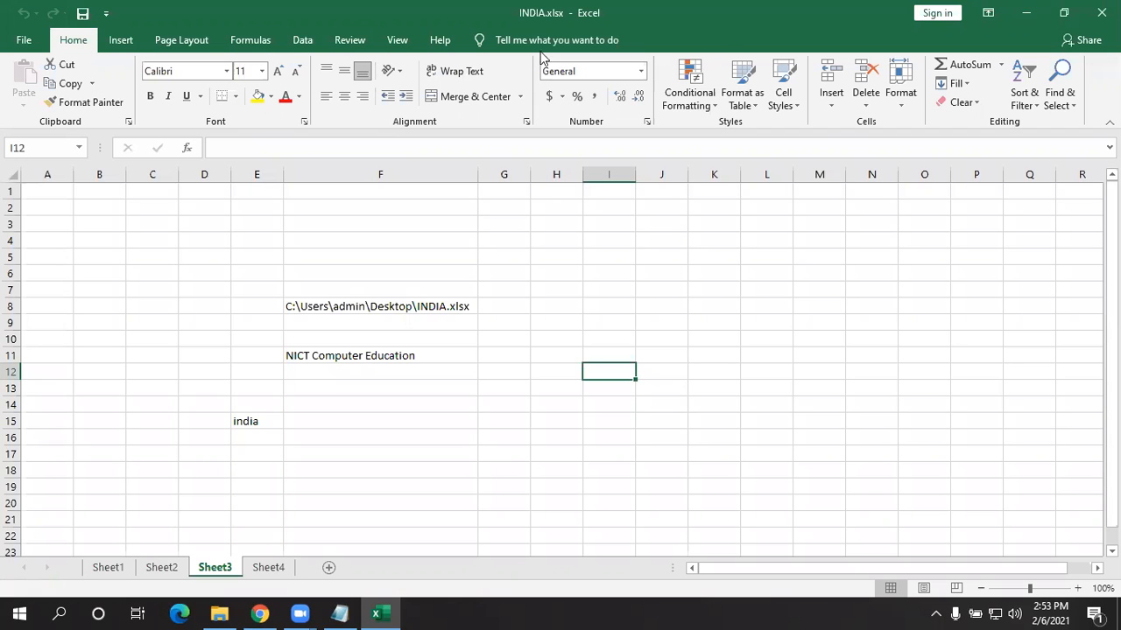
- On the File > Info page, browse the Protect Workbook and Check for Issues lists
{"action": "left_click", "coordinate": [23, 41]}
{"action": "left_click", "coordinate": [62, 191]}
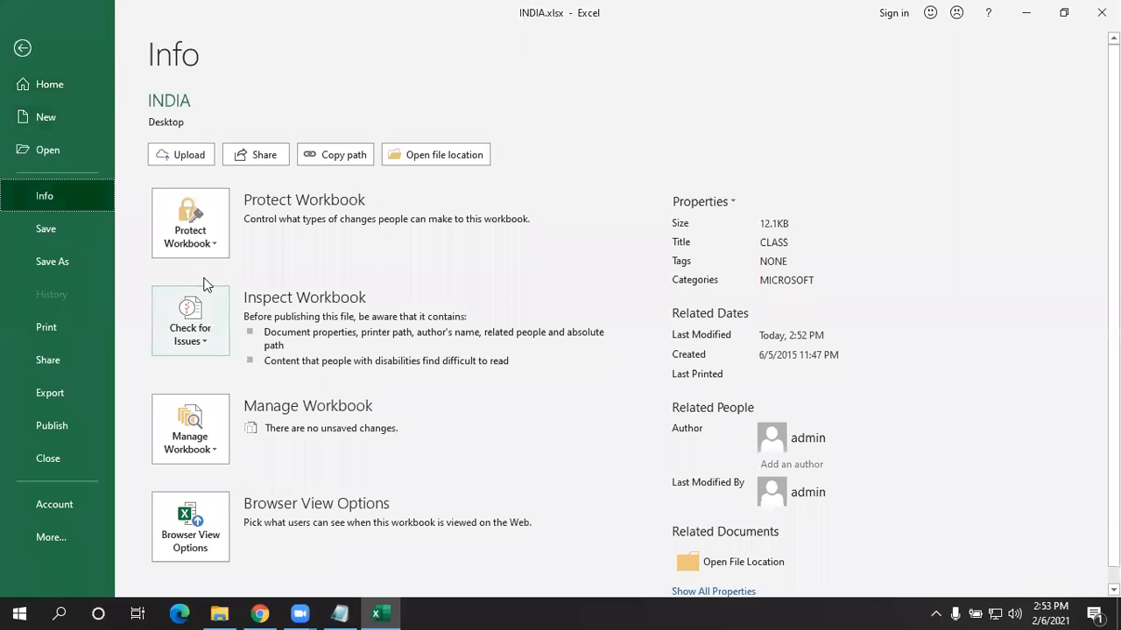
{"action": "left_click", "coordinate": [197, 229]}
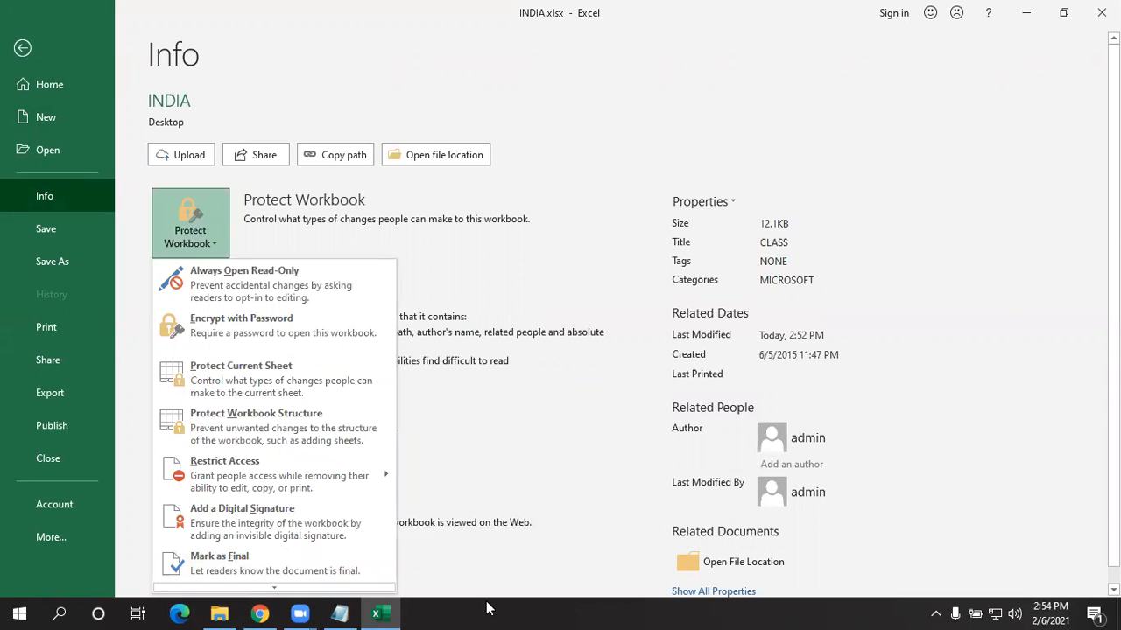
{"action": "left_click", "coordinate": [541, 408]}
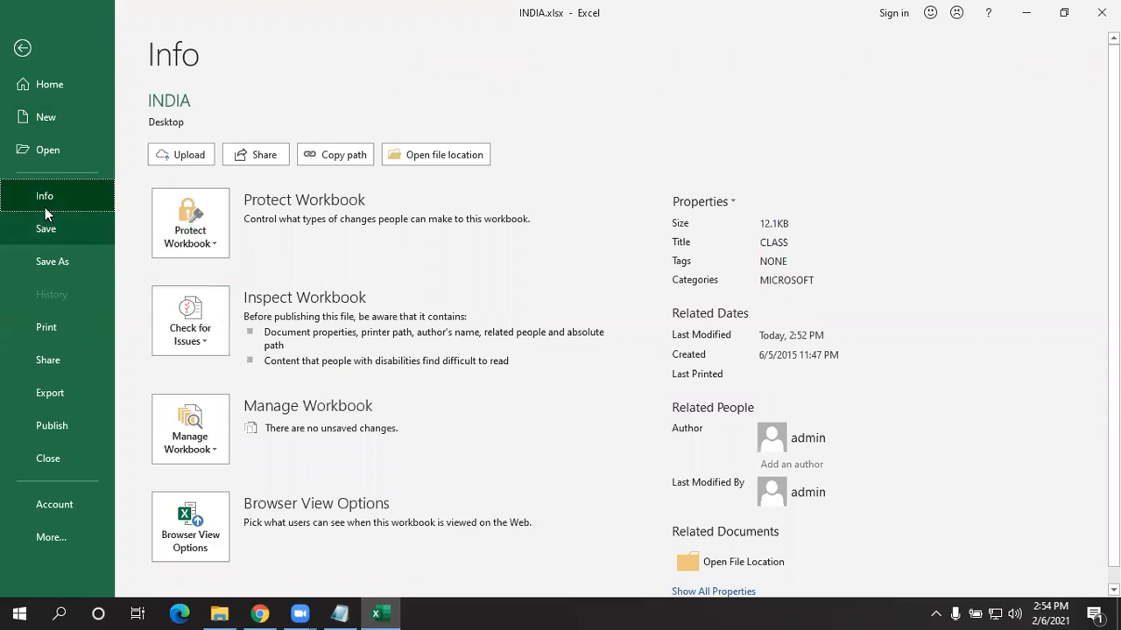
{"action": "left_click", "coordinate": [190, 321]}
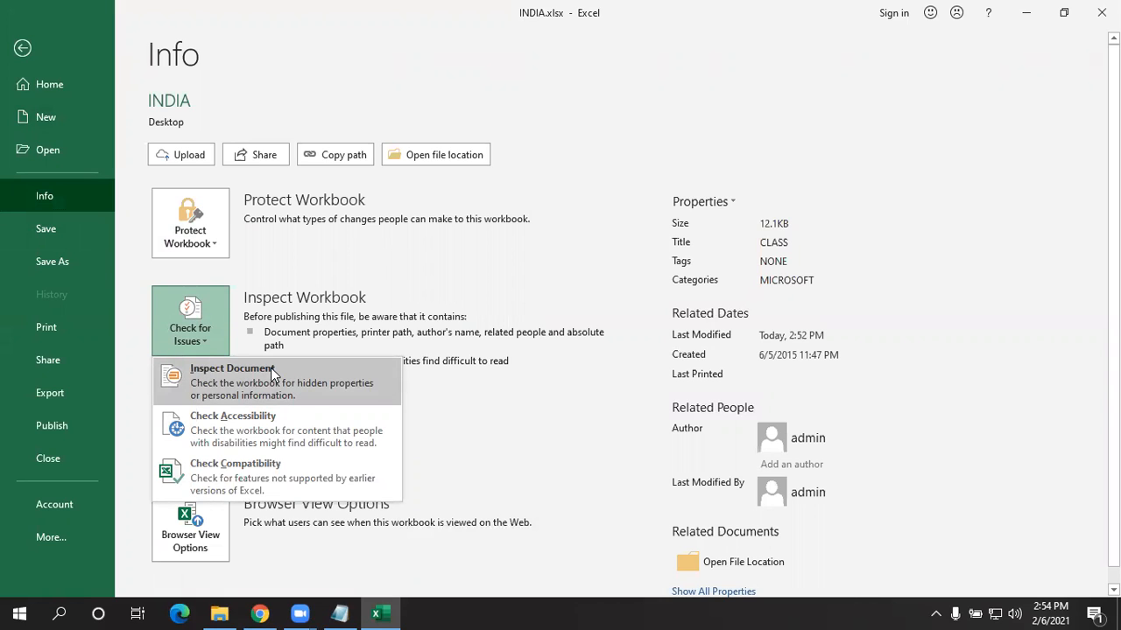
{"action": "left_click", "coordinate": [564, 289]}
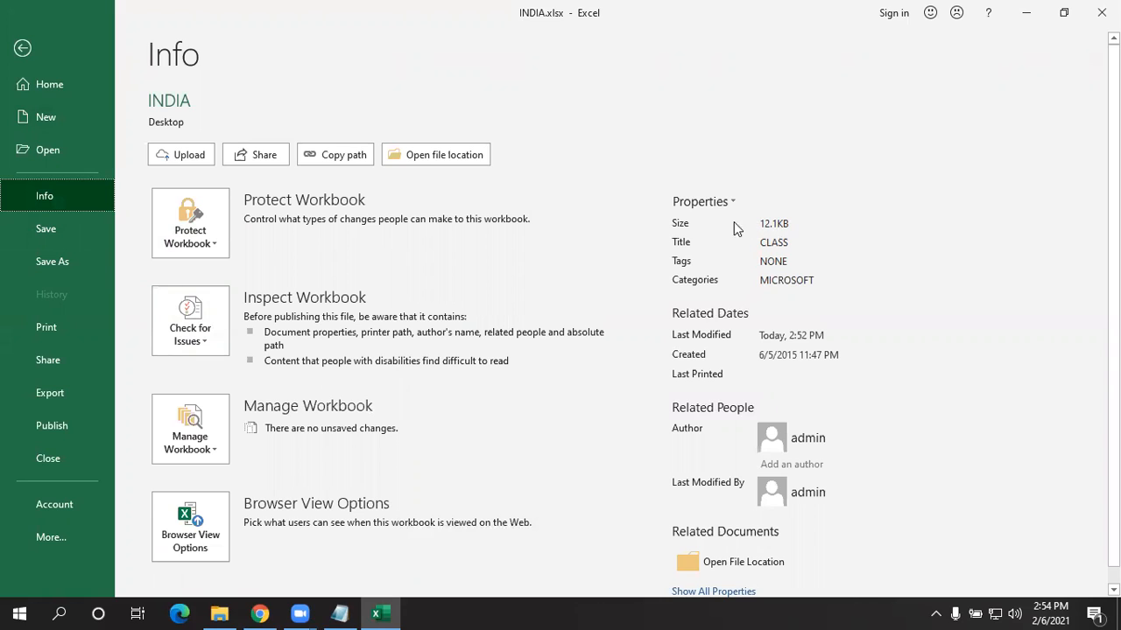
- Show all properties, review Title, Categories and Subject, then open Check for Issues
{"action": "left_click", "coordinate": [793, 246]}
{"action": "double_click", "coordinate": [774, 243]}
{"action": "key", "text": "Tab"}
{"action": "key", "text": "Tab"}
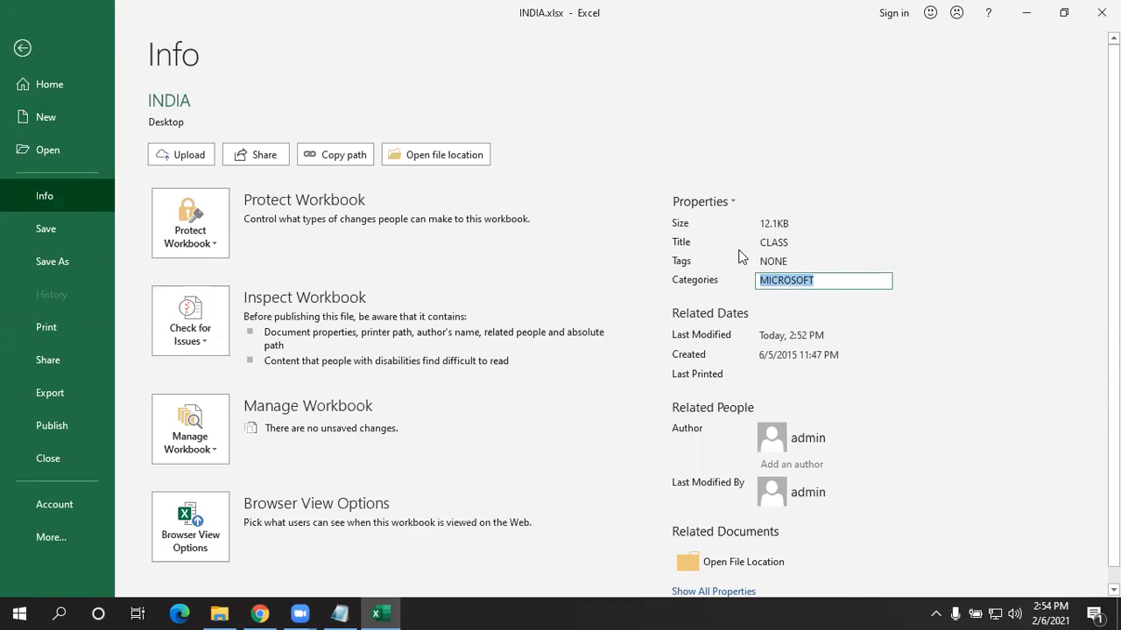
{"action": "scroll", "coordinate": [748, 289], "scroll_direction": "down", "scroll_amount": 1}
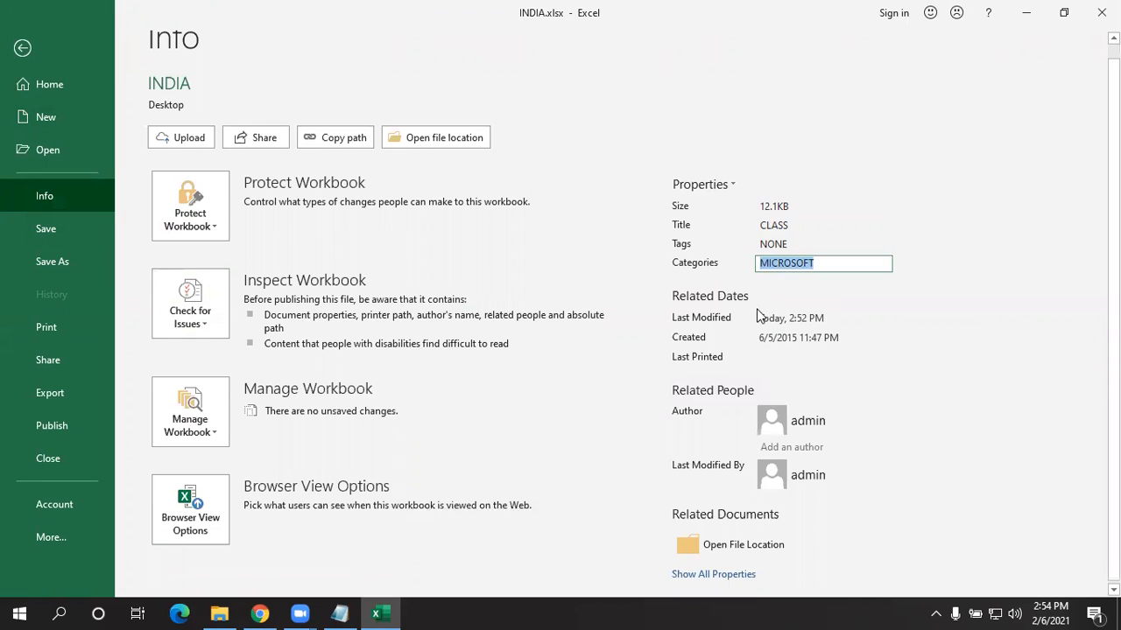
{"action": "left_click", "coordinate": [702, 581]}
{"action": "scroll", "coordinate": [710, 283], "scroll_direction": "down", "scroll_amount": 3}
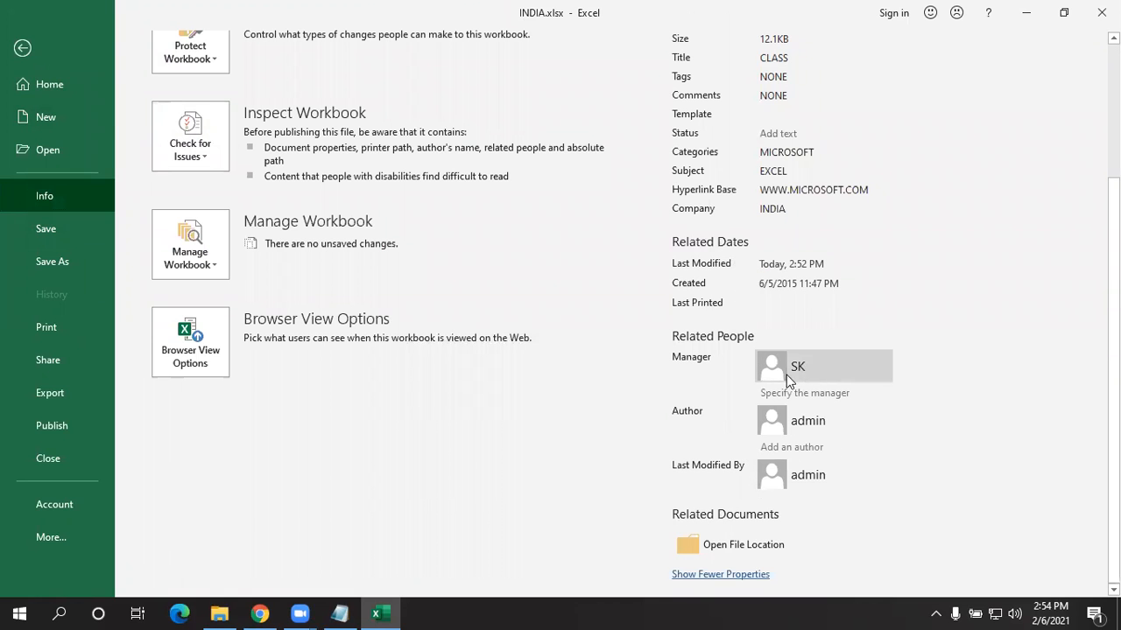
{"action": "left_click", "coordinate": [776, 153]}
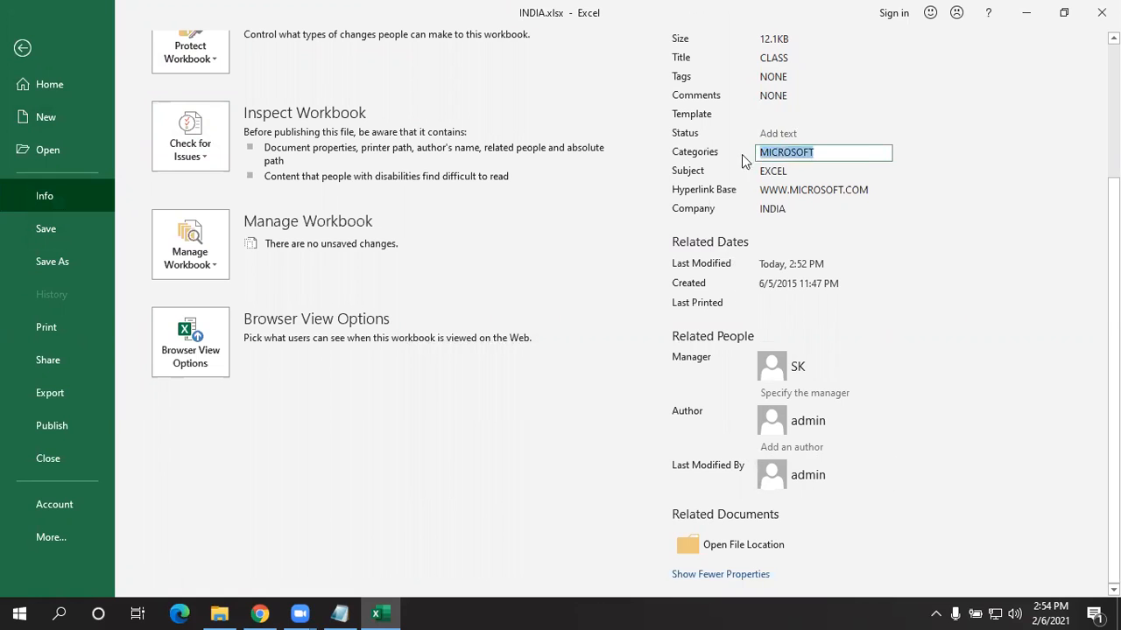
{"action": "key", "text": "Tab"}
{"action": "key", "text": "Tab"}
{"action": "key", "text": "Tab"}
{"action": "scroll", "coordinate": [743, 245], "scroll_direction": "up", "scroll_amount": 2}
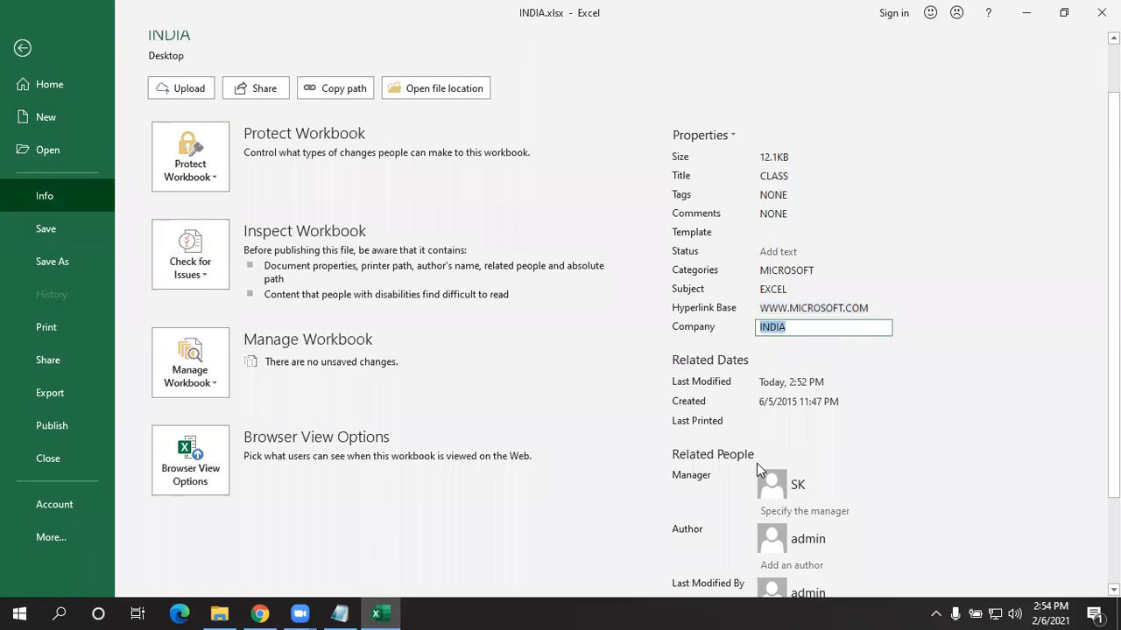
{"action": "left_click", "coordinate": [218, 257]}
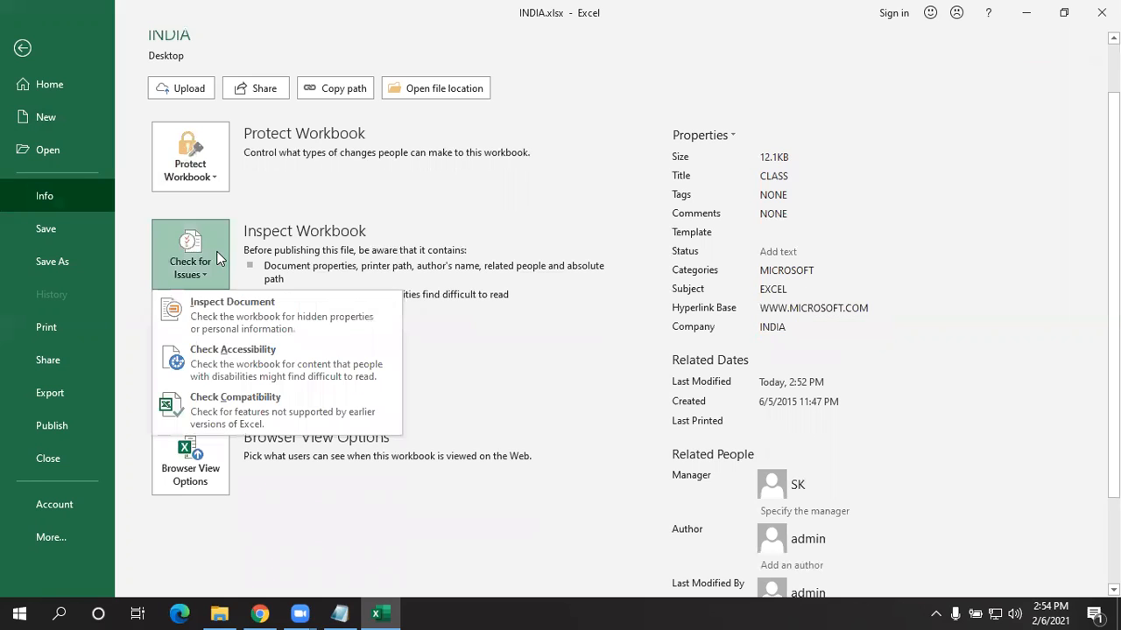
- Save, run Inspect Document, and Remove All document properties and personal information
{"action": "left_click", "coordinate": [200, 309]}
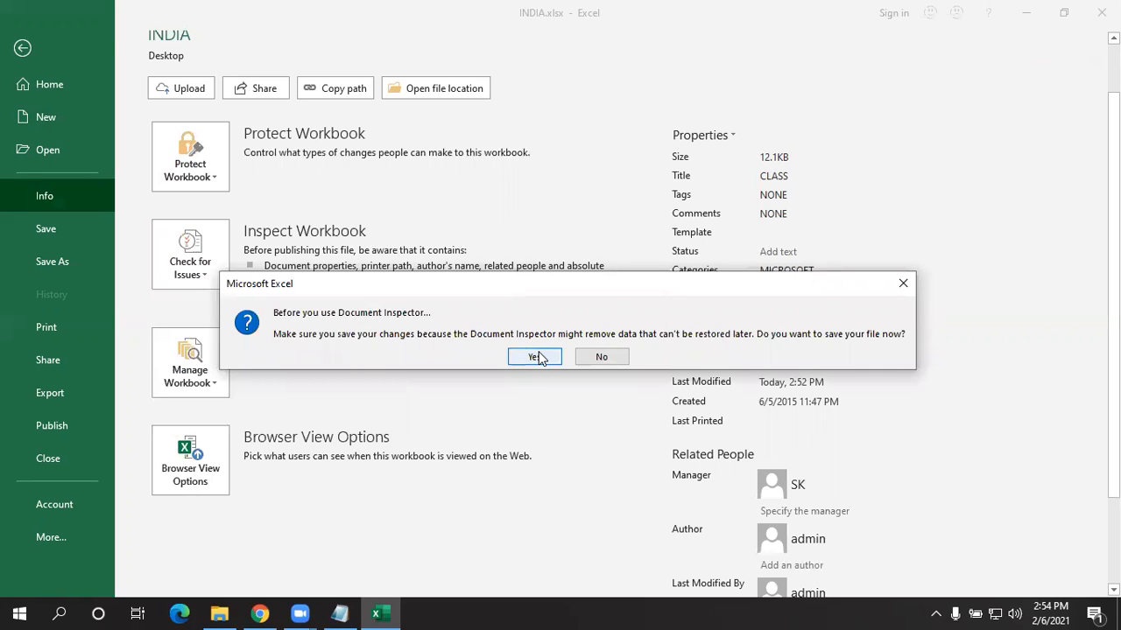
{"action": "left_click", "coordinate": [535, 357]}
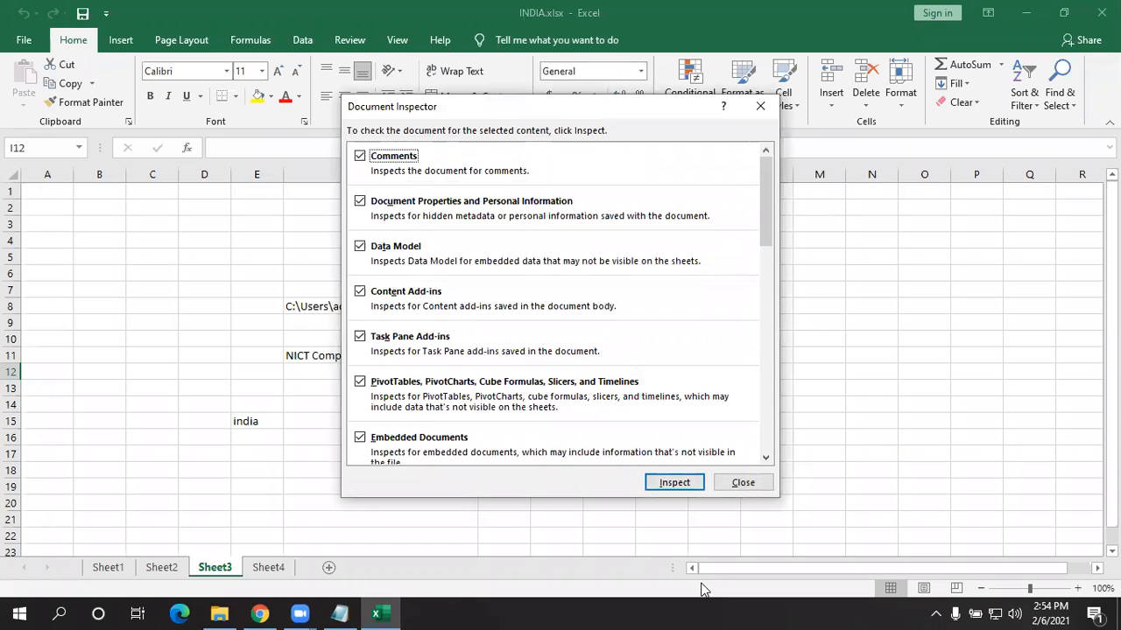
{"action": "key", "text": "Tab"}
{"action": "key", "text": "Return"}
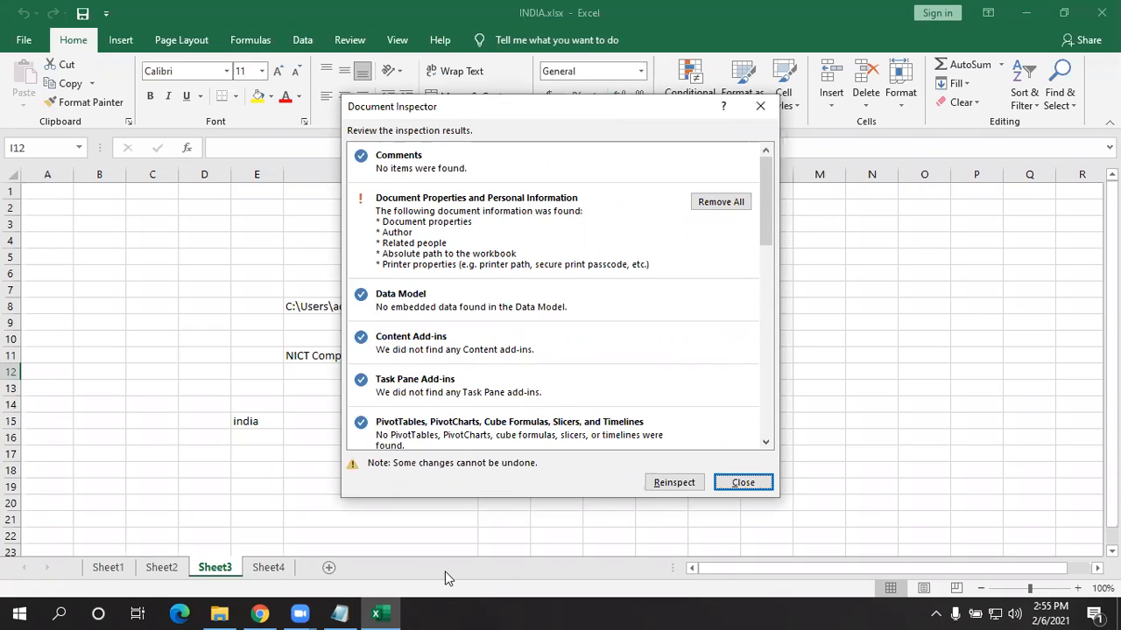
{"action": "left_click", "coordinate": [734, 202]}
{"action": "left_click", "coordinate": [743, 483]}
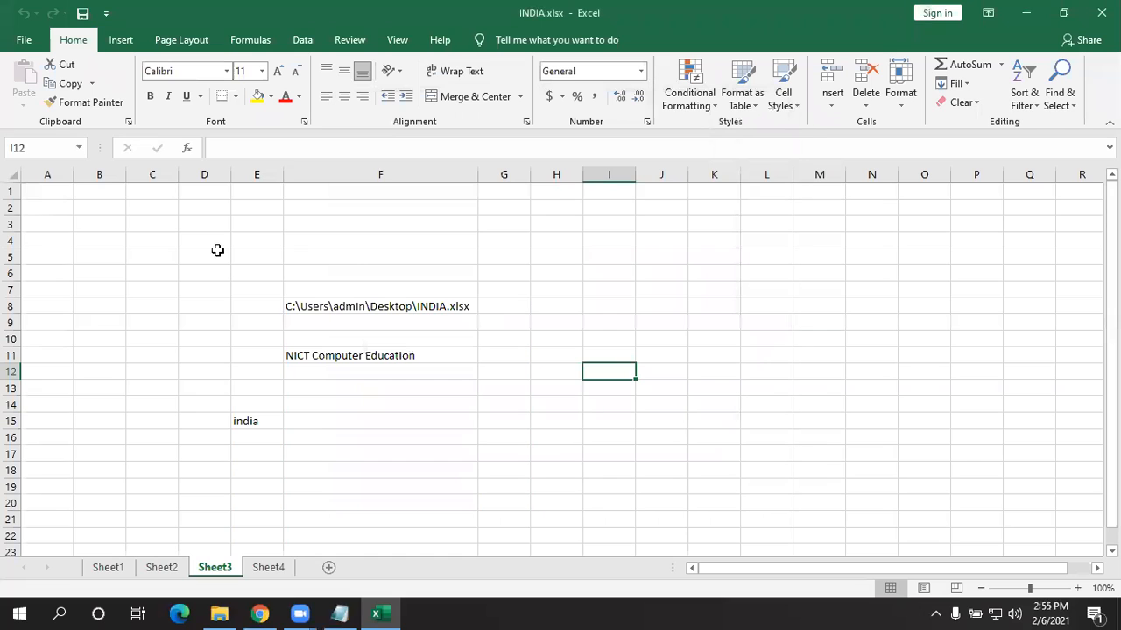
{"action": "left_click", "coordinate": [48, 41]}
{"action": "left_click", "coordinate": [63, 203]}
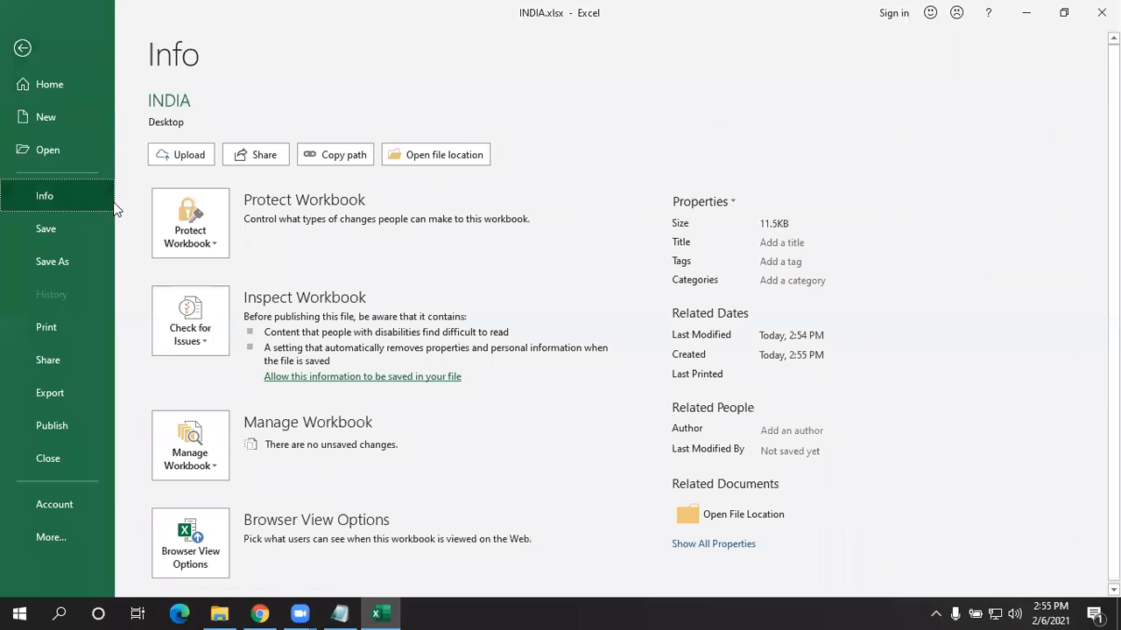
{"action": "left_click", "coordinate": [791, 244]}
{"action": "left_click", "coordinate": [782, 281]}
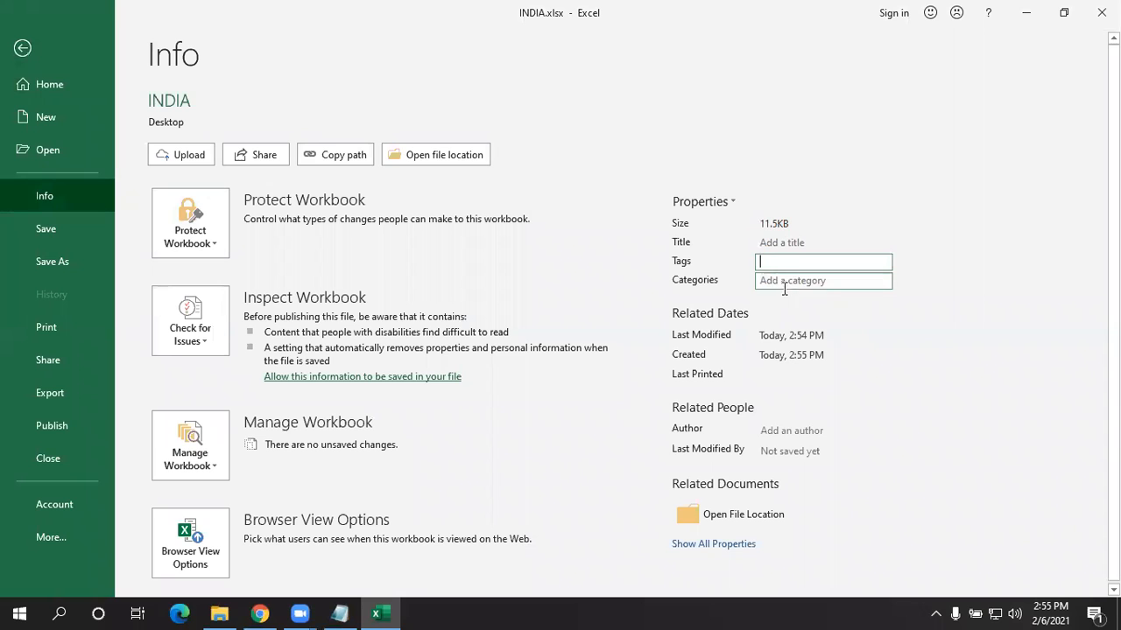
{"action": "left_click", "coordinate": [783, 429]}
{"action": "left_click", "coordinate": [773, 452]}
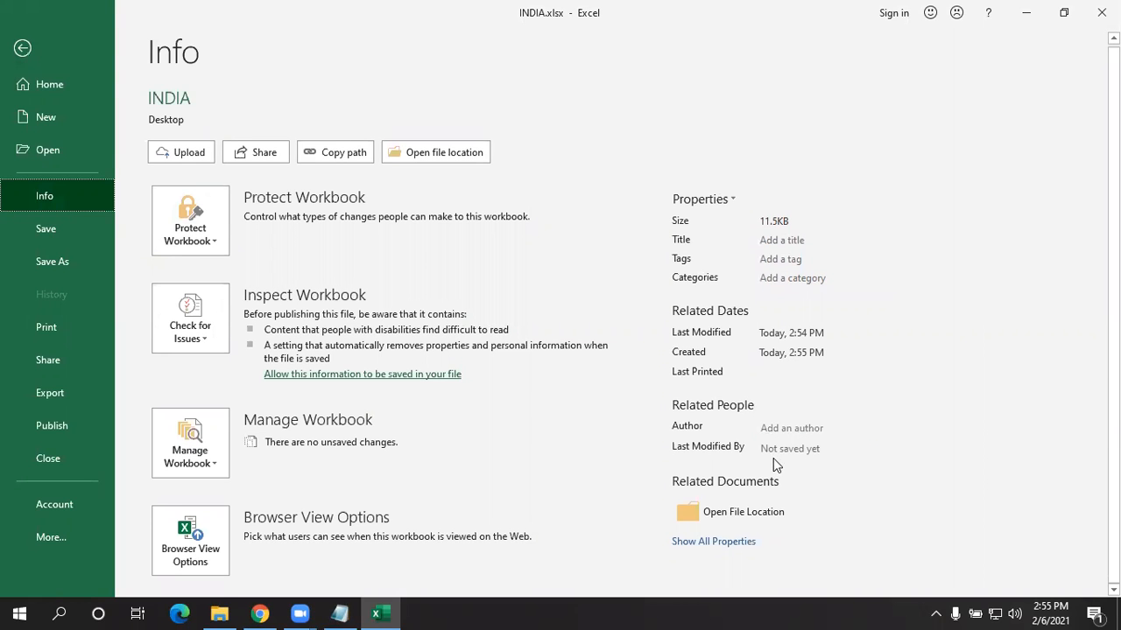
{"action": "left_click", "coordinate": [713, 541]}
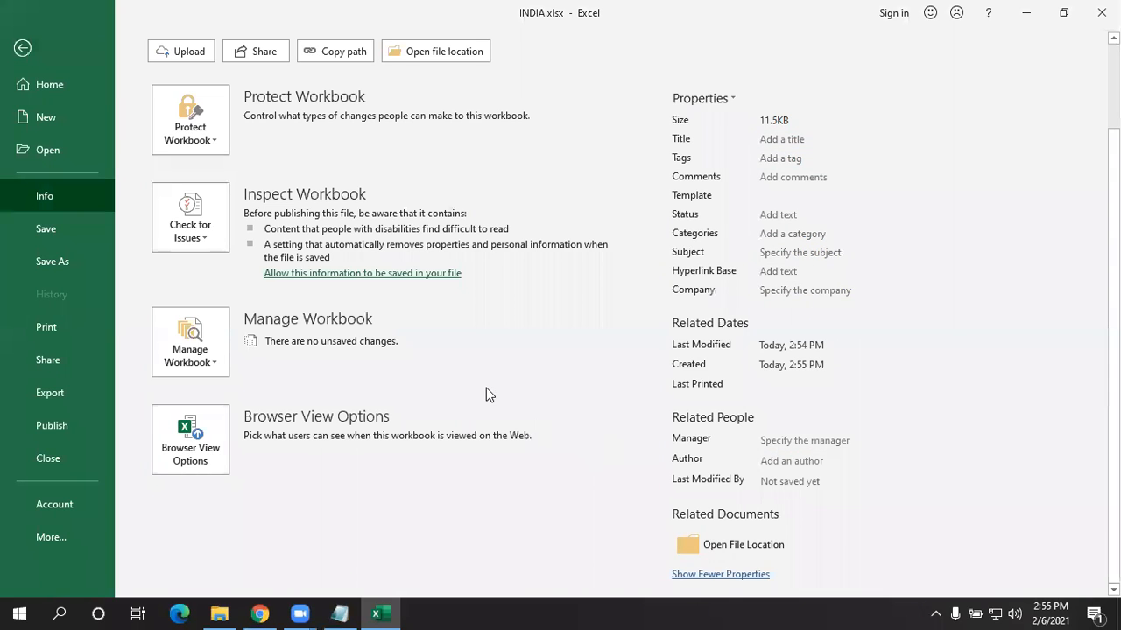
{"action": "scroll", "coordinate": [484, 390], "scroll_direction": "up", "scroll_amount": 2}
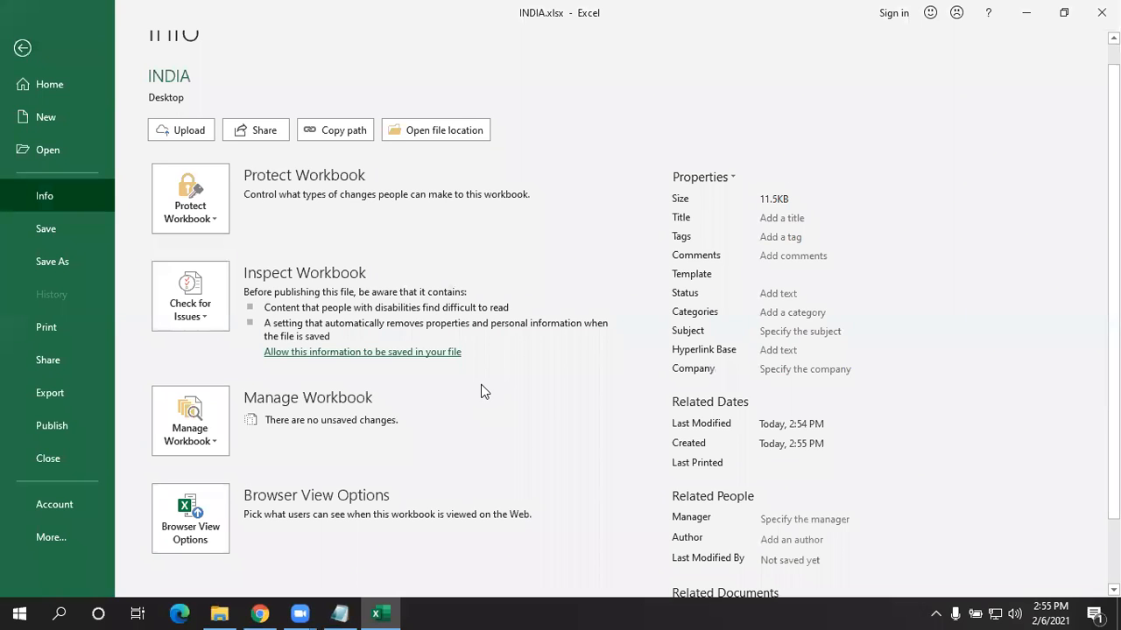
{"action": "scroll", "coordinate": [484, 392], "scroll_direction": "up", "scroll_amount": 1}
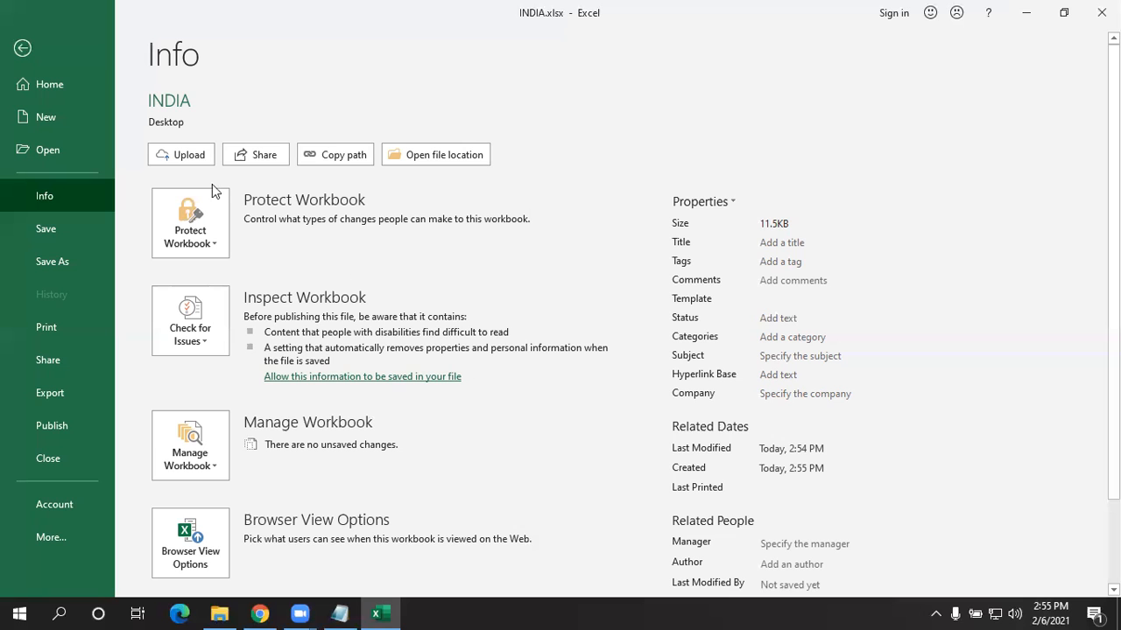
{"action": "left_click", "coordinate": [219, 212]}
{"action": "left_click", "coordinate": [614, 278]}
{"action": "left_click", "coordinate": [187, 325]}
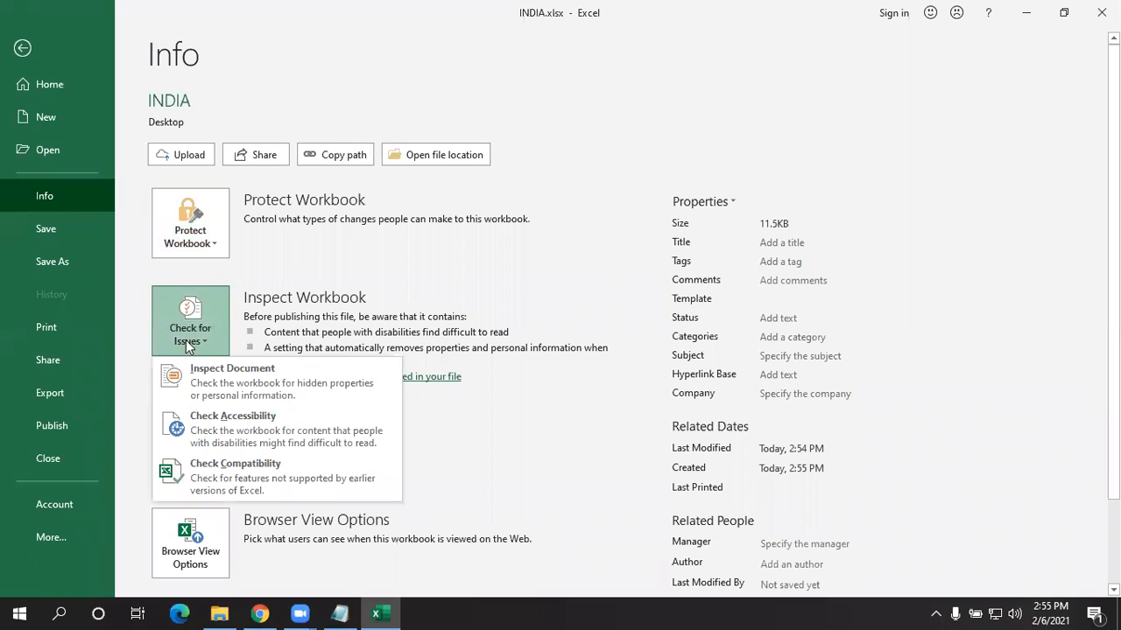
{"action": "left_click", "coordinate": [231, 425]}
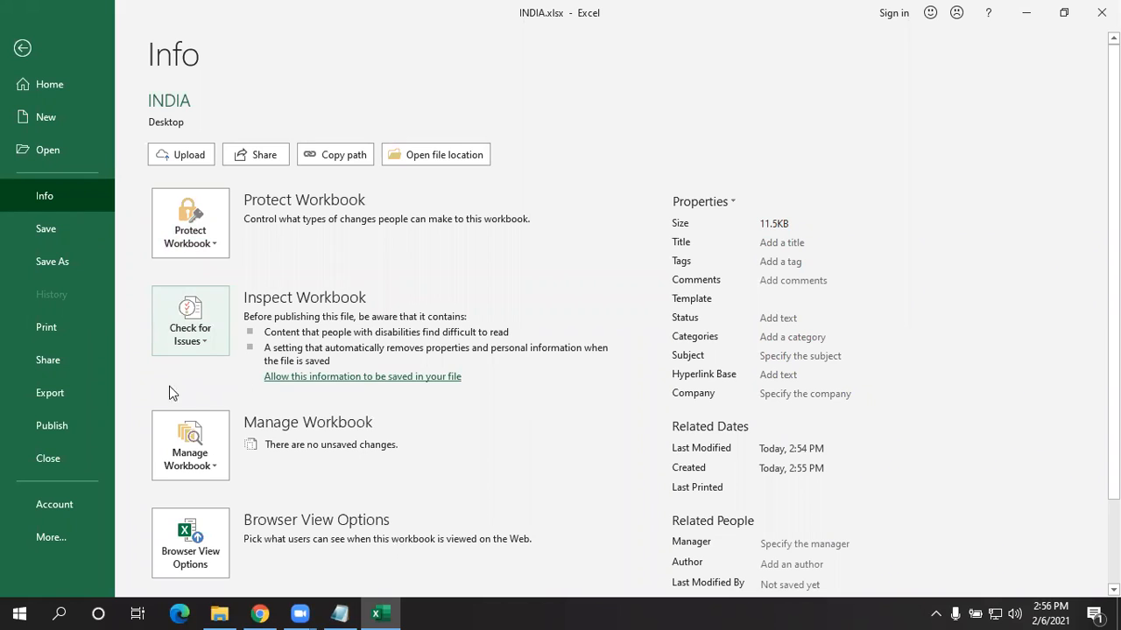
{"action": "left_click", "coordinate": [189, 306]}
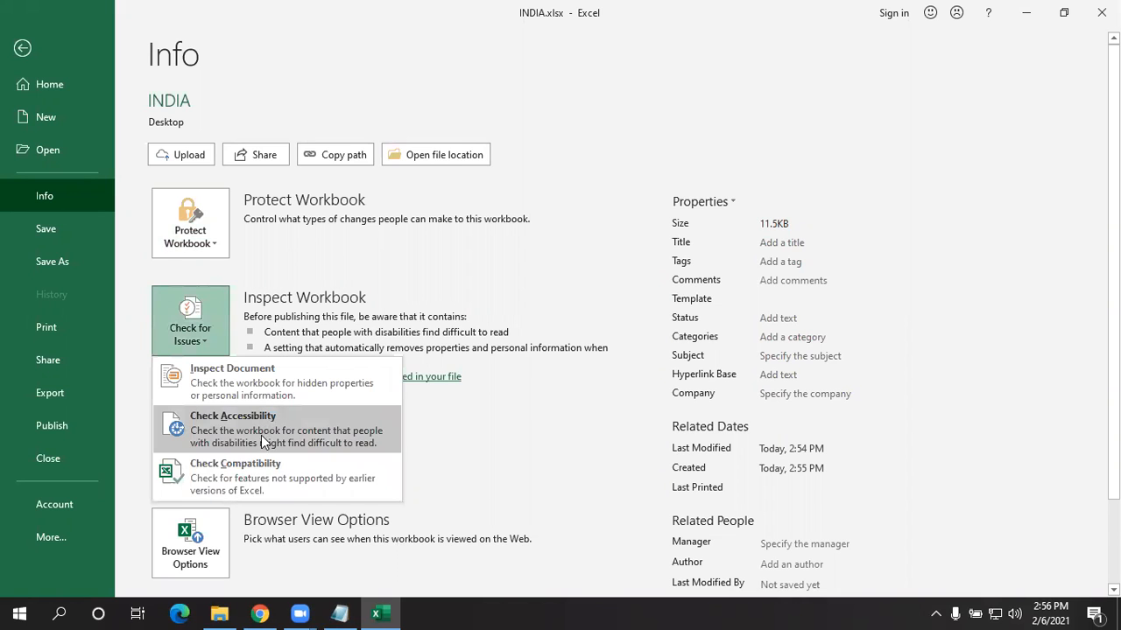
{"action": "key", "text": "Escape"}
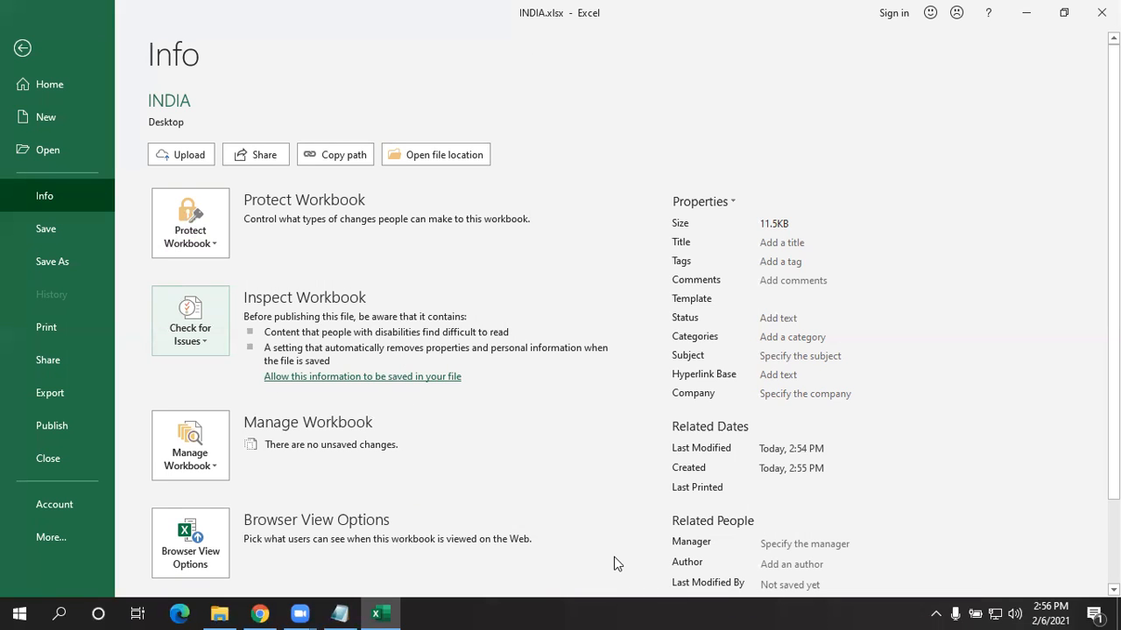
- Apply the 5 Boxes icon set conditional formatting to column H
{"action": "left_click", "coordinate": [23, 48]}
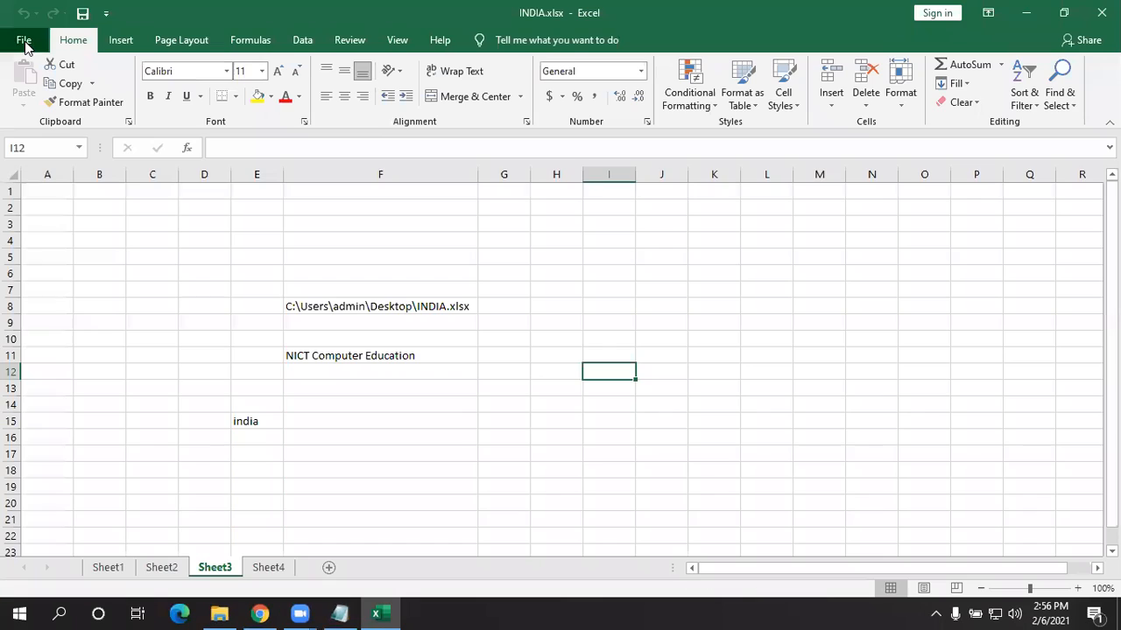
{"action": "left_click", "coordinate": [602, 322]}
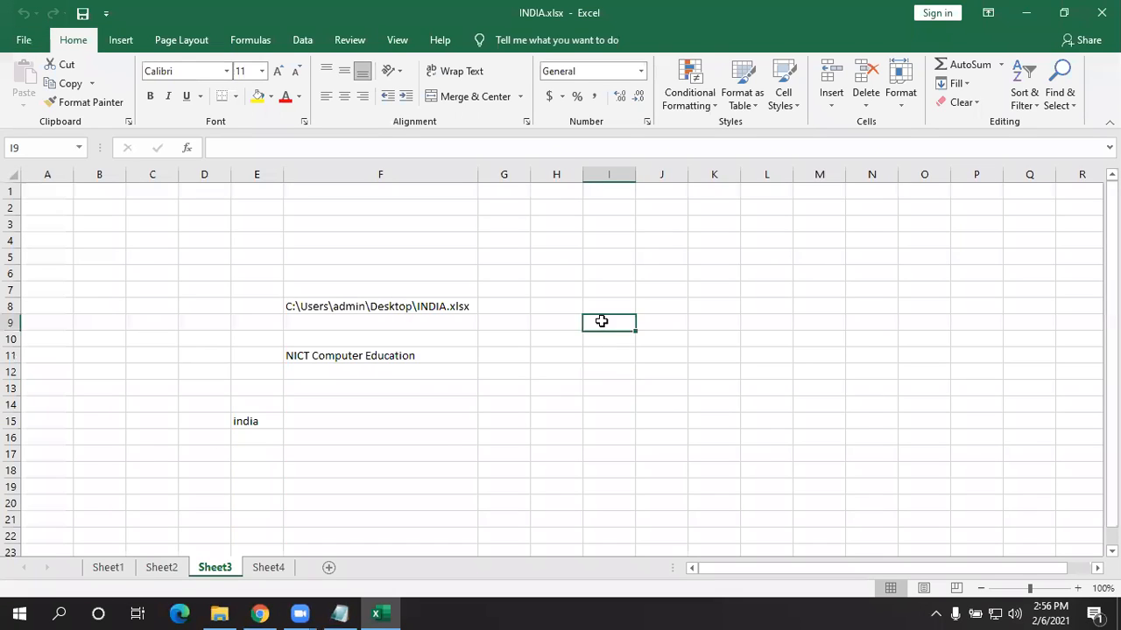
{"action": "scroll", "coordinate": [442, 442], "scroll_direction": "down", "scroll_amount": 5}
{"action": "scroll", "coordinate": [442, 442], "scroll_direction": "up", "scroll_amount": 5}
{"action": "left_click", "coordinate": [555, 174]}
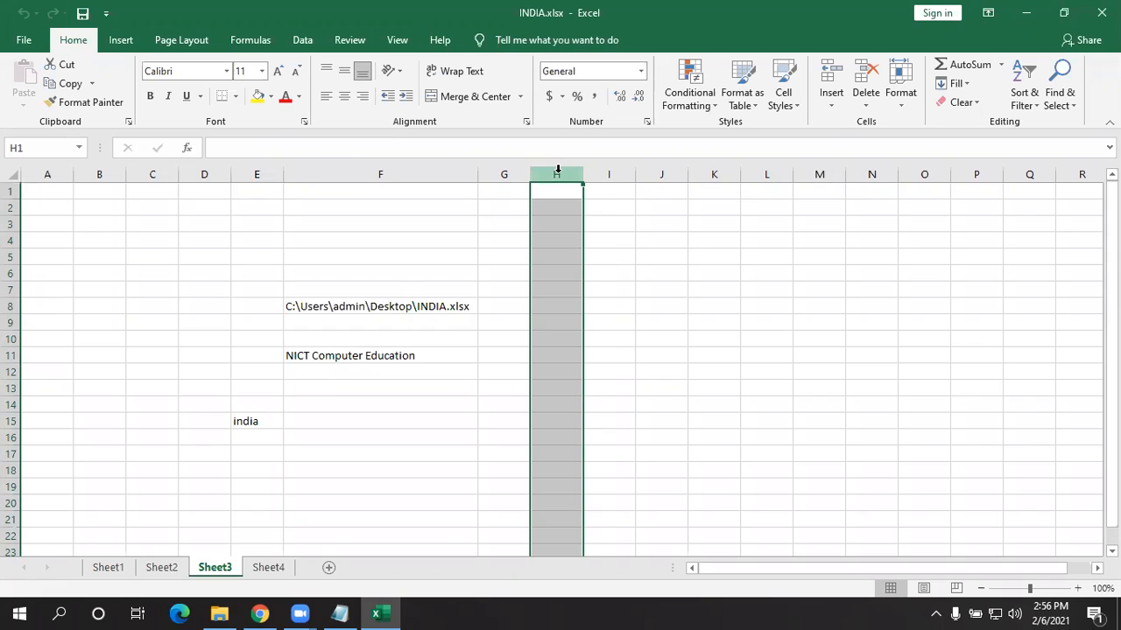
{"action": "left_click", "coordinate": [699, 98]}
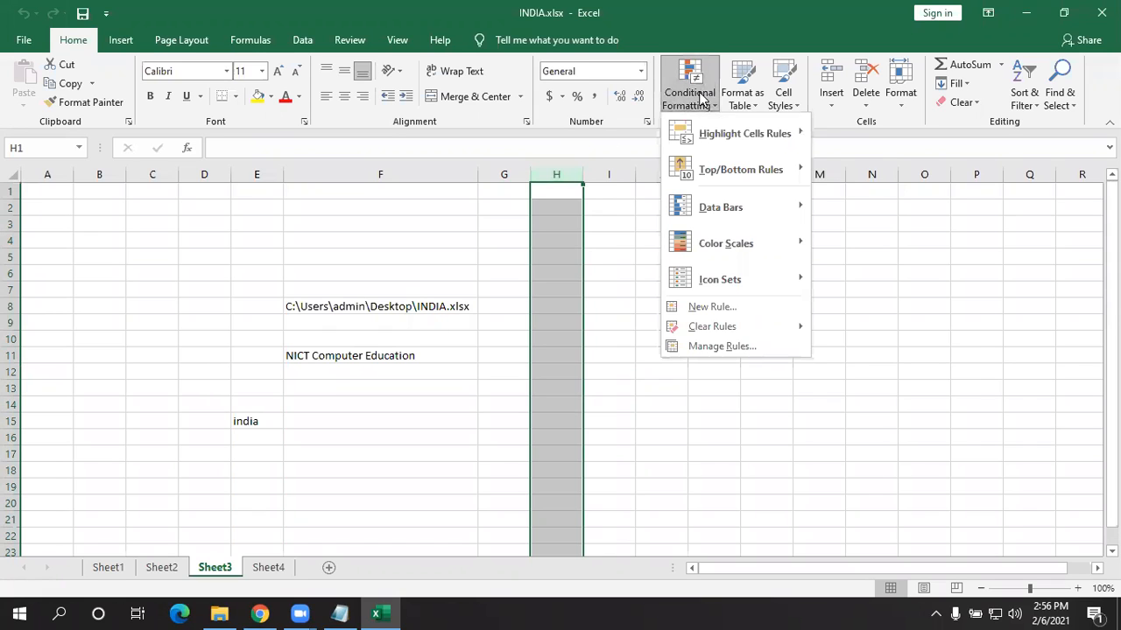
{"action": "mouse_move", "coordinate": [740, 287]}
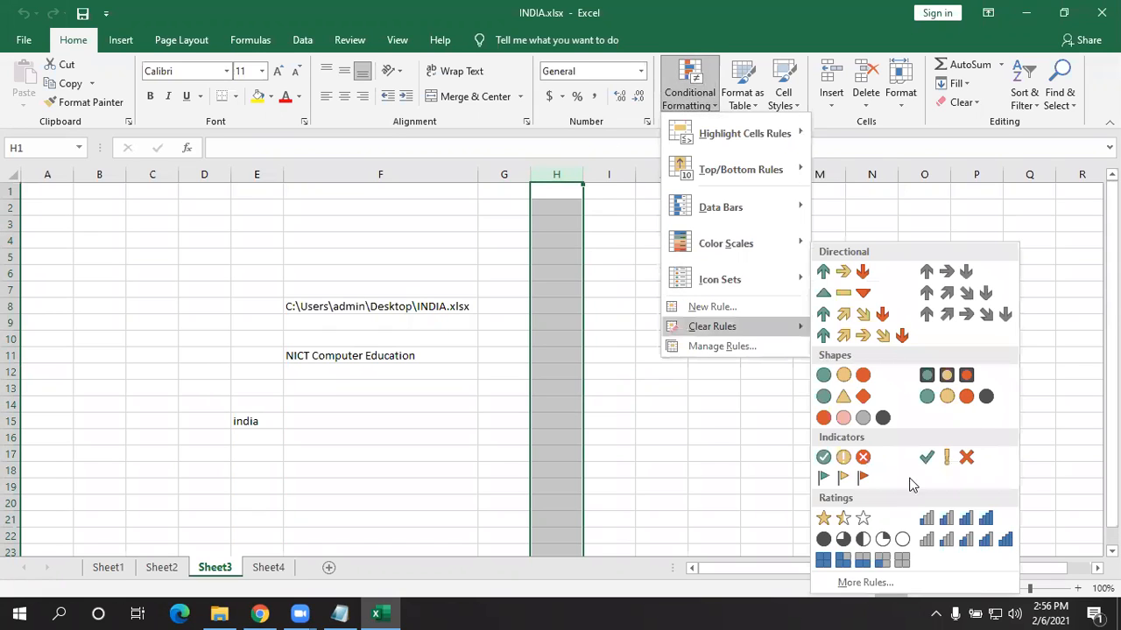
{"action": "left_click", "coordinate": [867, 568]}
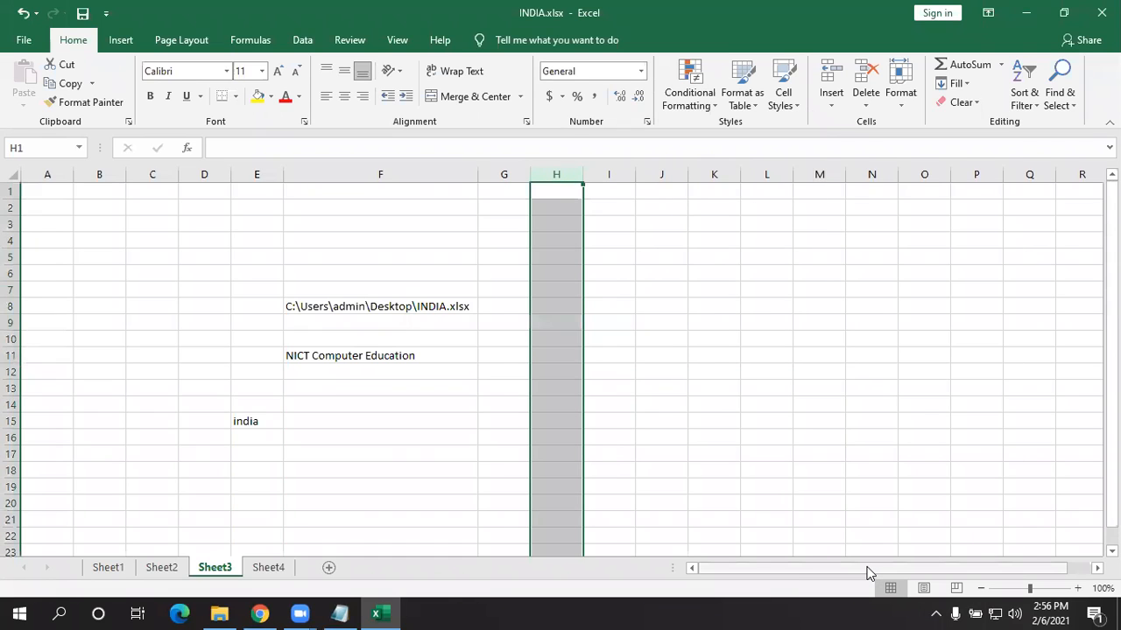
- Enter 85, 96, 45, 36, 52, 15, 20, 35, 4565, 7585, 95, 100 down H1:H12
{"action": "type", "text": "85"}
{"action": "key", "text": "Return"}
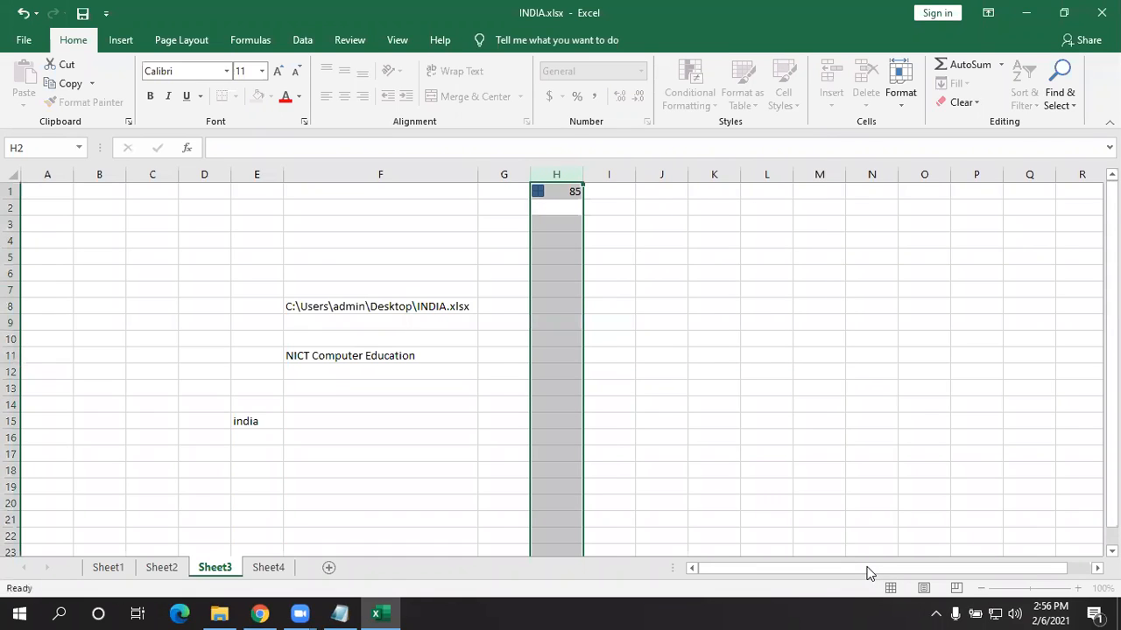
{"action": "type", "text": "96"}
{"action": "key", "text": "Return"}
{"action": "type", "text": "45"}
{"action": "key", "text": "Return"}
{"action": "type", "text": "36"}
{"action": "key", "text": "Return"}
{"action": "type", "text": "52"}
{"action": "key", "text": "Return"}
{"action": "type", "text": "15"}
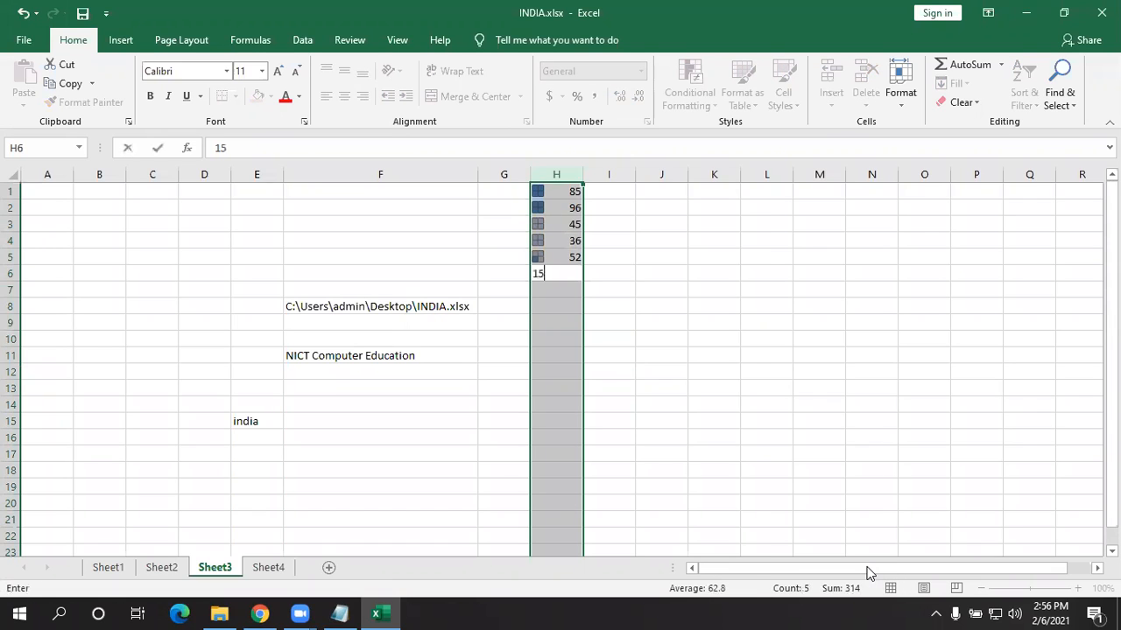
{"action": "key", "text": "Return"}
{"action": "type", "text": "20"}
{"action": "key", "text": "Return"}
{"action": "type", "text": "35"}
{"action": "key", "text": "Return"}
{"action": "type", "text": "4"}
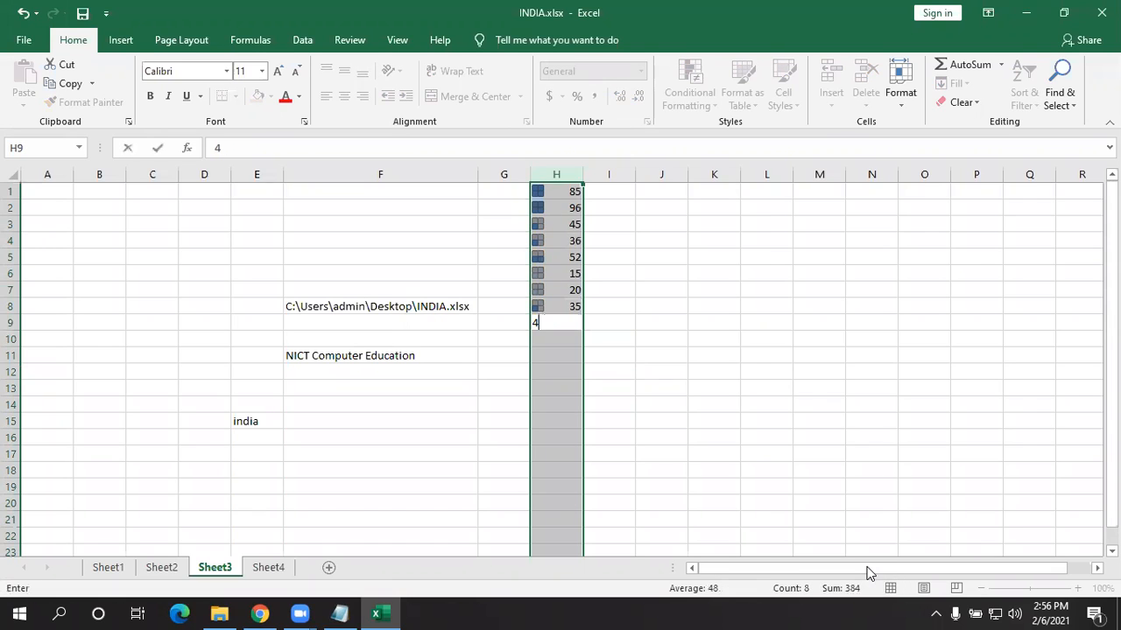
{"action": "type", "text": "565"}
{"action": "key", "text": "Return"}
{"action": "type", "text": "7585"}
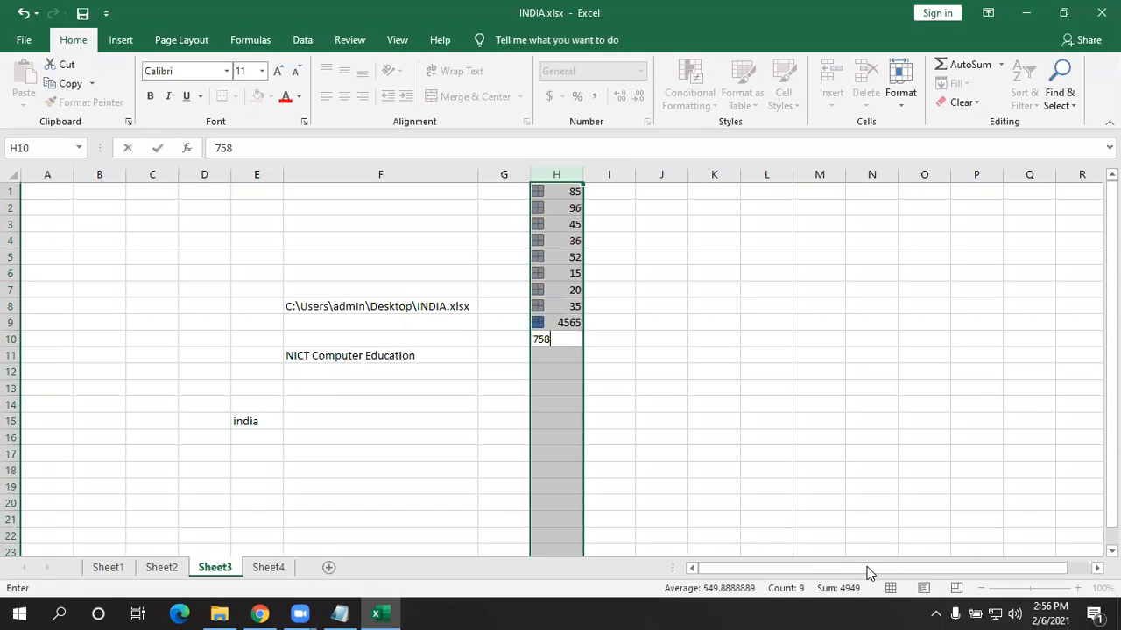
{"action": "key", "text": "Return"}
{"action": "type", "text": "95"}
{"action": "key", "text": "Return"}
{"action": "type", "text": "100"}
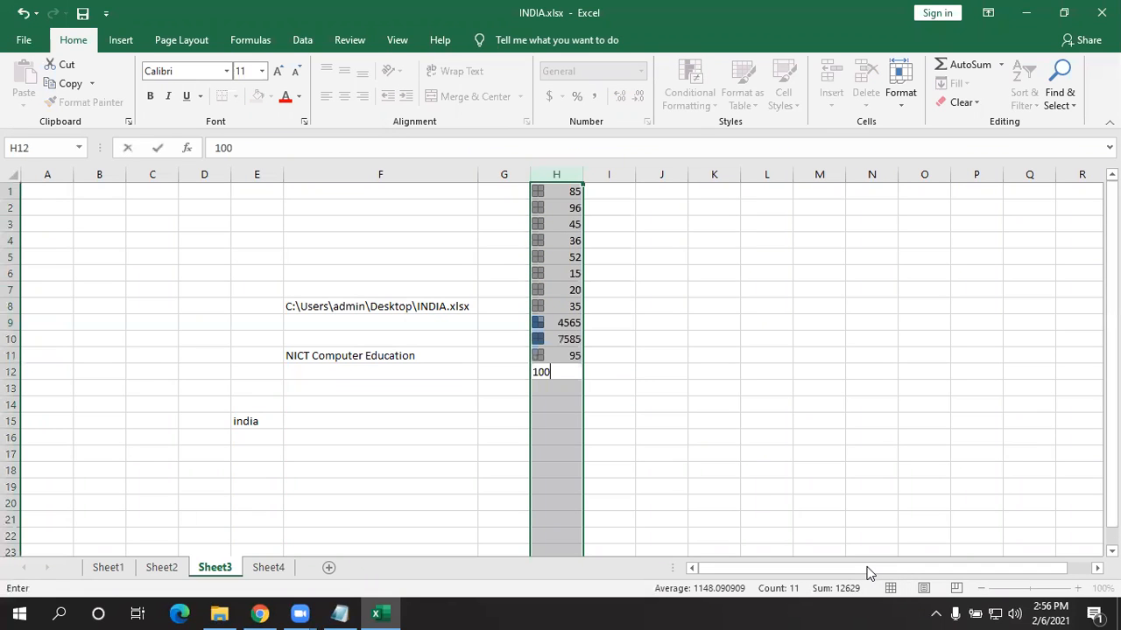
{"action": "key", "text": "Return"}
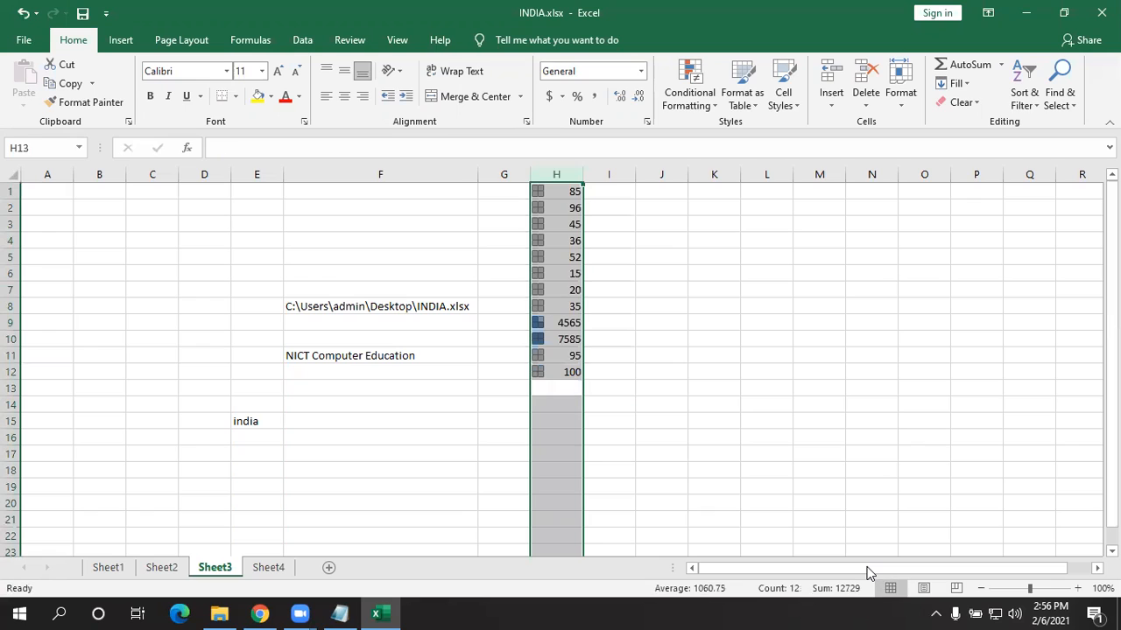
- Correct the scores to 45 in H9, 65 in H10 and 75 in H7
{"action": "key", "text": "Up"}
{"action": "key", "text": "Up"}
{"action": "key", "text": "Up"}
{"action": "key", "text": "Up"}
{"action": "type", "text": "45"}
{"action": "key", "text": "Return"}
{"action": "type", "text": "65"}
{"action": "key", "text": "Return"}
{"action": "key", "text": "Up"}
{"action": "key", "text": "Up"}
{"action": "key", "text": "Up"}
{"action": "key", "text": "Up"}
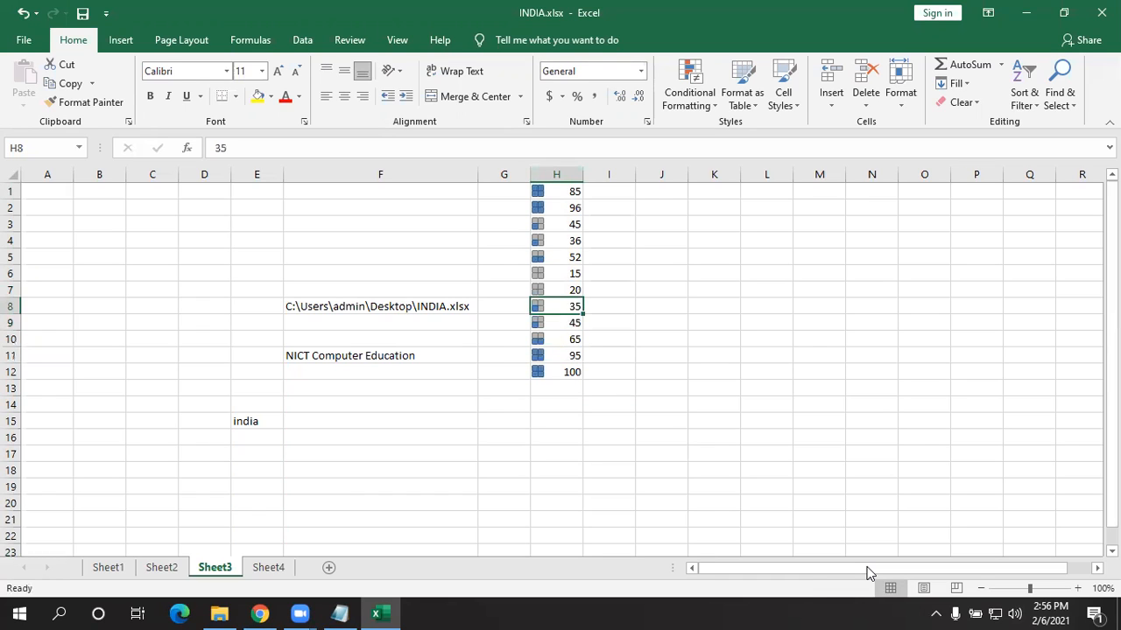
{"action": "type", "text": "75"}
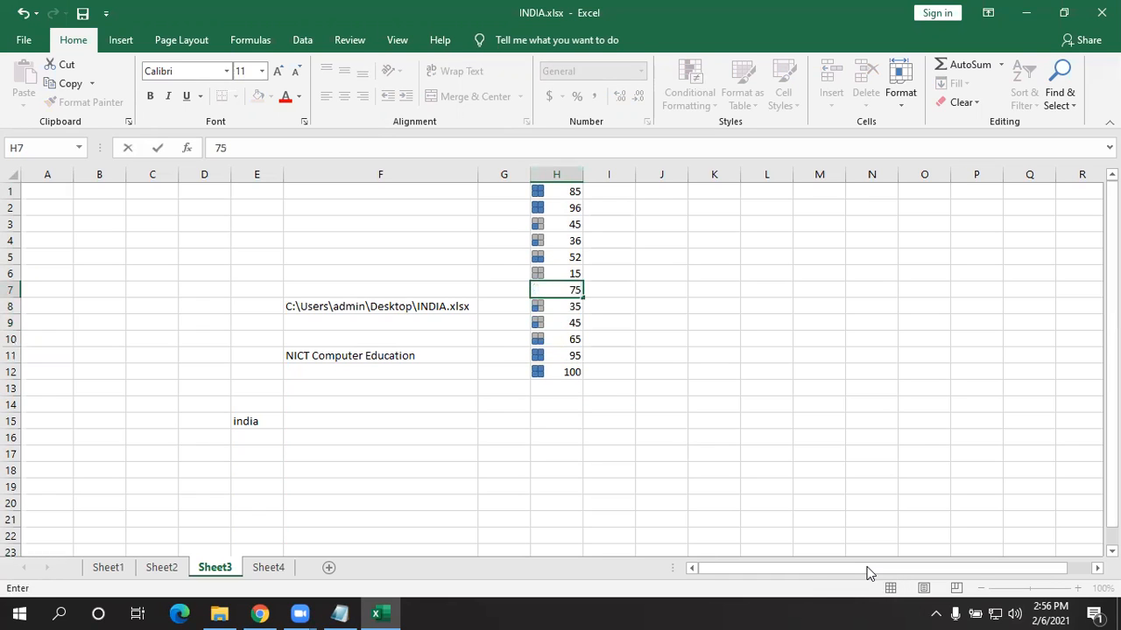
{"action": "key", "text": "Return"}
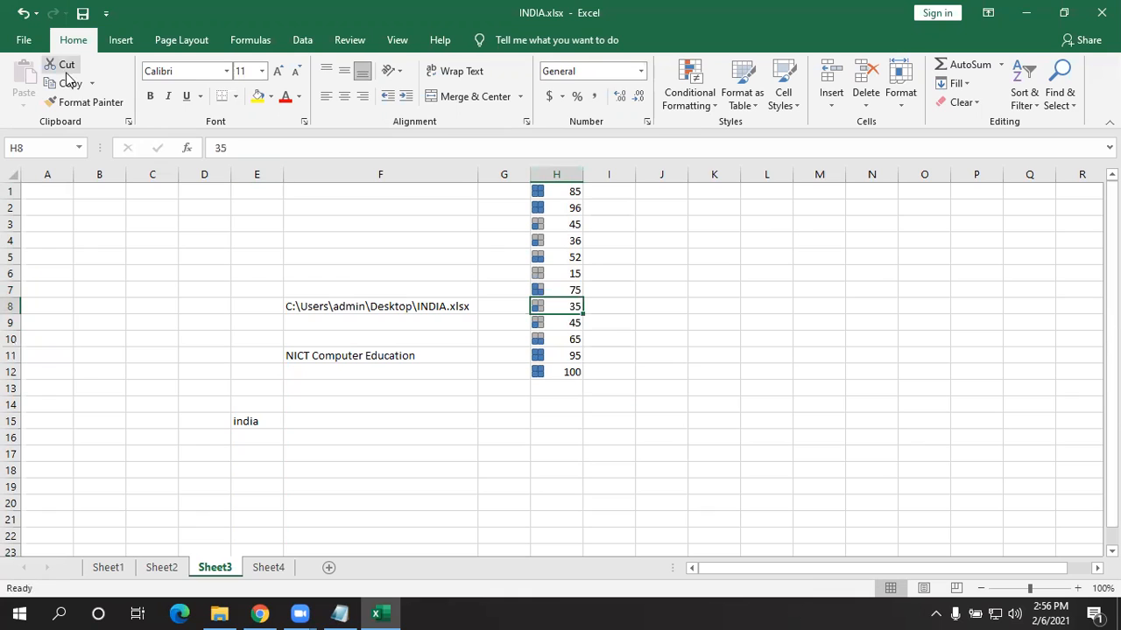
- On the Info page choose 'Allow this information to be saved in your file', then go back
{"action": "left_click", "coordinate": [24, 40]}
{"action": "left_click", "coordinate": [105, 200]}
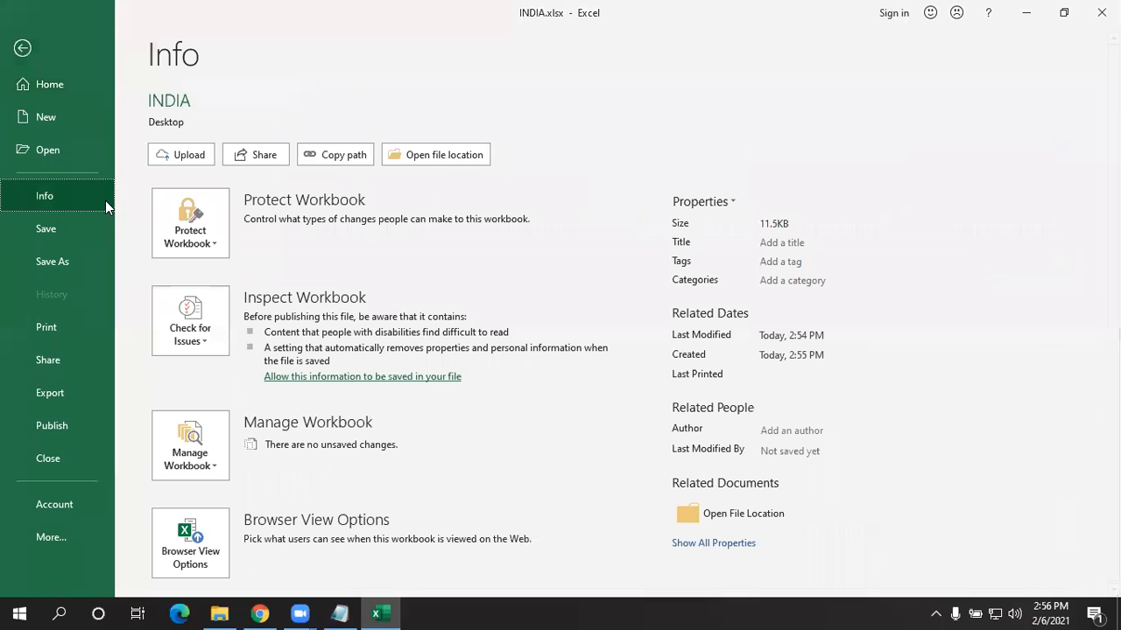
{"action": "left_click", "coordinate": [209, 338]}
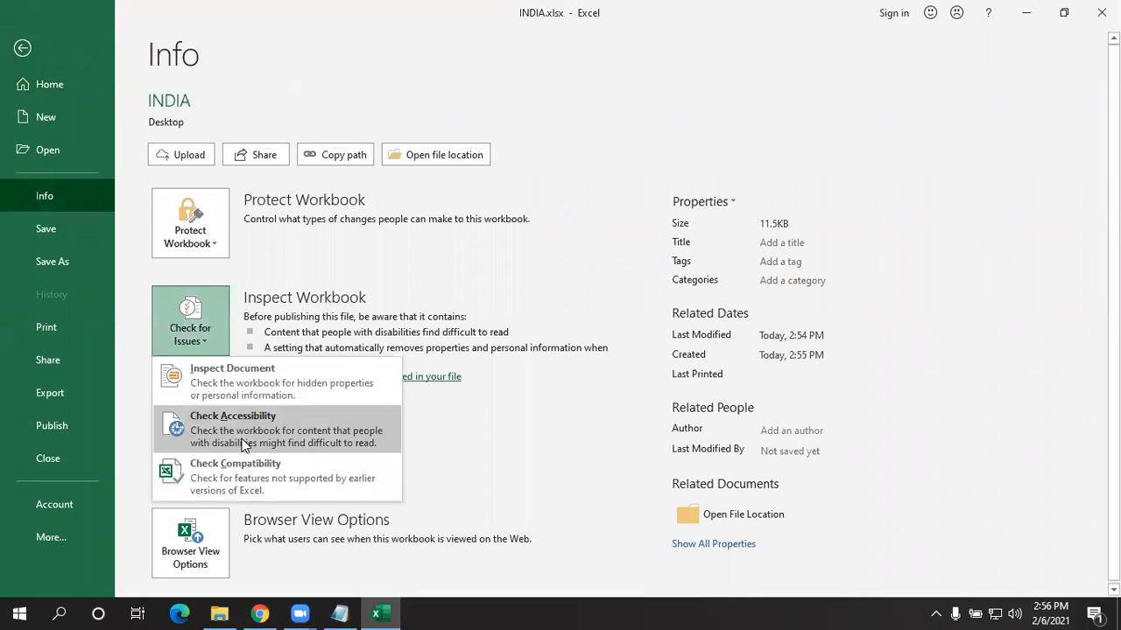
{"action": "key", "text": "Escape"}
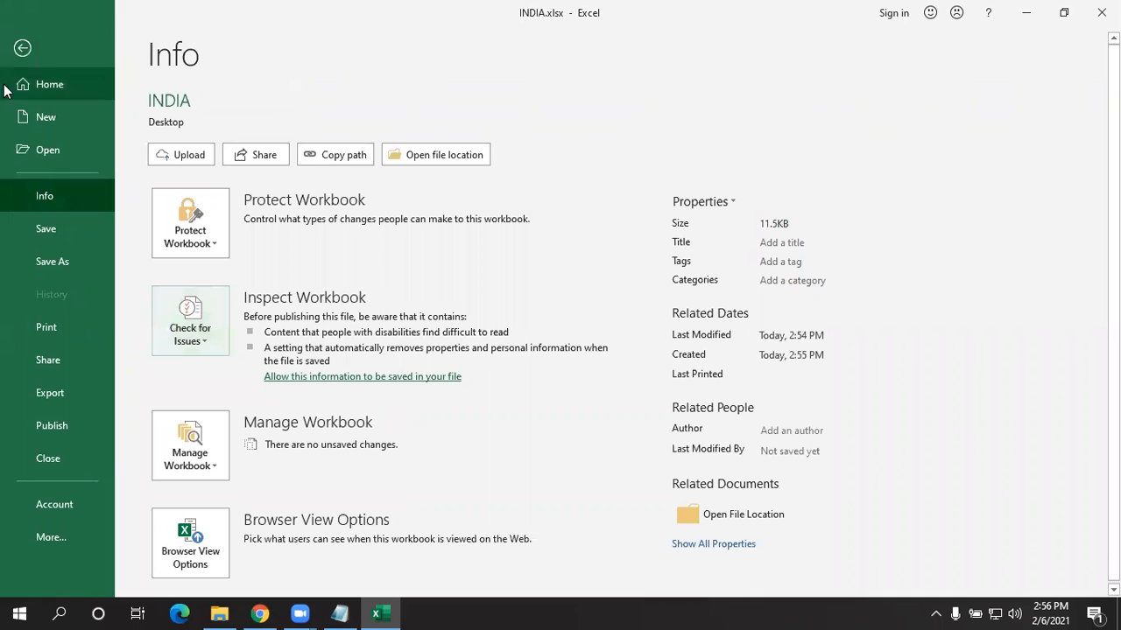
{"action": "left_click", "coordinate": [341, 377]}
{"action": "left_click", "coordinate": [228, 344]}
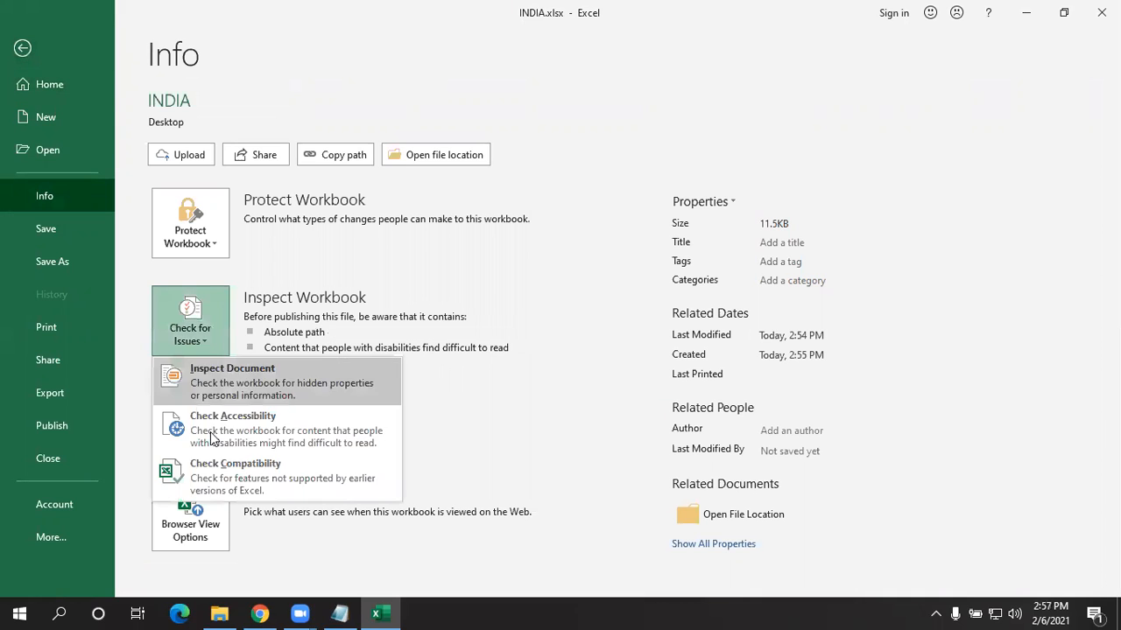
{"action": "left_click", "coordinate": [46, 53]}
{"action": "left_click", "coordinate": [46, 52]}
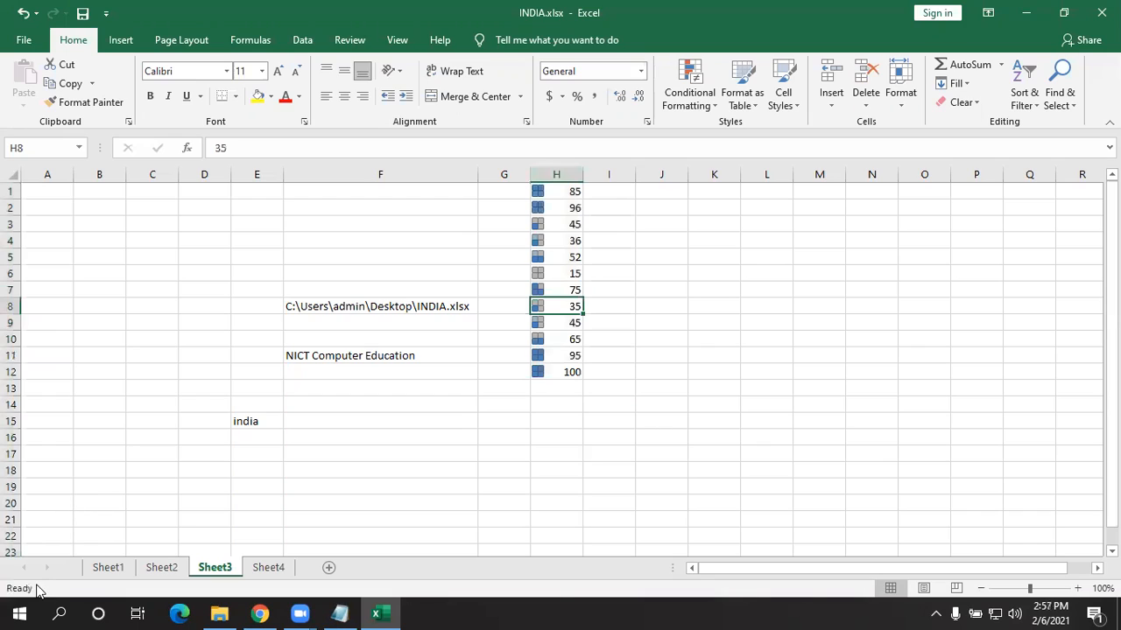
- Run the accessibility check from the Review tab and dismiss its two tips
{"action": "left_click", "coordinate": [429, 41]}
{"action": "left_click", "coordinate": [395, 44]}
{"action": "left_click", "coordinate": [350, 40]}
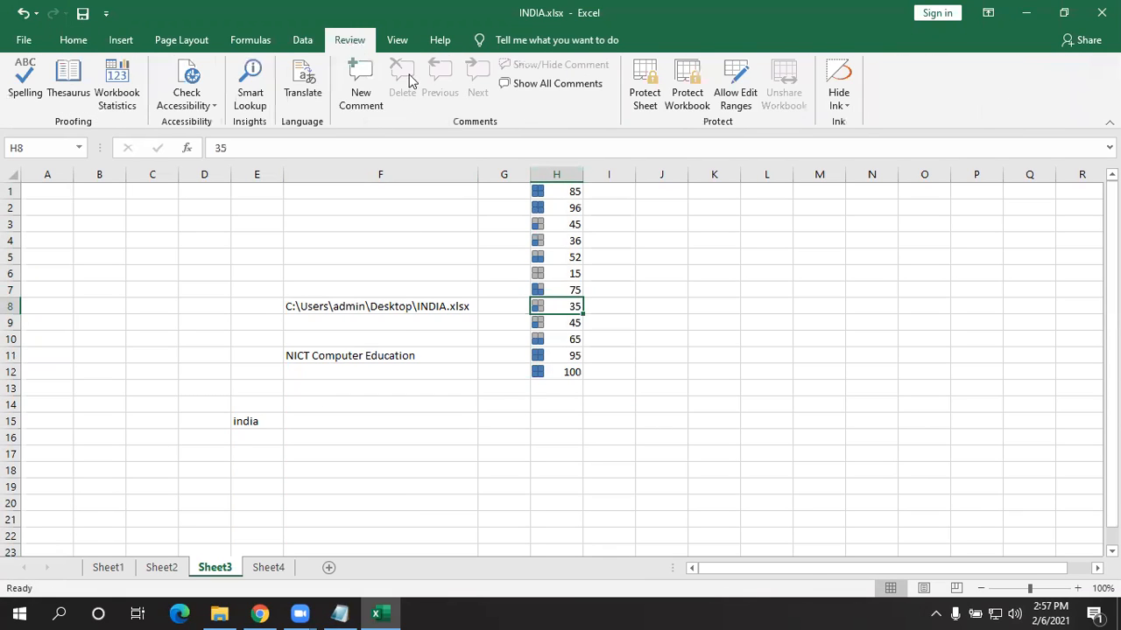
{"action": "left_click", "coordinate": [186, 99]}
{"action": "left_click", "coordinate": [210, 127]}
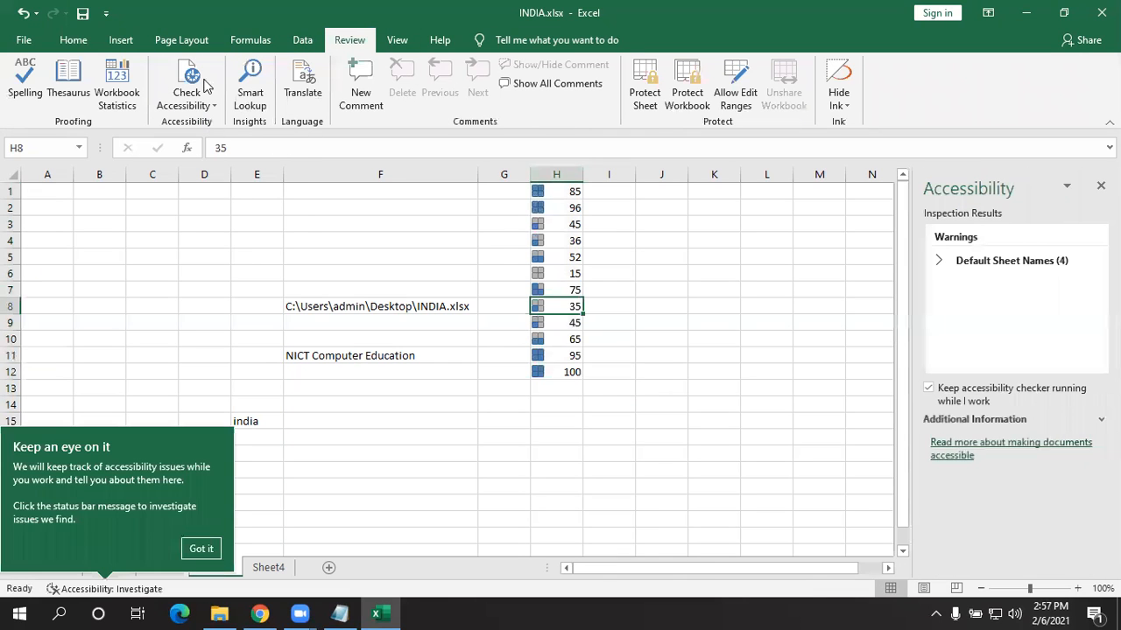
{"action": "left_click", "coordinate": [194, 548]}
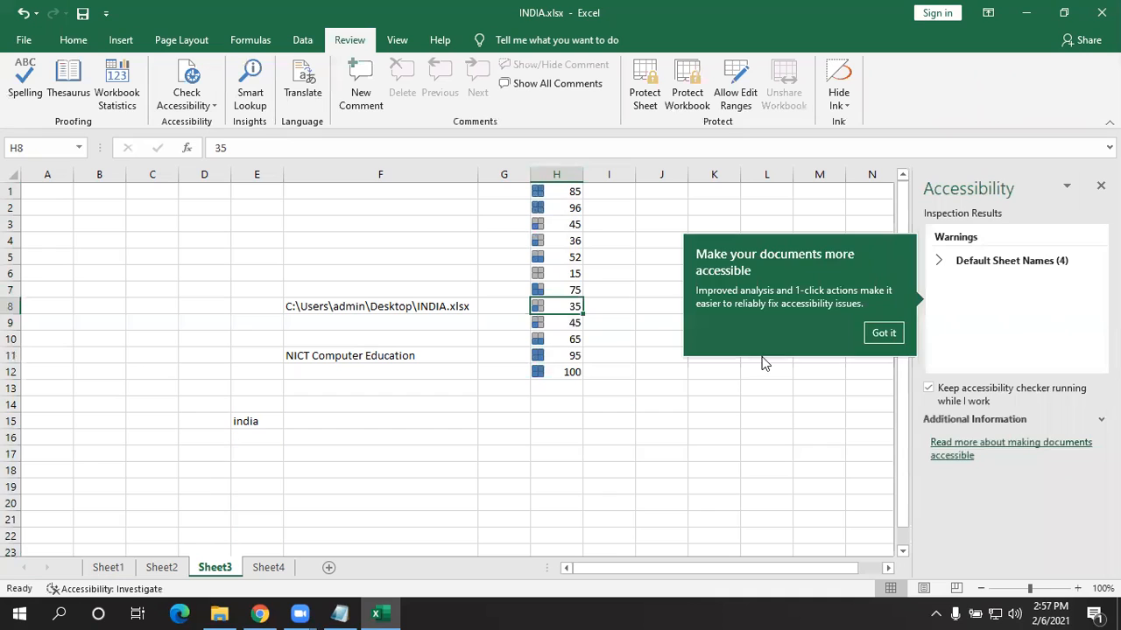
{"action": "left_click", "coordinate": [884, 333]}
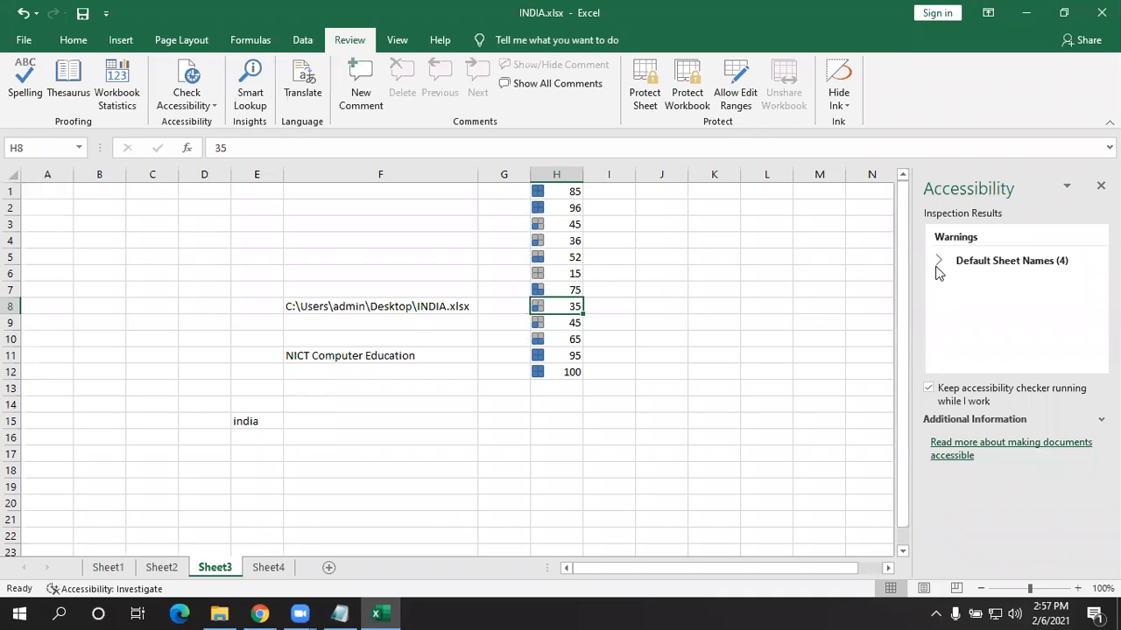
- Expand the Default Sheet Names warning and step through Sheet1 to Sheet4
{"action": "left_click", "coordinate": [939, 262]}
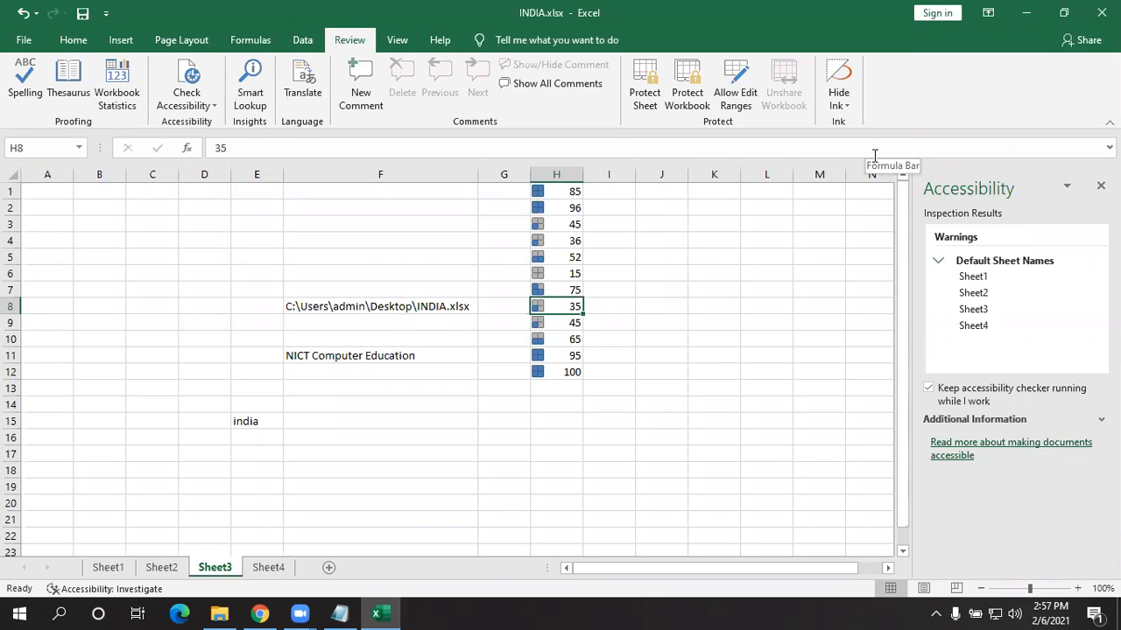
{"action": "left_click", "coordinate": [984, 276]}
{"action": "left_click", "coordinate": [993, 294]}
{"action": "left_click", "coordinate": [986, 311]}
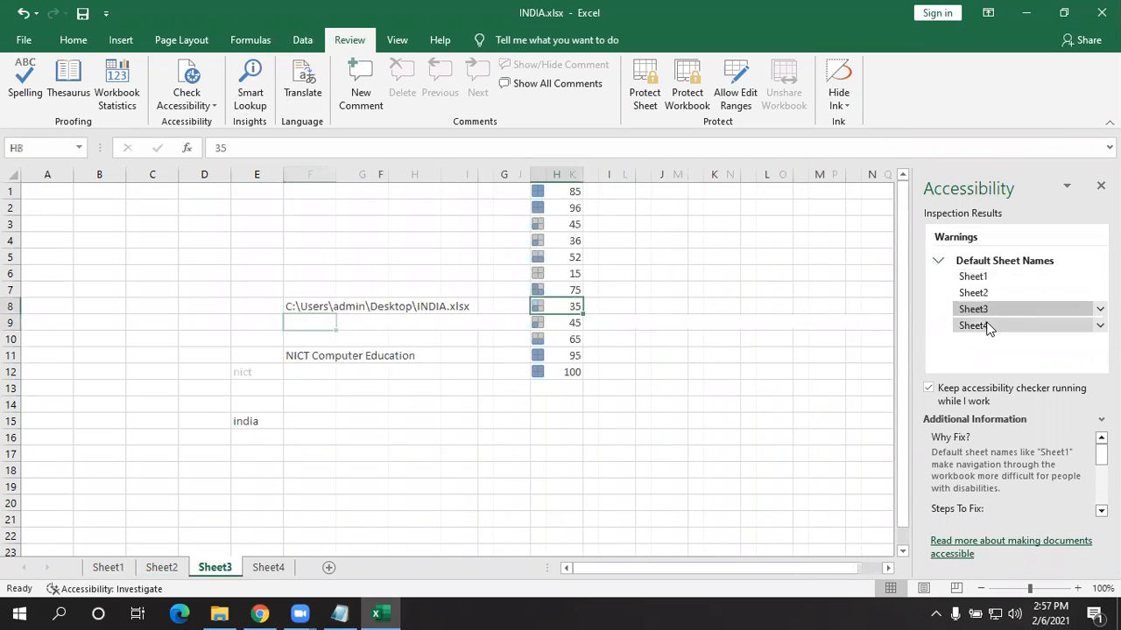
{"action": "left_click", "coordinate": [986, 325]}
{"action": "left_click", "coordinate": [978, 290]}
{"action": "left_click", "coordinate": [978, 278]}
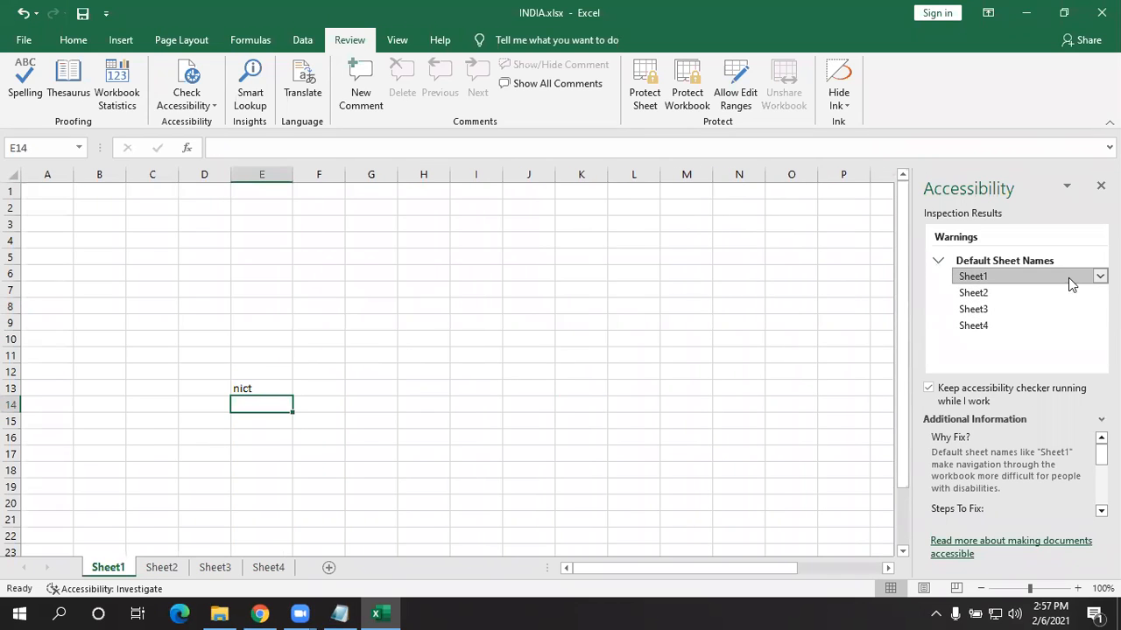
- Rename Sheet1 to 'india' from the warning's suggested fixes, then select cell E13
{"action": "left_click", "coordinate": [1097, 276]}
{"action": "left_click", "coordinate": [1060, 320]}
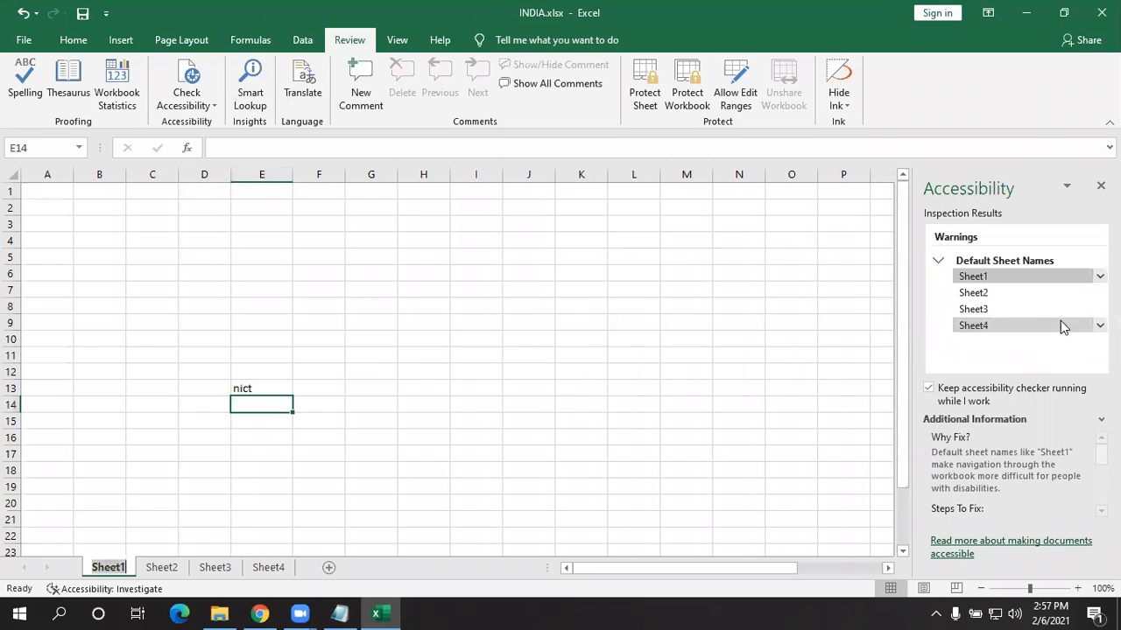
{"action": "type", "text": "india"}
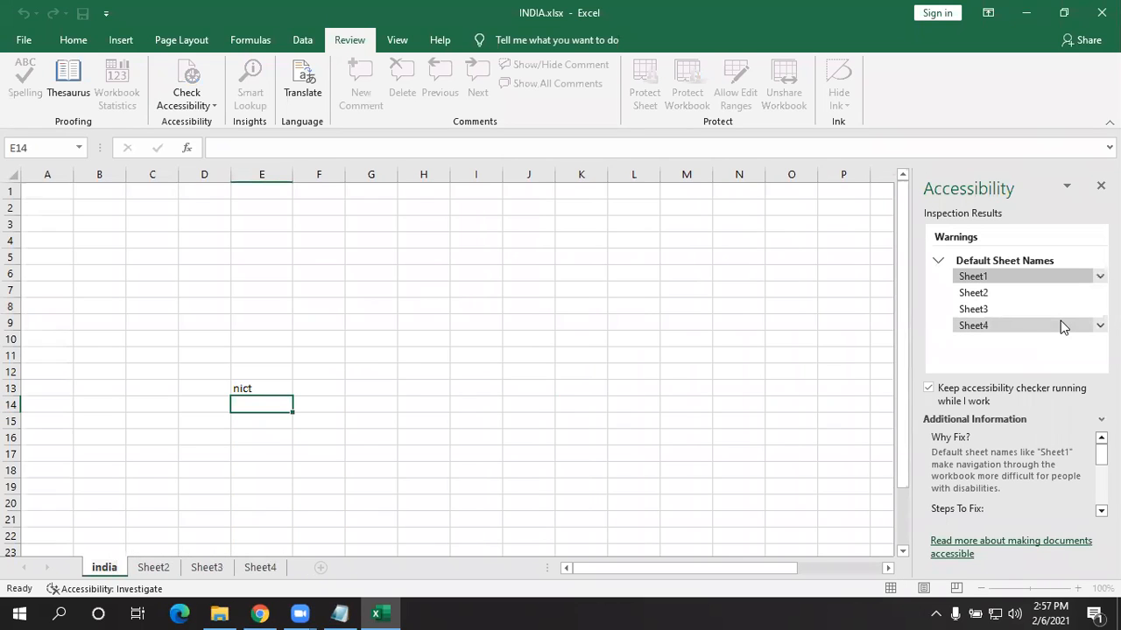
{"action": "key", "text": "Return"}
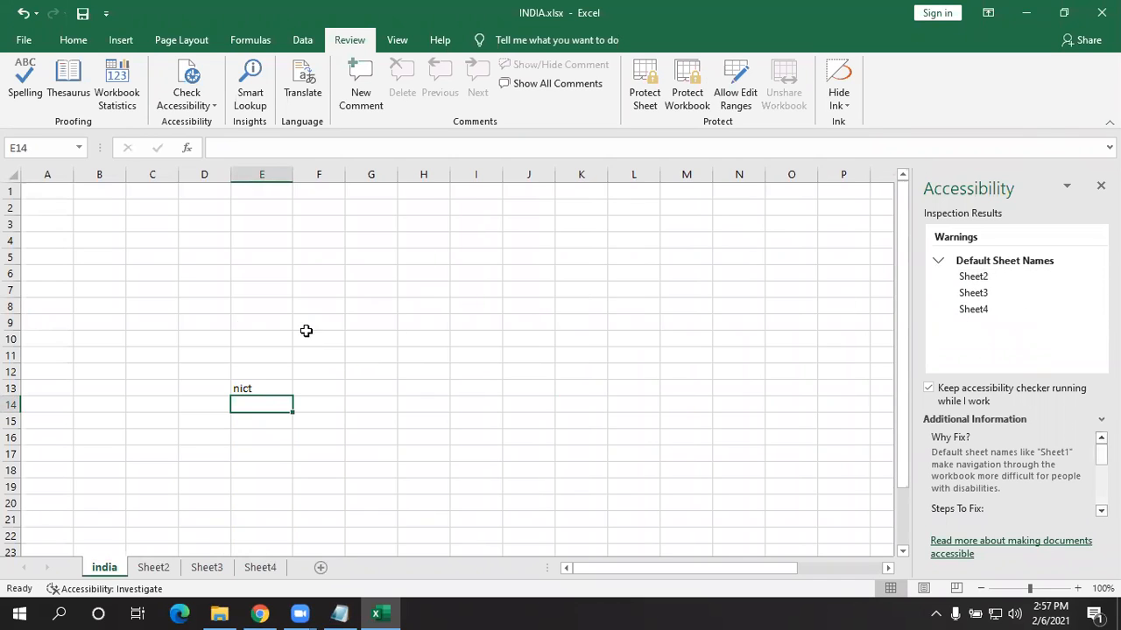
{"action": "left_click", "coordinate": [258, 388]}
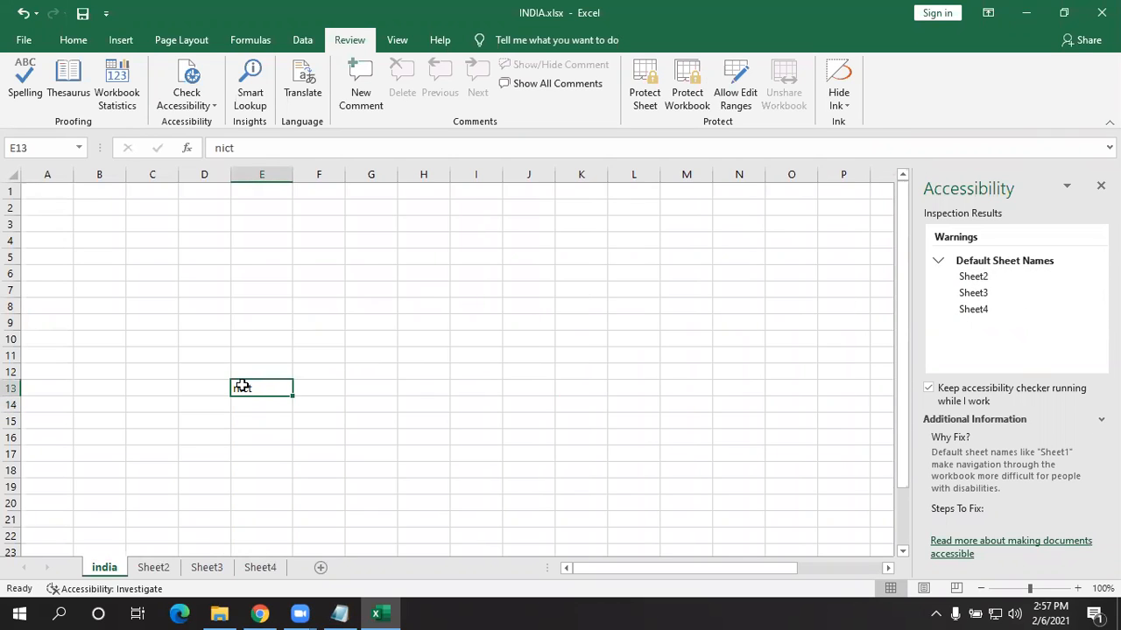
- Give cell E13 yellow fill with red text and select its contrast warning
{"action": "left_click", "coordinate": [75, 39]}
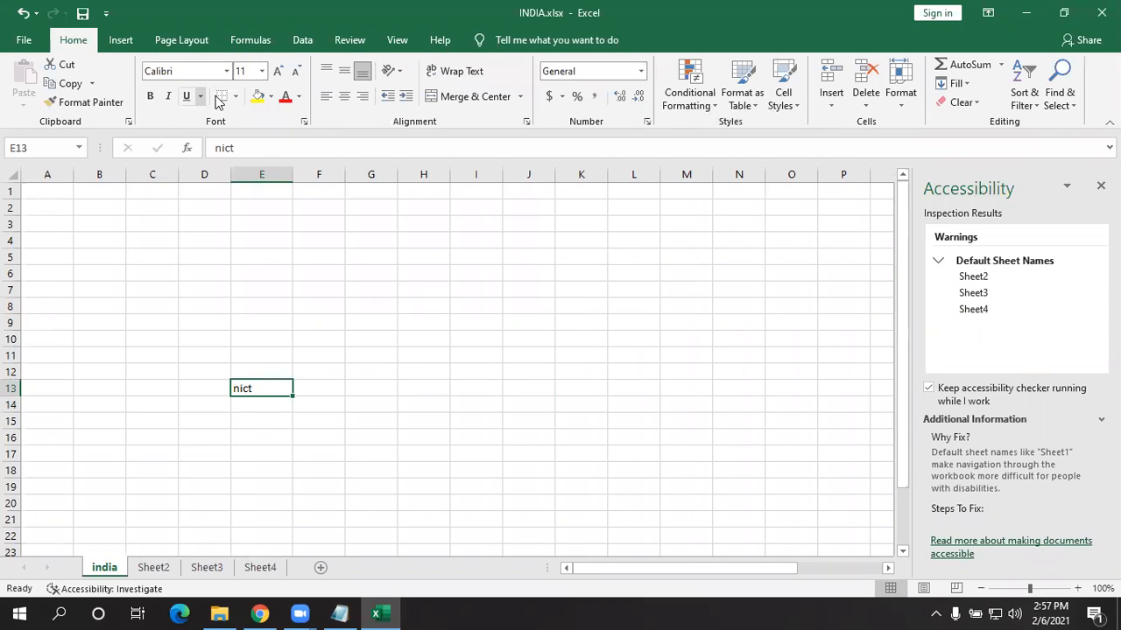
{"action": "left_click", "coordinate": [282, 98]}
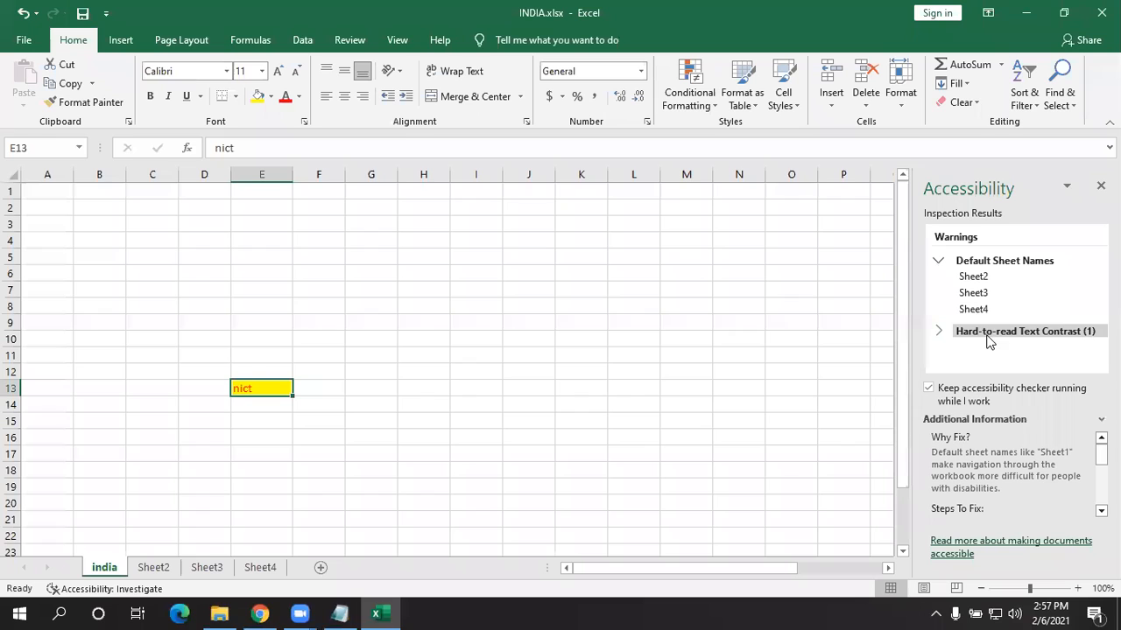
{"action": "left_click", "coordinate": [939, 331]}
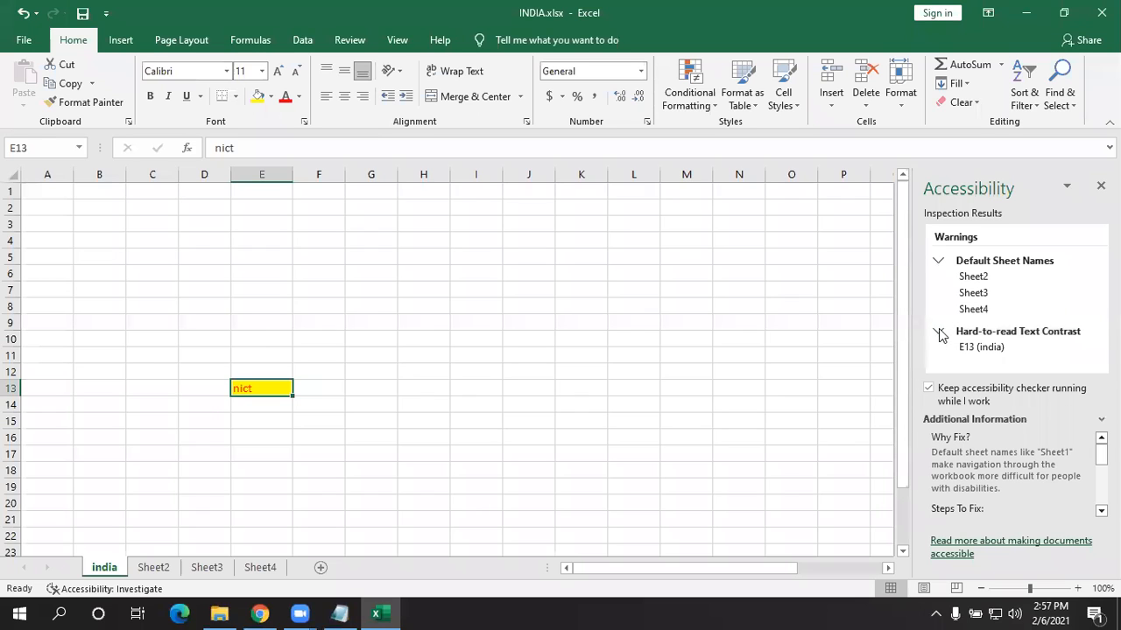
{"action": "left_click", "coordinate": [998, 349]}
- Set E13's font colour to Automatic, then bring up the fixes for Sheet2's default-name warning
{"action": "left_click", "coordinate": [1100, 348]}
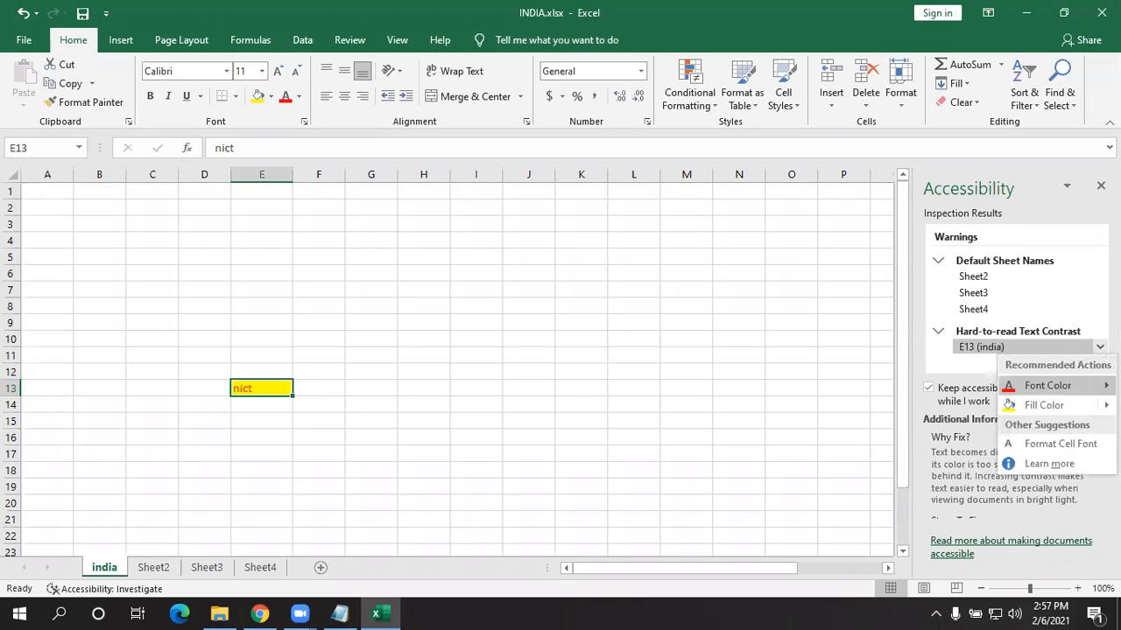
{"action": "mouse_move", "coordinate": [1047, 385]}
{"action": "left_click", "coordinate": [904, 385]}
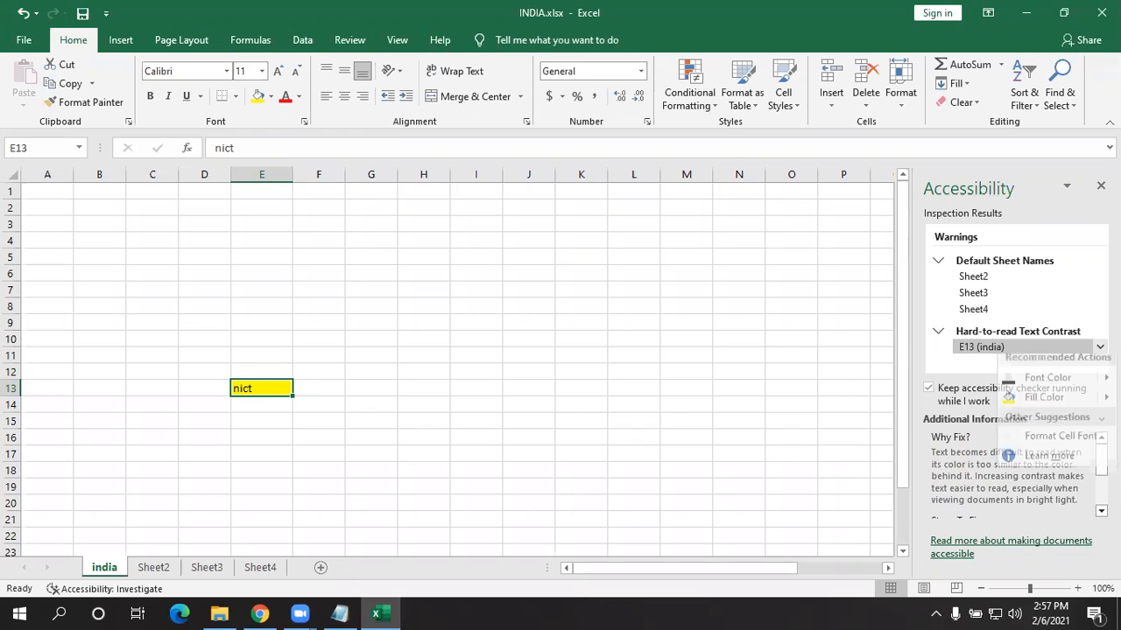
{"action": "left_click", "coordinate": [1041, 276]}
{"action": "left_click", "coordinate": [1099, 276]}
- Rename Sheet2, Sheet3 and Sheet4 to 'ind', 'cricket' and 'games'
{"action": "left_click", "coordinate": [1020, 314]}
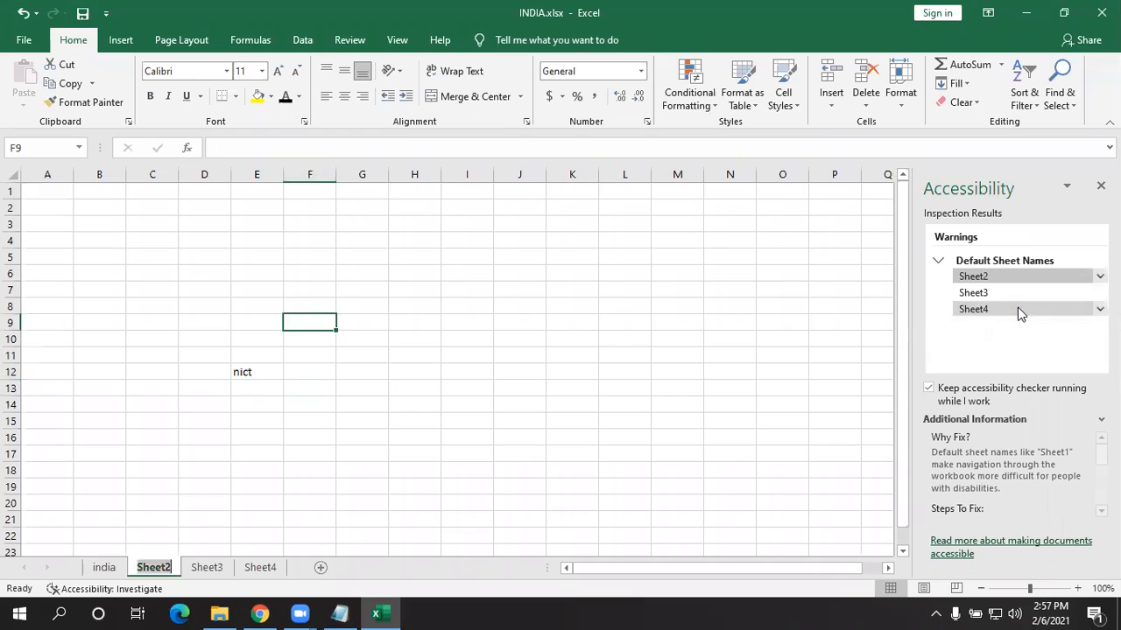
{"action": "key", "text": "BackSpace"}
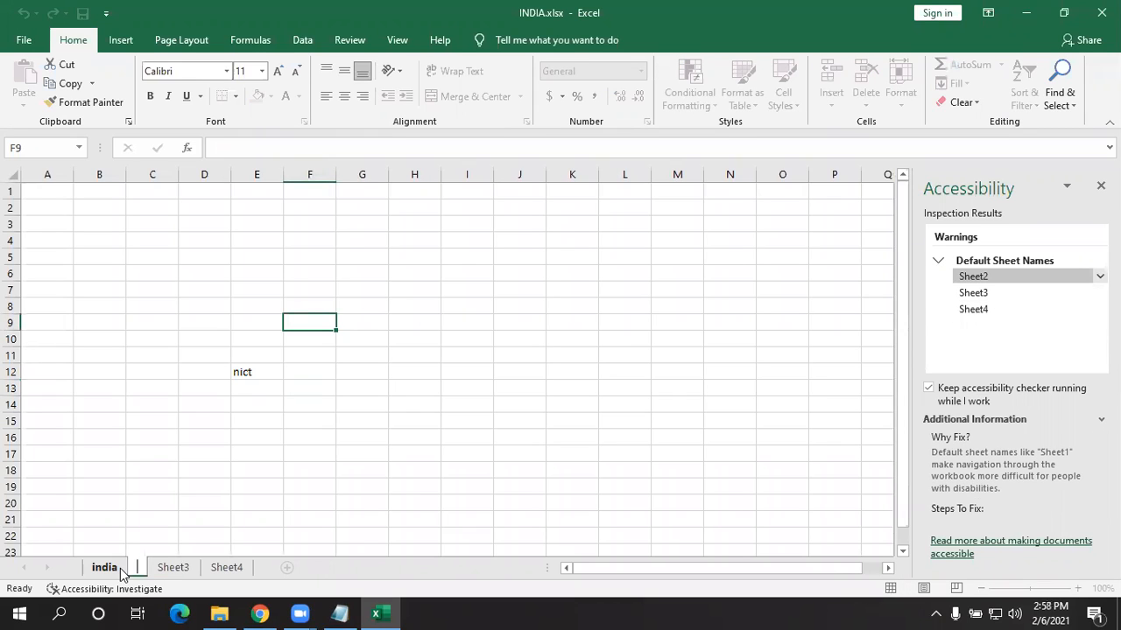
{"action": "type", "text": "ind"}
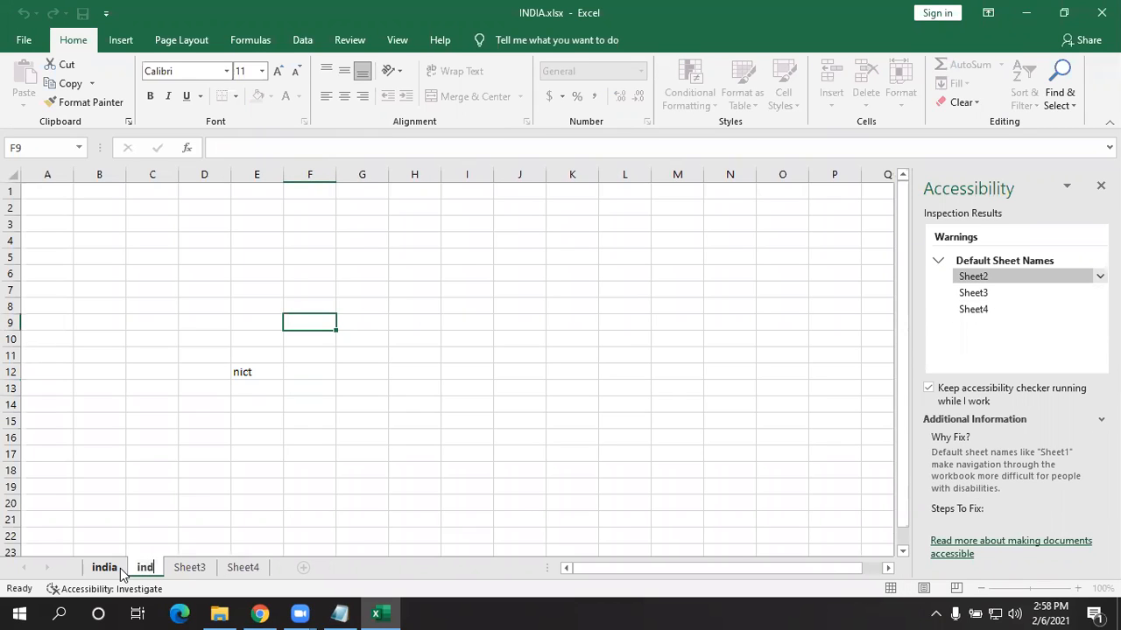
{"action": "key", "text": "Return"}
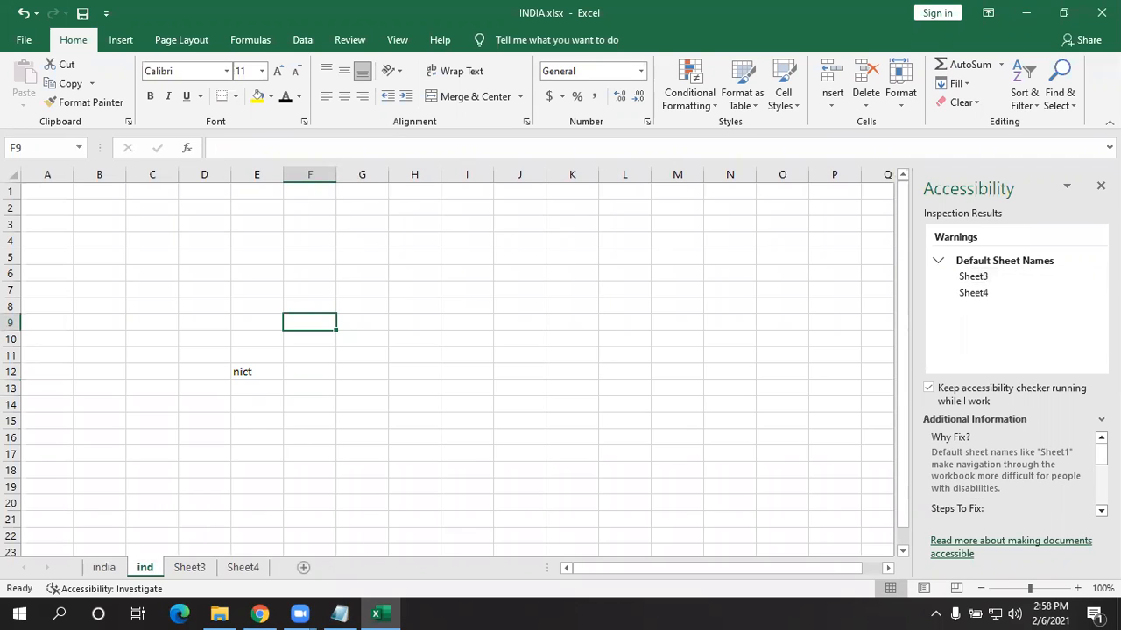
{"action": "left_click", "coordinate": [1000, 278]}
{"action": "left_click", "coordinate": [1030, 318]}
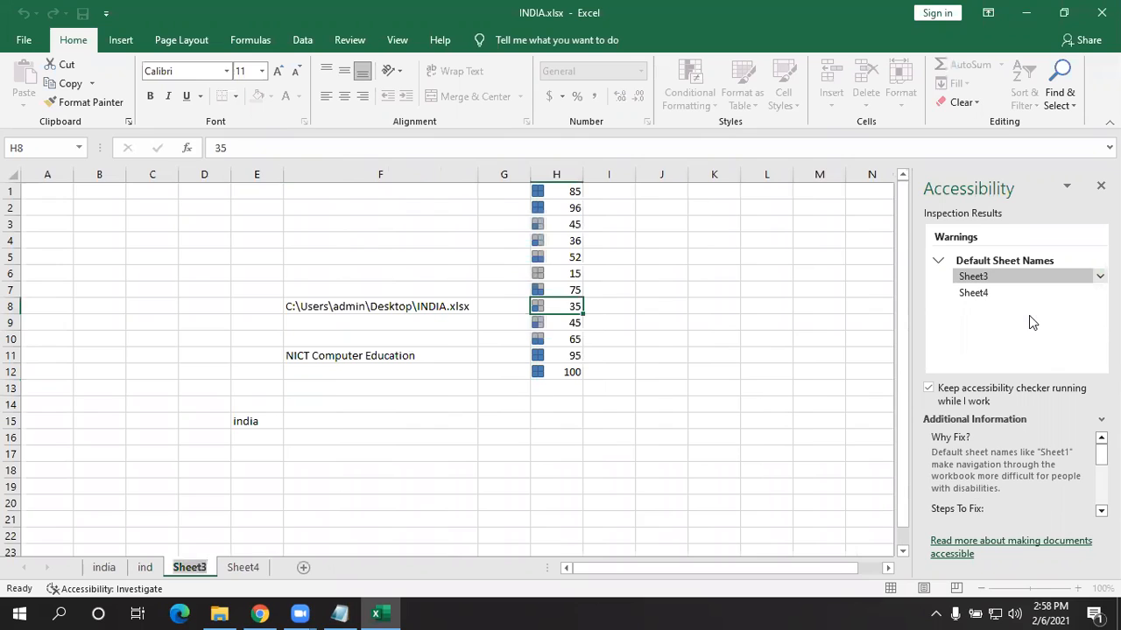
{"action": "type", "text": "cricket"}
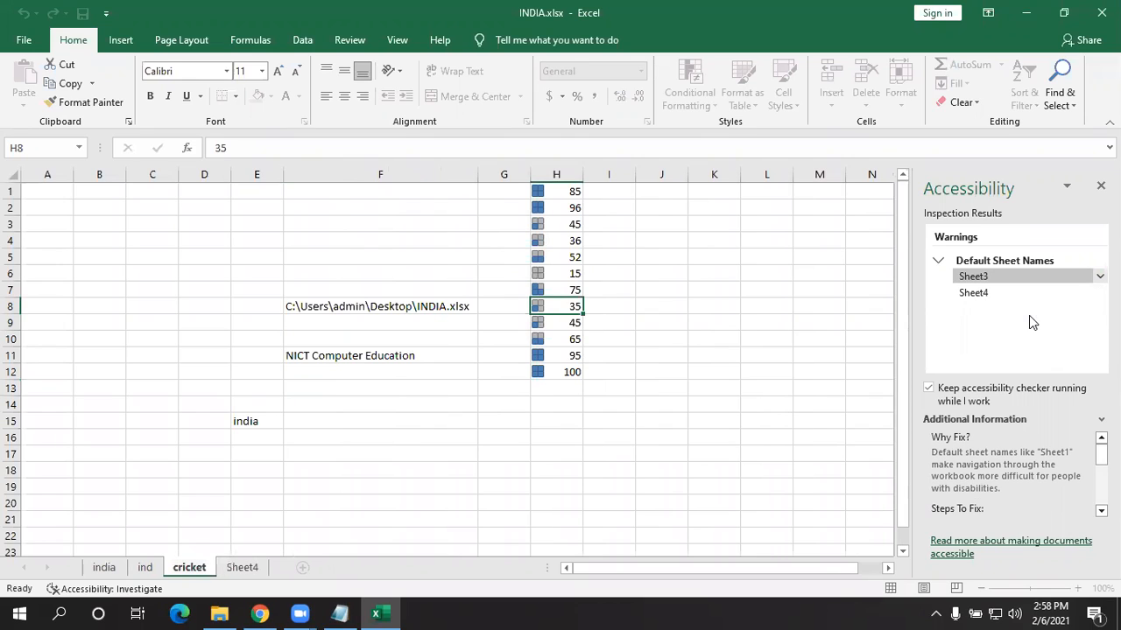
{"action": "key", "text": "Return"}
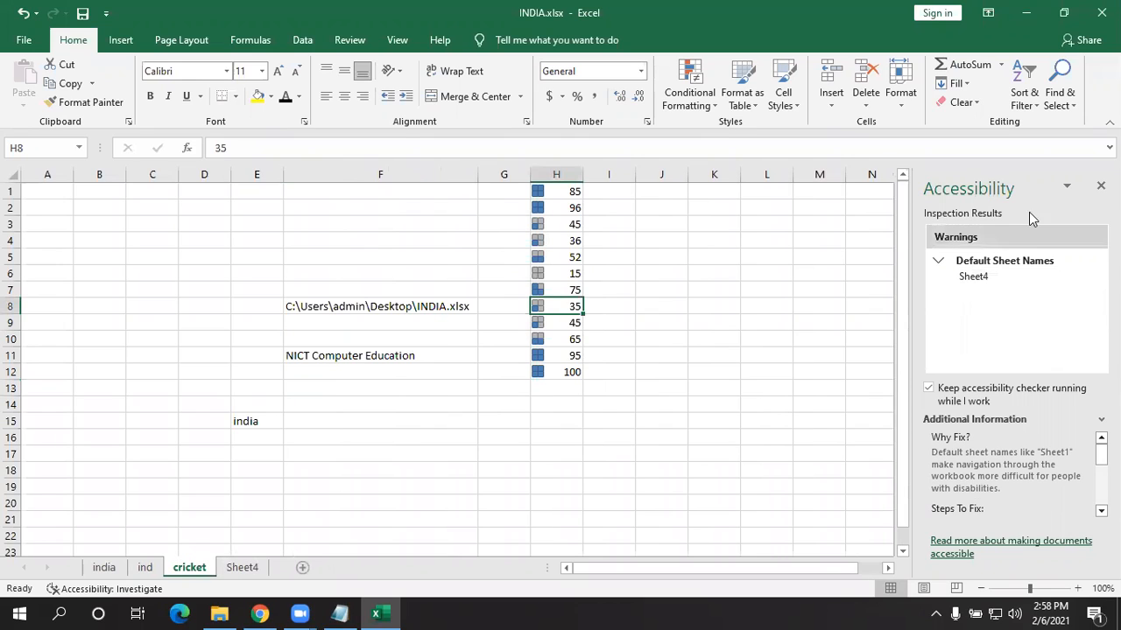
{"action": "left_click", "coordinate": [1099, 276]}
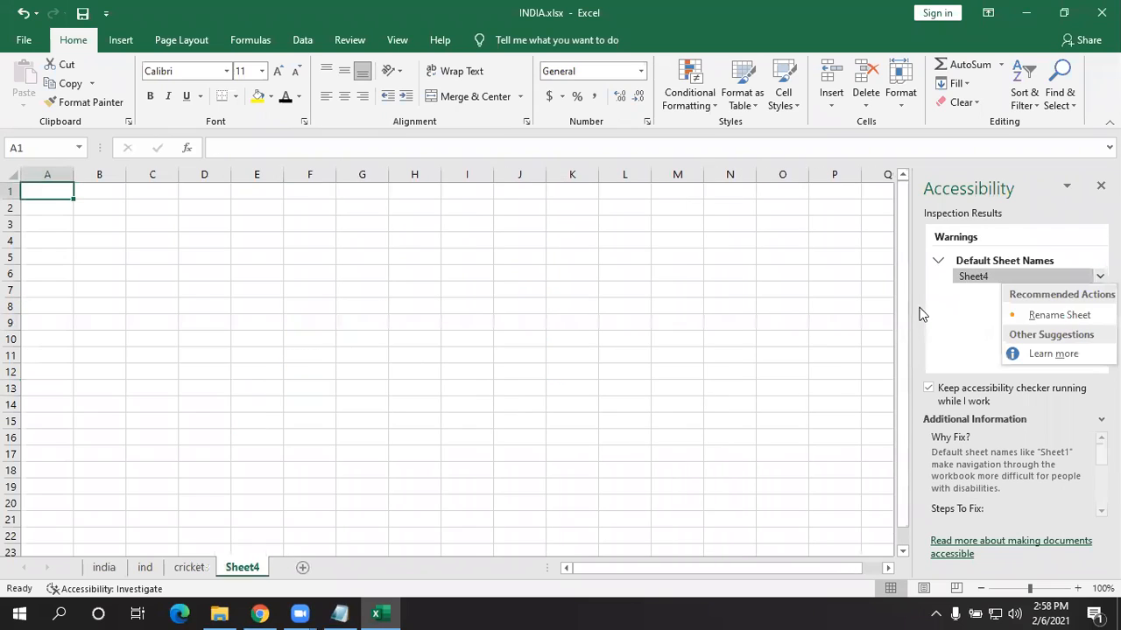
{"action": "left_click", "coordinate": [1021, 315]}
{"action": "type", "text": "games"}
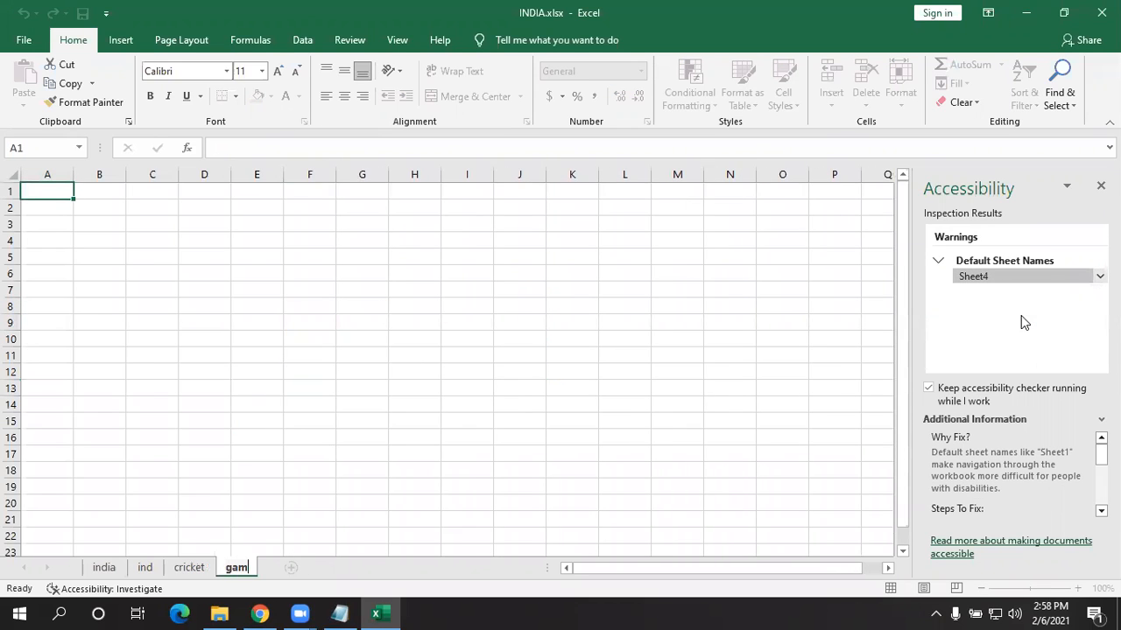
{"action": "key", "text": "Return"}
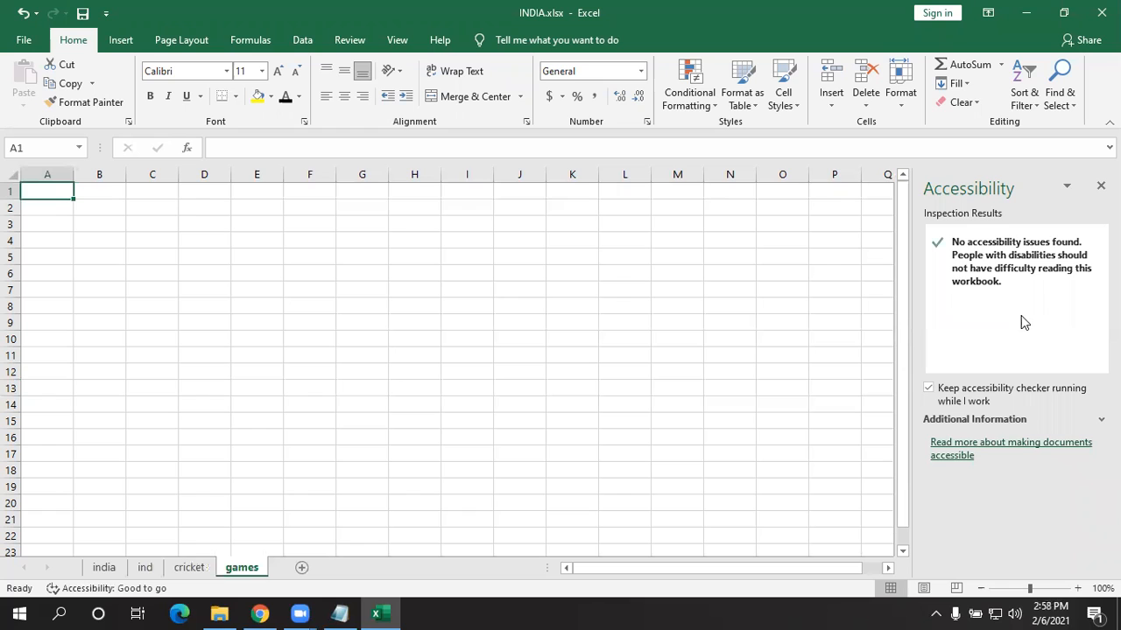
- Step through the india, ind, cricket and games tabs to confirm the new names
{"action": "left_click", "coordinate": [103, 567]}
{"action": "left_click", "coordinate": [145, 569]}
{"action": "left_click", "coordinate": [190, 568]}
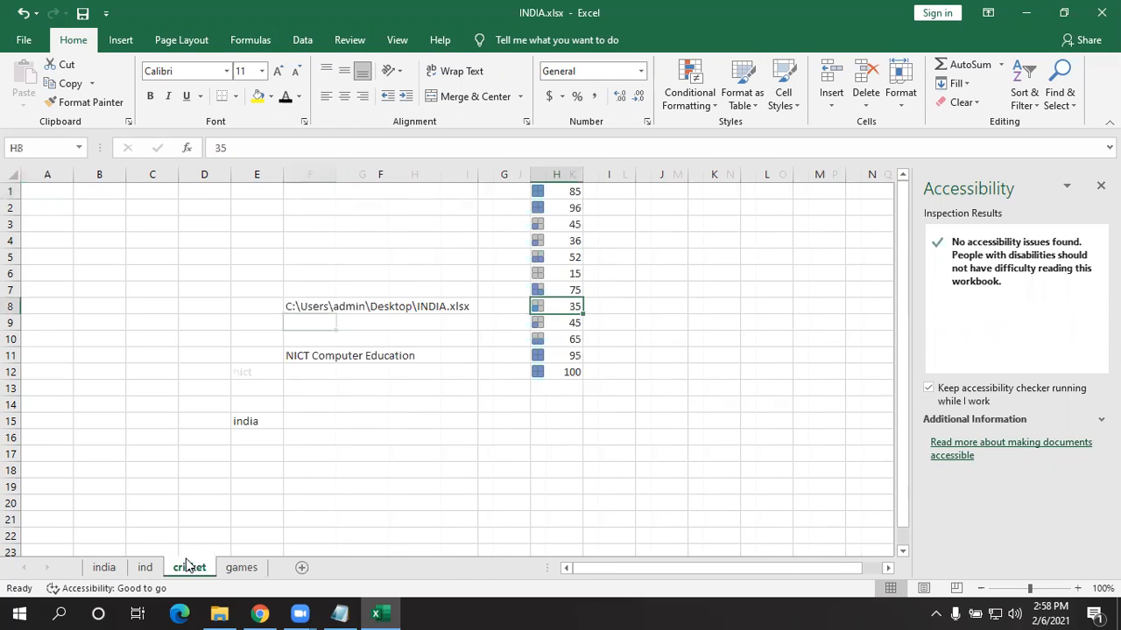
{"action": "left_click", "coordinate": [247, 571]}
{"action": "left_click", "coordinate": [189, 569]}
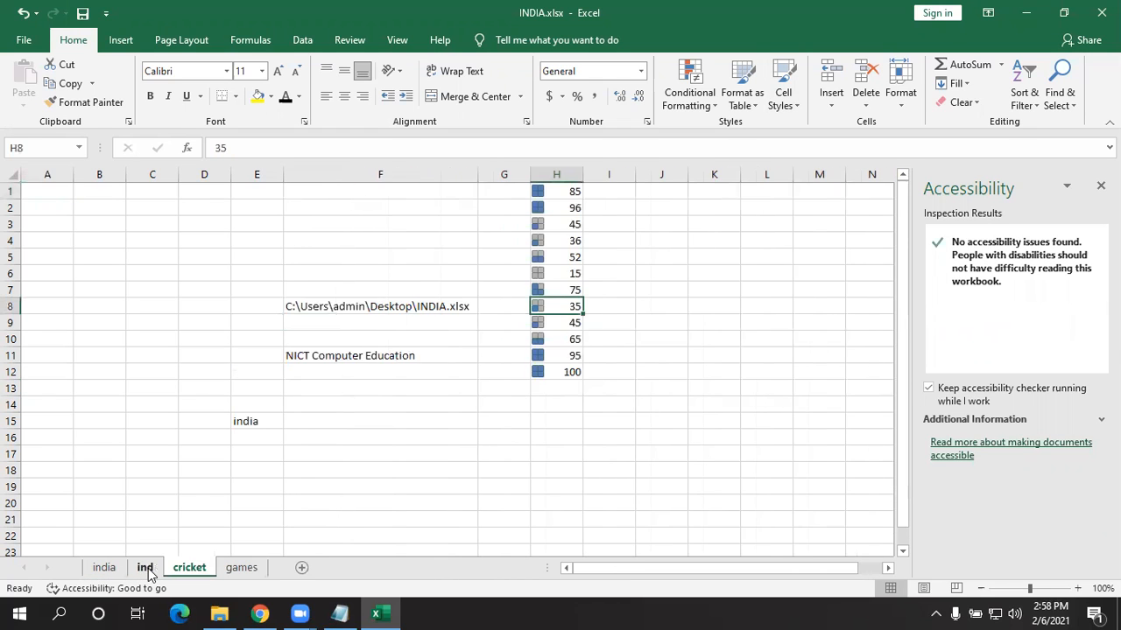
{"action": "left_click", "coordinate": [144, 568]}
{"action": "left_click", "coordinate": [104, 568]}
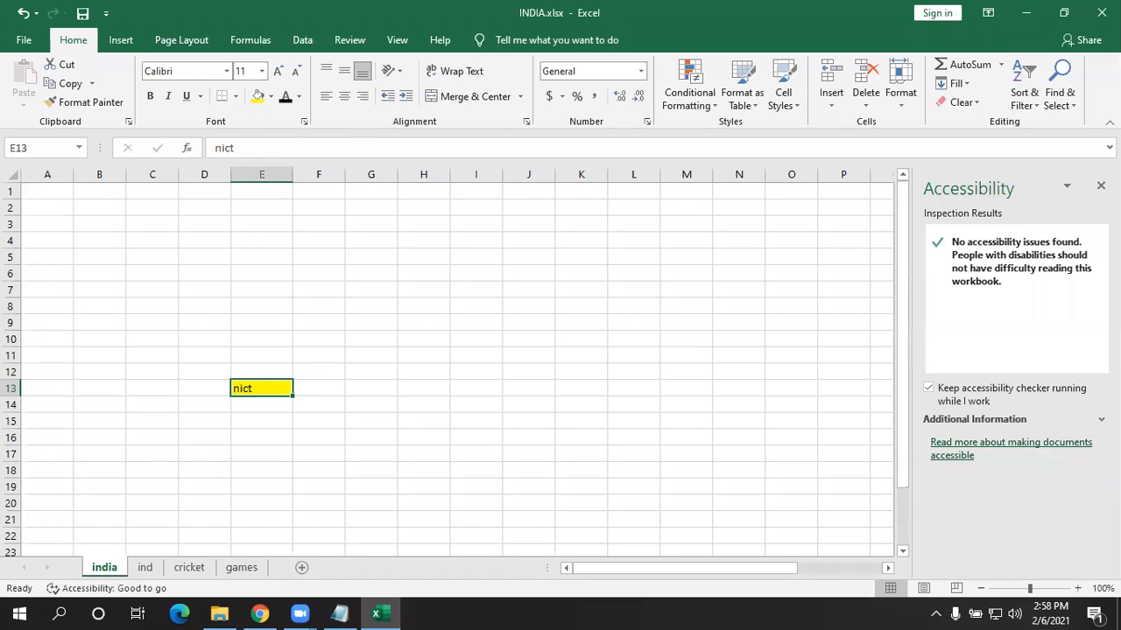
- Close the Accessibility pane and bring up Check for Issues on the File Info page
{"action": "left_click", "coordinate": [1101, 185]}
{"action": "left_click", "coordinate": [23, 39]}
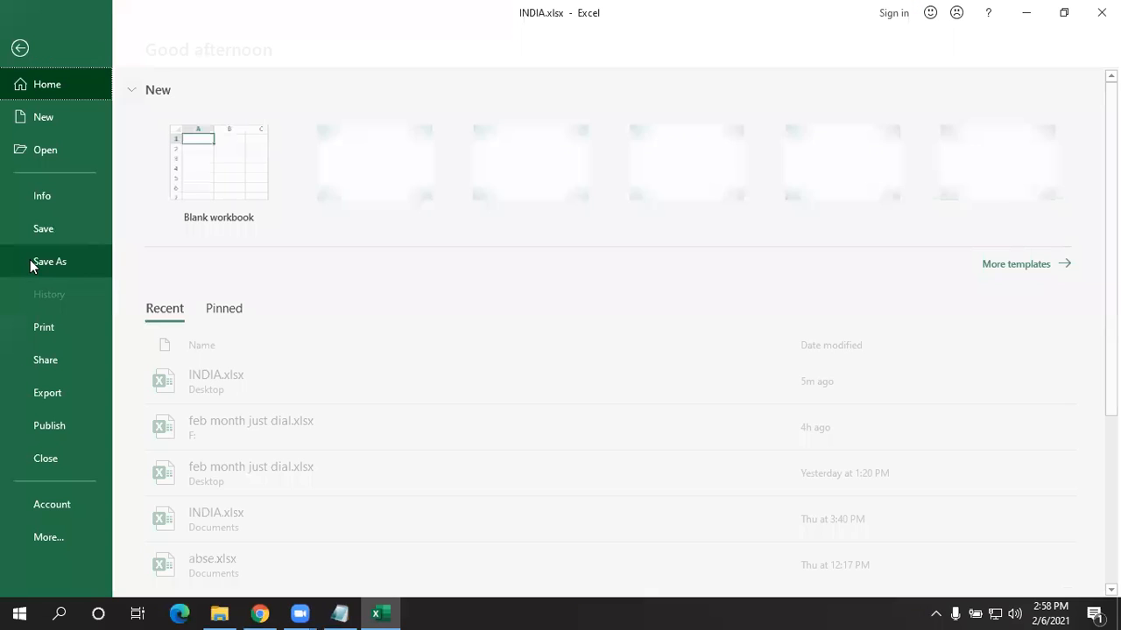
{"action": "left_click", "coordinate": [69, 207]}
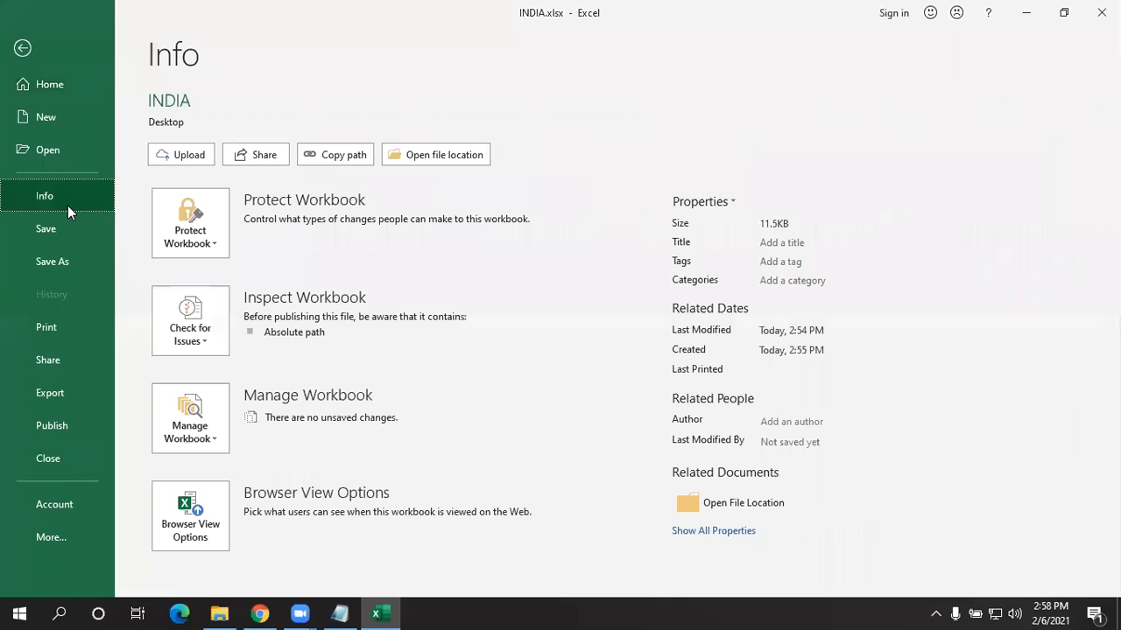
{"action": "left_click", "coordinate": [194, 339]}
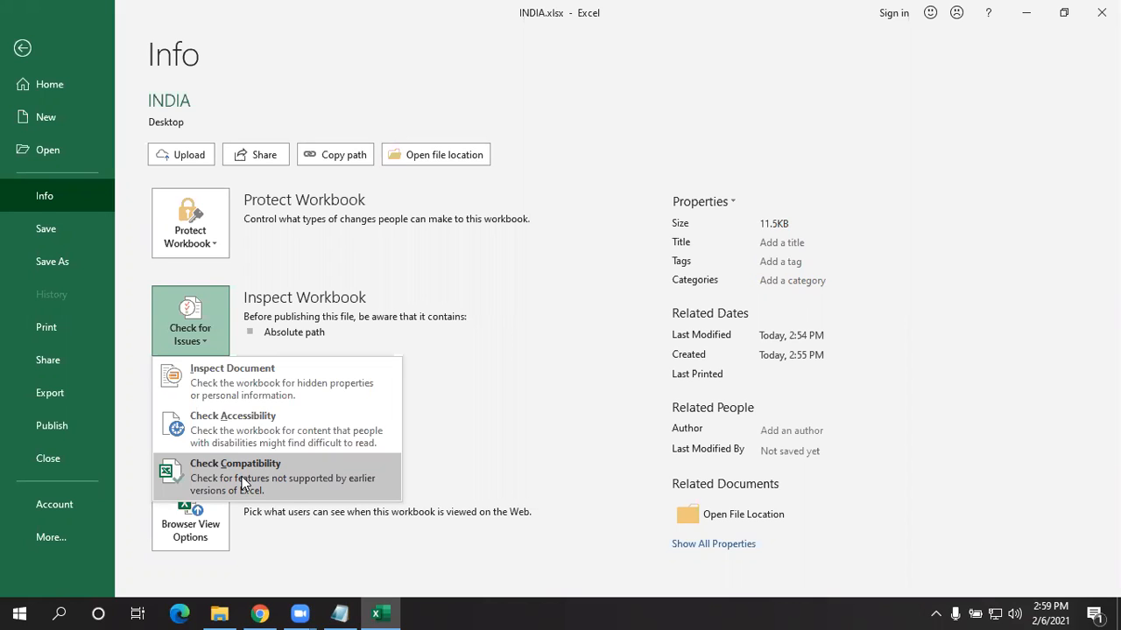
{"action": "left_click", "coordinate": [240, 487]}
- Run Check Compatibility, review the cricket sheet's conditional-formatting warnings, and enable checking when saving
{"action": "left_click", "coordinate": [218, 480]}
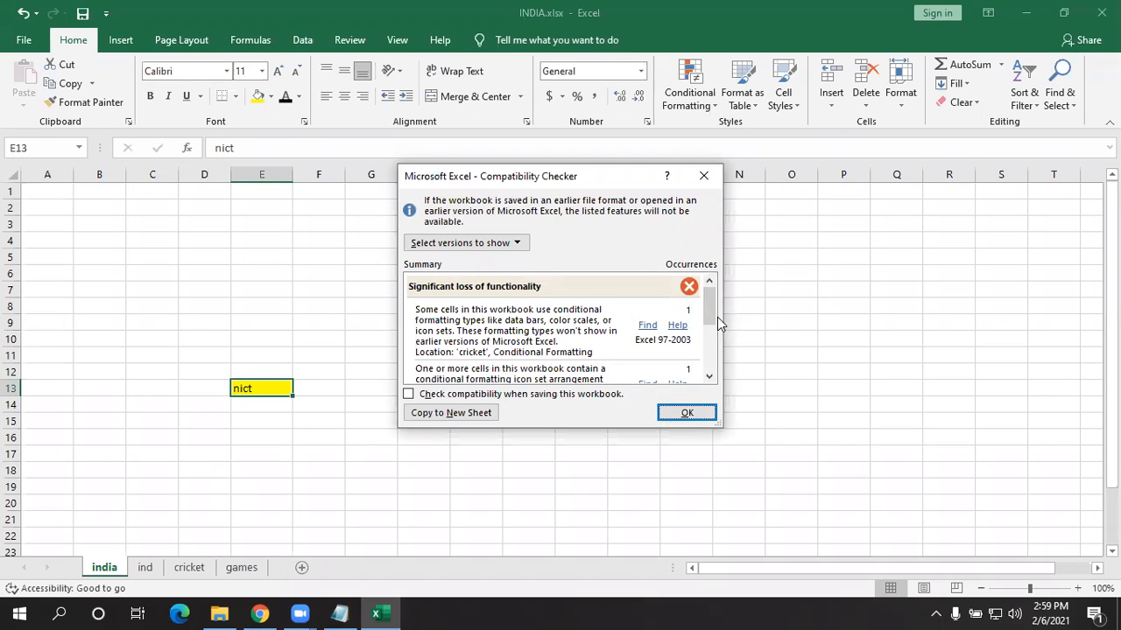
{"action": "left_click_drag", "start_coordinate": [716, 316], "coordinate": [711, 356]}
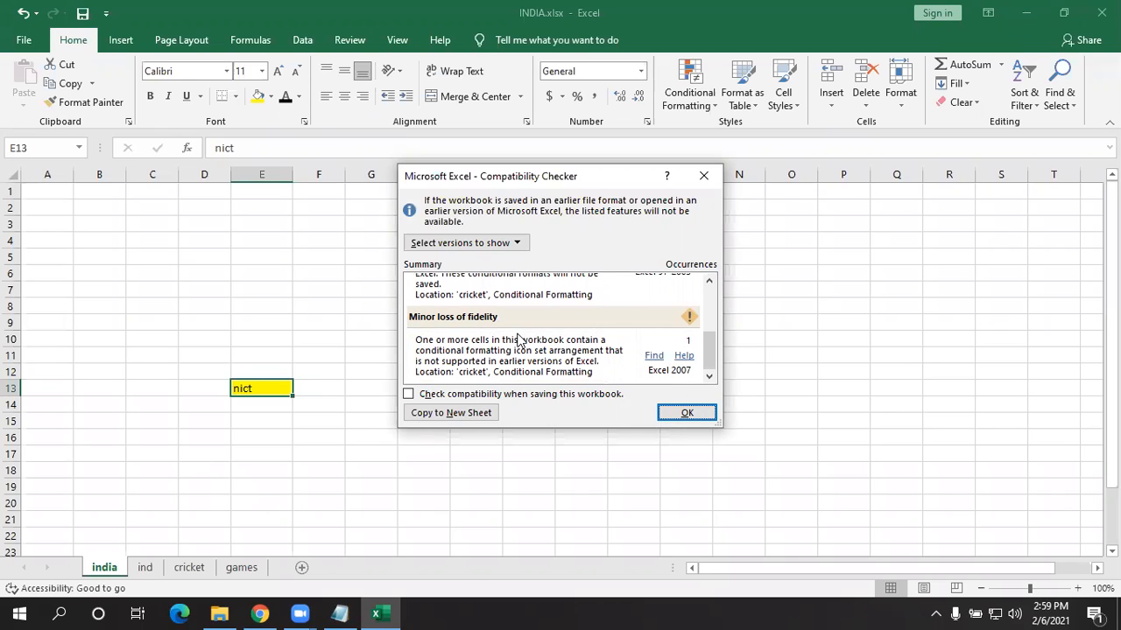
{"action": "left_click_drag", "start_coordinate": [709, 354], "coordinate": [696, 296]}
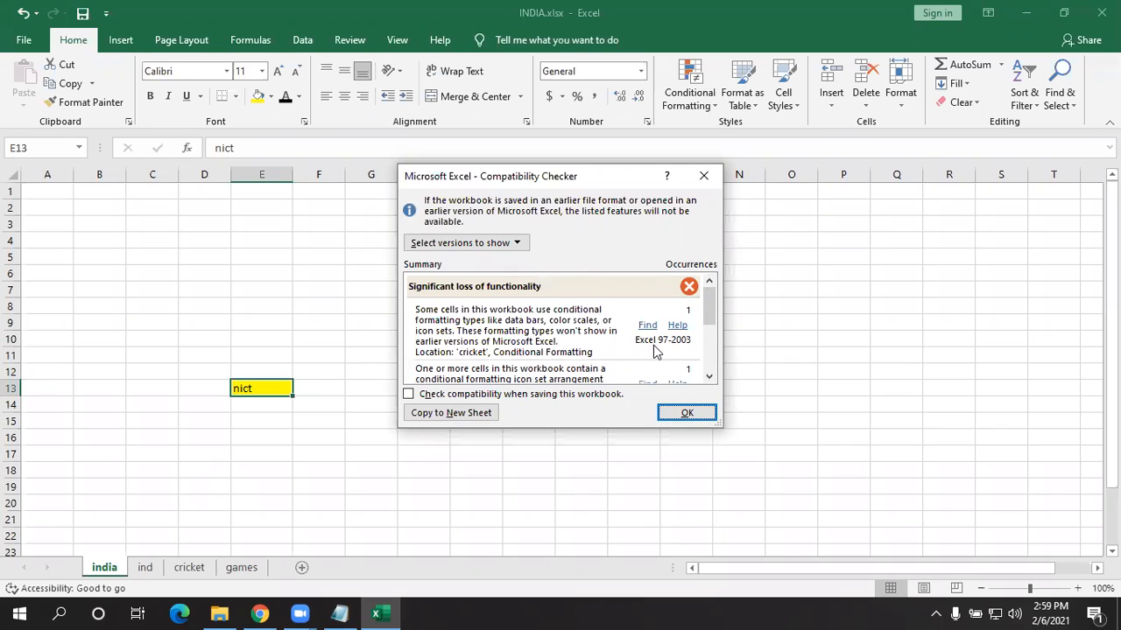
{"action": "left_click_drag", "start_coordinate": [707, 310], "coordinate": [667, 335]}
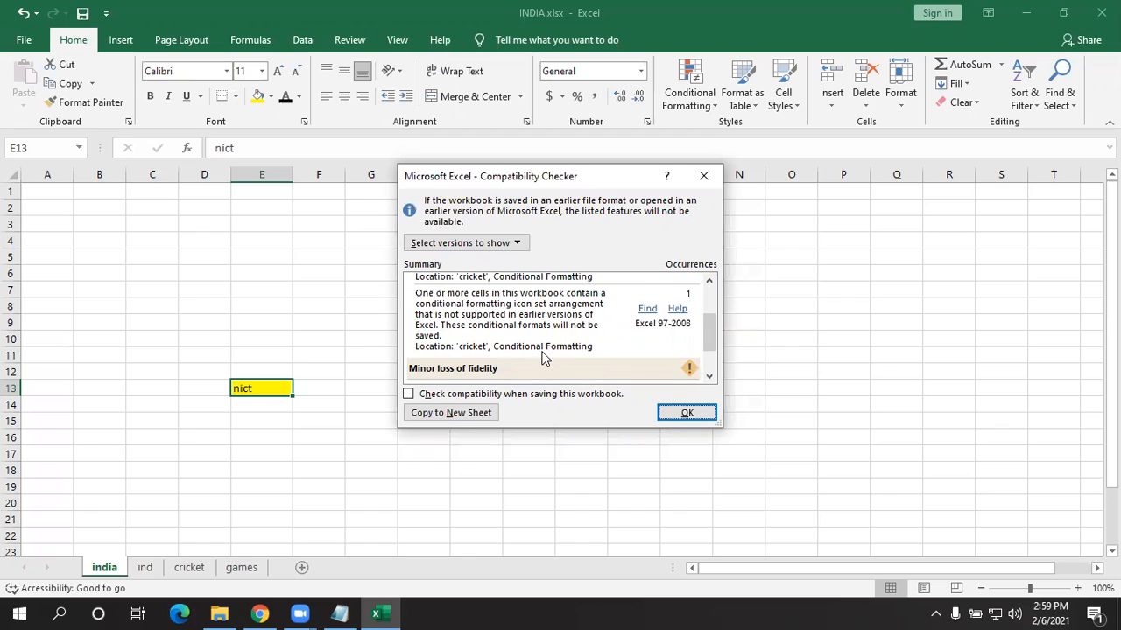
{"action": "scroll", "coordinate": [543, 357], "scroll_direction": "down", "scroll_amount": 1}
{"action": "scroll", "coordinate": [541, 352], "scroll_direction": "up", "scroll_amount": 3}
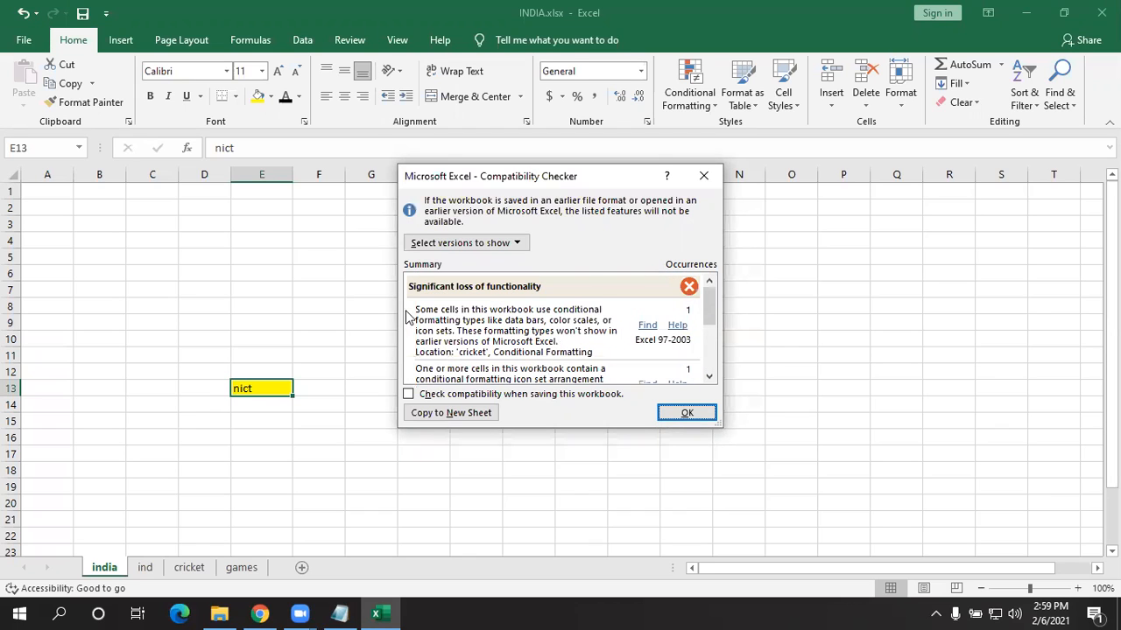
{"action": "scroll", "coordinate": [509, 328], "scroll_direction": "down", "scroll_amount": 3}
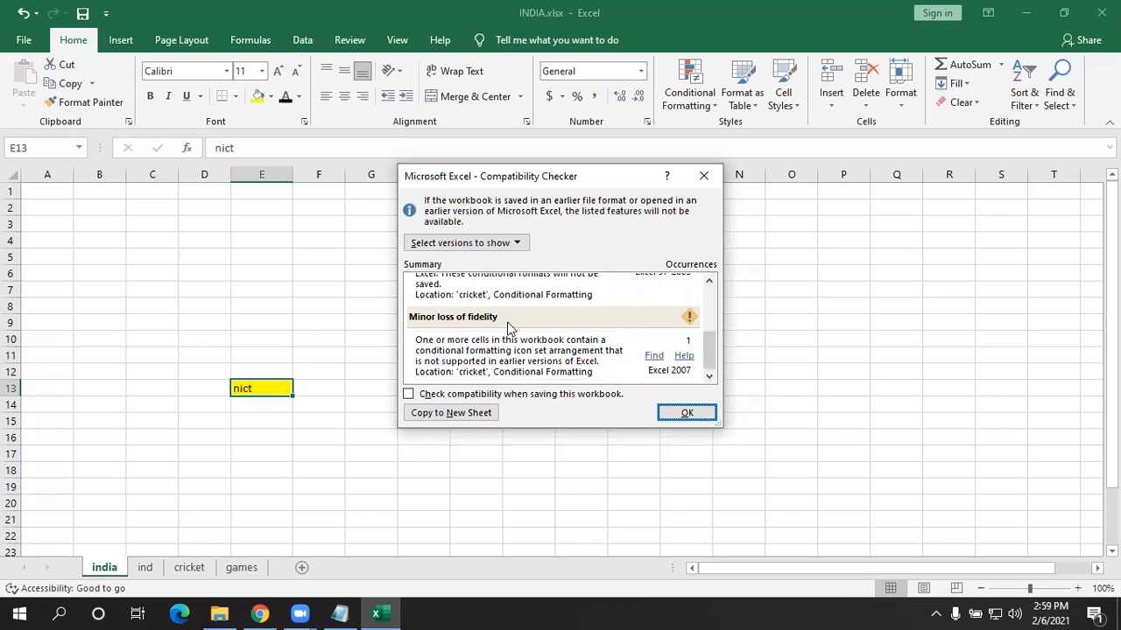
{"action": "scroll", "coordinate": [552, 317], "scroll_direction": "up", "scroll_amount": 3}
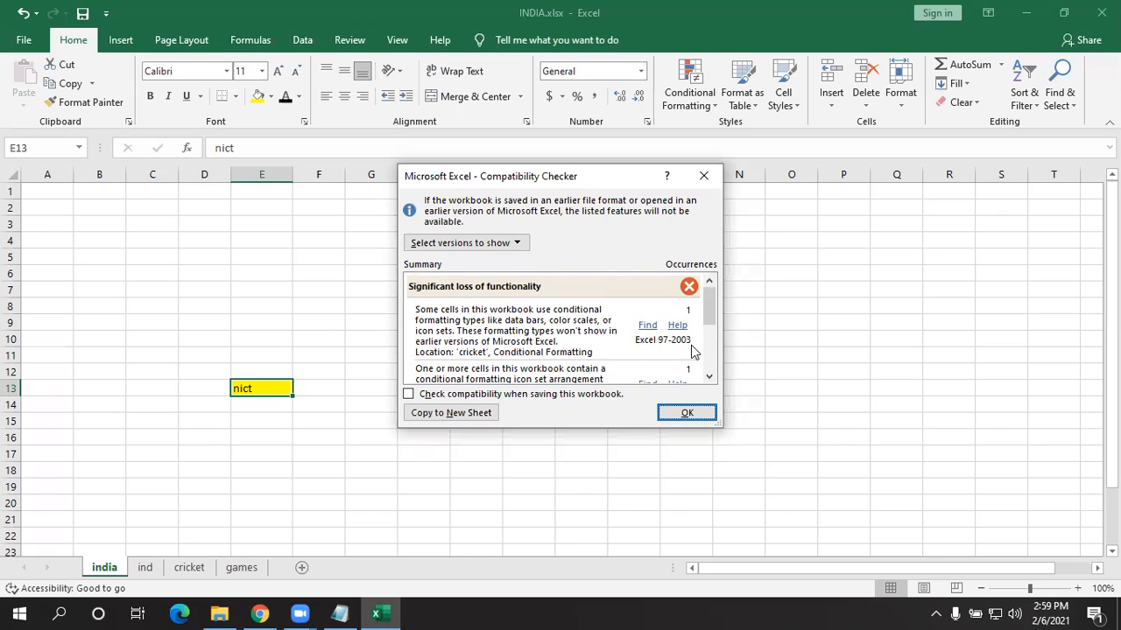
{"action": "scroll", "coordinate": [690, 352], "scroll_direction": "down", "scroll_amount": 3}
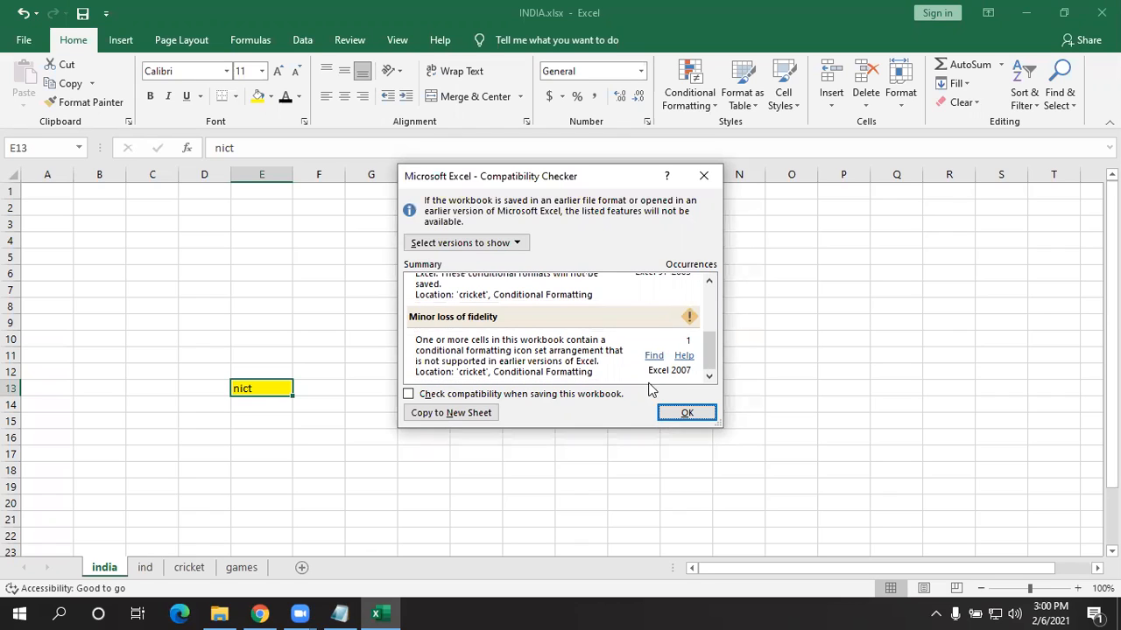
{"action": "left_click", "coordinate": [601, 394]}
{"action": "left_click", "coordinate": [665, 415]}
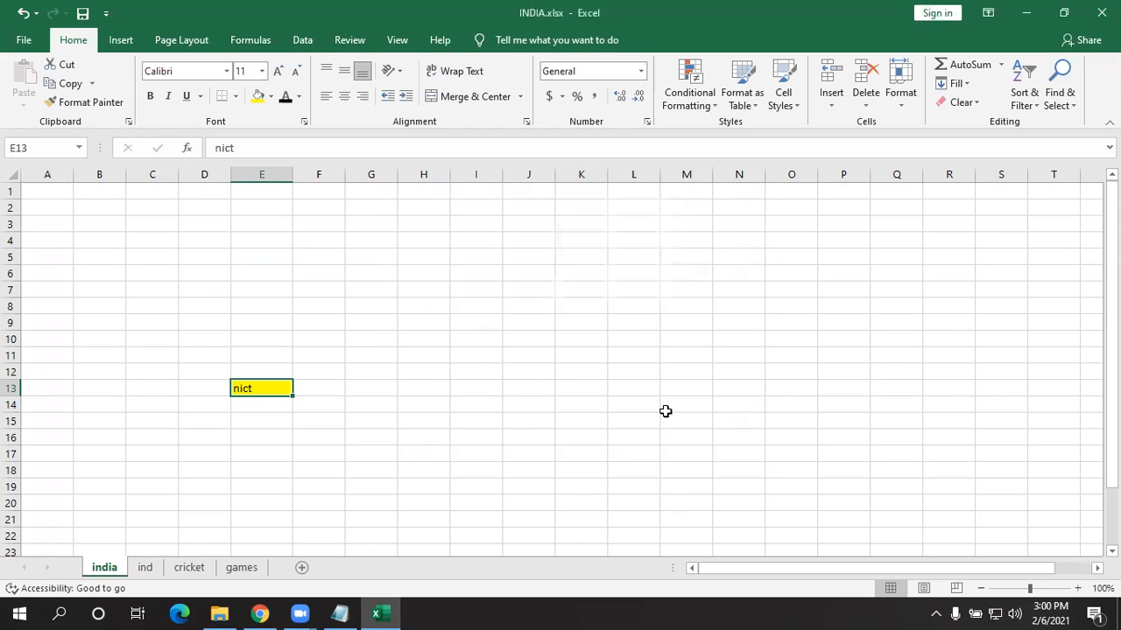
- Rerun the compatibility check with the cricket sheet active, then return to the File view
{"action": "left_click", "coordinate": [189, 567]}
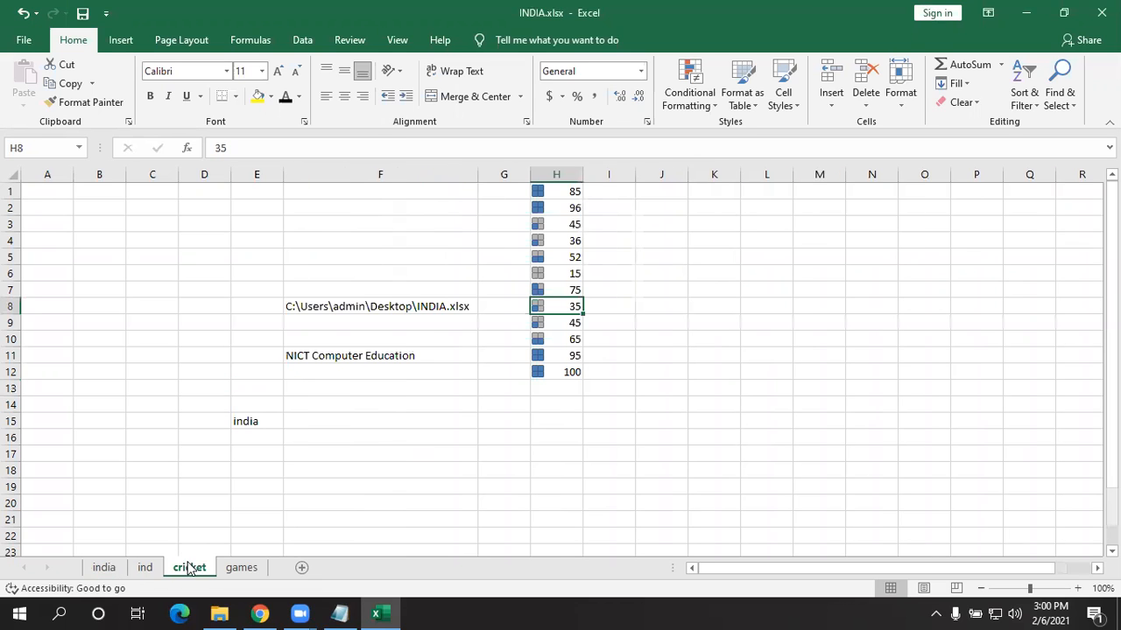
{"action": "left_click", "coordinate": [23, 39]}
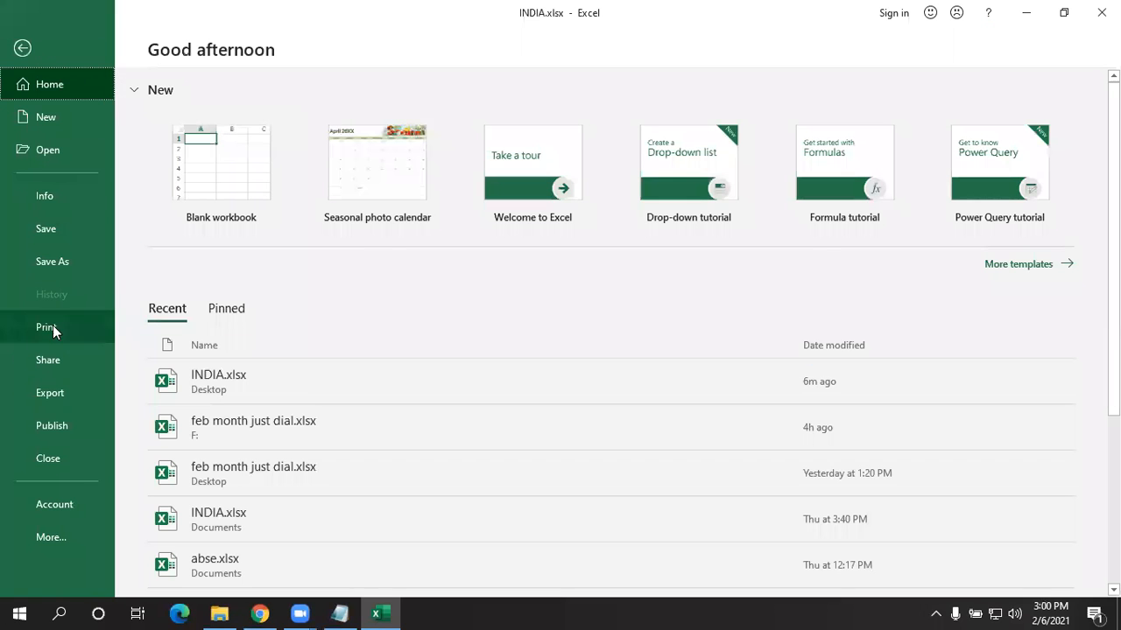
{"action": "left_click", "coordinate": [65, 195]}
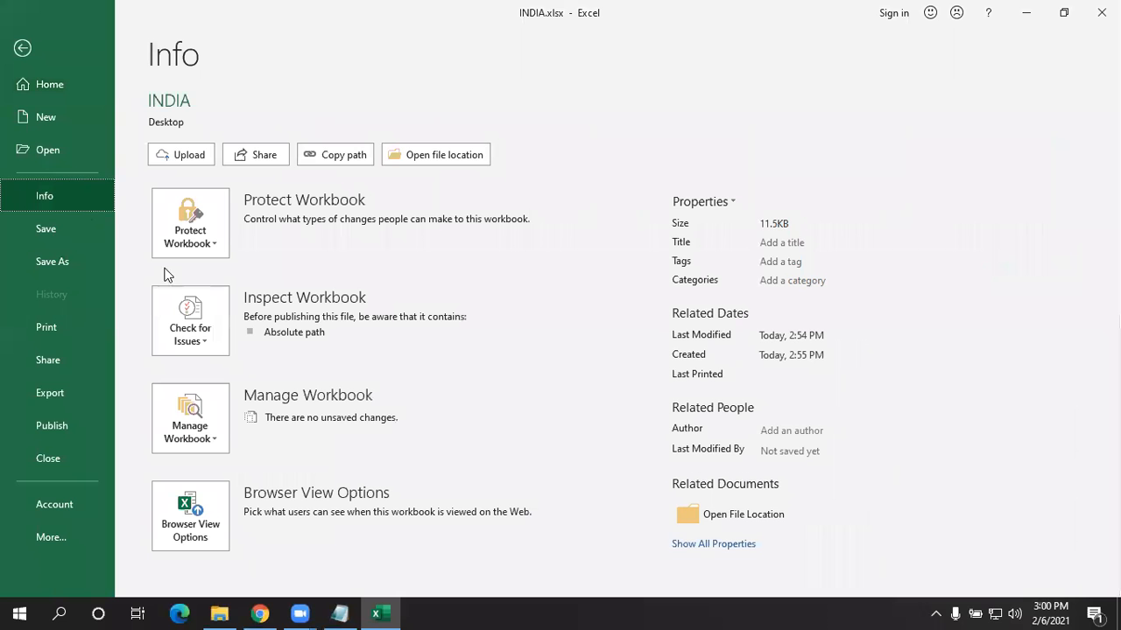
{"action": "left_click", "coordinate": [187, 337]}
{"action": "left_click", "coordinate": [236, 470]}
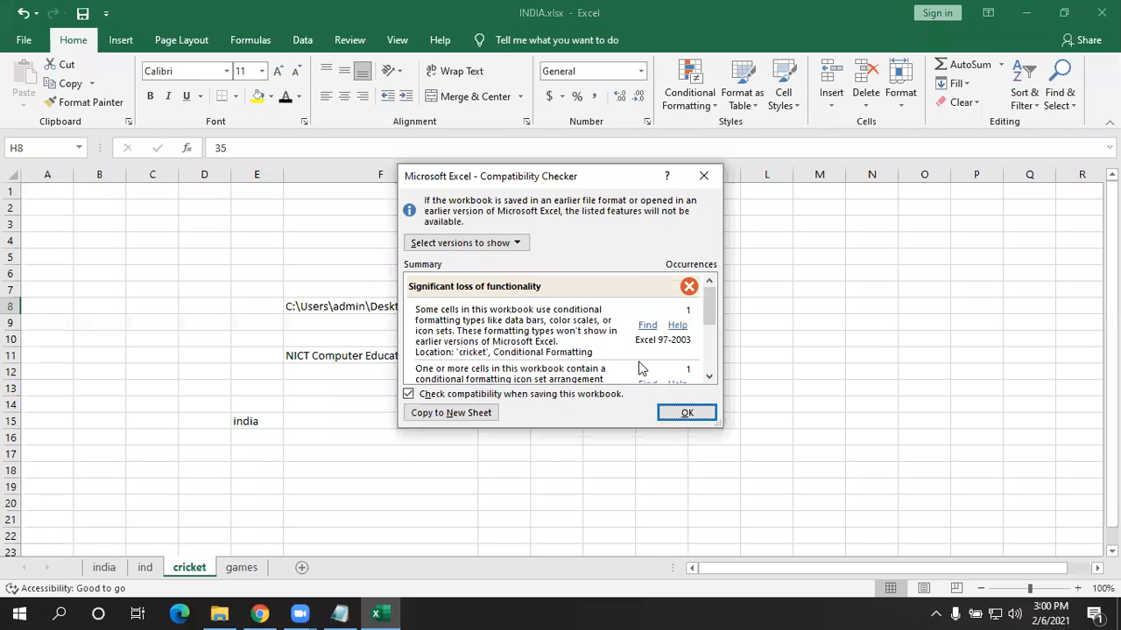
{"action": "left_click_drag", "start_coordinate": [713, 313], "coordinate": [713, 376]}
{"action": "left_click", "coordinate": [684, 411]}
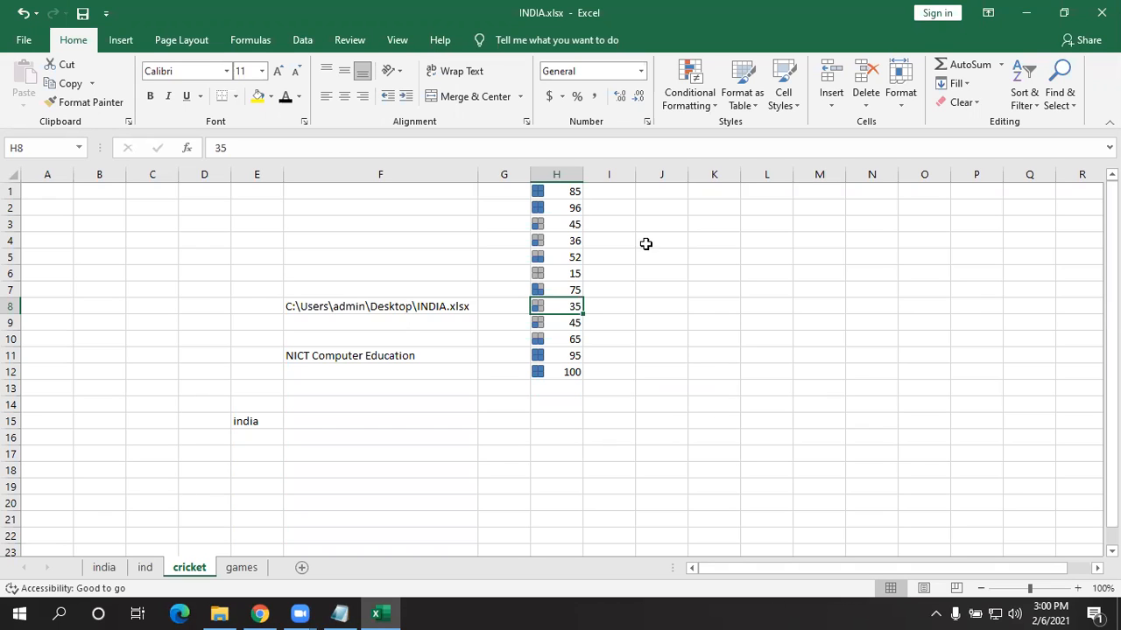
{"action": "left_click", "coordinate": [7, 38]}
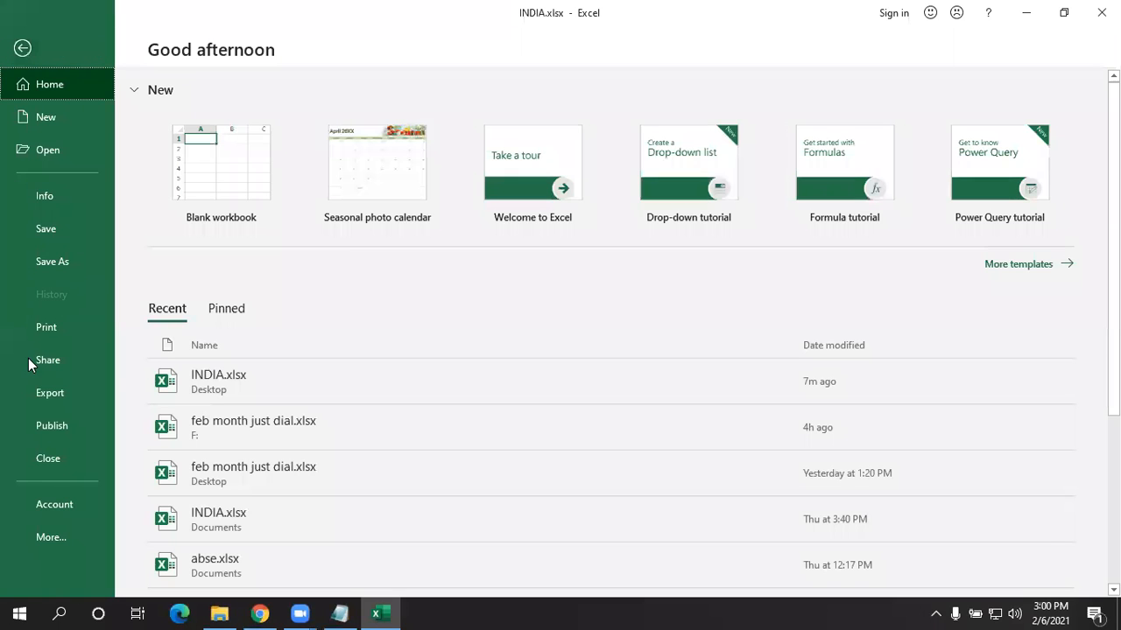
- Save a copy as INDIA.xls in Excel 97-2003 Workbook format, accepting the compatibility warnings
{"action": "left_click", "coordinate": [61, 254]}
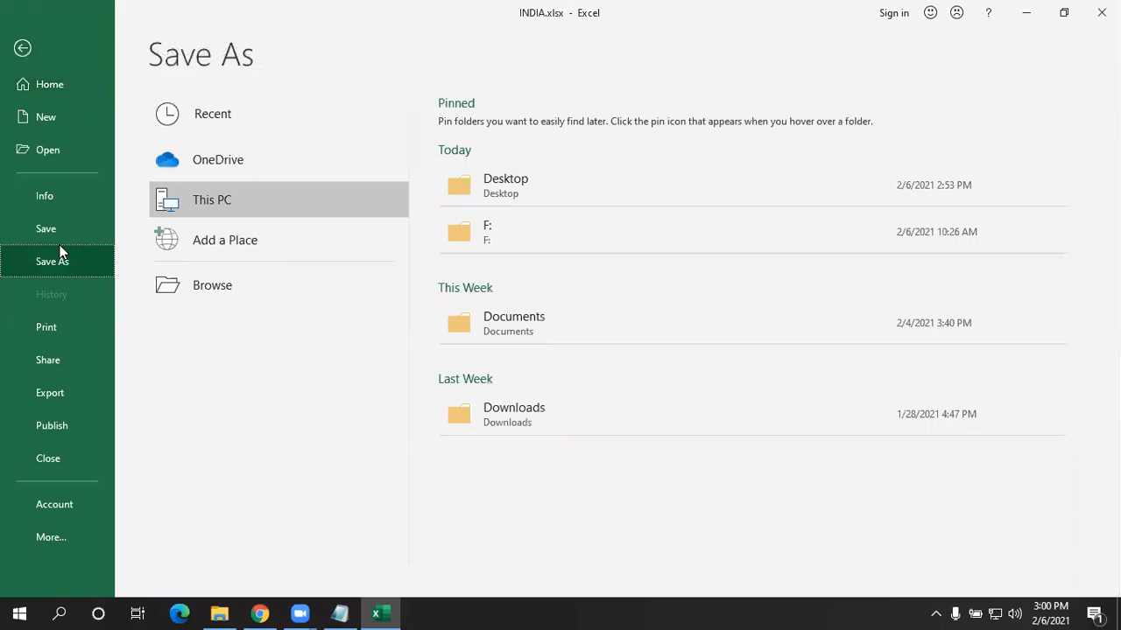
{"action": "left_click", "coordinate": [215, 289]}
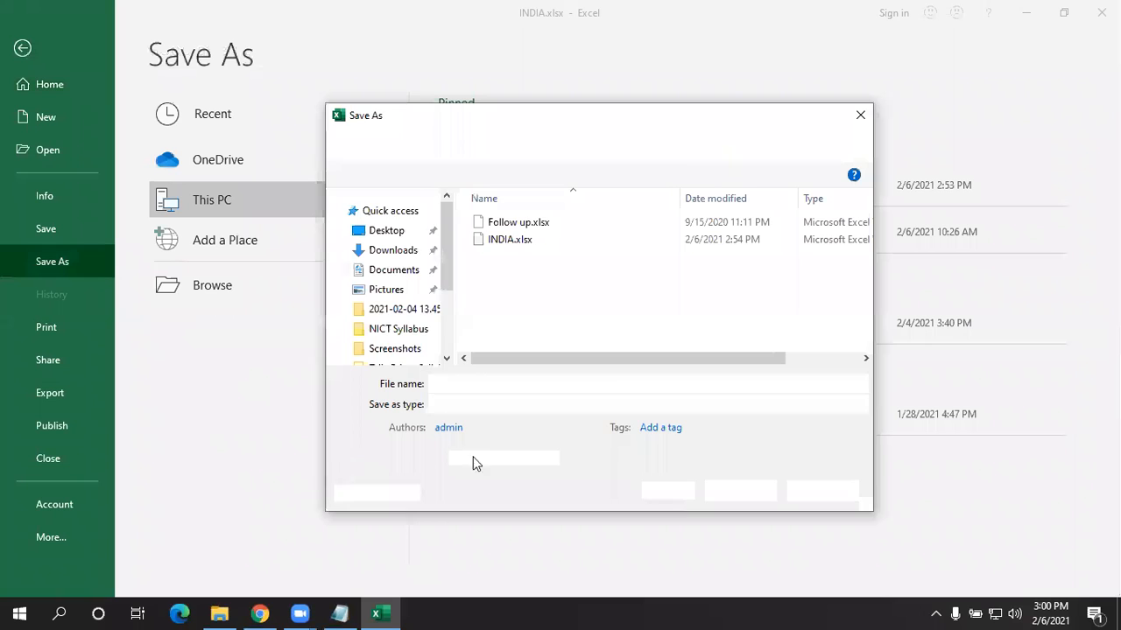
{"action": "left_click", "coordinate": [525, 405]}
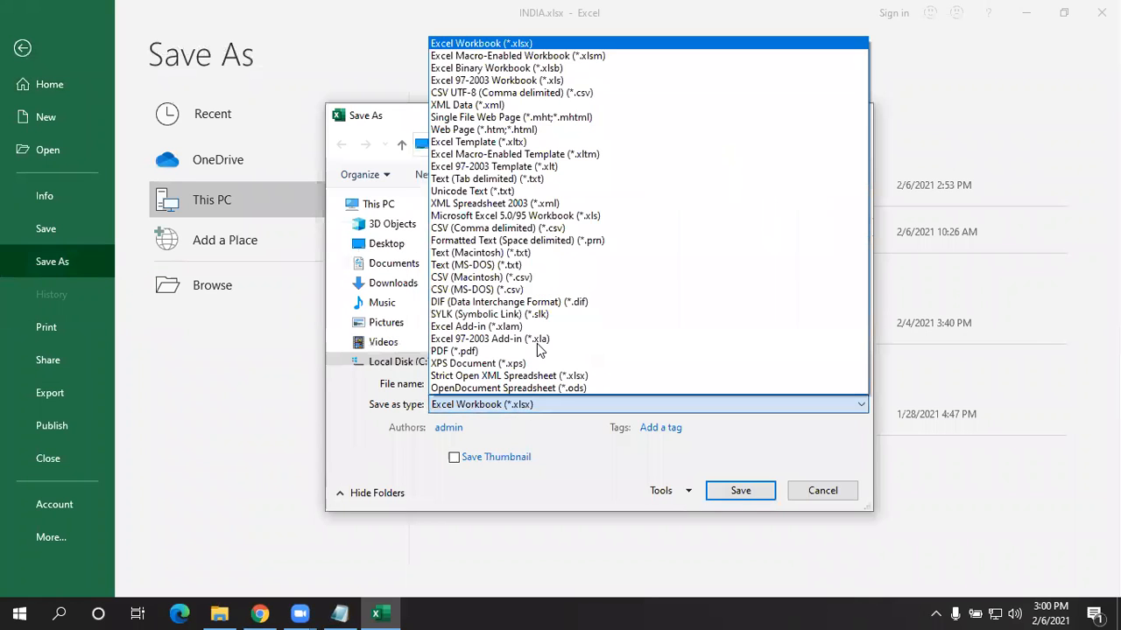
{"action": "left_click", "coordinate": [499, 79]}
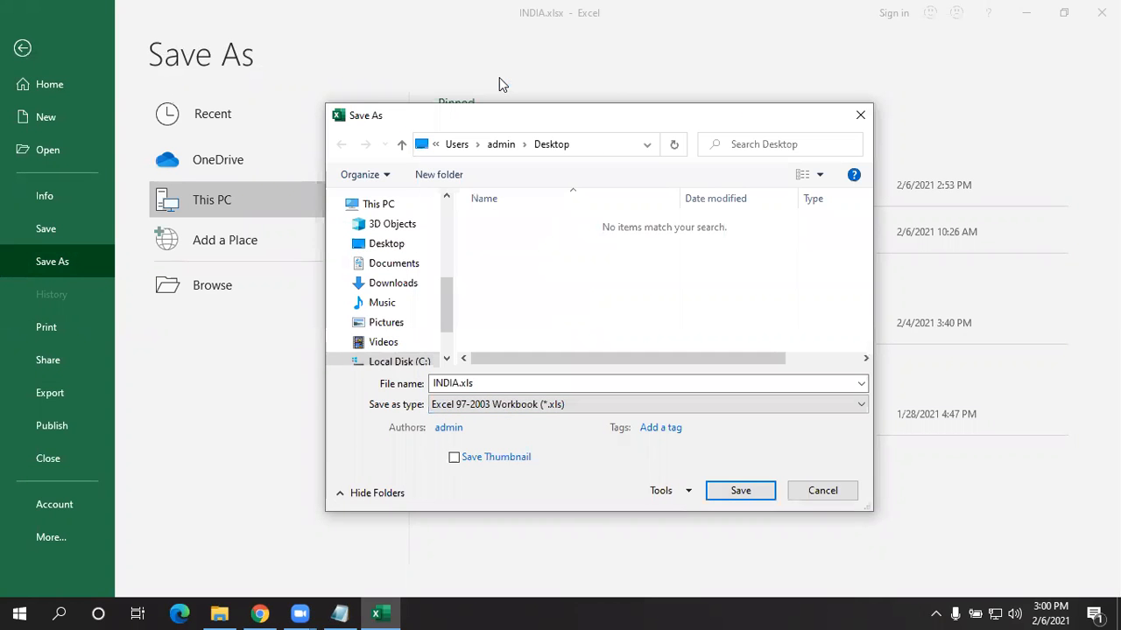
{"action": "key", "text": "Return"}
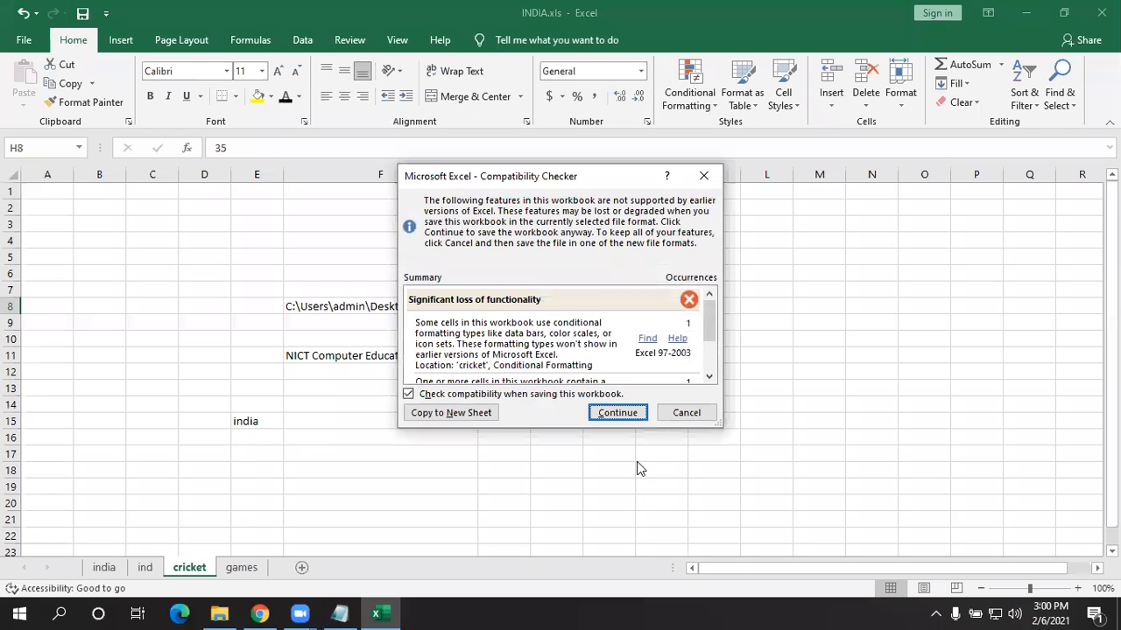
{"action": "key", "text": "Return"}
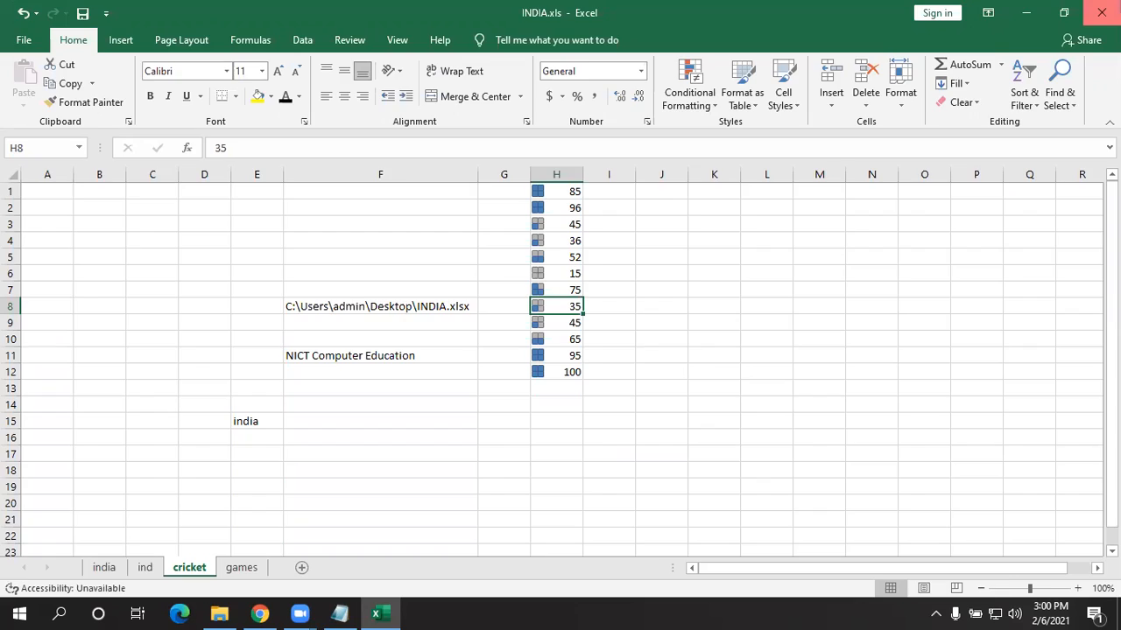
- Close Excel and reopen INDIA.xls from the desktop in Compatibility Mode
{"action": "left_click", "coordinate": [1101, 12]}
{"action": "left_click_drag", "start_coordinate": [175, 43], "coordinate": [518, 204]}
{"action": "left_click", "coordinate": [406, 210]}
{"action": "left_click", "coordinate": [527, 201]}
{"action": "left_click", "coordinate": [515, 220]}
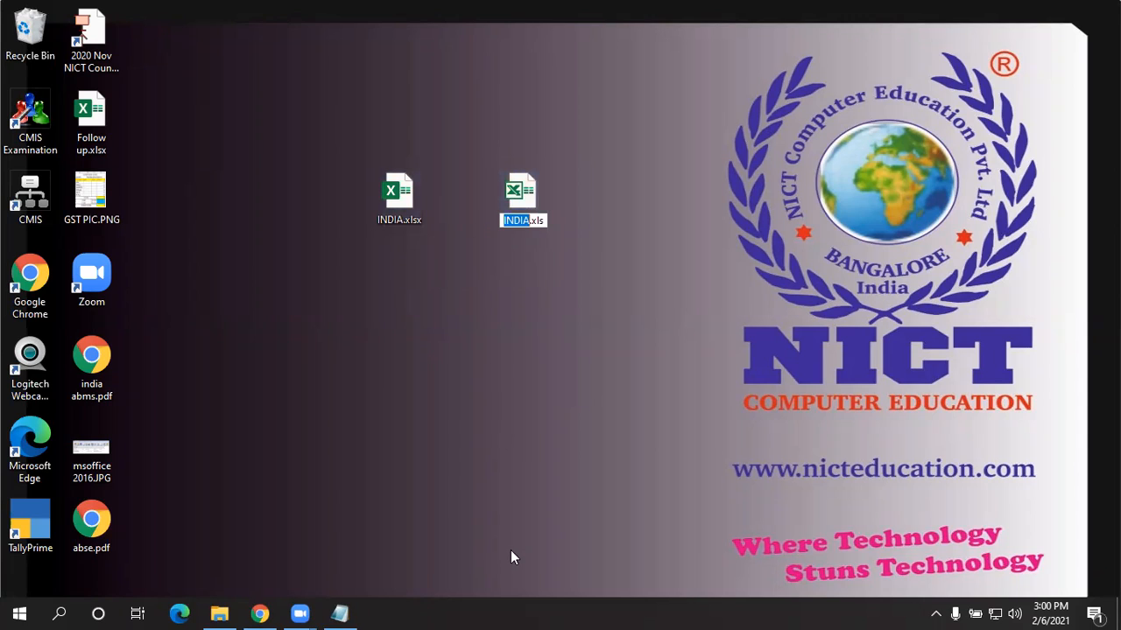
{"action": "left_click", "coordinate": [528, 201]}
{"action": "double_click", "coordinate": [530, 183]}
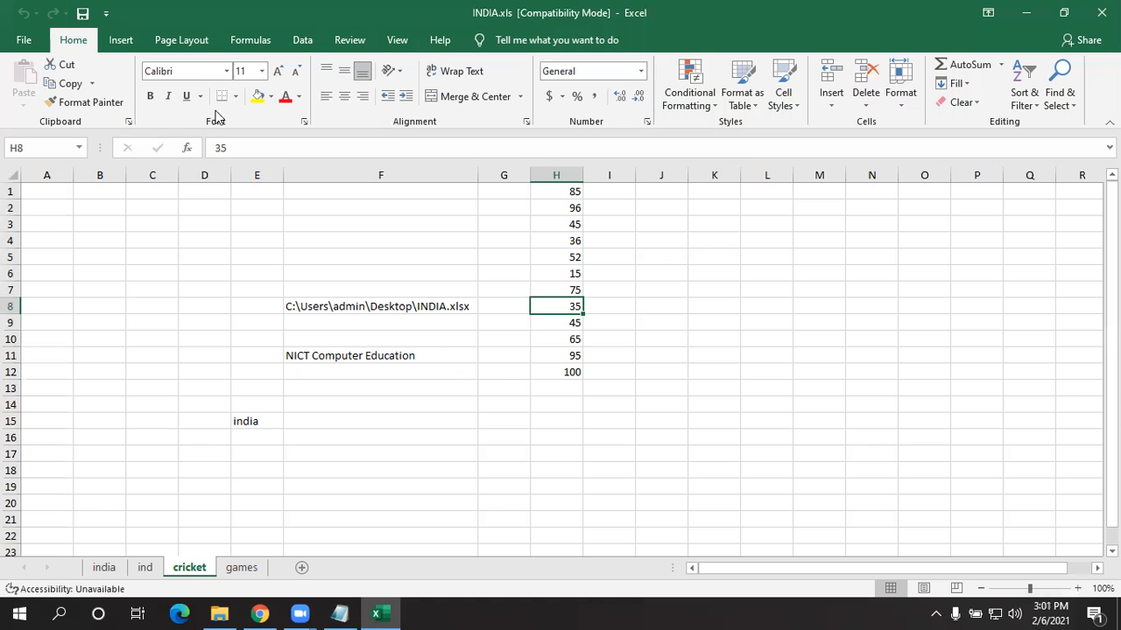
{"action": "left_click", "coordinate": [26, 38]}
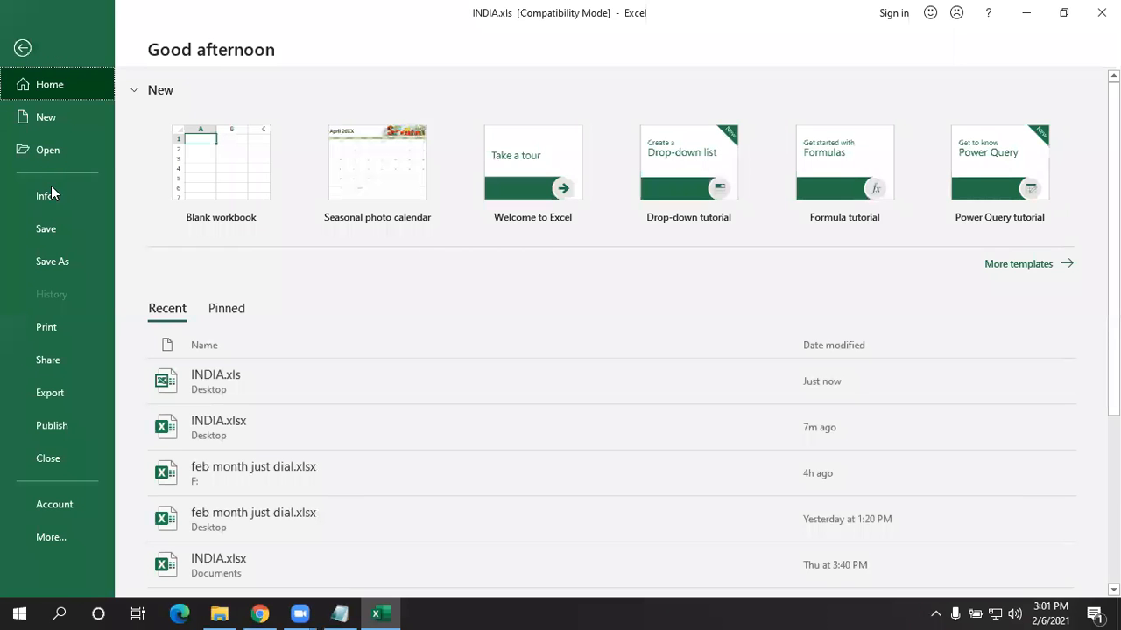
- Convert INDIA.xls to the current format, replacing INDIA.xlsx, and reopen it on the Info page
{"action": "left_click", "coordinate": [51, 194]}
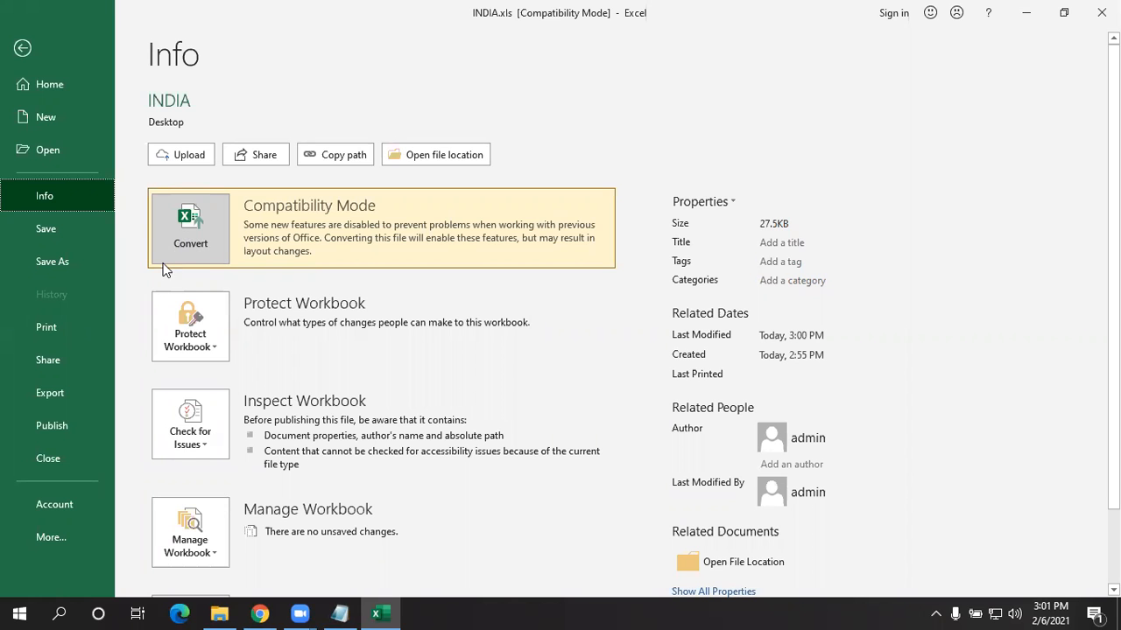
{"action": "left_click", "coordinate": [211, 213]}
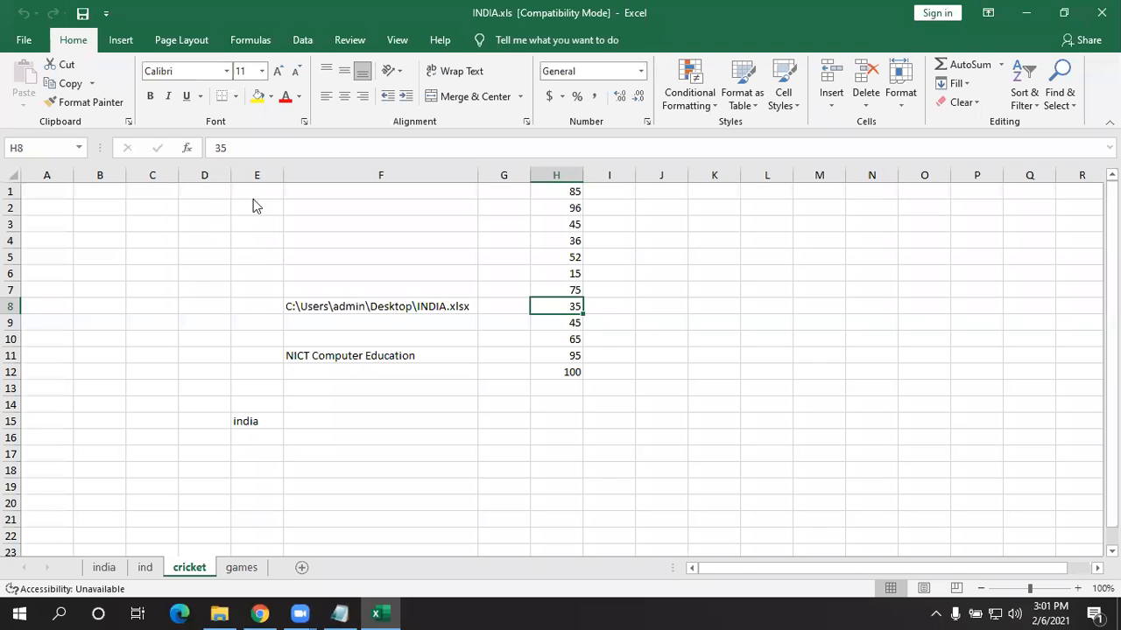
{"action": "key", "text": "Return"}
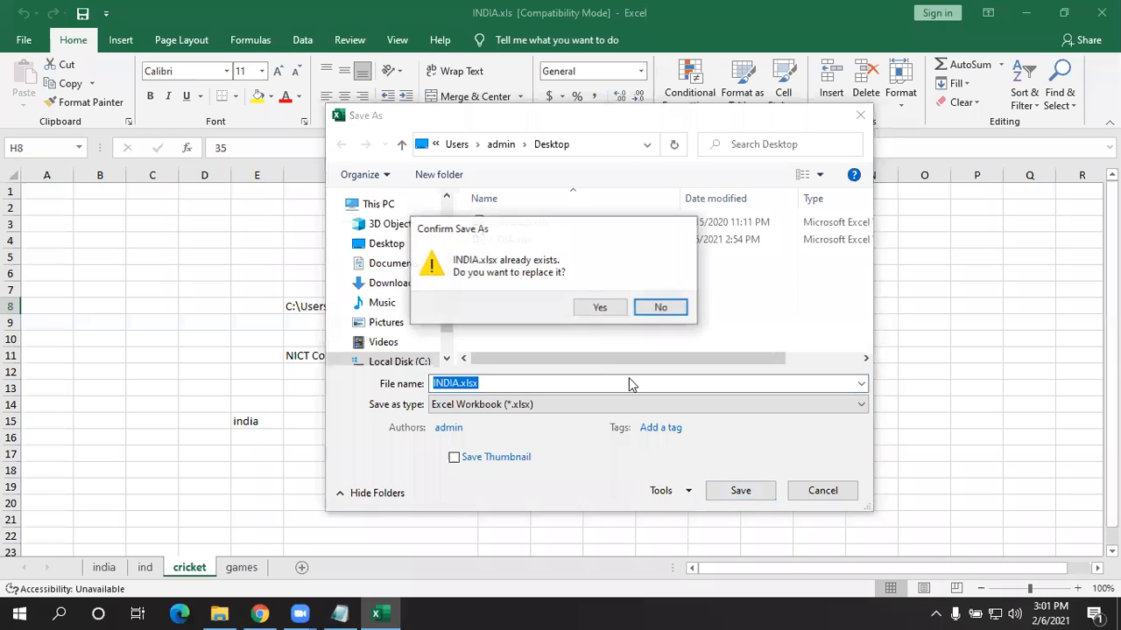
{"action": "left_click", "coordinate": [599, 306]}
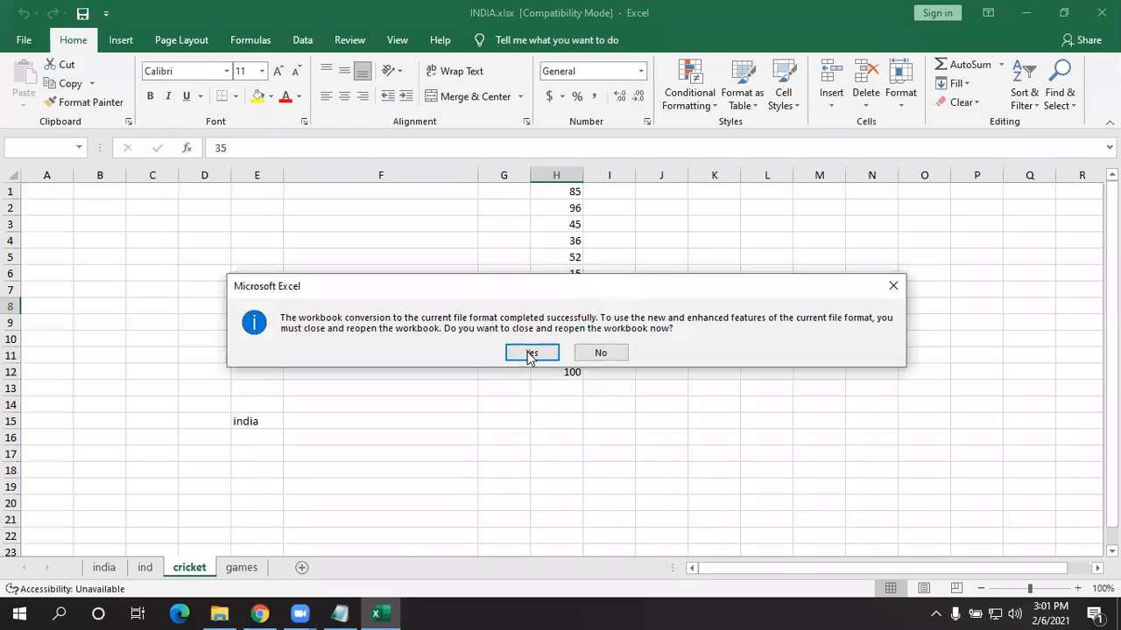
{"action": "left_click", "coordinate": [532, 352]}
{"action": "left_click", "coordinate": [24, 42]}
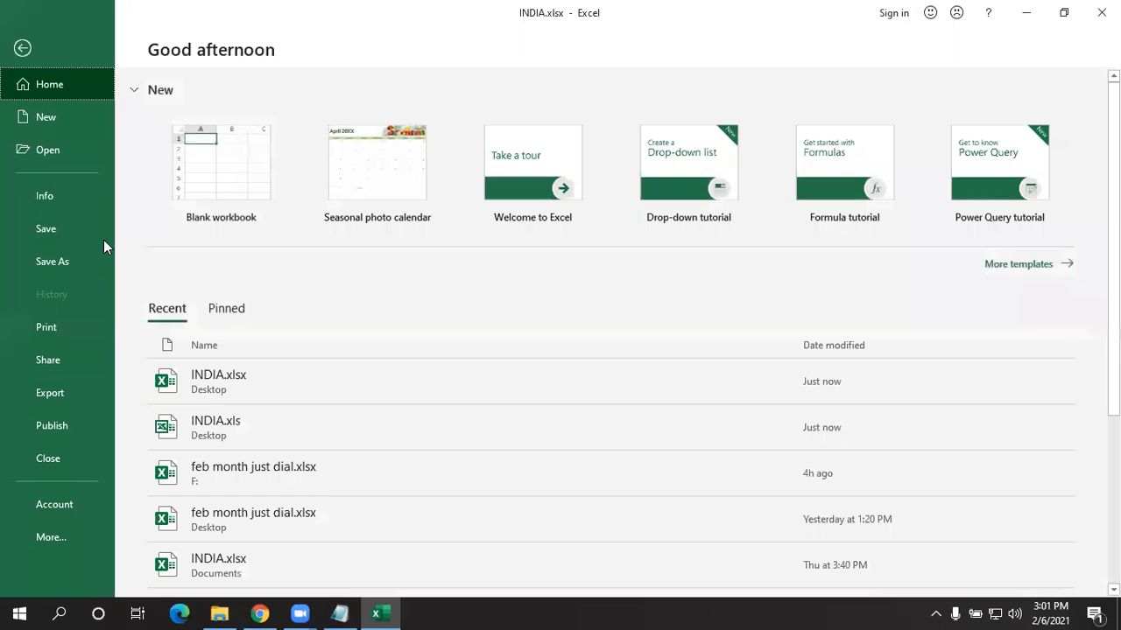
{"action": "left_click", "coordinate": [48, 196]}
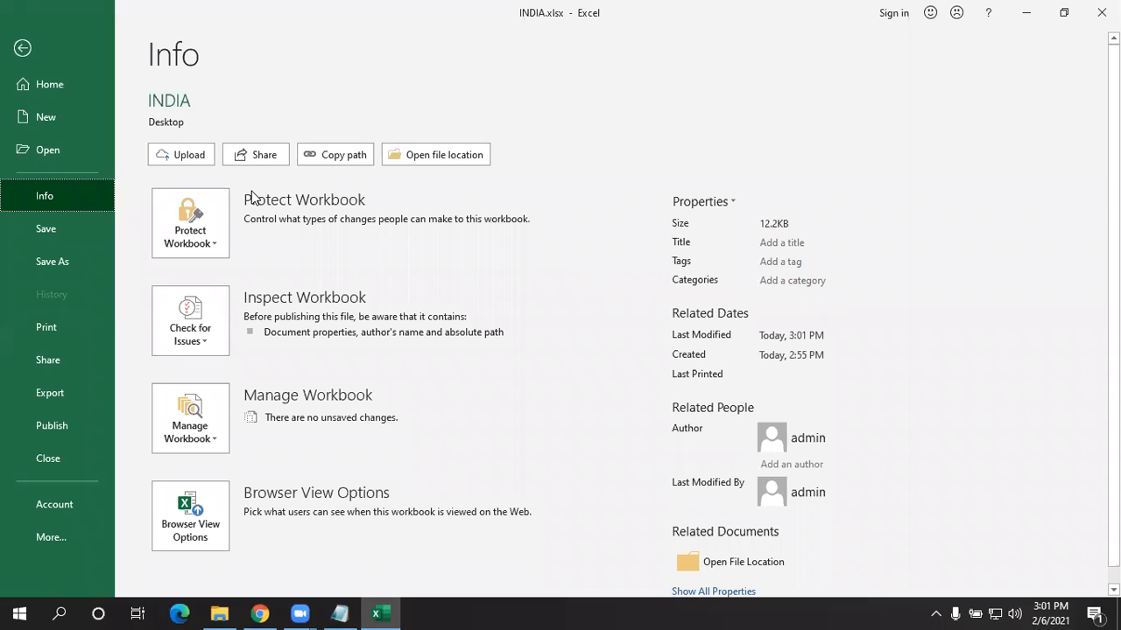
- Open Recover Unsaved Workbooks, browse Downloads, and cancel without opening a file
{"action": "left_click", "coordinate": [186, 432]}
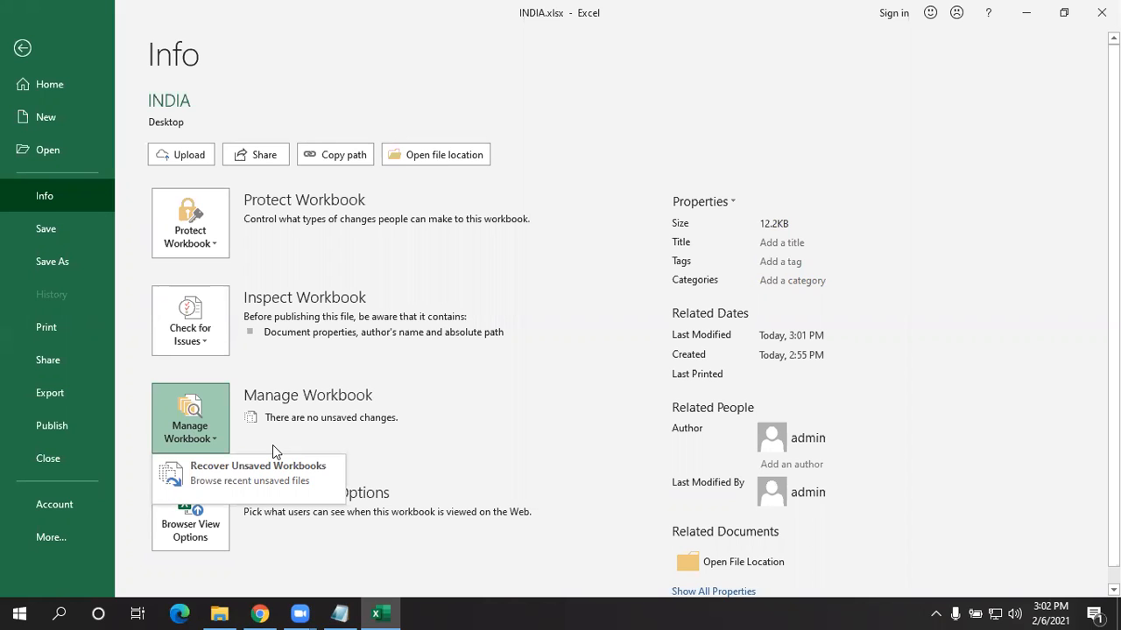
{"action": "left_click", "coordinate": [191, 419]}
{"action": "left_click", "coordinate": [191, 419]}
{"action": "left_click", "coordinate": [262, 488]}
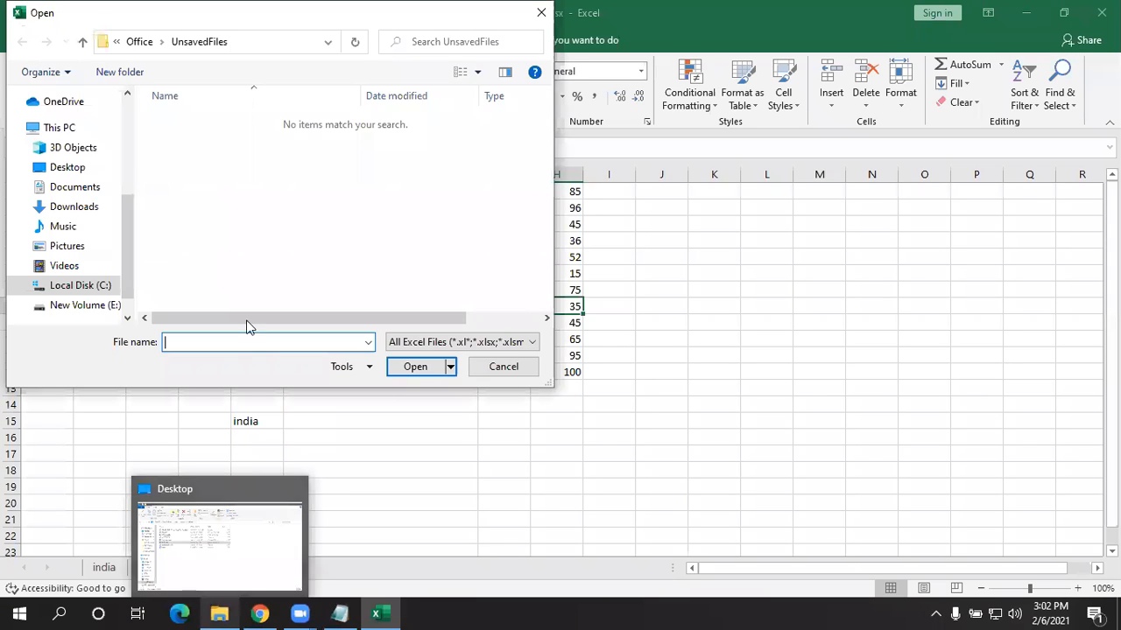
{"action": "left_click", "coordinate": [70, 206]}
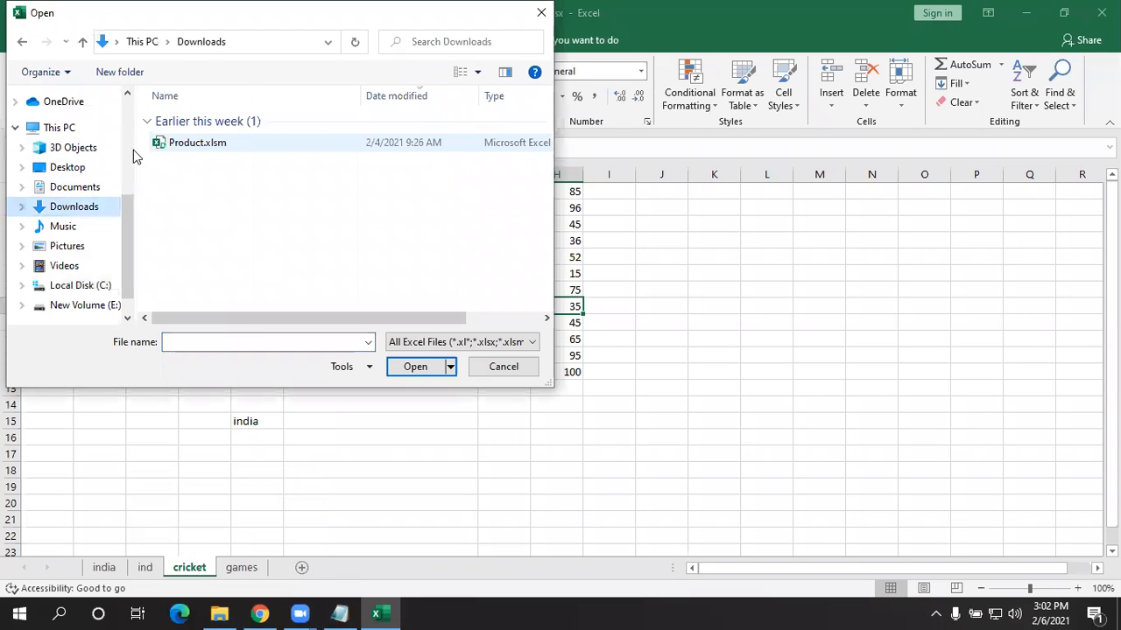
{"action": "left_click", "coordinate": [164, 144]}
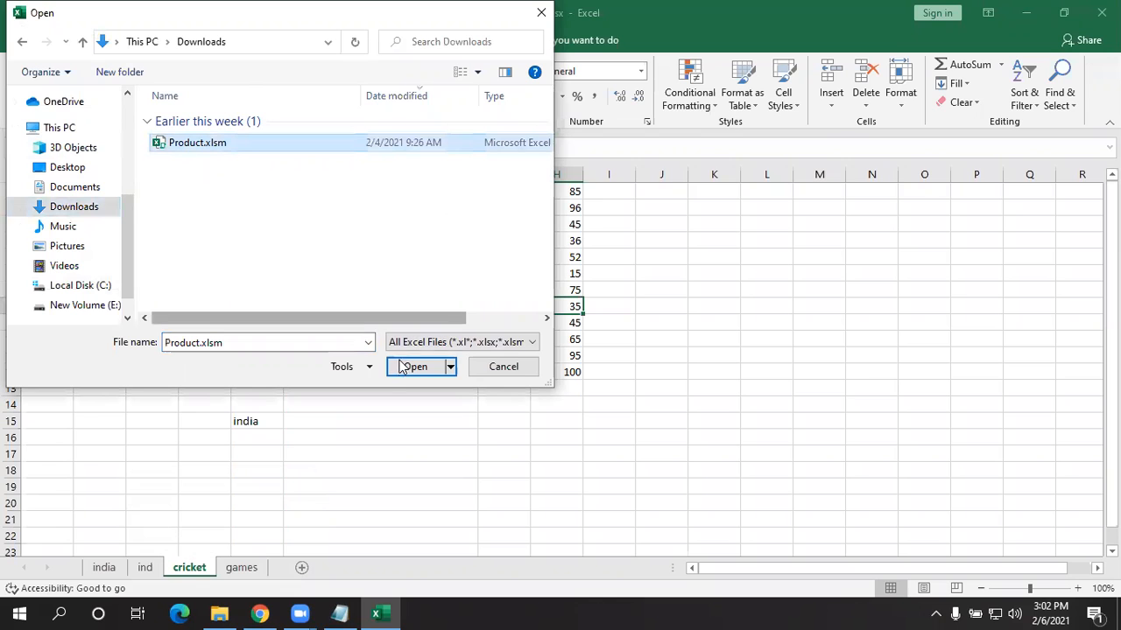
{"action": "left_click", "coordinate": [497, 366]}
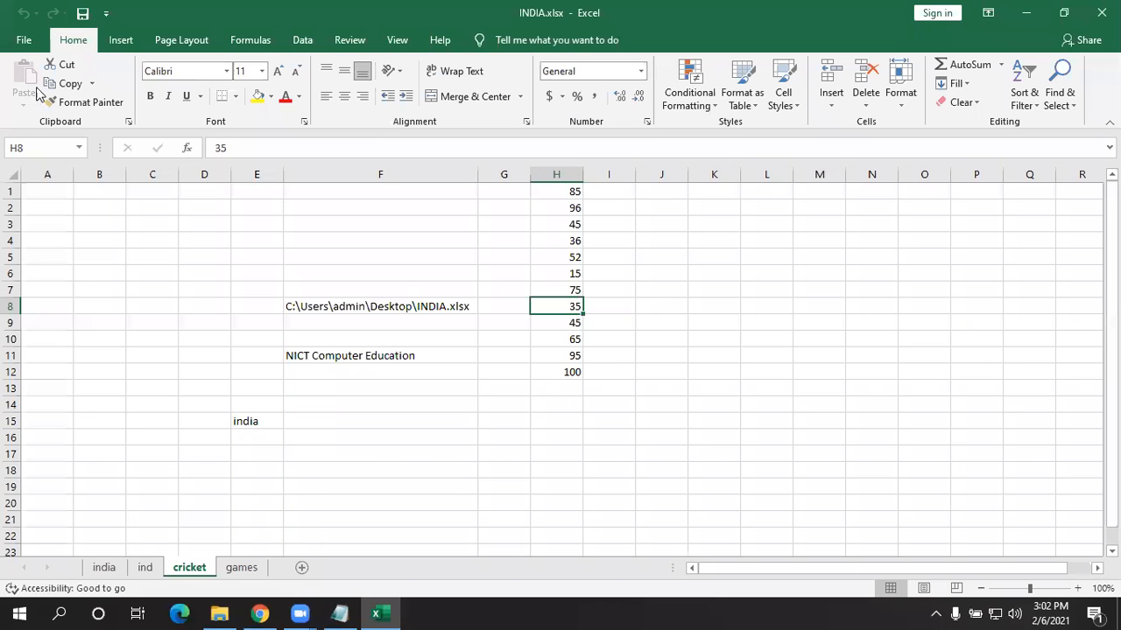
- Check Recover Unsaved Workbooks again from File Info and close the empty folder
{"action": "left_click", "coordinate": [24, 39]}
{"action": "left_click", "coordinate": [67, 201]}
{"action": "left_click", "coordinate": [187, 420]}
{"action": "left_click", "coordinate": [220, 486]}
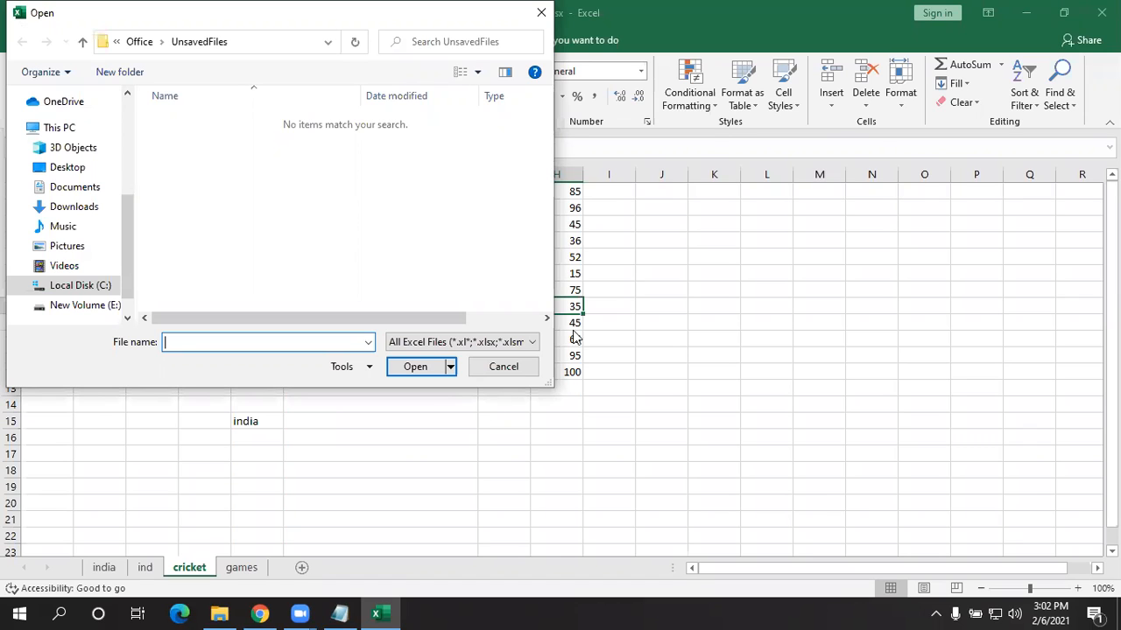
{"action": "left_click", "coordinate": [496, 373]}
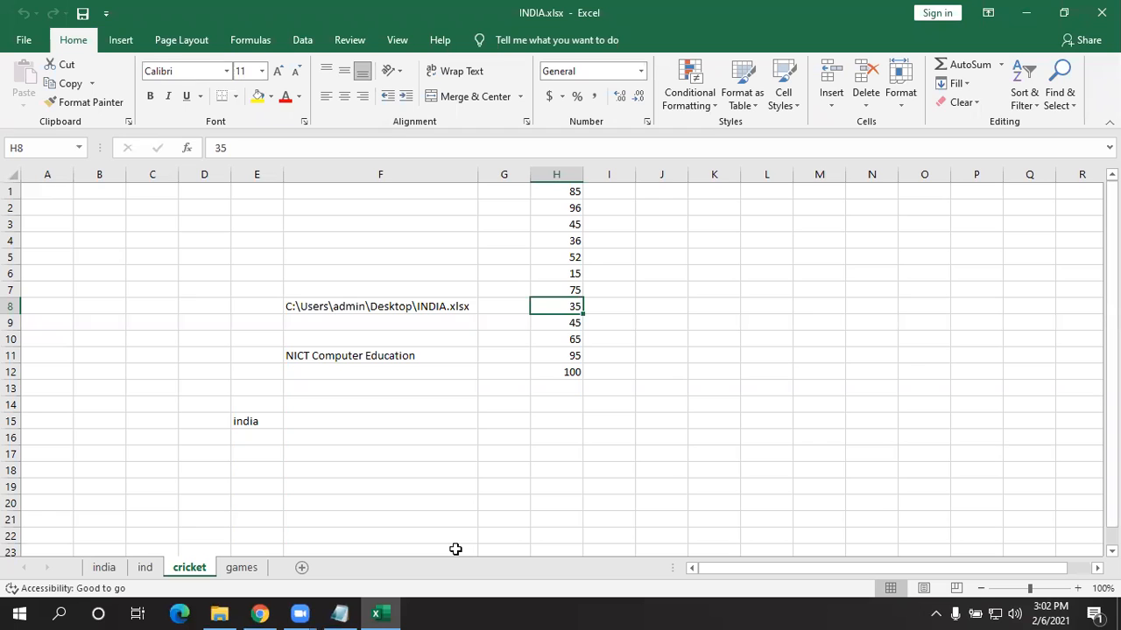
- Return to the worksheet, then reopen the File Home page listing INDIA.xlsx and INDIA.xls
{"action": "left_click", "coordinate": [23, 39]}
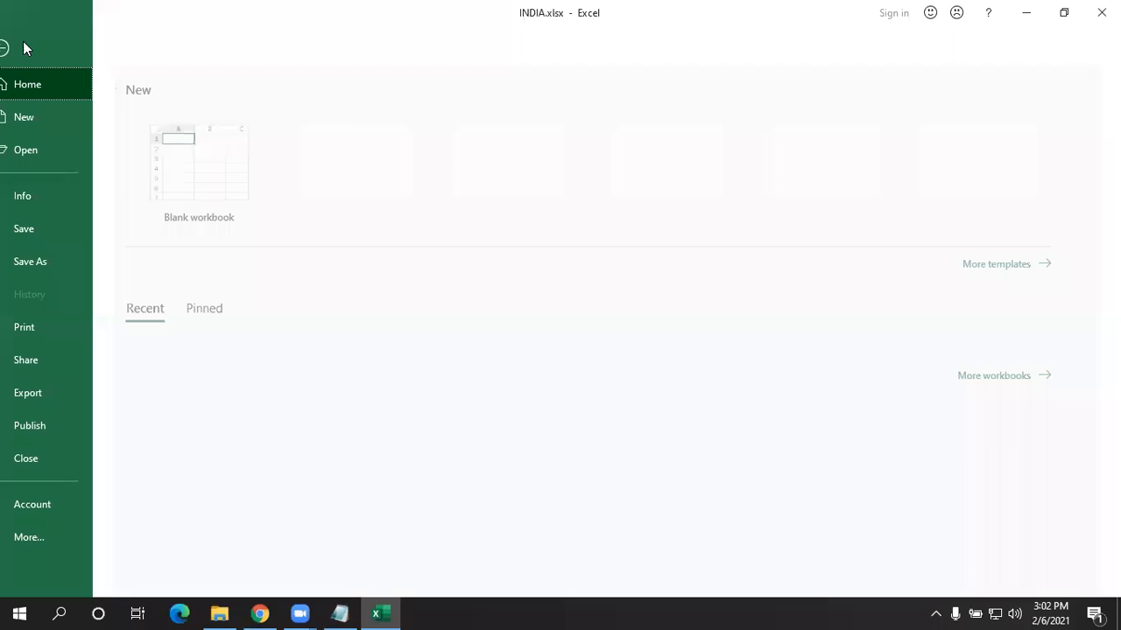
{"action": "left_click", "coordinate": [54, 227]}
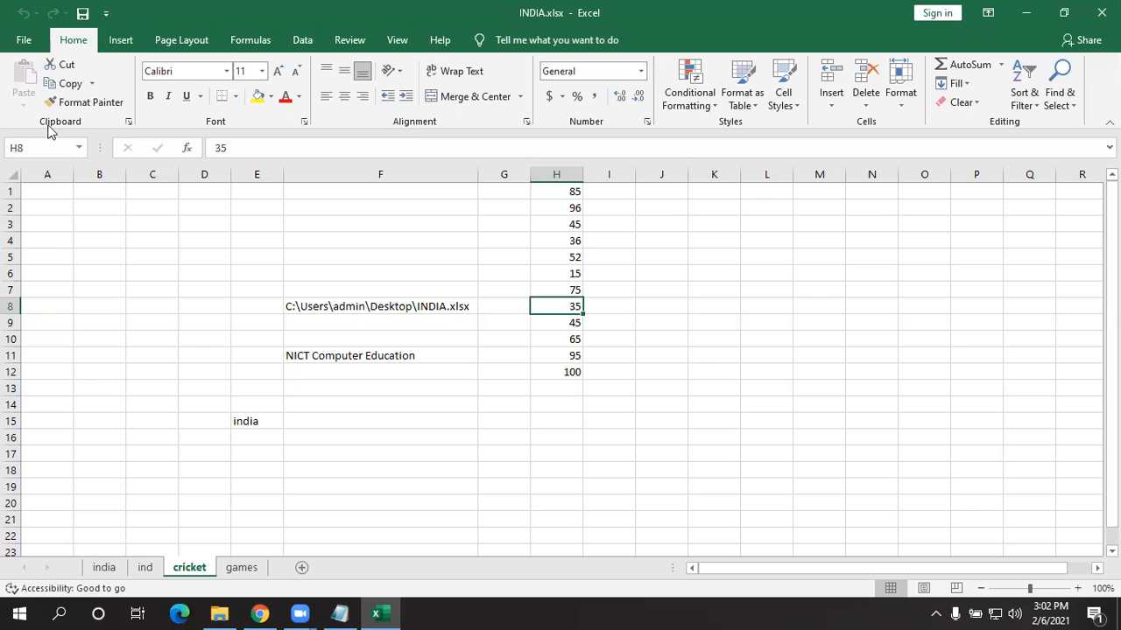
{"action": "left_click", "coordinate": [21, 41]}
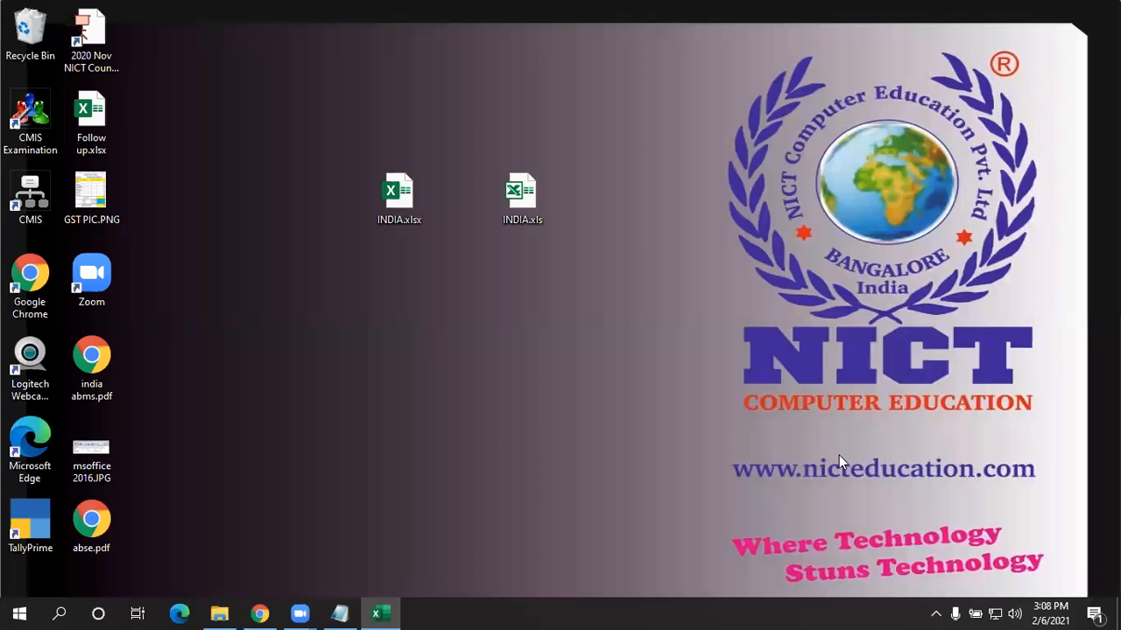
{"action": "left_click", "coordinate": [383, 610]}
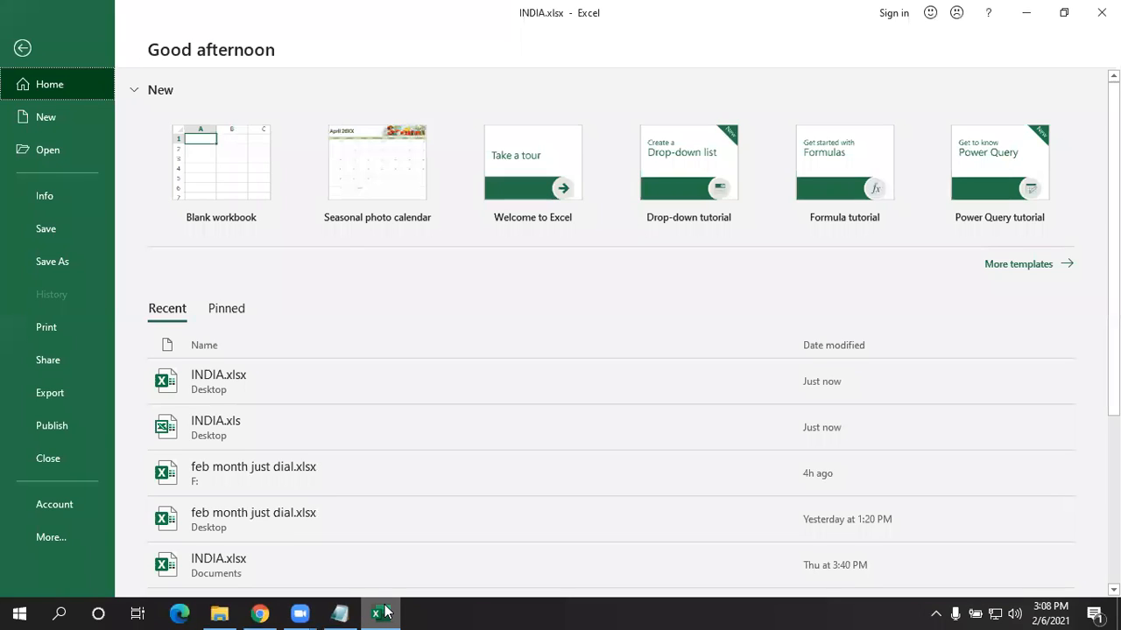
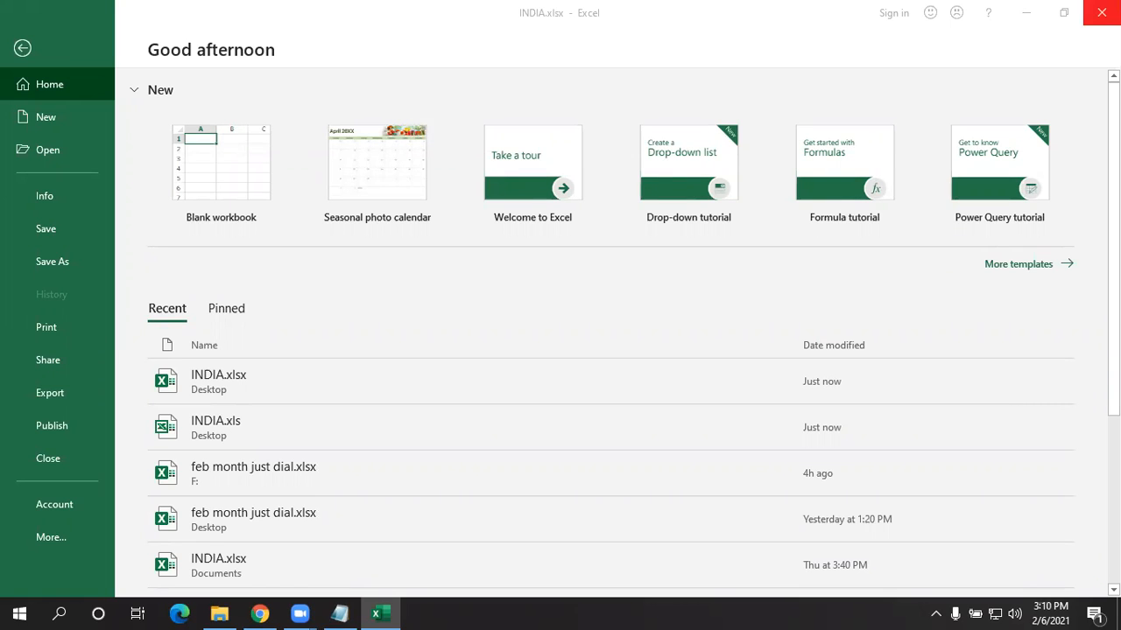
- Check the workbook's Info page, go back to the cricket sheet, then reopen the File start page
{"action": "left_click", "coordinate": [39, 196]}
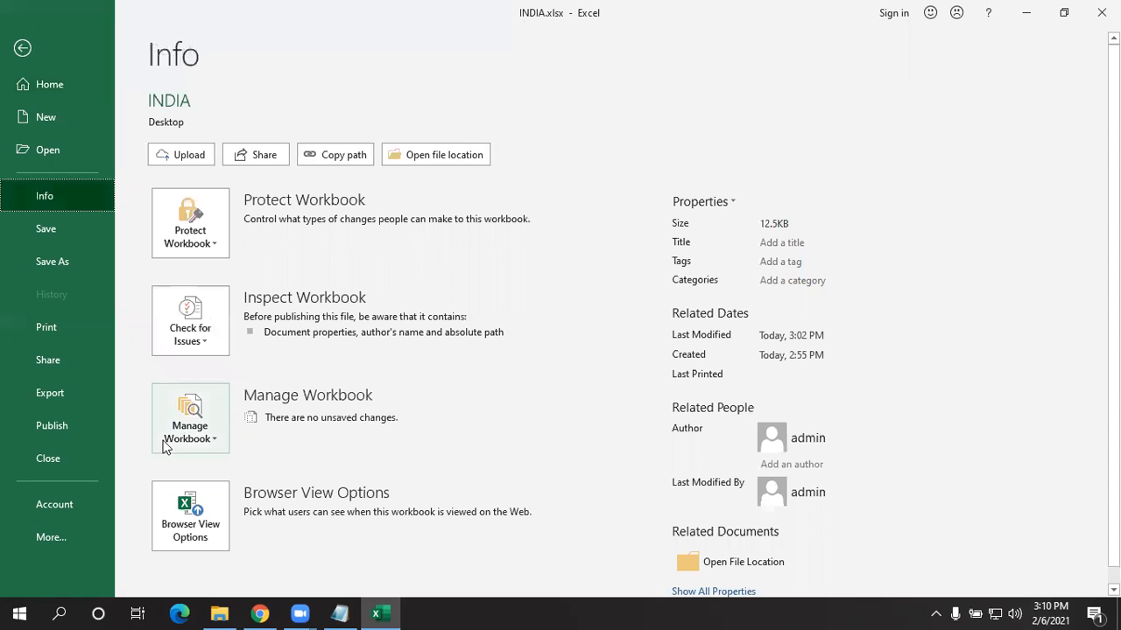
{"action": "left_click", "coordinate": [55, 228]}
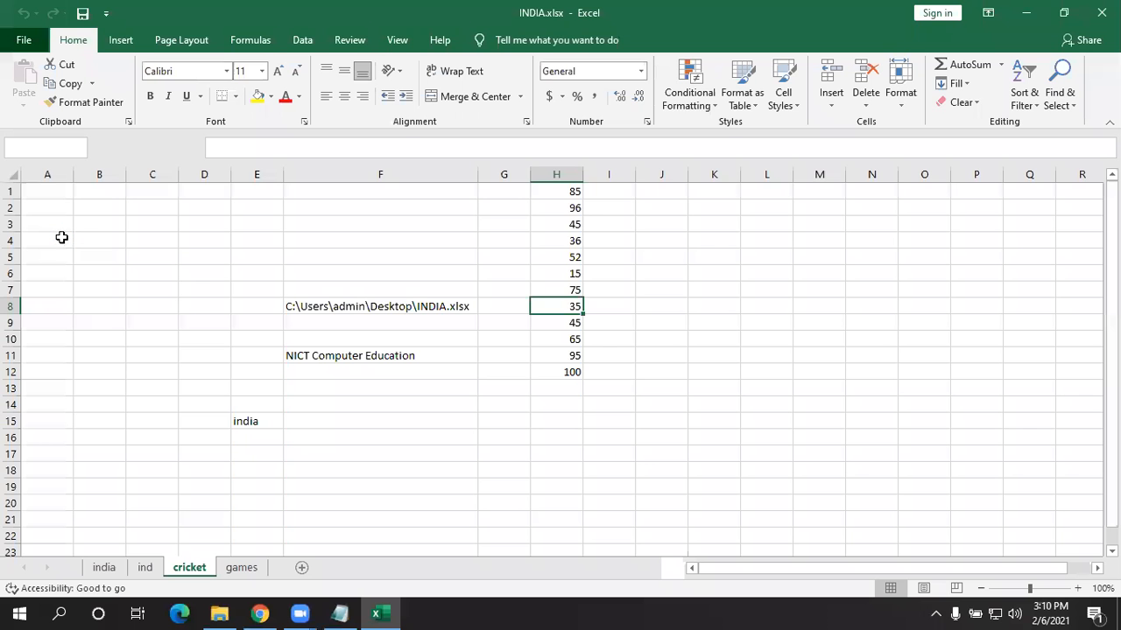
{"action": "left_click", "coordinate": [24, 41]}
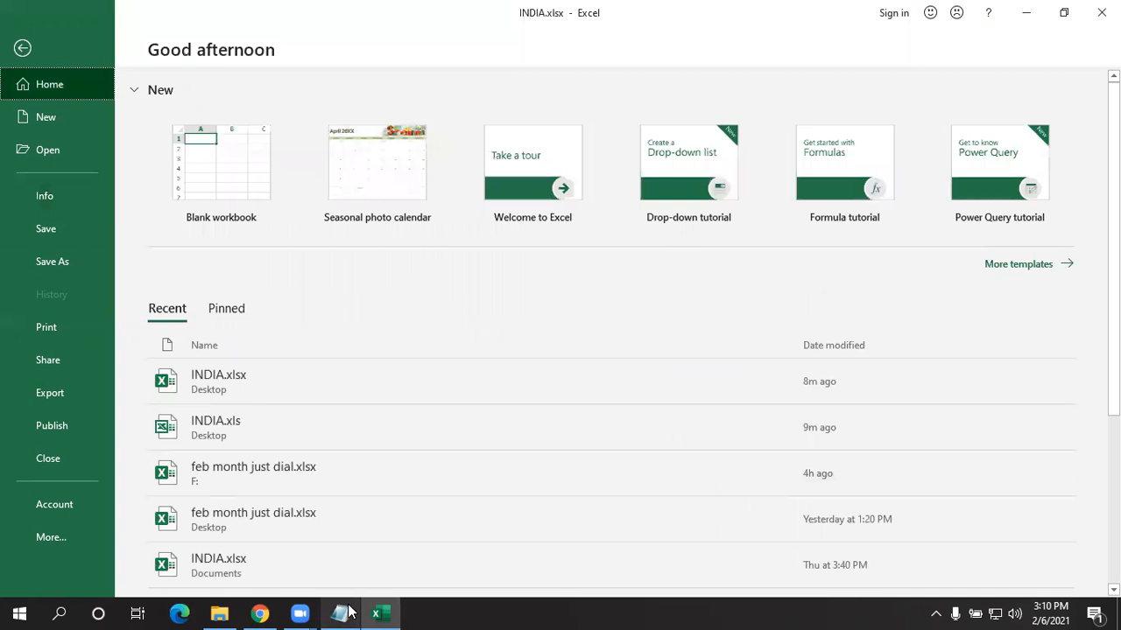
- In Notepad, add the note 'save - first time saving a file in name /location/ excel formate'
{"action": "left_click", "coordinate": [340, 613]}
{"action": "left_click", "coordinate": [921, 429]}
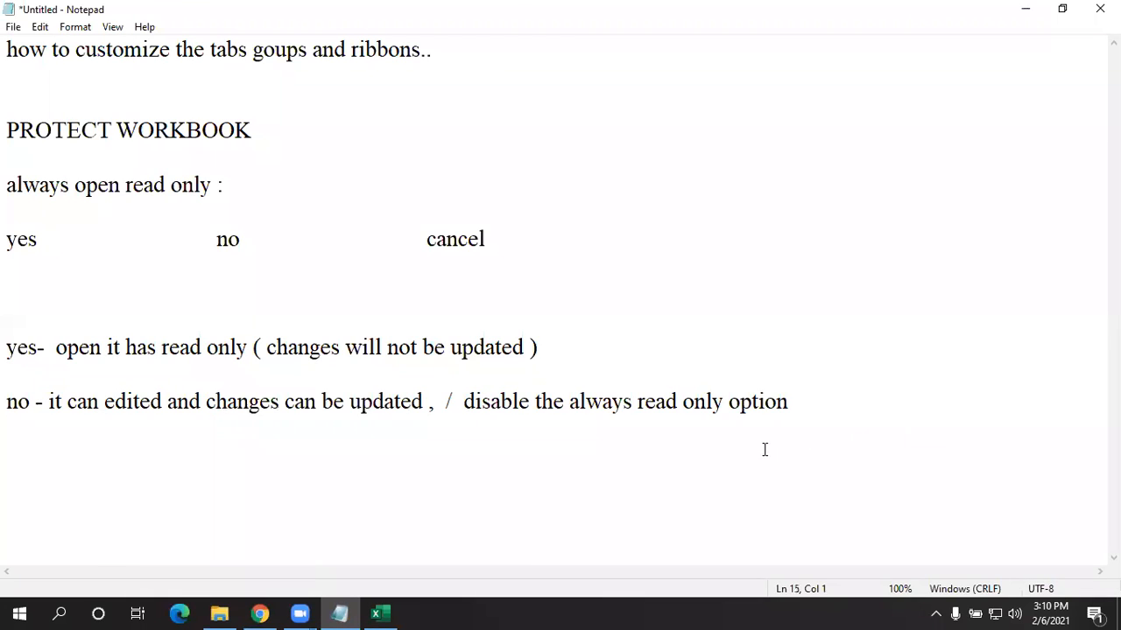
{"action": "key", "text": "Return"}
{"action": "key", "text": "Return"}
{"action": "type", "text": "save  -   frst tim"}
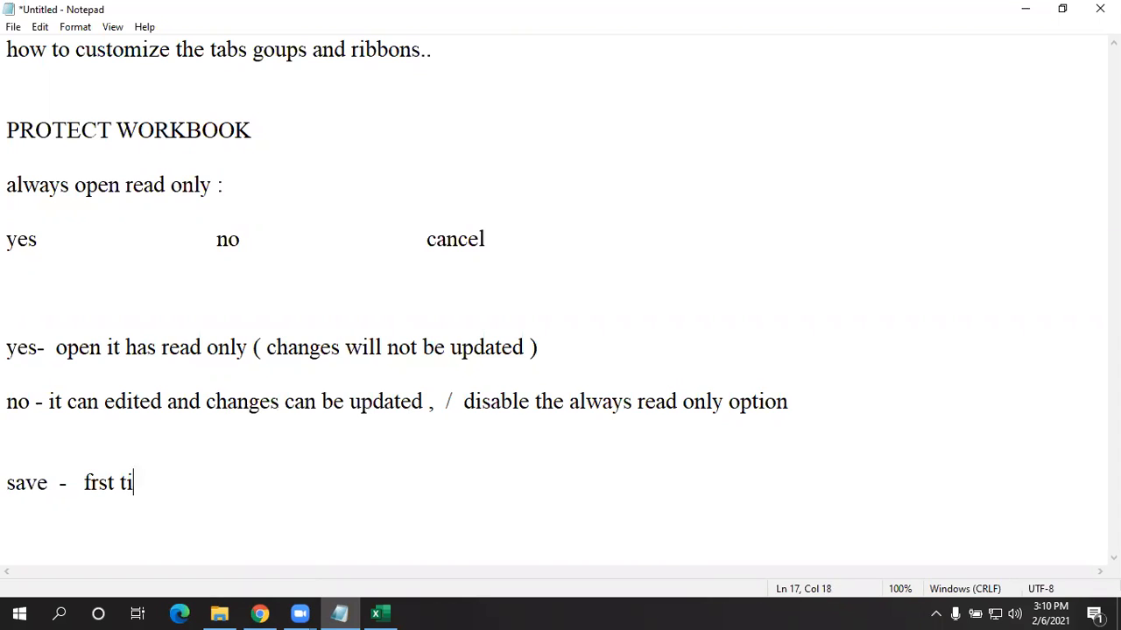
{"action": "key", "text": "BackSpace"}
{"action": "key", "text": "BackSpace"}
{"action": "key", "text": "BackSpace"}
{"action": "key", "text": "BackSpace"}
{"action": "key", "text": "BackSpace"}
{"action": "key", "text": "BackSpace"}
{"action": "key", "text": "BackSpace"}
{"action": "type", "text": "irst tim"}
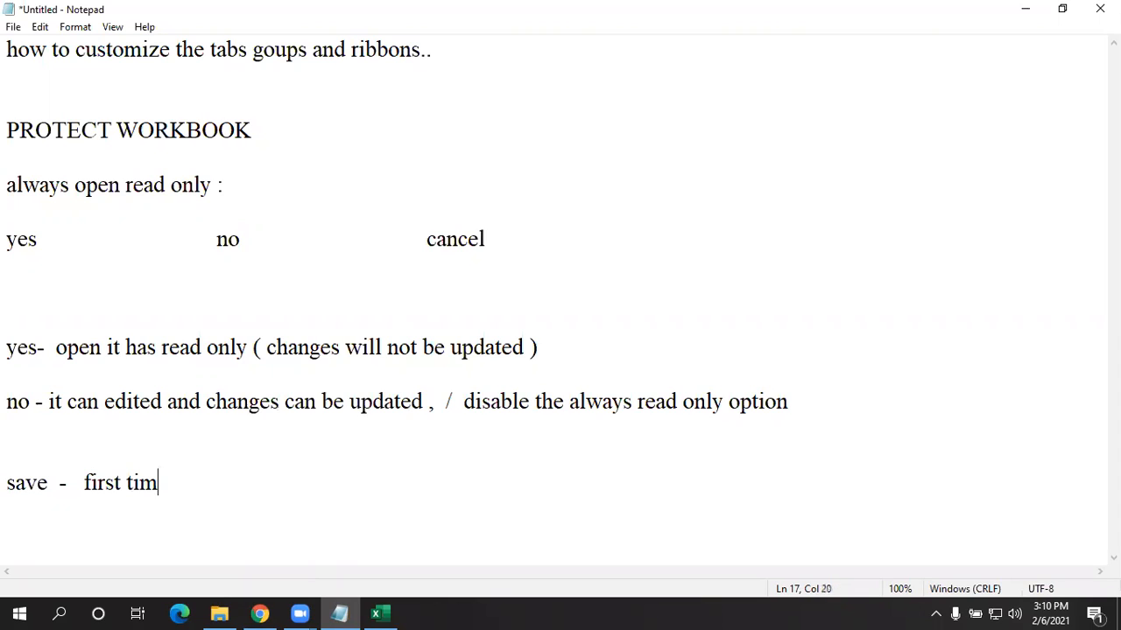
{"action": "type", "text": "e saving"}
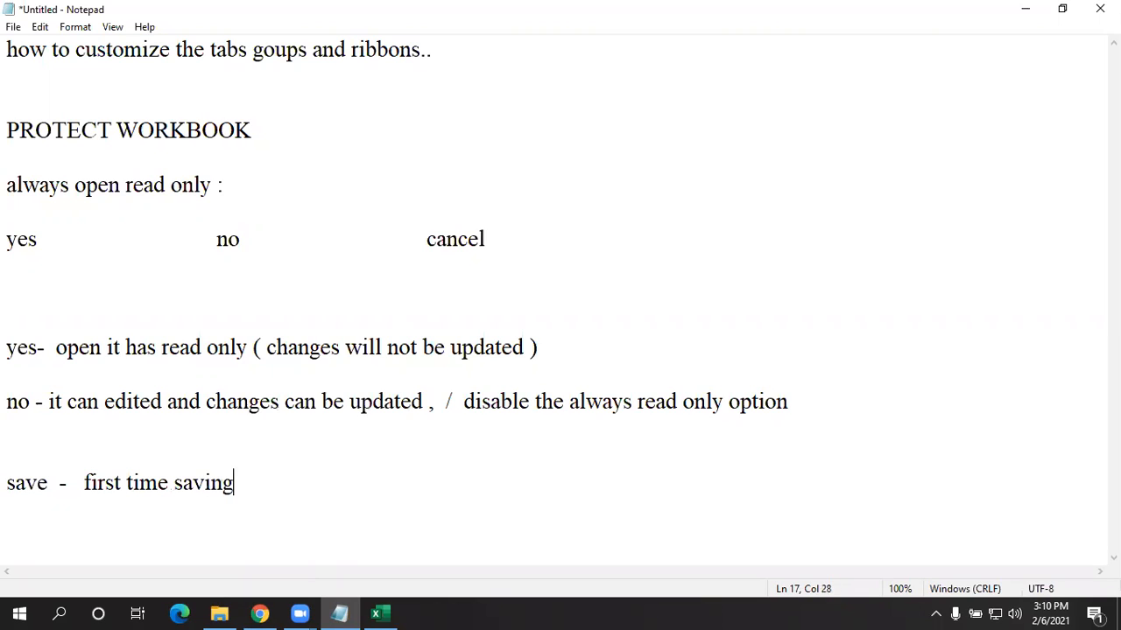
{"action": "type", "text": " a file in name"}
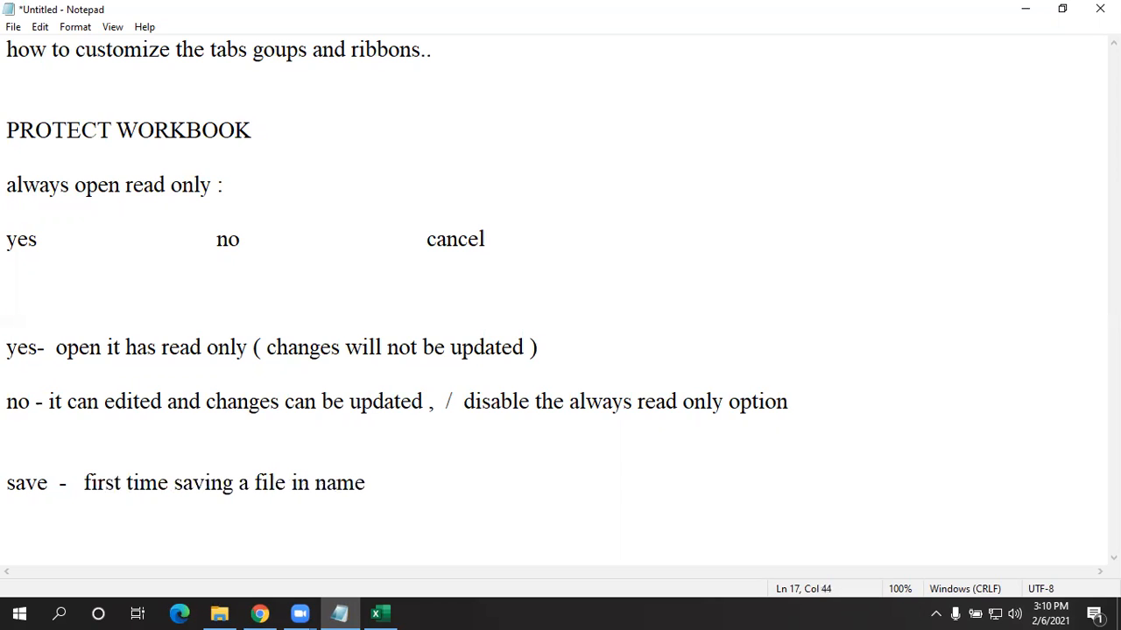
{"action": "type", "text": " /location/ "}
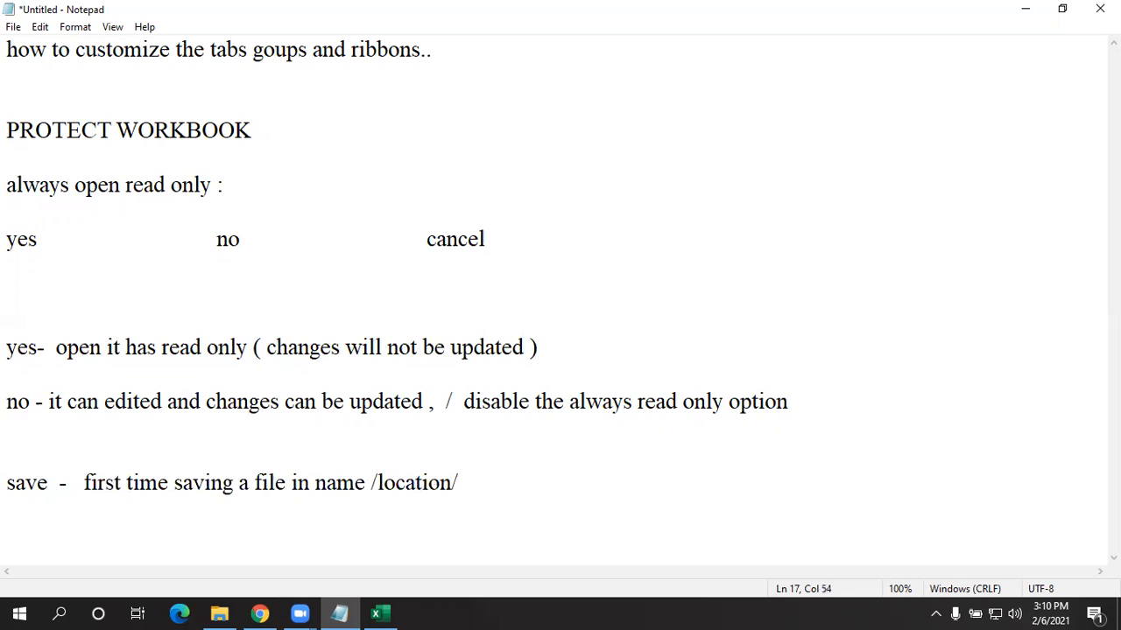
{"action": "type", "text": "excel formatio"}
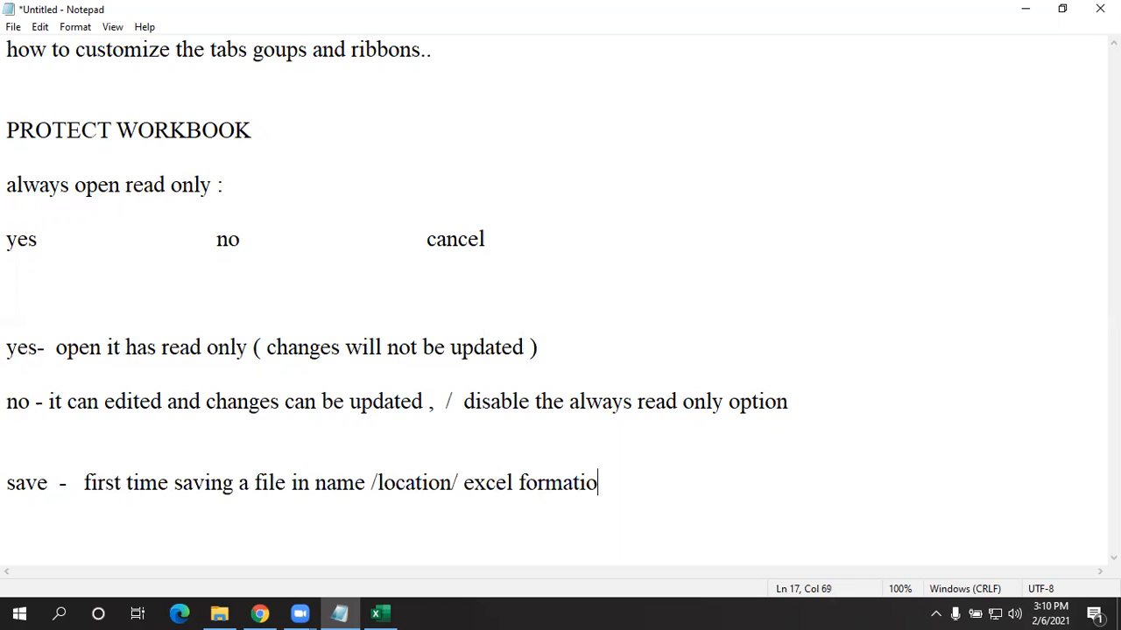
{"action": "key", "text": "BackSpace"}
{"action": "key", "text": "BackSpace"}
{"action": "type", "text": "e"}
{"action": "key", "text": "Return"}
{"action": "key", "text": "Return"}
- Begin the note 'save as - already saved file can be saved once again with'
{"action": "type", "text": "save as -"}
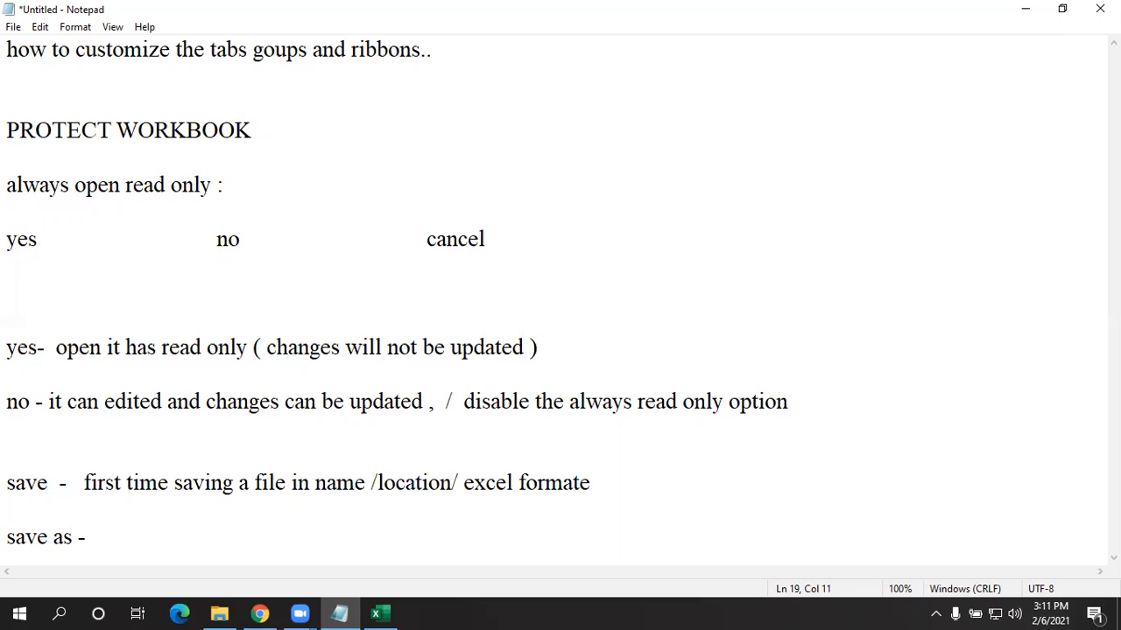
{"action": "type", "text": "alrea"}
{"action": "type", "text": "ded"}
{"action": "key", "text": "BackSpace"}
{"action": "key", "text": "BackSpace"}
{"action": "type", "text": "y "}
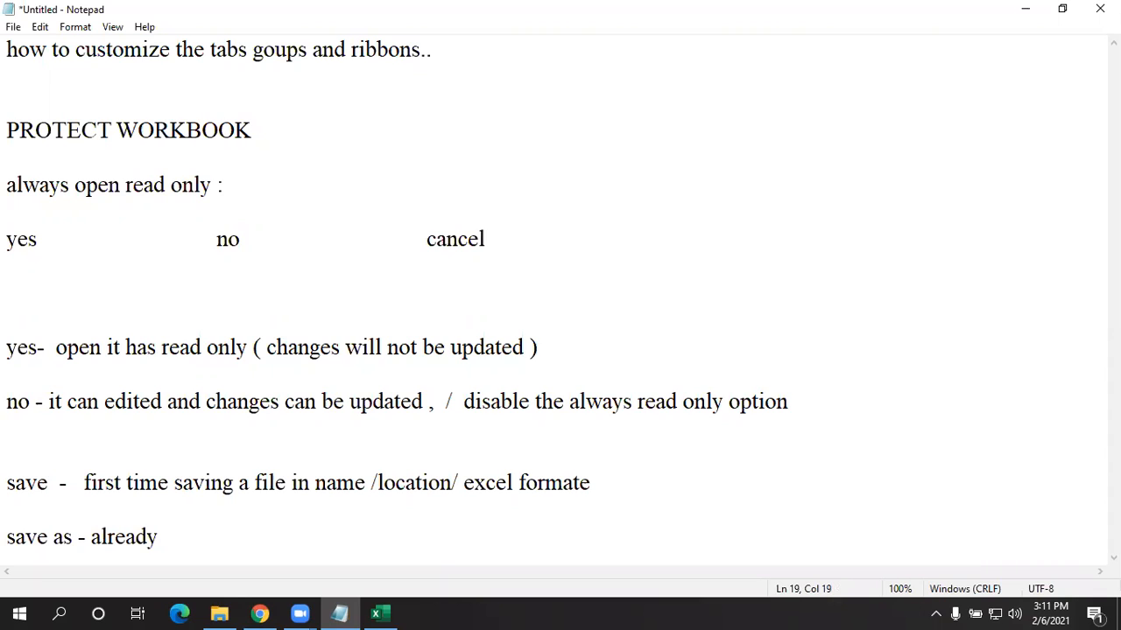
{"action": "type", "text": "saved file can be"}
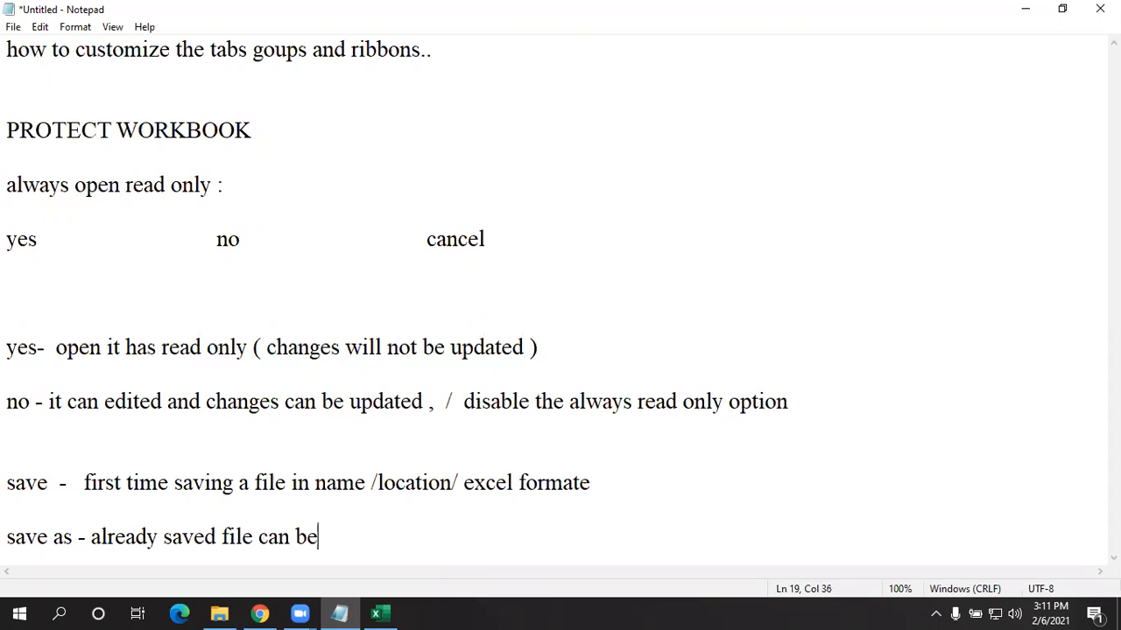
{"action": "type", "text": " saved "}
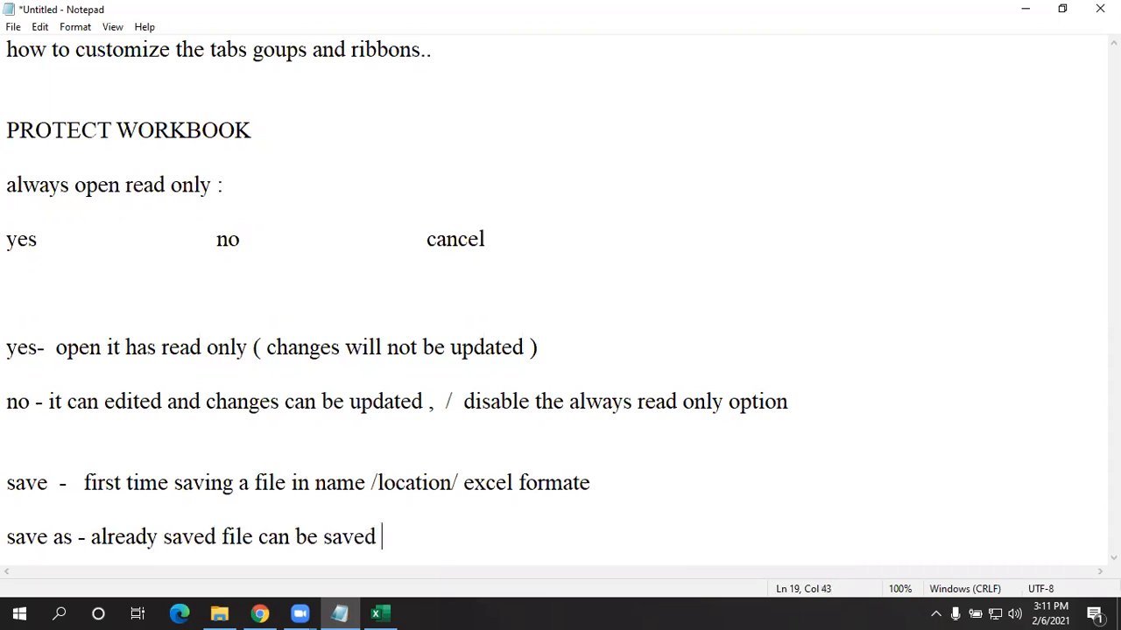
{"action": "type", "text": "once again with"}
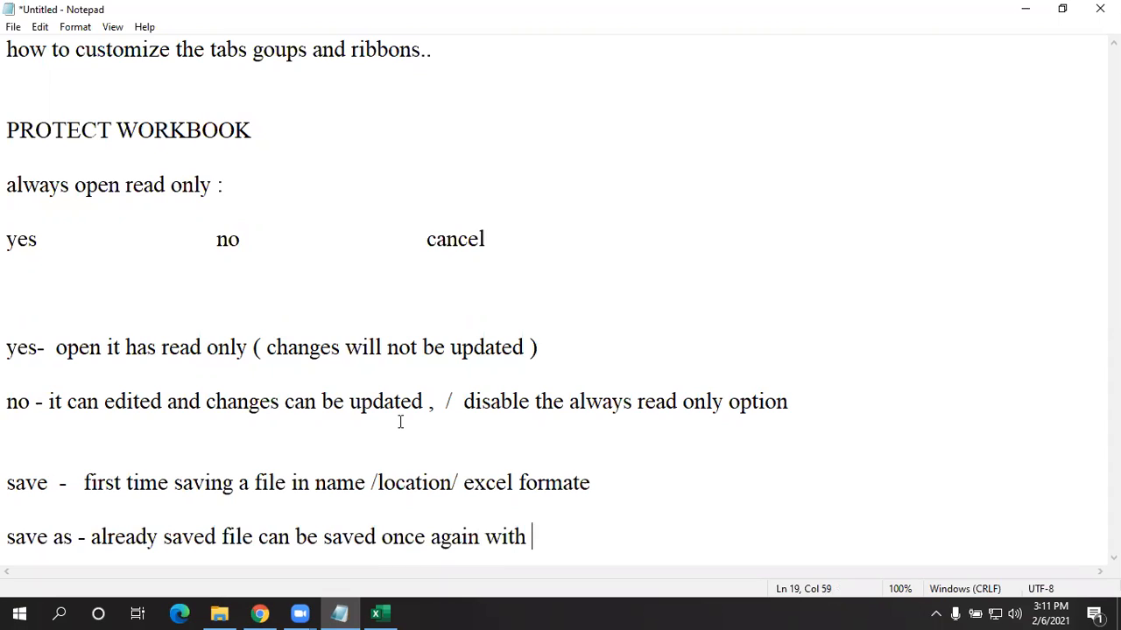
{"action": "key", "text": "alt+Tab"}
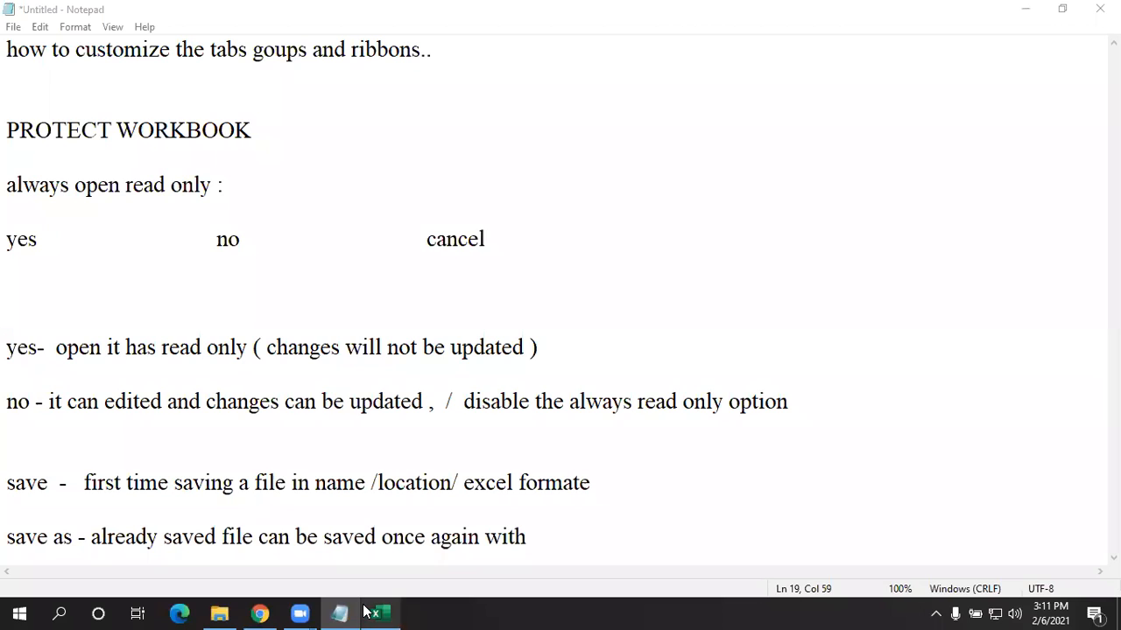
- Finish the save-as line in Notepad by appending 'name / location and format'
{"action": "mouse_move", "coordinate": [366, 613]}
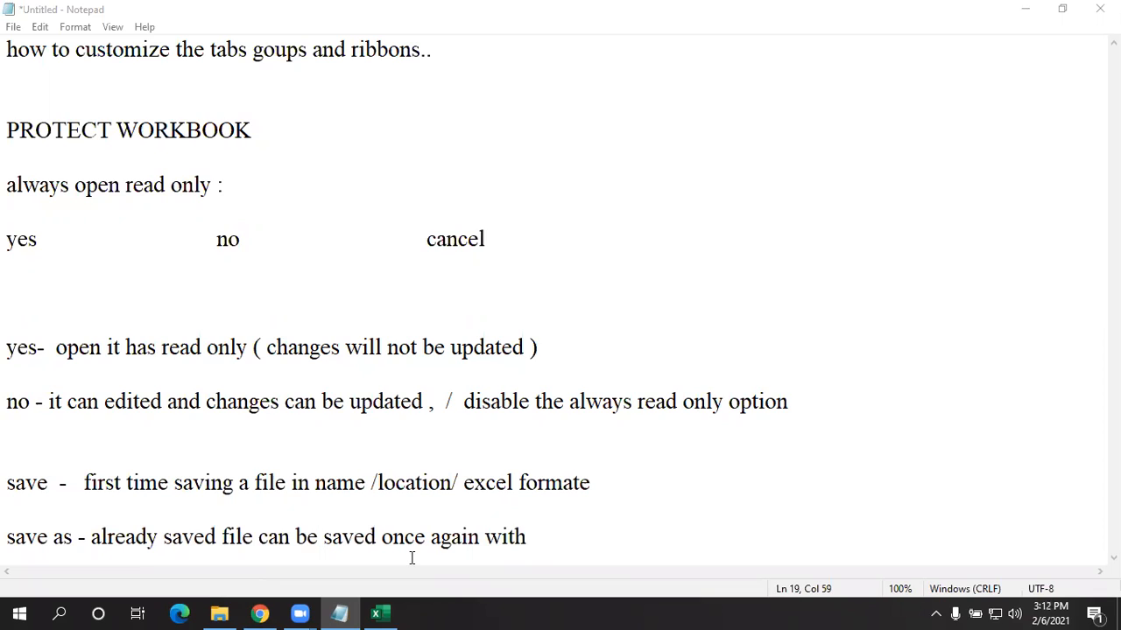
{"action": "left_click", "coordinate": [473, 518]}
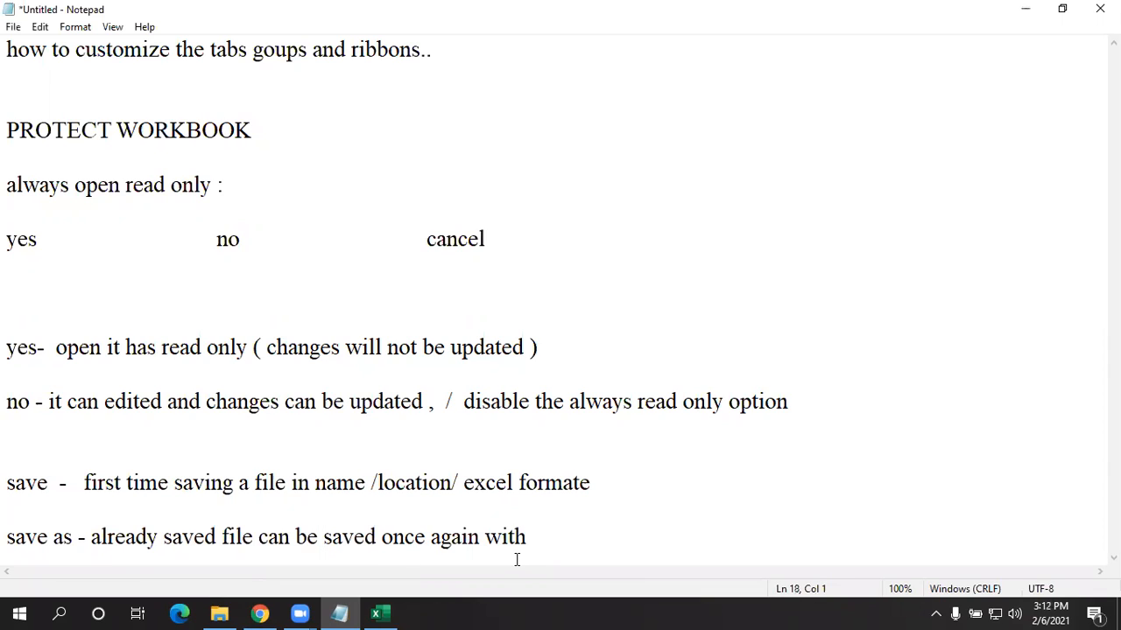
{"action": "left_click", "coordinate": [564, 553]}
{"action": "left_click", "coordinate": [830, 202]}
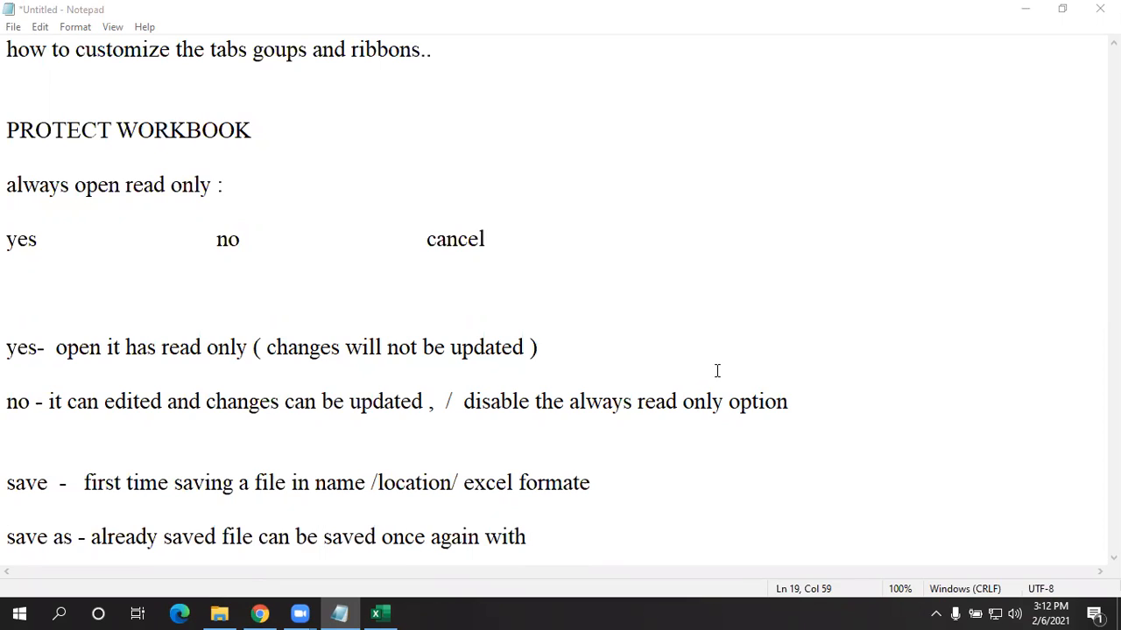
{"action": "left_click", "coordinate": [567, 540]}
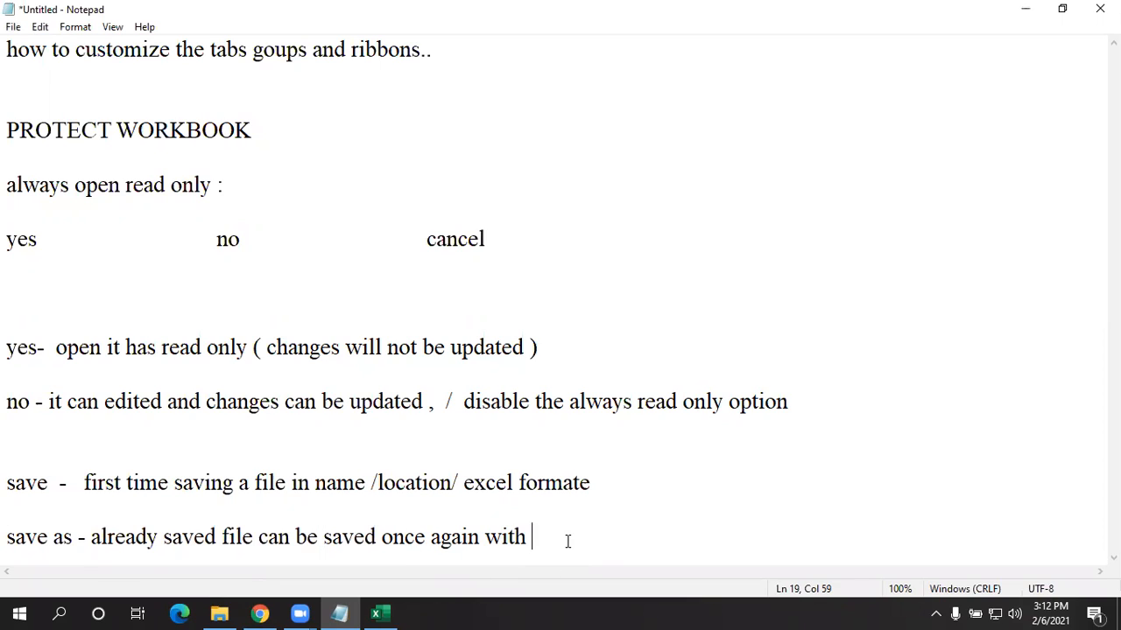
{"action": "type", "text": "name / location and "}
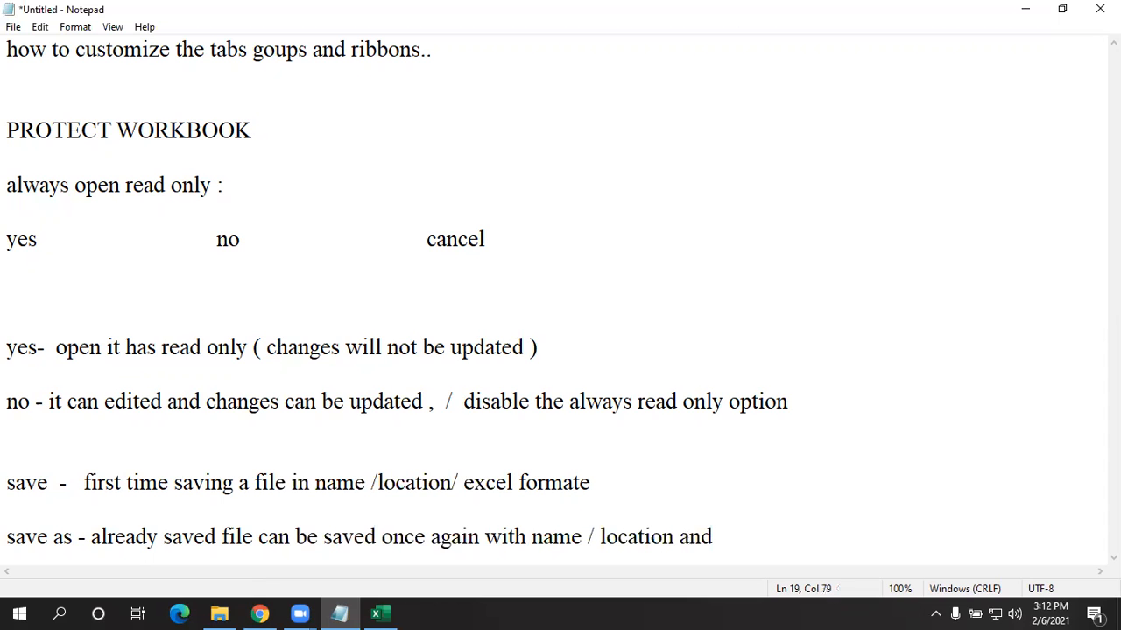
{"action": "type", "text": "format"}
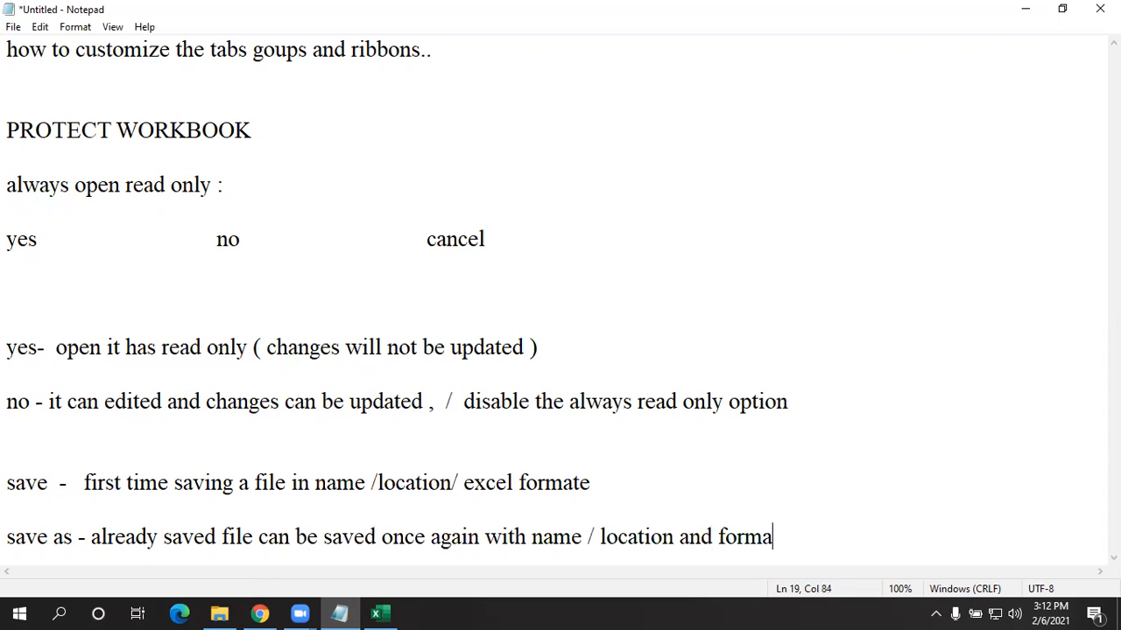
{"action": "key", "text": "Return"}
{"action": "key", "text": "BackSpace"}
- End the note with '..', then save and close the INDIA workbook in Excel
{"action": "type", "text": ".."}
{"action": "left_click", "coordinate": [1020, 15]}
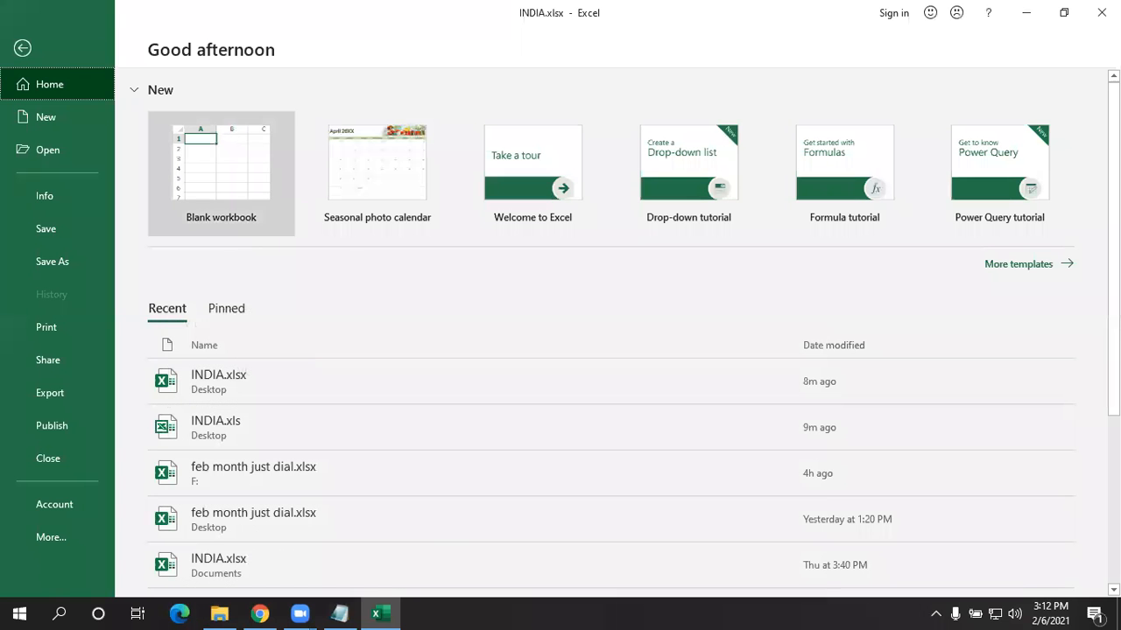
{"action": "left_click", "coordinate": [35, 36]}
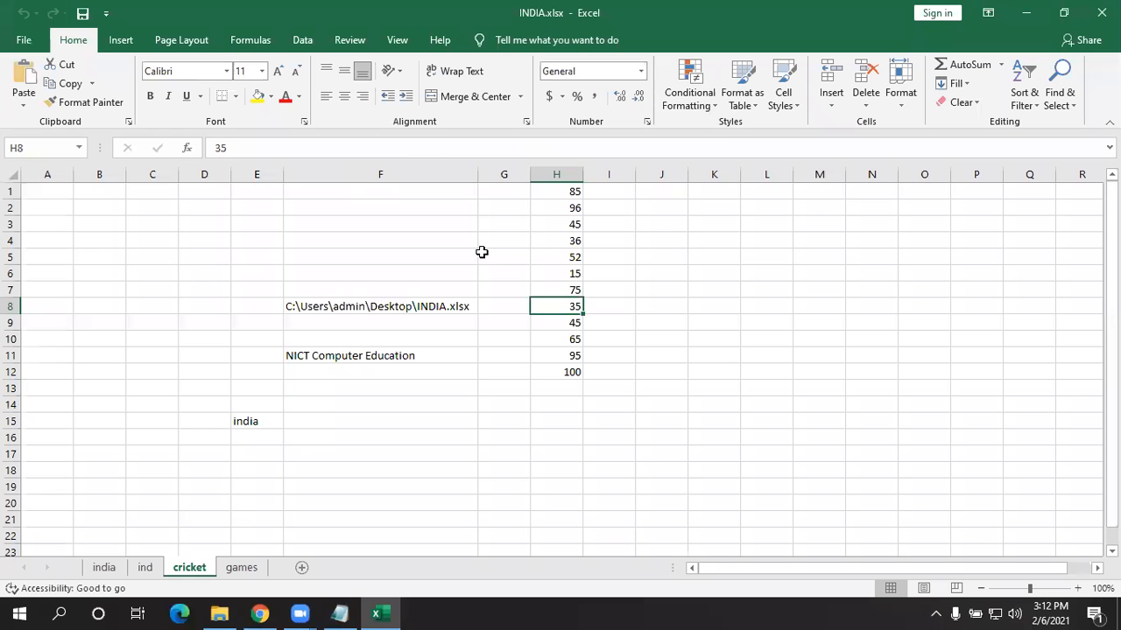
{"action": "left_click_drag", "start_coordinate": [482, 253], "coordinate": [494, 241]}
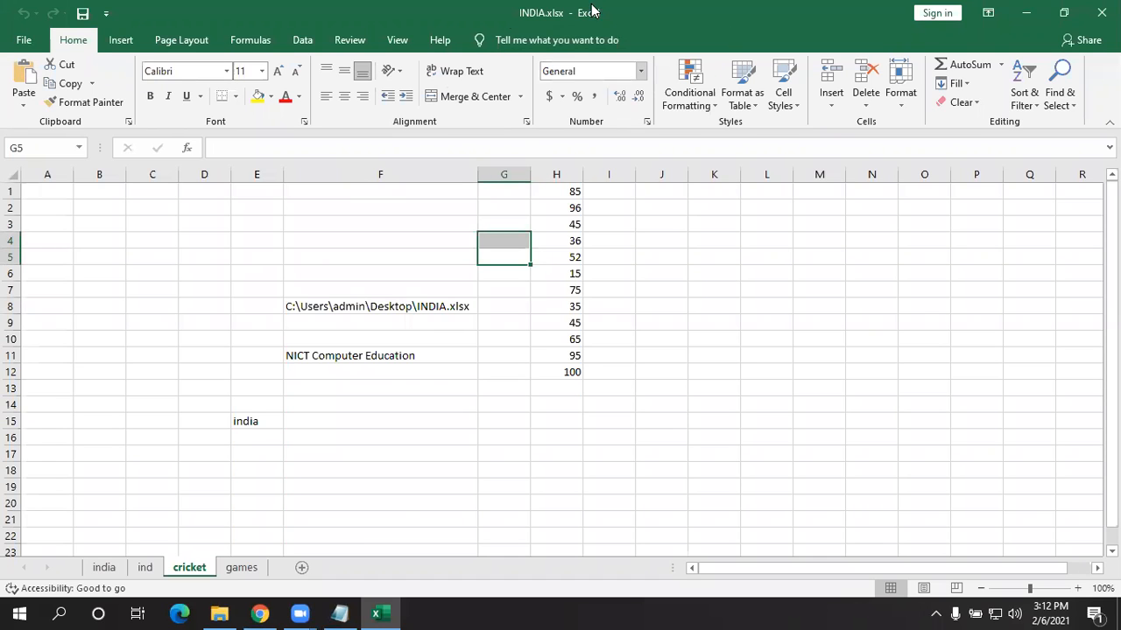
{"action": "left_click", "coordinate": [85, 15]}
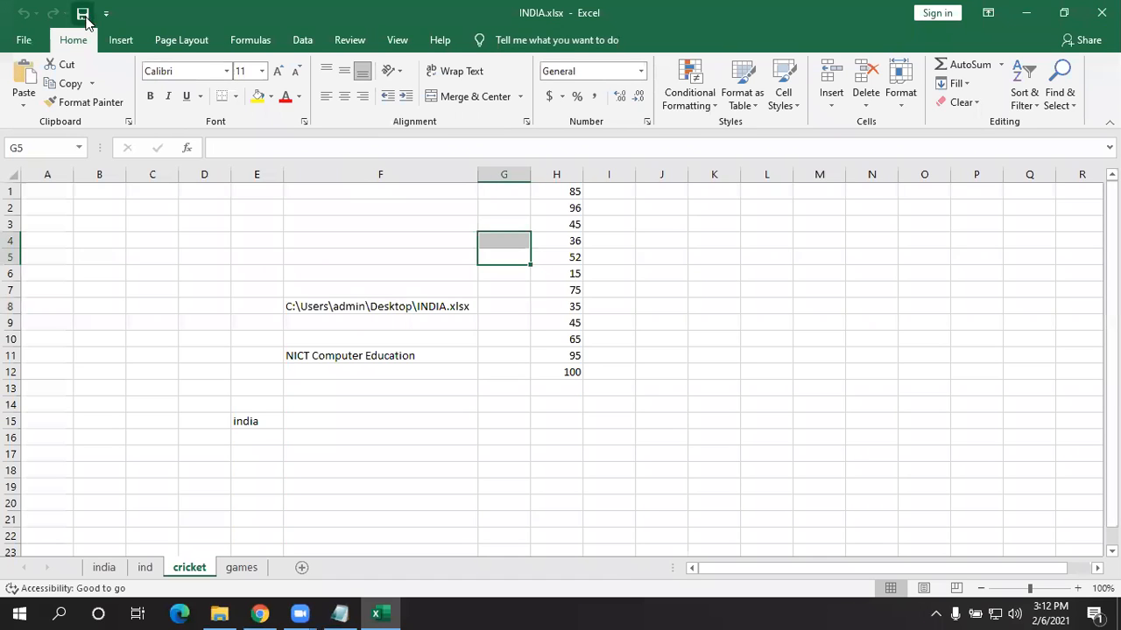
{"action": "left_click", "coordinate": [1101, 12]}
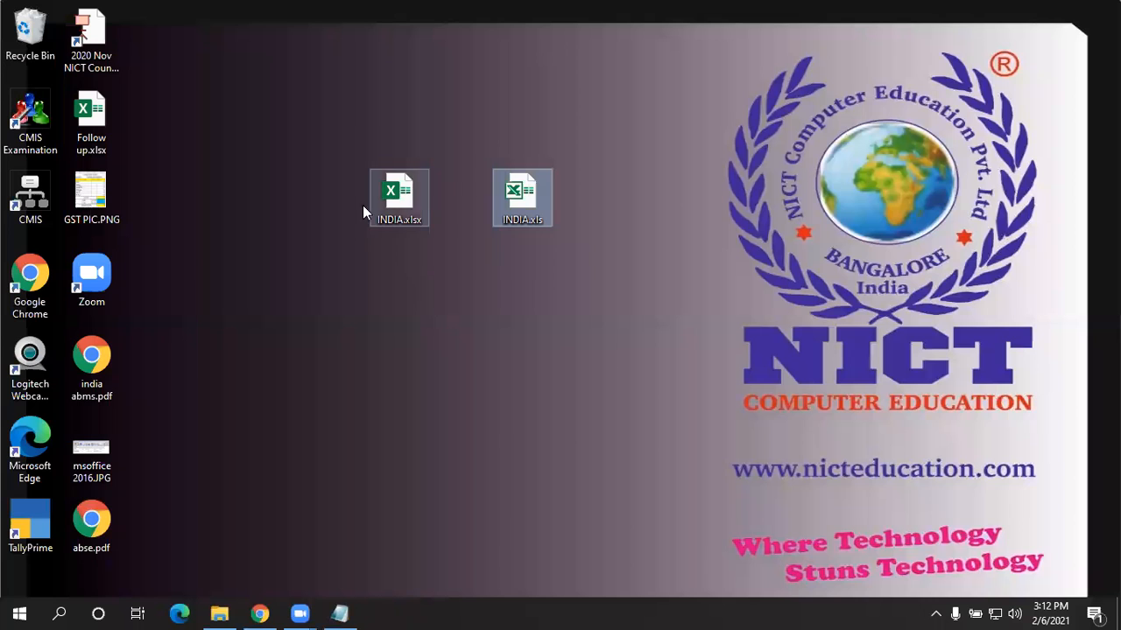
- Reopen INDIA.xlsx from the desktop and go to File > Save As
{"action": "left_click", "coordinate": [417, 207]}
{"action": "double_click", "coordinate": [417, 206]}
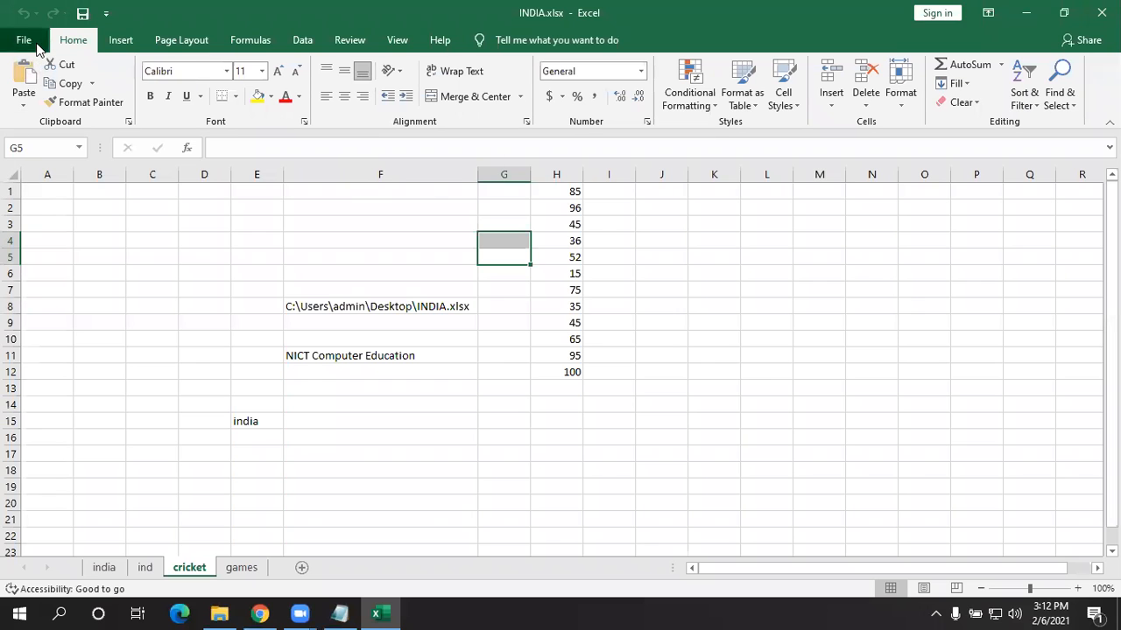
{"action": "left_click", "coordinate": [23, 39]}
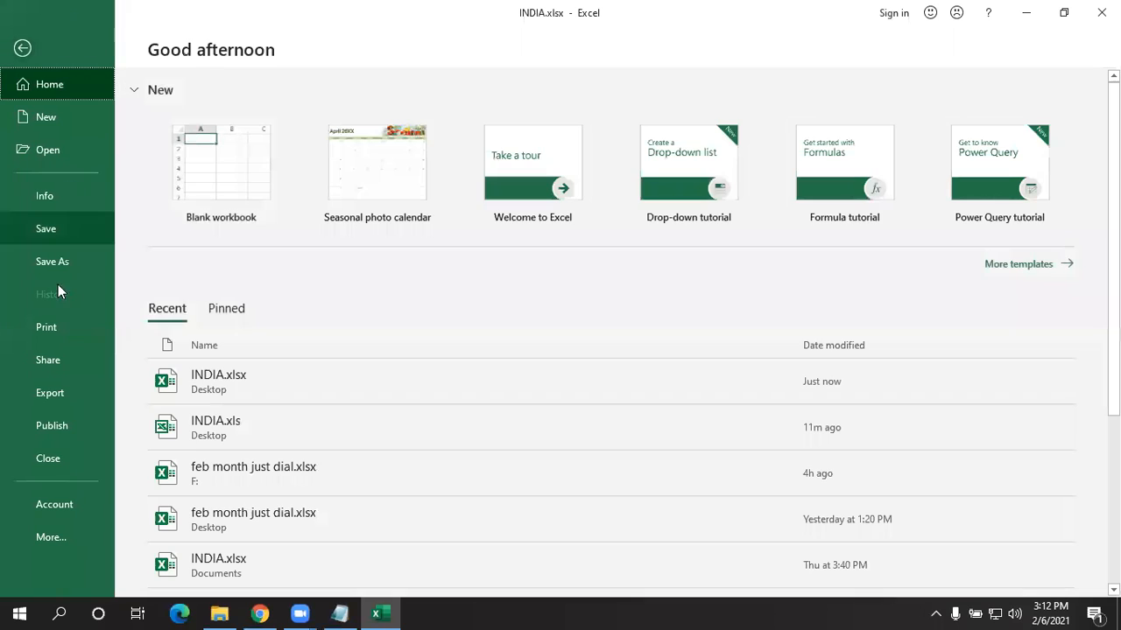
{"action": "left_click", "coordinate": [57, 206]}
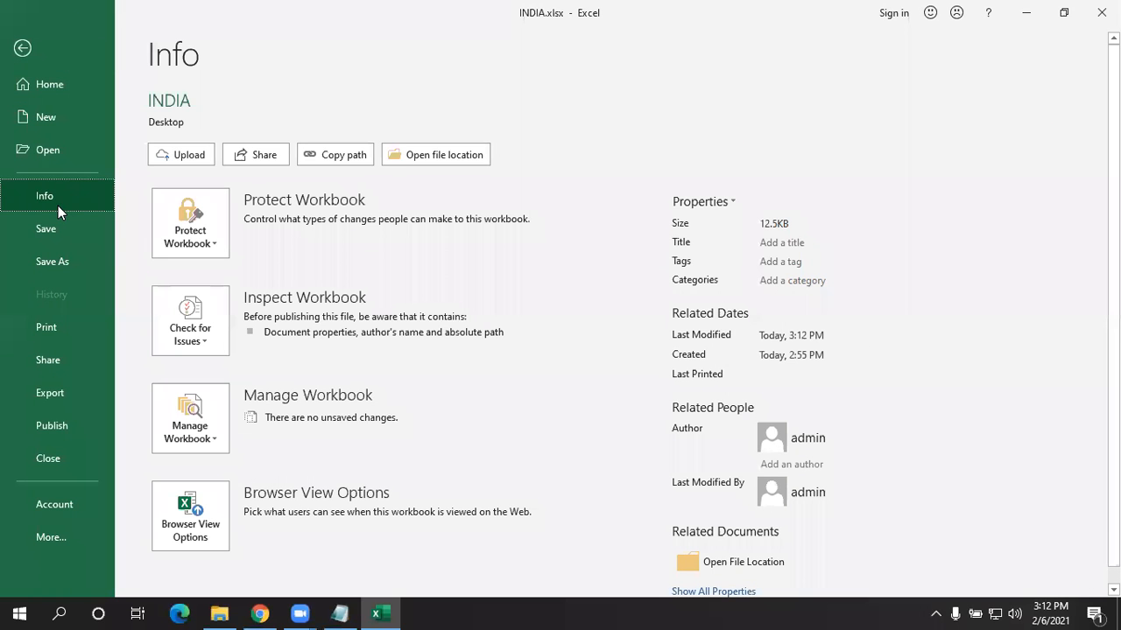
{"action": "left_click", "coordinate": [61, 258]}
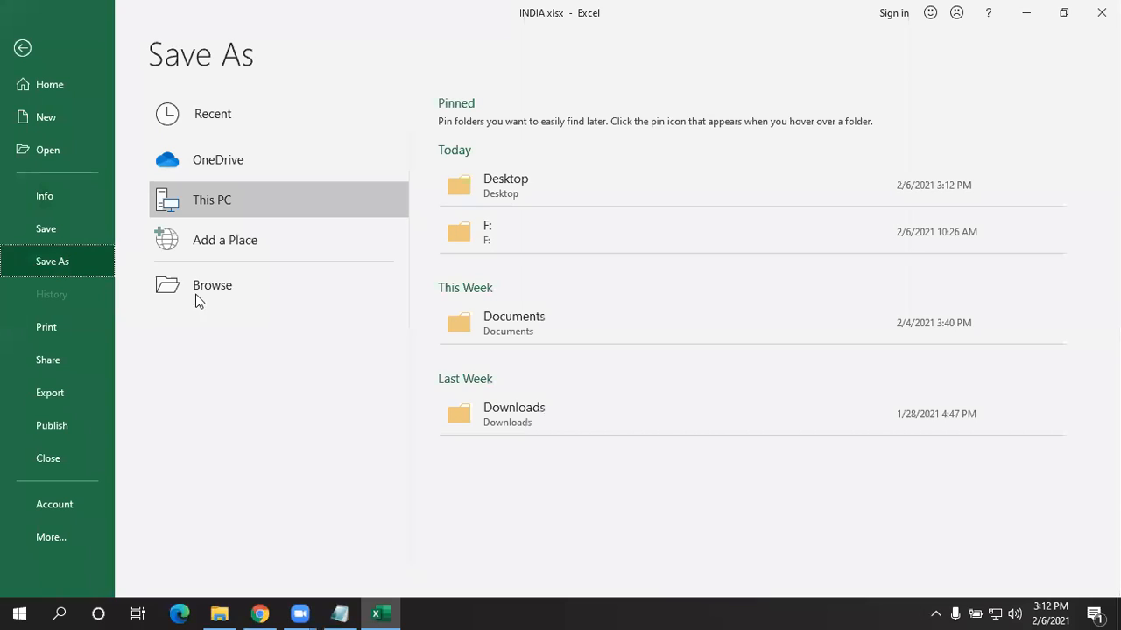
- Browse for a save location and choose the Downloads folder
{"action": "left_click", "coordinate": [230, 292]}
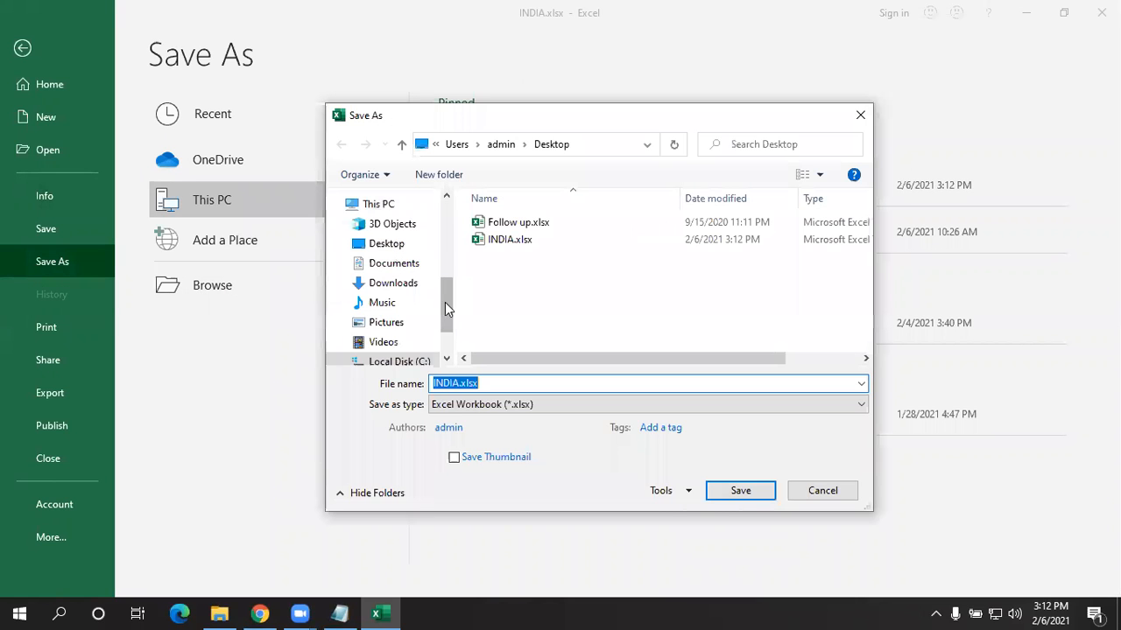
{"action": "left_click", "coordinate": [386, 245]}
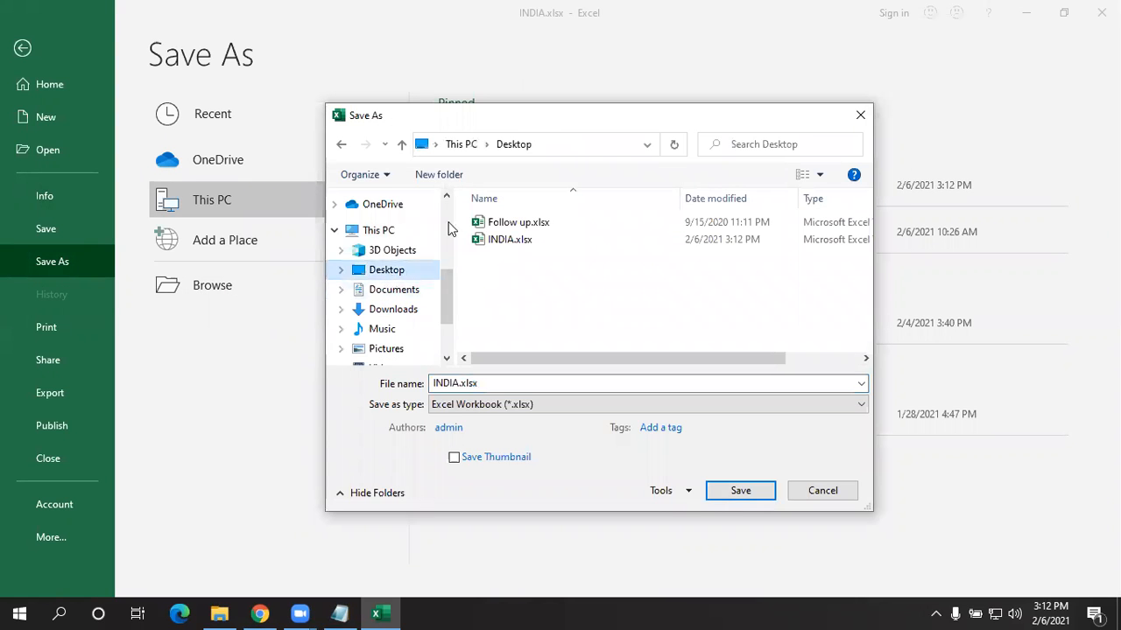
{"action": "left_click_drag", "start_coordinate": [443, 285], "coordinate": [445, 300]}
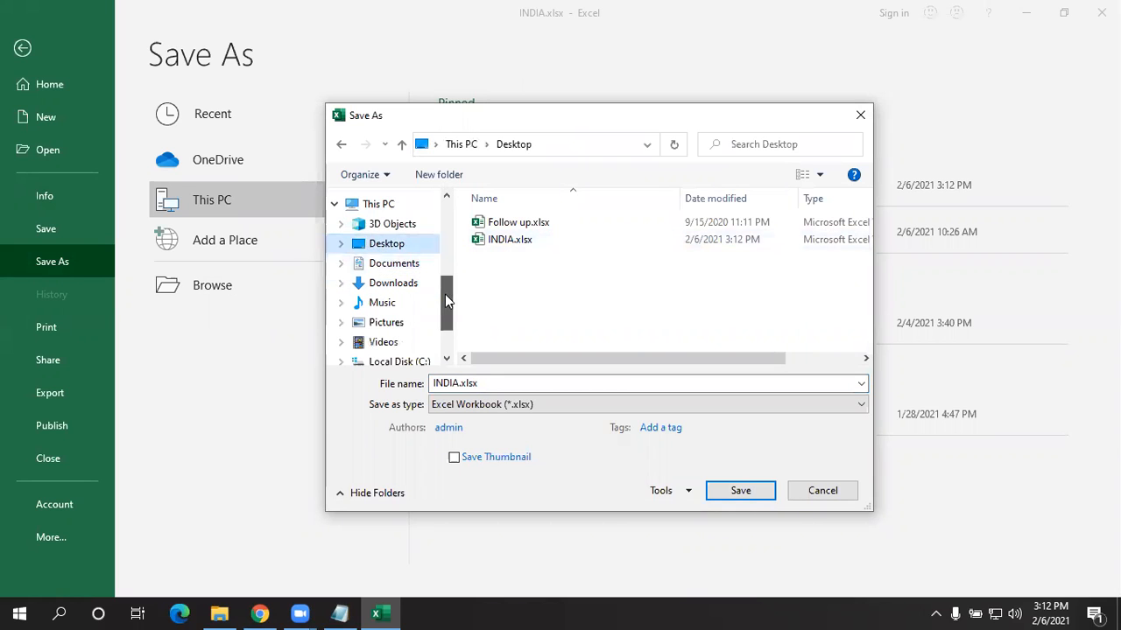
{"action": "left_click", "coordinate": [399, 266]}
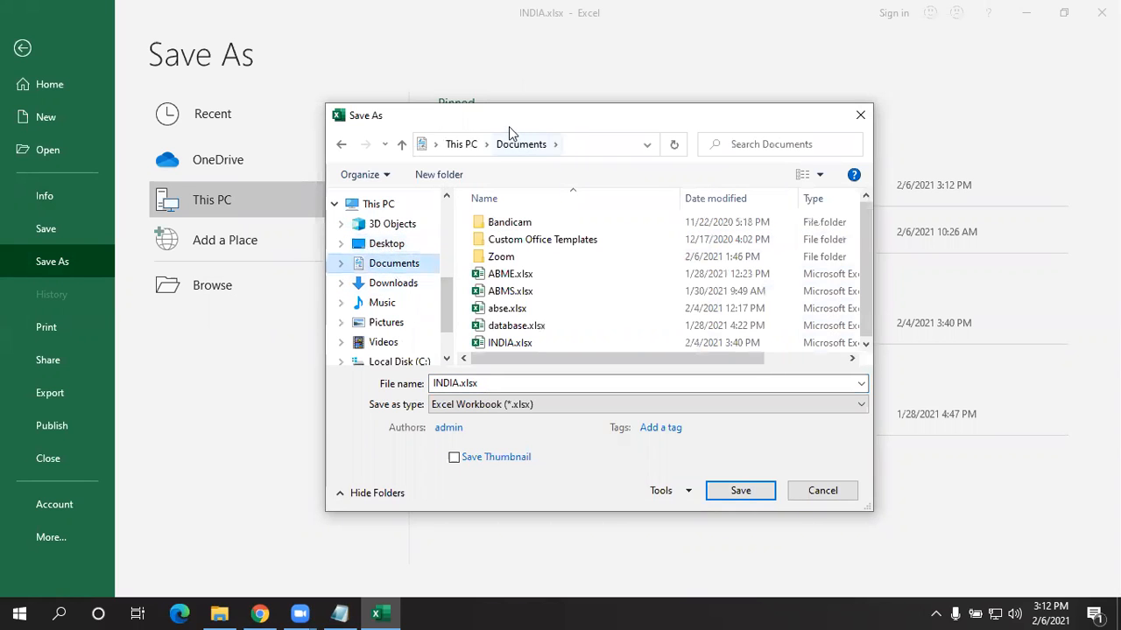
{"action": "left_click_drag", "start_coordinate": [511, 125], "coordinate": [388, 62]}
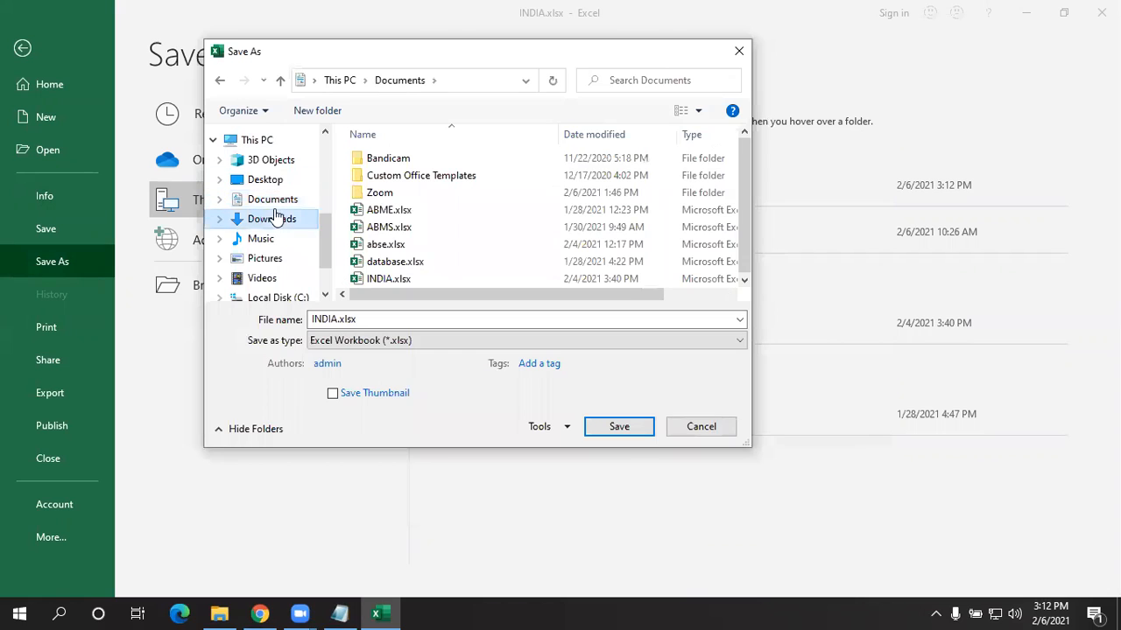
{"action": "left_click", "coordinate": [276, 218]}
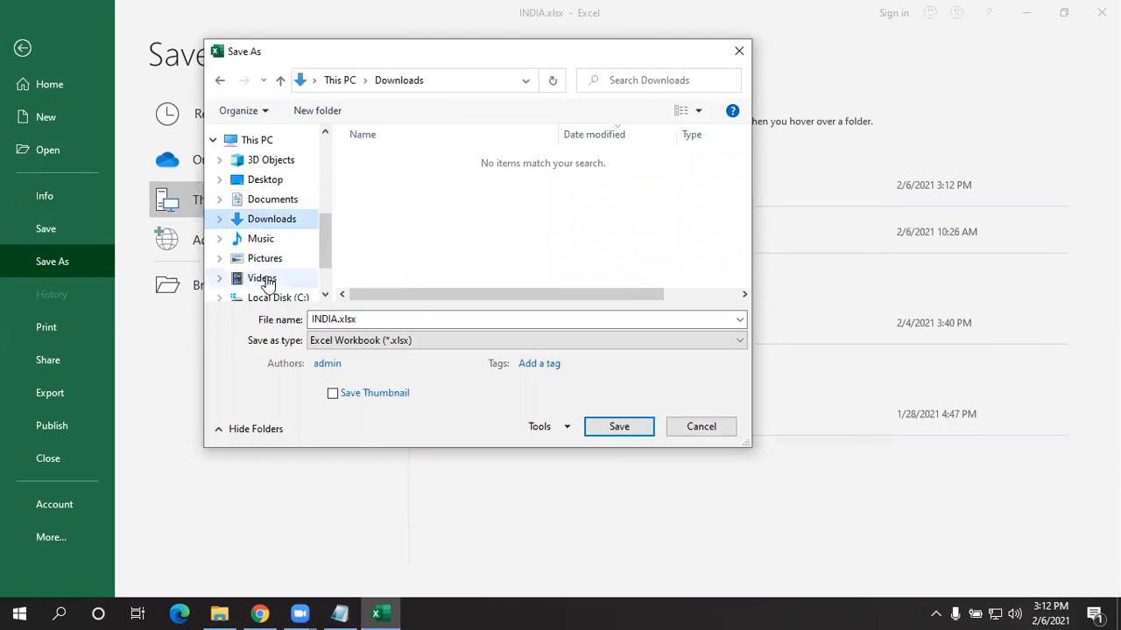
- Name the file NICT, set the type to PDF, and save it
{"action": "left_click", "coordinate": [417, 317]}
{"action": "key", "text": "BackSpace"}
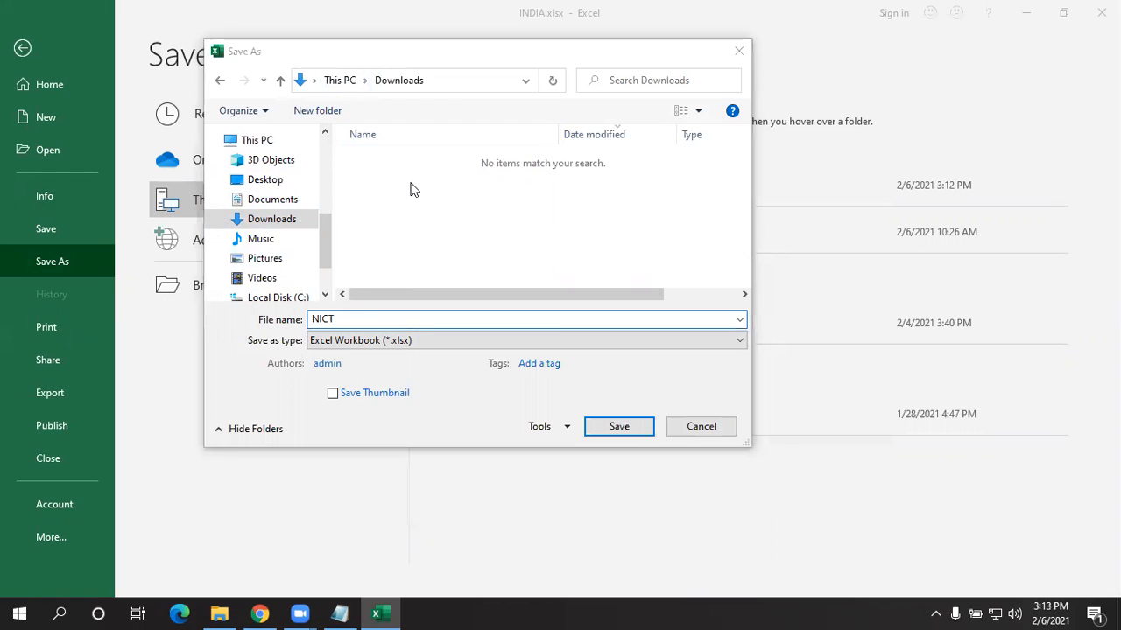
{"action": "left_click", "coordinate": [420, 340]}
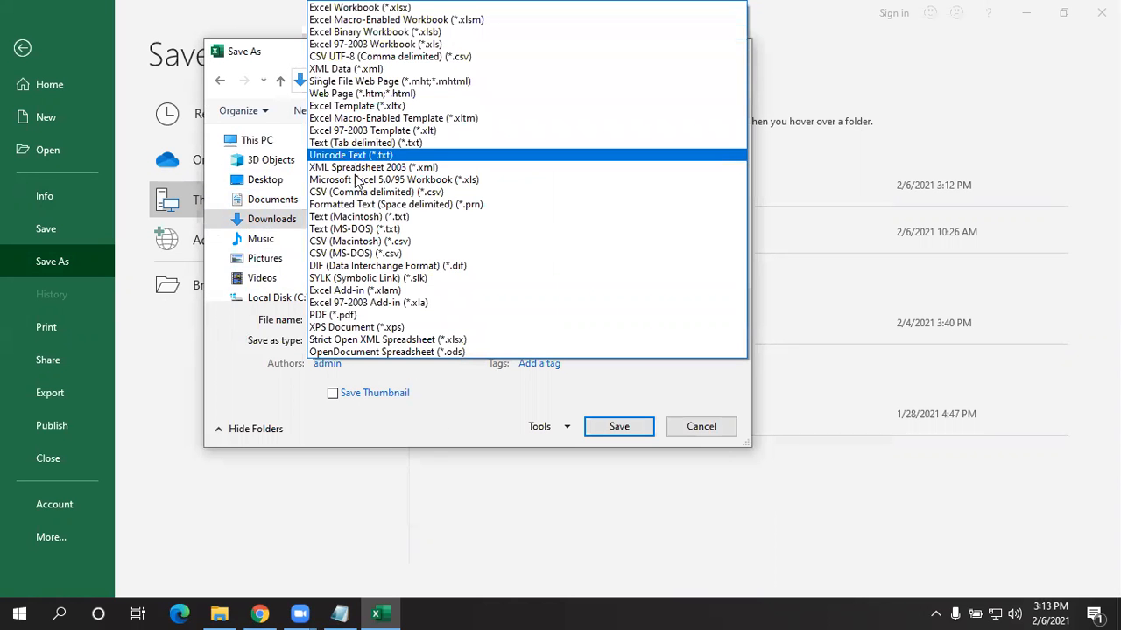
{"action": "left_click", "coordinate": [342, 318]}
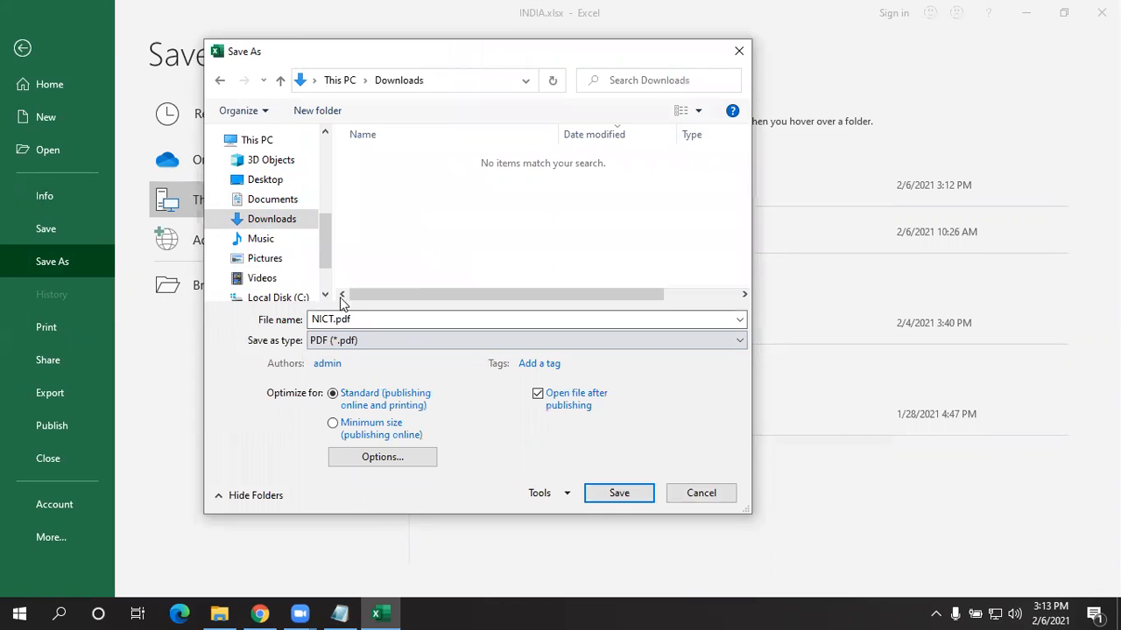
{"action": "left_click", "coordinate": [627, 498]}
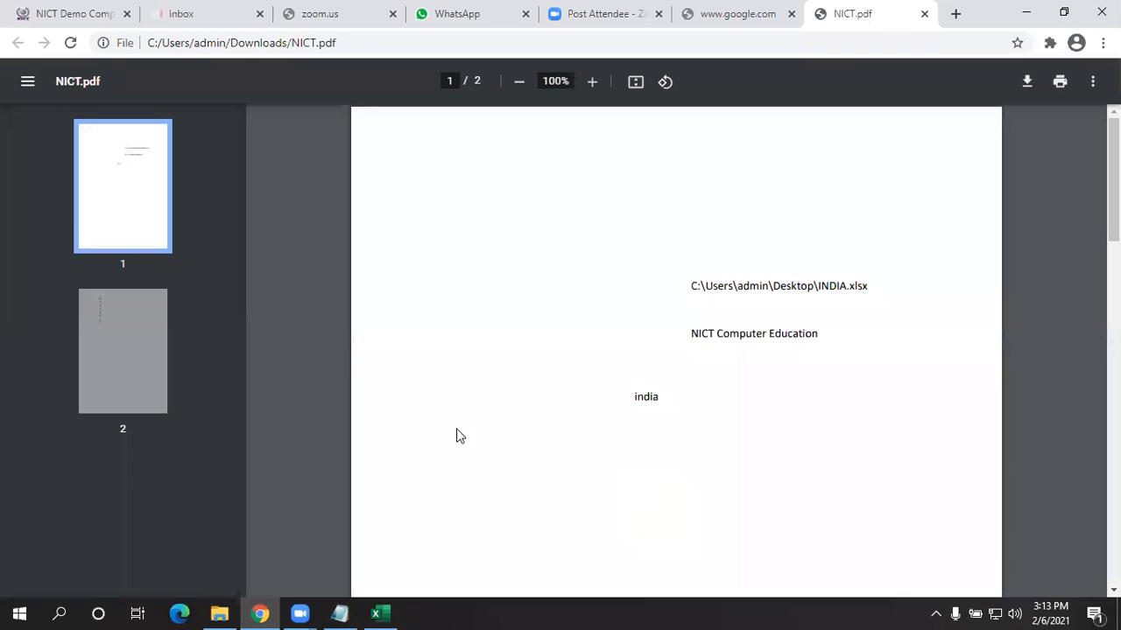
- View page 2 of NICT.pdf and highlight the Downloads folder and file name in the path
{"action": "left_click", "coordinate": [131, 320]}
{"action": "left_click", "coordinate": [102, 226]}
{"action": "left_click", "coordinate": [92, 315]}
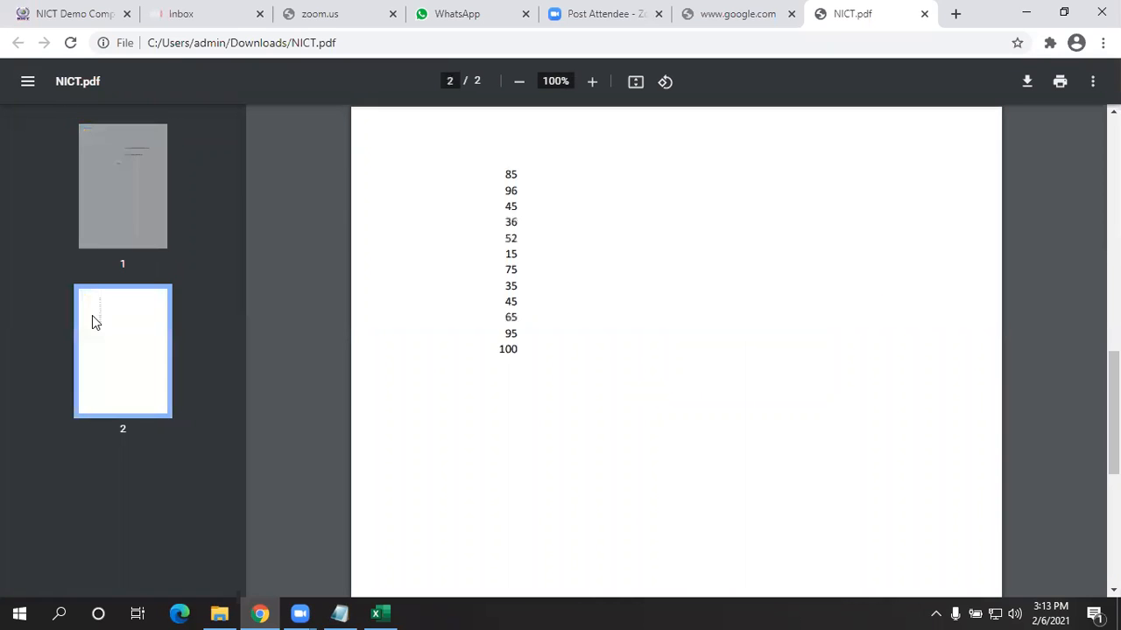
{"action": "double_click", "coordinate": [237, 43]}
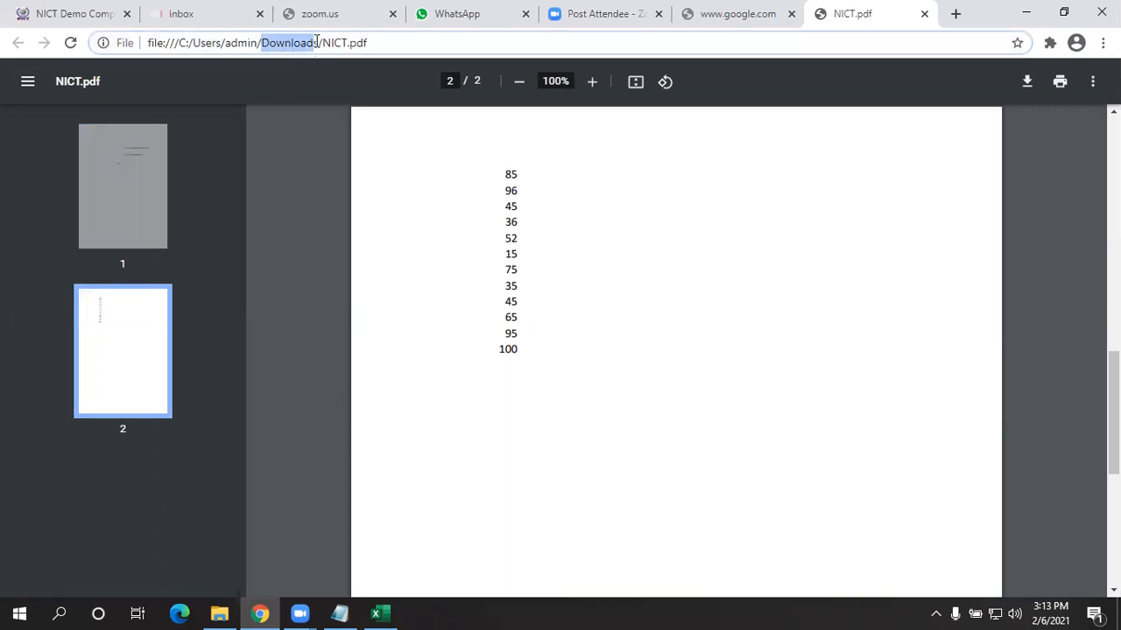
{"action": "left_click_drag", "start_coordinate": [323, 43], "coordinate": [402, 42]}
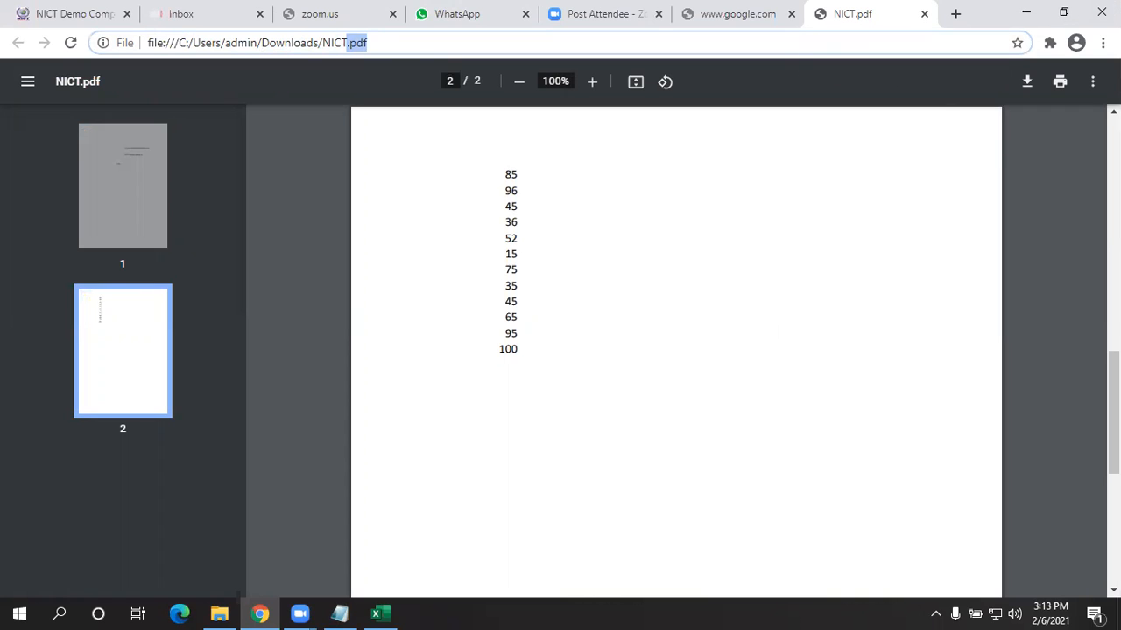
- On Excel's Print page, change the printer from Canon LBP2900 to Fax, then return to the sheet
{"action": "left_click", "coordinate": [1029, 7]}
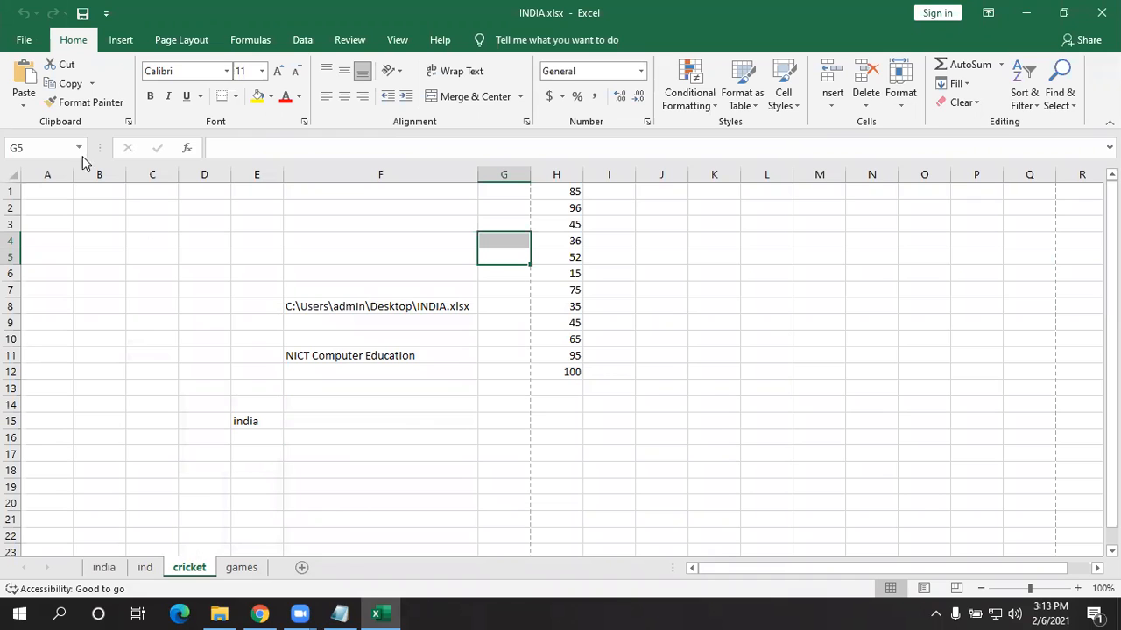
{"action": "left_click", "coordinate": [21, 40]}
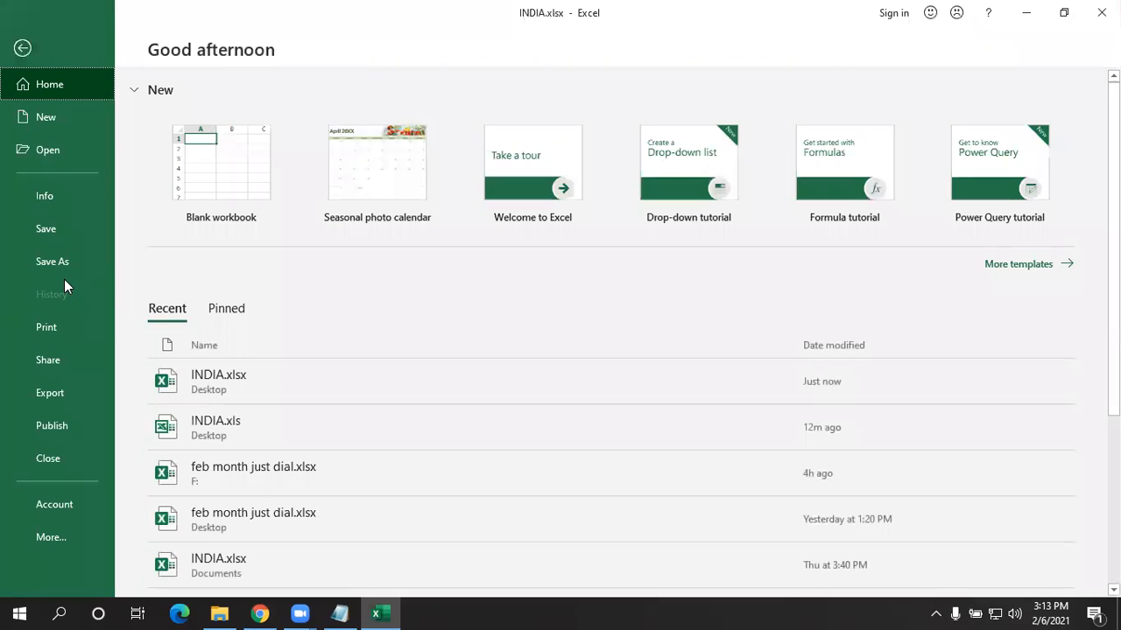
{"action": "left_click", "coordinate": [53, 324]}
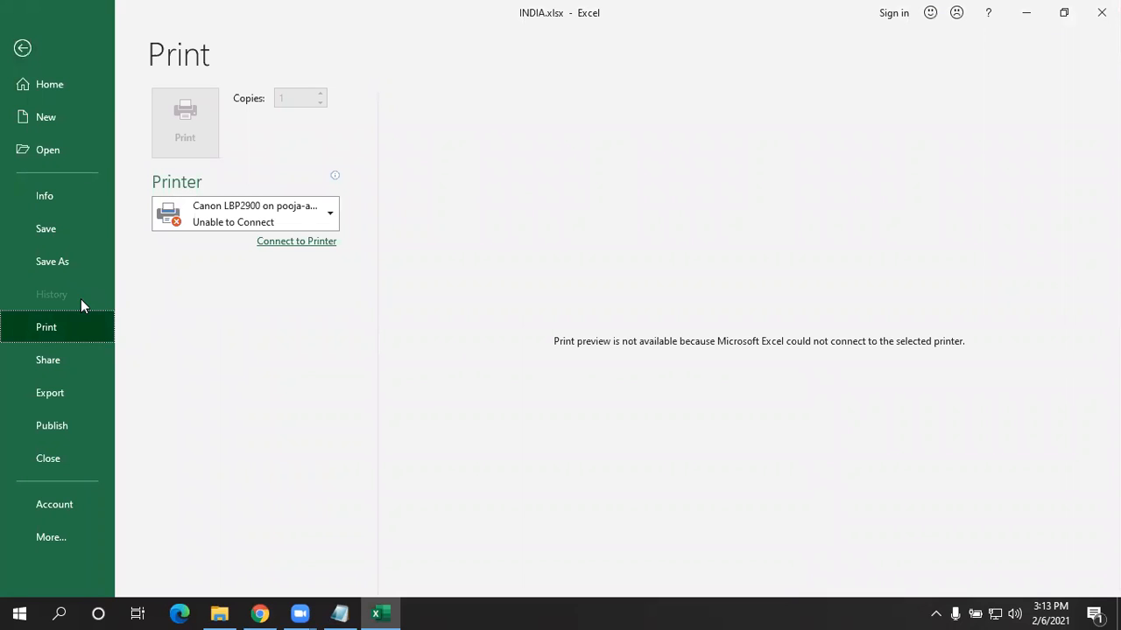
{"action": "left_click", "coordinate": [233, 223]}
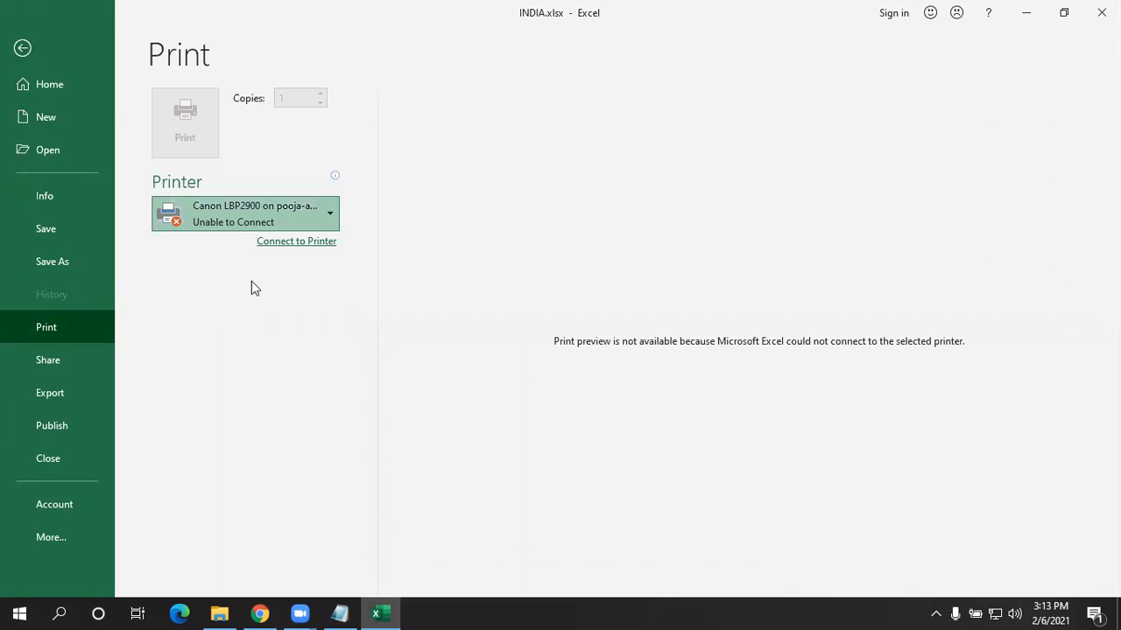
{"action": "left_click", "coordinate": [255, 280]}
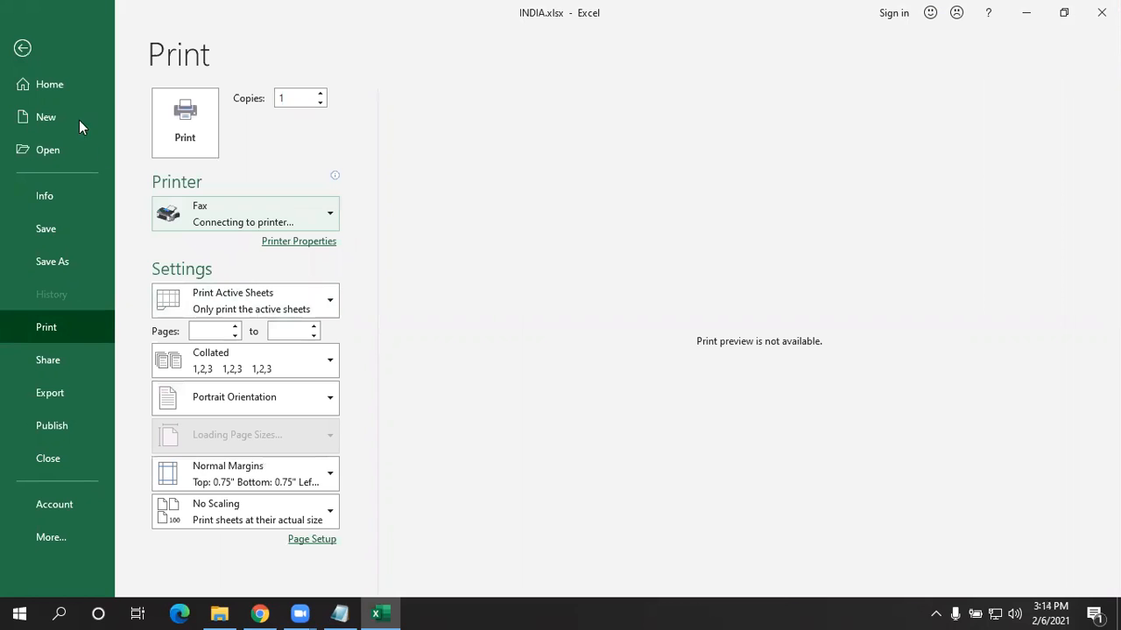
{"action": "left_click", "coordinate": [24, 49]}
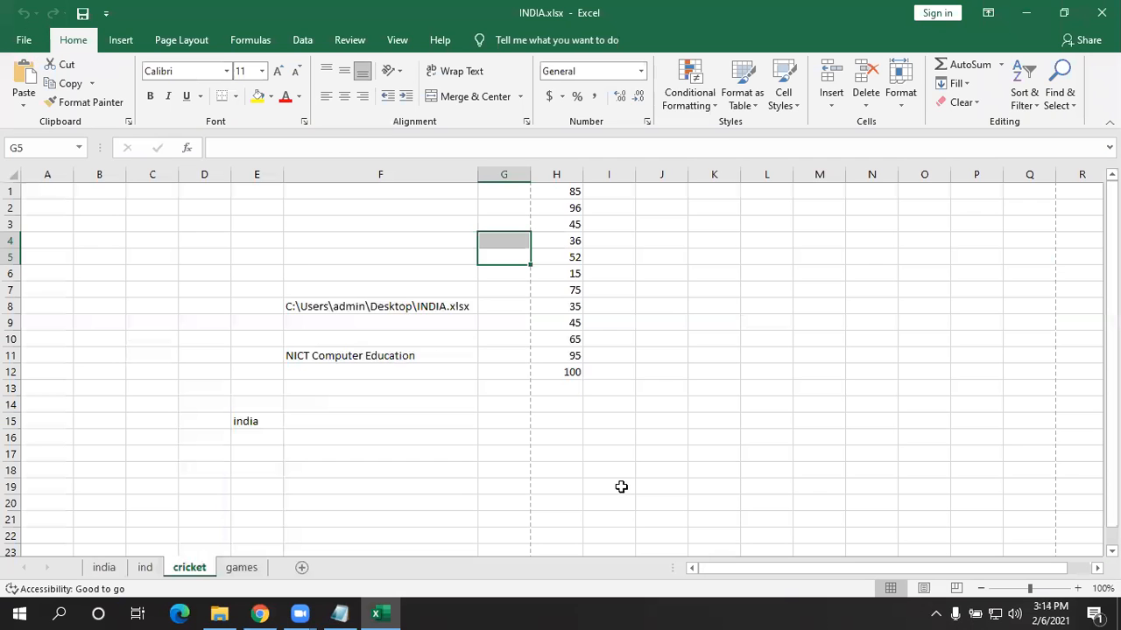
- Clear range A1:L19 and make all column widths equal across the sheet
{"action": "left_click_drag", "start_coordinate": [762, 487], "coordinate": [35, 188]}
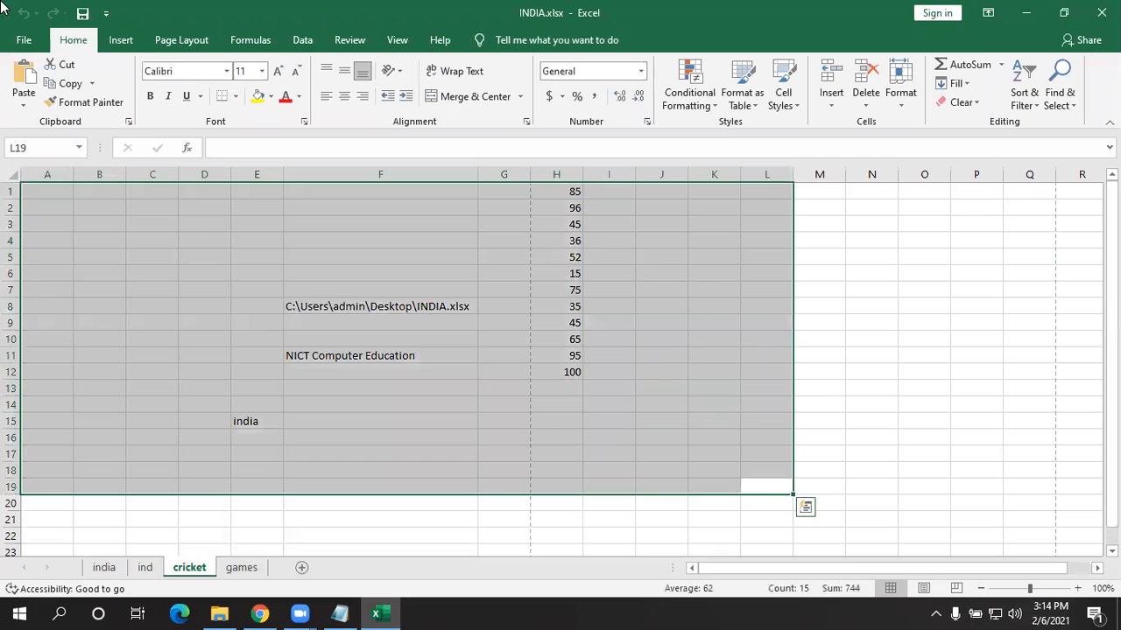
{"action": "key", "text": "Delete"}
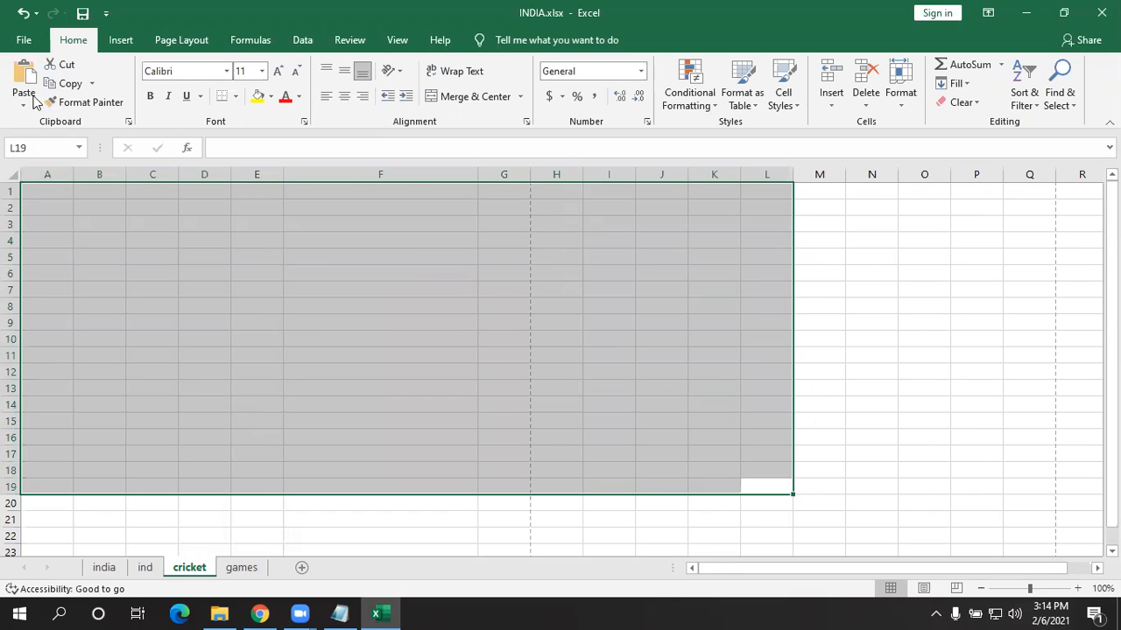
{"action": "left_click", "coordinate": [11, 178]}
{"action": "left_click_drag", "start_coordinate": [74, 175], "coordinate": [81, 174]}
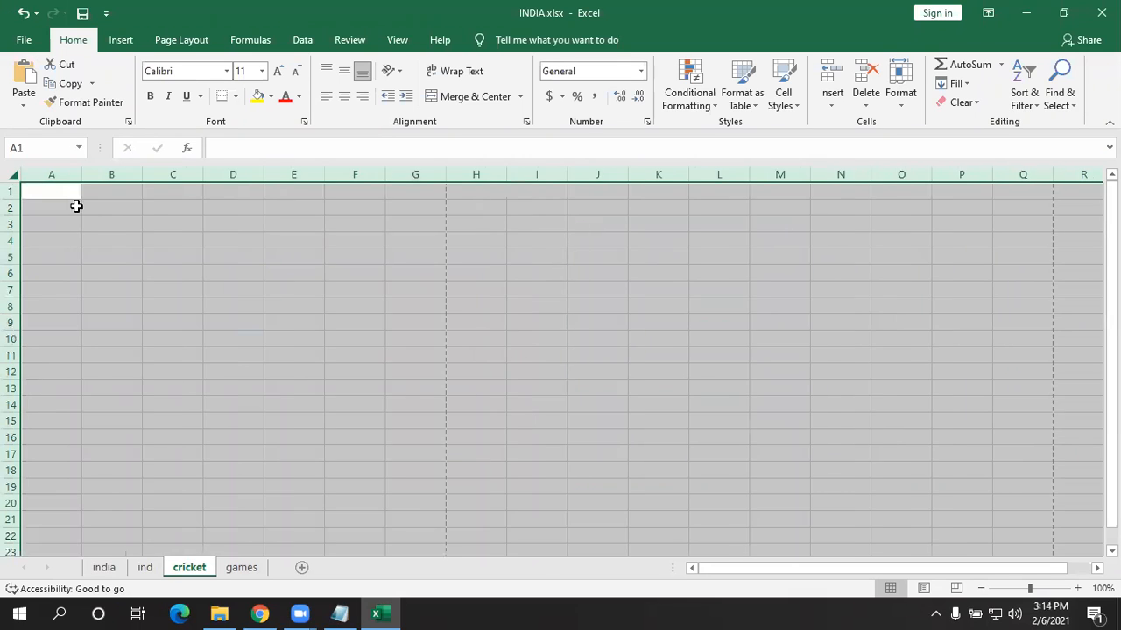
{"action": "left_click", "coordinate": [77, 220]}
- On the india sheet, delete cells E12:E15, shifting cells left
{"action": "left_click", "coordinate": [120, 569]}
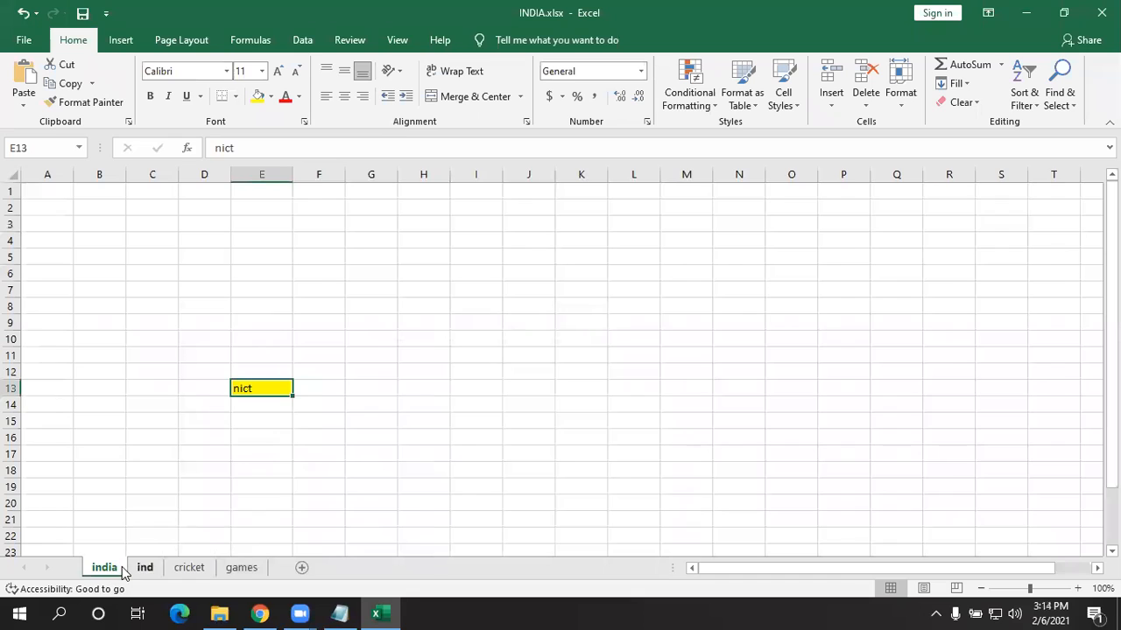
{"action": "left_click", "coordinate": [128, 569]}
{"action": "left_click", "coordinate": [105, 569]}
{"action": "left_click_drag", "start_coordinate": [260, 371], "coordinate": [263, 422]}
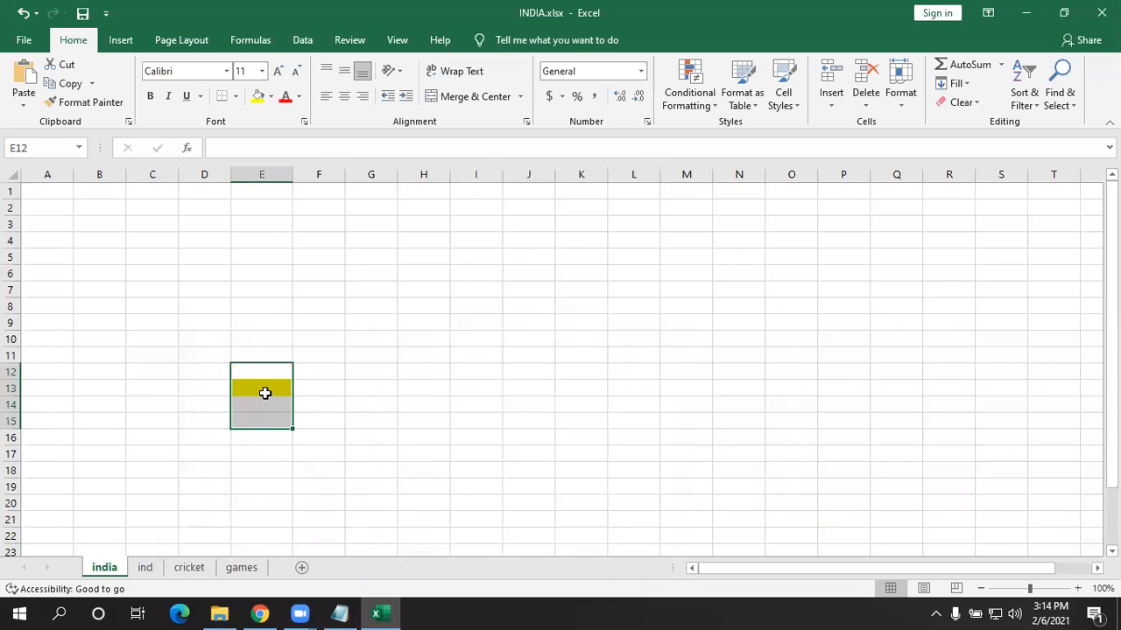
{"action": "right_click", "coordinate": [266, 384]}
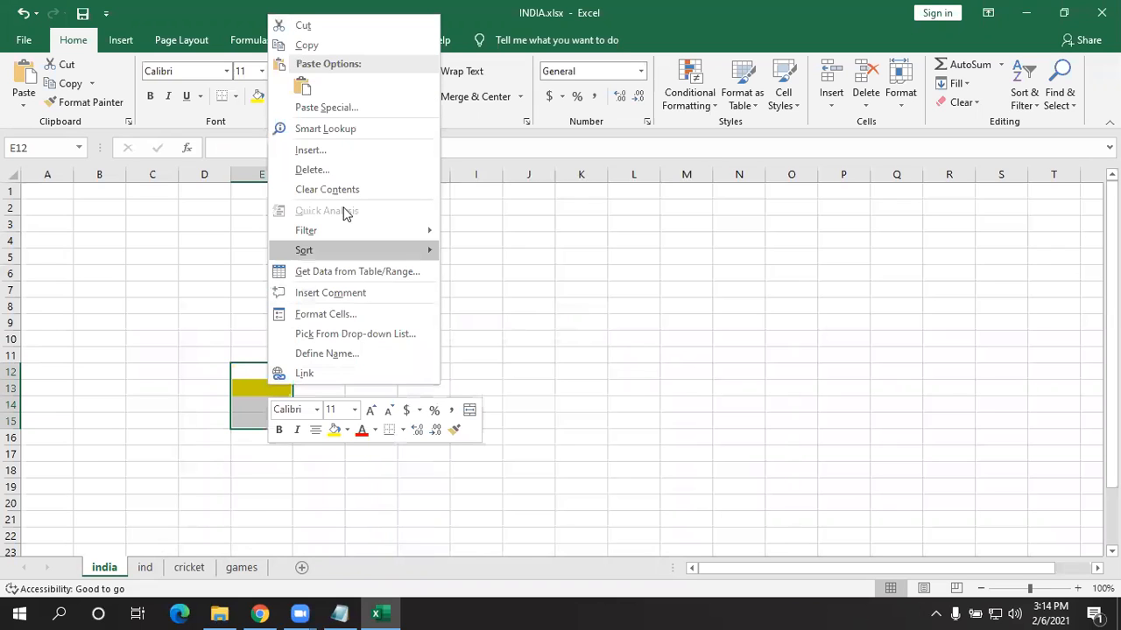
{"action": "left_click", "coordinate": [350, 169]}
{"action": "left_click", "coordinate": [317, 205]}
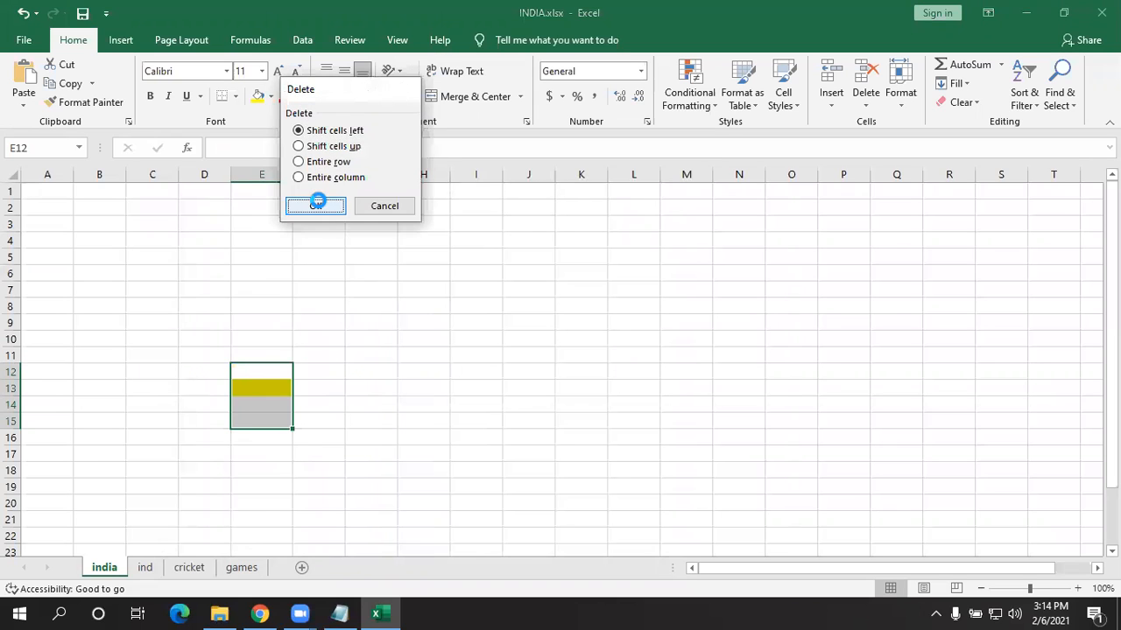
- Look over the ind and cricket sheets, then enter 1 in A1 and 2 in A2 on india
{"action": "left_click", "coordinate": [144, 567]}
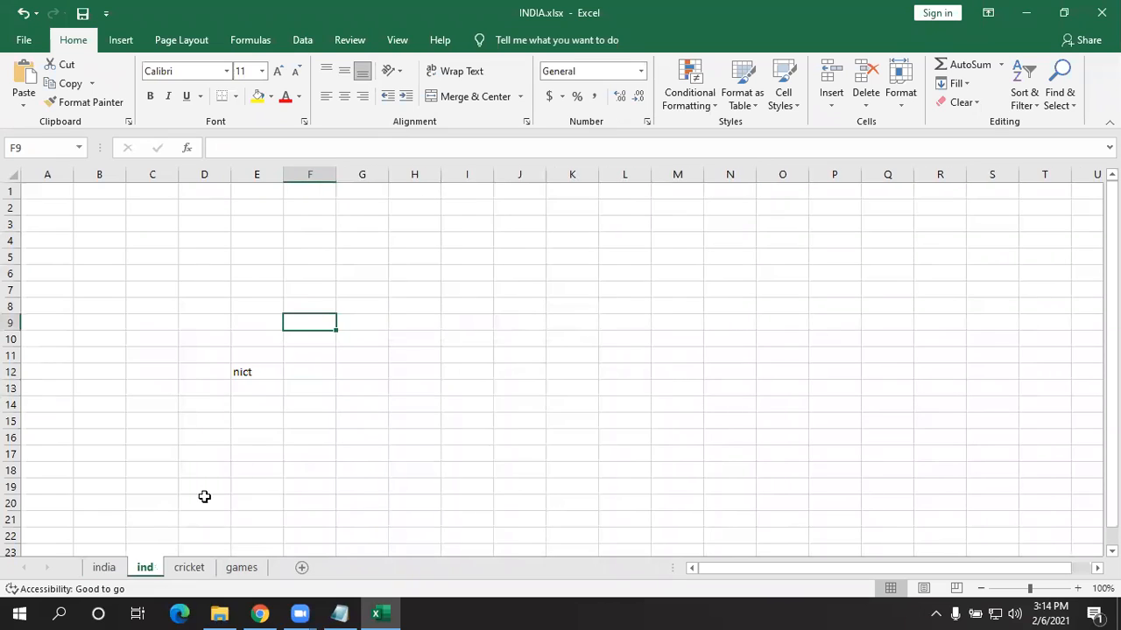
{"action": "left_click", "coordinate": [239, 367]}
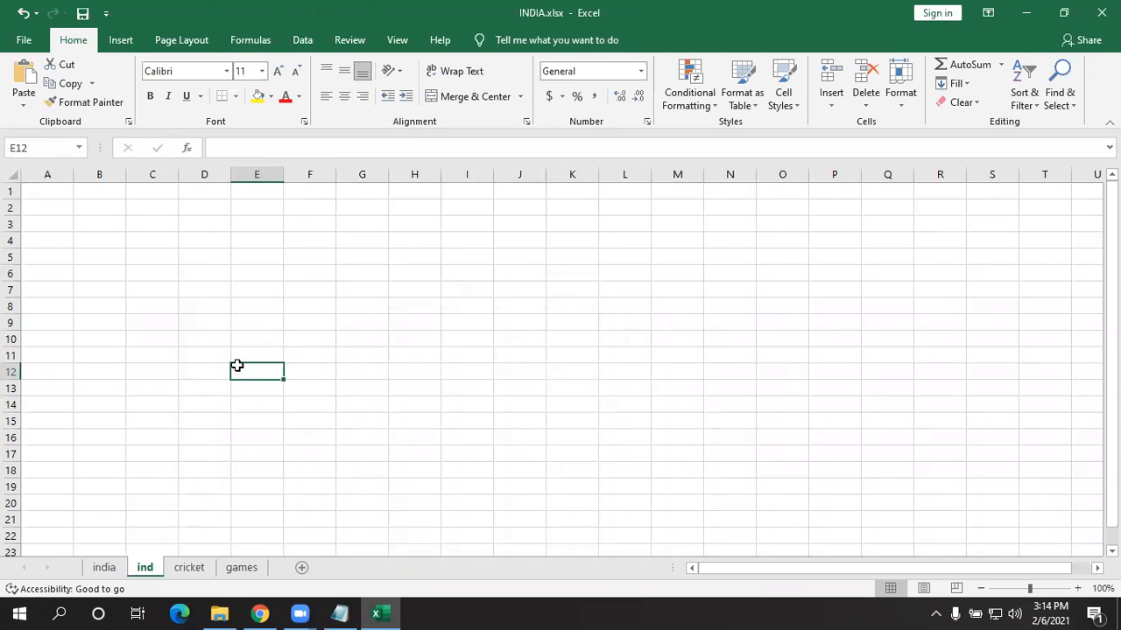
{"action": "key", "text": "ctrl+Page_Down"}
{"action": "key", "text": "ctrl+Page_Down"}
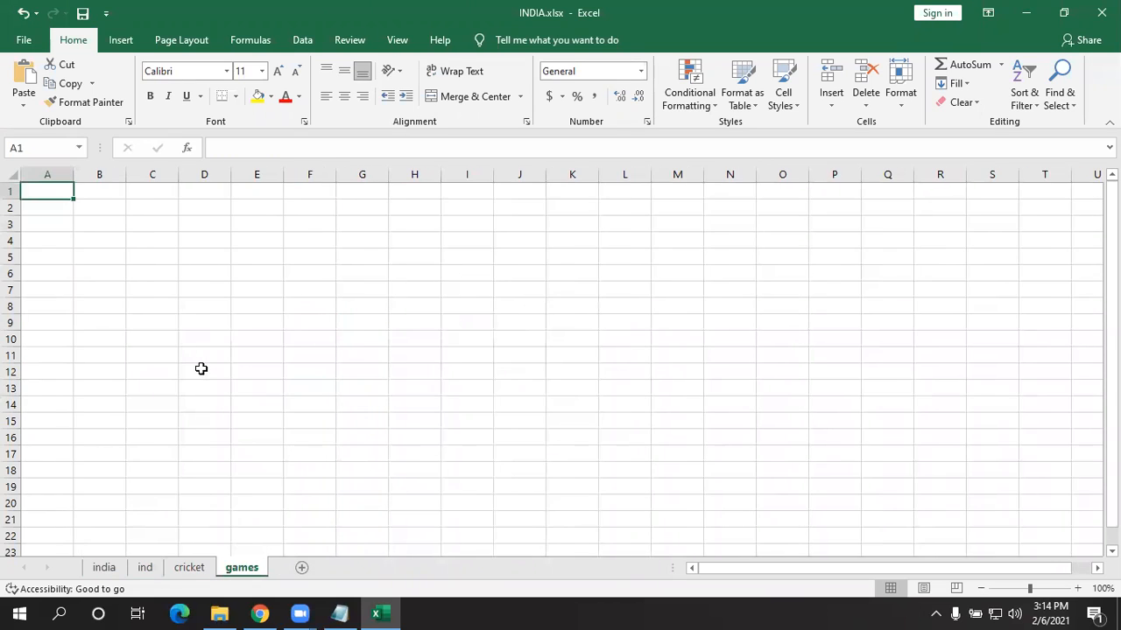
{"action": "left_click", "coordinate": [102, 567]}
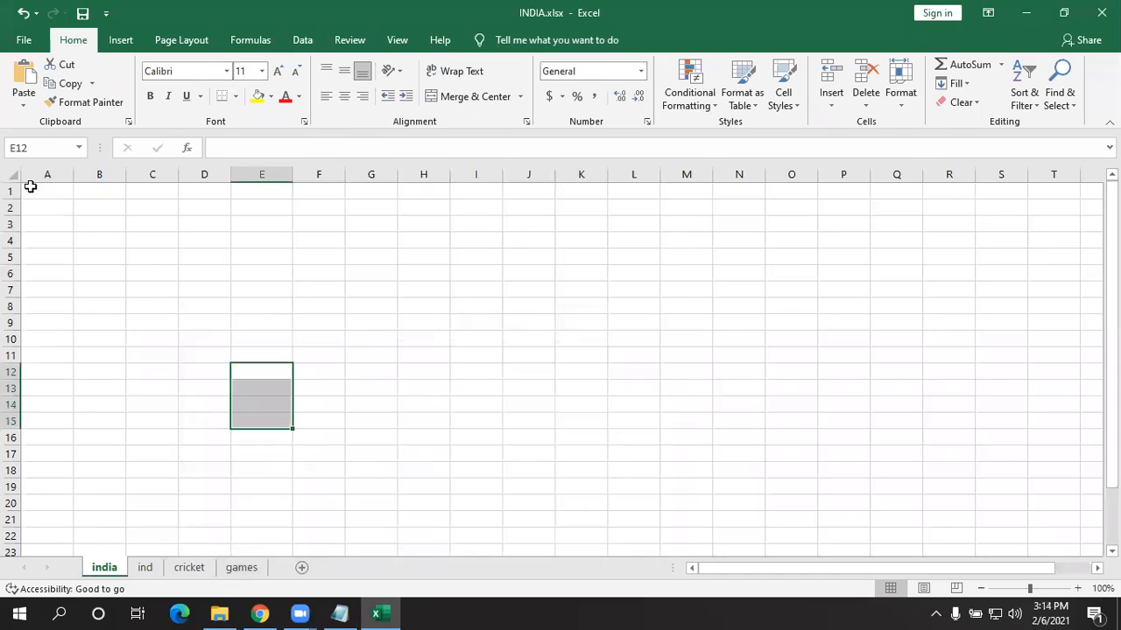
{"action": "left_click", "coordinate": [44, 205]}
{"action": "left_click", "coordinate": [47, 193]}
{"action": "type", "text": "1"}
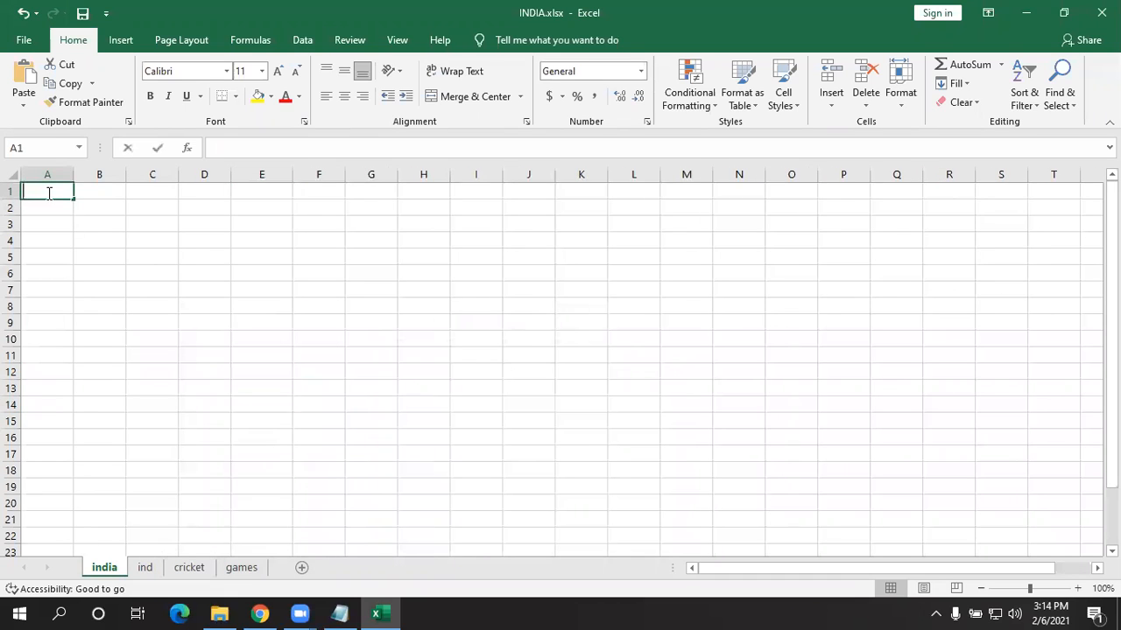
{"action": "key", "text": "Return"}
{"action": "type", "text": "2"}
{"action": "key", "text": "Return"}
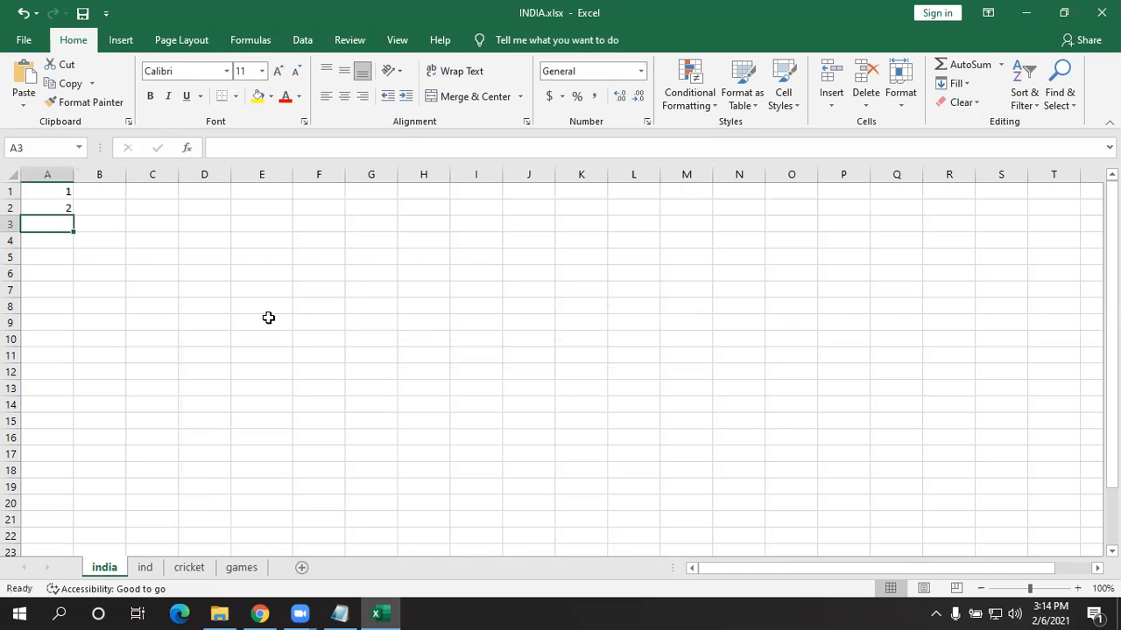
- Open excel cursors.docx from Documents and snap Word to the right half of the screen
{"action": "left_click", "coordinate": [219, 613]}
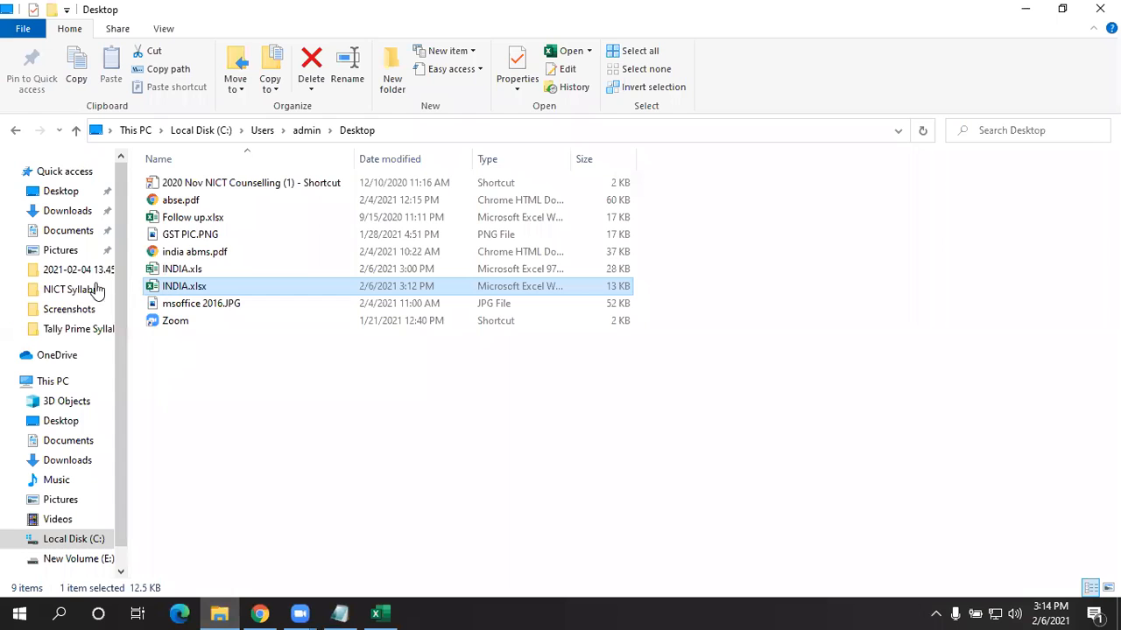
{"action": "left_click", "coordinate": [79, 231]}
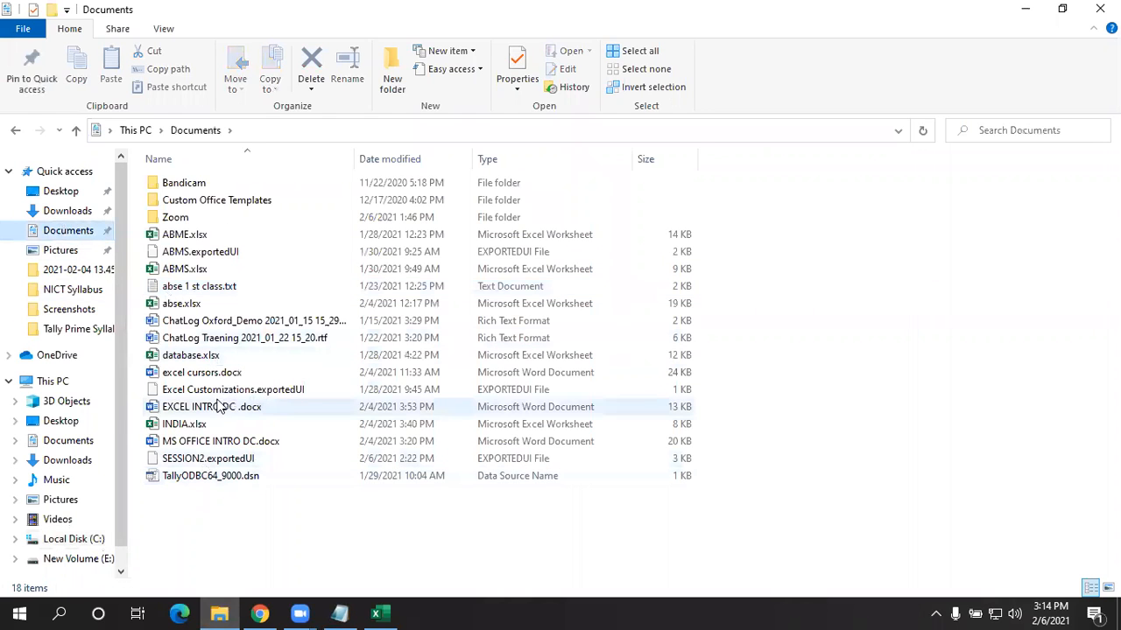
{"action": "left_click", "coordinate": [200, 374]}
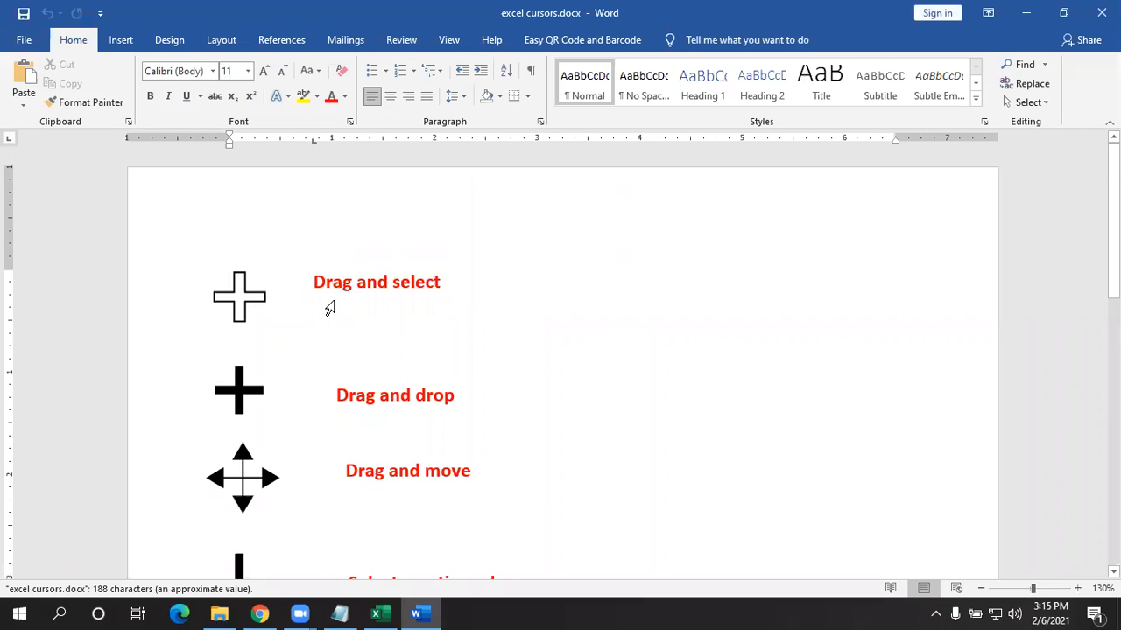
{"action": "left_click_drag", "start_coordinate": [326, 281], "coordinate": [445, 292]}
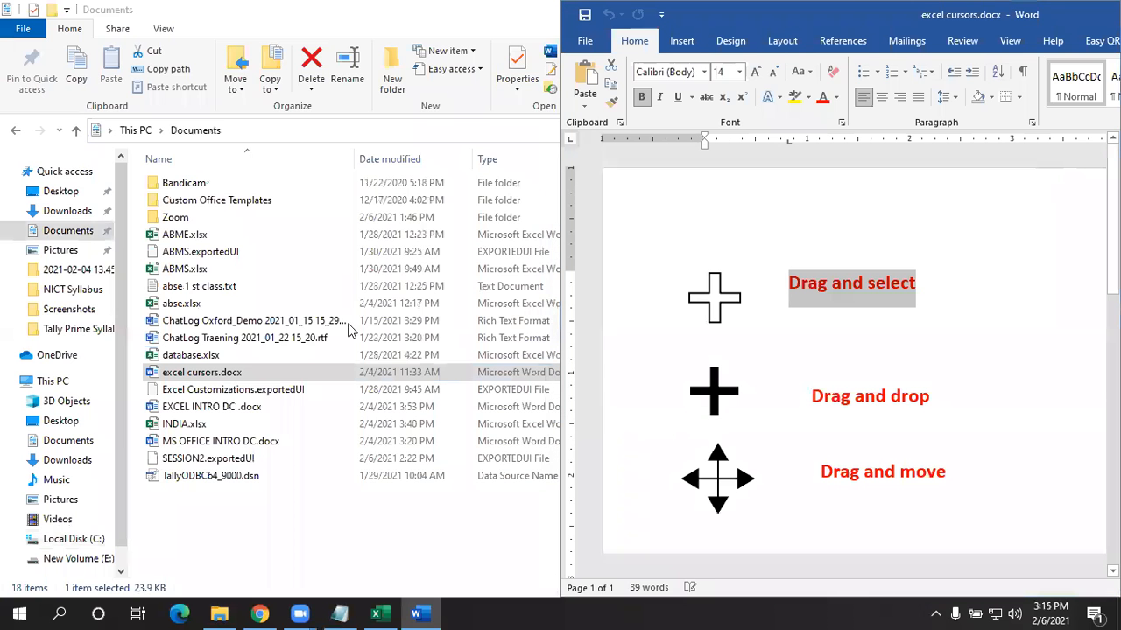
- Snap Excel to the left half and fill-drag A1:A2 down so A1:A20 counts 1 to 20
{"action": "left_click", "coordinate": [341, 271]}
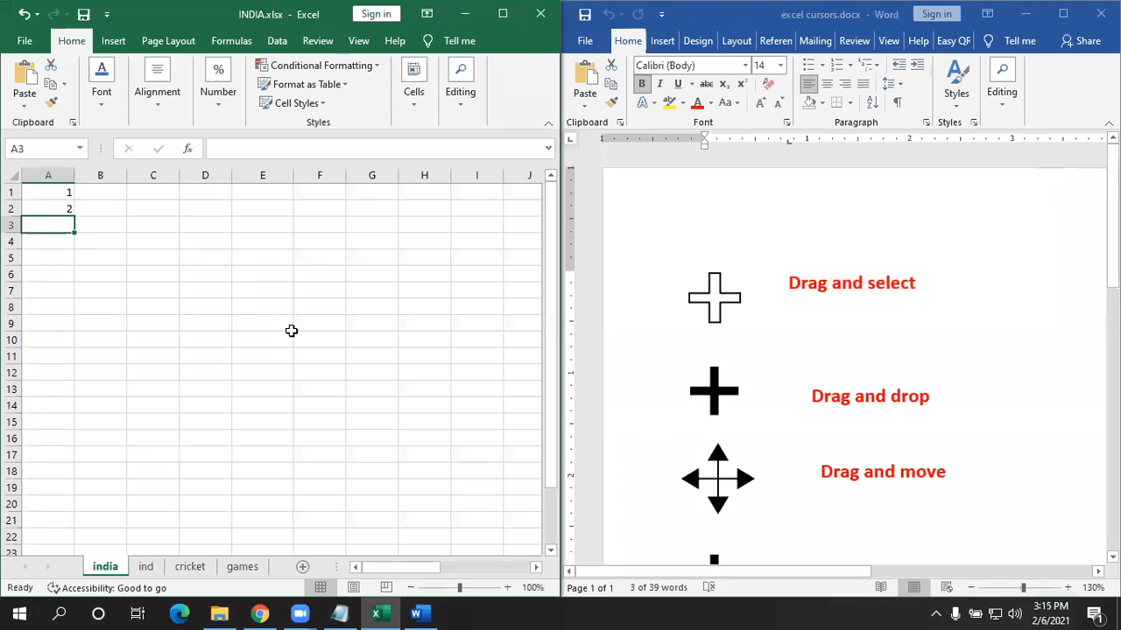
{"action": "left_click", "coordinate": [237, 307]}
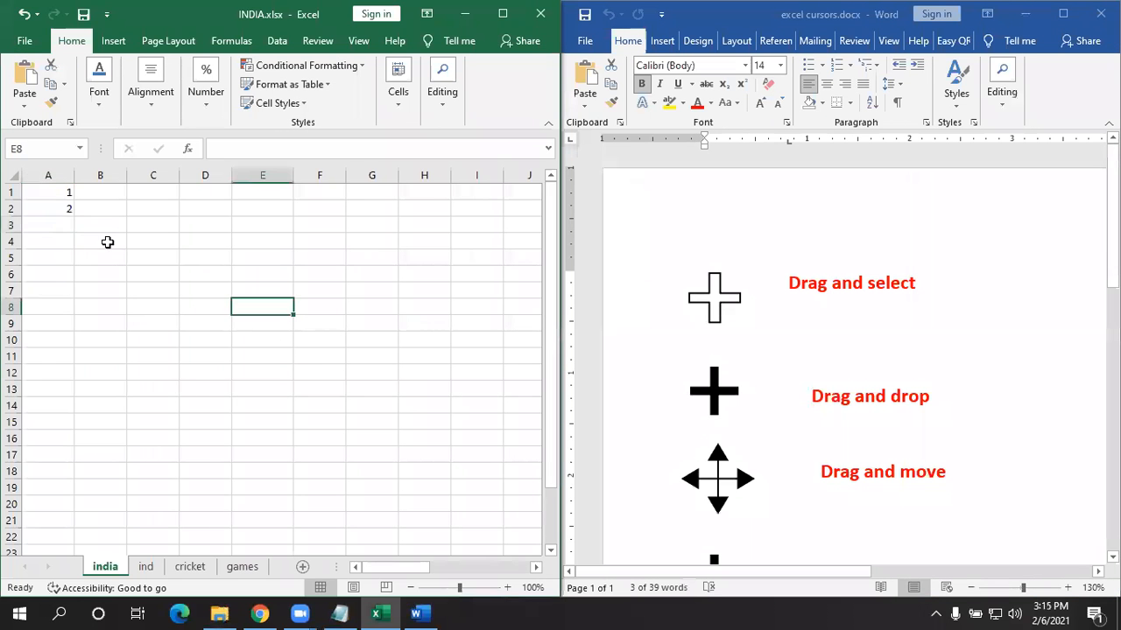
{"action": "mouse_move", "coordinate": [55, 194]}
{"action": "left_mouse_down"}
{"action": "mouse_move", "coordinate": [73, 213]}
{"action": "mouse_move", "coordinate": [75, 310]}
{"action": "mouse_move", "coordinate": [59, 200]}
{"action": "left_mouse_up"}
{"action": "left_click_drag", "start_coordinate": [53, 188], "coordinate": [230, 324]}
{"action": "left_click_drag", "start_coordinate": [143, 208], "coordinate": [226, 341]}
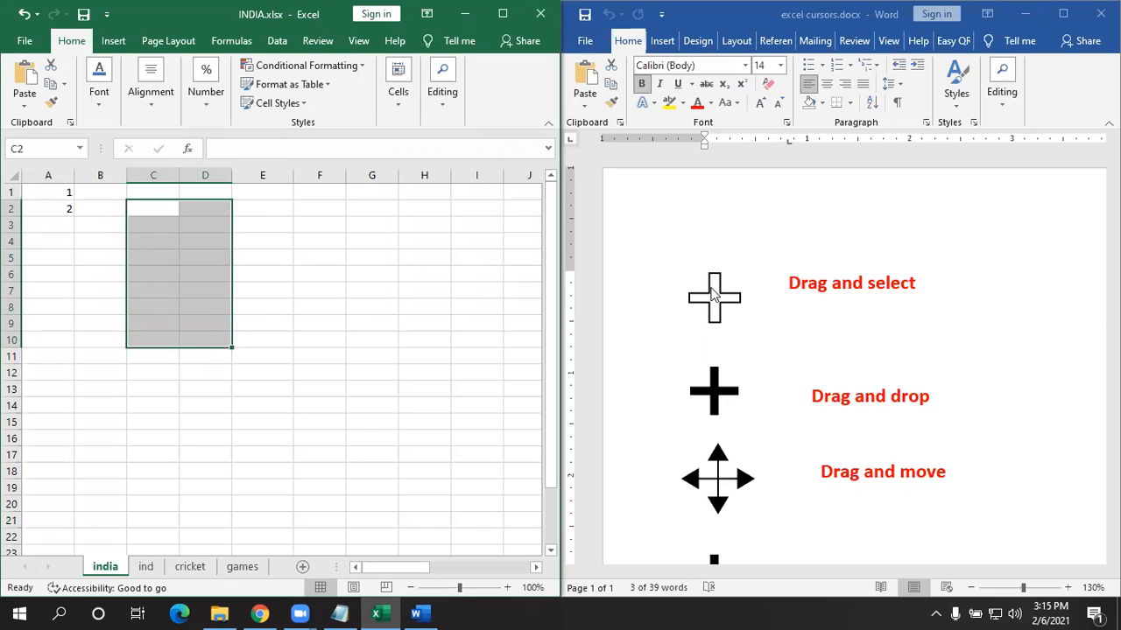
{"action": "left_click_drag", "start_coordinate": [53, 190], "coordinate": [54, 209]}
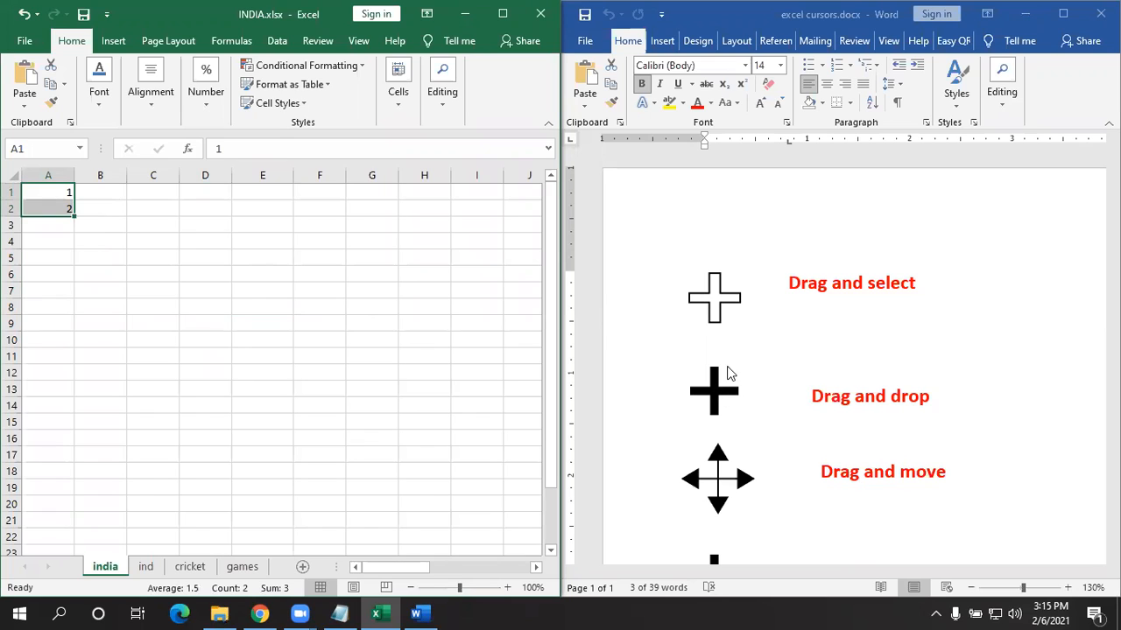
{"action": "left_click_drag", "start_coordinate": [55, 192], "coordinate": [55, 205]}
{"action": "left_click_drag", "start_coordinate": [74, 214], "coordinate": [72, 515]}
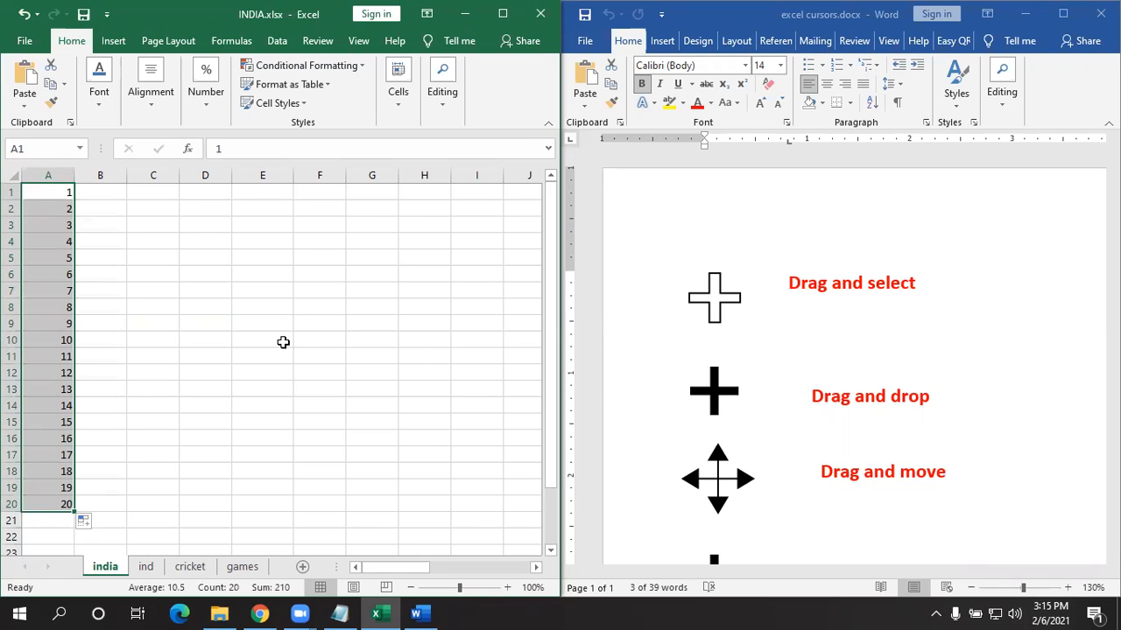
- Enter 1 and 2 in B1:B2 and fill the series down to B20
{"action": "left_click", "coordinate": [117, 192]}
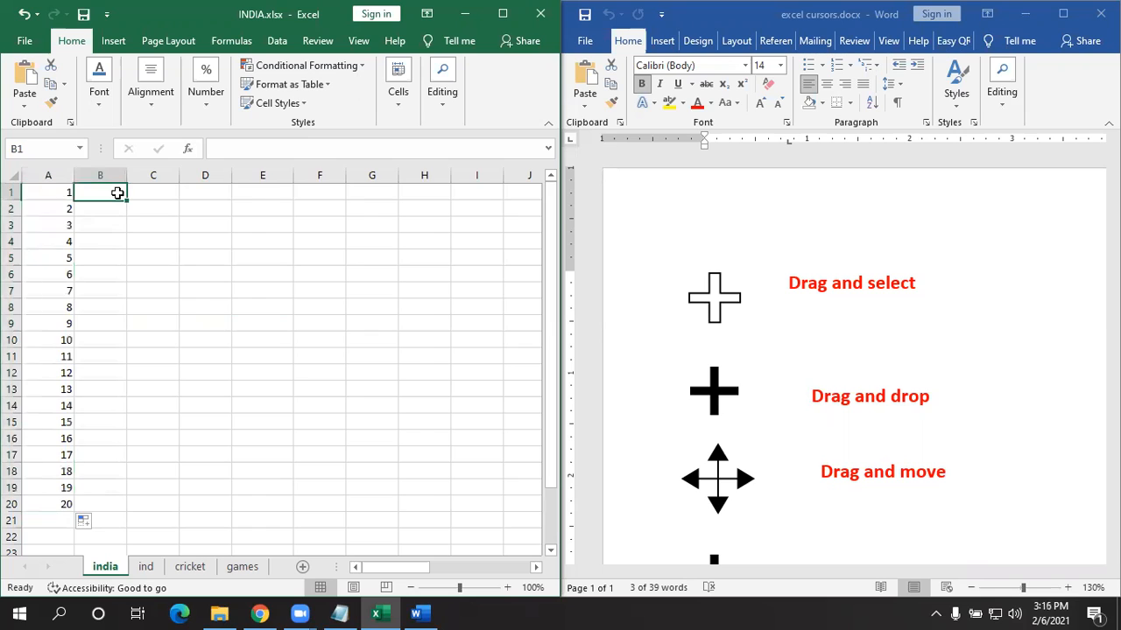
{"action": "type", "text": "1"}
{"action": "key", "text": "Return"}
{"action": "type", "text": "2"}
{"action": "key", "text": "Return"}
{"action": "left_click_drag", "start_coordinate": [105, 192], "coordinate": [115, 512]}
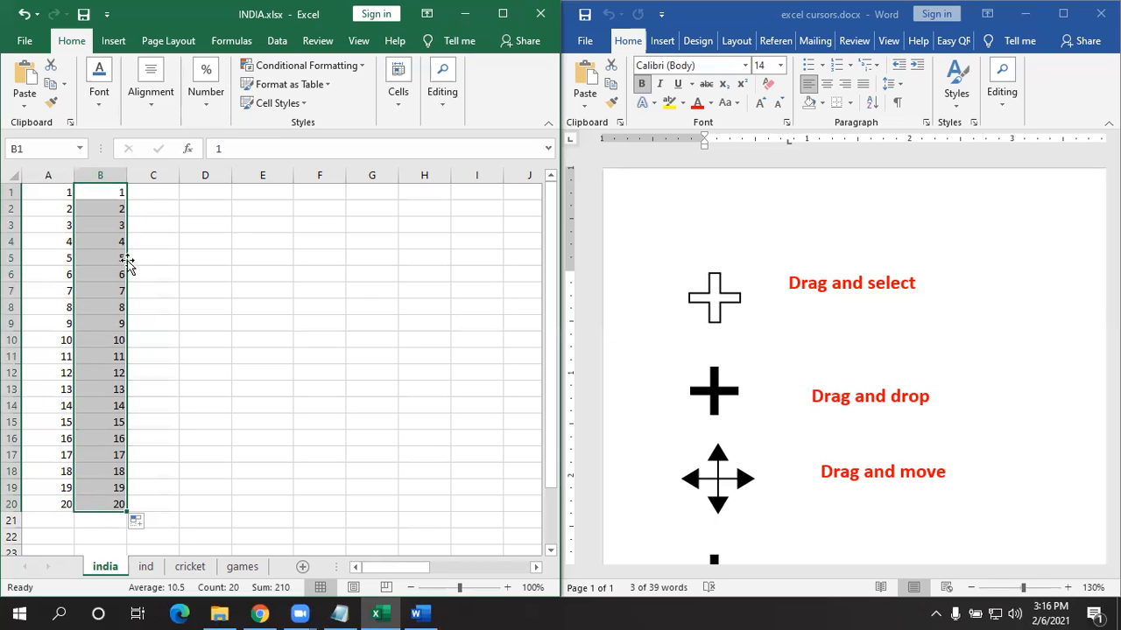
- Drag the 1–20 block across the sheet, finally dropping it into C11:C30
{"action": "left_click_drag", "start_coordinate": [129, 329], "coordinate": [315, 352]}
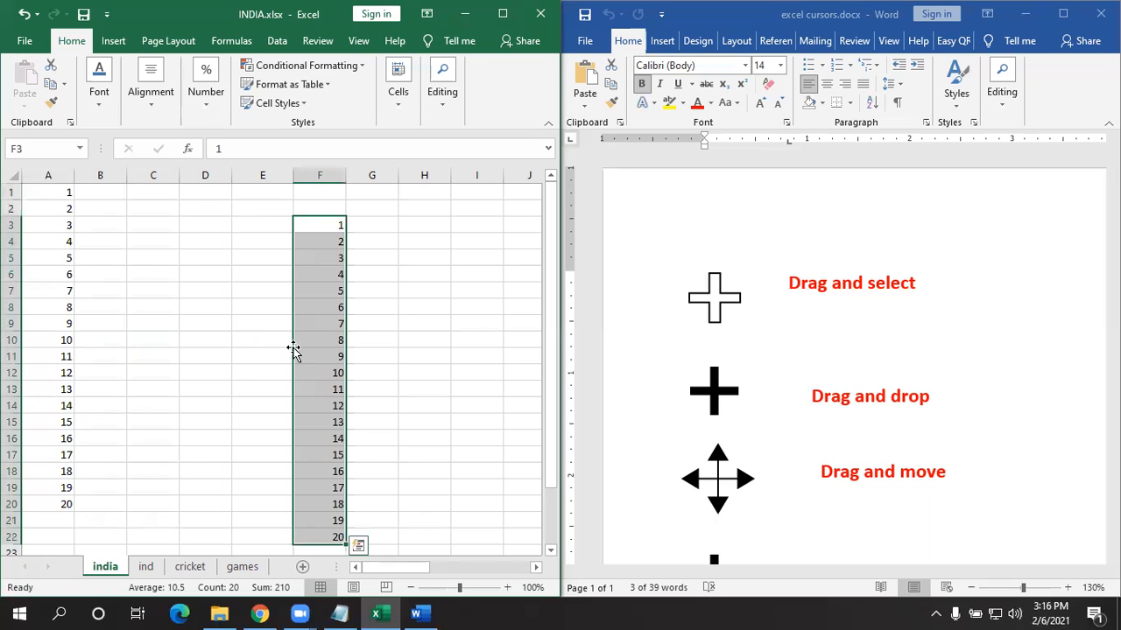
{"action": "left_click_drag", "start_coordinate": [225, 454], "coordinate": [417, 326]}
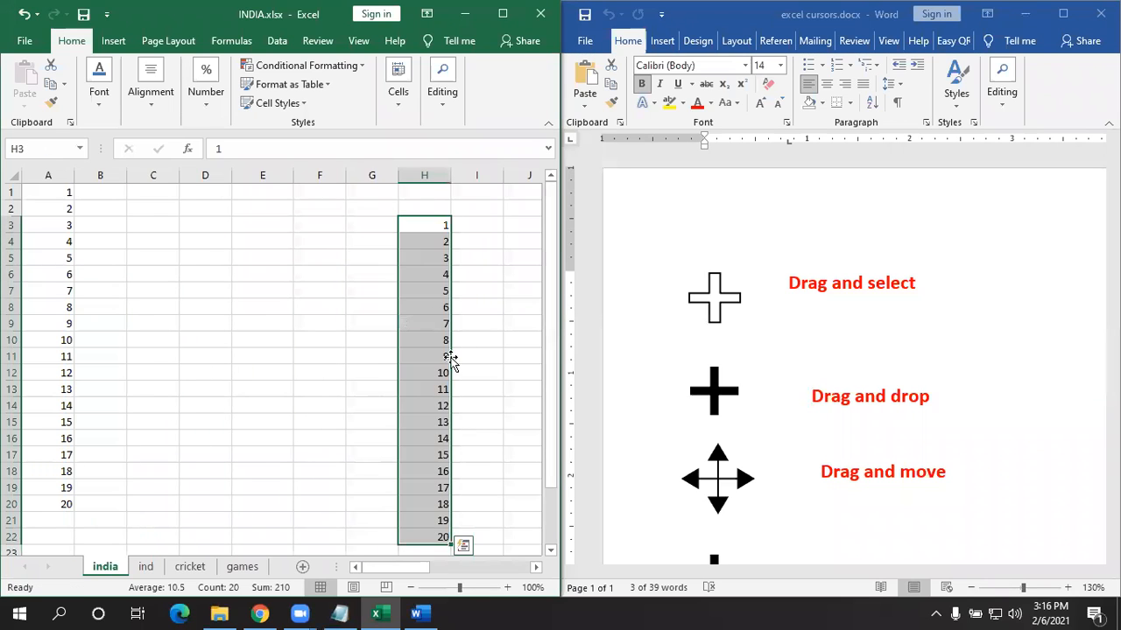
{"action": "scroll", "coordinate": [448, 360], "scroll_direction": "down", "scroll_amount": 3}
{"action": "left_click_drag", "start_coordinate": [405, 401], "coordinate": [178, 520]}
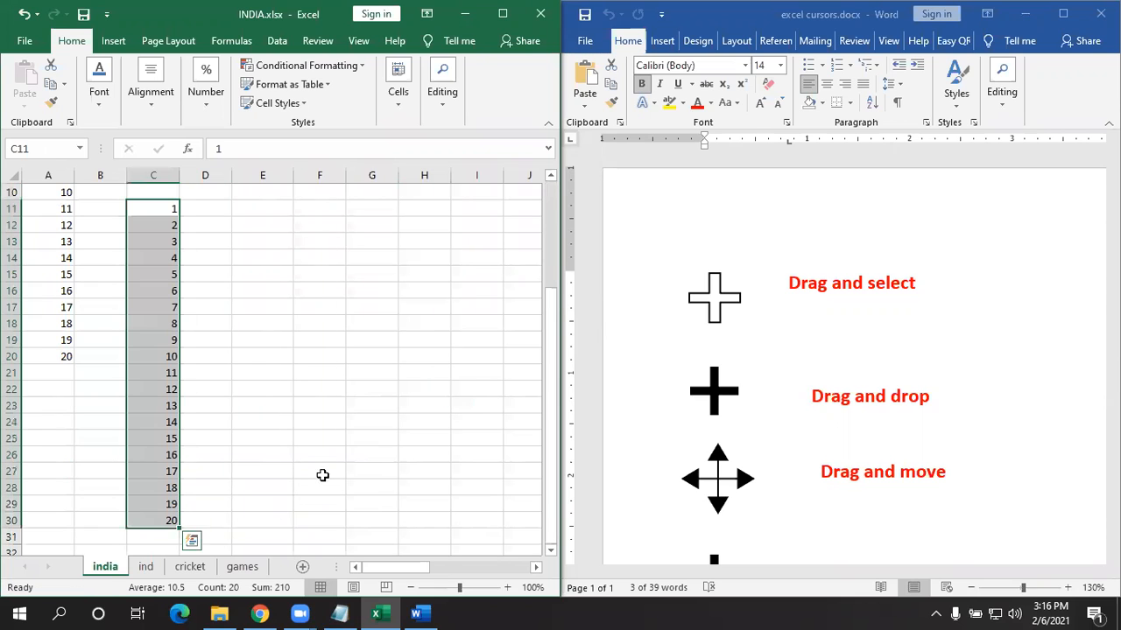
{"action": "scroll", "coordinate": [362, 429], "scroll_direction": "down", "scroll_amount": 1}
{"action": "scroll", "coordinate": [363, 430], "scroll_direction": "up", "scroll_amount": 3}
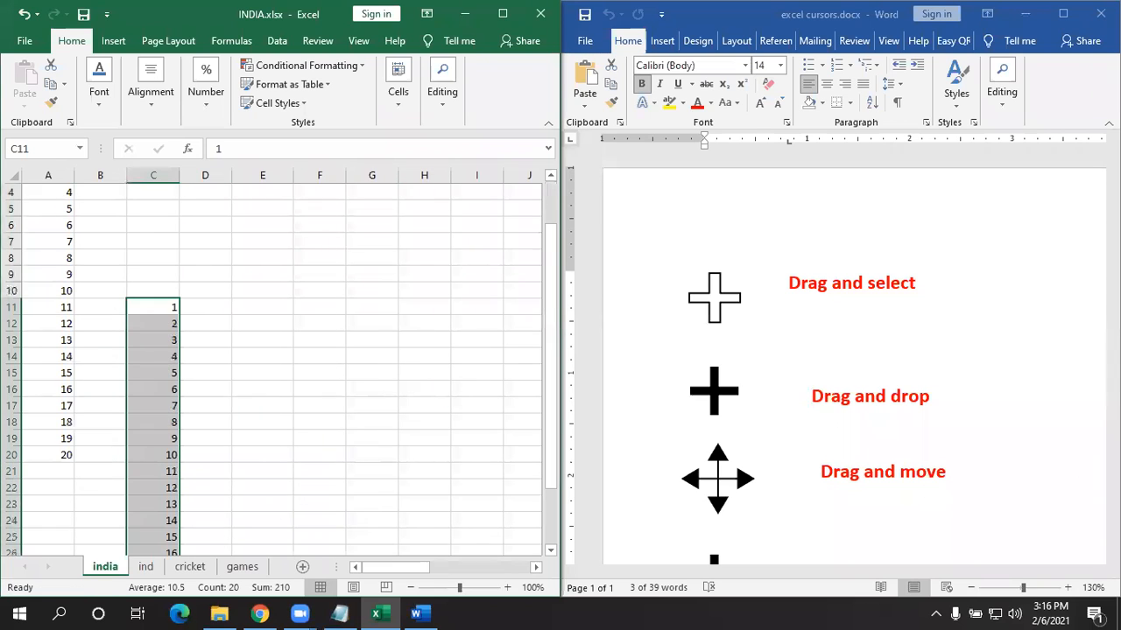
{"action": "left_click", "coordinate": [1030, 323]}
- Select the column C and row 9 headers, then widen column C and make row 9 taller
{"action": "scroll", "coordinate": [995, 335], "scroll_direction": "down", "scroll_amount": 5}
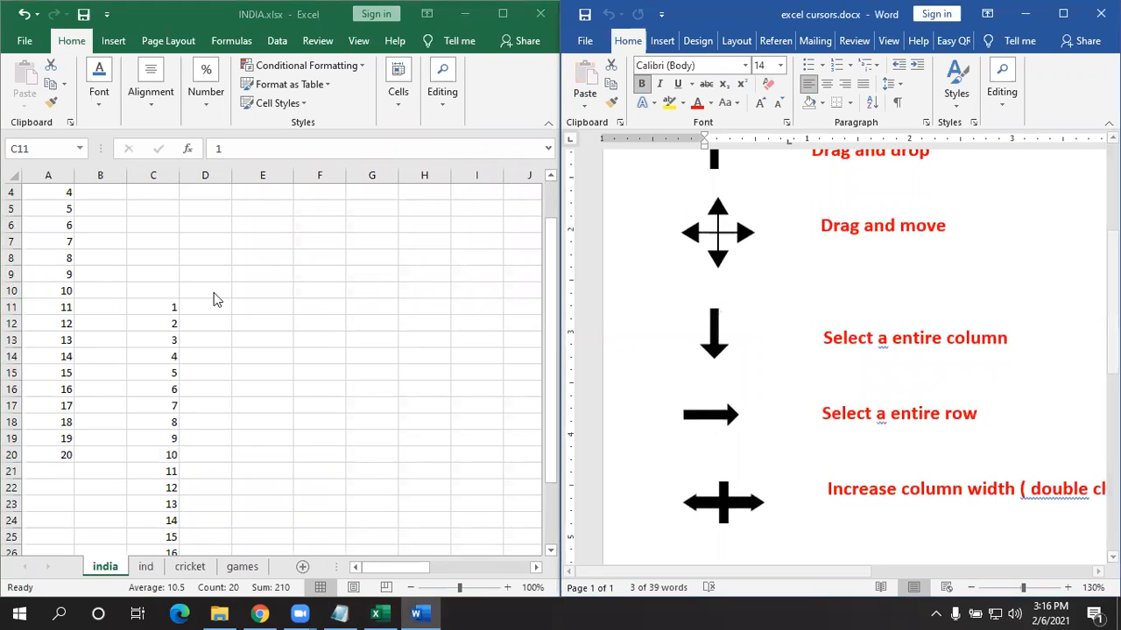
{"action": "left_click", "coordinate": [296, 293]}
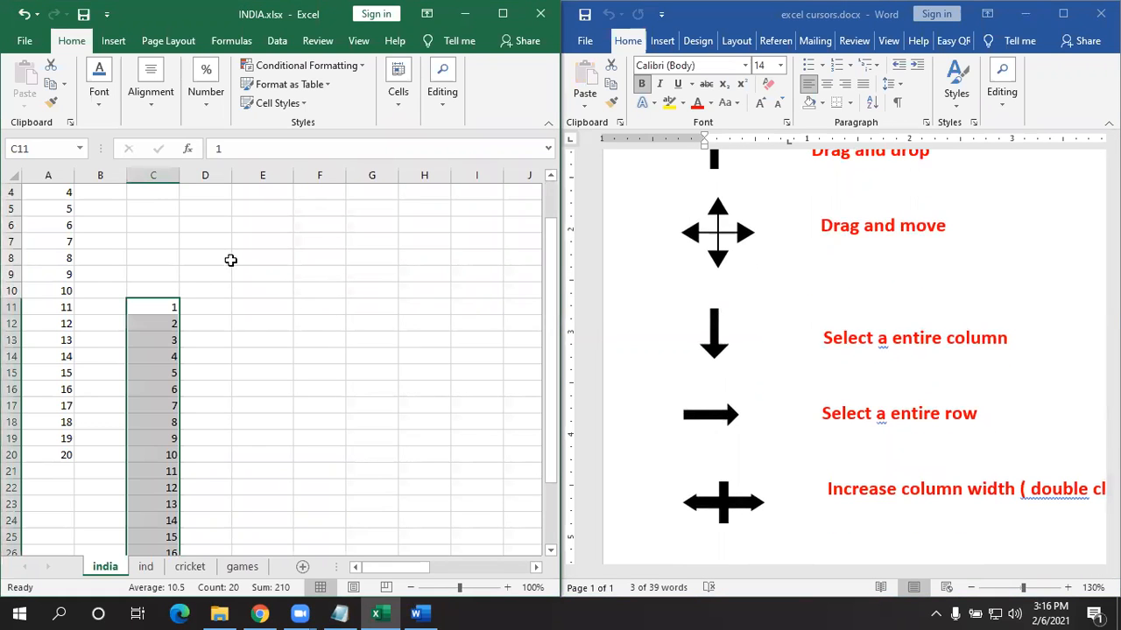
{"action": "left_click", "coordinate": [151, 241]}
{"action": "left_click", "coordinate": [150, 166]}
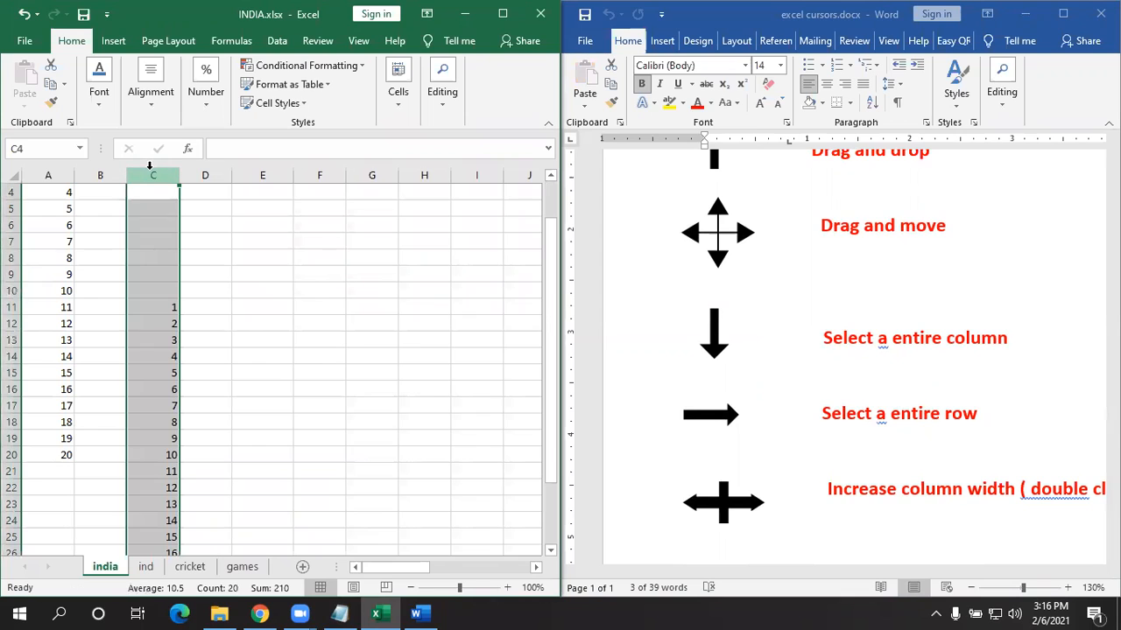
{"action": "left_click", "coordinate": [11, 274]}
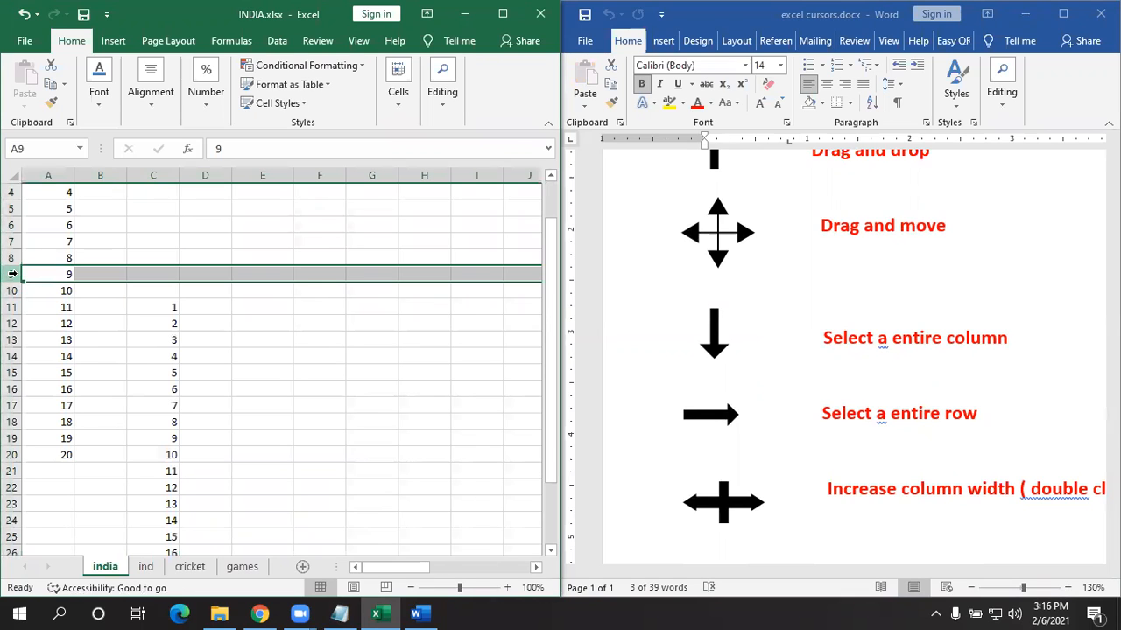
{"action": "left_click", "coordinate": [153, 174]}
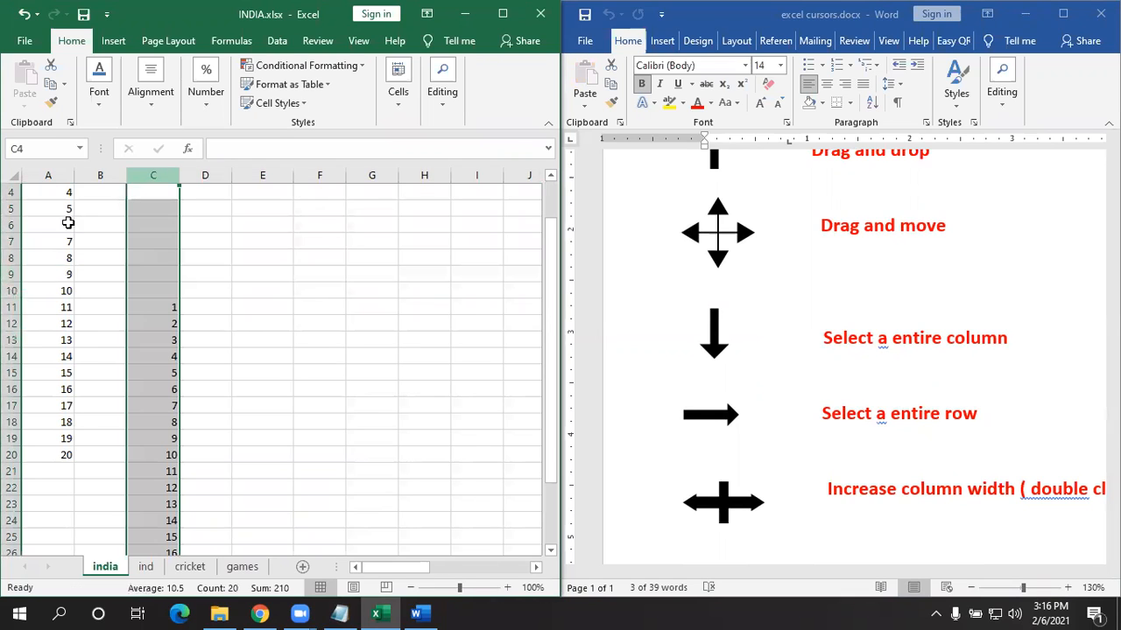
{"action": "left_click", "coordinate": [12, 258]}
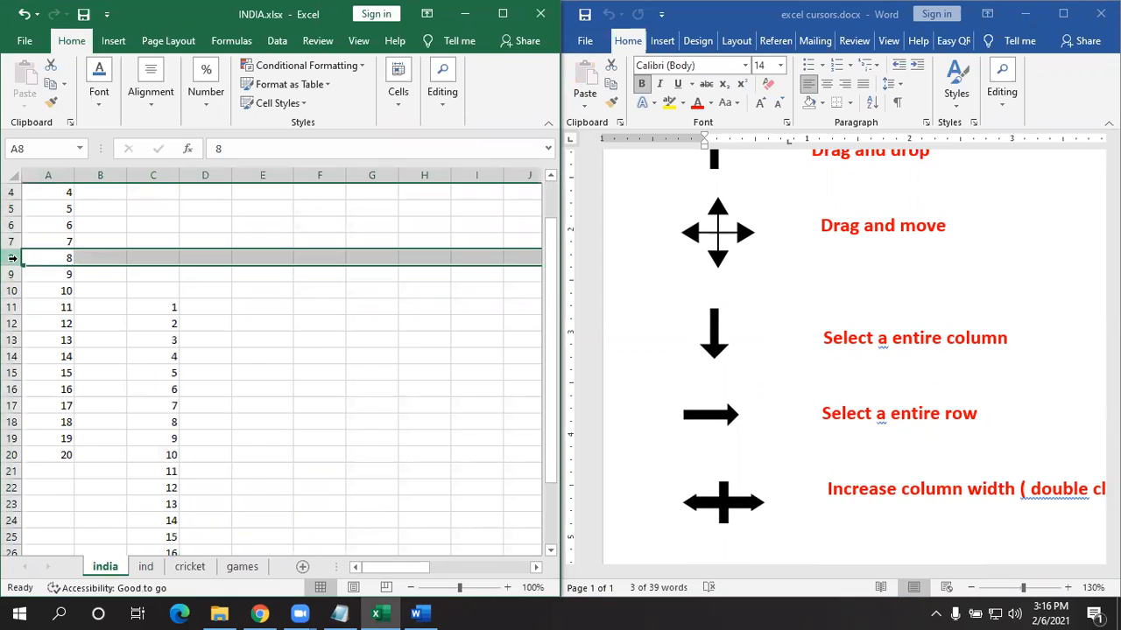
{"action": "left_click", "coordinate": [140, 274]}
{"action": "left_click_drag", "start_coordinate": [178, 175], "coordinate": [250, 192]}
{"action": "left_click_drag", "start_coordinate": [12, 281], "coordinate": [8, 345]}
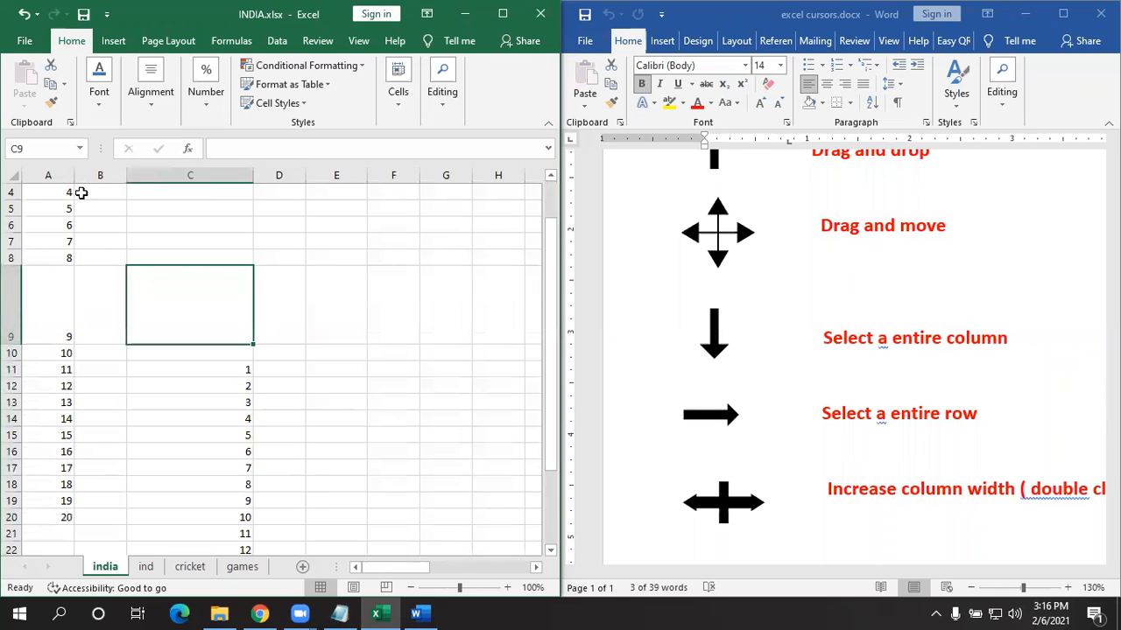
- Auto-fit columns A, C and row 9, then widen A to 40 pixels, C to 11.14, and row 9 to 22.50
{"action": "double_click", "coordinate": [77, 180]}
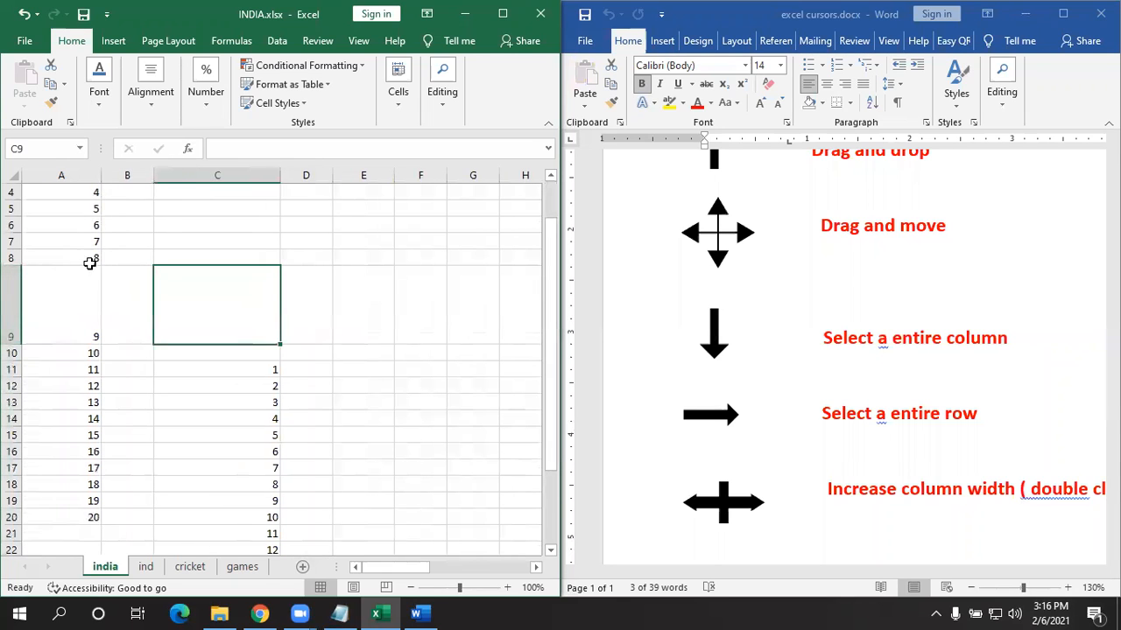
{"action": "double_click", "coordinate": [100, 172]}
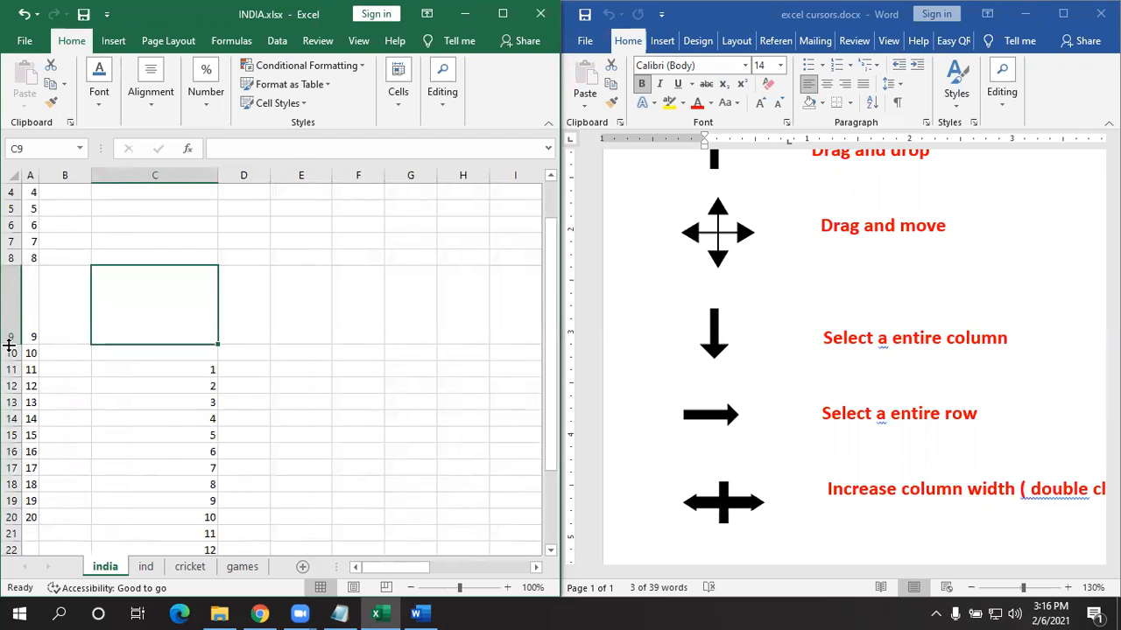
{"action": "double_click", "coordinate": [11, 345]}
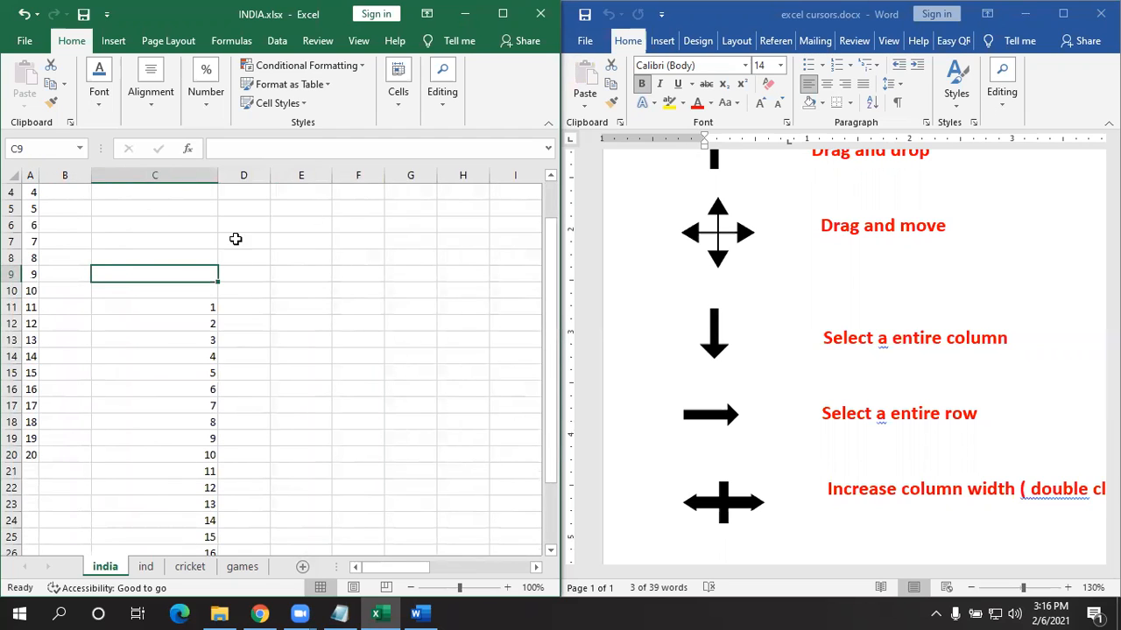
{"action": "double_click", "coordinate": [217, 174]}
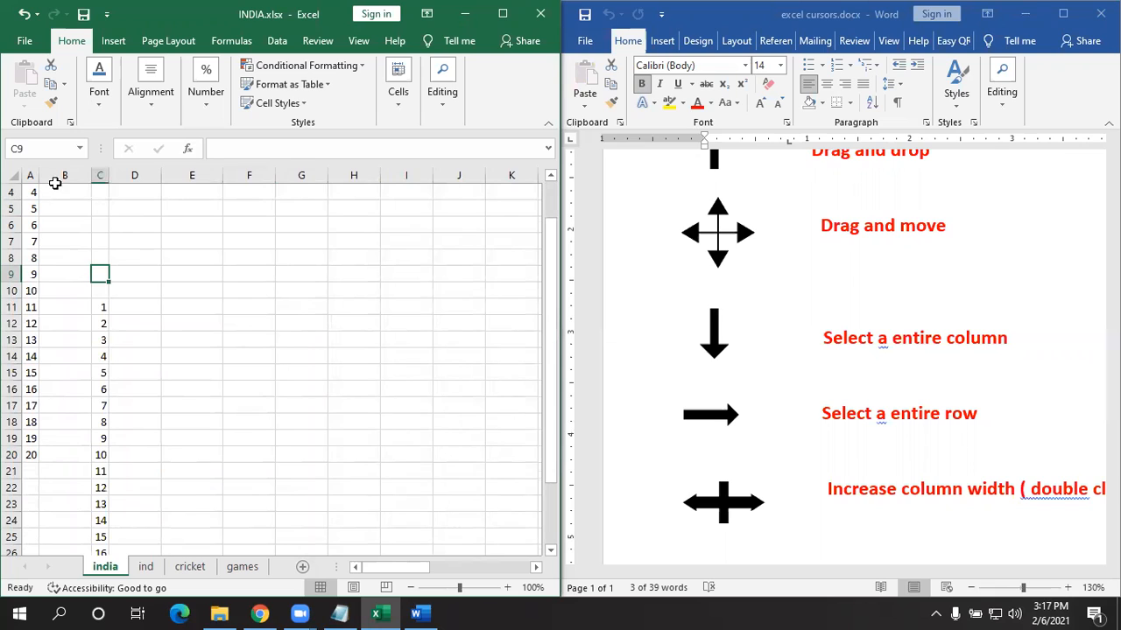
{"action": "left_click_drag", "start_coordinate": [37, 175], "coordinate": [85, 177]}
{"action": "left_click_drag", "start_coordinate": [155, 176], "coordinate": [217, 192]}
{"action": "left_click_drag", "start_coordinate": [13, 282], "coordinate": [12, 289]}
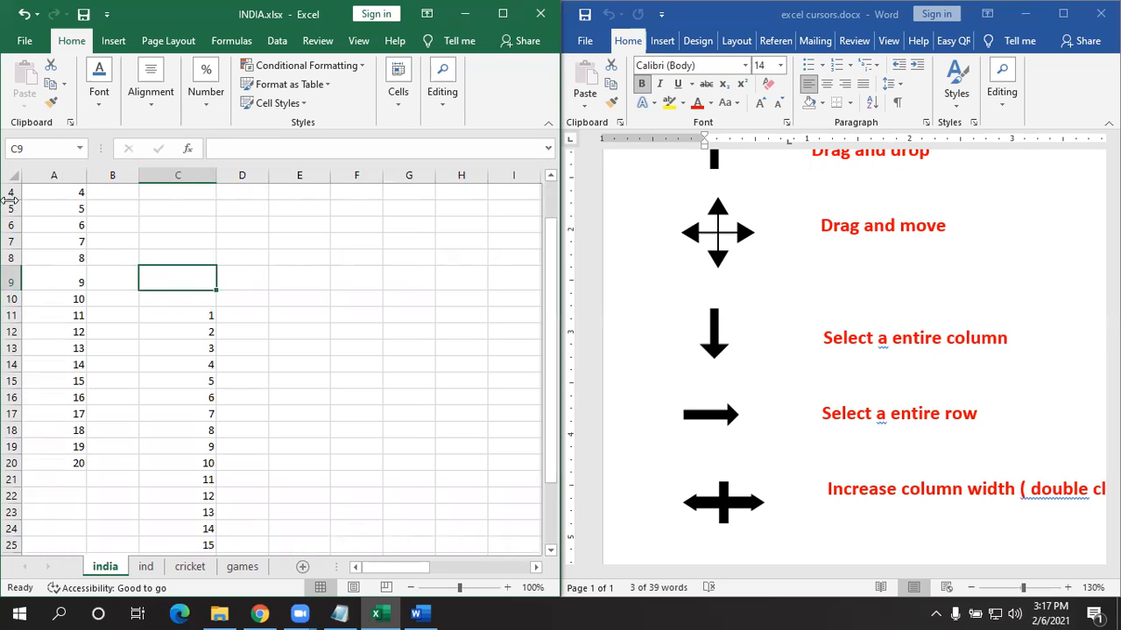
{"action": "left_click", "coordinate": [17, 175]}
{"action": "left_click_drag", "start_coordinate": [84, 175], "coordinate": [100, 175]}
{"action": "left_click_drag", "start_coordinate": [16, 201], "coordinate": [17, 206]}
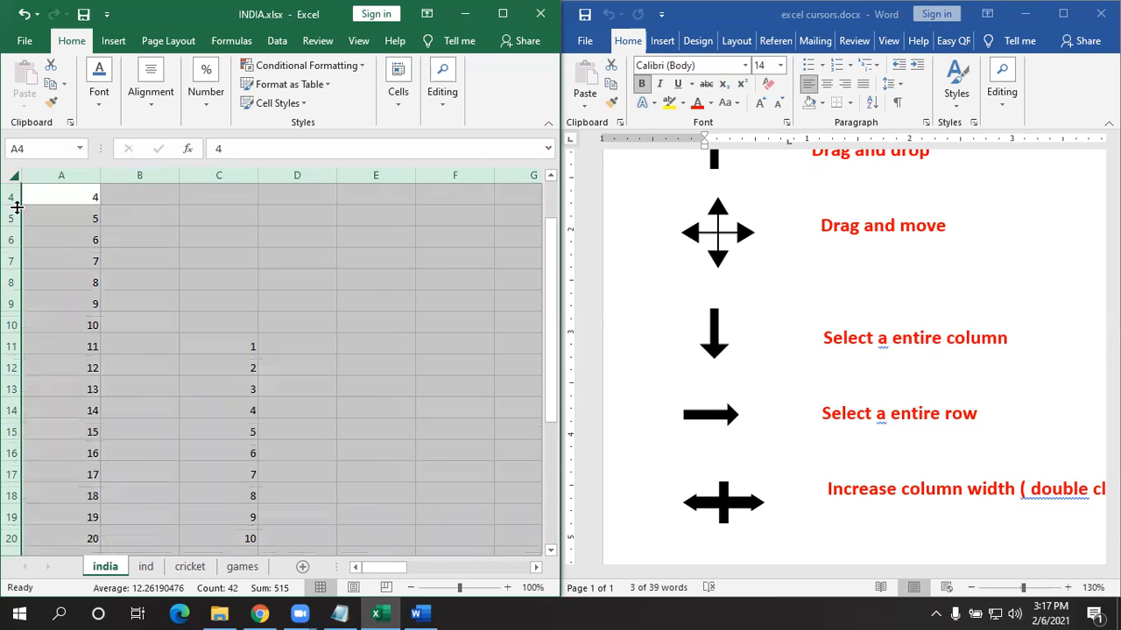
{"action": "left_click_drag", "start_coordinate": [97, 172], "coordinate": [108, 174]}
{"action": "left_click_drag", "start_coordinate": [15, 204], "coordinate": [13, 199]}
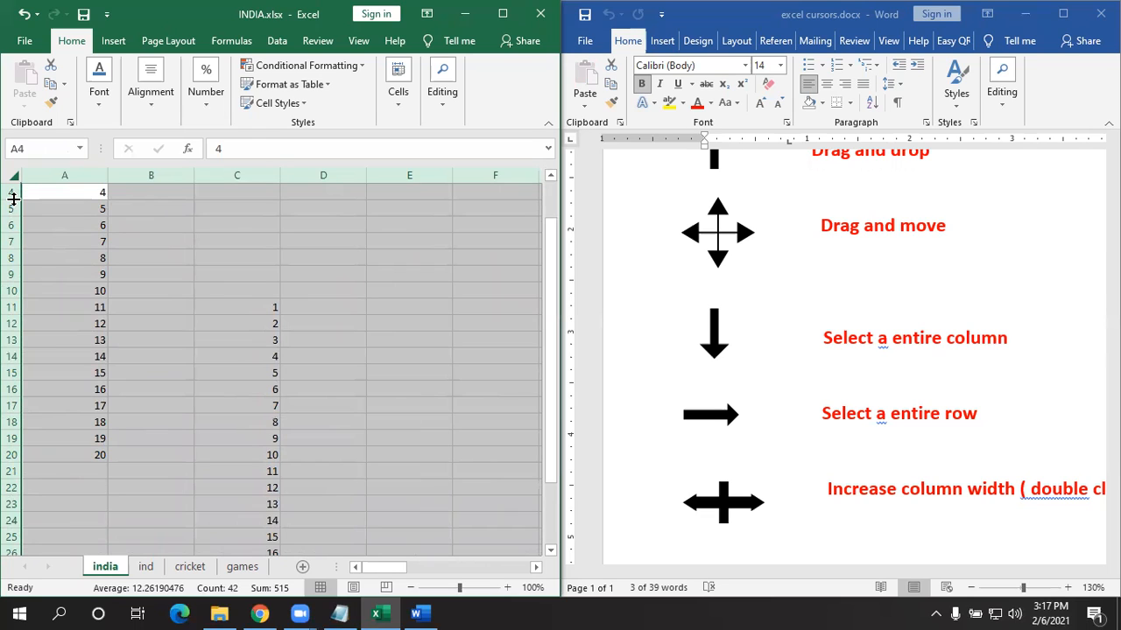
{"action": "scroll", "coordinate": [927, 399], "scroll_direction": "down", "scroll_amount": 4}
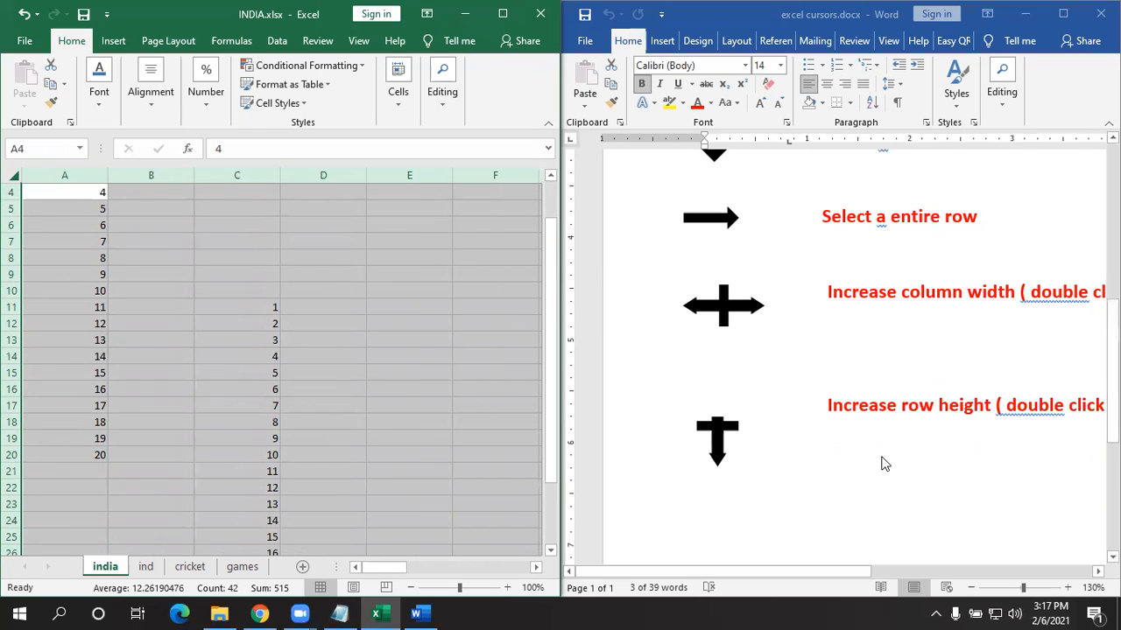
{"action": "scroll", "coordinate": [415, 511], "scroll_direction": "up", "scroll_amount": 1}
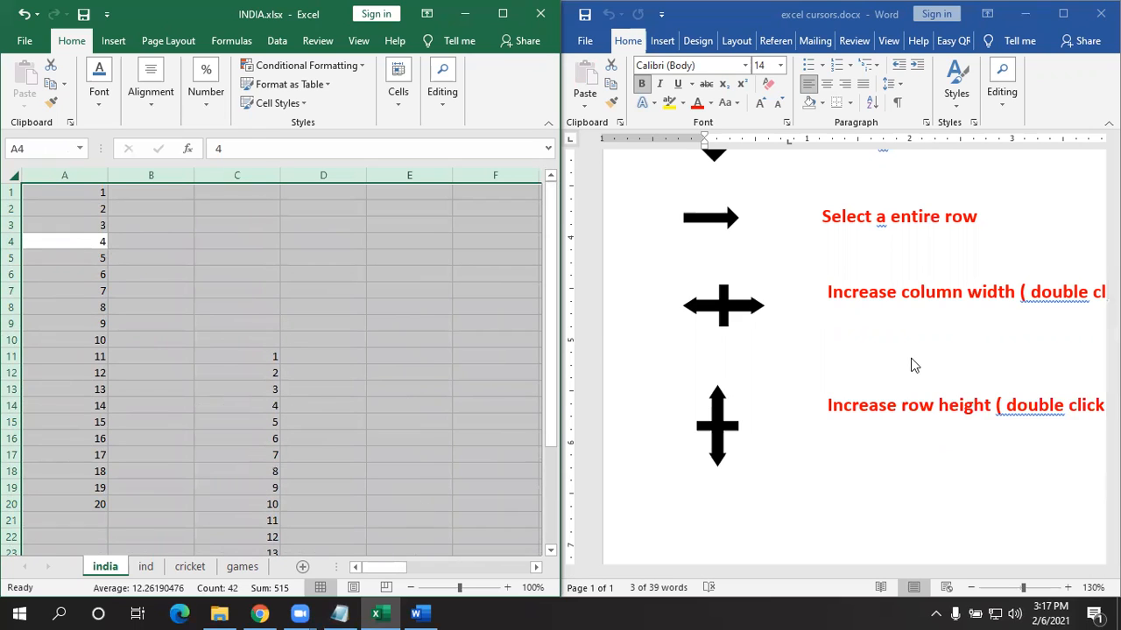
{"action": "scroll", "coordinate": [906, 378], "scroll_direction": "up", "scroll_amount": 5}
{"action": "scroll", "coordinate": [902, 380], "scroll_direction": "down", "scroll_amount": 3}
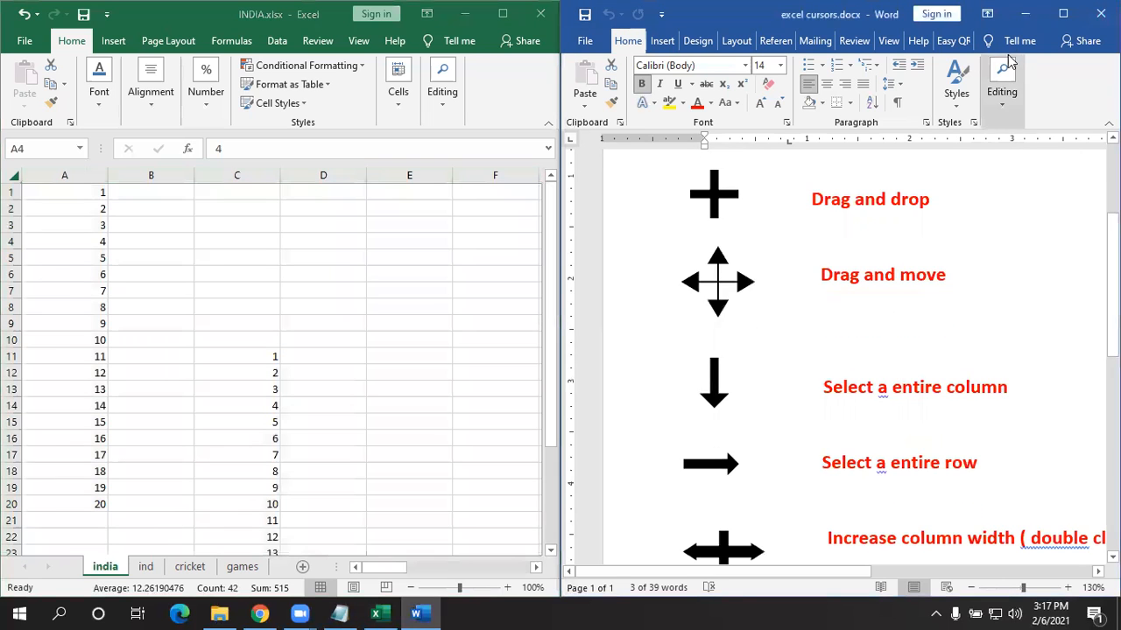
- Reopen excel cursors.docx from File Explorer, close it, and minimise Explorer to show INDIA.xlsx
{"action": "left_click", "coordinate": [1025, 14]}
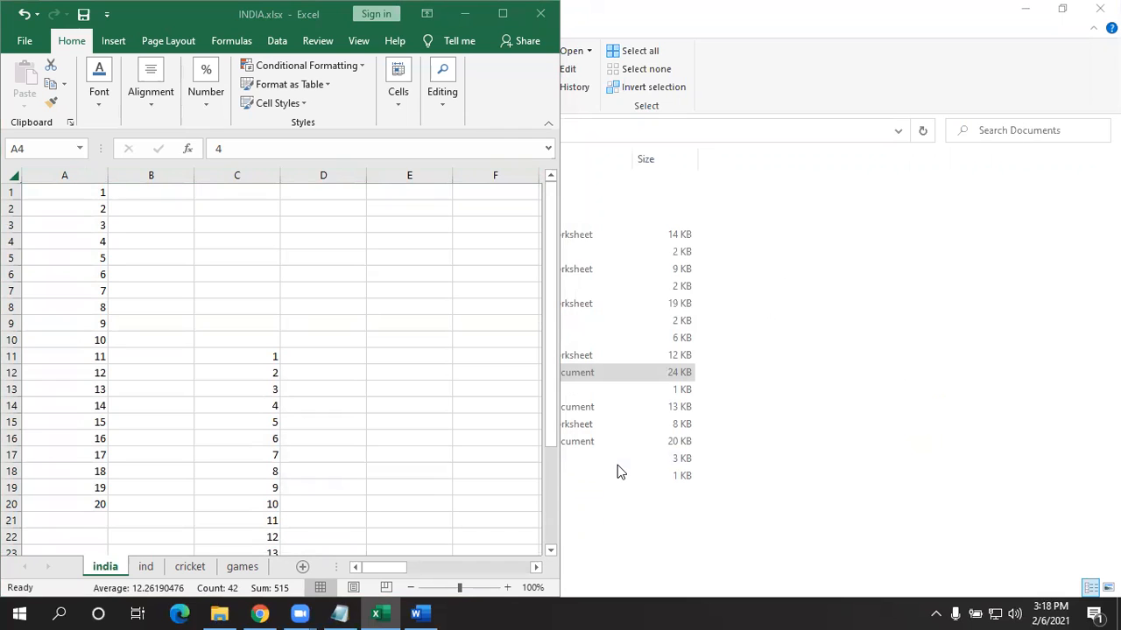
{"action": "left_click", "coordinate": [219, 614]}
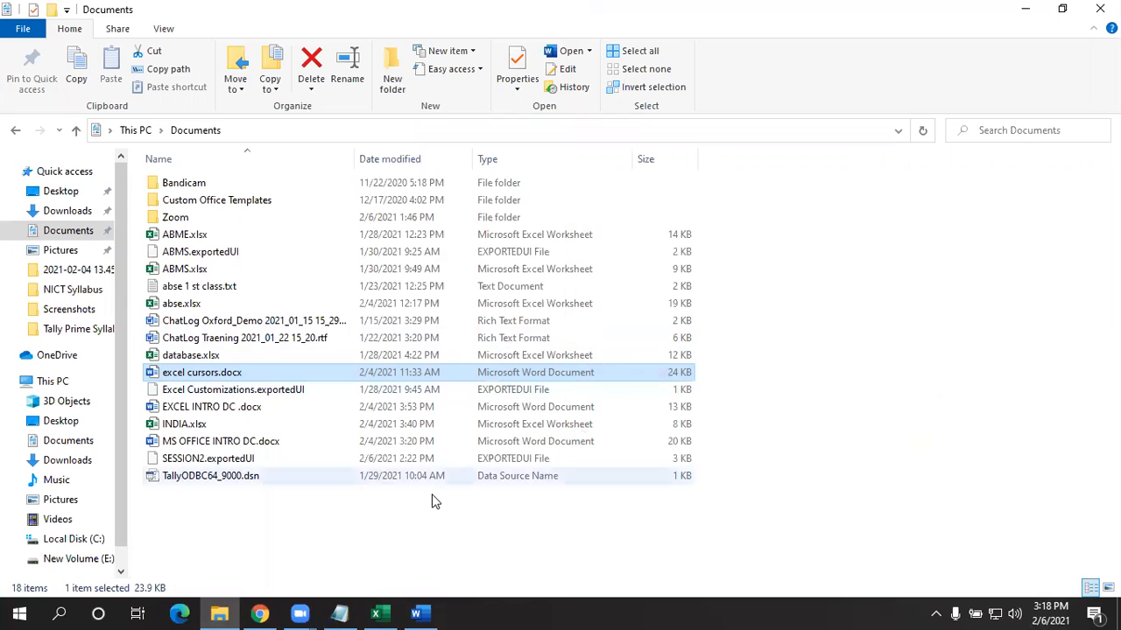
{"action": "double_click", "coordinate": [210, 372]}
{"action": "left_click", "coordinate": [1100, 14]}
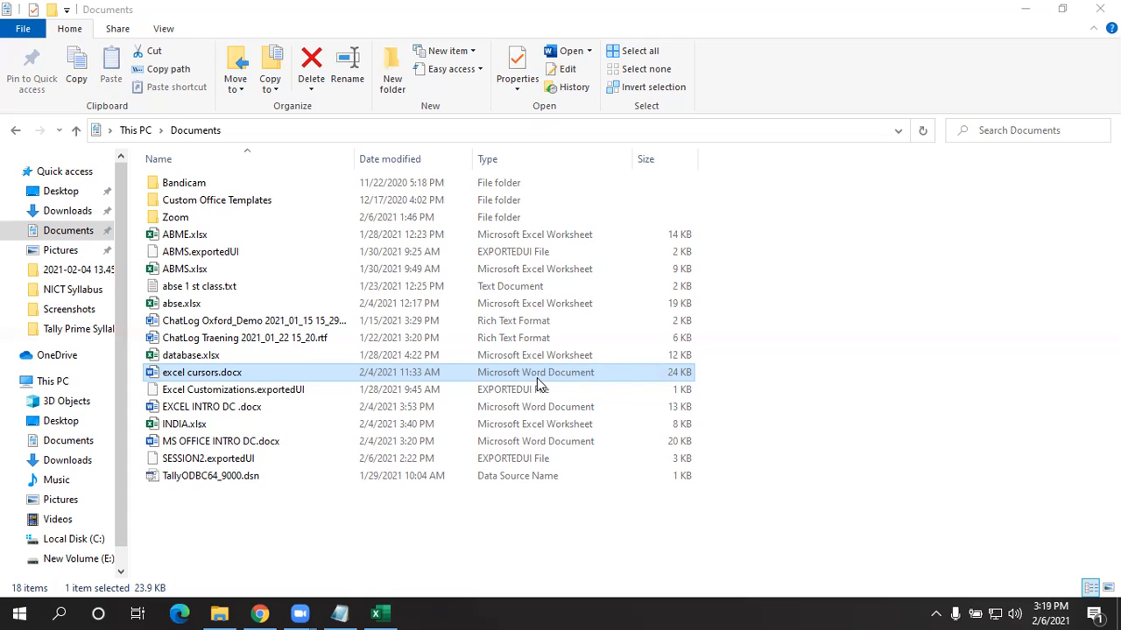
{"action": "left_click", "coordinate": [1025, 10]}
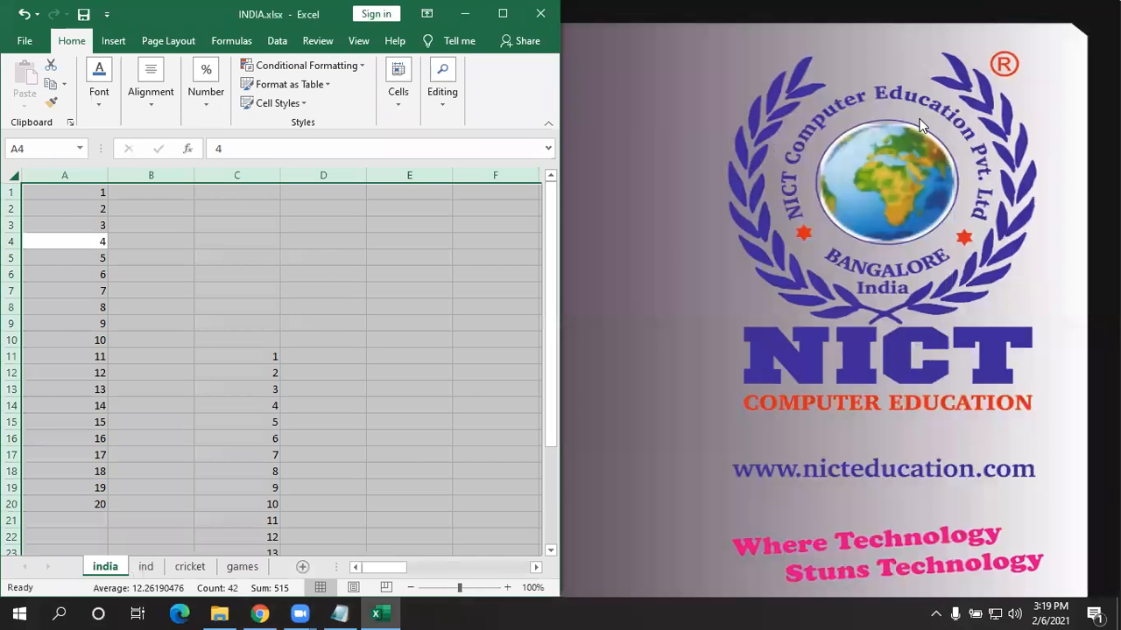
- Maximise INDIA.xlsx and delete the old numbers in columns A to D of the india sheet
{"action": "left_click", "coordinate": [505, 12]}
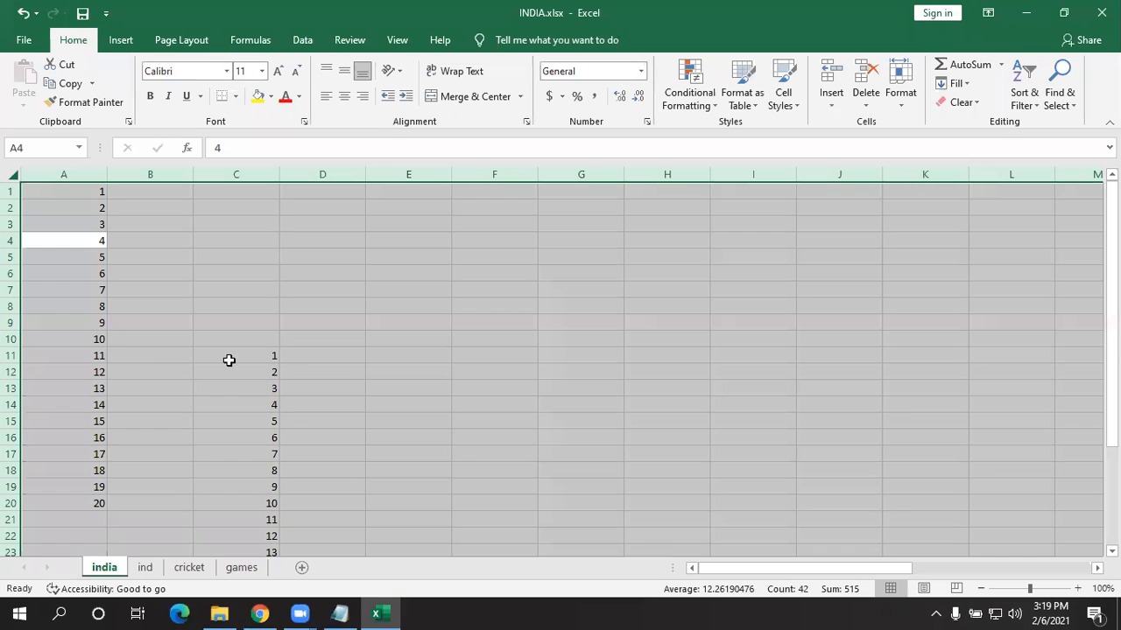
{"action": "left_click", "coordinate": [231, 368]}
{"action": "left_click_drag", "start_coordinate": [88, 186], "coordinate": [149, 273]}
{"action": "left_click_drag", "start_coordinate": [326, 610], "coordinate": [322, 599]}
{"action": "key", "text": "Delete"}
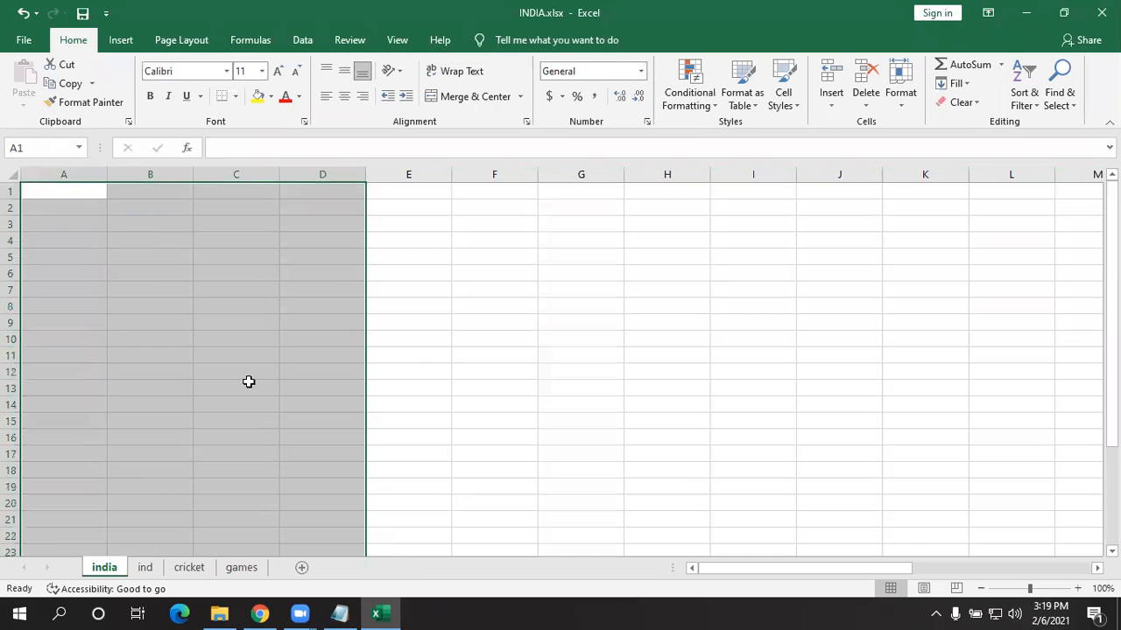
- Enter 1 and 2 in A1:A2 and fill the 1–20 series down and across to column R
{"action": "left_click", "coordinate": [74, 188]}
{"action": "type", "text": "1"}
{"action": "key", "text": "Return"}
{"action": "type", "text": "2"}
{"action": "key", "text": "Return"}
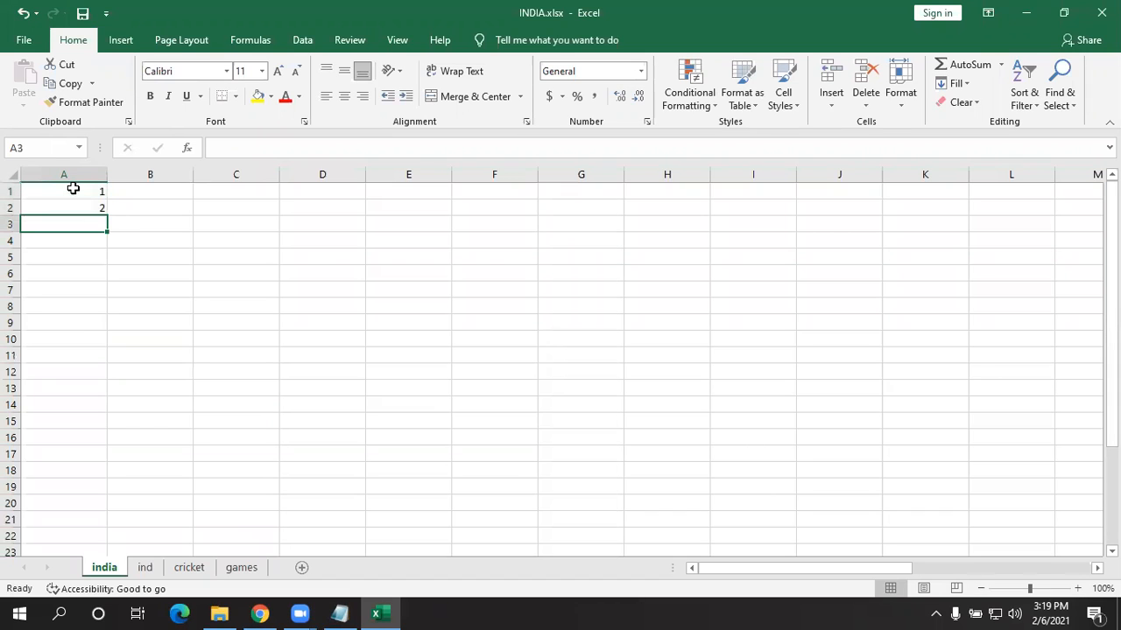
{"action": "left_click_drag", "start_coordinate": [73, 196], "coordinate": [39, 512]}
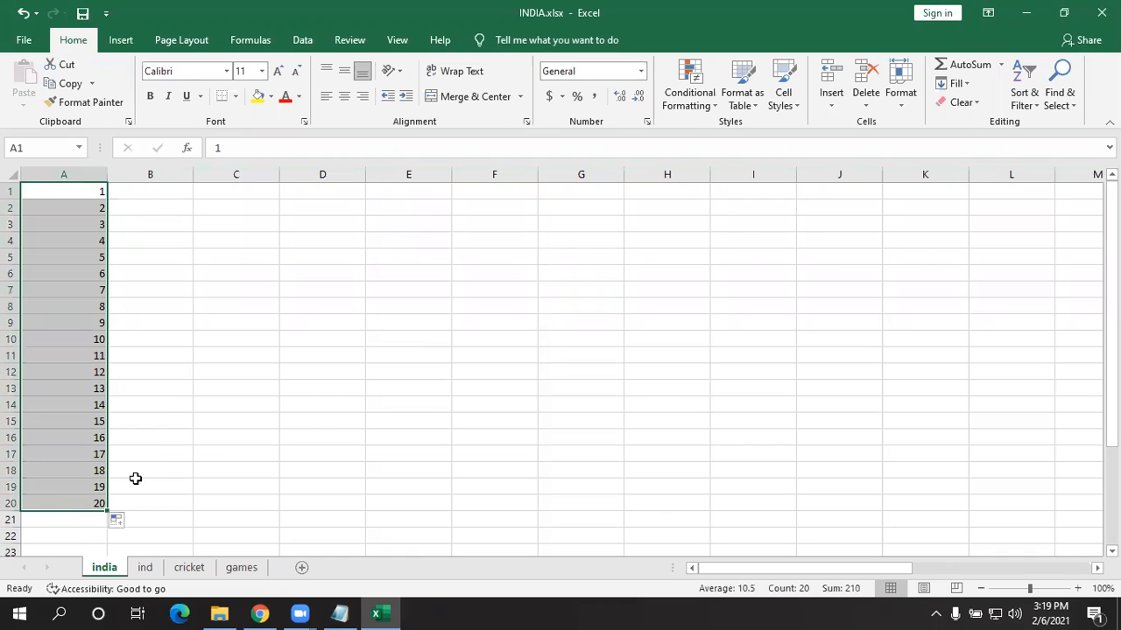
{"action": "left_click_drag", "start_coordinate": [111, 513], "coordinate": [970, 497]}
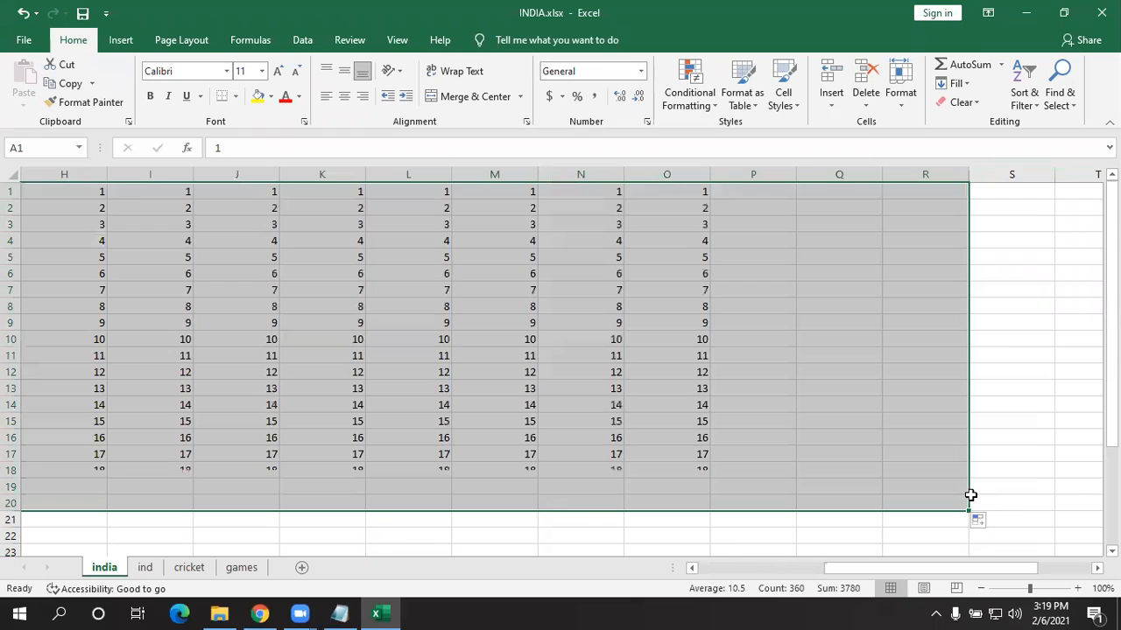
- Toggle between Page Layout and Normal view, then move to the ind sheet
{"action": "left_click", "coordinate": [924, 590]}
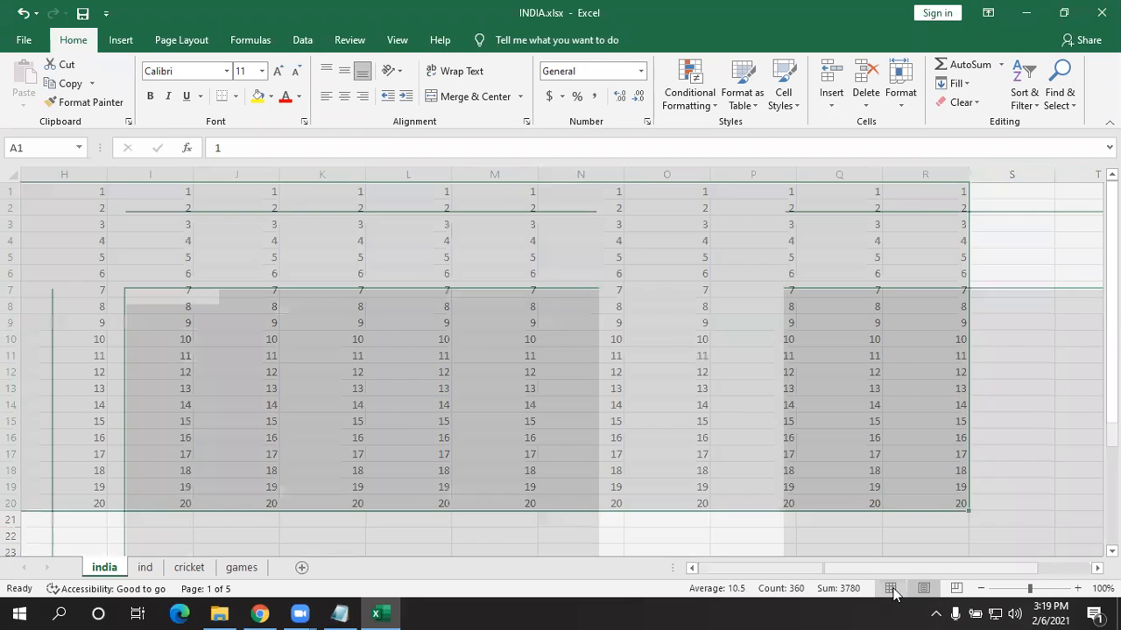
{"action": "left_click", "coordinate": [890, 589]}
{"action": "left_click", "coordinate": [924, 590]}
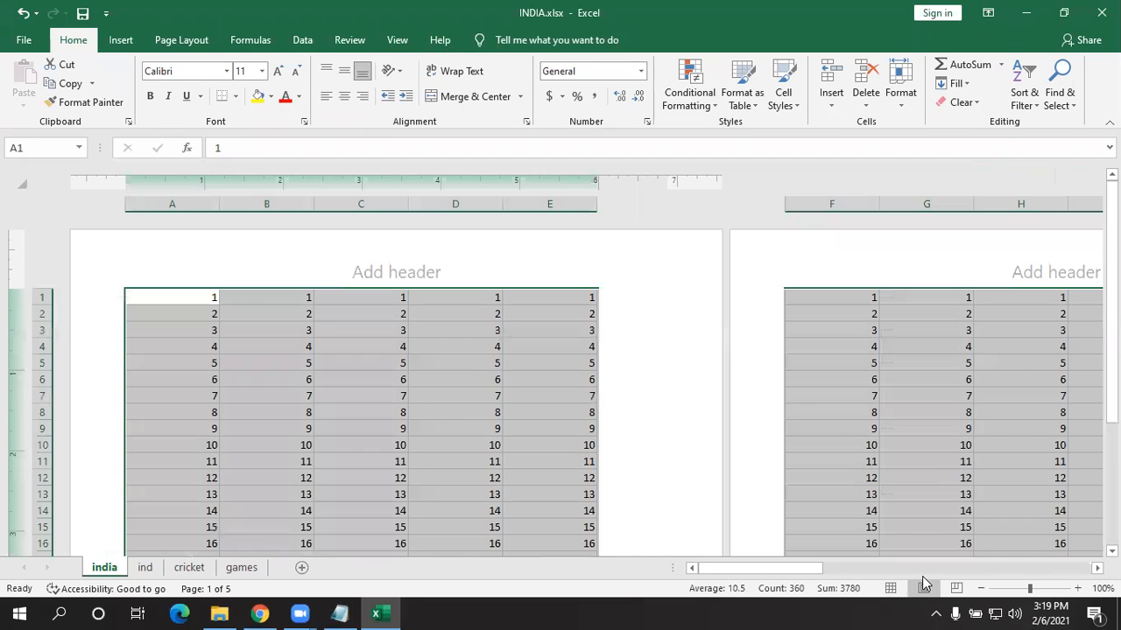
{"action": "left_click", "coordinate": [890, 588]}
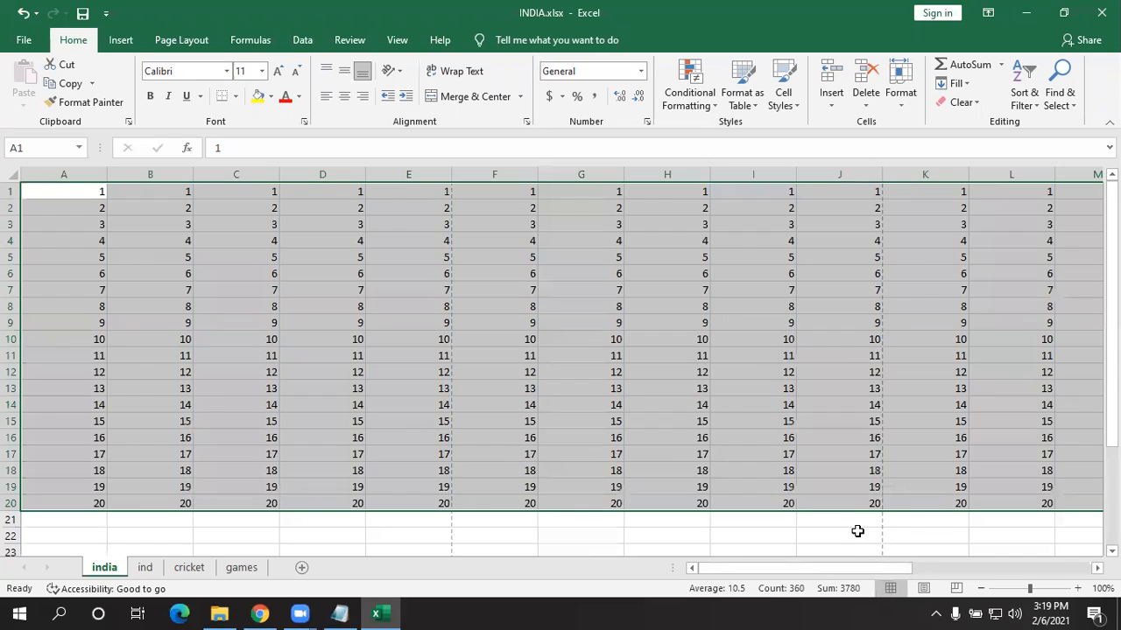
{"action": "left_click_drag", "start_coordinate": [872, 569], "coordinate": [1051, 589]}
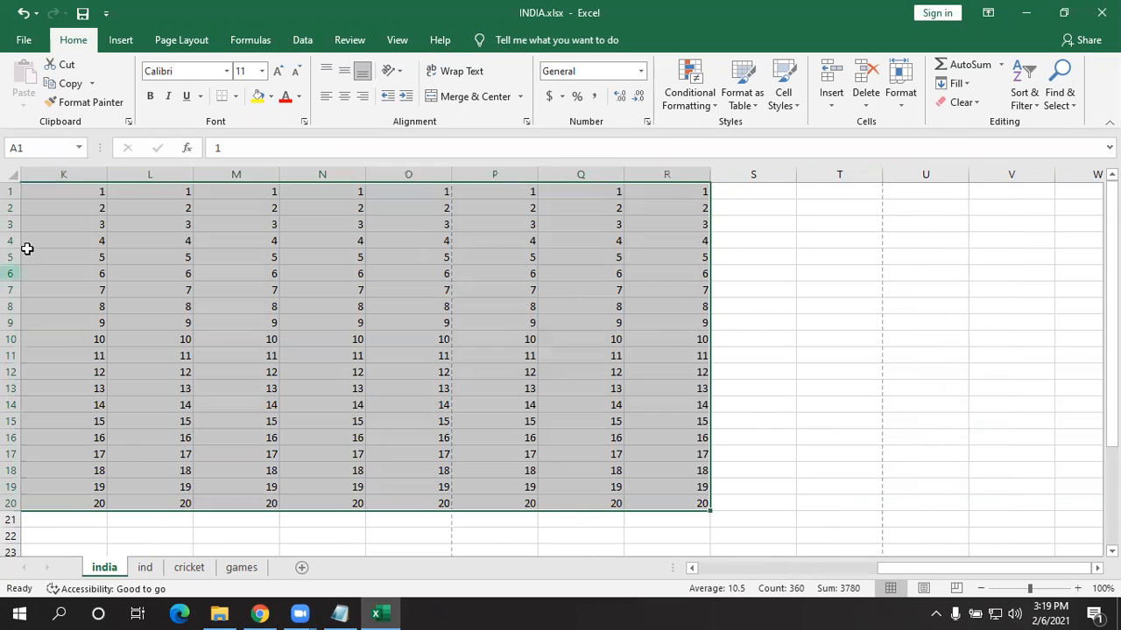
{"action": "key", "text": "ctrl+Page_Down"}
- On the ind sheet, enter Sunday in A1 and fill the weekday series across to column R
{"action": "left_click", "coordinate": [40, 192]}
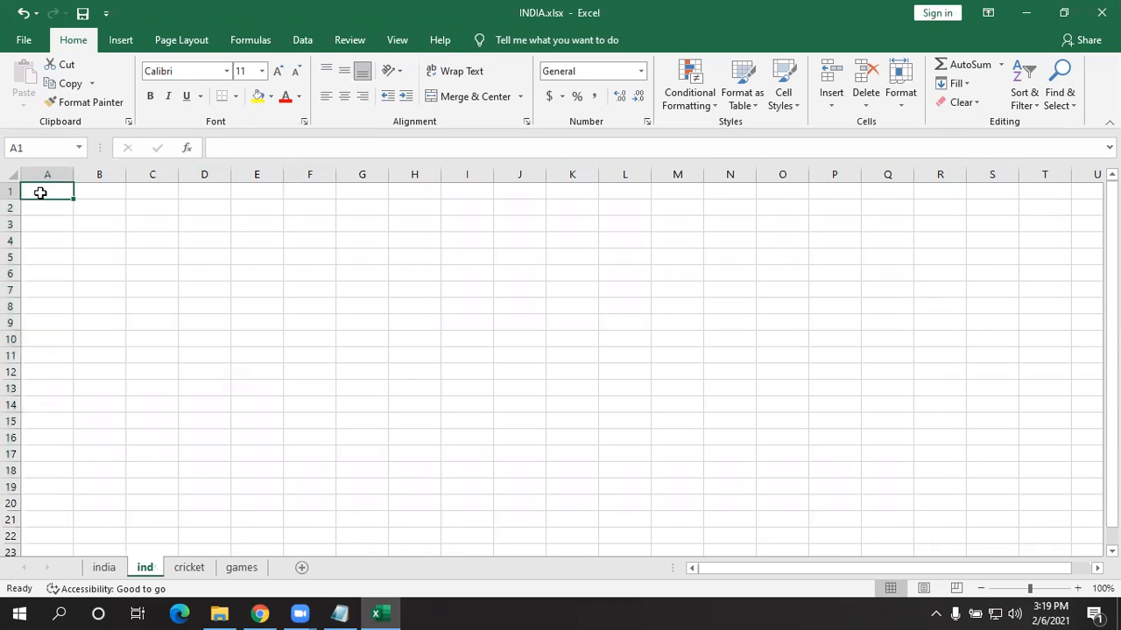
{"action": "type", "text": "Sunda"}
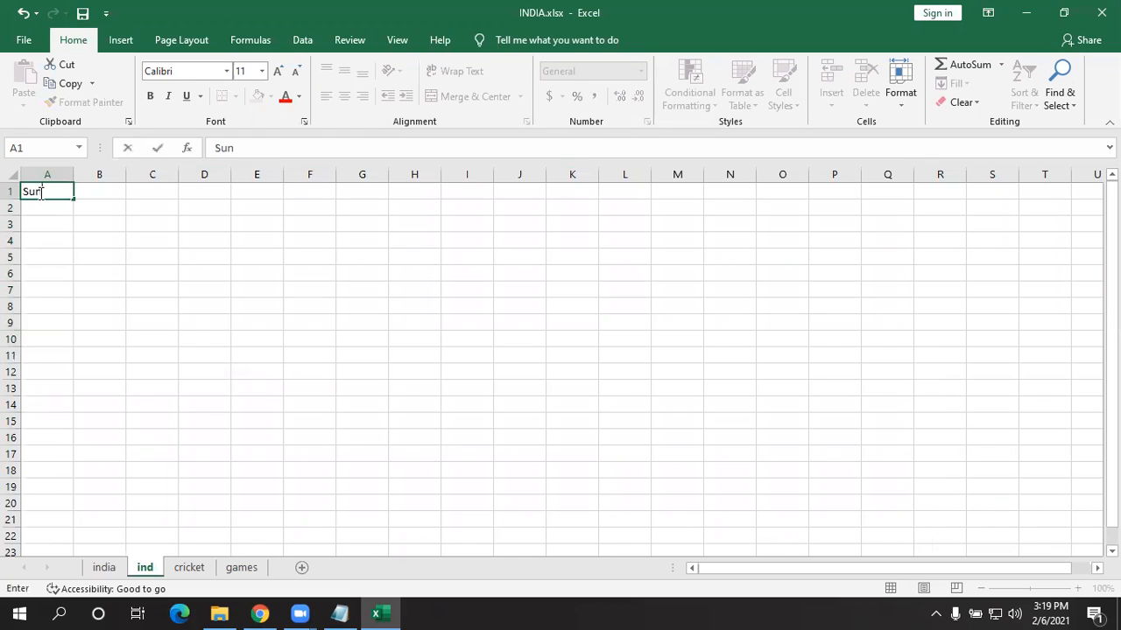
{"action": "key", "text": "BackSpace"}
{"action": "key", "text": "BackSpace"}
{"action": "key", "text": "BackSpace"}
{"action": "key", "text": "BackSpace"}
{"action": "key", "text": "BackSpace"}
{"action": "type", "text": "Sunday"}
{"action": "key", "text": "Return"}
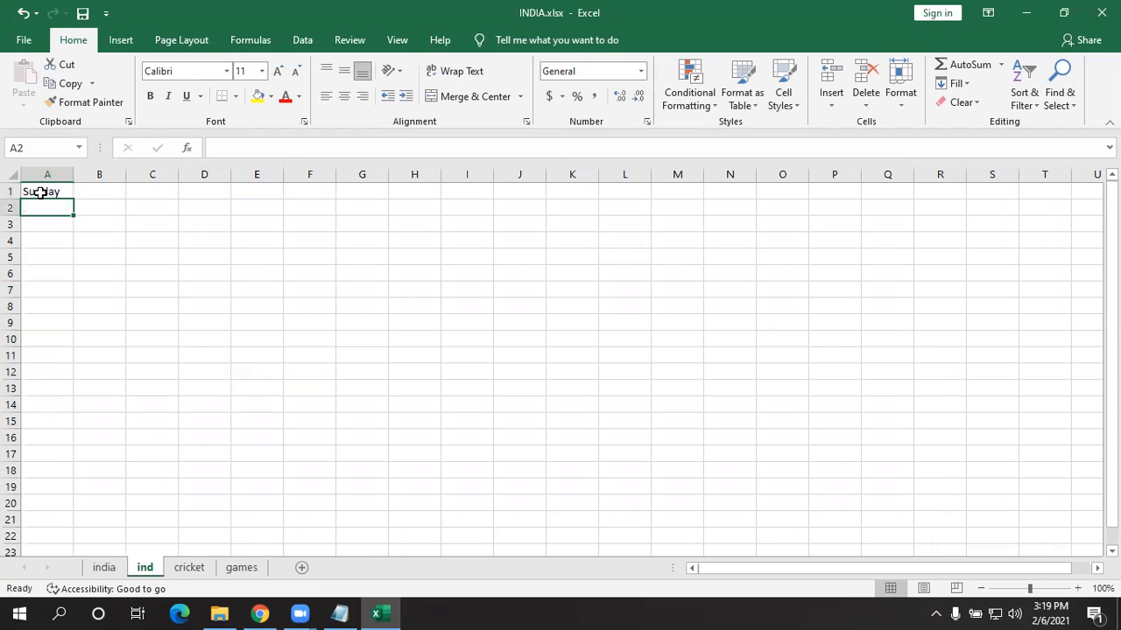
{"action": "left_click", "coordinate": [55, 189]}
{"action": "left_click_drag", "start_coordinate": [74, 199], "coordinate": [963, 512]}
- On the cricket sheet, enter Sun in A1 and fill abbreviated day names through Q20
{"action": "left_click", "coordinate": [189, 567]}
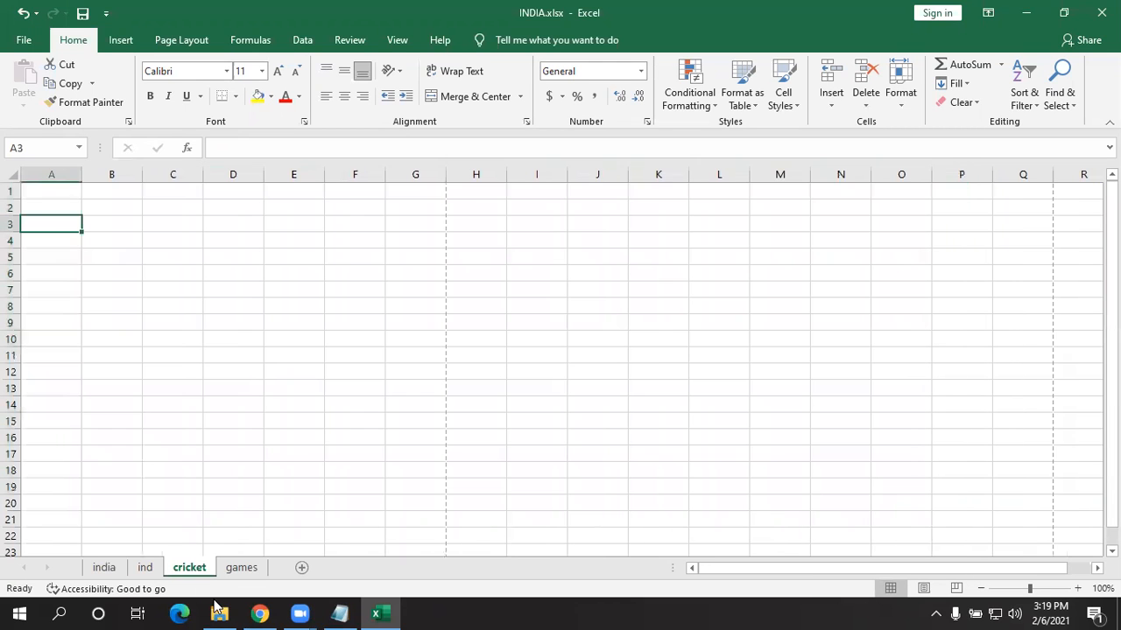
{"action": "left_click", "coordinate": [37, 188]}
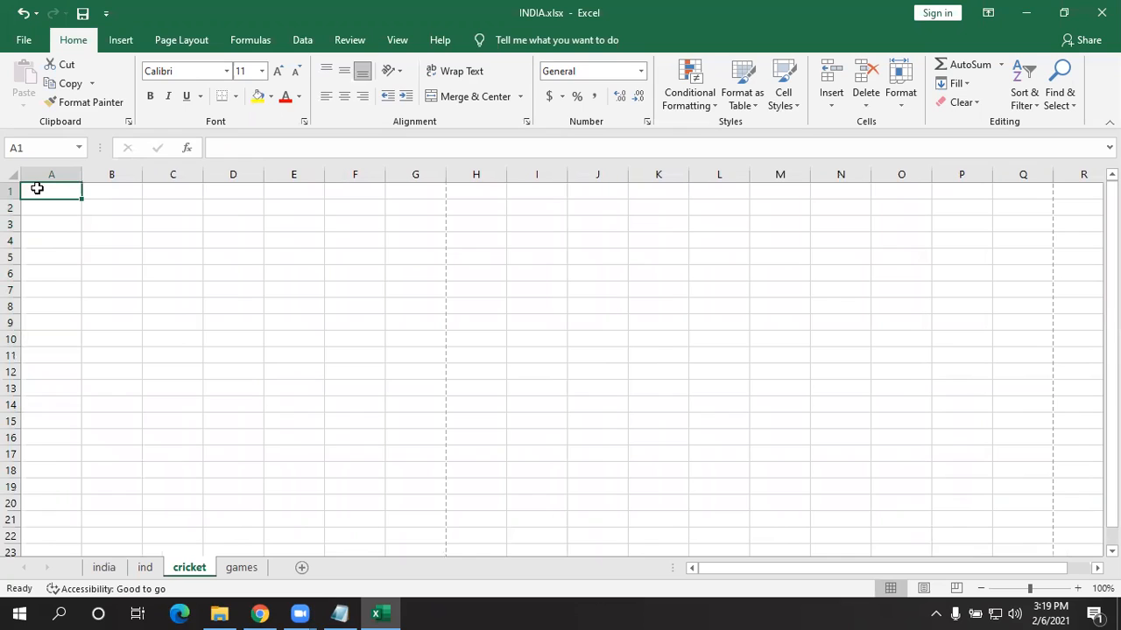
{"action": "type", "text": "Sun"}
{"action": "key", "text": "Return"}
{"action": "left_click", "coordinate": [35, 189]}
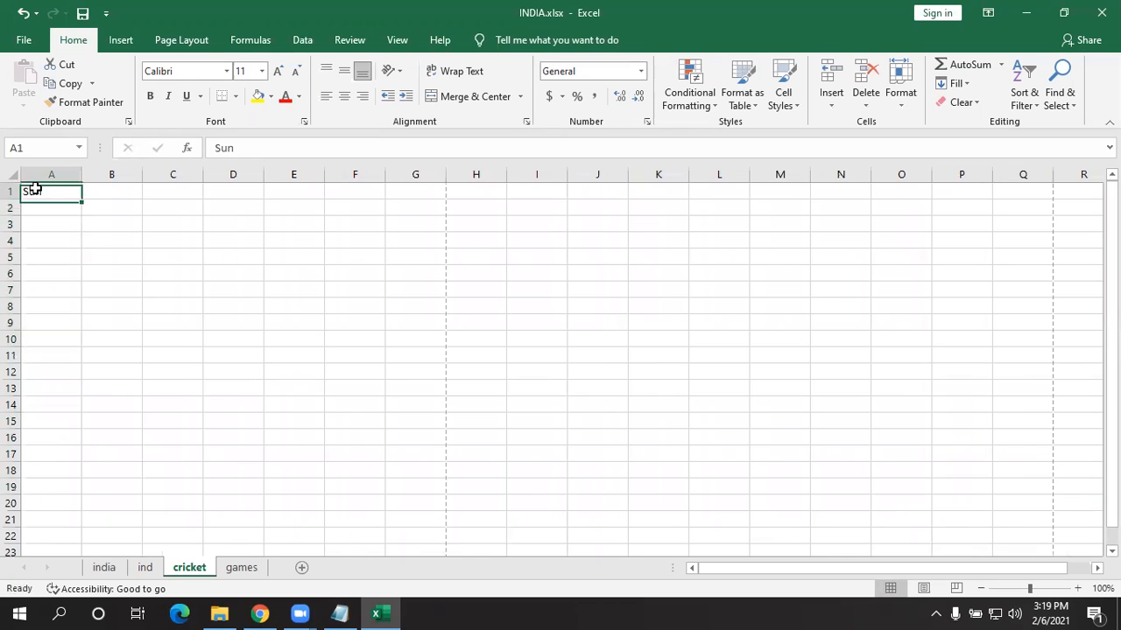
{"action": "left_click_drag", "start_coordinate": [82, 200], "coordinate": [1052, 510]}
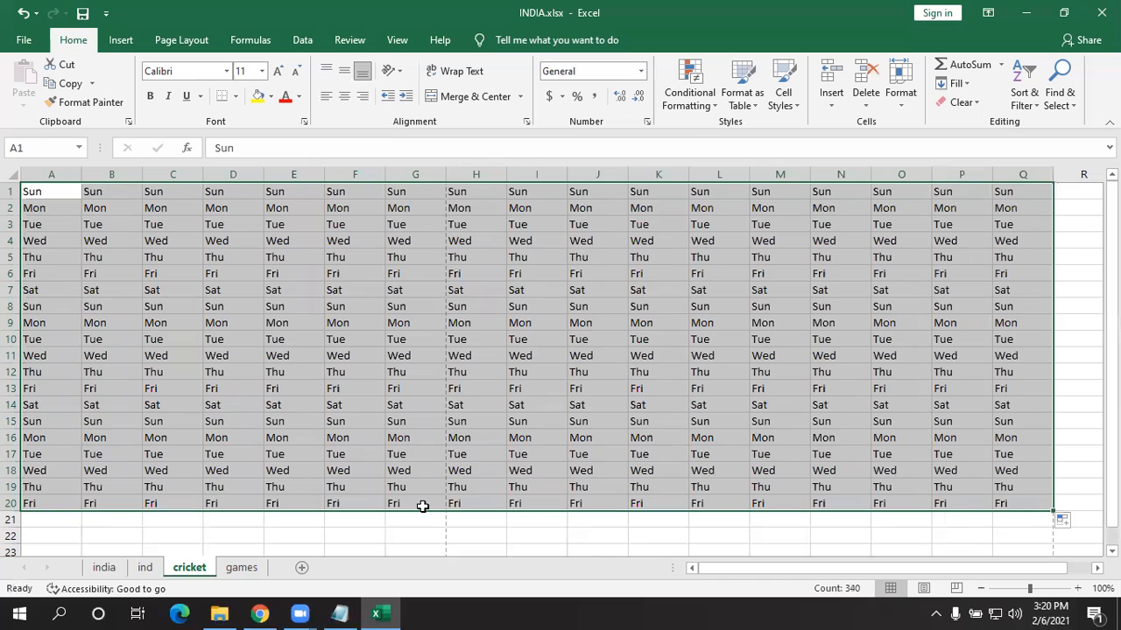
{"action": "left_click", "coordinate": [93, 569]}
{"action": "key", "text": "ctrl+Page_Down"}
{"action": "key", "text": "ctrl+Page_Down"}
{"action": "key", "text": "ctrl+Page_Down"}
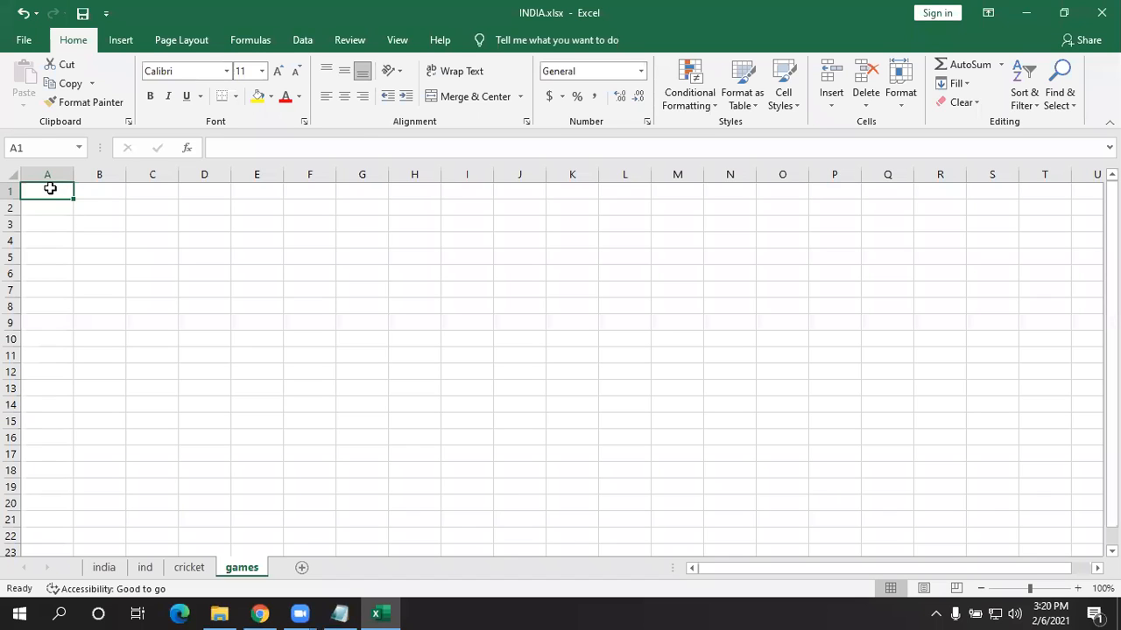
- Type January into cell A1 of the games sheet, correcting the initial typo
{"action": "type", "text": "January"}
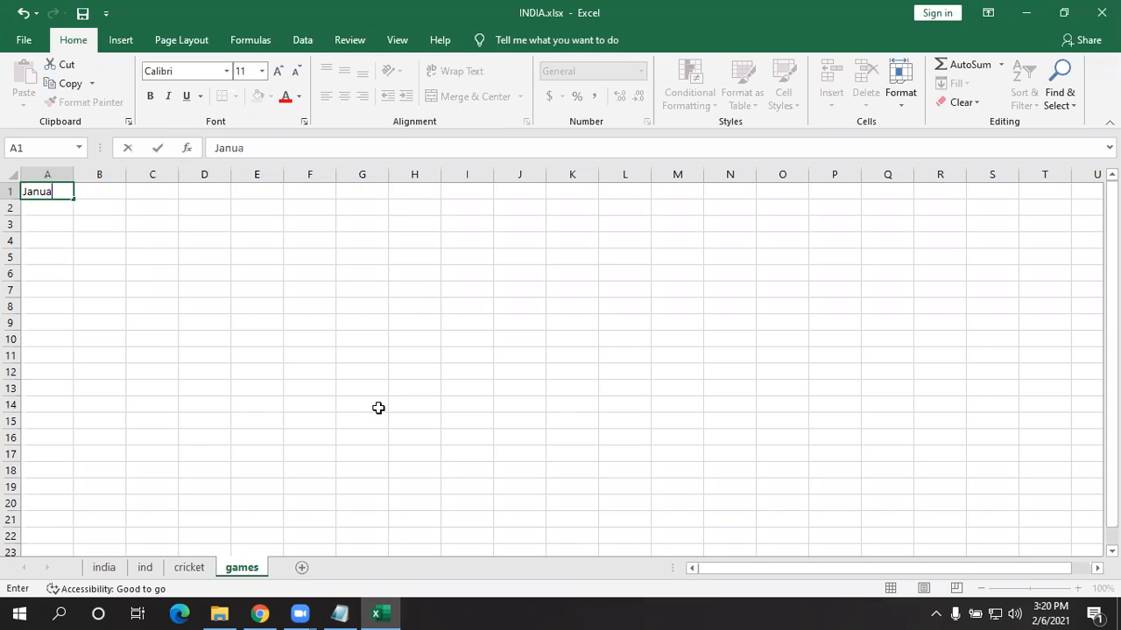
{"action": "left_click", "coordinate": [405, 607]}
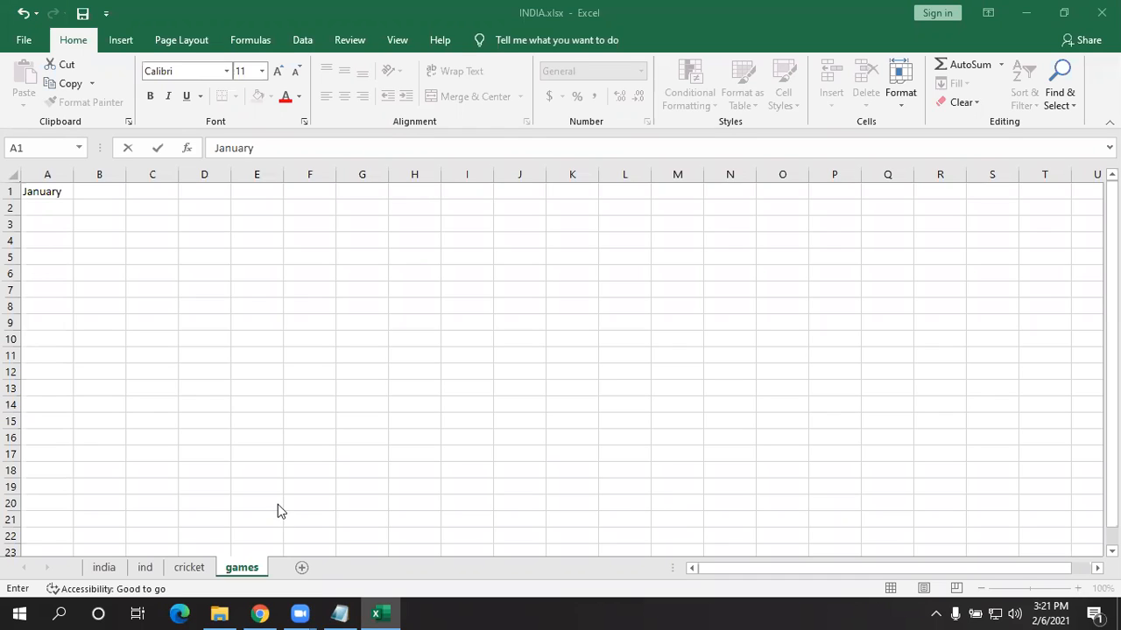
- Confirm January and fill a month series across A1:R20 on the games sheet
{"action": "left_click", "coordinate": [55, 190]}
{"action": "left_click_drag", "start_coordinate": [72, 197], "coordinate": [984, 437]}
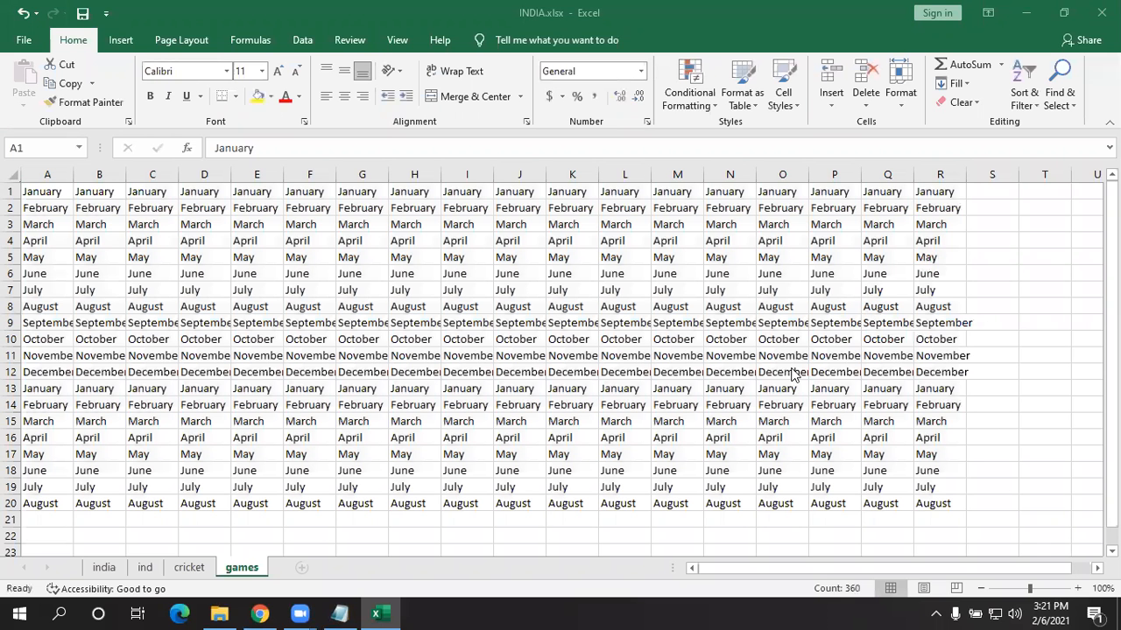
{"action": "left_click", "coordinate": [921, 594]}
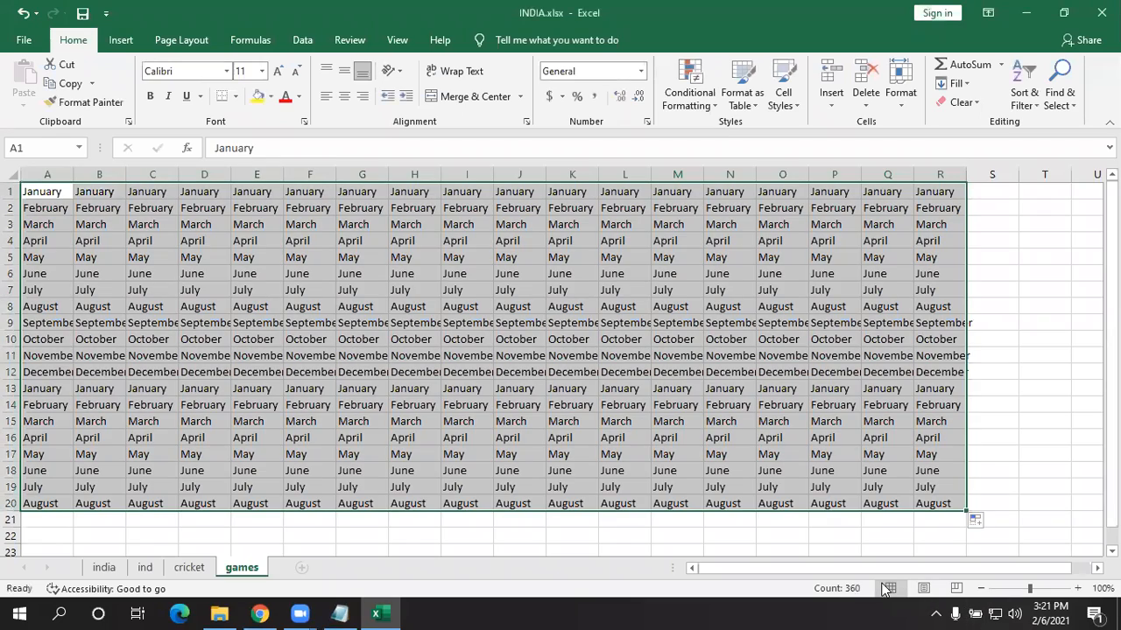
{"action": "left_click", "coordinate": [924, 589]}
{"action": "left_click", "coordinate": [891, 588]}
{"action": "left_click", "coordinate": [457, 398]}
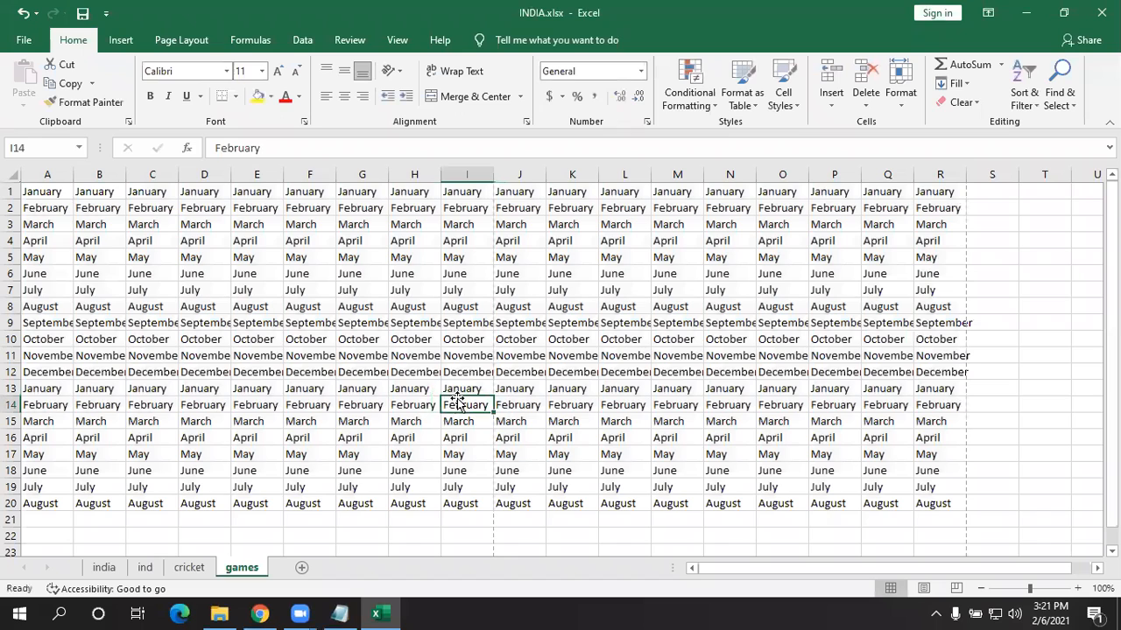
- Return to the india sheet and open File > Print to preview its number columns
{"action": "key", "text": "ctrl+Page_Up"}
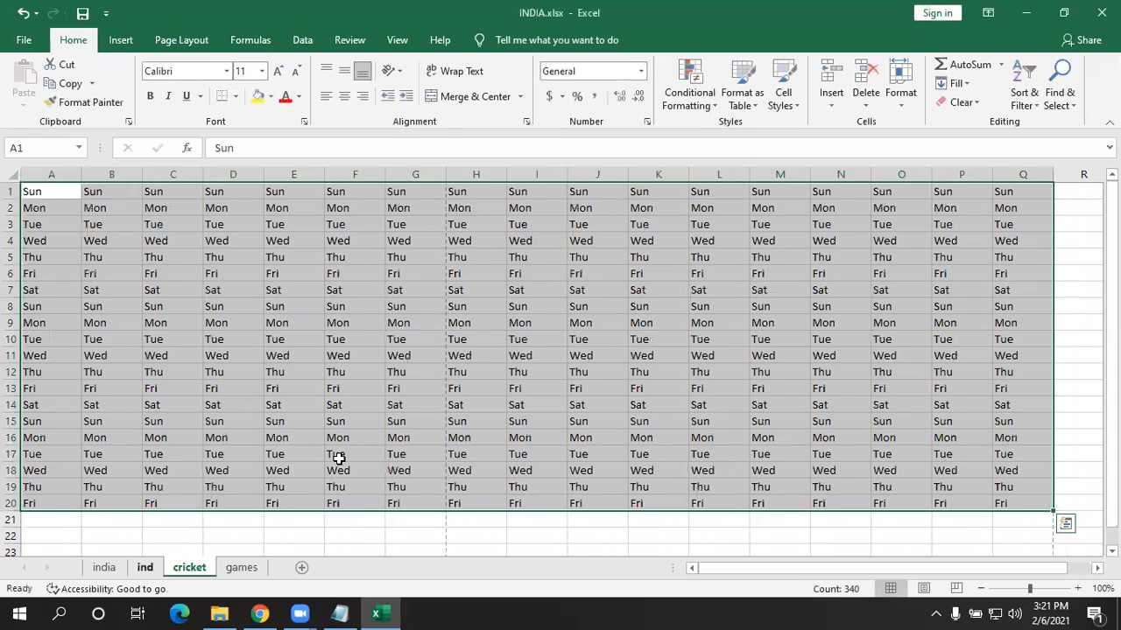
{"action": "key", "text": "ctrl+Page_Up"}
{"action": "left_click", "coordinate": [101, 567]}
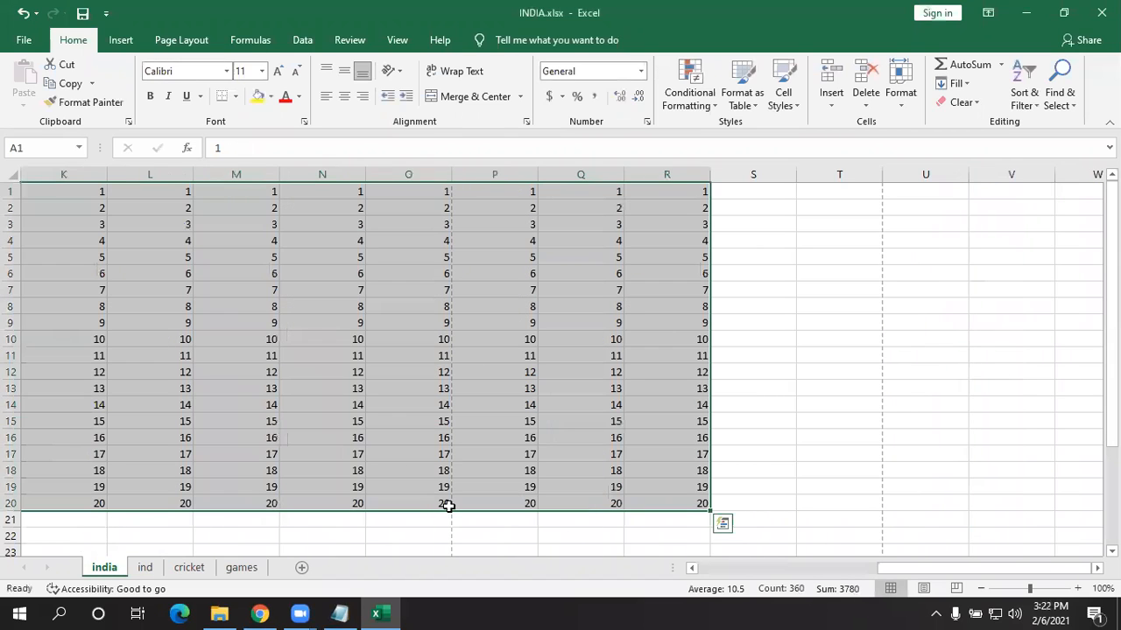
{"action": "left_click_drag", "start_coordinate": [923, 572], "coordinate": [850, 573]}
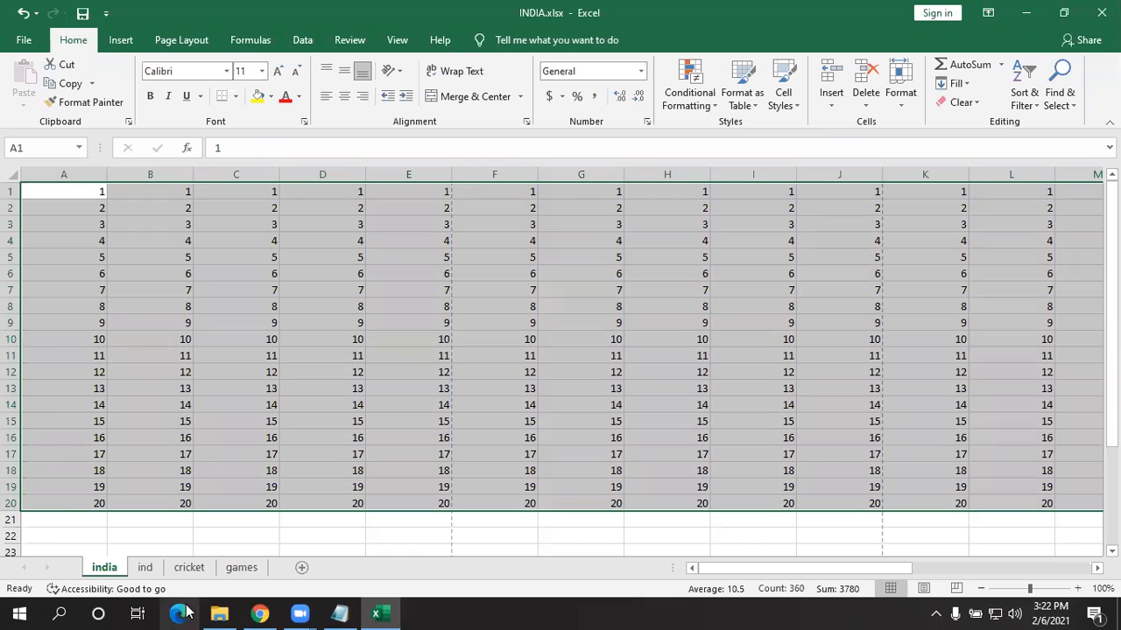
{"action": "left_click", "coordinate": [78, 519]}
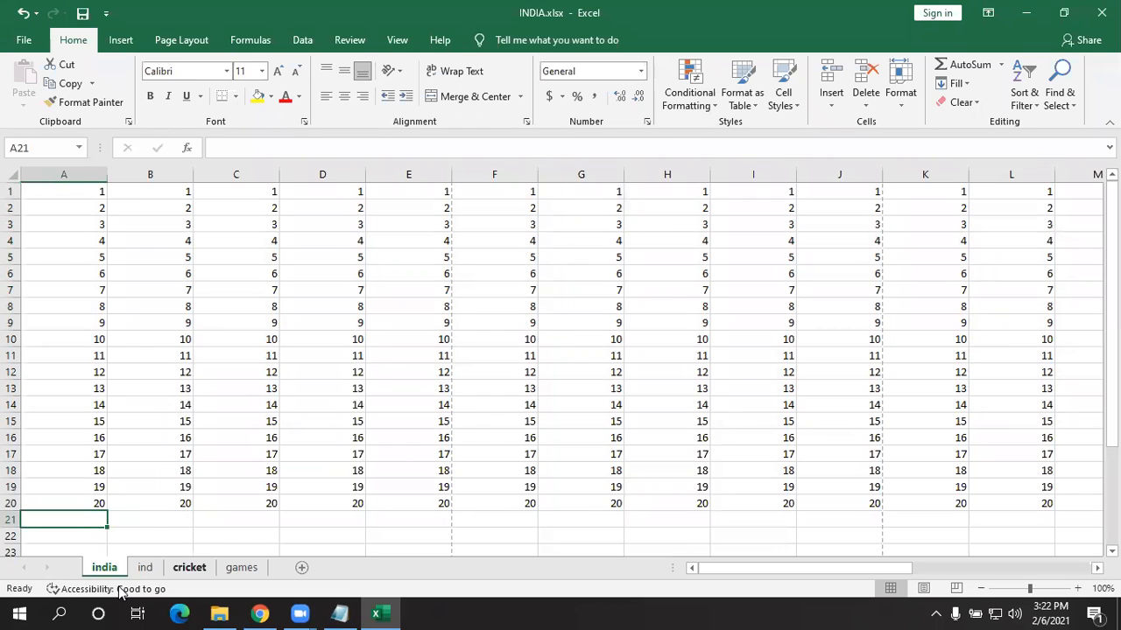
{"action": "left_click", "coordinate": [24, 40]}
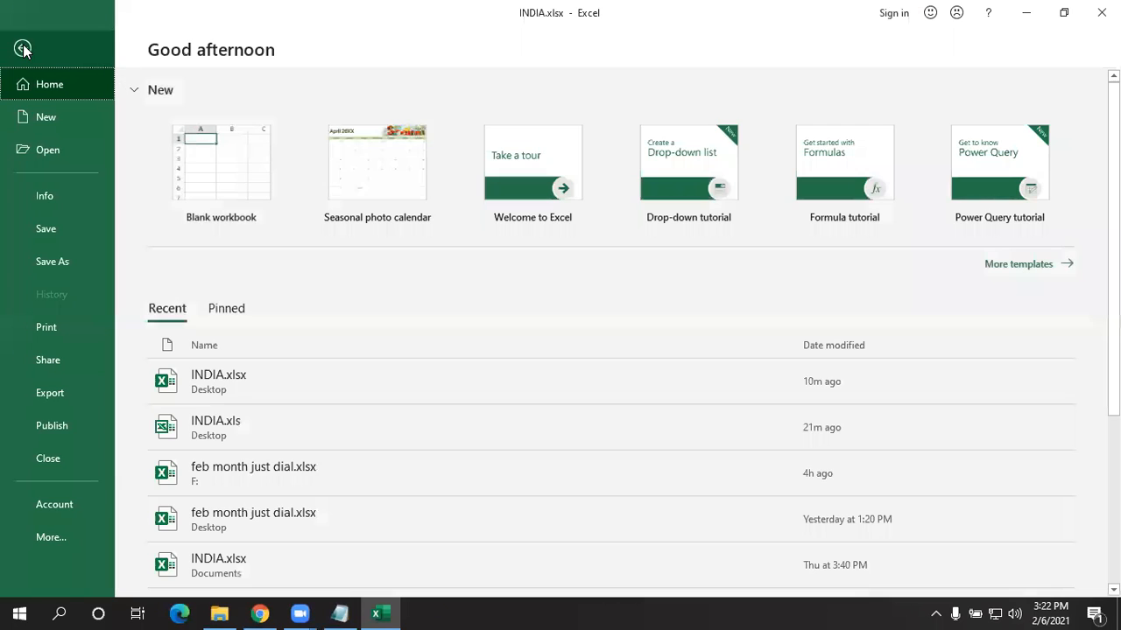
{"action": "left_click", "coordinate": [47, 200]}
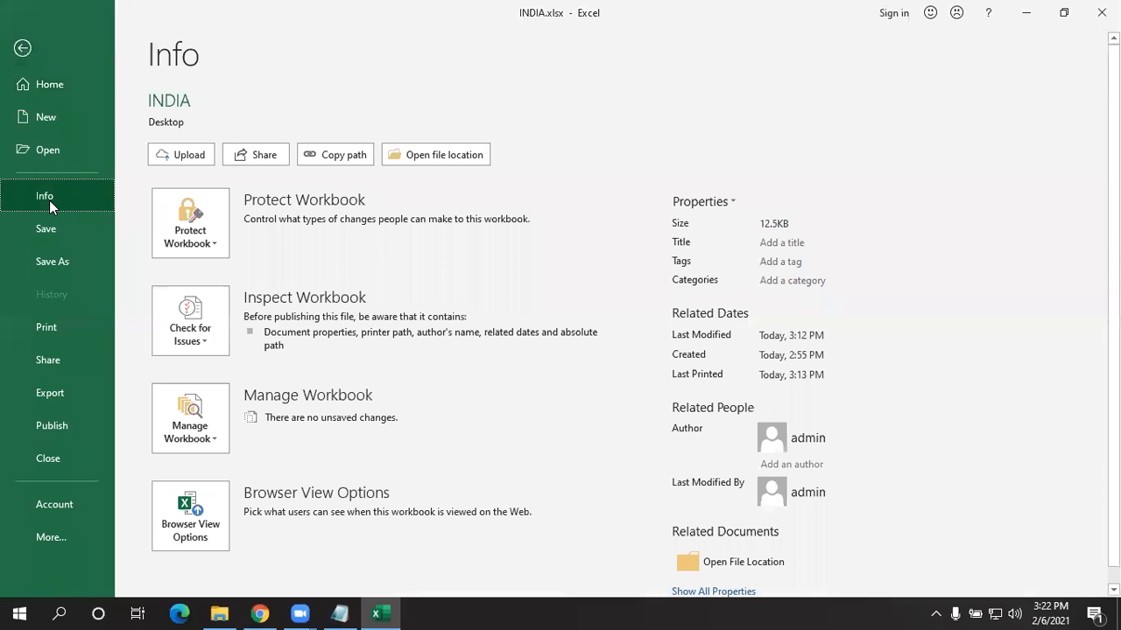
{"action": "left_click", "coordinate": [52, 323]}
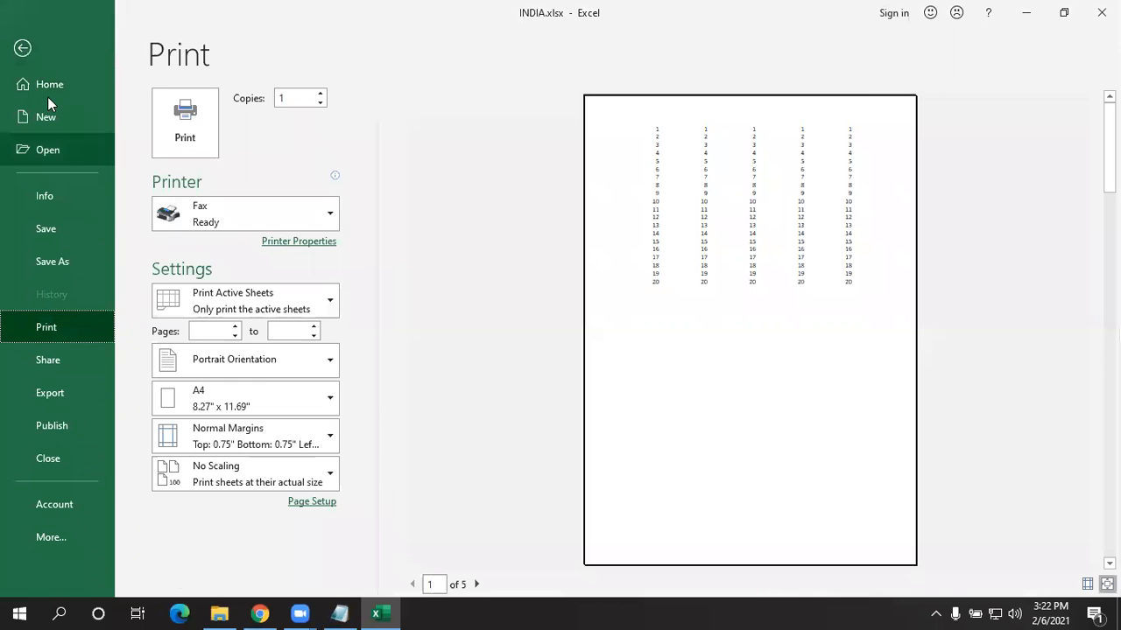
- Set the Print page to Print Entire Workbook, permanently dismissing the large-operation warning
{"action": "left_click", "coordinate": [24, 50]}
{"action": "left_click", "coordinate": [25, 39]}
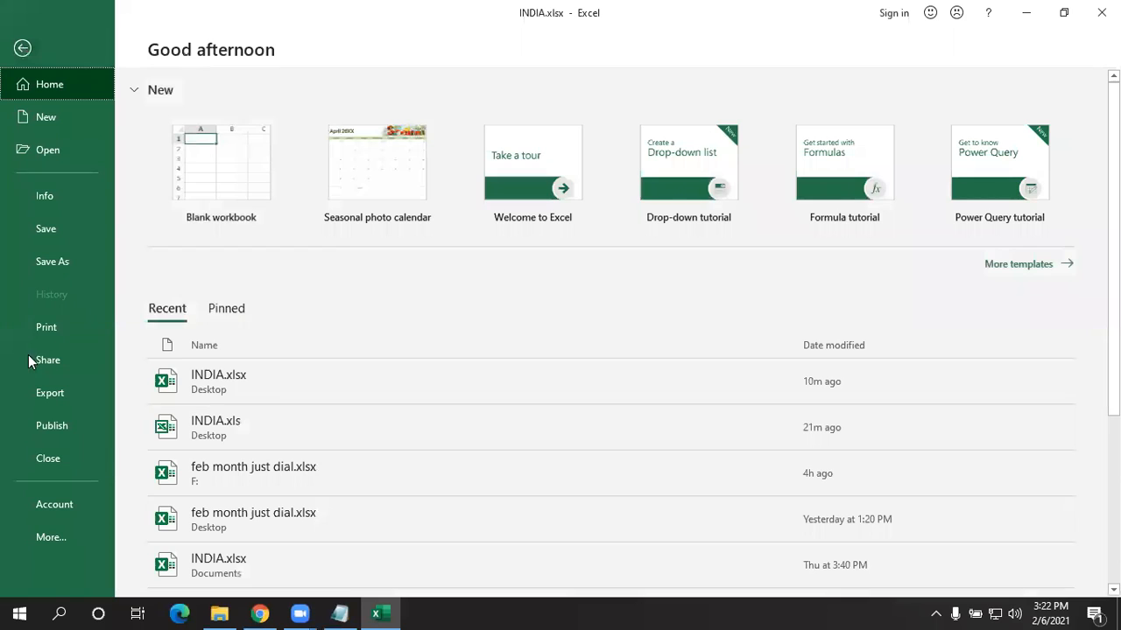
{"action": "left_click", "coordinate": [48, 329]}
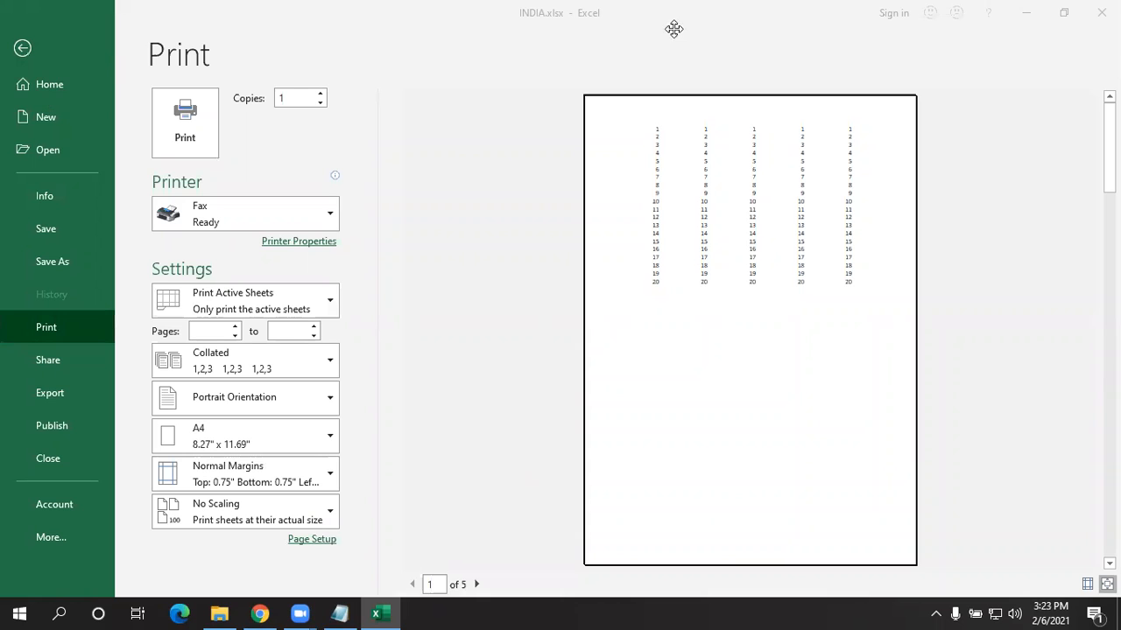
{"action": "left_click", "coordinate": [243, 307]}
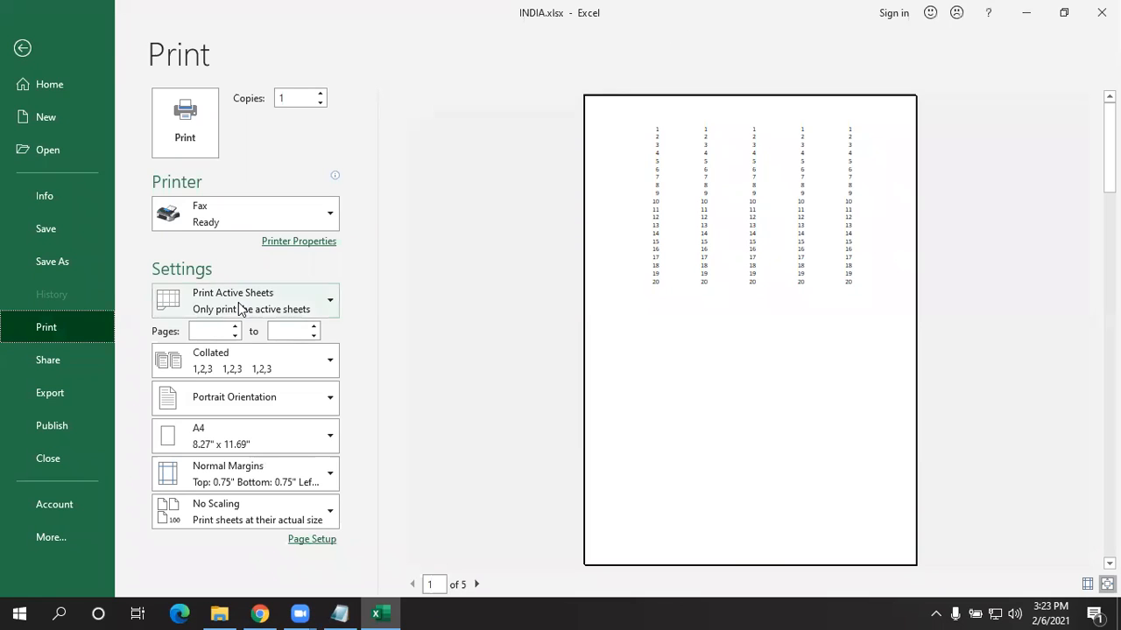
{"action": "left_click", "coordinate": [238, 382]}
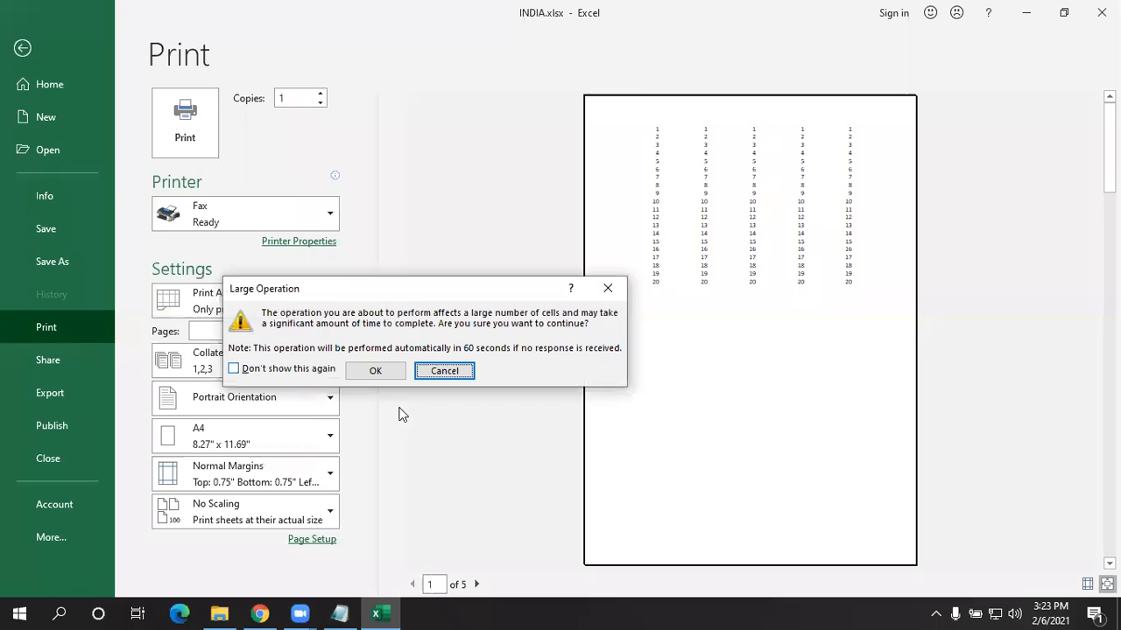
{"action": "left_click", "coordinate": [328, 369]}
{"action": "left_click", "coordinate": [375, 370]}
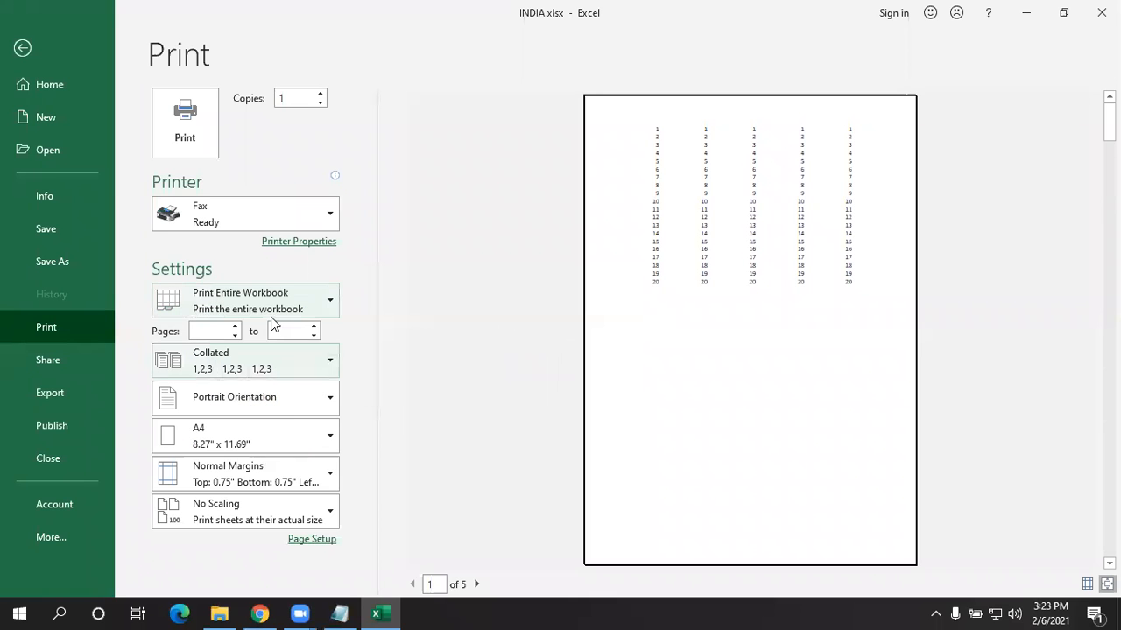
- Switch back to Print Active Sheets and return to the worksheet
{"action": "left_click", "coordinate": [261, 301]}
{"action": "left_click", "coordinate": [256, 336]}
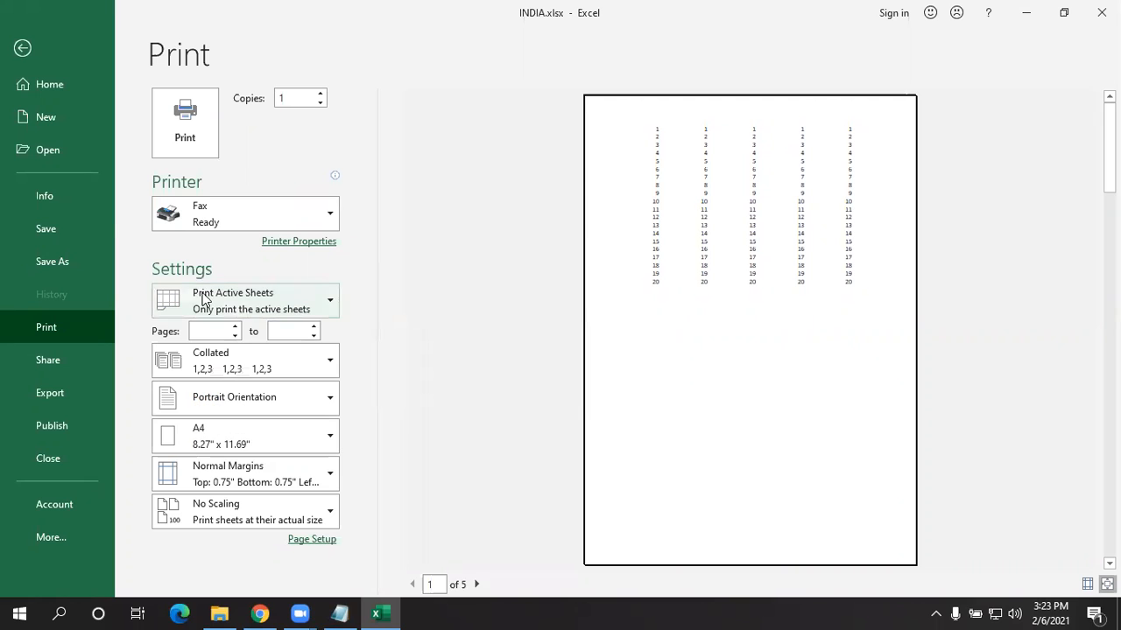
{"action": "left_click", "coordinate": [23, 49]}
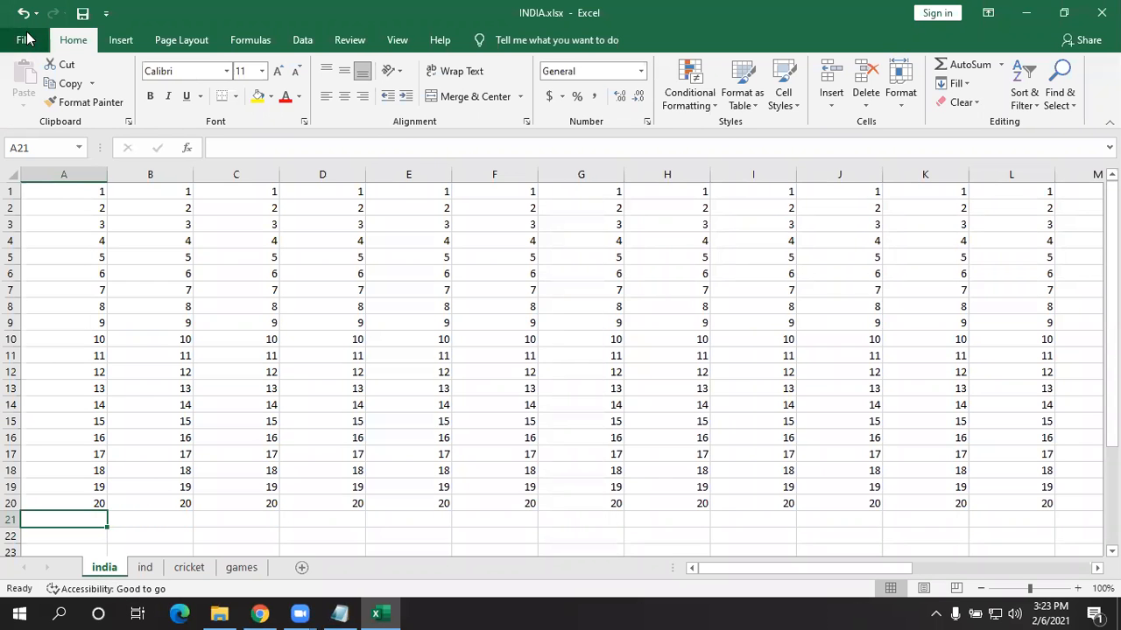
- Add the note 'ctrl + p - print' on a fresh line below the save notes
{"action": "left_click", "coordinate": [341, 613]}
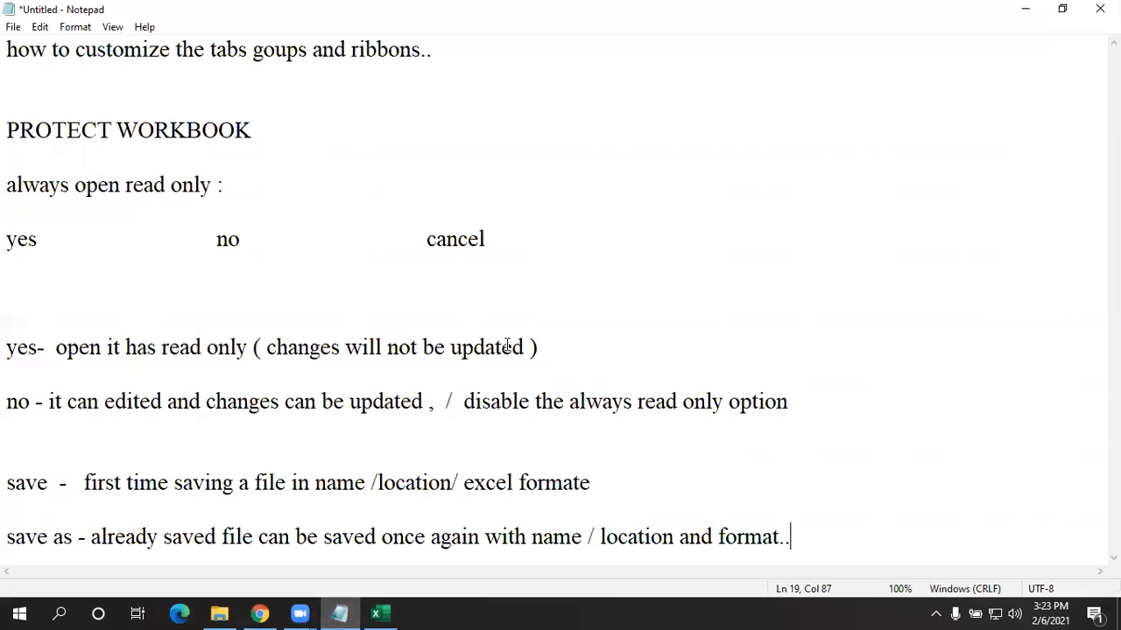
{"action": "key", "text": "Return"}
{"action": "key", "text": "Return"}
{"action": "key", "text": "Return"}
{"action": "key", "text": "Return"}
{"action": "key", "text": "Return"}
{"action": "key", "text": "Return"}
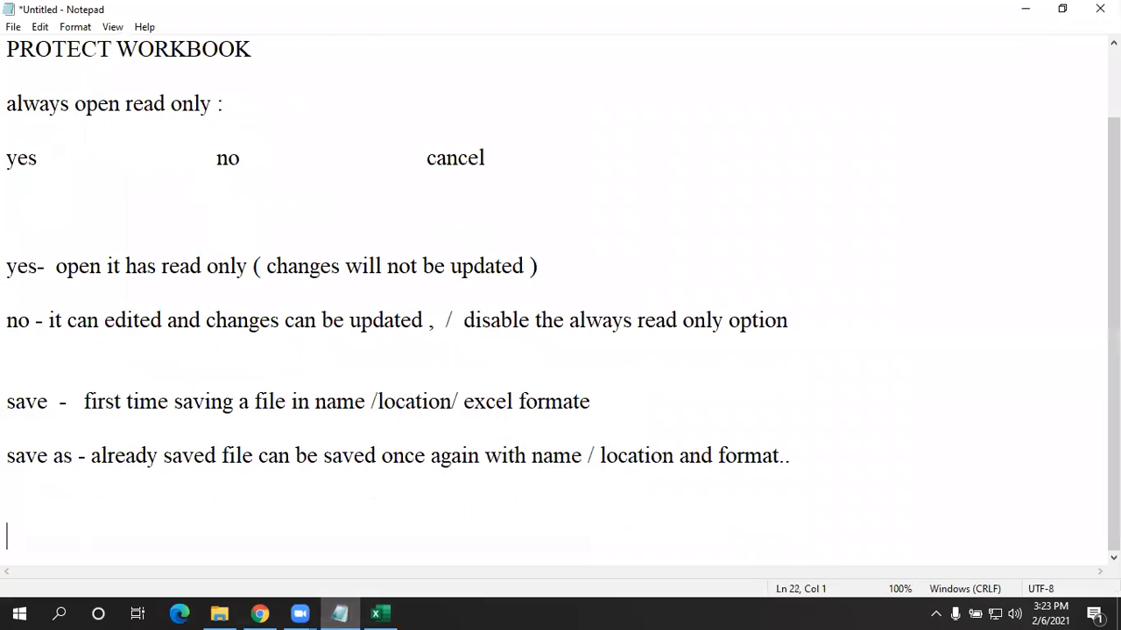
{"action": "type", "text": "ctr"}
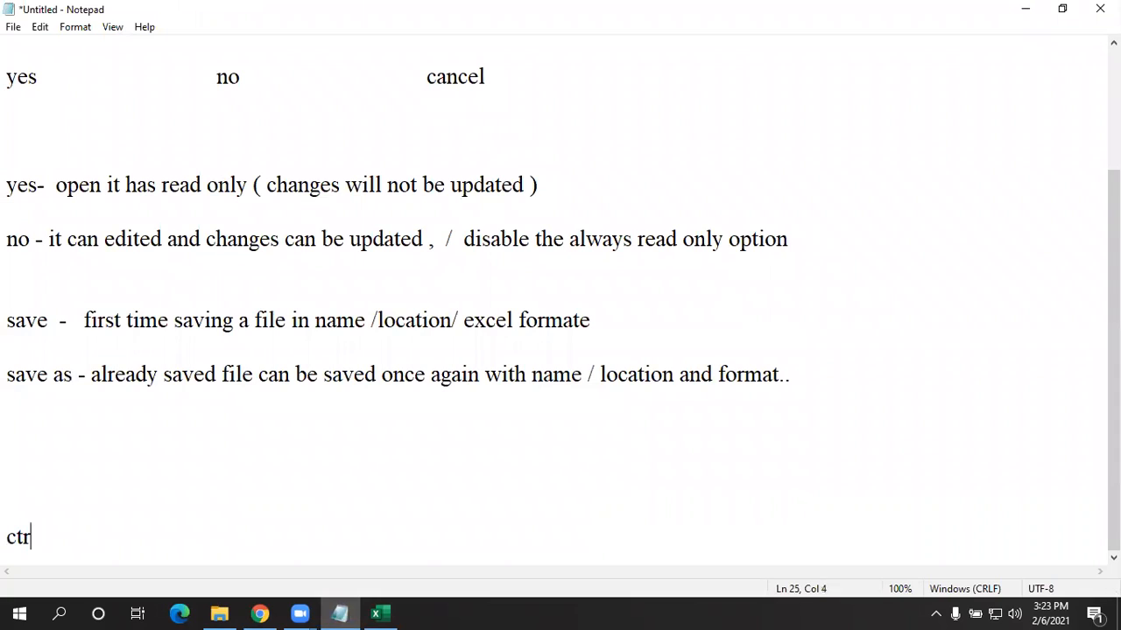
{"action": "type", "text": "l +  p   - print"}
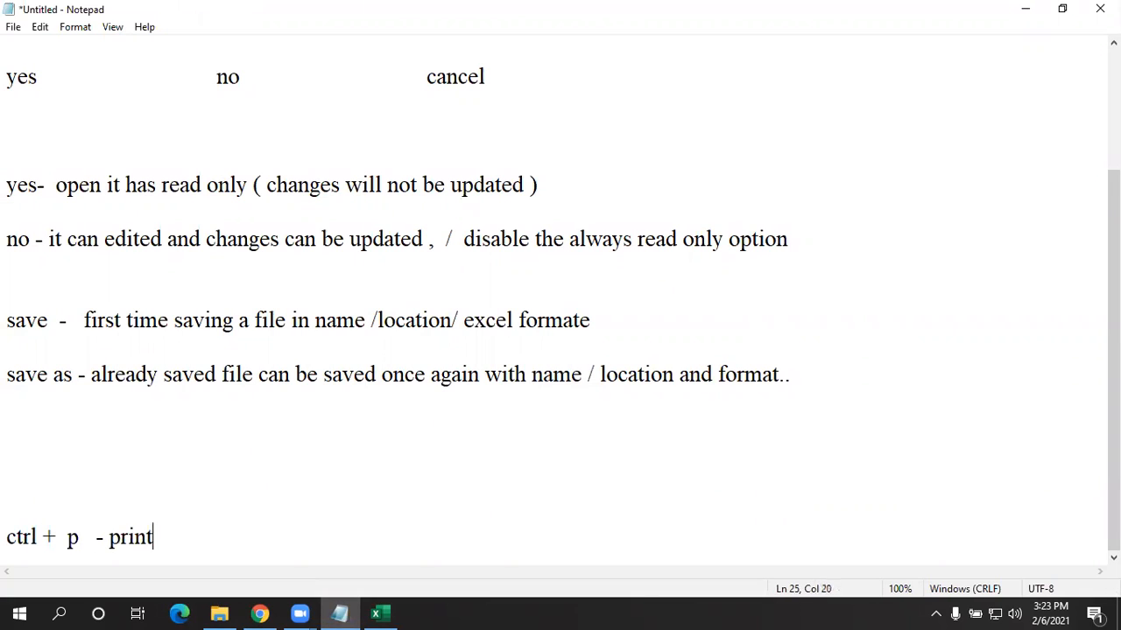
{"action": "key", "text": "Return"}
{"action": "key", "text": "Return"}
- Add 'ctrl + f2 - print preview', remove the stray v, and go back to Excel
{"action": "type", "text": "f"}
{"action": "key", "text": "BackSpace"}
{"action": "type", "text": "ctr"}
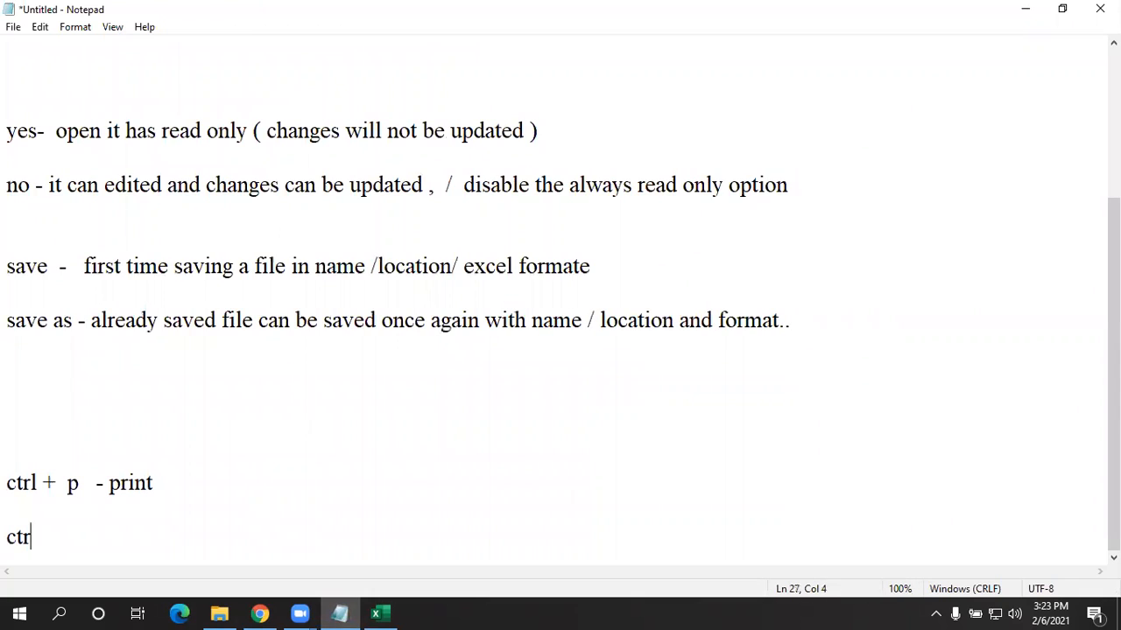
{"action": "type", "text": "l + f2 -v  print preview"}
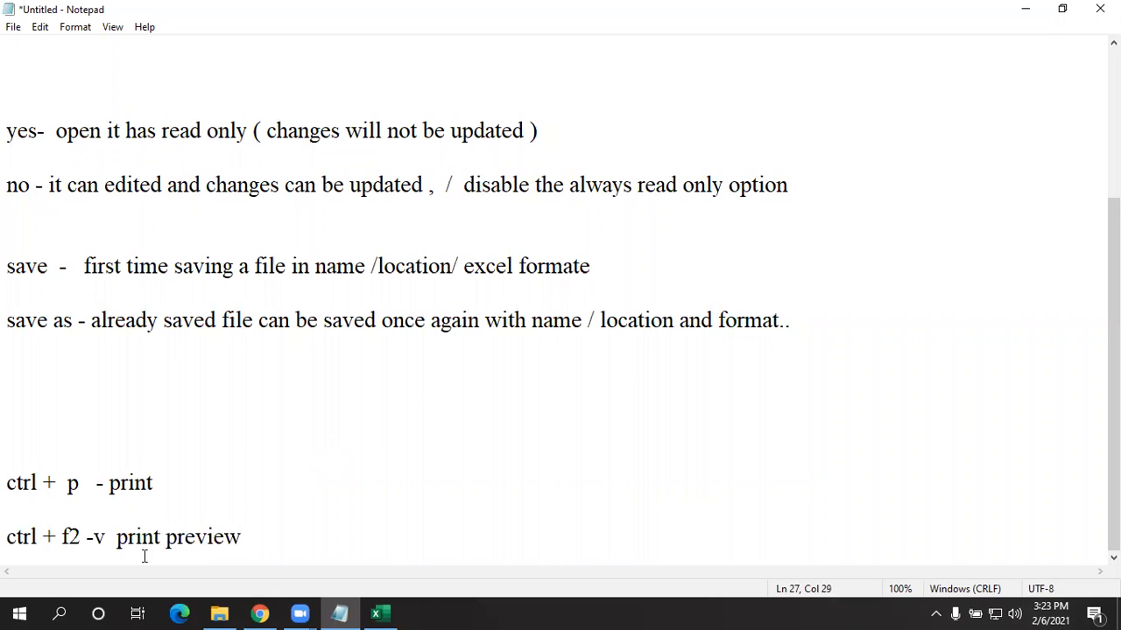
{"action": "left_click", "coordinate": [106, 535]}
{"action": "key", "text": "BackSpace"}
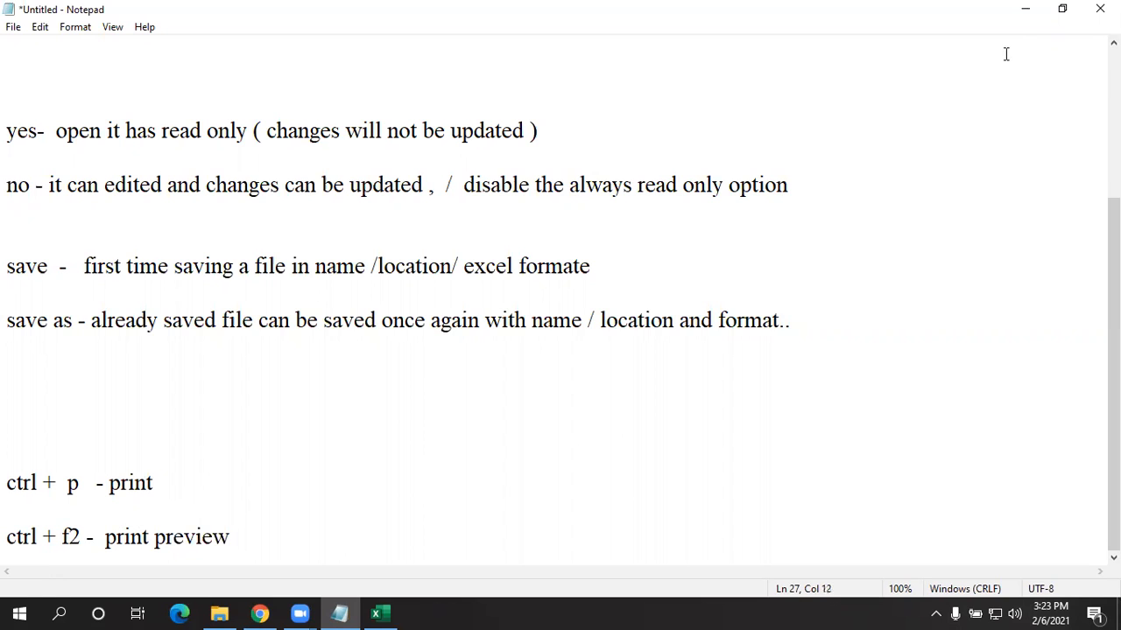
{"action": "left_click", "coordinate": [1022, 10]}
{"action": "left_click", "coordinate": [406, 340]}
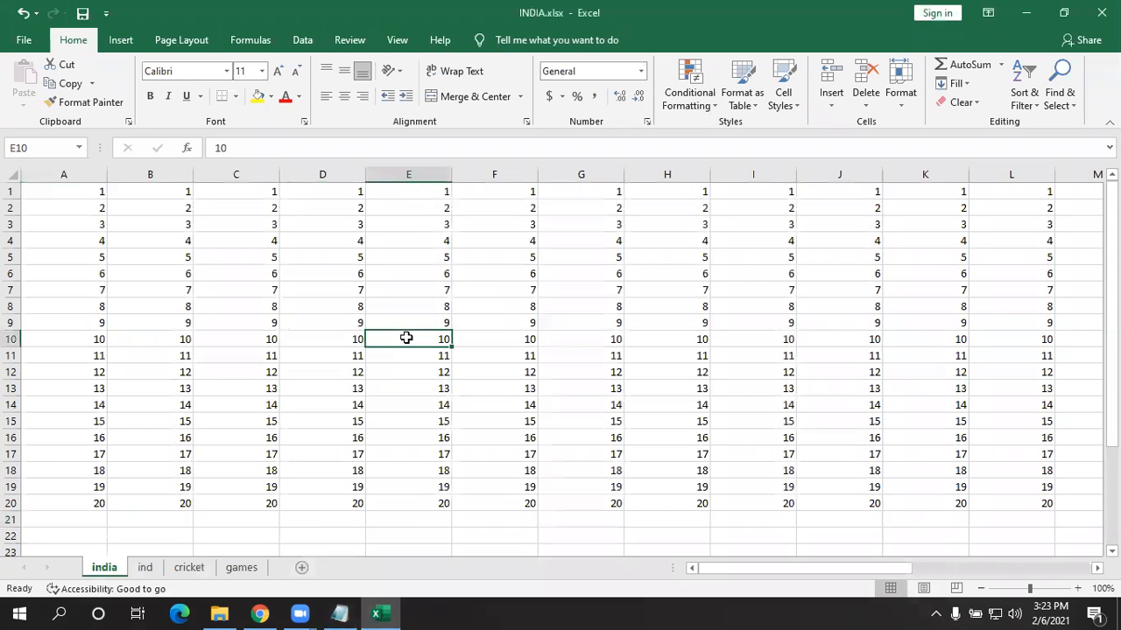
- Open the Ctrl+F2 print preview twice, closing it each time, then switch to Notepad
{"action": "key", "text": "ctrl+F2"}
{"action": "key", "text": "Escape"}
{"action": "key", "text": "ctrl+F2"}
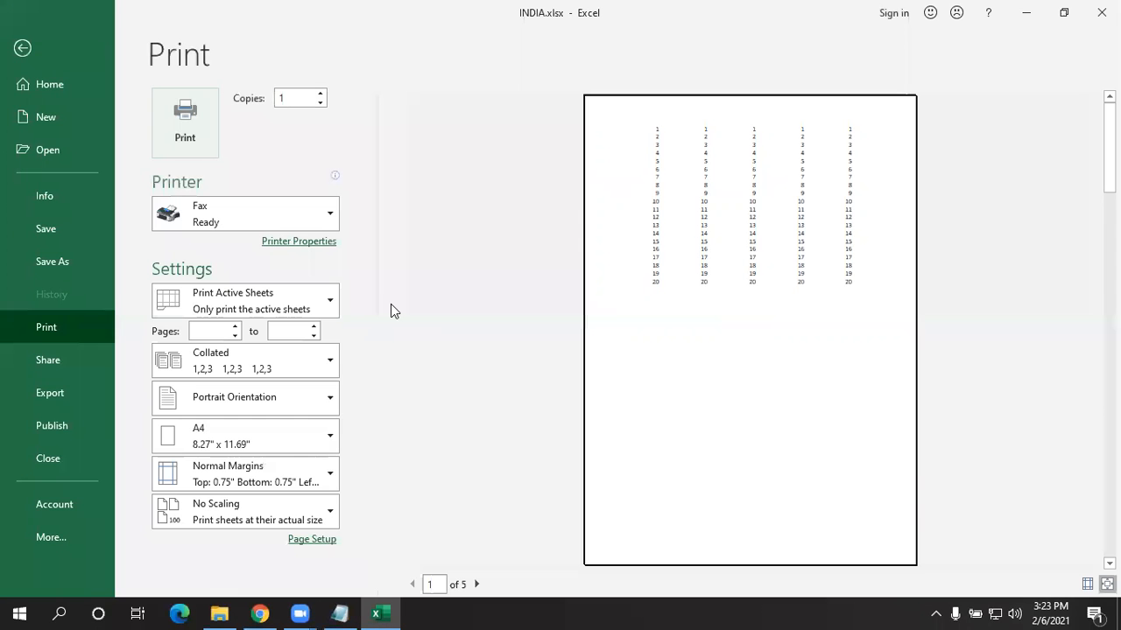
{"action": "left_click", "coordinate": [45, 56]}
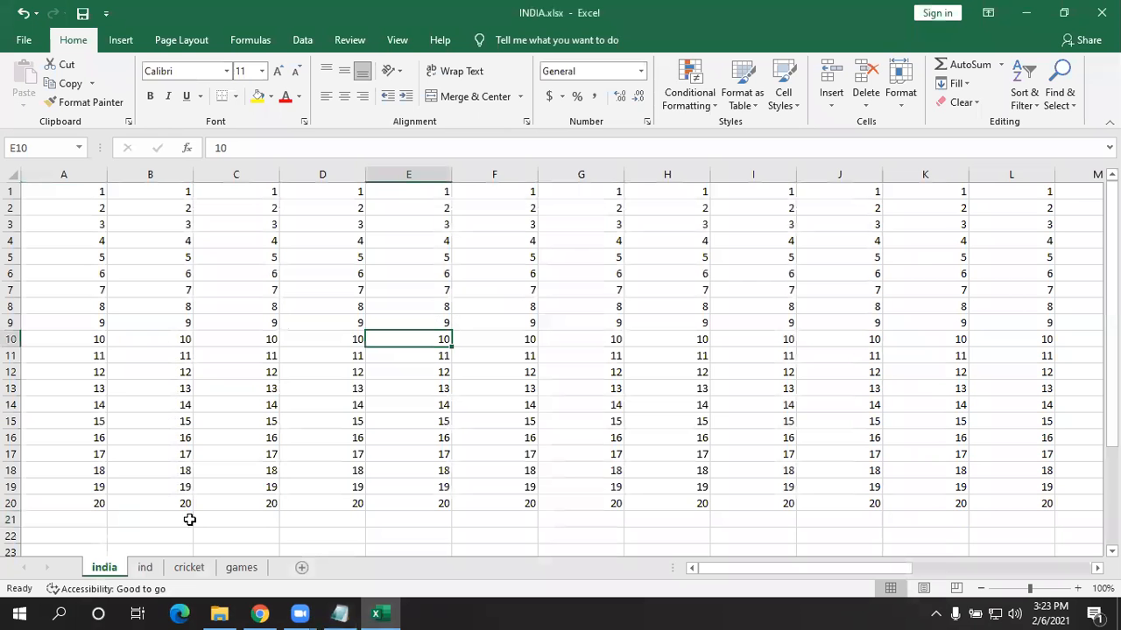
{"action": "left_click", "coordinate": [340, 614]}
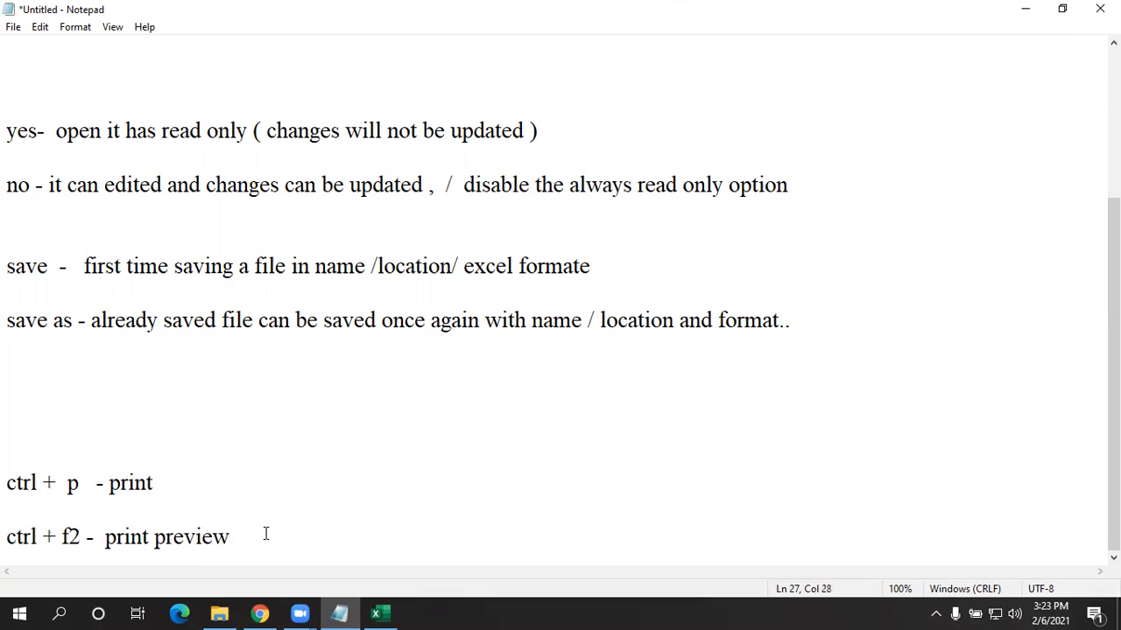
- Append '/ ctrl+fn+f2' to the ctrl + f2 print-preview note and minimise Notepad
{"action": "left_click", "coordinate": [85, 537]}
{"action": "type", "text": "/  c"}
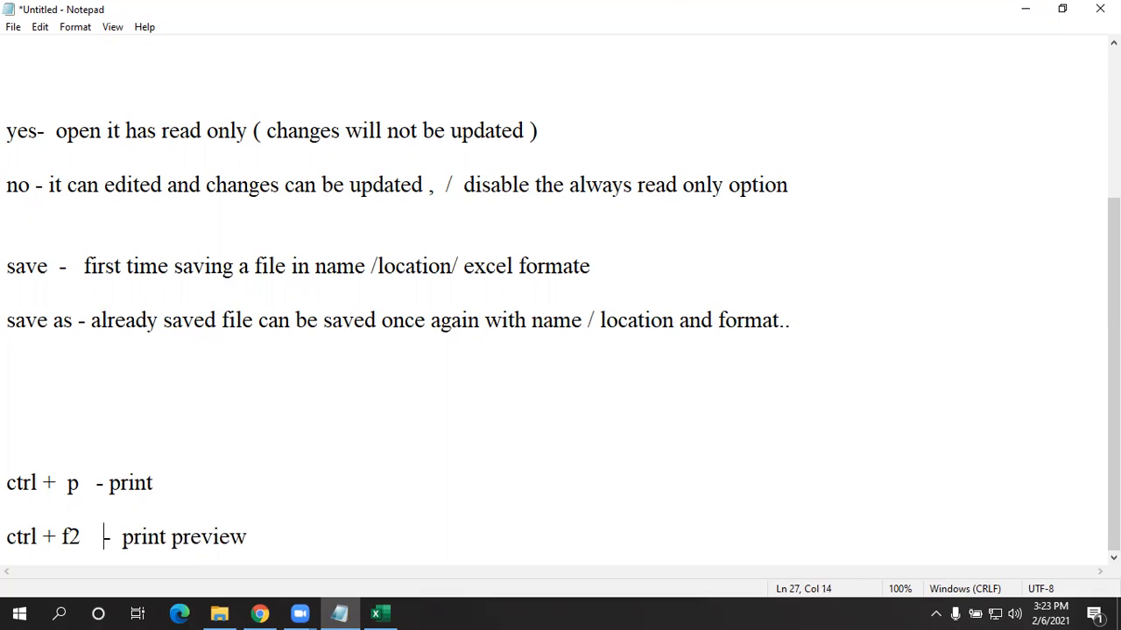
{"action": "type", "text": "trl"}
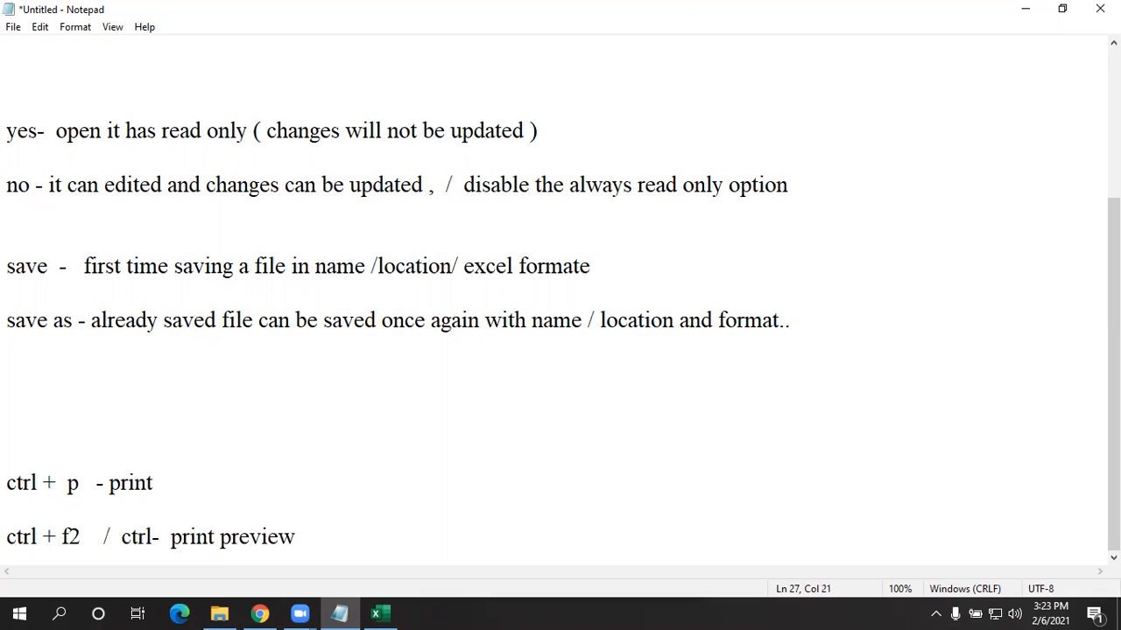
{"action": "type", "text": "+fn"}
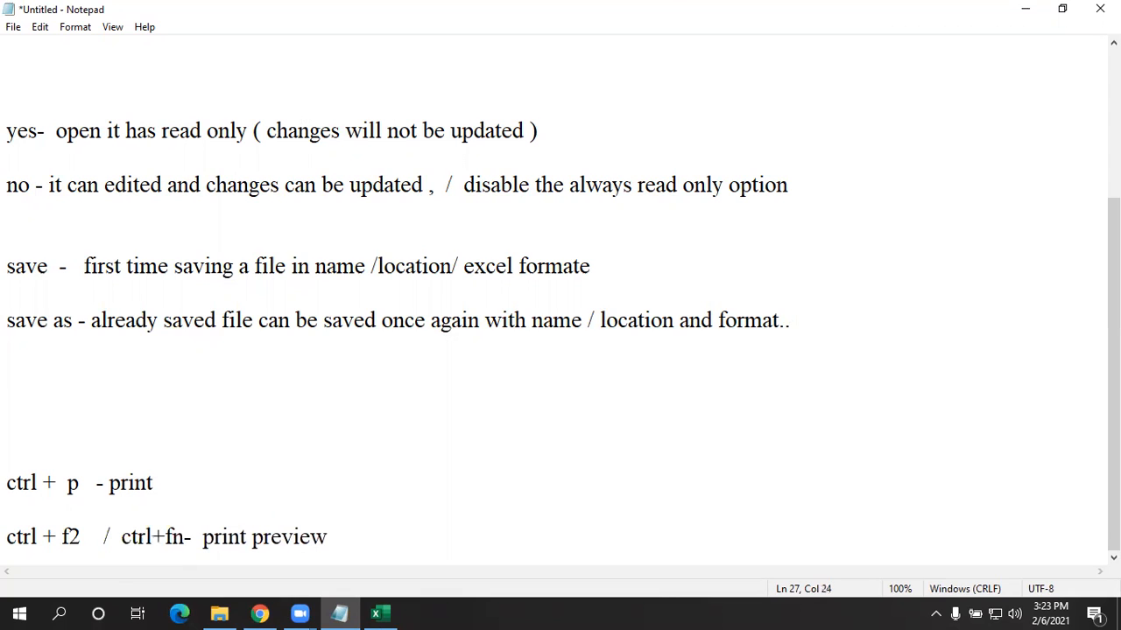
{"action": "type", "text": "+"}
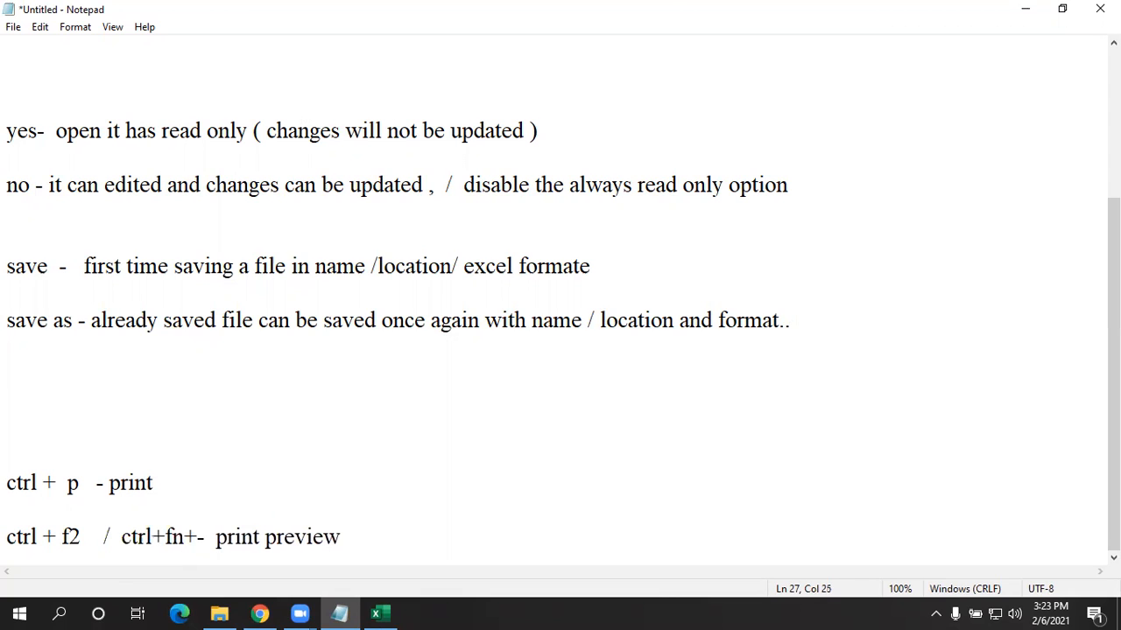
{"action": "type", "text": "f2"}
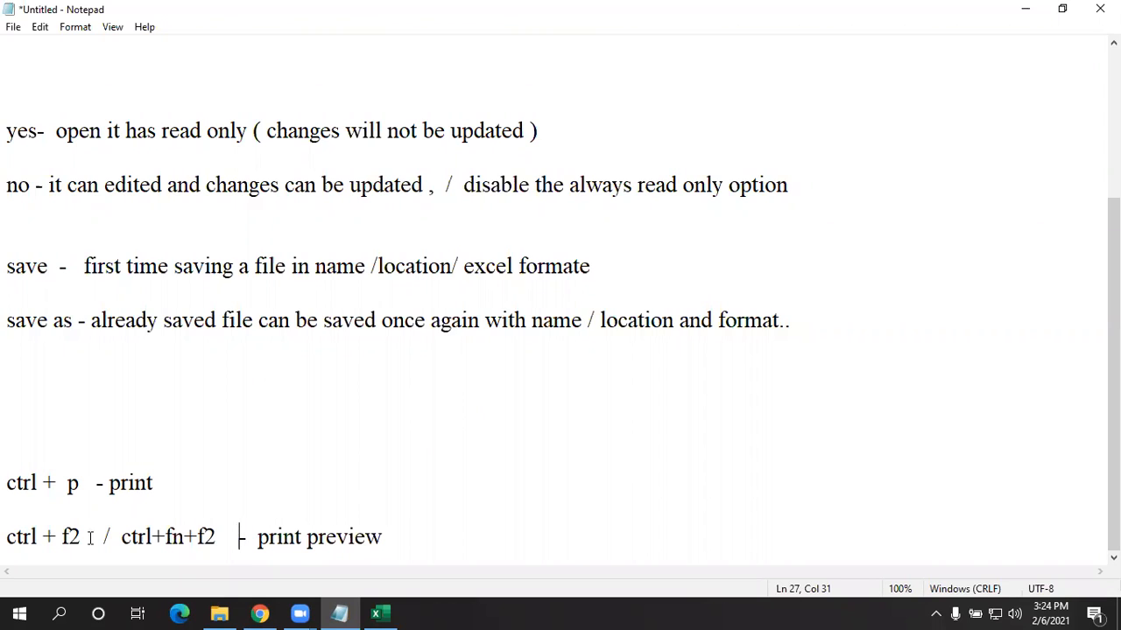
{"action": "left_click", "coordinate": [1025, 9]}
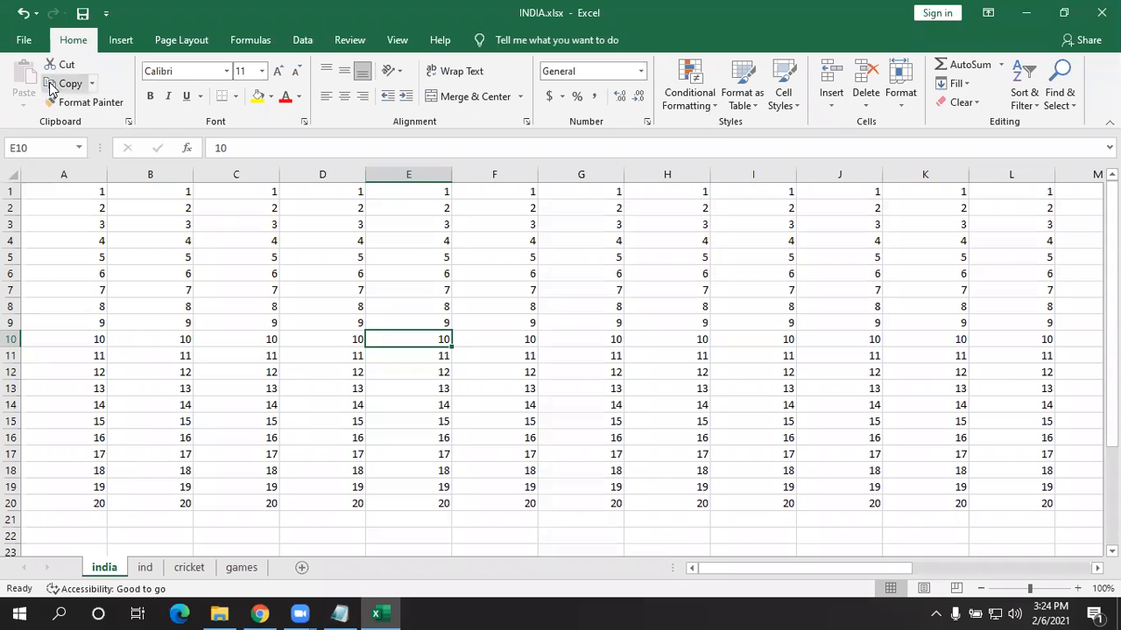
- Open the print preview and check the printer list and the copies value
{"action": "key", "text": "ctrl+p"}
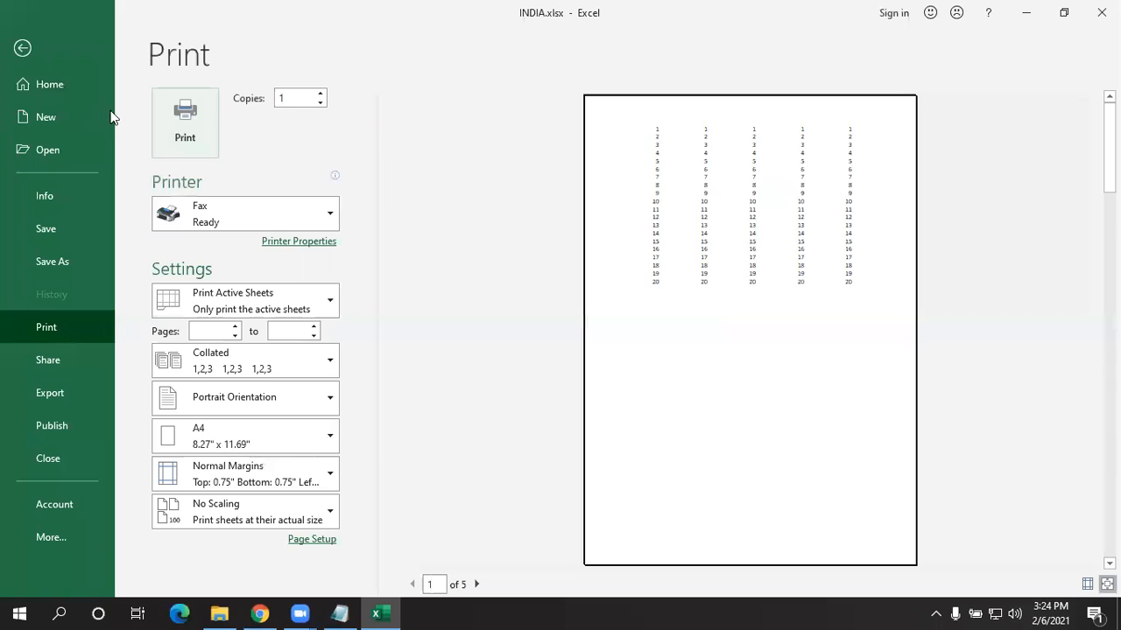
{"action": "left_click", "coordinate": [237, 214]}
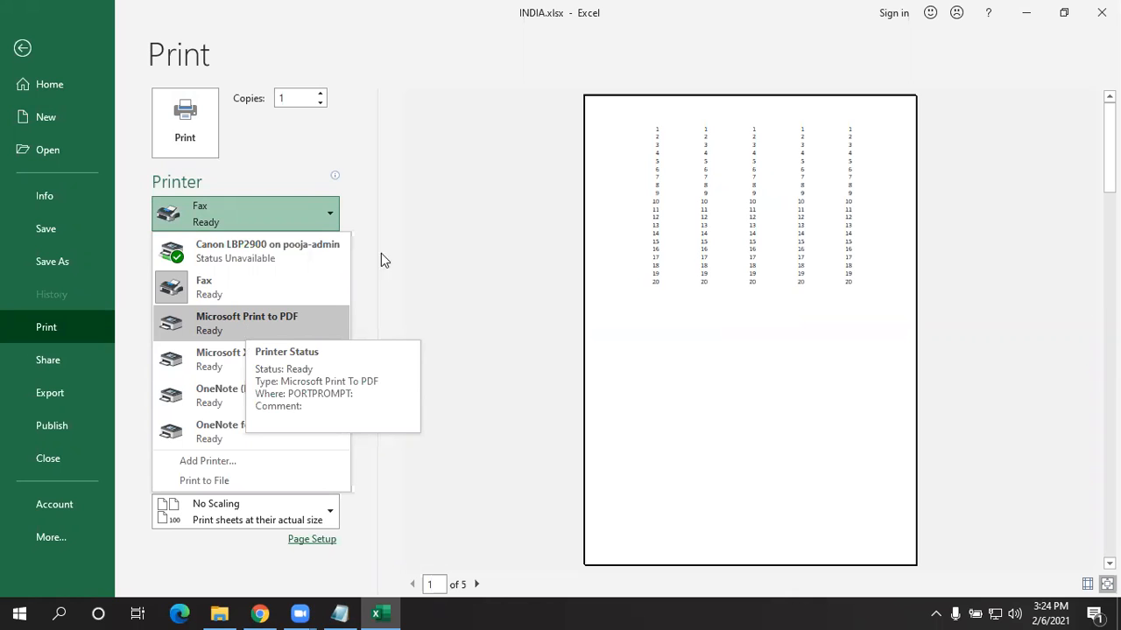
{"action": "left_click", "coordinate": [301, 102]}
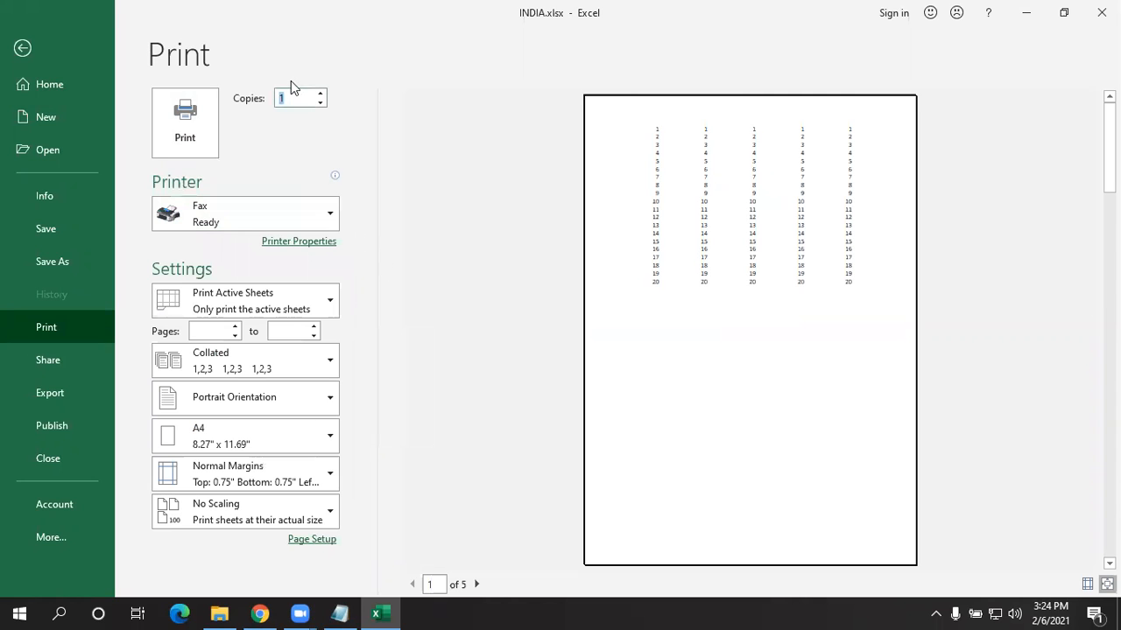
{"action": "double_click", "coordinate": [279, 98]}
- Return to the india worksheet and select cell D27 below the number series
{"action": "left_click", "coordinate": [54, 42]}
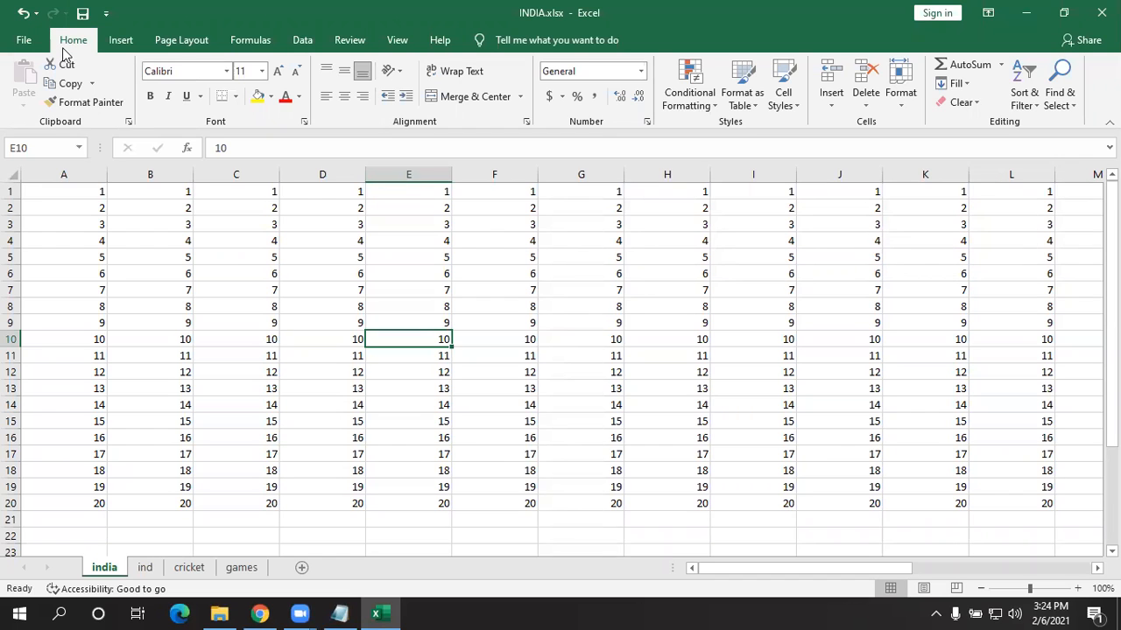
{"action": "scroll", "coordinate": [329, 351], "scroll_direction": "down", "scroll_amount": 5}
{"action": "left_click", "coordinate": [323, 372]}
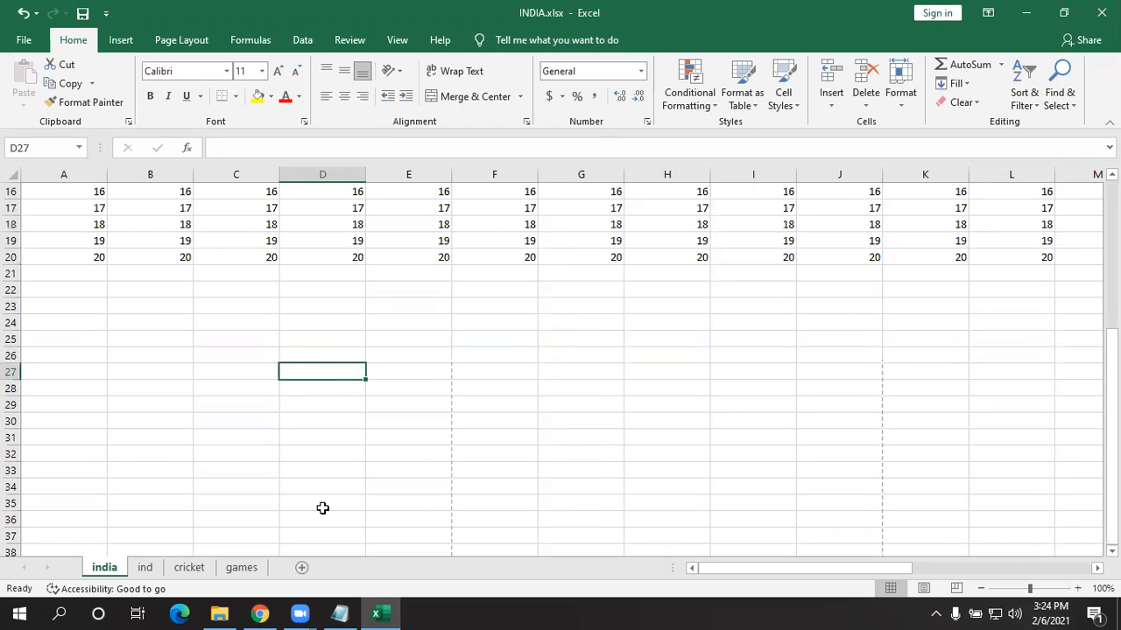
{"action": "scroll", "coordinate": [324, 518], "scroll_direction": "up", "scroll_amount": 5}
- Add the Notepad line 'copies --> 1 - 32767' below the print preview note
{"action": "left_click", "coordinate": [340, 613]}
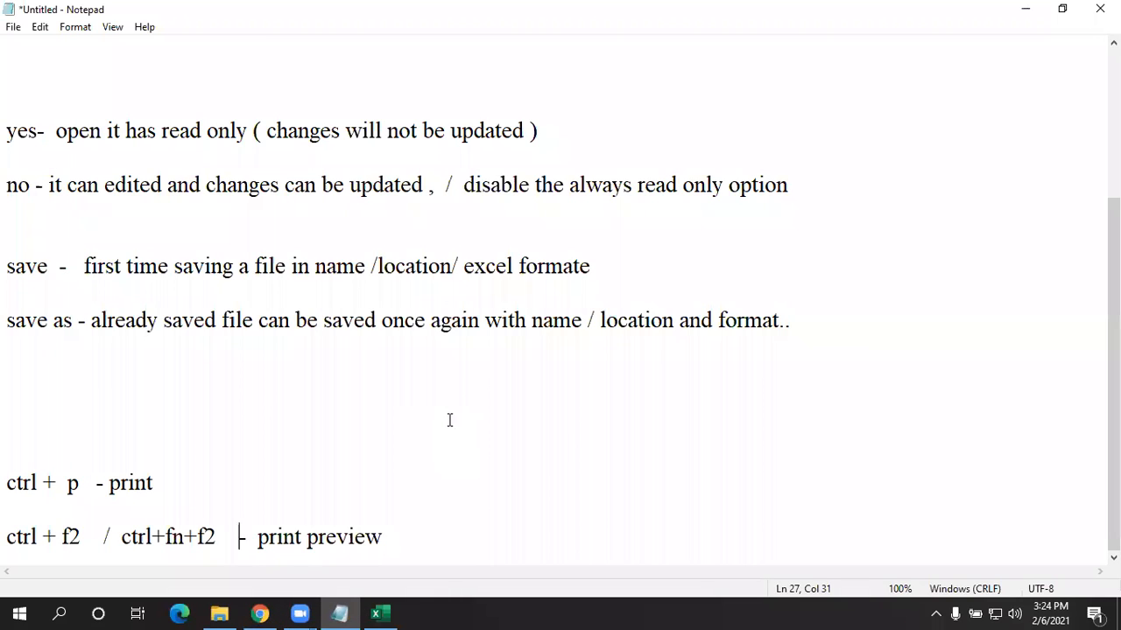
{"action": "left_click", "coordinate": [446, 534]}
{"action": "key", "text": "Return"}
{"action": "key", "text": "Return"}
{"action": "key", "text": "Return"}
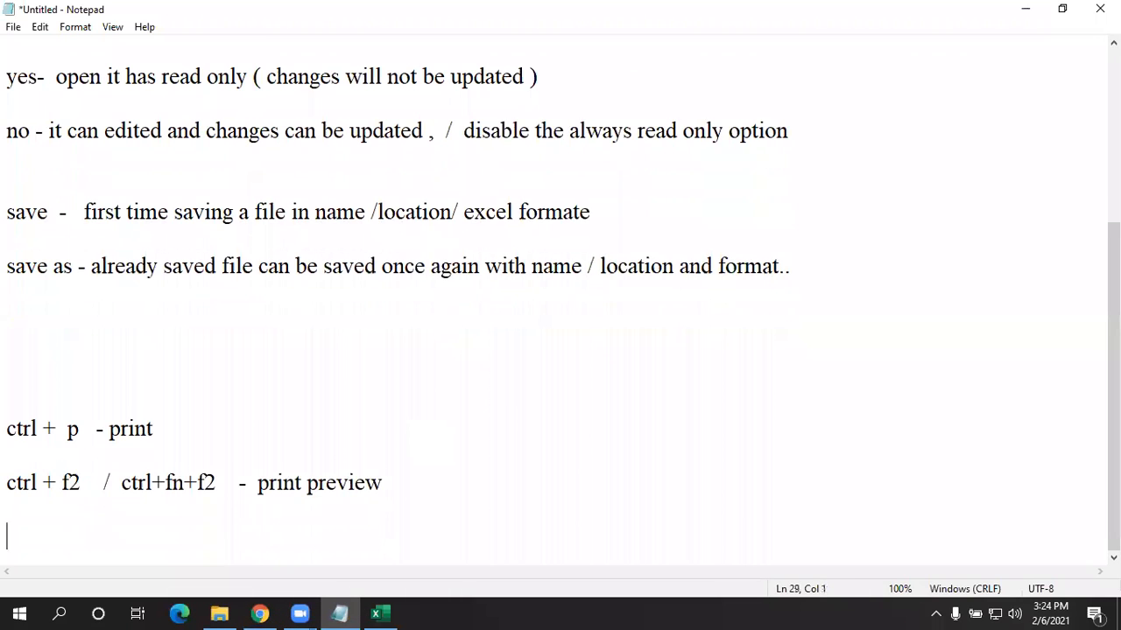
{"action": "type", "text": "copies"}
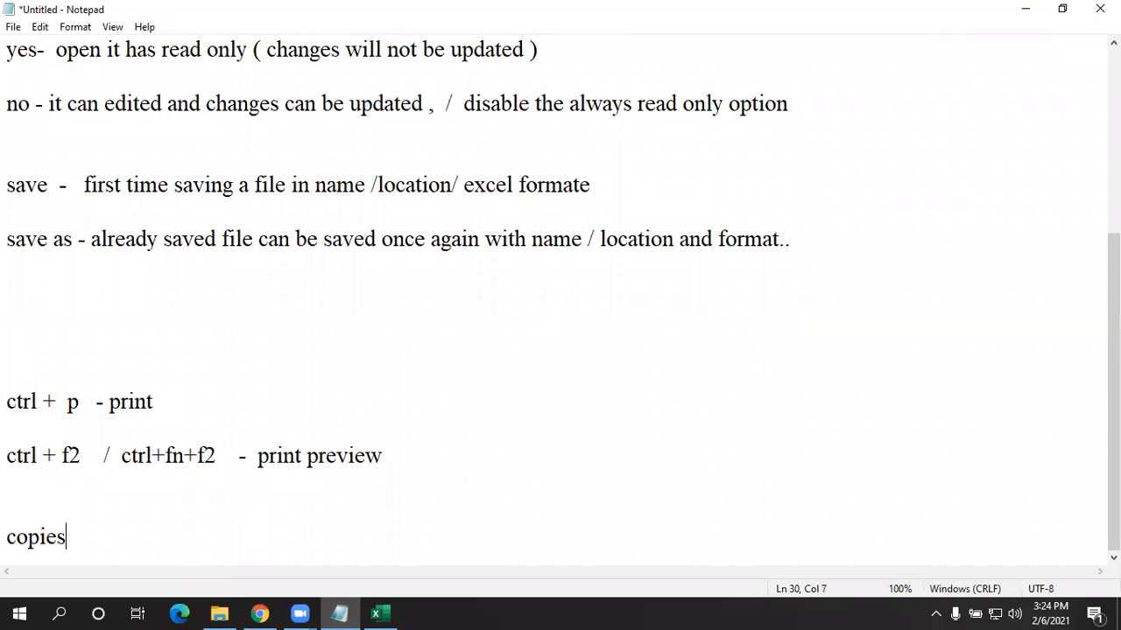
{"action": "type", "text": " 1  -   32767"}
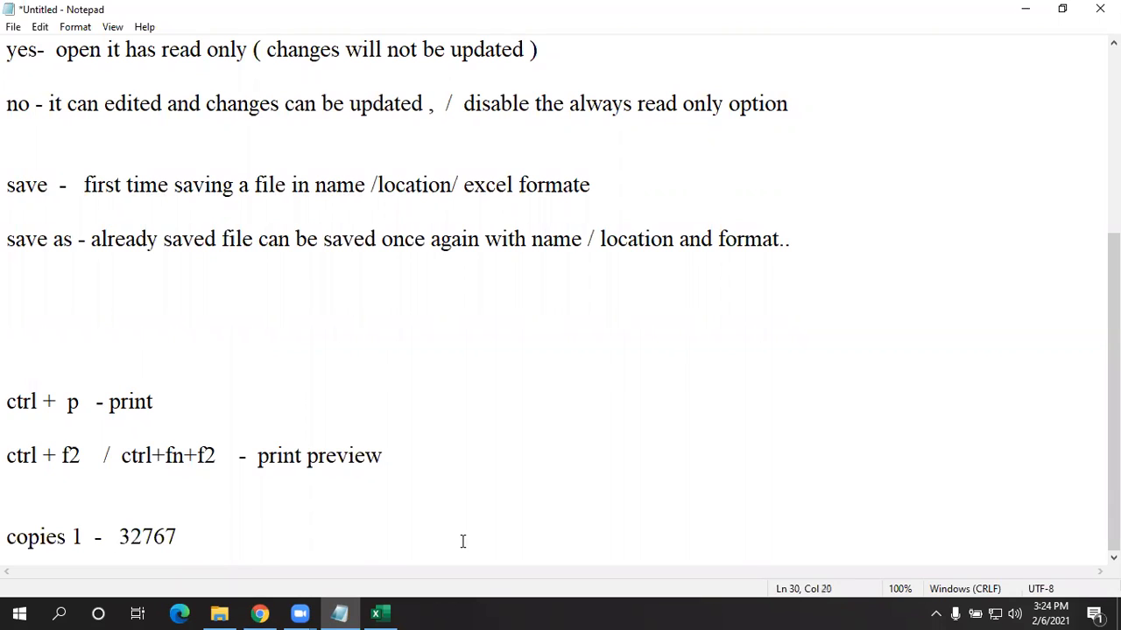
{"action": "left_click", "coordinate": [67, 536]}
{"action": "type", "text": "-->"}
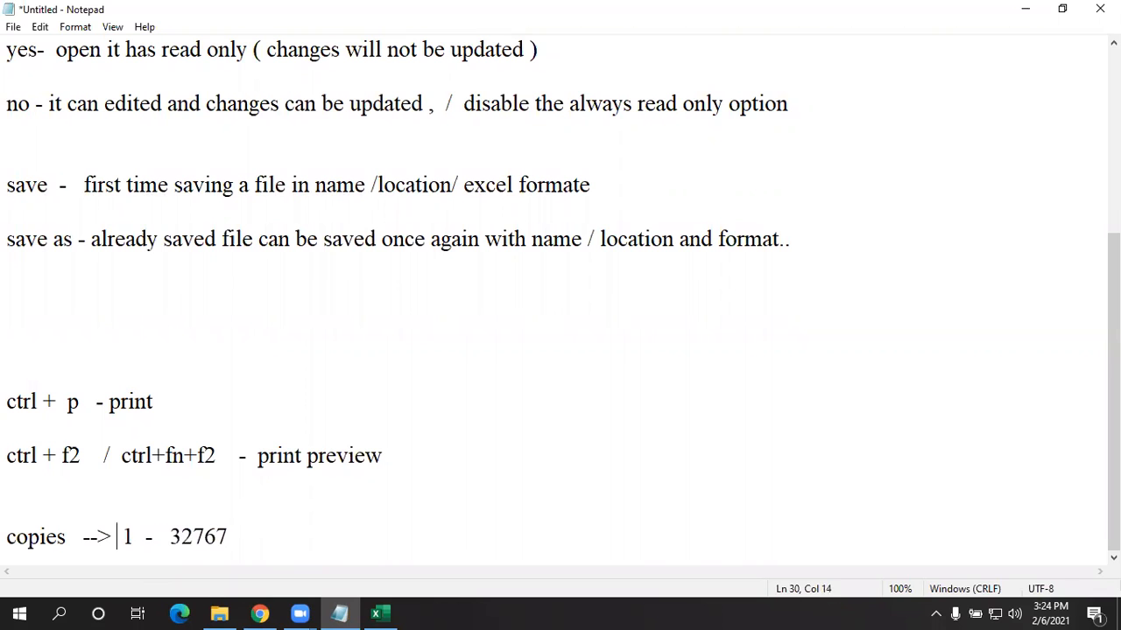
{"action": "double_click", "coordinate": [140, 537]}
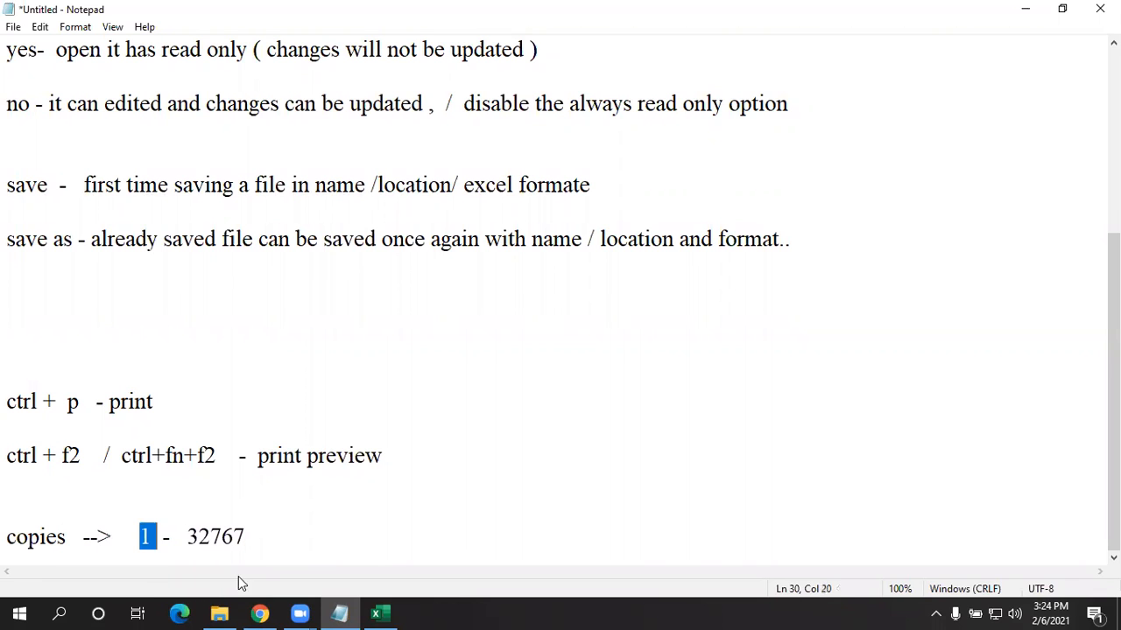
{"action": "left_click", "coordinate": [376, 612]}
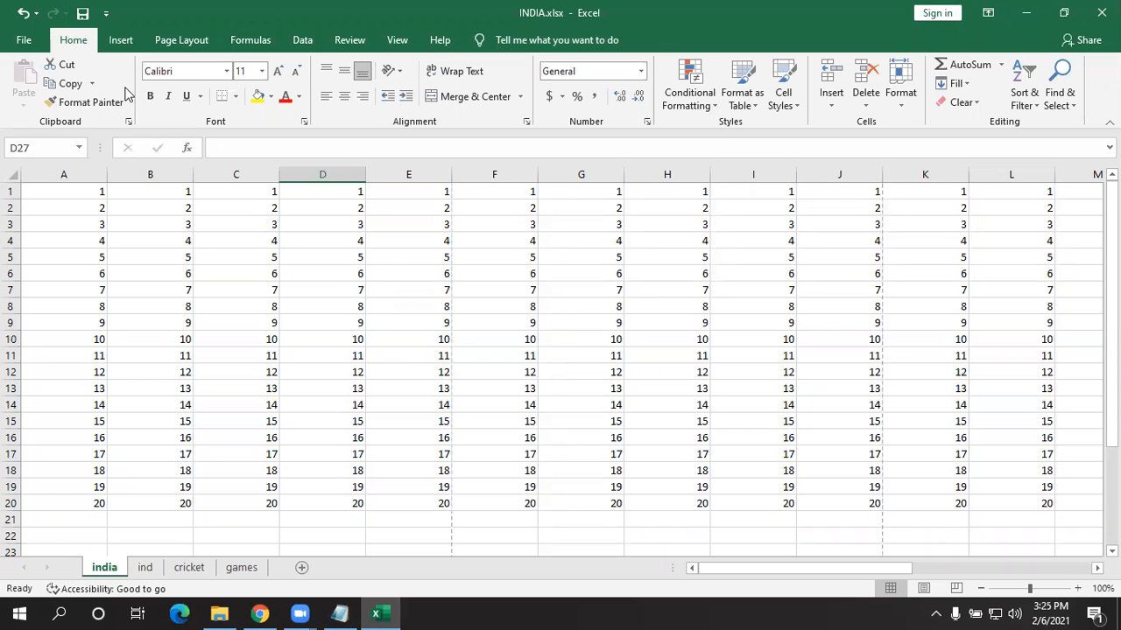
- Open the Print page through File > Info > Print
{"action": "left_click", "coordinate": [20, 41]}
{"action": "left_click", "coordinate": [61, 195]}
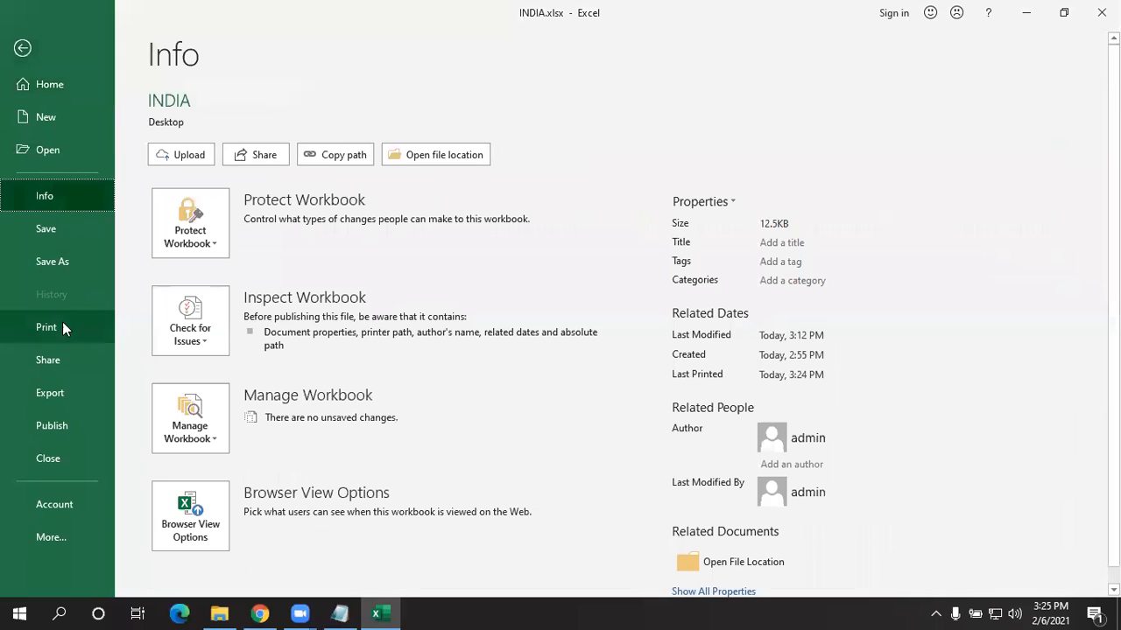
{"action": "left_click", "coordinate": [63, 330]}
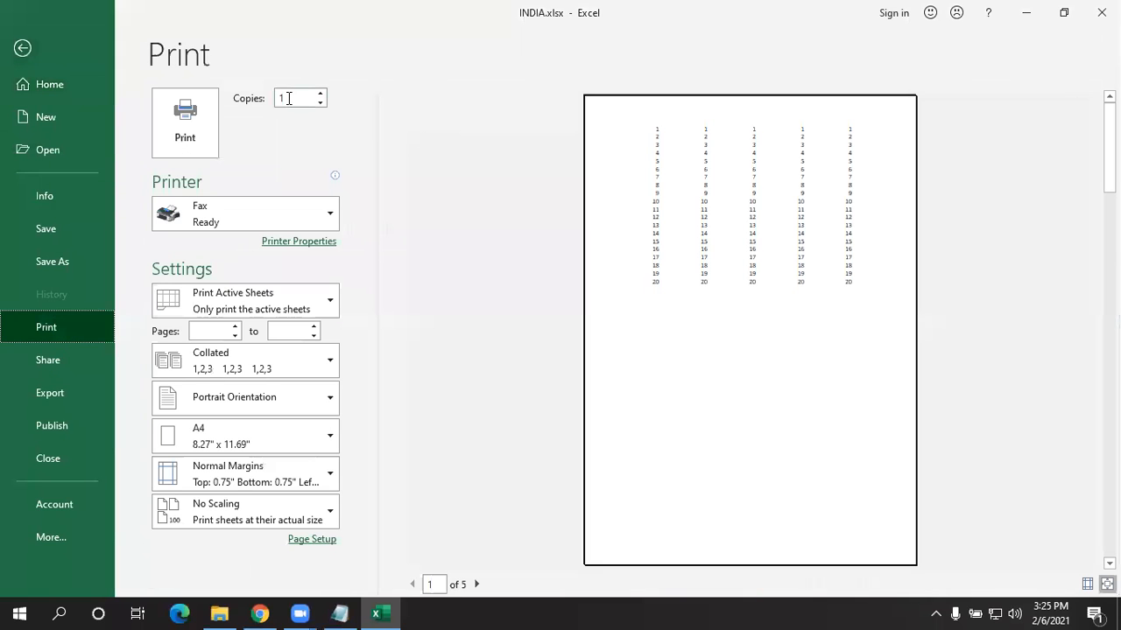
- Enter 32768 copies to hit the 32767 limit, then bring the copies back to 3
{"action": "type", "text": "32"}
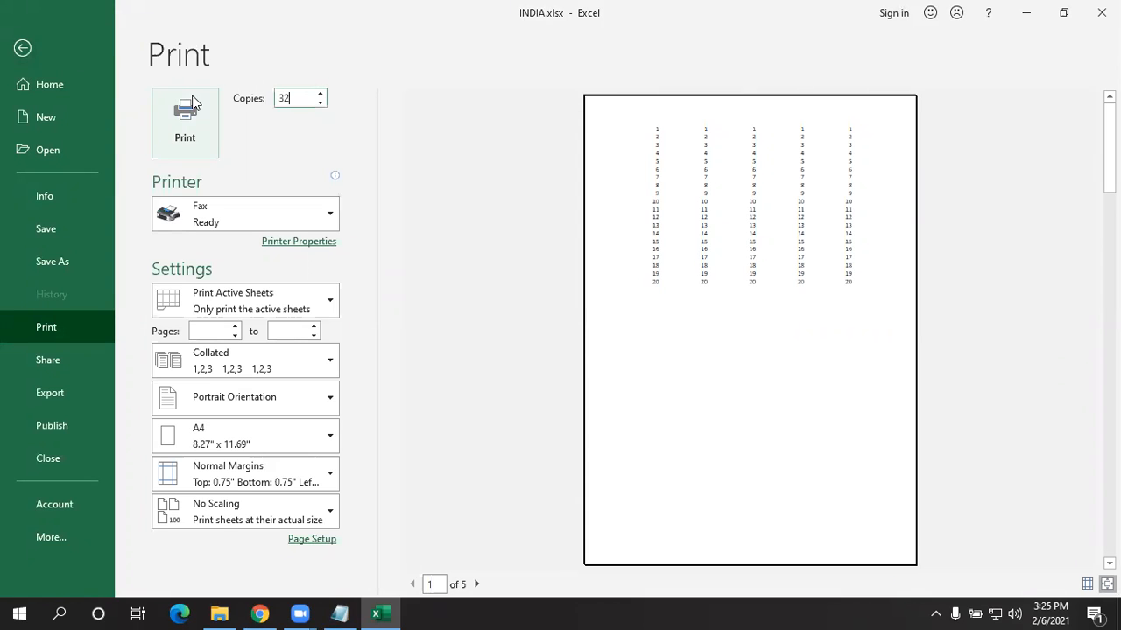
{"action": "type", "text": "76"}
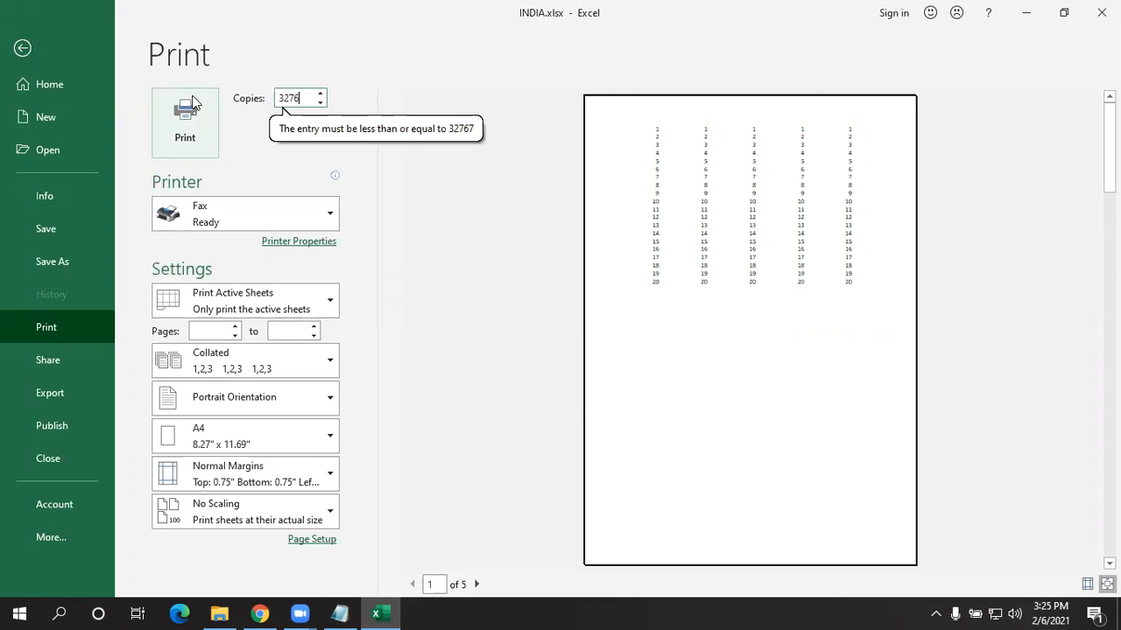
{"action": "type", "text": "8"}
{"action": "key", "text": "BackSpace"}
{"action": "key", "text": "BackSpace"}
{"action": "key", "text": "BackSpace"}
{"action": "key", "text": "BackSpace"}
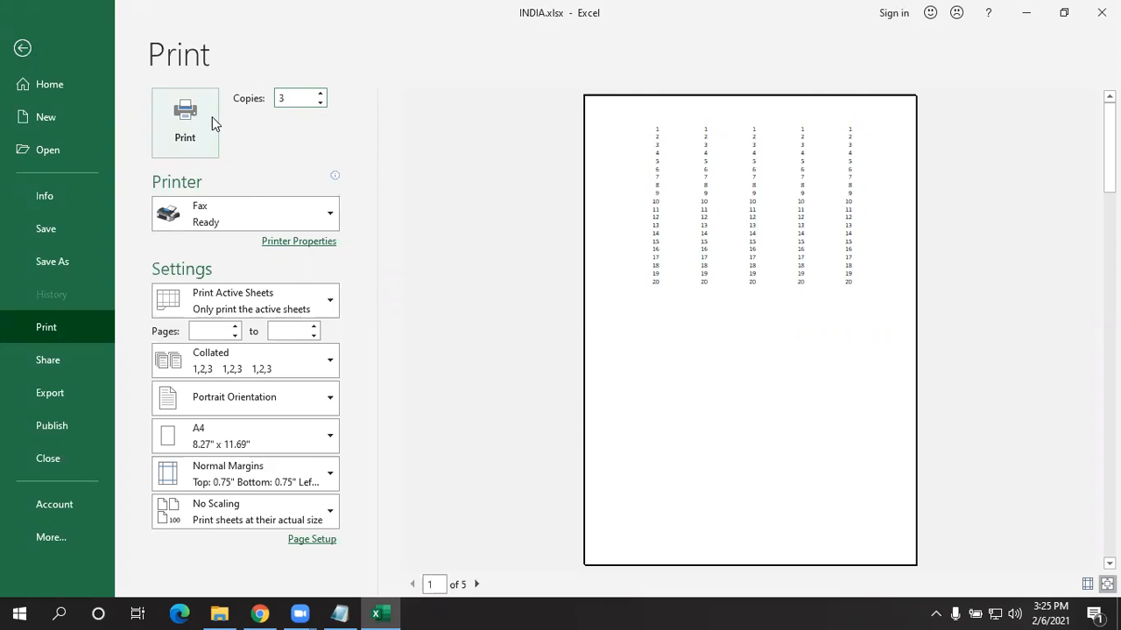
{"action": "left_click", "coordinate": [227, 213]}
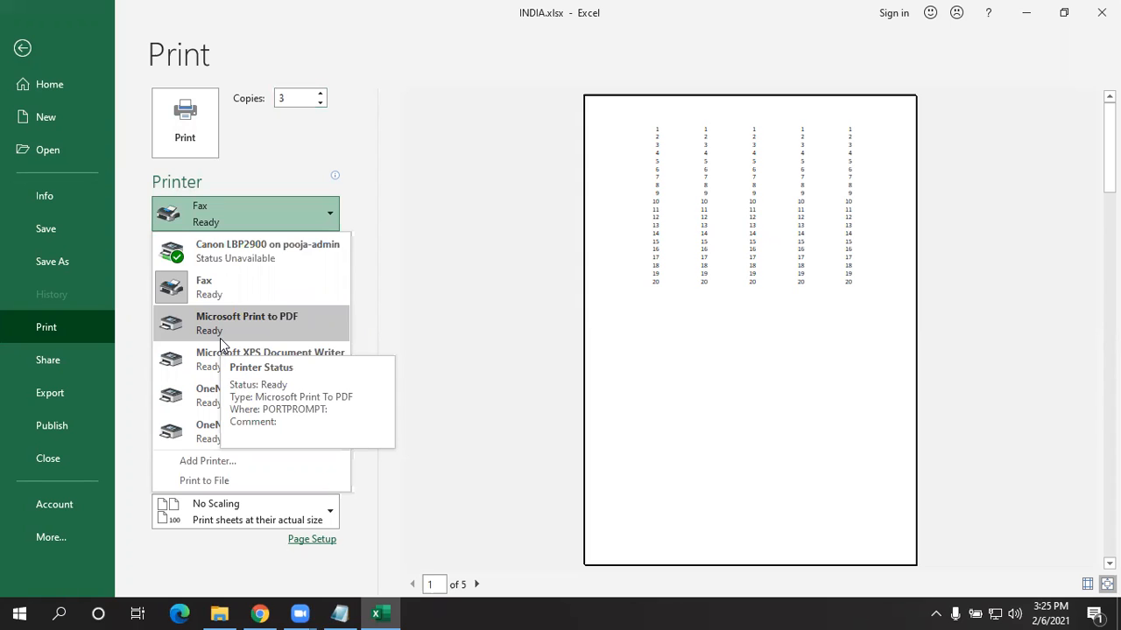
- Try the Canon LBP2900 printer, revert to Fax, keep Print Active Sheets, and return to the sheet
{"action": "left_click", "coordinate": [293, 255]}
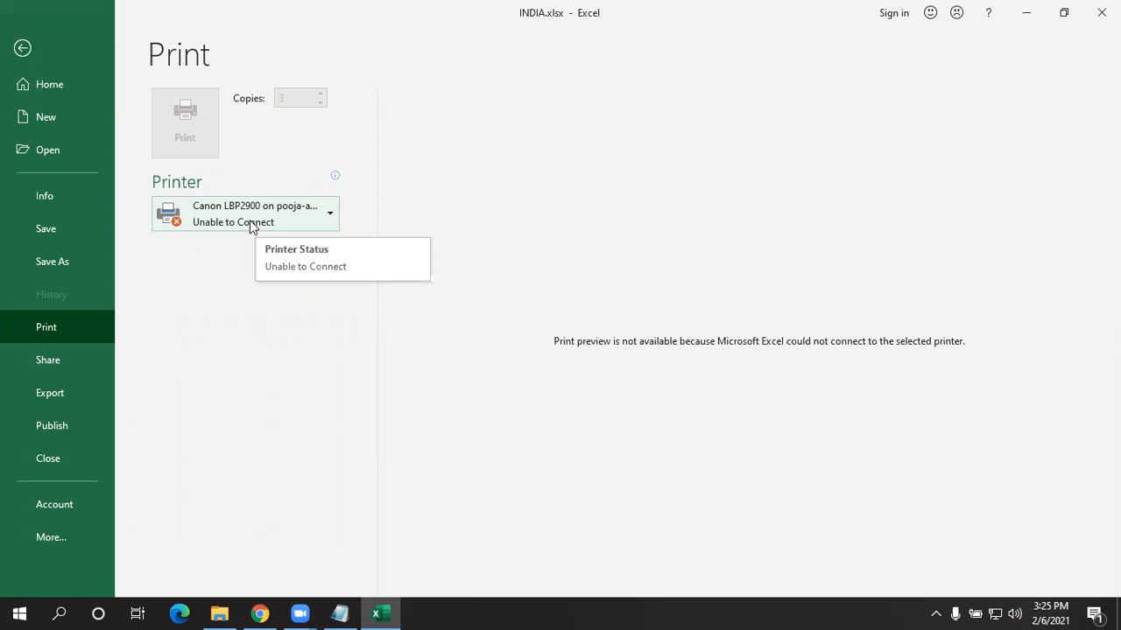
{"action": "left_click", "coordinate": [250, 219]}
{"action": "left_click", "coordinate": [233, 298]}
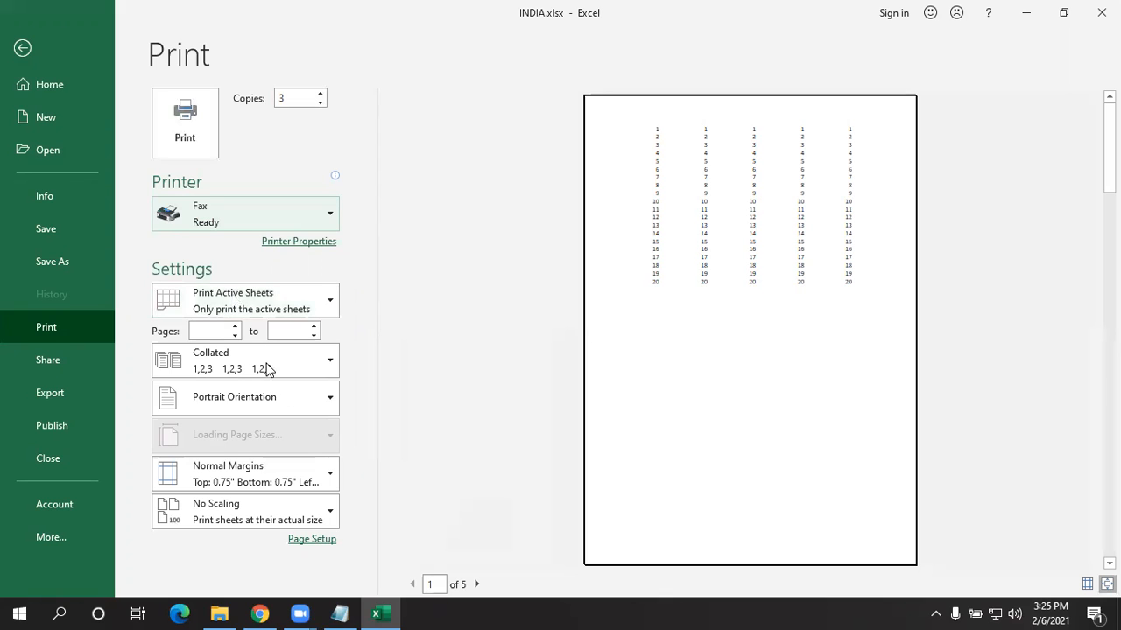
{"action": "left_click", "coordinate": [244, 296]}
{"action": "left_click", "coordinate": [207, 349]}
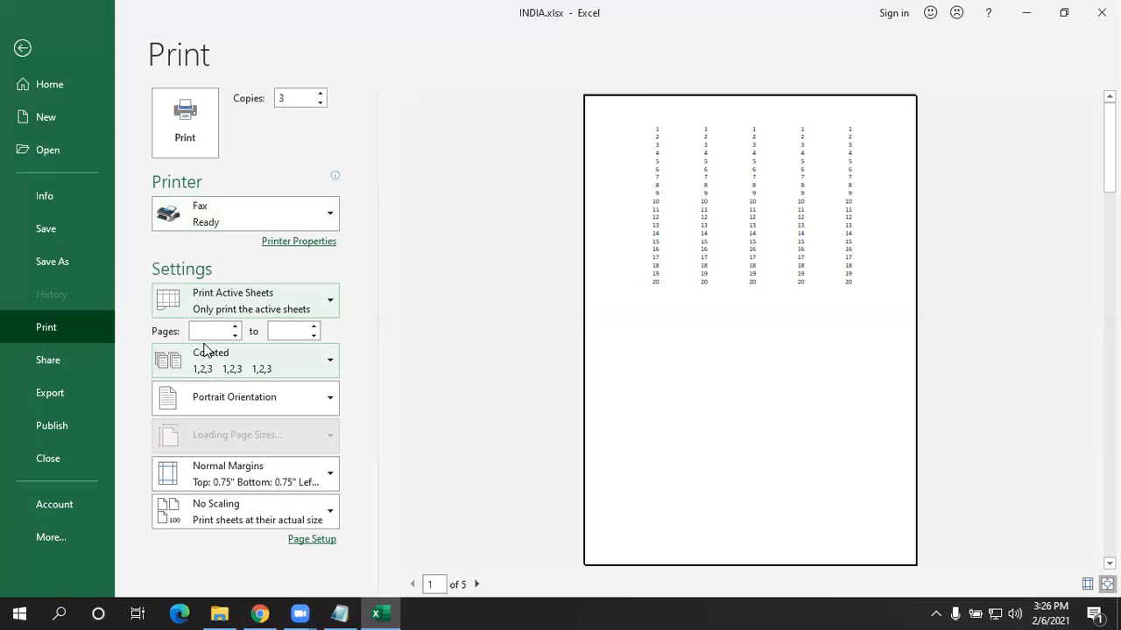
{"action": "left_click", "coordinate": [47, 83]}
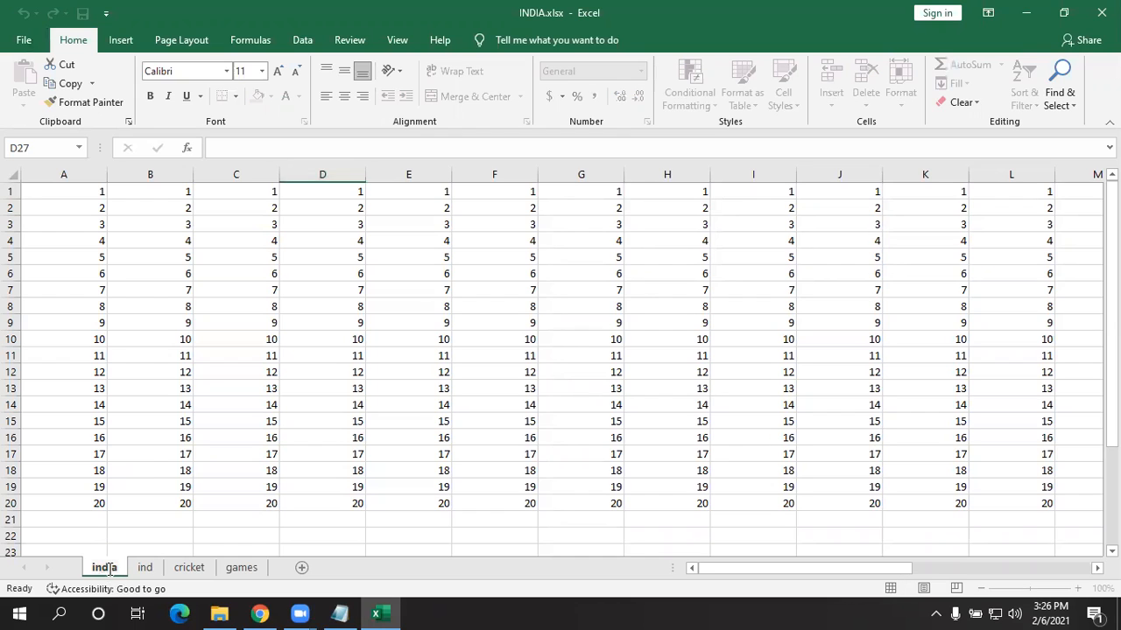
- Select cell B17 and reopen the Print page, keeping Print Active Sheets
{"action": "left_click", "coordinate": [155, 454]}
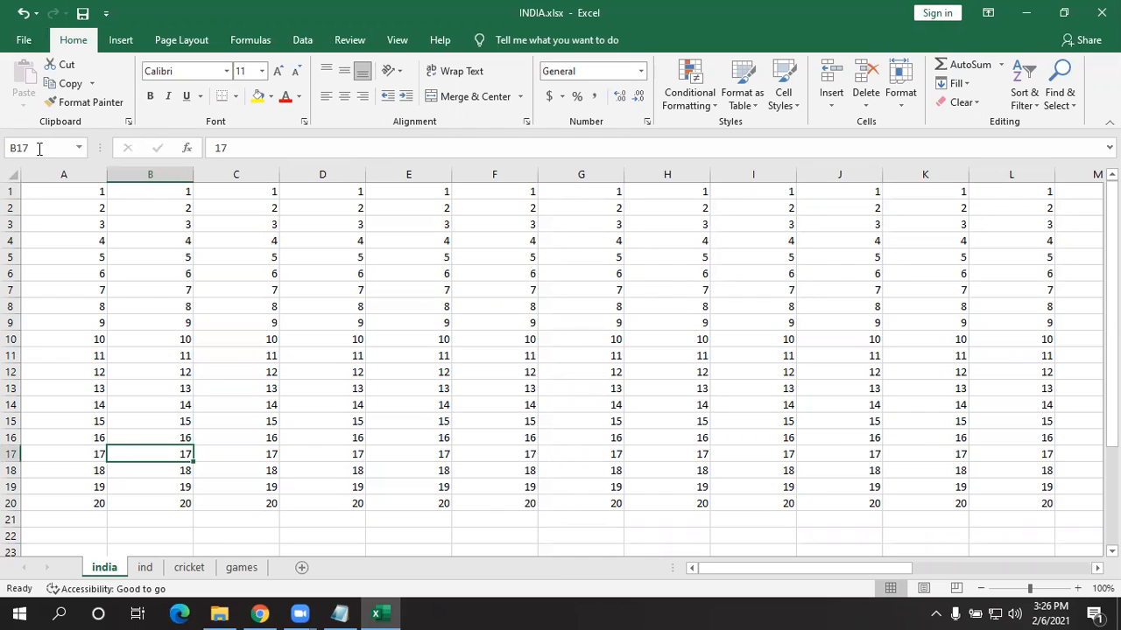
{"action": "left_click", "coordinate": [26, 42]}
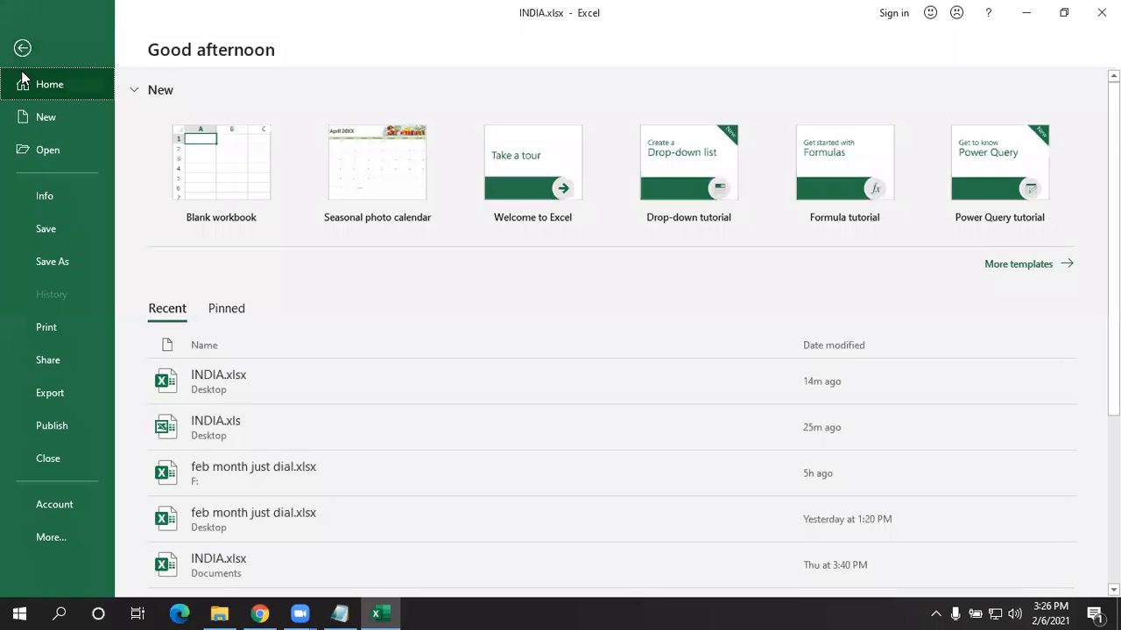
{"action": "left_click", "coordinate": [50, 194]}
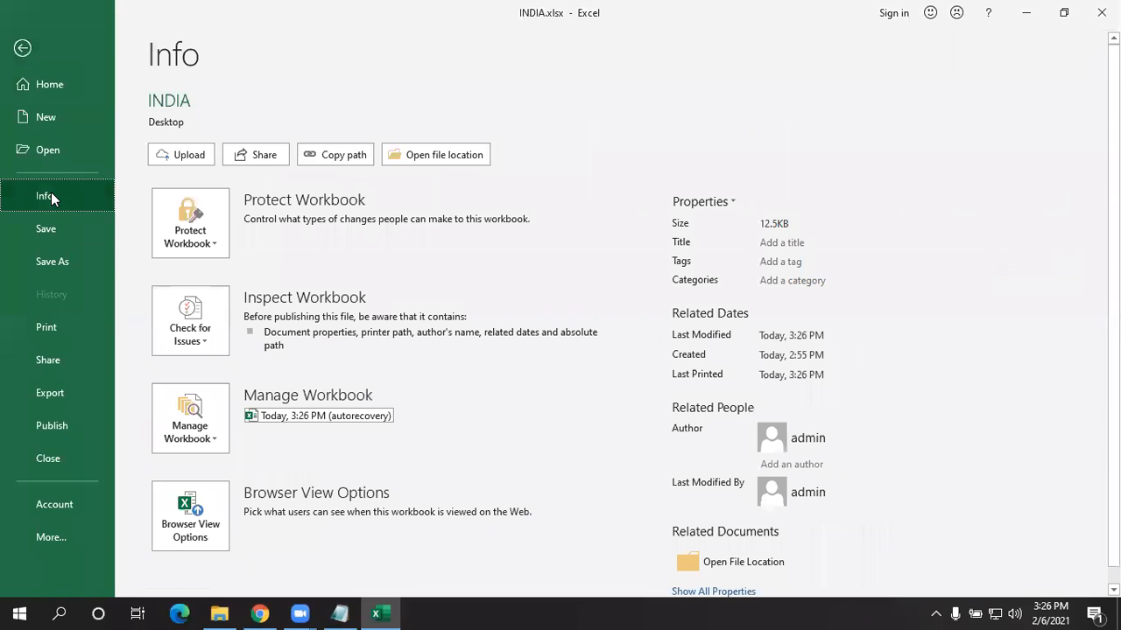
{"action": "left_click", "coordinate": [57, 324]}
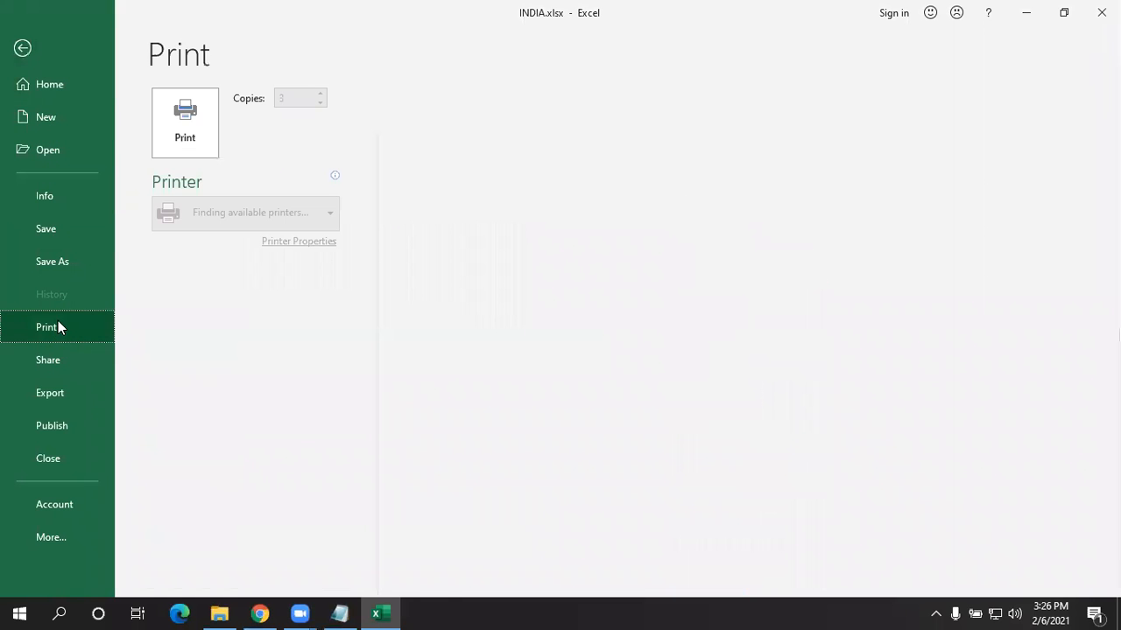
{"action": "left_click", "coordinate": [243, 306]}
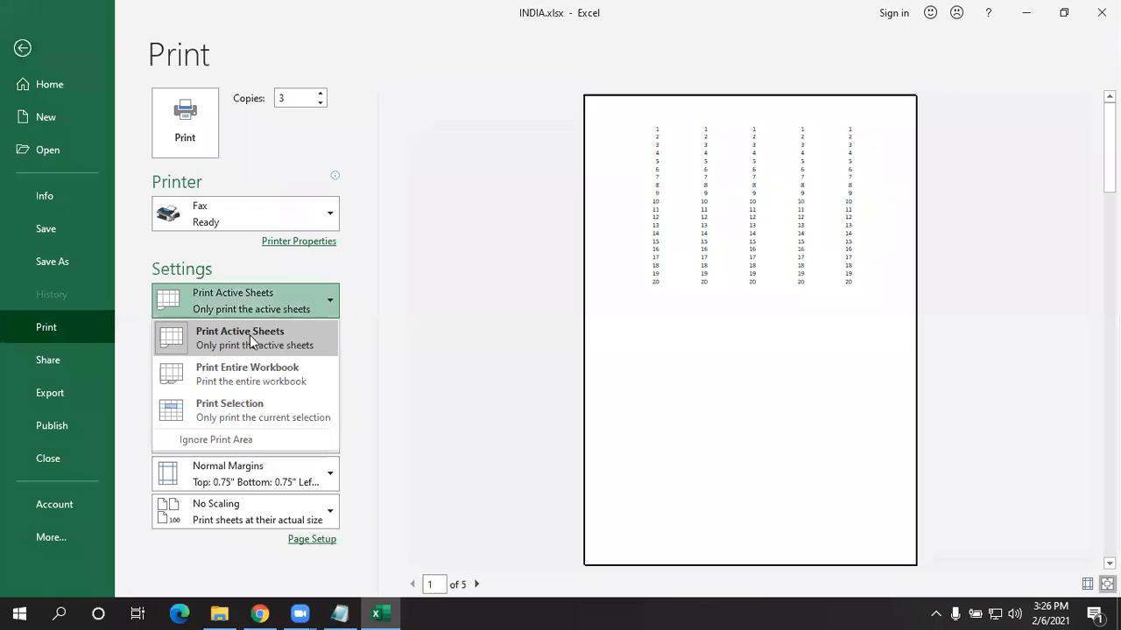
{"action": "left_click", "coordinate": [265, 348]}
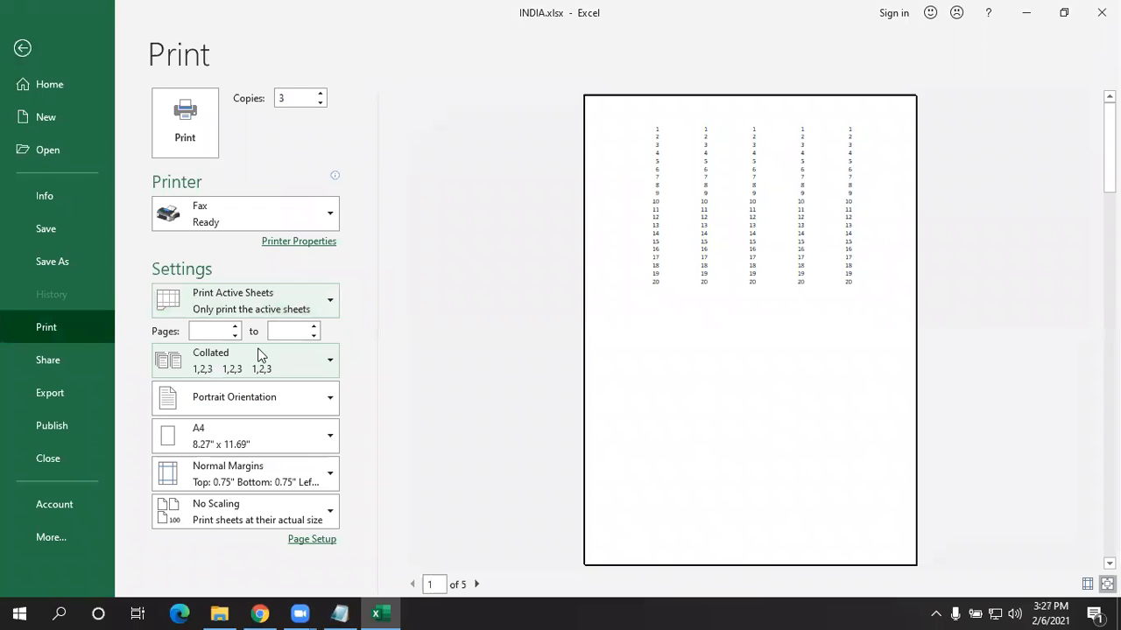
- Page through the print preview to page 5 of 5
{"action": "left_click", "coordinate": [477, 584]}
{"action": "left_click", "coordinate": [478, 584]}
{"action": "left_click", "coordinate": [478, 584]}
{"action": "left_click", "coordinate": [478, 584]}
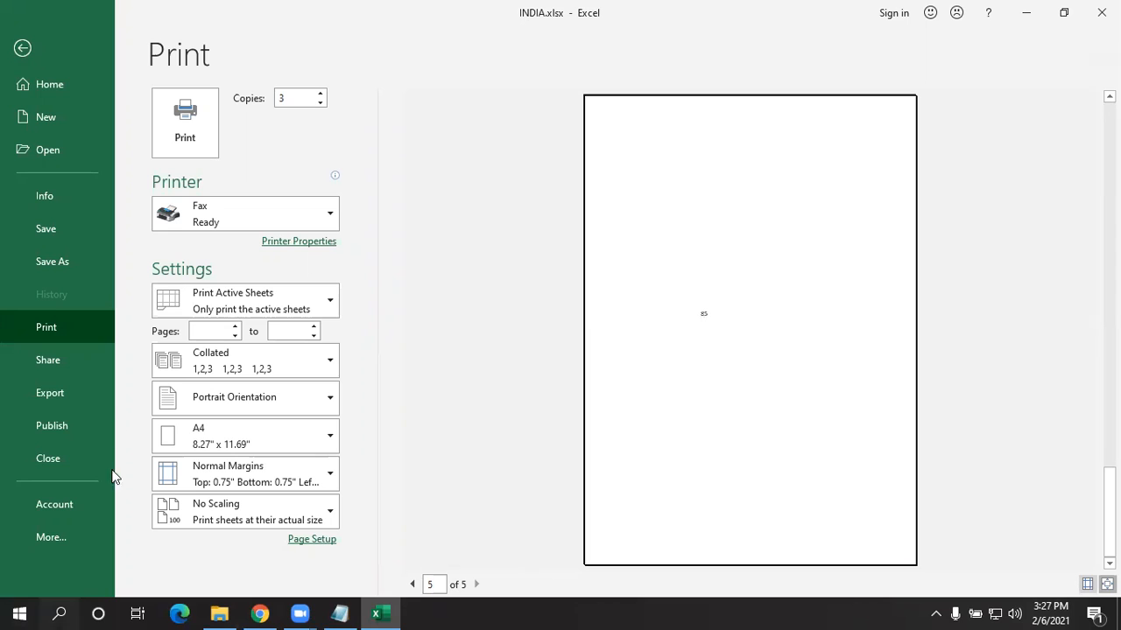
{"action": "left_click", "coordinate": [231, 296]}
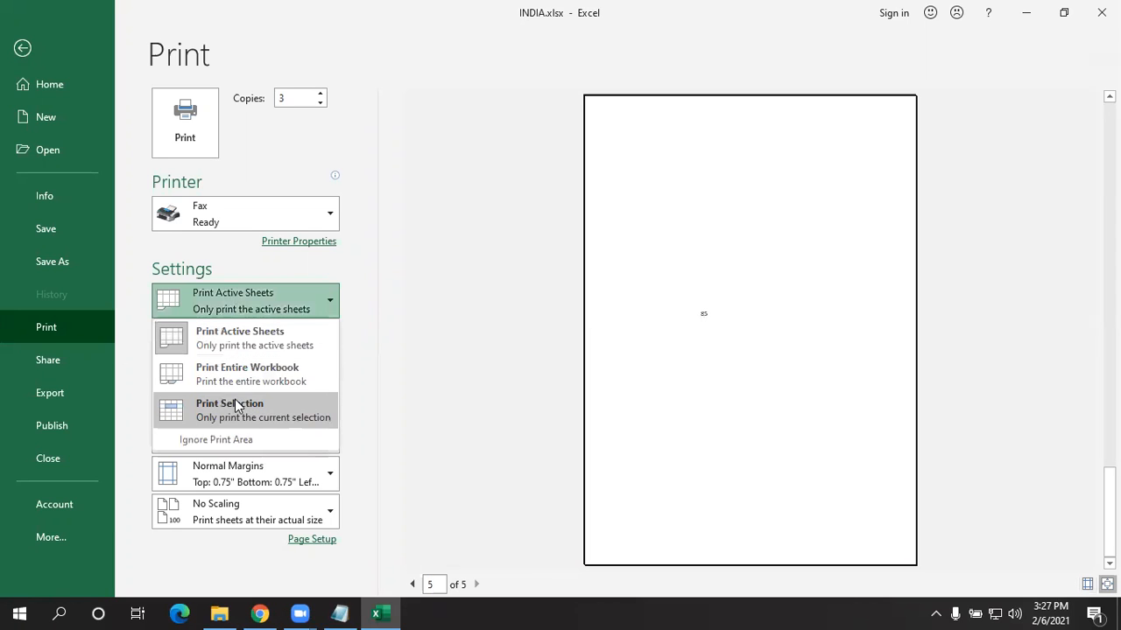
- Switch the print scope to Print Entire Workbook (12 pages), then to Print Selection (1 page)
{"action": "left_click", "coordinate": [223, 371]}
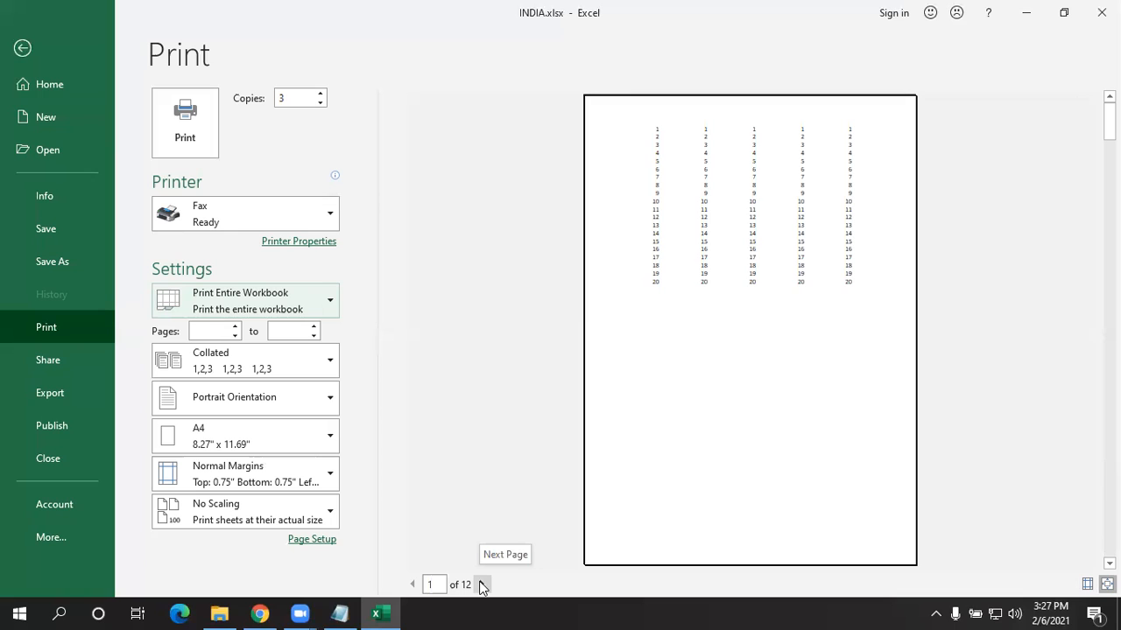
{"action": "left_click", "coordinate": [277, 308]}
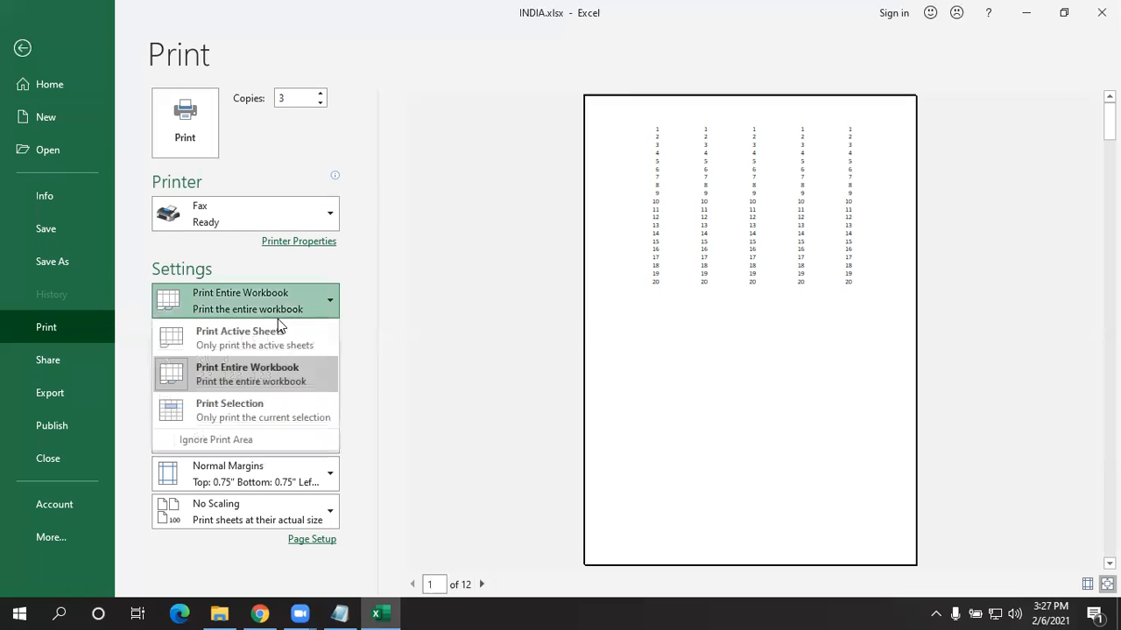
{"action": "left_click", "coordinate": [259, 423]}
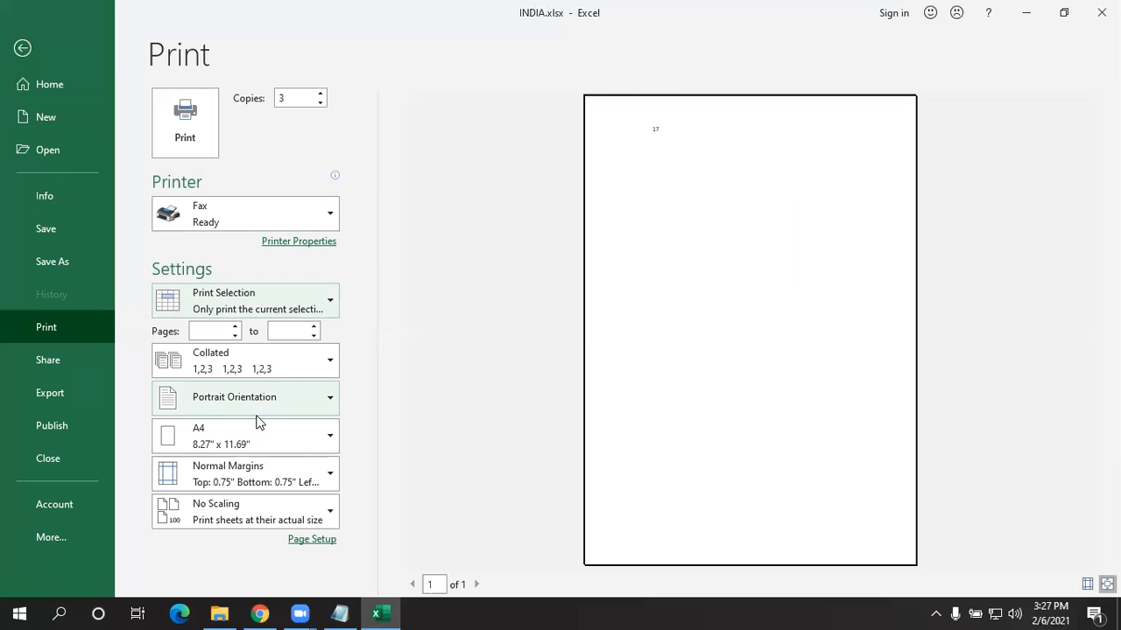
- Select D1:F14 on the india sheet and preview printing only that selection
{"action": "left_click", "coordinate": [21, 50]}
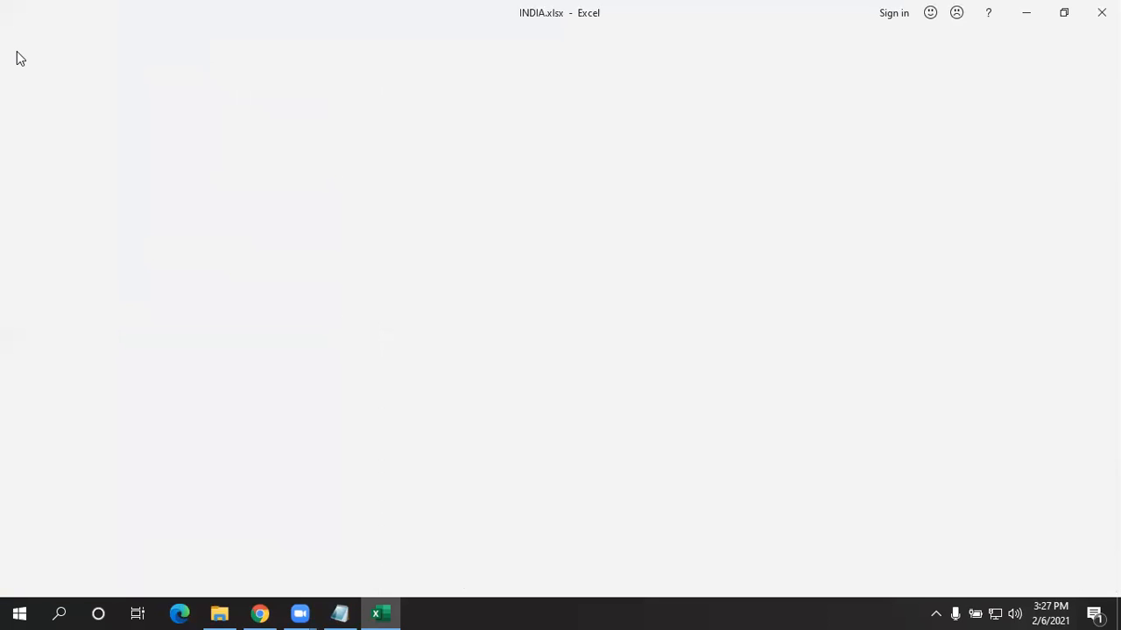
{"action": "left_click", "coordinate": [236, 224]}
{"action": "left_click_drag", "start_coordinate": [435, 447], "coordinate": [470, 495]}
{"action": "left_click", "coordinate": [473, 501]}
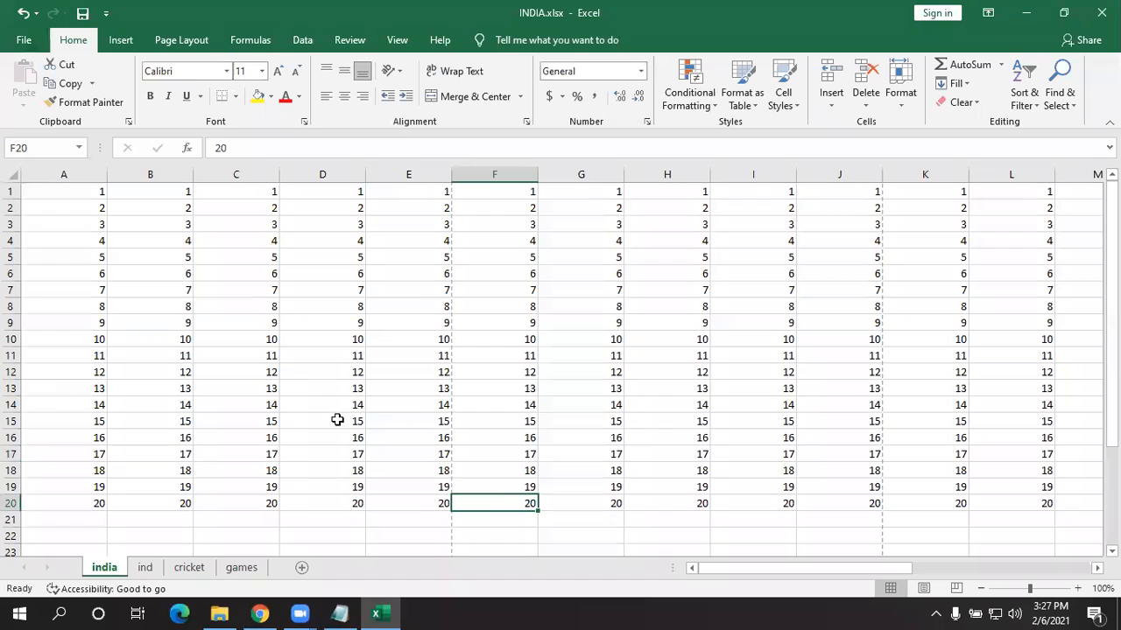
{"action": "left_click", "coordinate": [282, 406]}
{"action": "left_click_drag", "start_coordinate": [286, 186], "coordinate": [495, 406]}
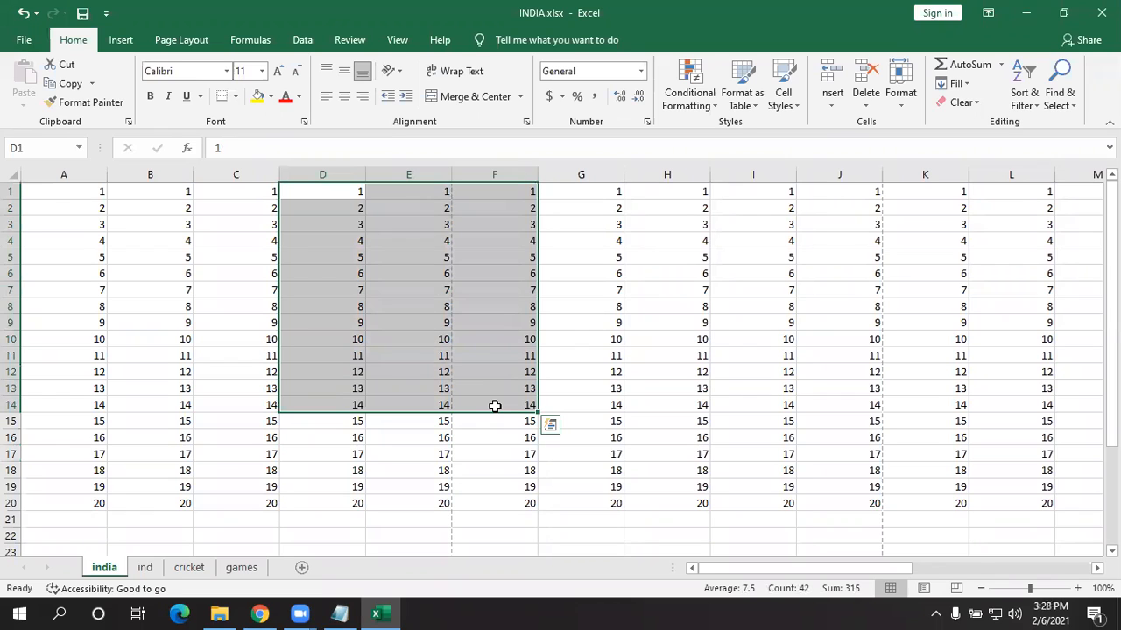
{"action": "key", "text": "ctrl+p"}
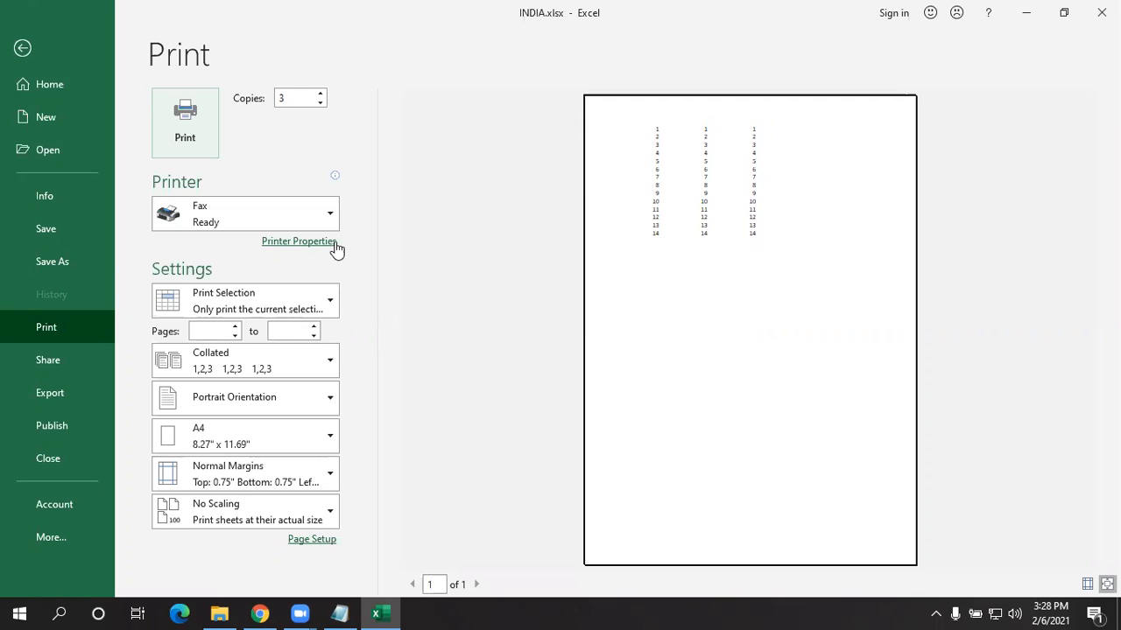
- Change the print scope from the selection to Print Entire Workbook, previewing 12 pages
{"action": "left_click", "coordinate": [285, 294]}
{"action": "left_click", "coordinate": [403, 365]}
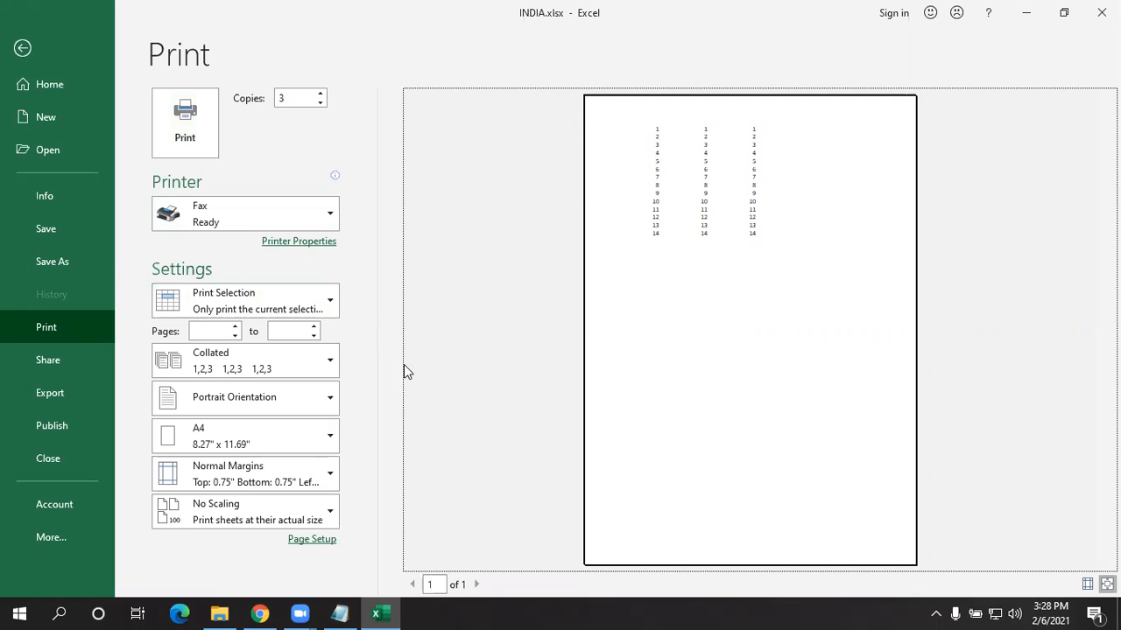
{"action": "left_click", "coordinate": [254, 298]}
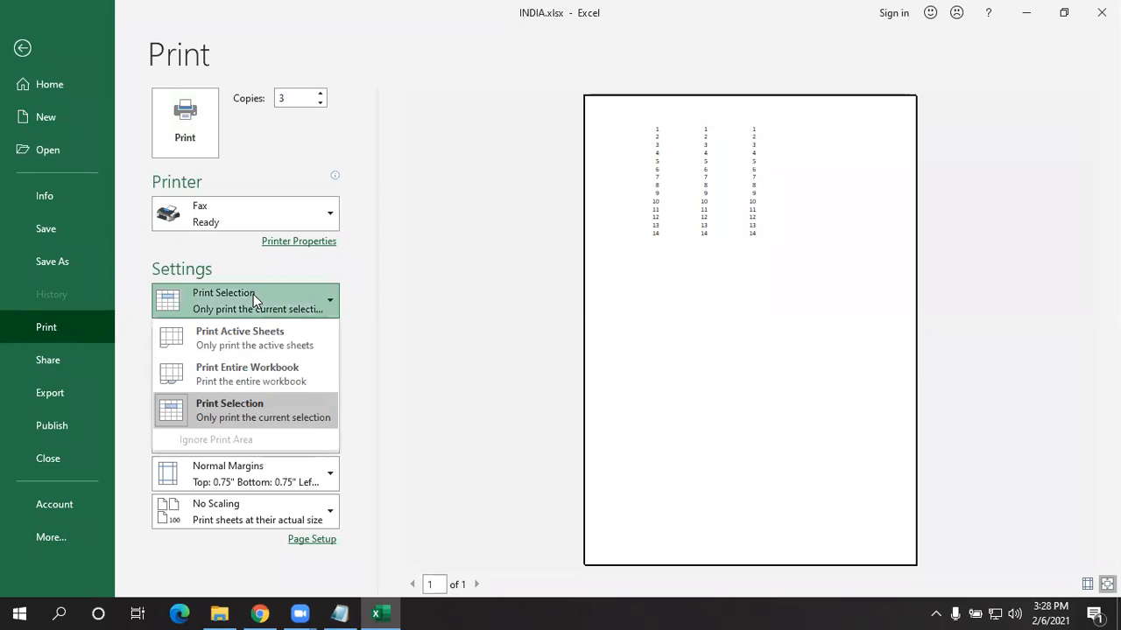
{"action": "left_click", "coordinate": [286, 369]}
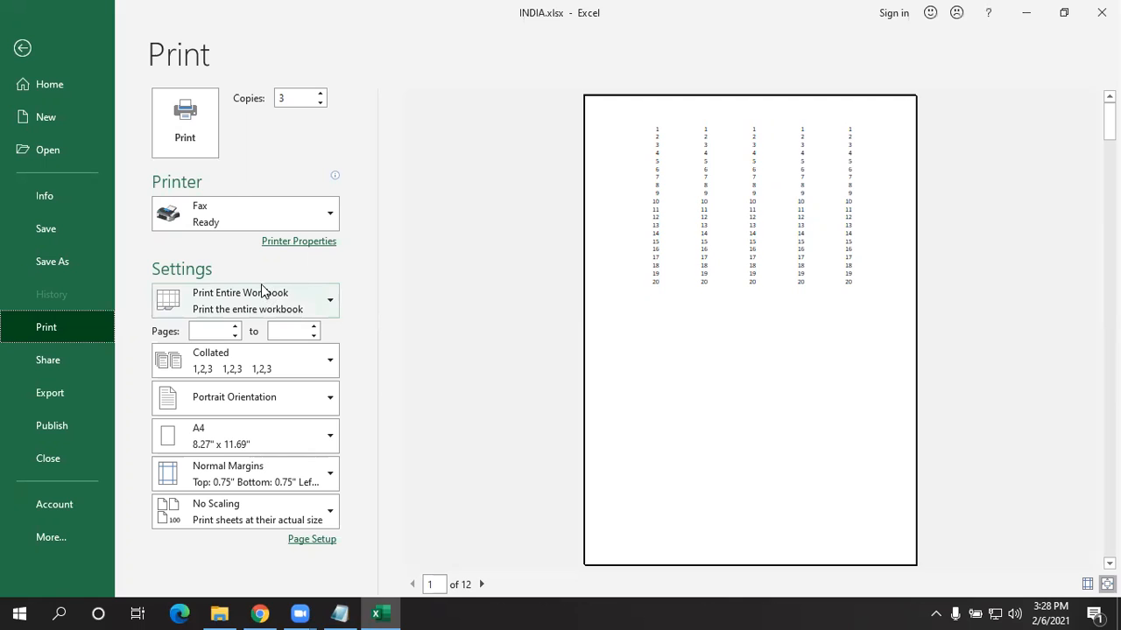
{"action": "left_click", "coordinate": [528, 455]}
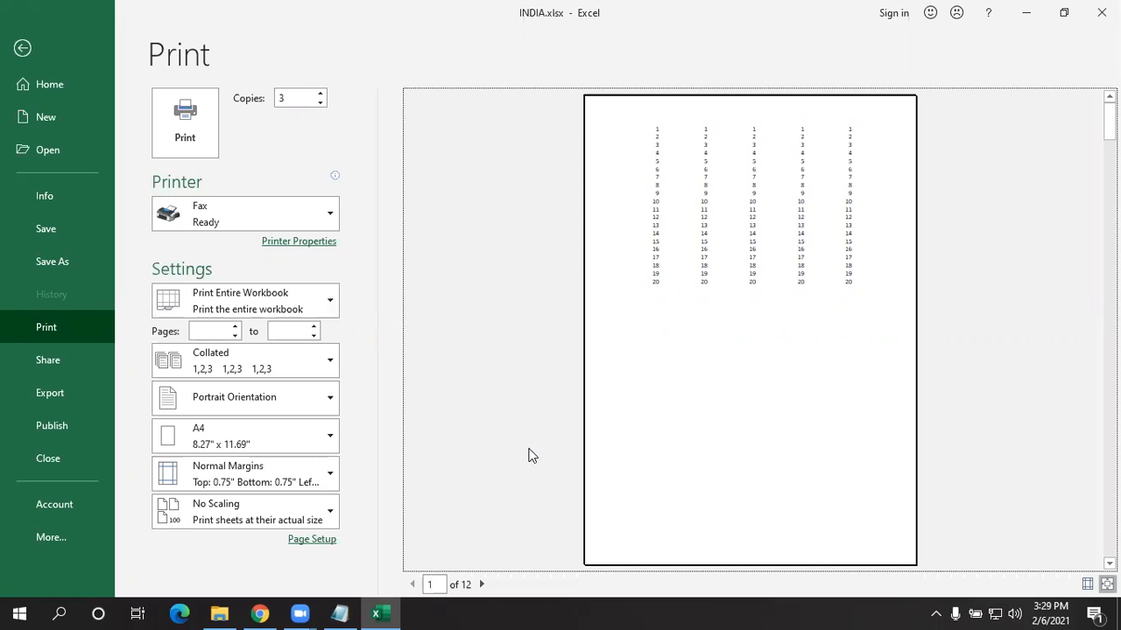
{"action": "left_click", "coordinate": [214, 326]}
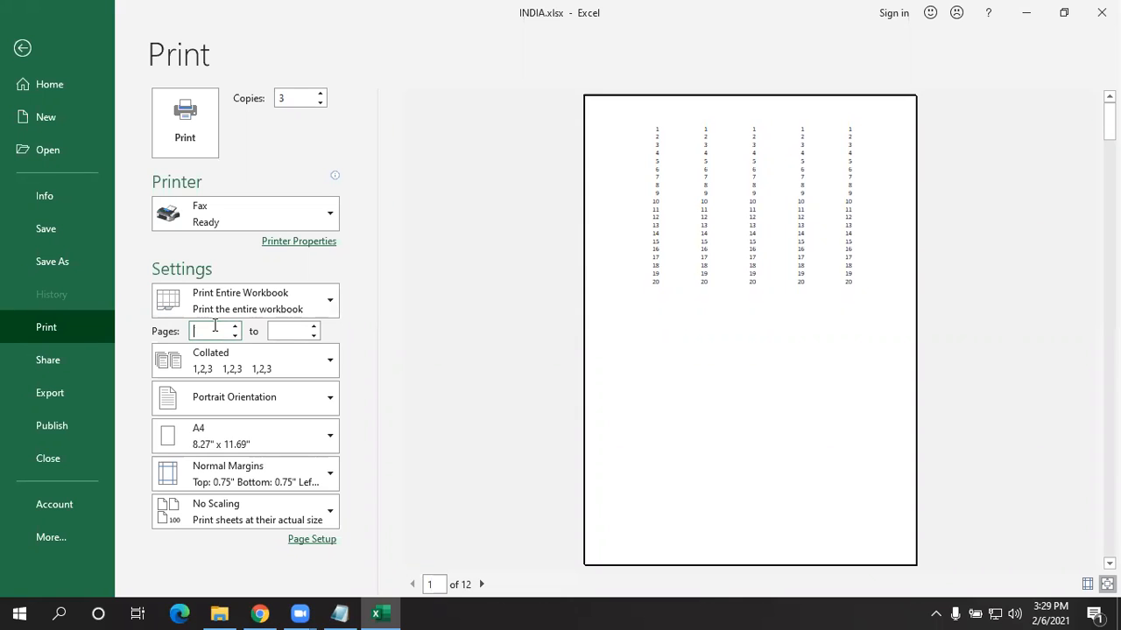
- Enter 8 as both the first and last page of the print range
{"action": "type", "text": "8"}
{"action": "left_click", "coordinate": [289, 333]}
{"action": "type", "text": "8"}
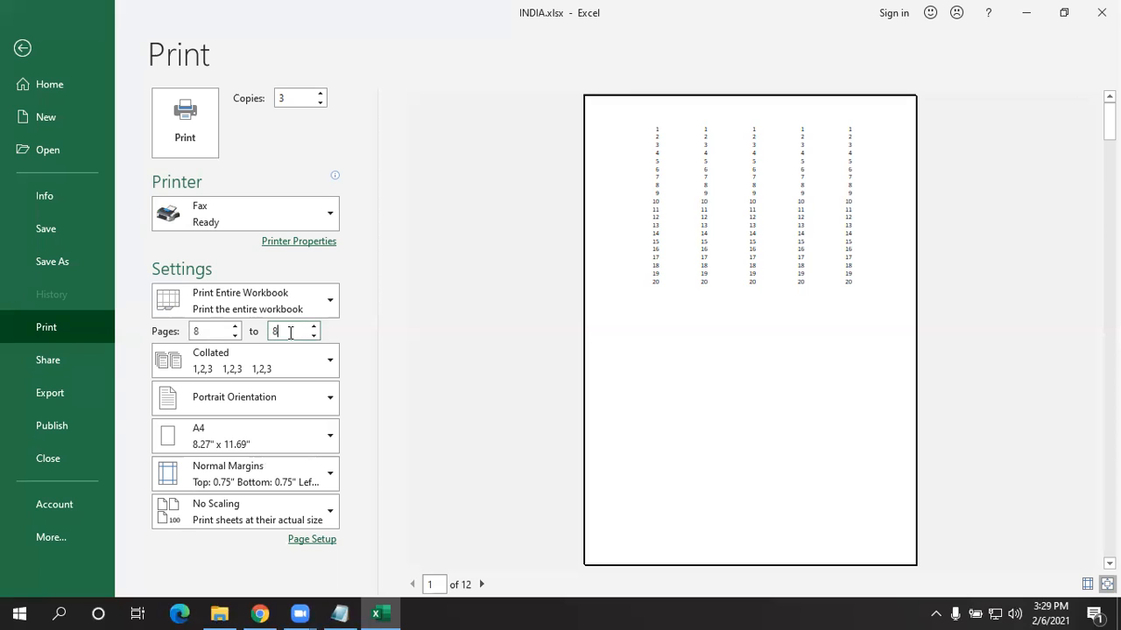
{"action": "left_click", "coordinate": [223, 329]}
{"action": "key", "text": "Tab"}
{"action": "key", "text": "BackSpace"}
{"action": "left_click", "coordinate": [215, 329]}
{"action": "left_click", "coordinate": [292, 329]}
{"action": "left_click", "coordinate": [208, 329]}
{"action": "left_click", "coordinate": [278, 331]}
{"action": "type", "text": "8"}
- Change the starting page to 4 for pages 4–8 and show the collation options
{"action": "left_click", "coordinate": [213, 328]}
{"action": "key", "text": "BackSpace"}
{"action": "type", "text": "4"}
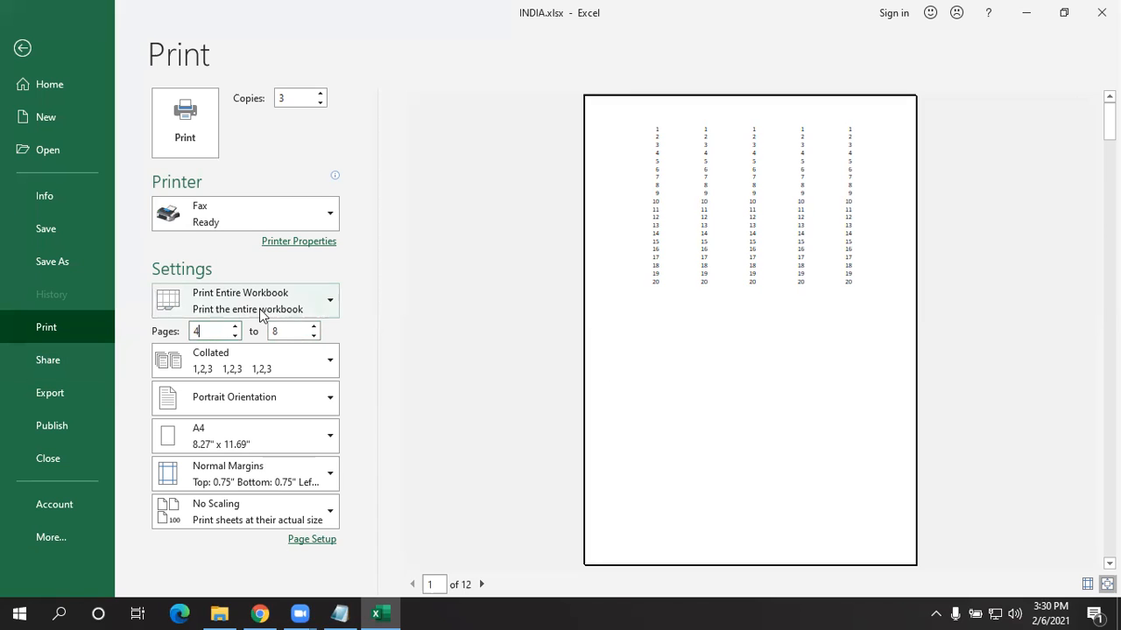
{"action": "left_click", "coordinate": [292, 331]}
{"action": "left_click", "coordinate": [242, 366]}
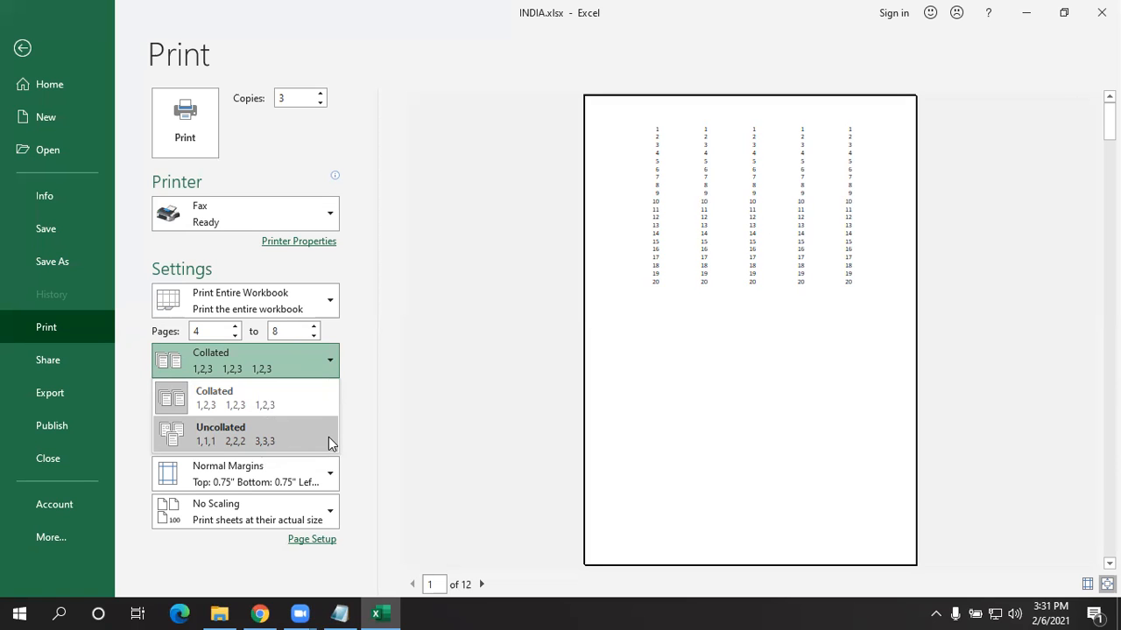
{"action": "left_click", "coordinate": [343, 614]}
- Add the lines '3 pages' and '4 copies' below the existing copies note
{"action": "triple_click", "coordinate": [277, 523]}
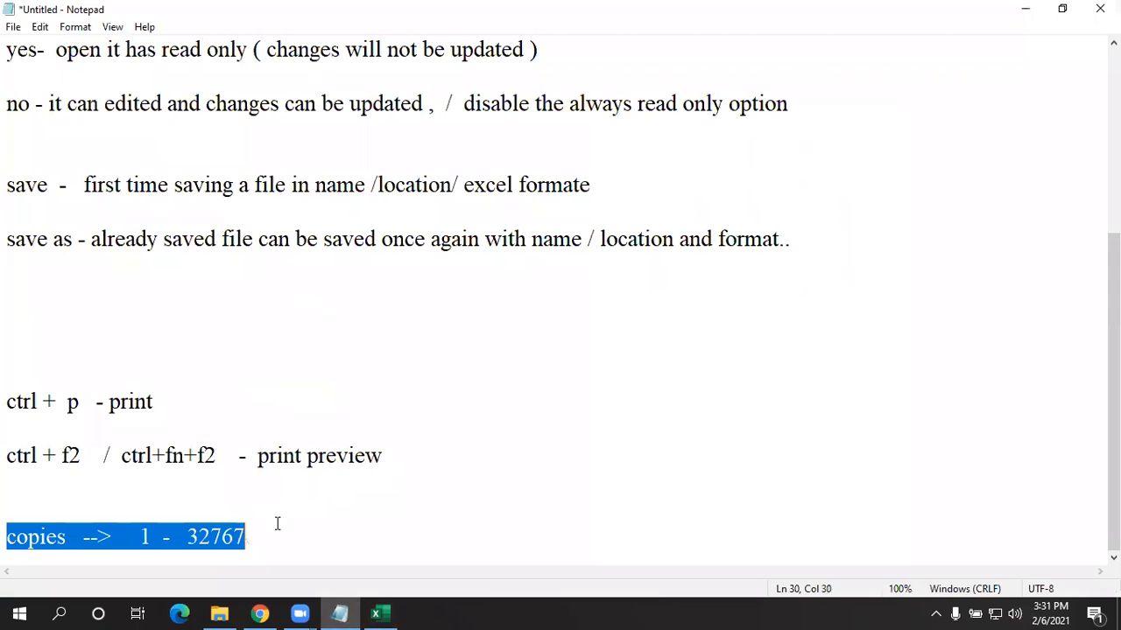
{"action": "key", "text": "End"}
{"action": "key", "text": "Return"}
{"action": "key", "text": "Return"}
{"action": "key", "text": "Return"}
{"action": "key", "text": "Return"}
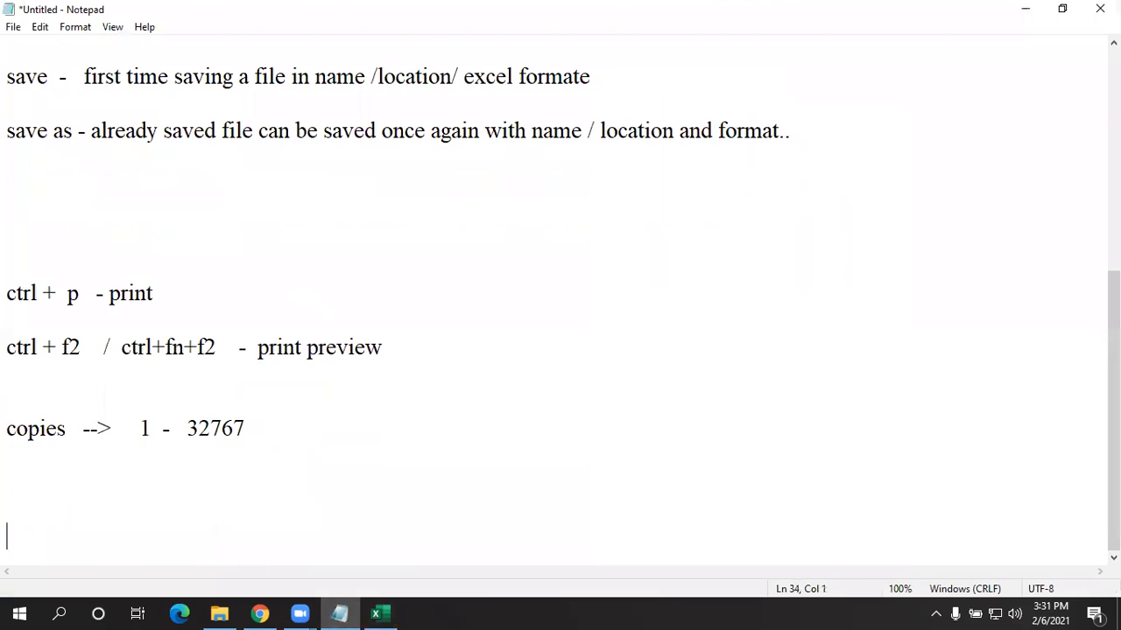
{"action": "type", "text": "3 pages"}
{"action": "key", "text": "Return"}
{"action": "key", "text": "Return"}
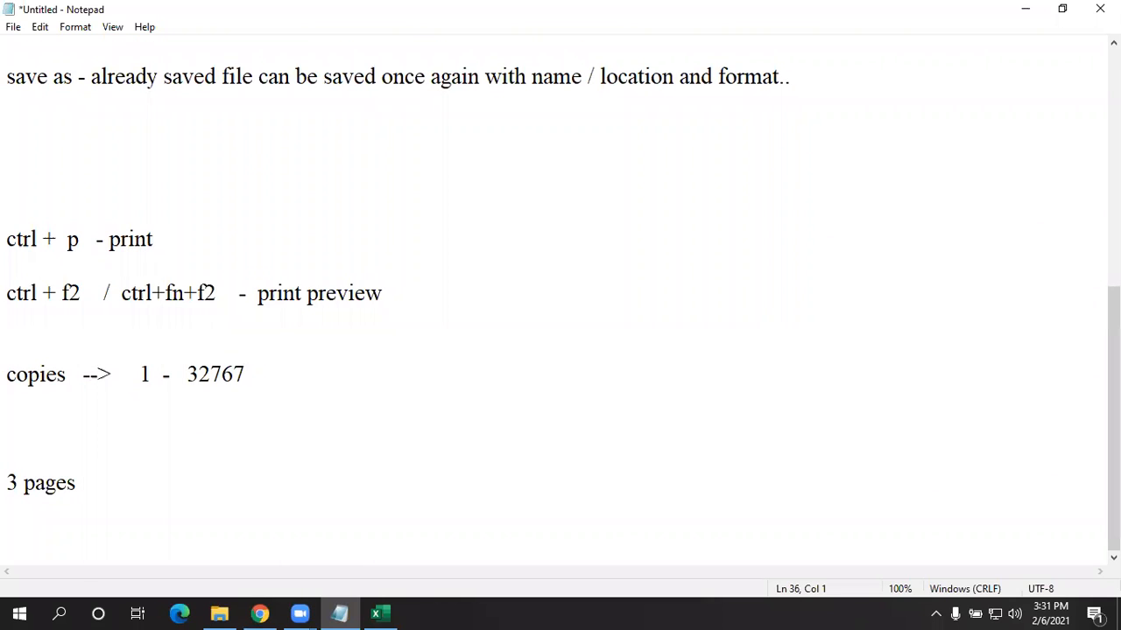
{"action": "type", "text": "4 copies"}
{"action": "key", "text": "Return"}
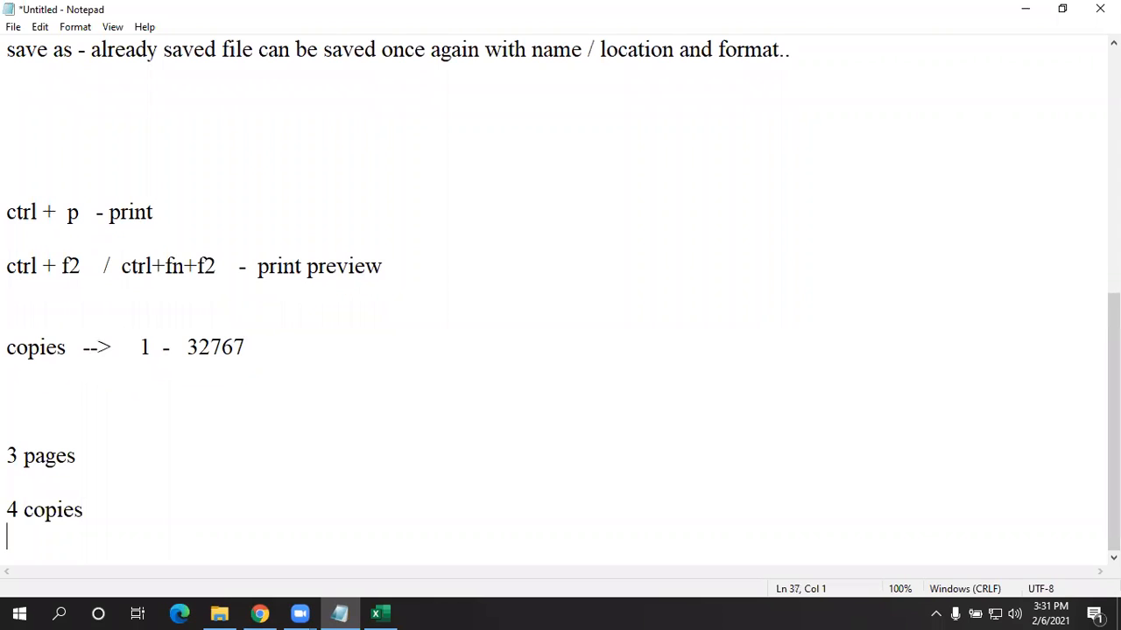
{"action": "key", "text": "Return"}
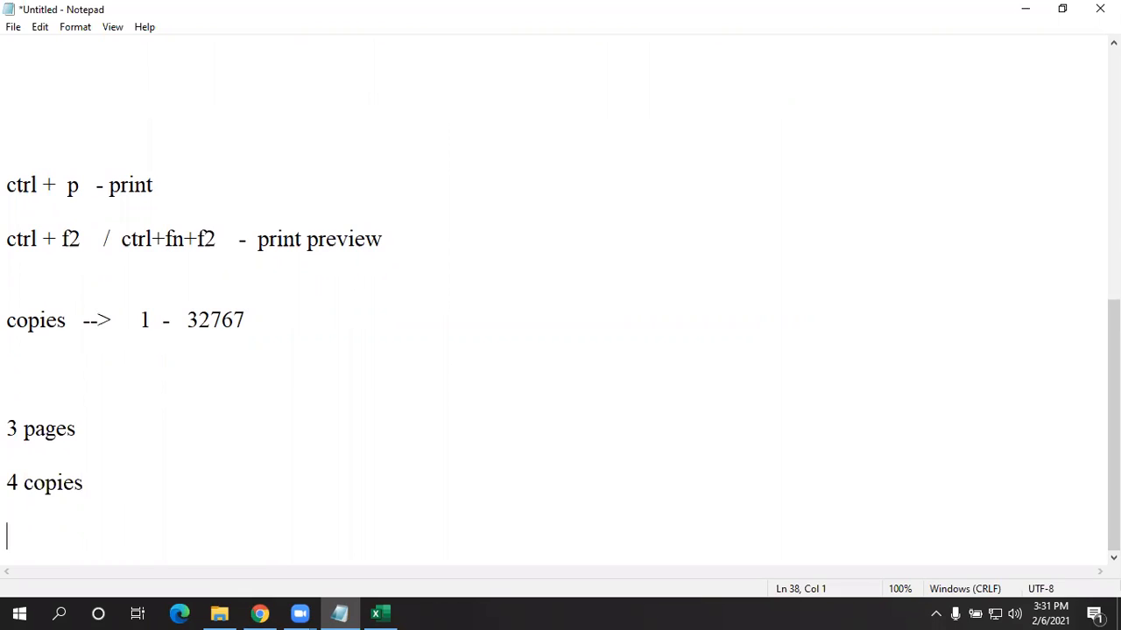
- Write the line 'collated - 123,123,123,123'
{"action": "type", "text": "1"}
{"action": "key", "text": "BackSpace"}
{"action": "type", "text": "collated -"}
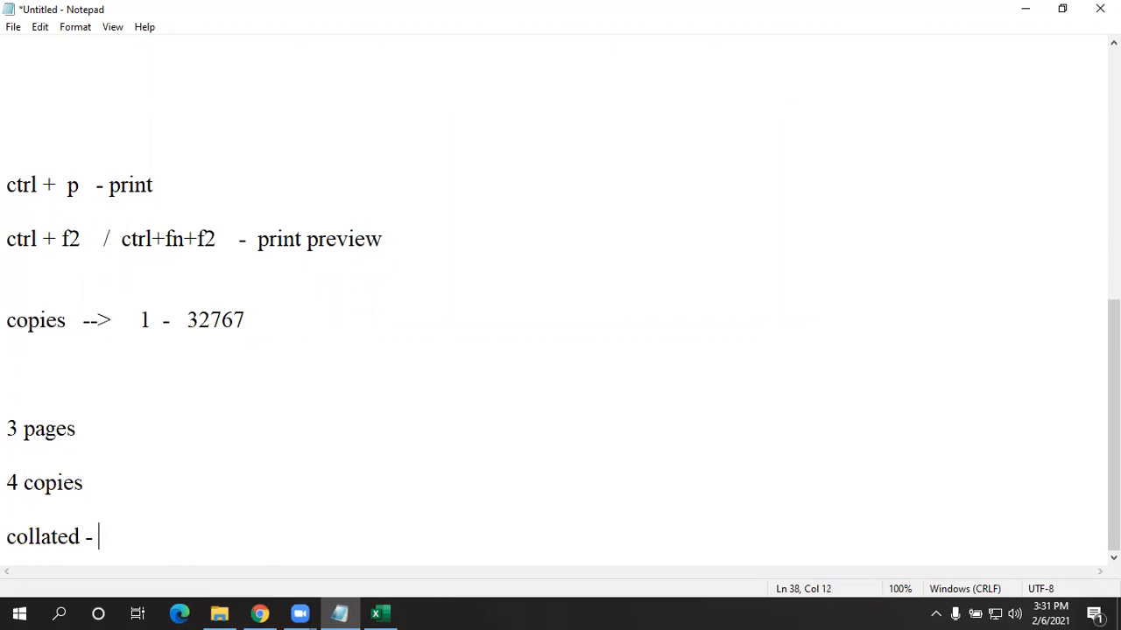
{"action": "type", "text": " 123,123,123"}
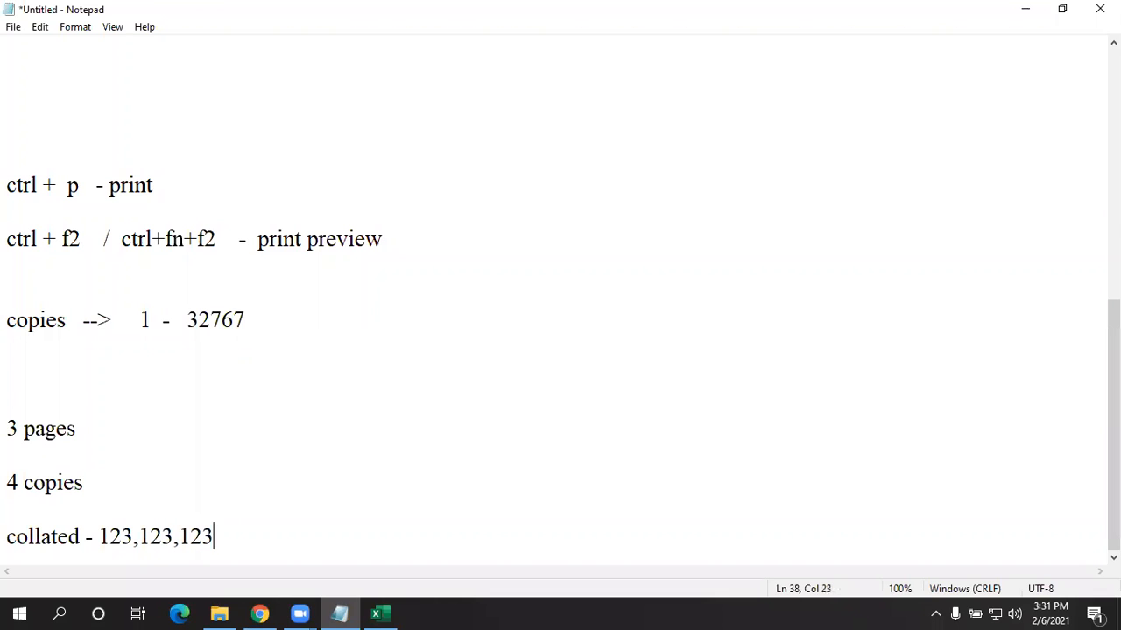
{"action": "type", "text": ",123"}
- Add the line 'un collated - 1111,2222,3333,' and highlight 'copies' in '4 copies'
{"action": "key", "text": "Return"}
{"action": "key", "text": "Return"}
{"action": "type", "text": "un co"}
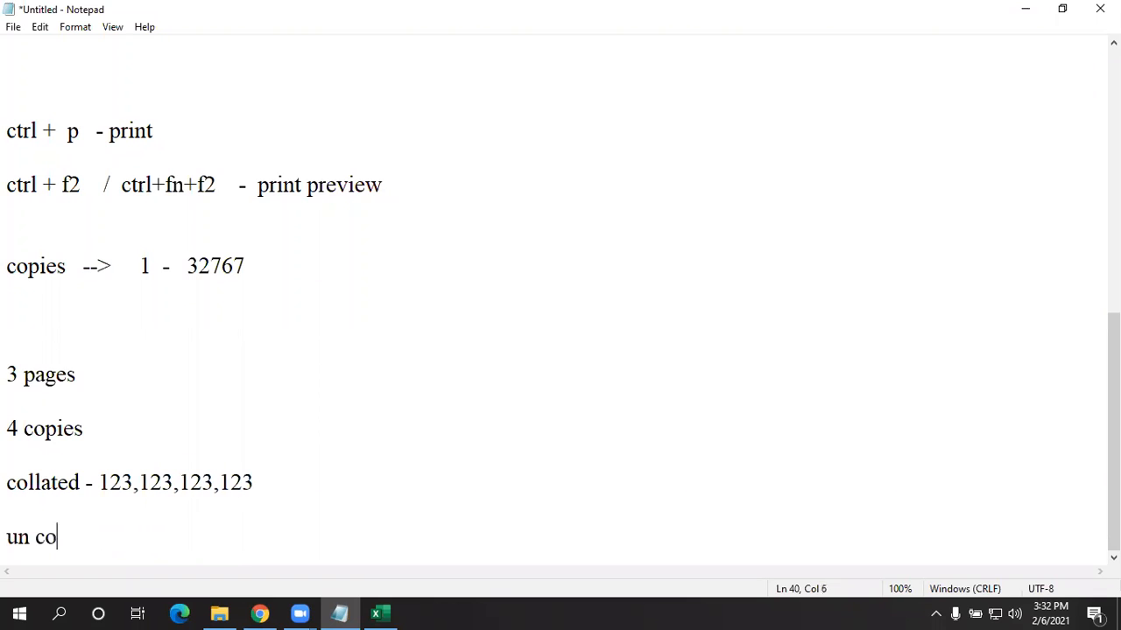
{"action": "type", "text": "llated"}
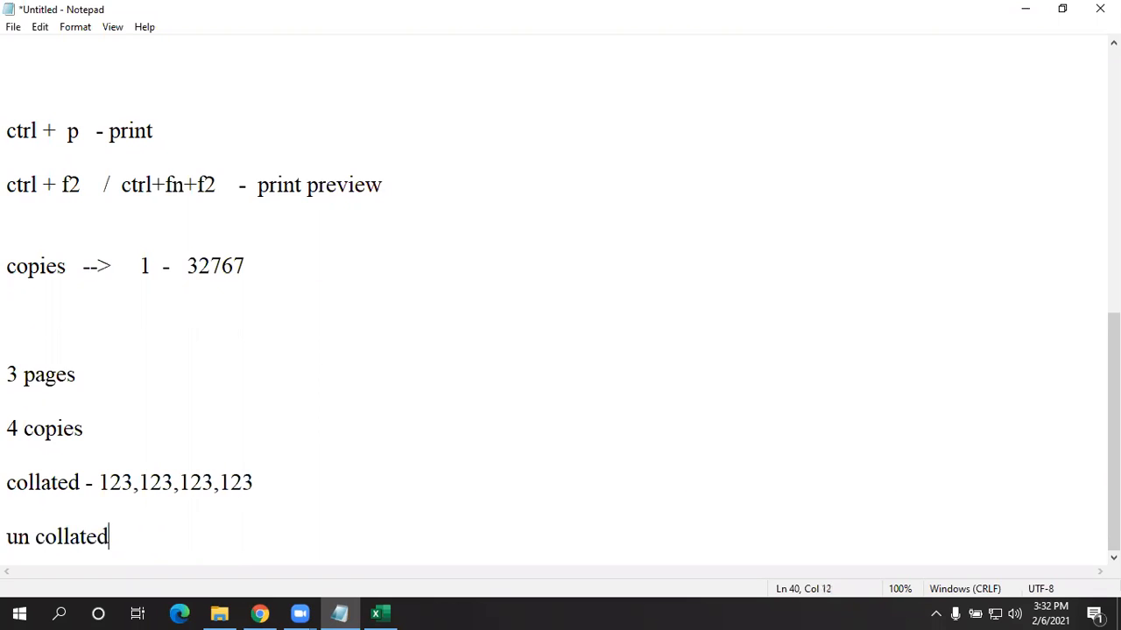
{"action": "type", "text": " - 111,222"}
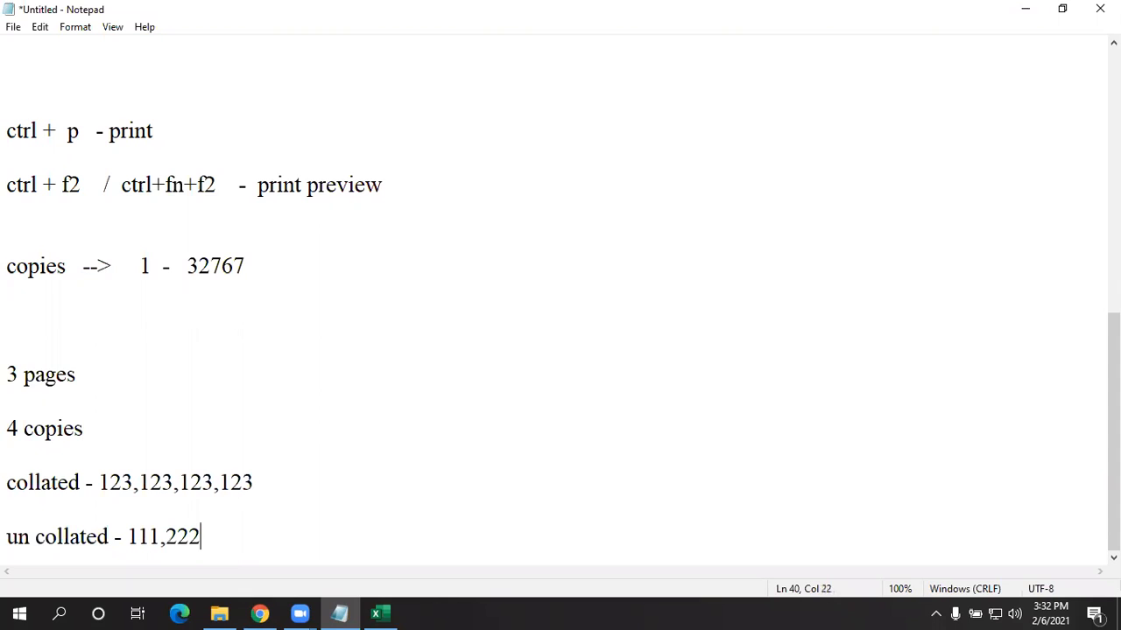
{"action": "type", "text": ",333,"}
{"action": "left_click", "coordinate": [161, 538]}
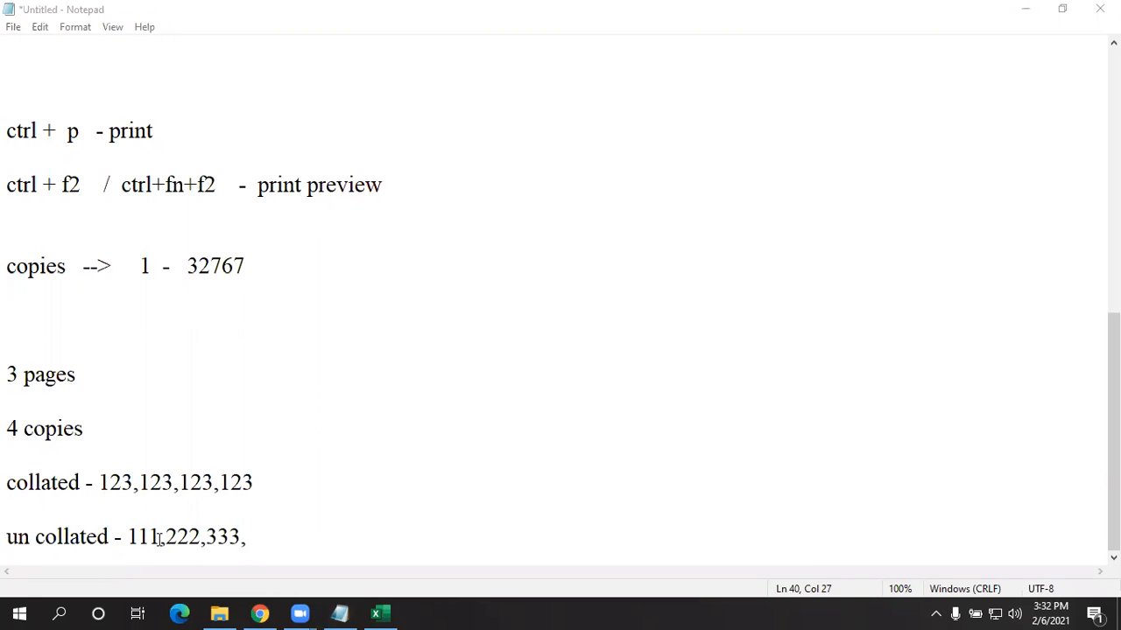
{"action": "type", "text": "1"}
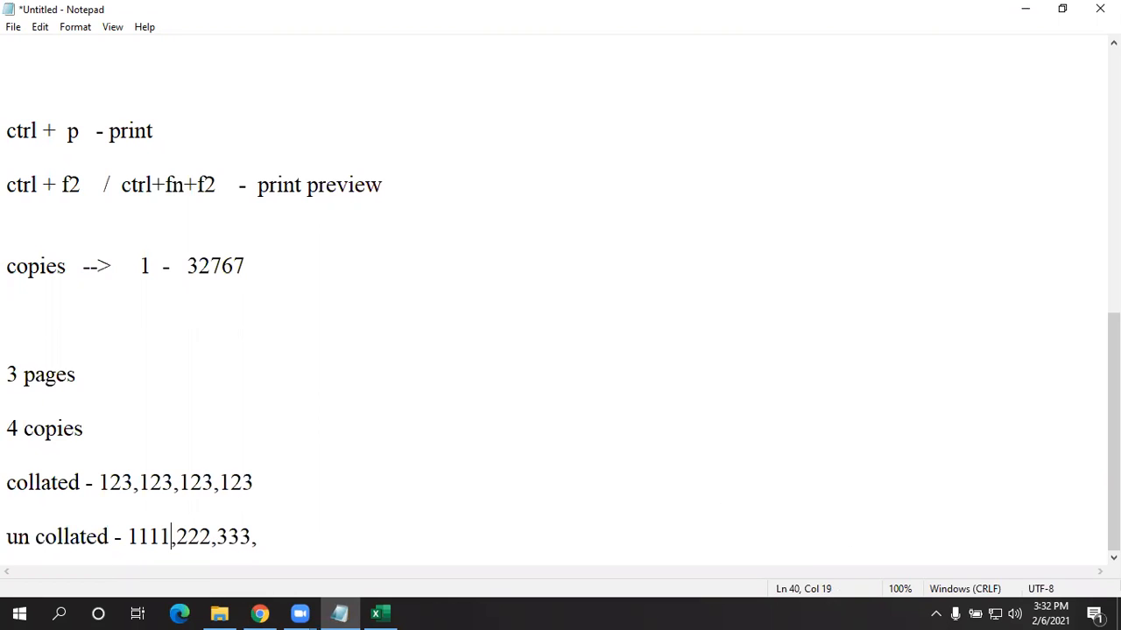
{"action": "left_click", "coordinate": [188, 539]}
{"action": "type", "text": "2"}
{"action": "key", "text": "Right"}
{"action": "key", "text": "Right"}
{"action": "key", "text": "Right"}
{"action": "type", "text": "3"}
{"action": "left_click_drag", "start_coordinate": [17, 375], "coordinate": [63, 438]}
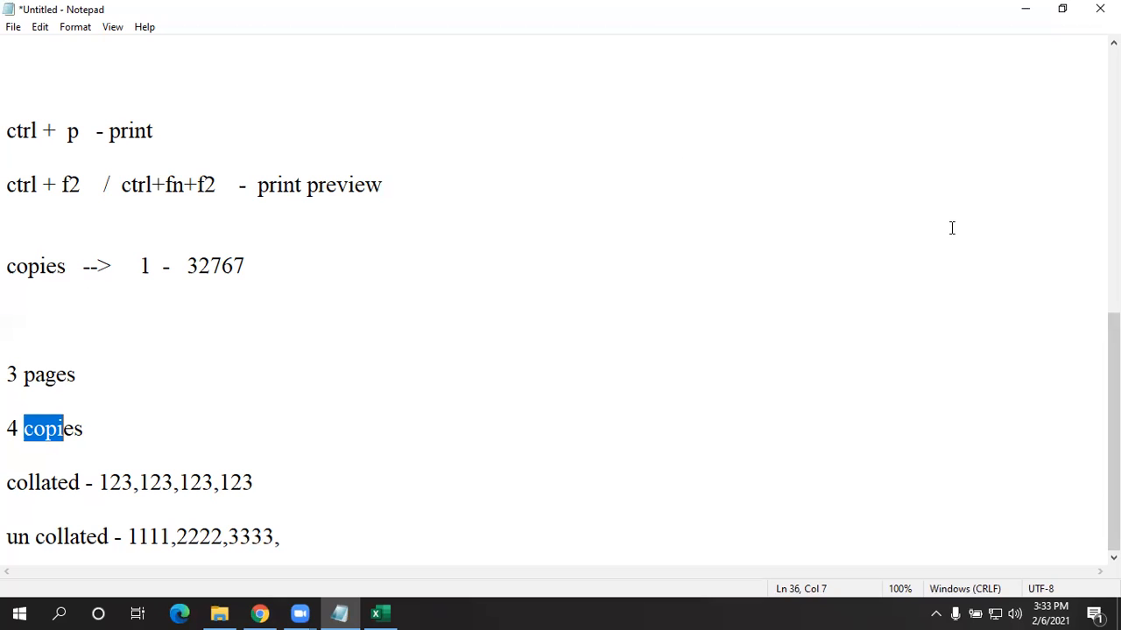
- Back in Excel, try Uncollated printing for the copies, then return to Collated
{"action": "left_click", "coordinate": [1022, 9]}
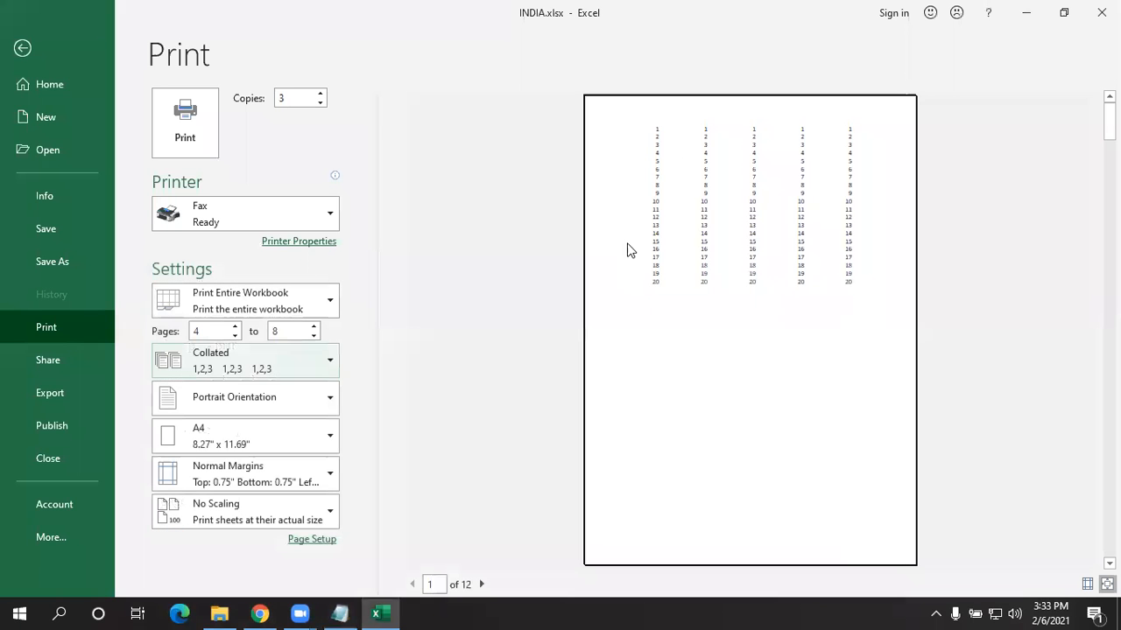
{"action": "left_click", "coordinate": [243, 366]}
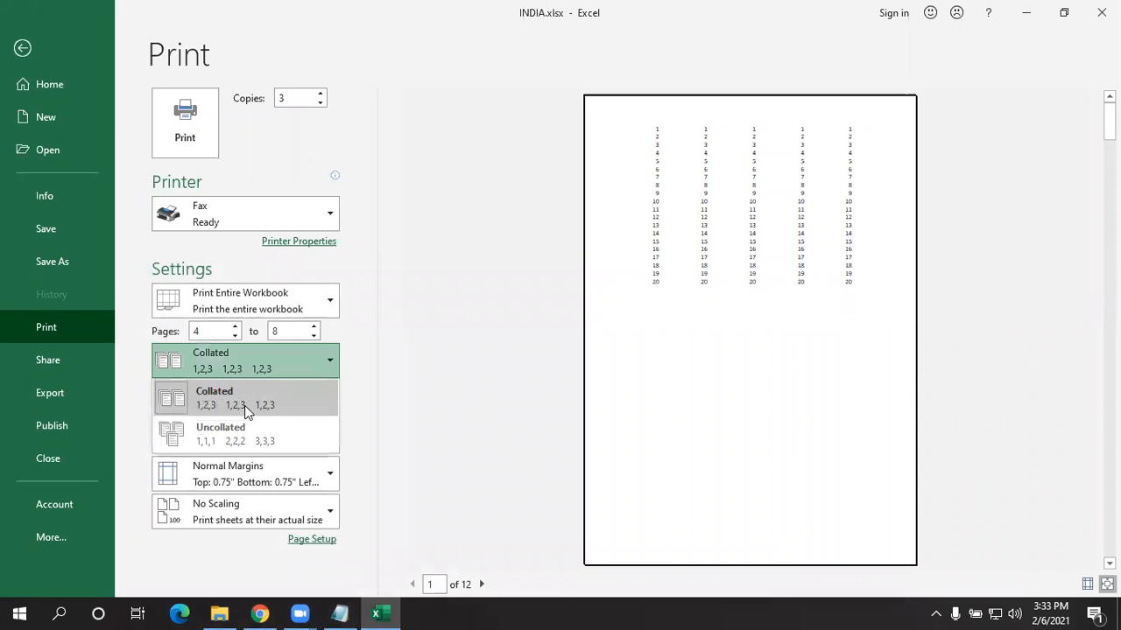
{"action": "left_click", "coordinate": [195, 438]}
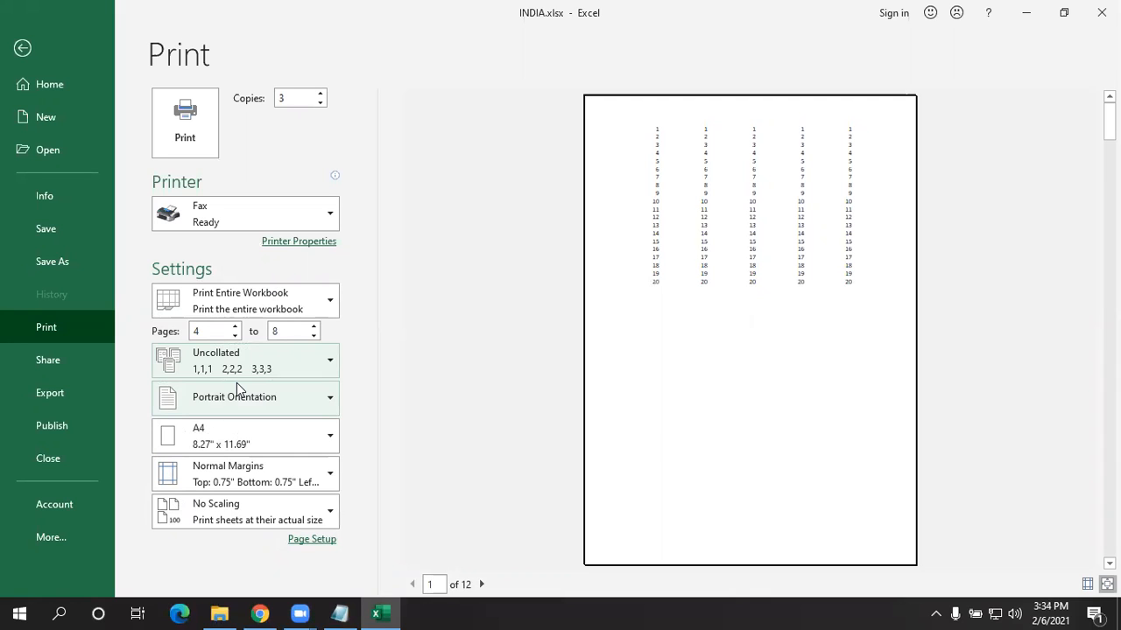
{"action": "left_click", "coordinate": [235, 367]}
{"action": "left_click", "coordinate": [237, 404]}
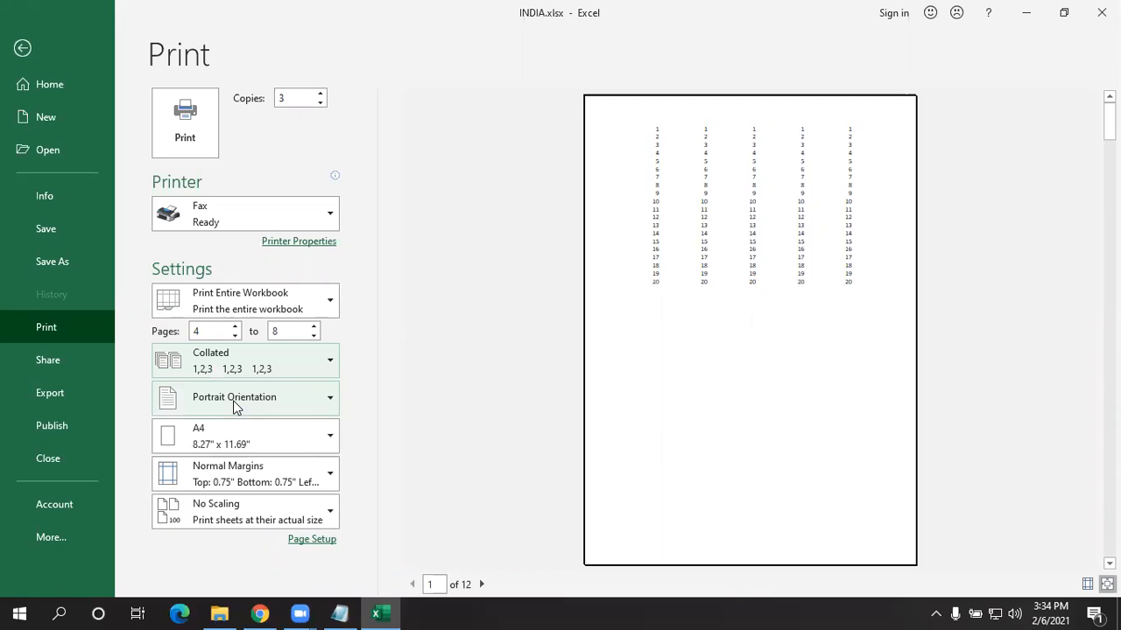
{"action": "left_click", "coordinate": [249, 399]}
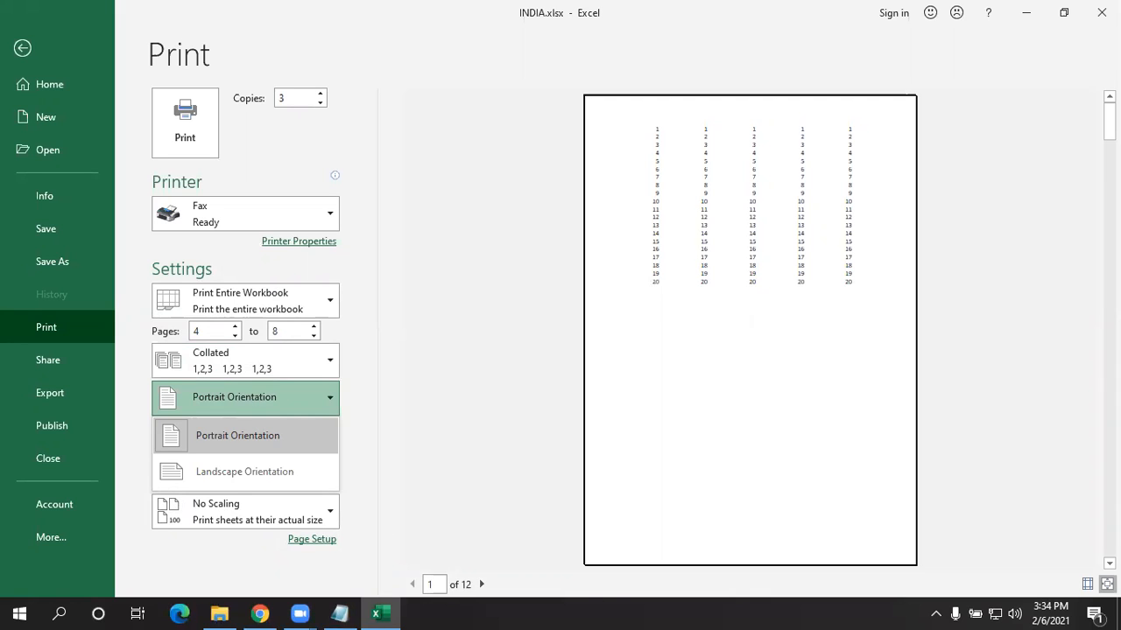
- Toggle the page orientation between Landscape (10 pages) and Portrait (12 pages), ending on Portrait
{"action": "left_click", "coordinate": [244, 471]}
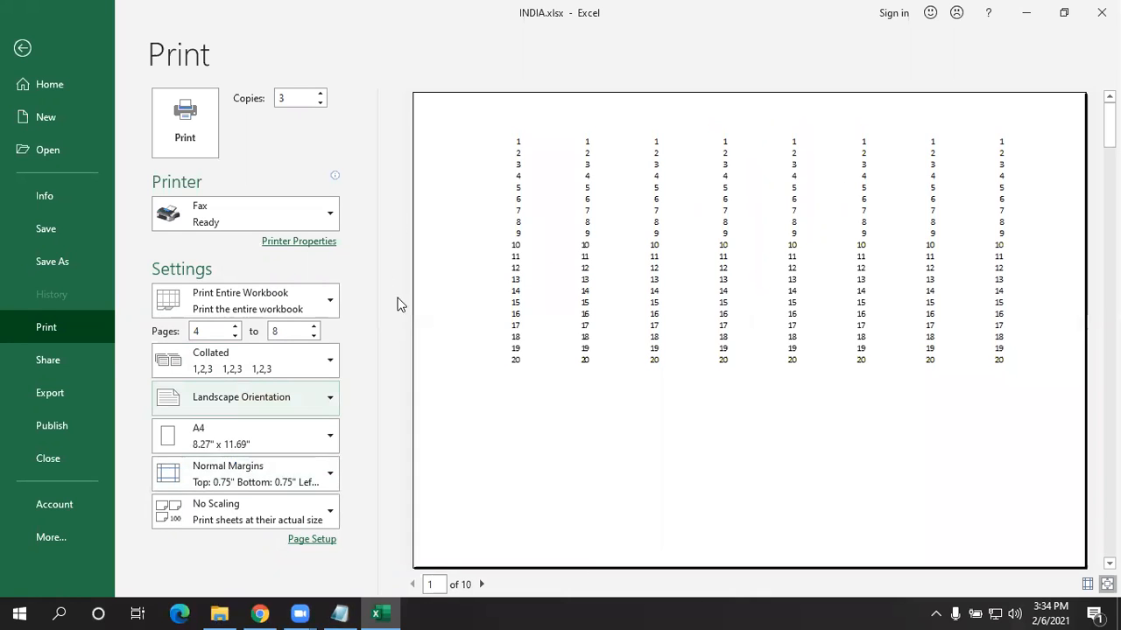
{"action": "left_click", "coordinate": [257, 373]}
{"action": "left_click", "coordinate": [252, 401]}
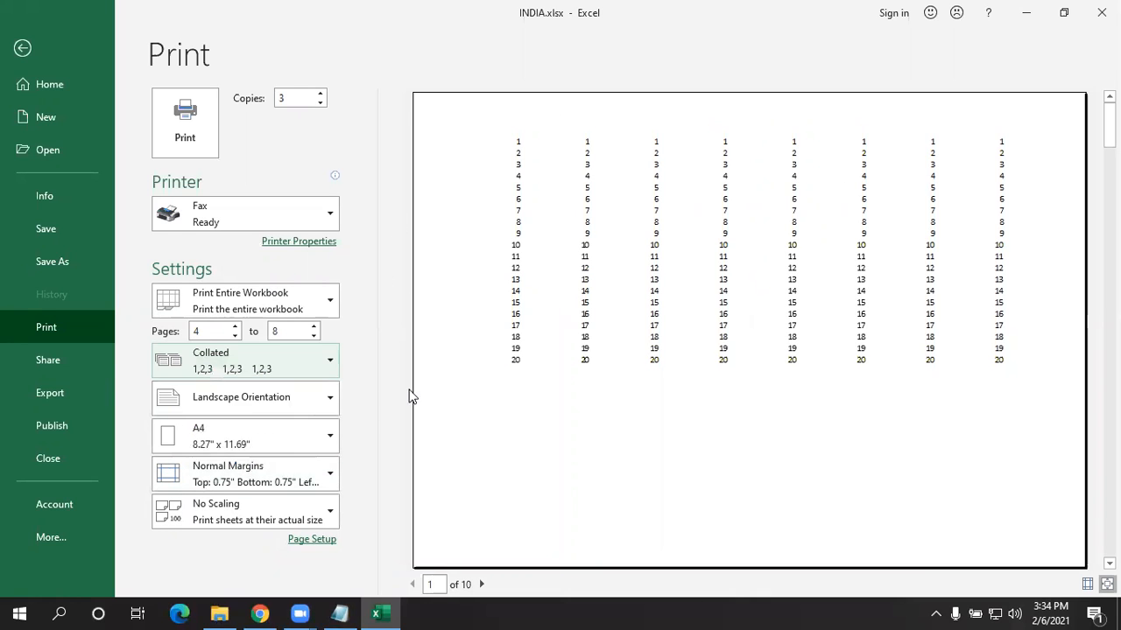
{"action": "left_click", "coordinate": [253, 405]}
{"action": "left_click", "coordinate": [252, 443]}
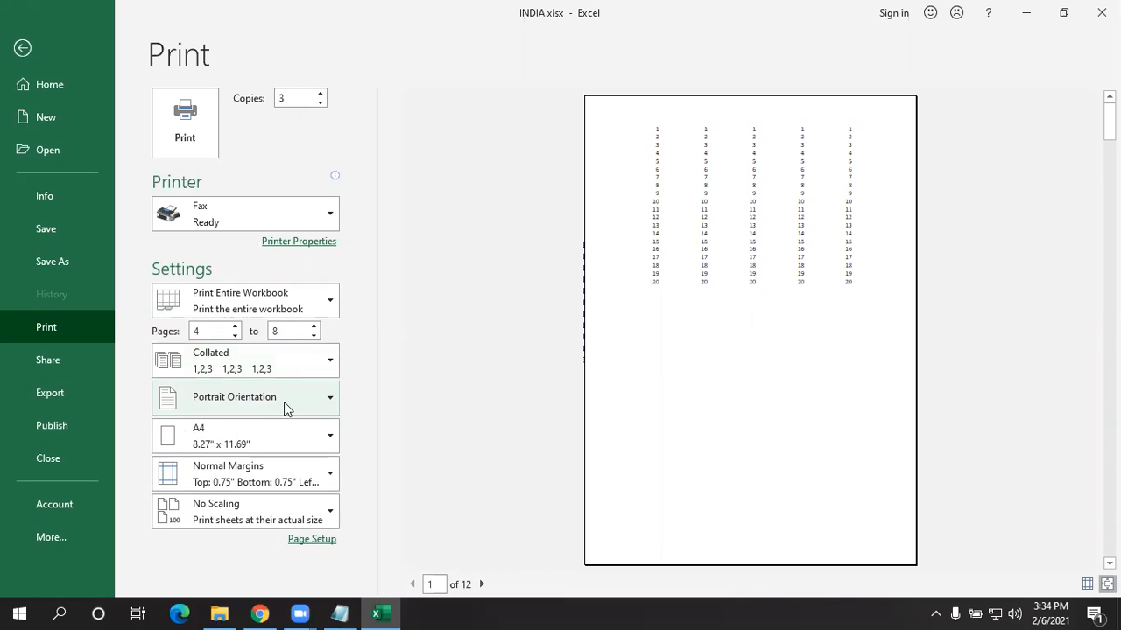
{"action": "left_click", "coordinate": [283, 401]}
{"action": "left_click", "coordinate": [268, 464]}
{"action": "left_click", "coordinate": [312, 406]}
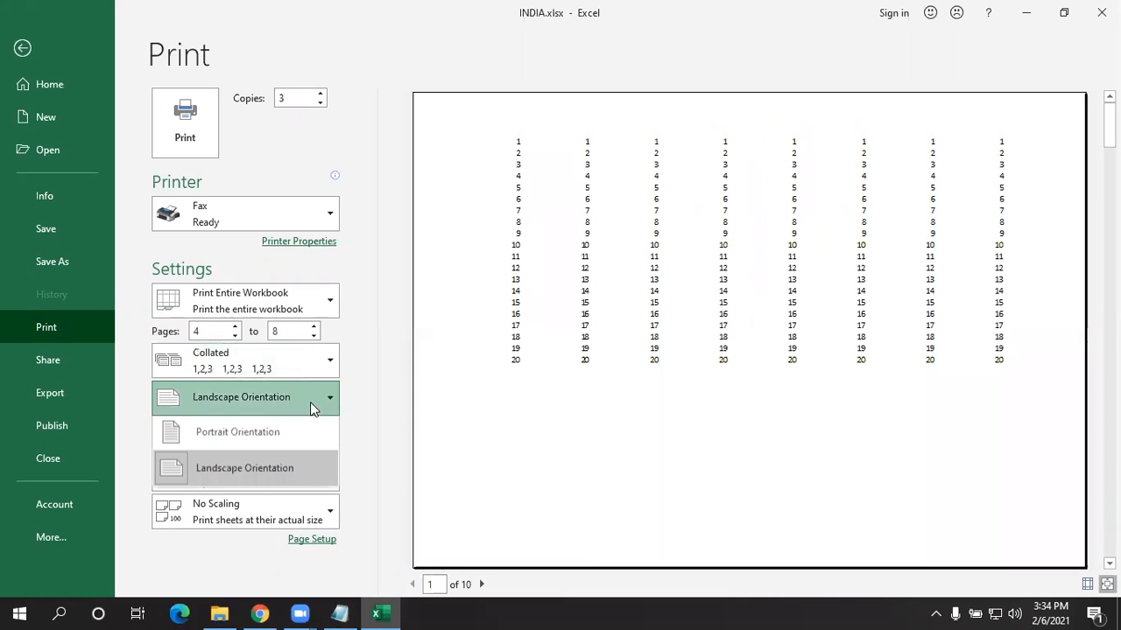
{"action": "left_click", "coordinate": [284, 438]}
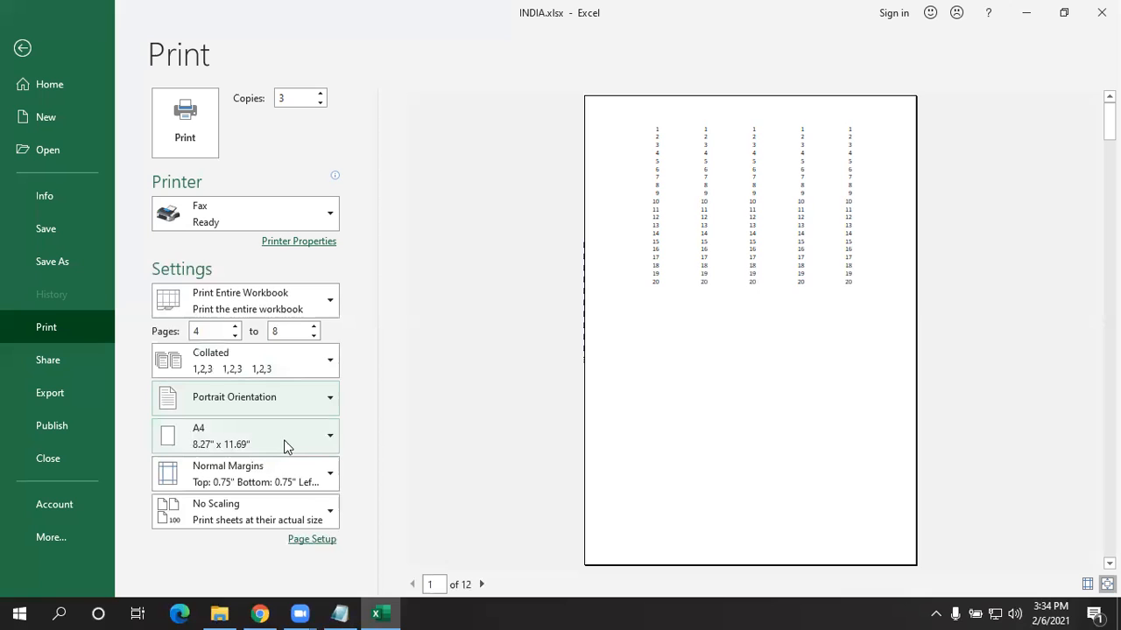
{"action": "left_click", "coordinate": [283, 440]}
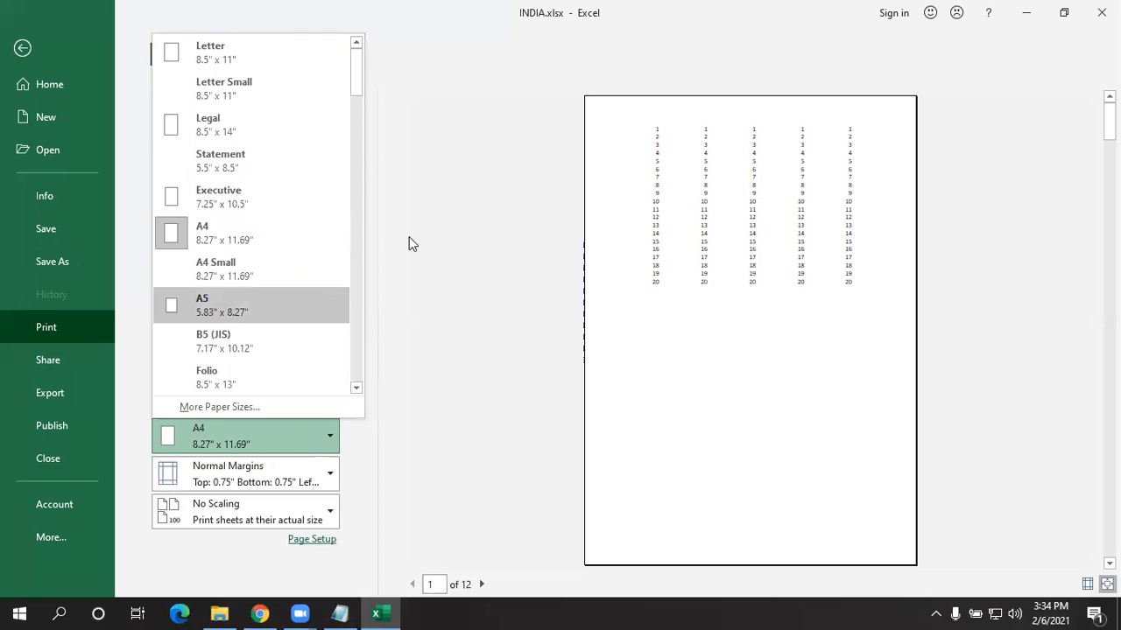
- Try the Letter, Letter Small and A5 paper sizes in the print preview
{"action": "left_click", "coordinate": [235, 47]}
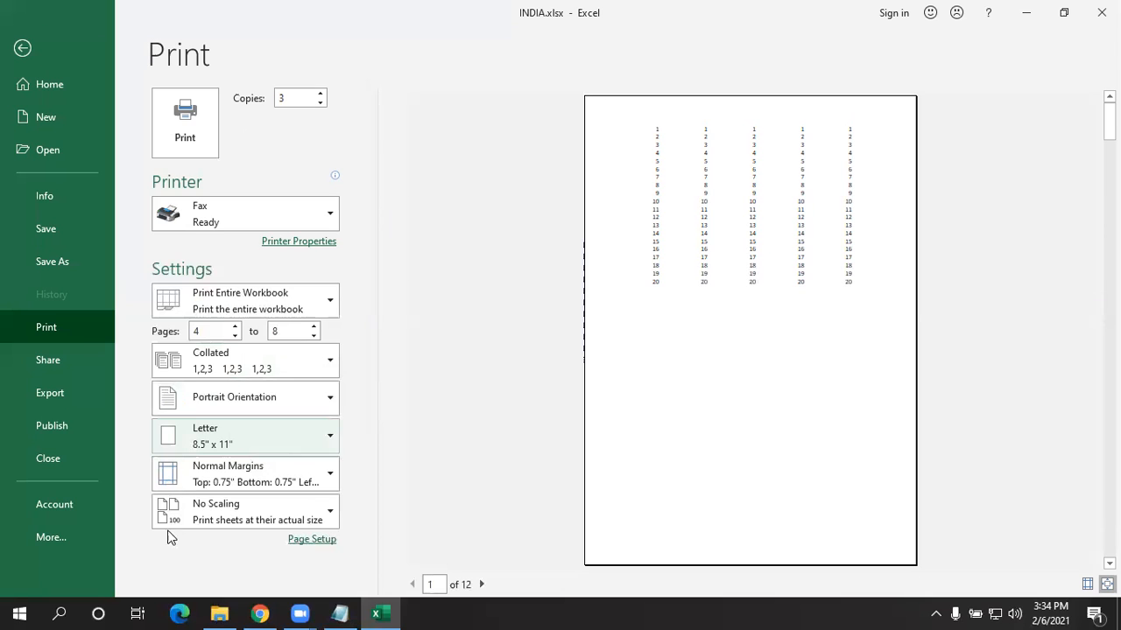
{"action": "left_click", "coordinate": [210, 430]}
{"action": "left_click", "coordinate": [268, 88]}
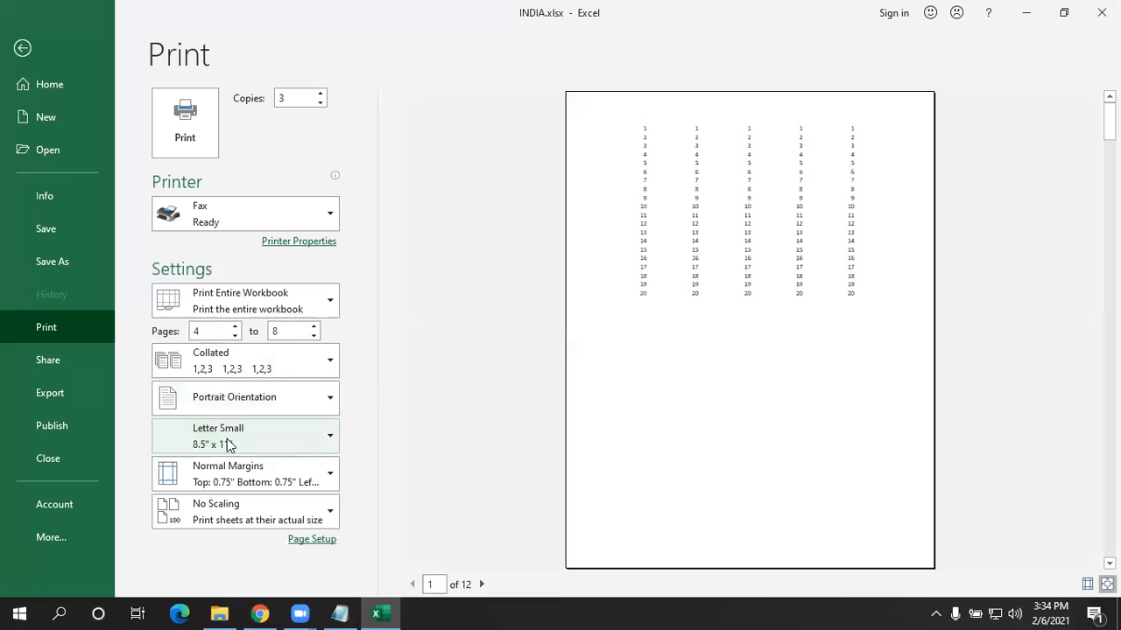
{"action": "left_click", "coordinate": [231, 443]}
{"action": "left_click", "coordinate": [235, 236]}
{"action": "left_click", "coordinate": [244, 453]}
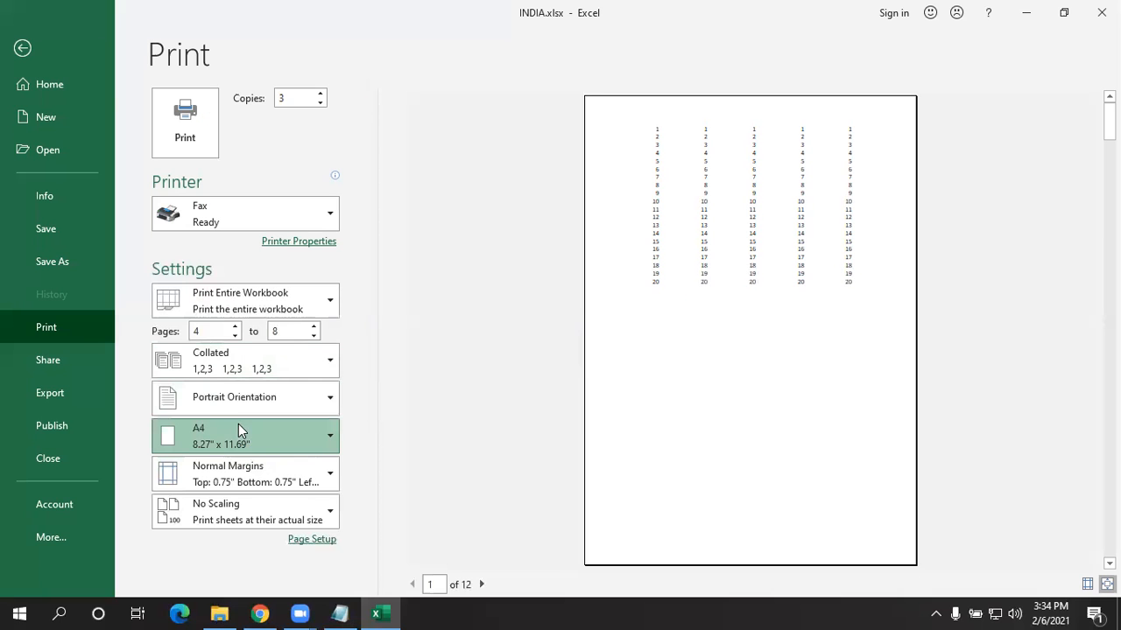
{"action": "left_click", "coordinate": [243, 303]}
- Browse the paper-size list and settle back on A4 paper
{"action": "left_click", "coordinate": [242, 423]}
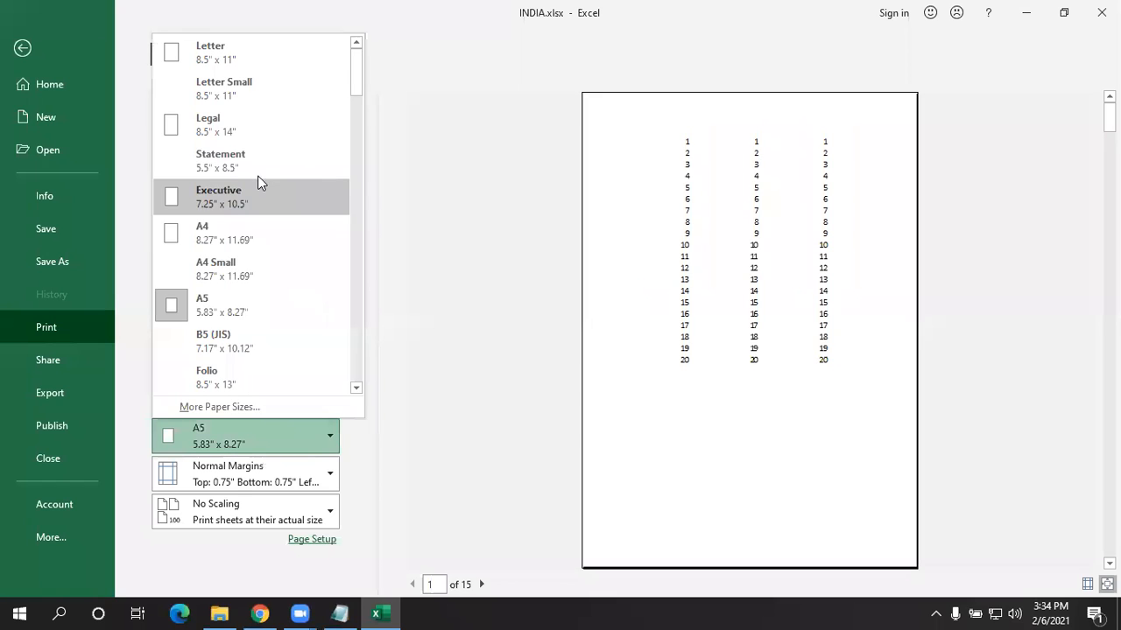
{"action": "scroll", "coordinate": [223, 377], "scroll_direction": "down", "scroll_amount": 4}
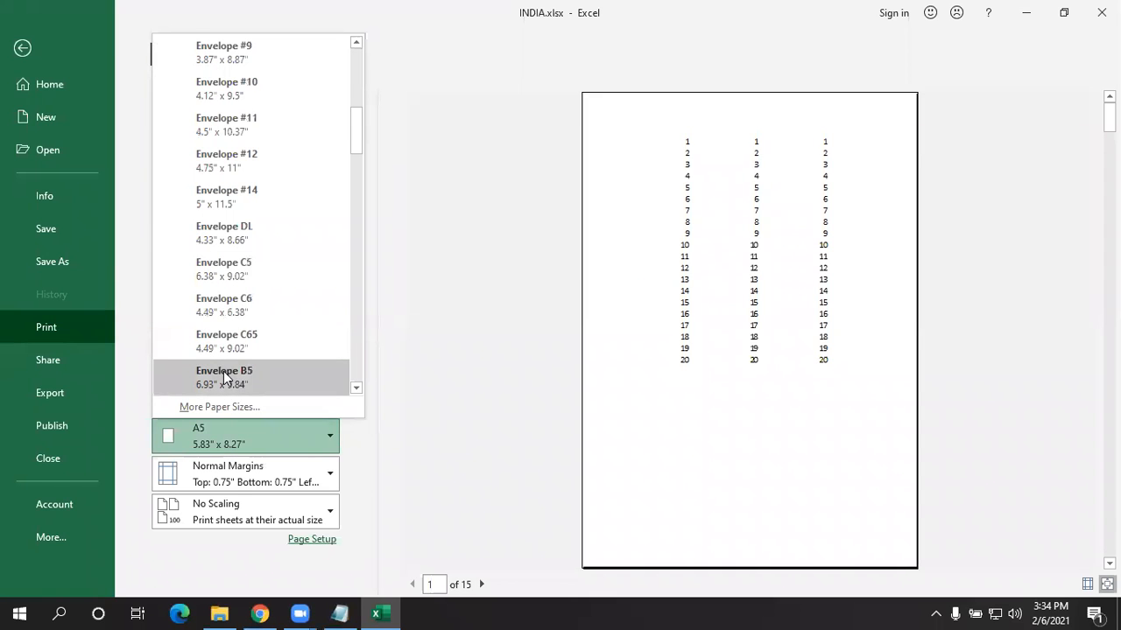
{"action": "scroll", "coordinate": [227, 362], "scroll_direction": "up", "scroll_amount": 1}
{"action": "scroll", "coordinate": [233, 341], "scroll_direction": "up", "scroll_amount": 1}
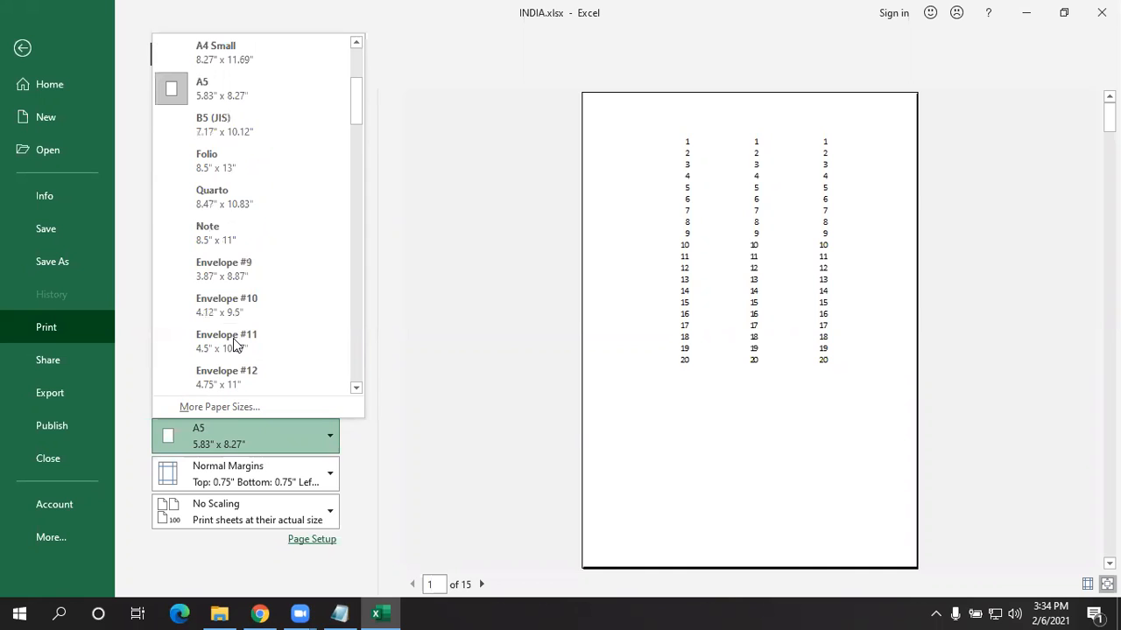
{"action": "scroll", "coordinate": [233, 341], "scroll_direction": "up", "scroll_amount": 1}
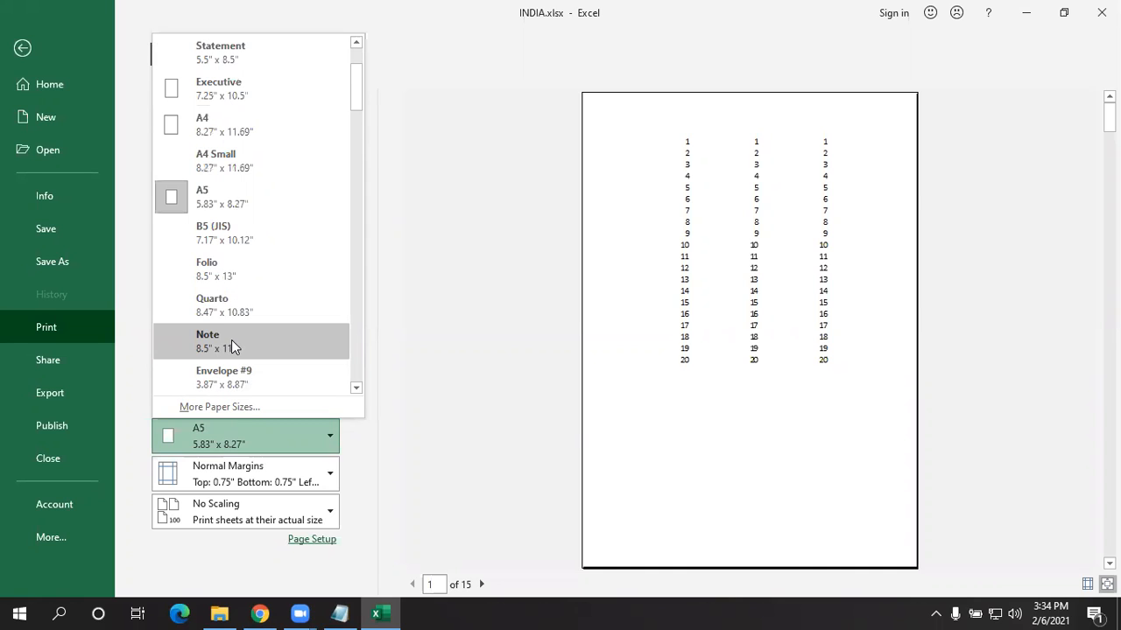
{"action": "scroll", "coordinate": [232, 340], "scroll_direction": "up", "scroll_amount": 1}
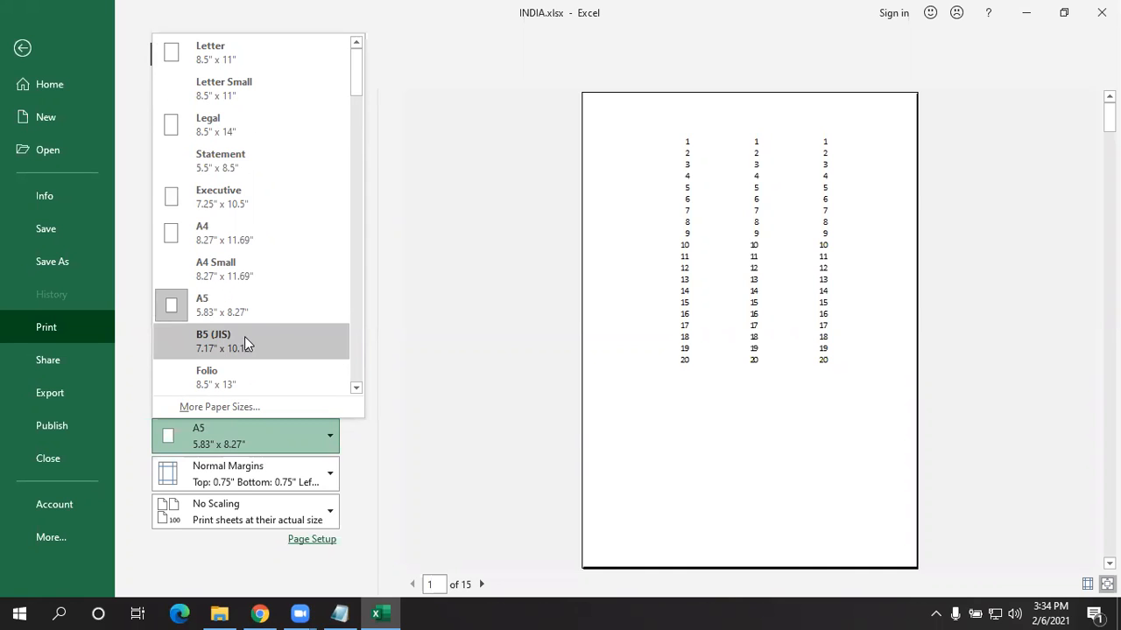
{"action": "left_click", "coordinate": [220, 233]}
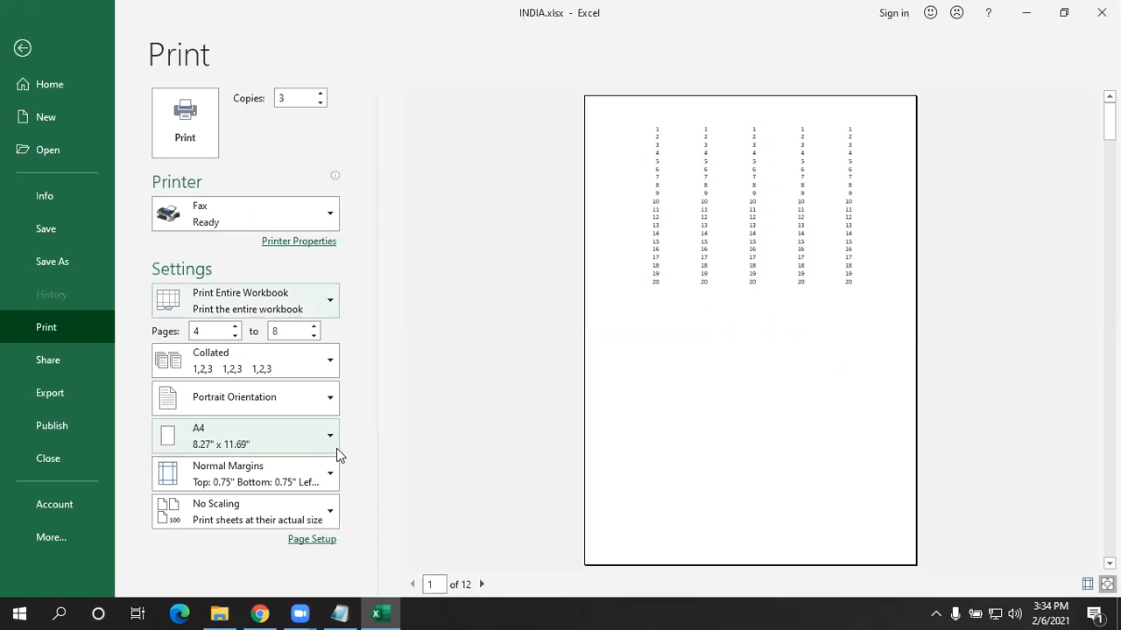
{"action": "left_click", "coordinate": [274, 433]}
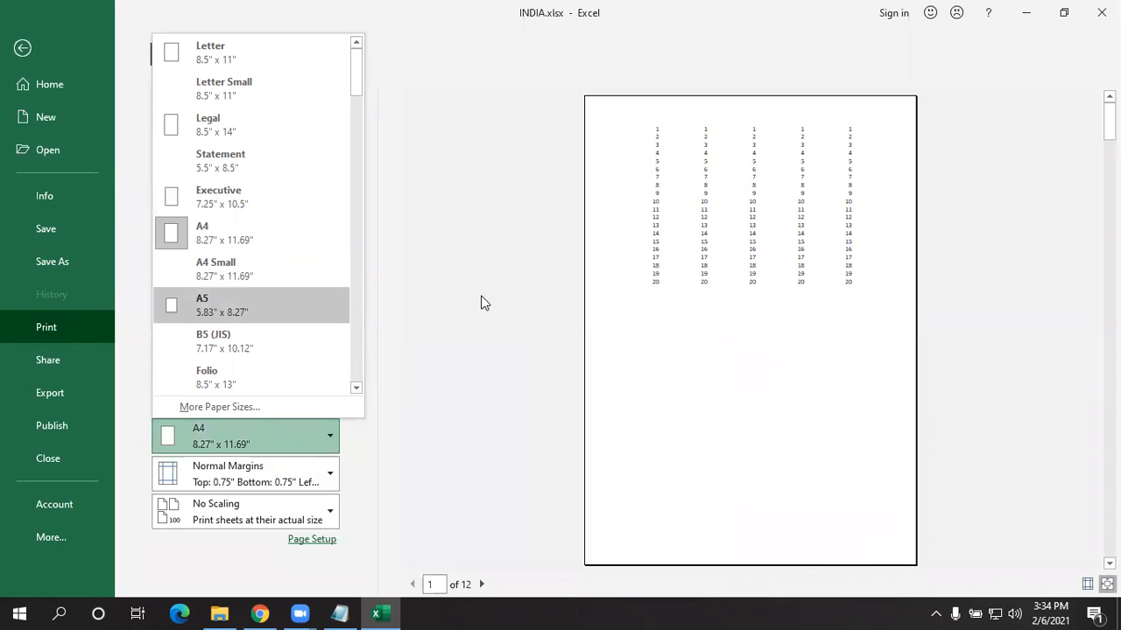
{"action": "left_click", "coordinate": [484, 302]}
{"action": "left_click", "coordinate": [272, 465]}
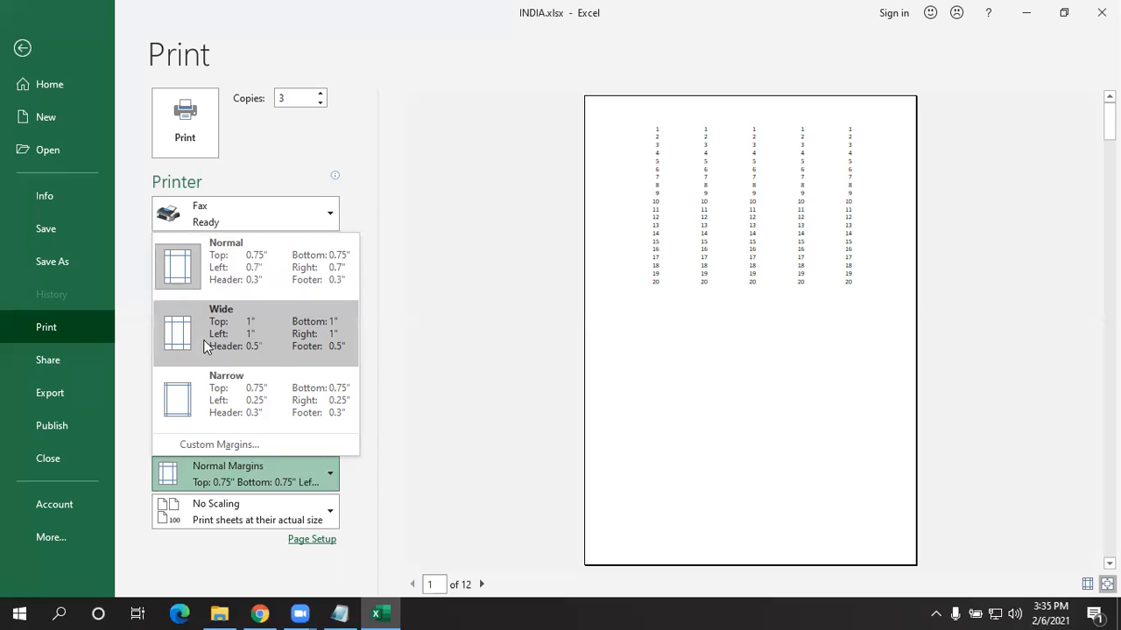
{"action": "left_click", "coordinate": [251, 444]}
{"action": "left_click", "coordinate": [423, 224]}
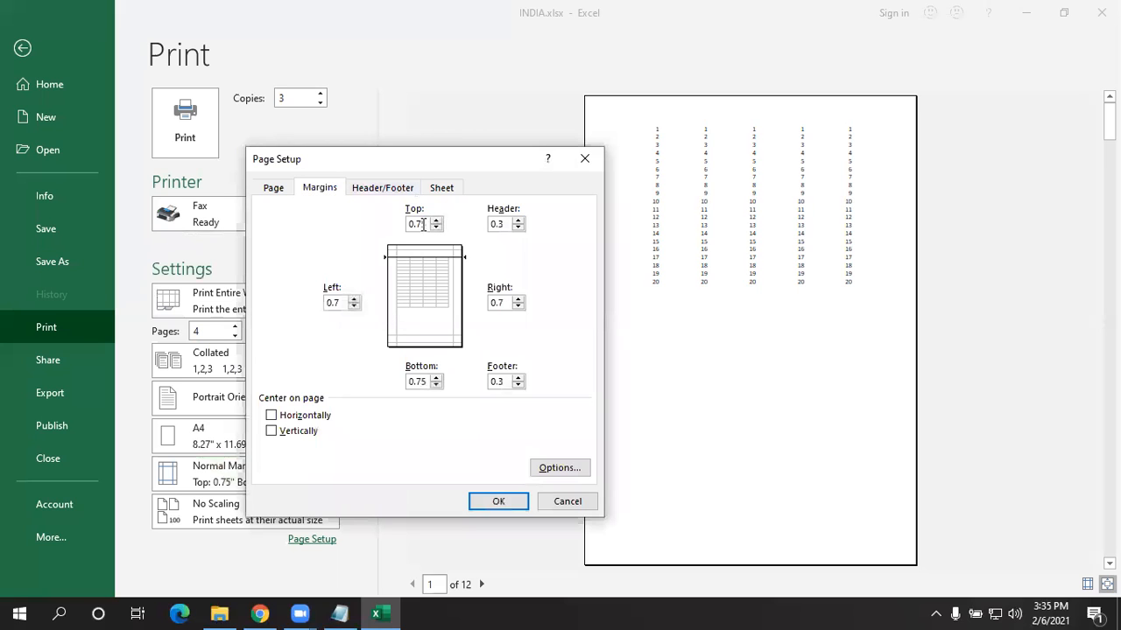
{"action": "left_click", "coordinate": [334, 302]}
{"action": "left_click", "coordinate": [497, 301]}
{"action": "left_click", "coordinate": [410, 382]}
{"action": "left_click", "coordinate": [503, 224]}
{"action": "left_click", "coordinate": [499, 382]}
{"action": "left_click", "coordinate": [495, 507]}
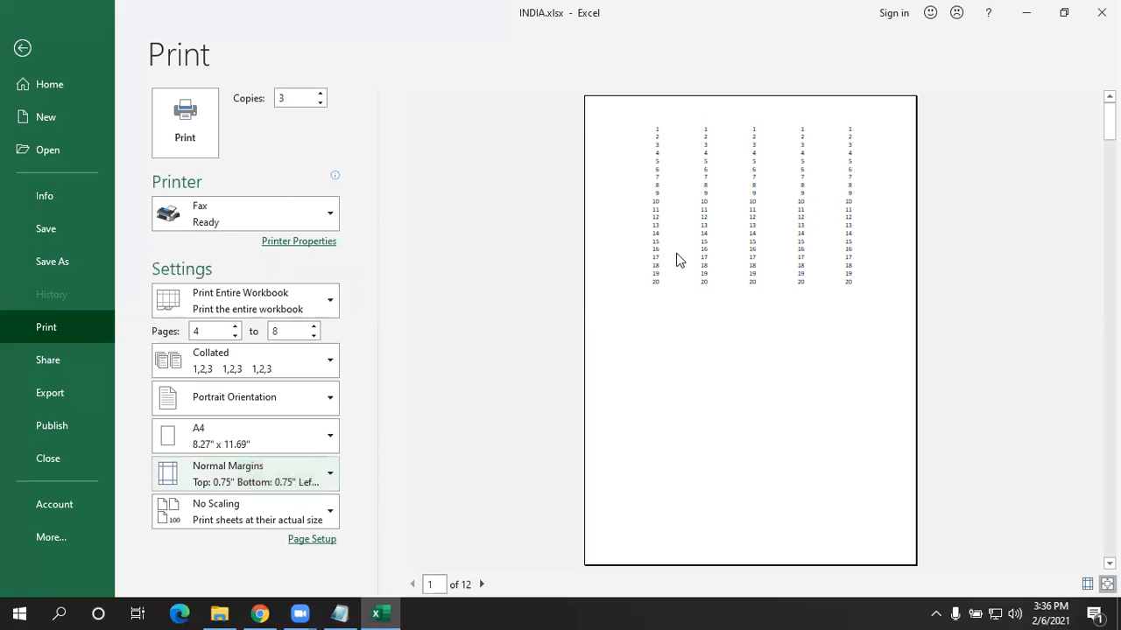
{"action": "left_click", "coordinate": [23, 48]}
{"action": "left_click", "coordinate": [33, 44]}
{"action": "left_click", "coordinate": [41, 324]}
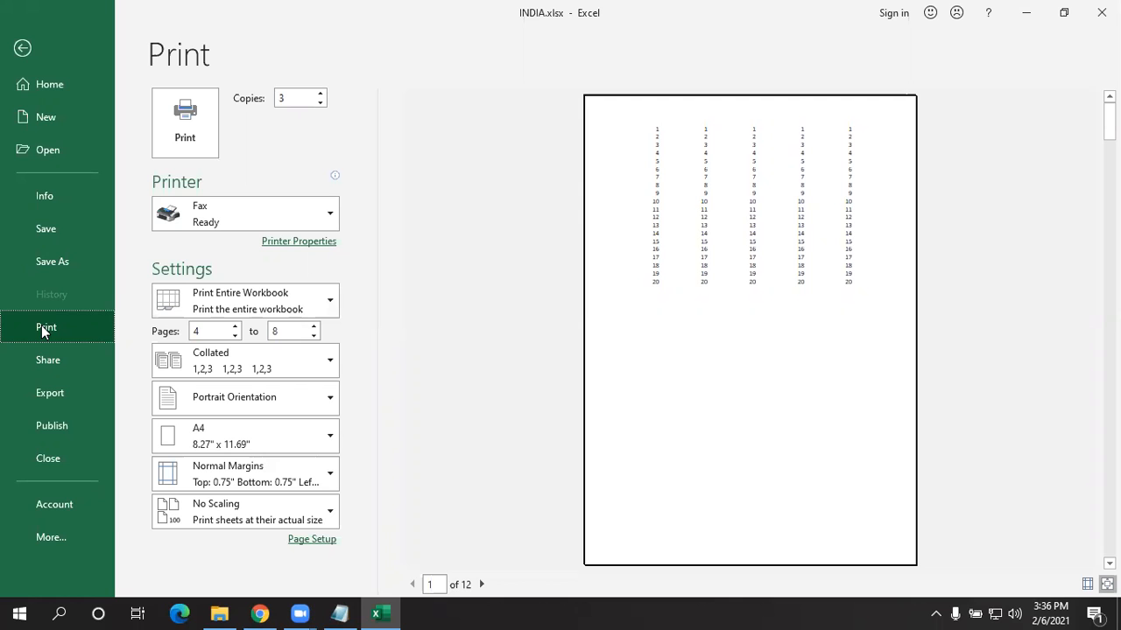
- In Custom Margins, tick Center on page Horizontally and Vertically and confirm with OK
{"action": "left_click", "coordinate": [229, 474]}
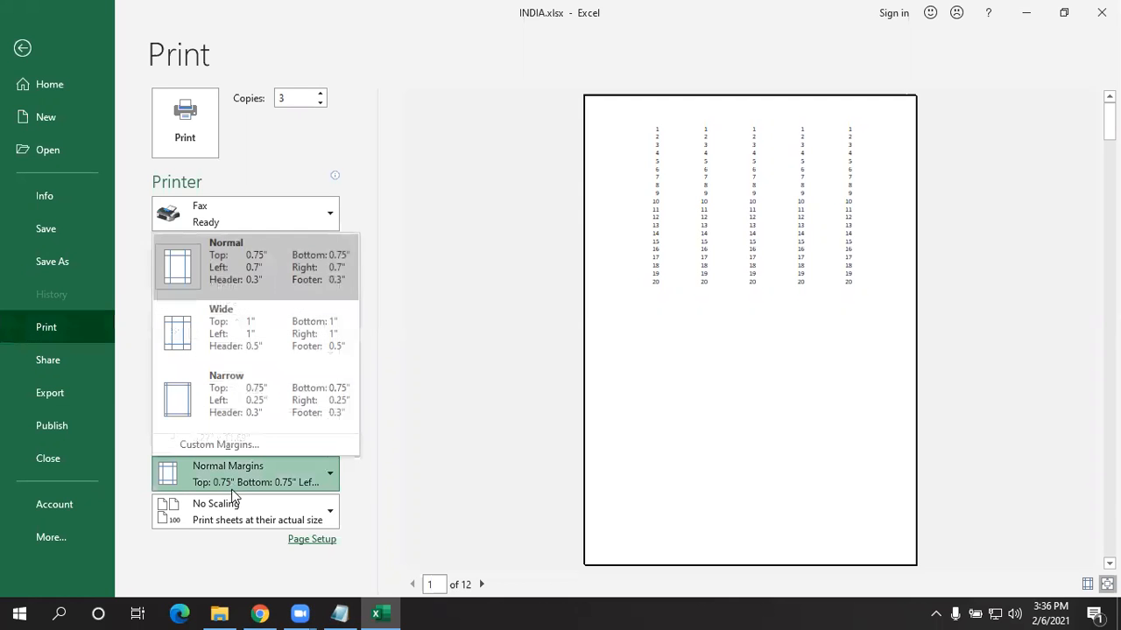
{"action": "left_click", "coordinate": [240, 445]}
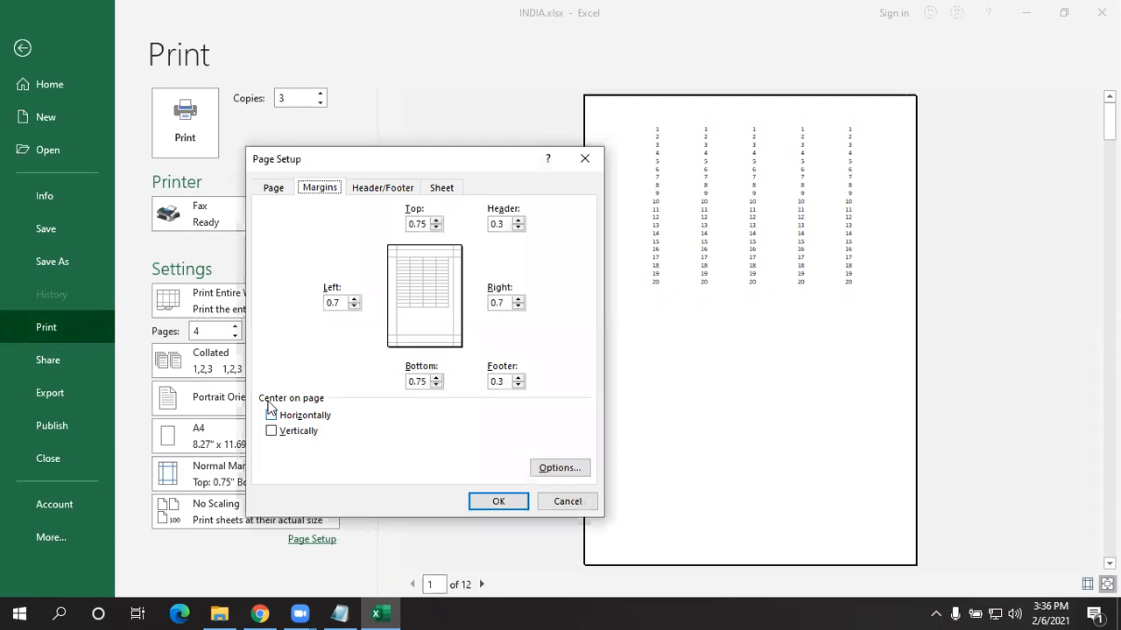
{"action": "left_click", "coordinate": [299, 415]}
{"action": "left_click", "coordinate": [299, 432]}
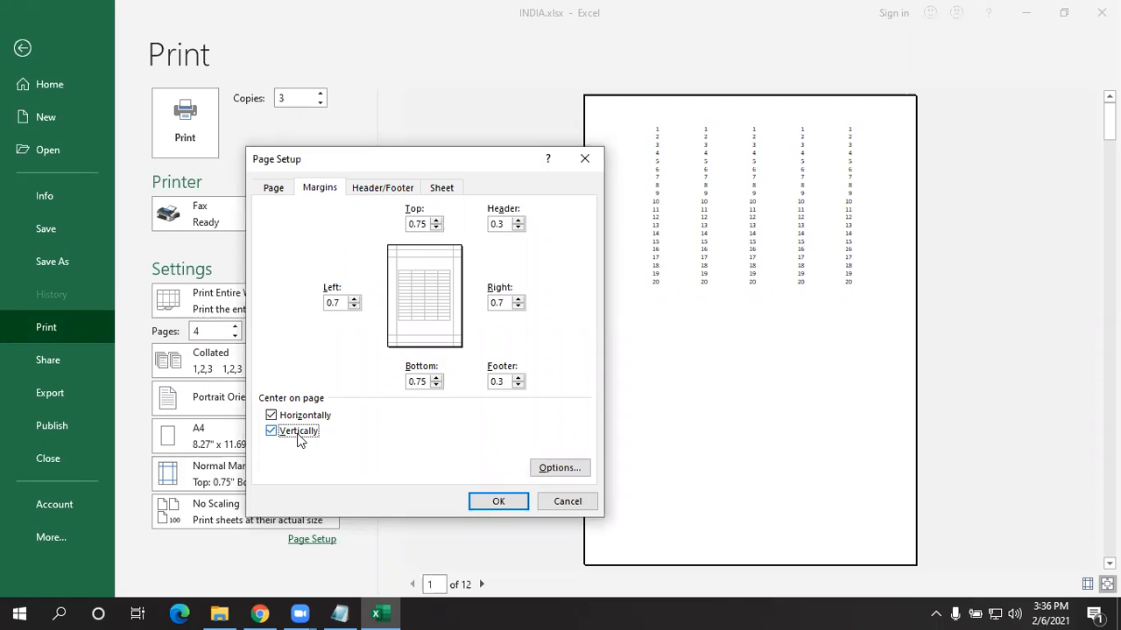
{"action": "left_click", "coordinate": [487, 496]}
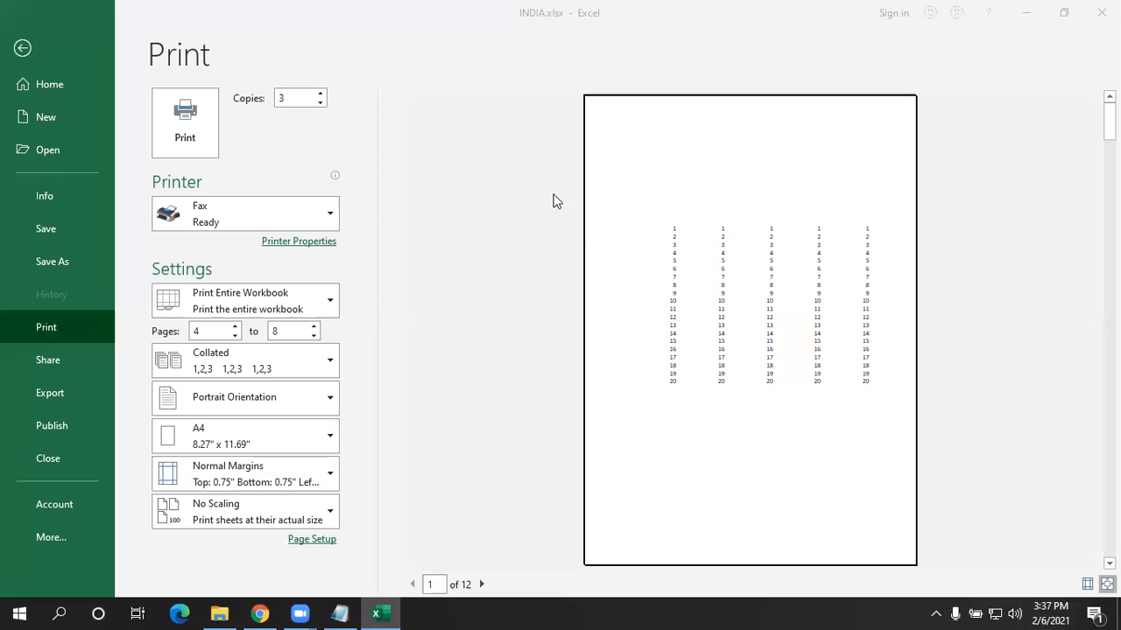
- Return to Print and untick Horizontally and Vertically centering in Custom Margins
{"action": "left_click", "coordinate": [22, 48]}
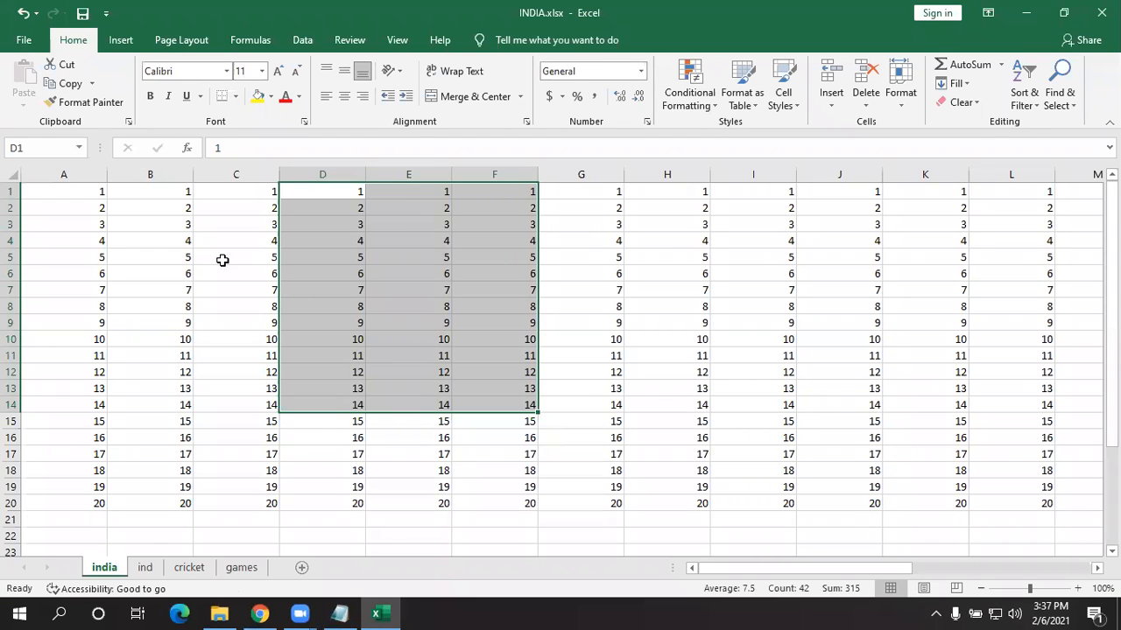
{"action": "left_click", "coordinate": [19, 41]}
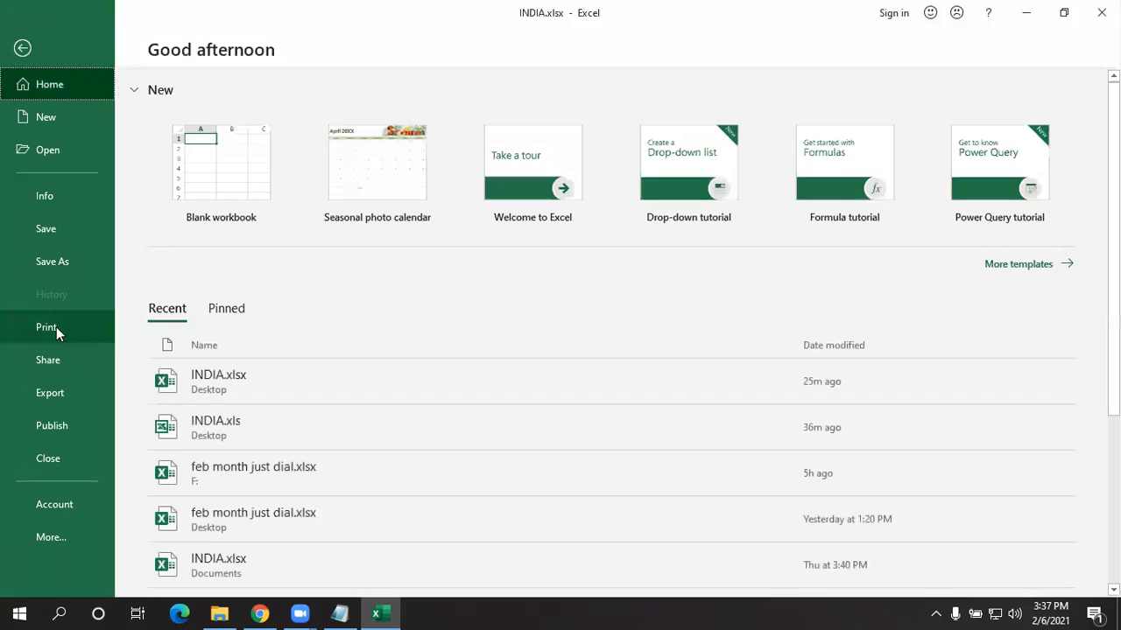
{"action": "left_click", "coordinate": [52, 333]}
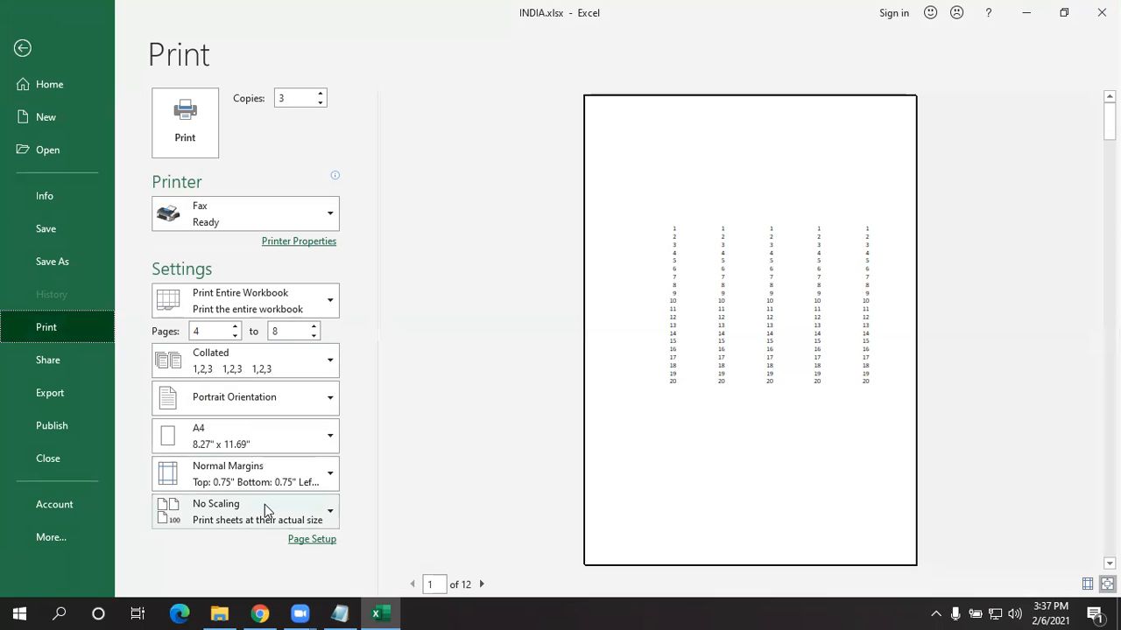
{"action": "left_click", "coordinate": [238, 484]}
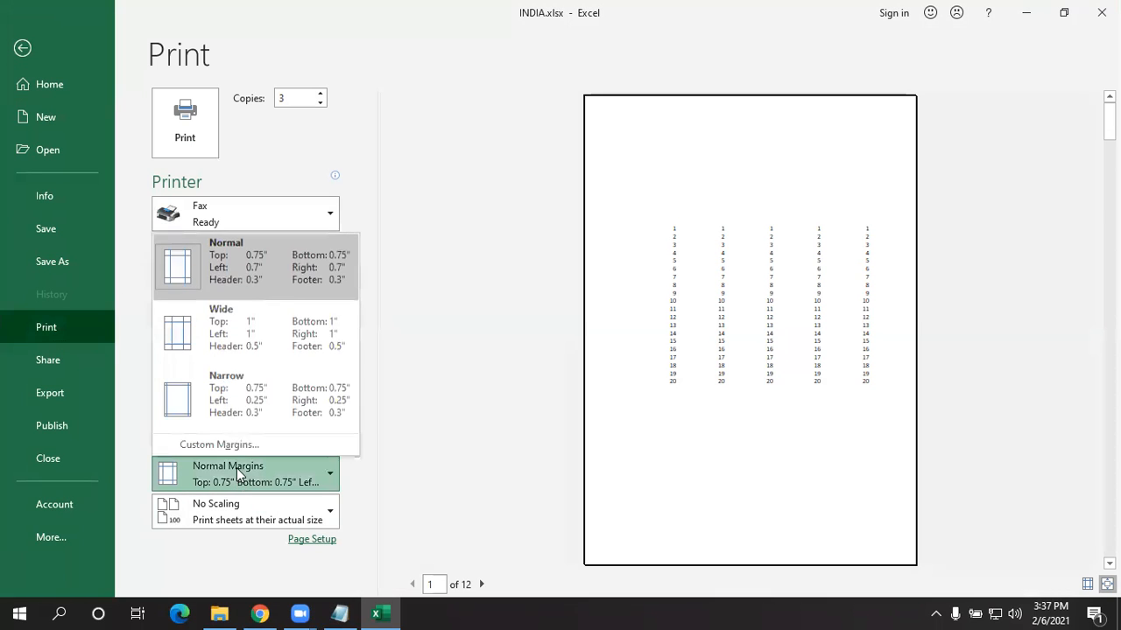
{"action": "left_click", "coordinate": [241, 443]}
{"action": "left_click", "coordinate": [302, 417]}
{"action": "left_click", "coordinate": [300, 431]}
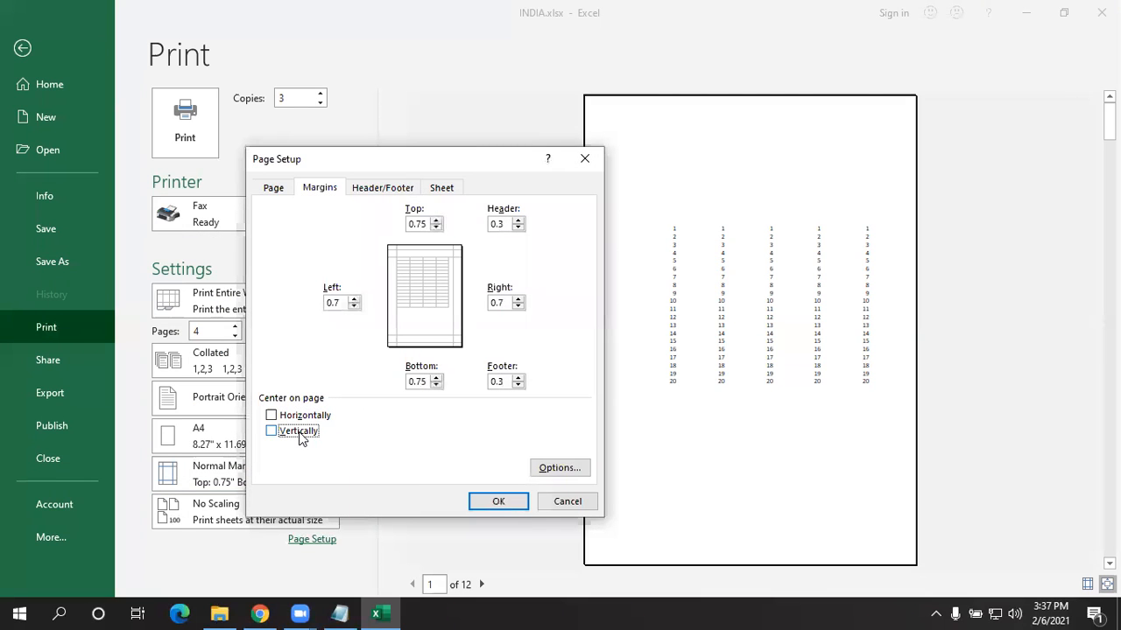
{"action": "left_click", "coordinate": [492, 505]}
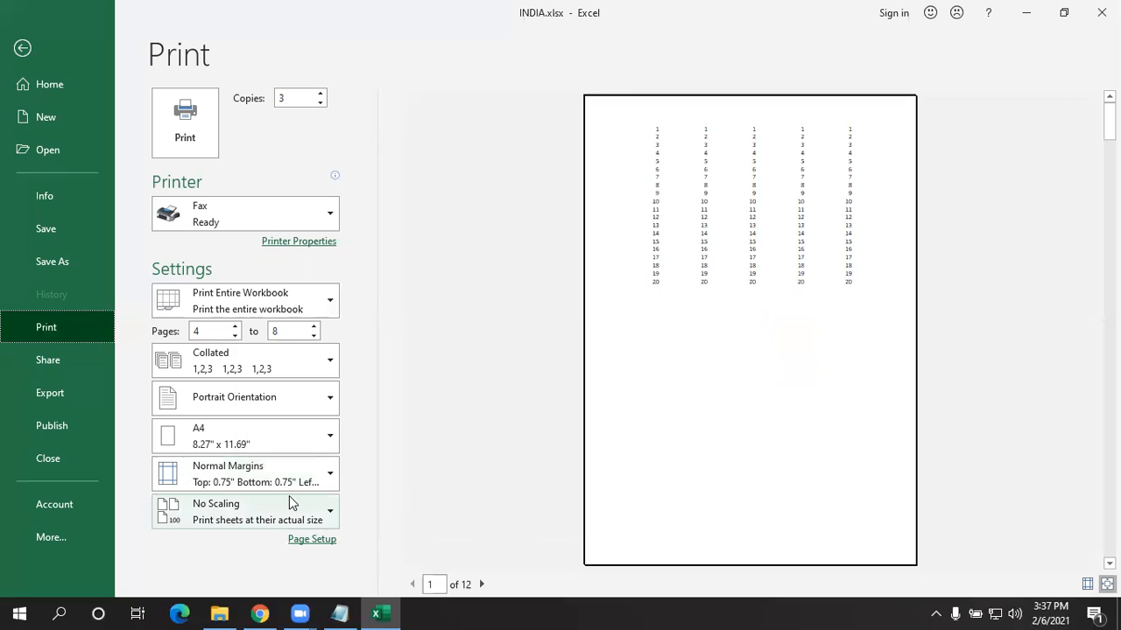
- Set scaling to Fit Sheet on One Page, reducing the preview from 12 to 8 pages
{"action": "left_click", "coordinate": [259, 506]}
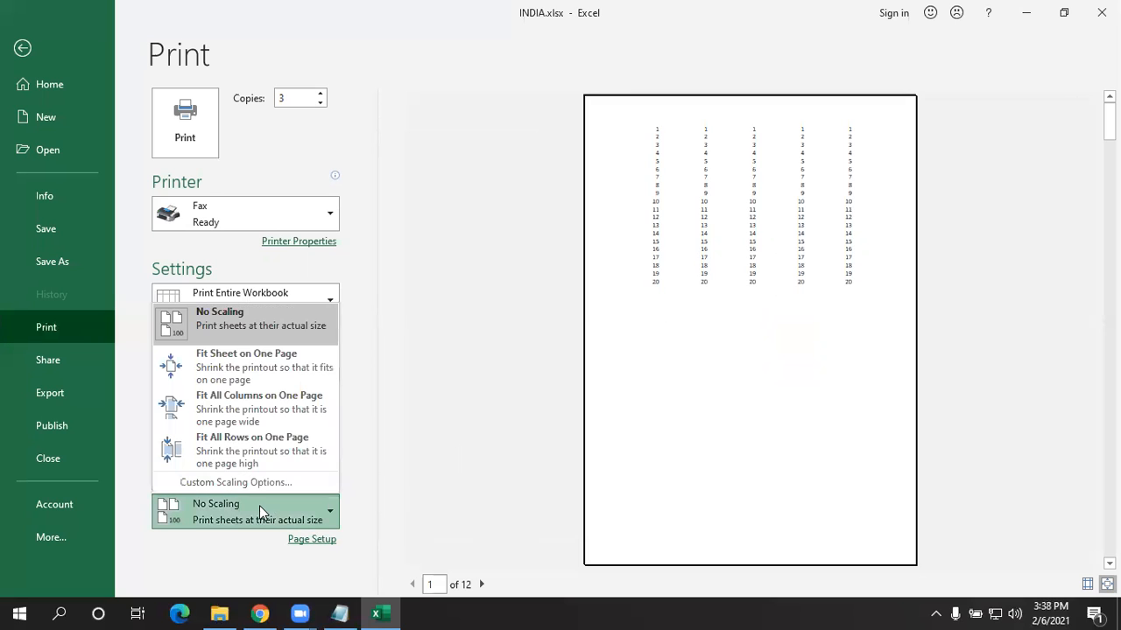
{"action": "left_click", "coordinate": [403, 449]}
{"action": "left_click", "coordinate": [199, 510]}
{"action": "left_click", "coordinate": [493, 400]}
{"action": "left_click", "coordinate": [251, 516]}
{"action": "left_click", "coordinate": [440, 430]}
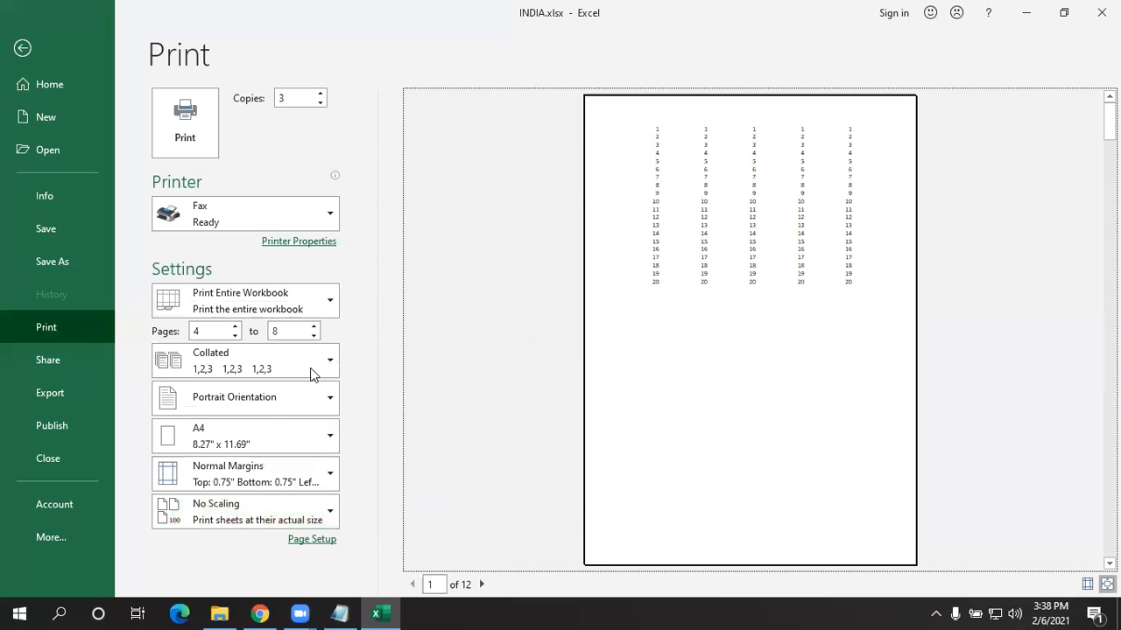
{"action": "left_click", "coordinate": [206, 525]}
{"action": "left_click", "coordinate": [223, 366]}
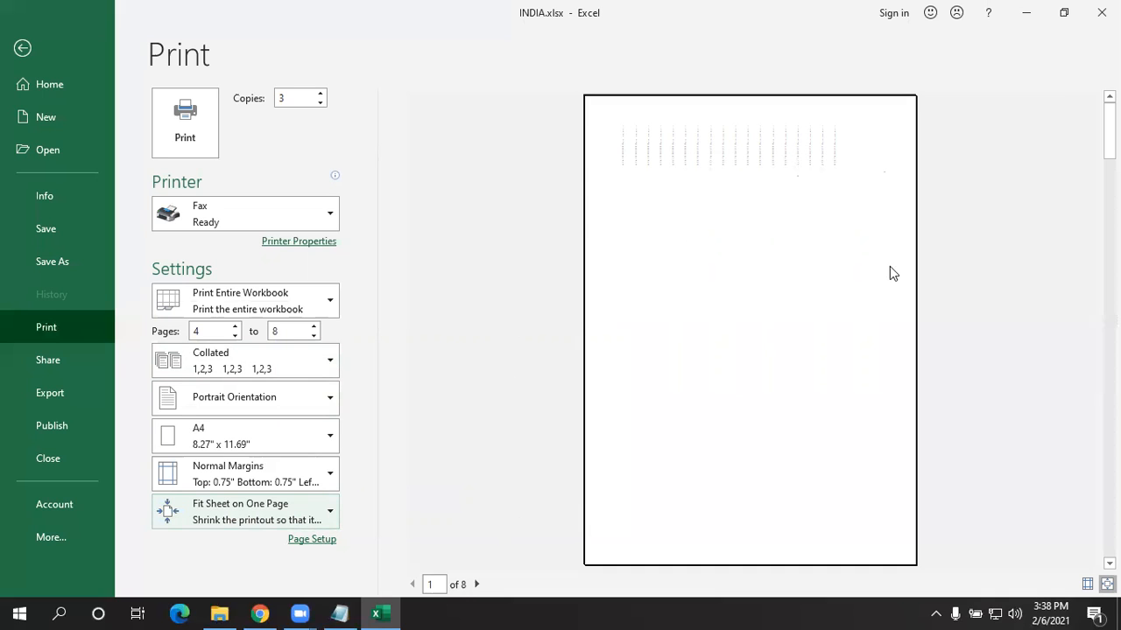
- Try Print Selection, then settle on Print Active Sheets and return to the india worksheet
{"action": "left_click", "coordinate": [255, 295]}
{"action": "left_click", "coordinate": [251, 333]}
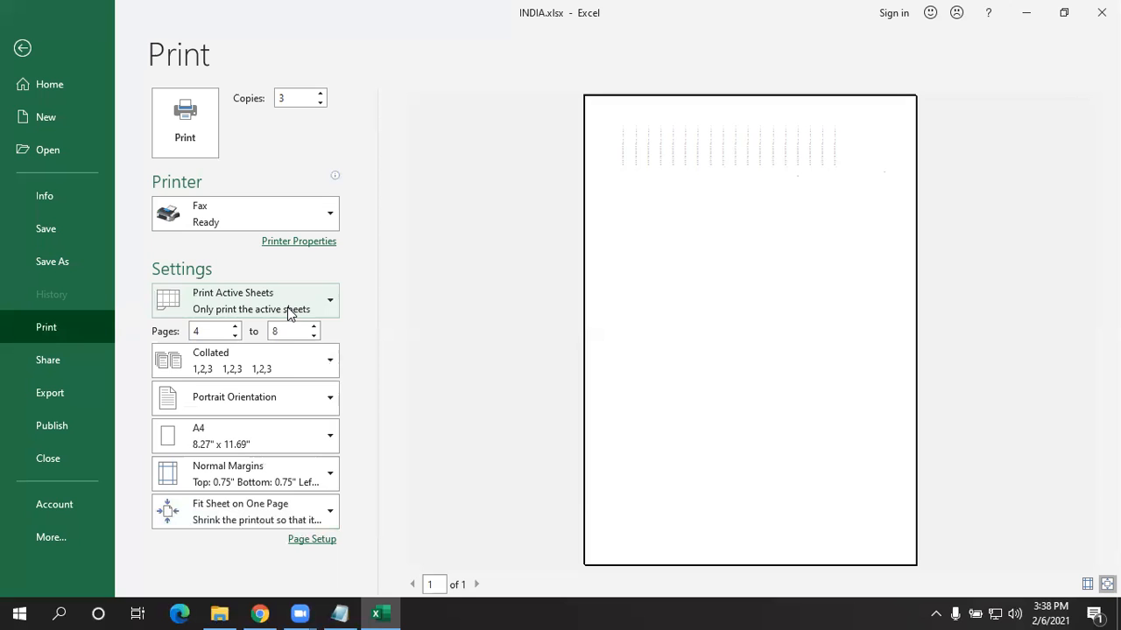
{"action": "left_click", "coordinate": [289, 308]}
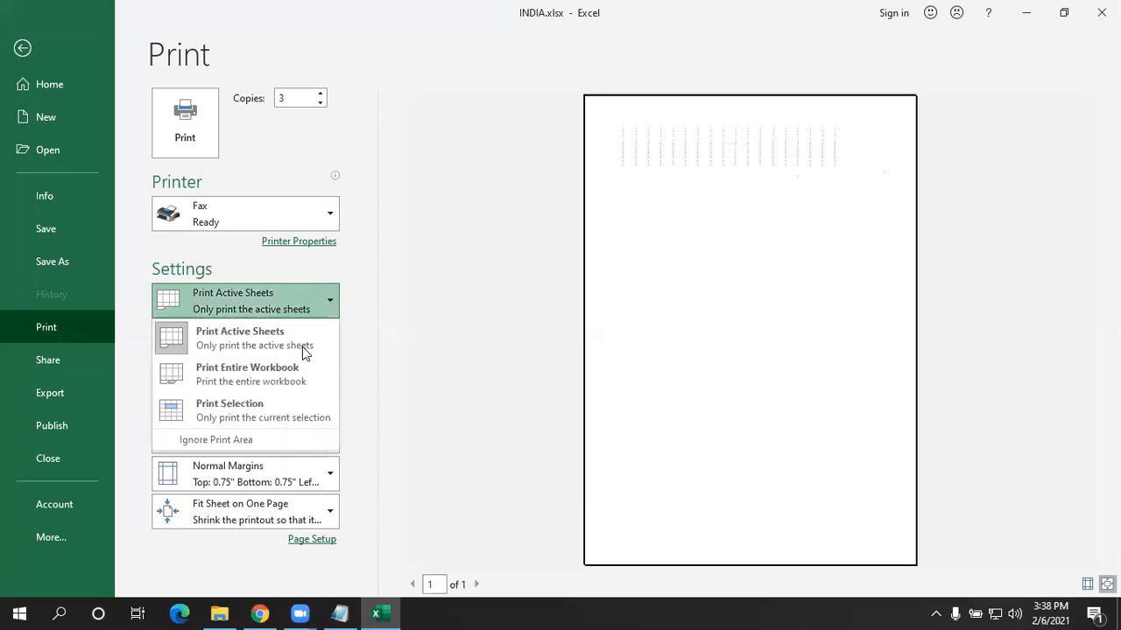
{"action": "left_click", "coordinate": [272, 419]}
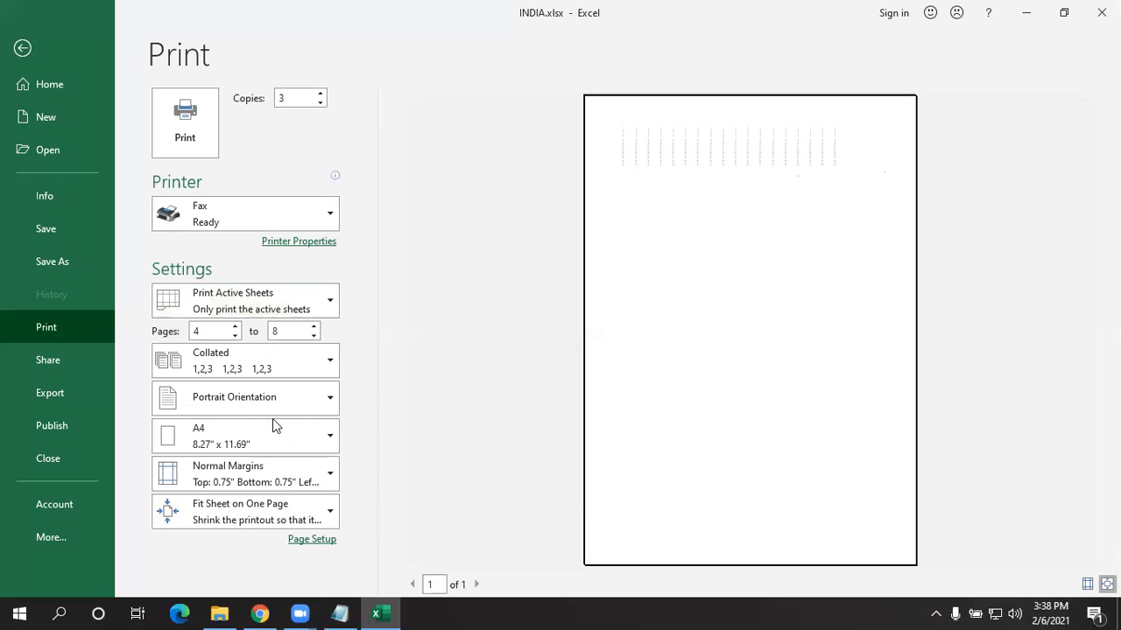
{"action": "left_click", "coordinate": [286, 302]}
{"action": "left_click", "coordinate": [279, 344]}
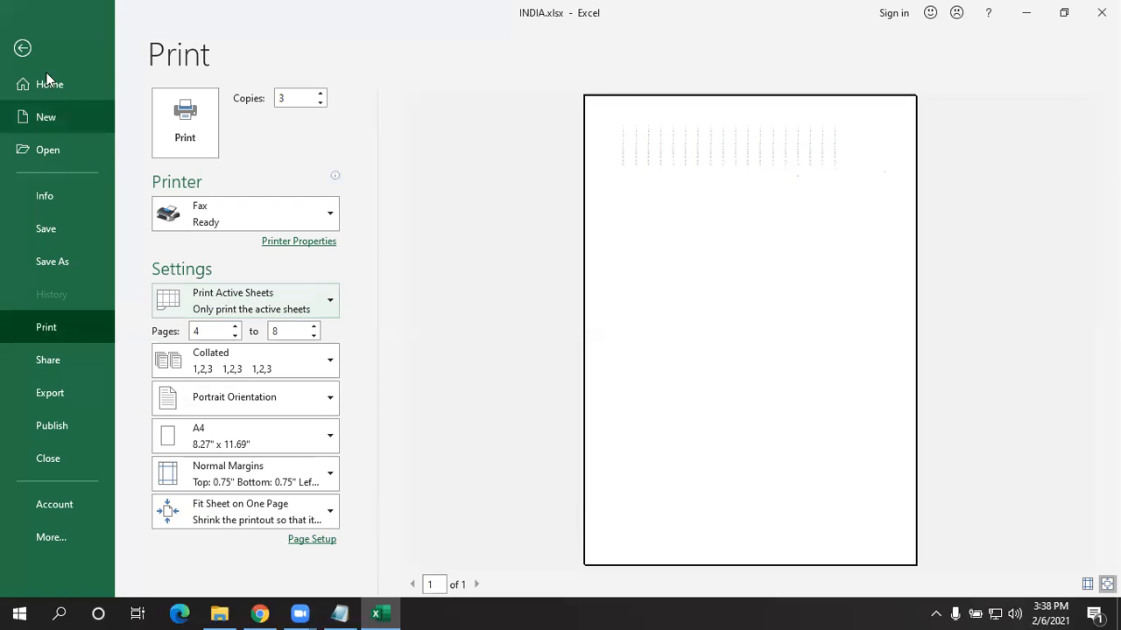
{"action": "left_click", "coordinate": [23, 48]}
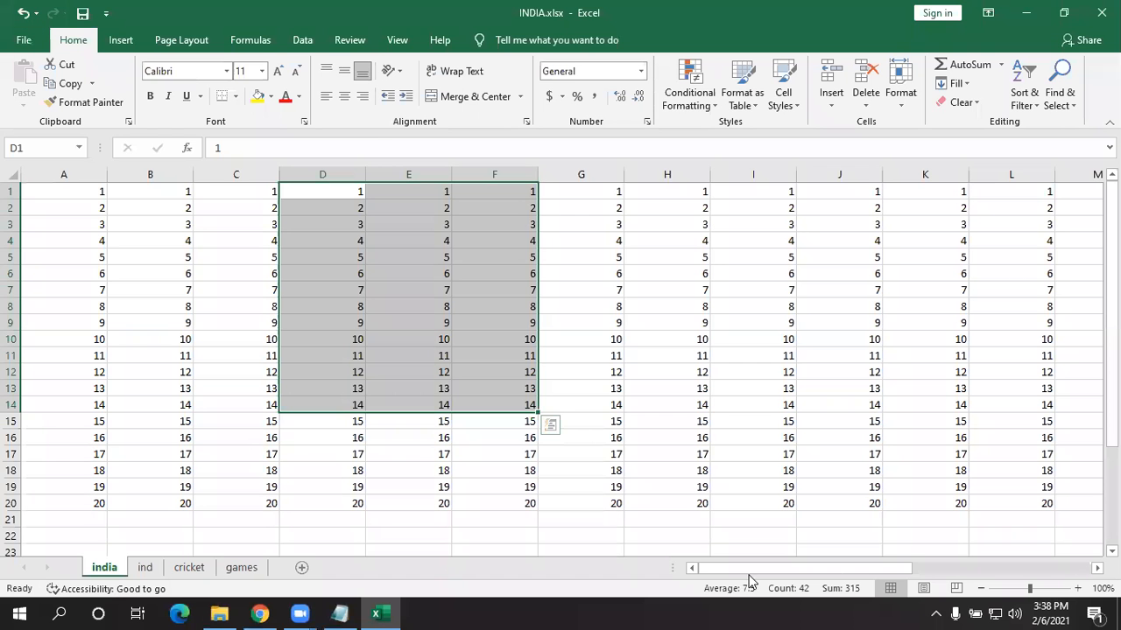
- Check the print range and scaling settings in the Print view, then return to the sheet
{"action": "left_click_drag", "start_coordinate": [897, 568], "coordinate": [631, 499]}
{"action": "left_click", "coordinate": [6, 28]}
{"action": "left_click", "coordinate": [146, 315]}
{"action": "left_click", "coordinate": [150, 339]}
{"action": "left_click", "coordinate": [20, 40]}
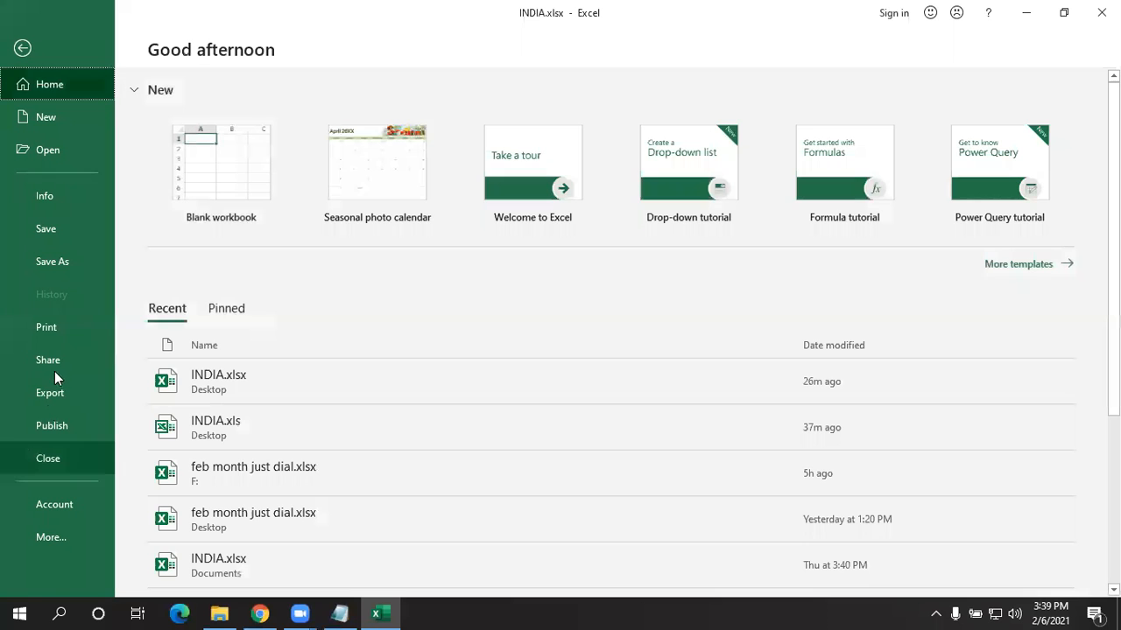
{"action": "left_click", "coordinate": [54, 321]}
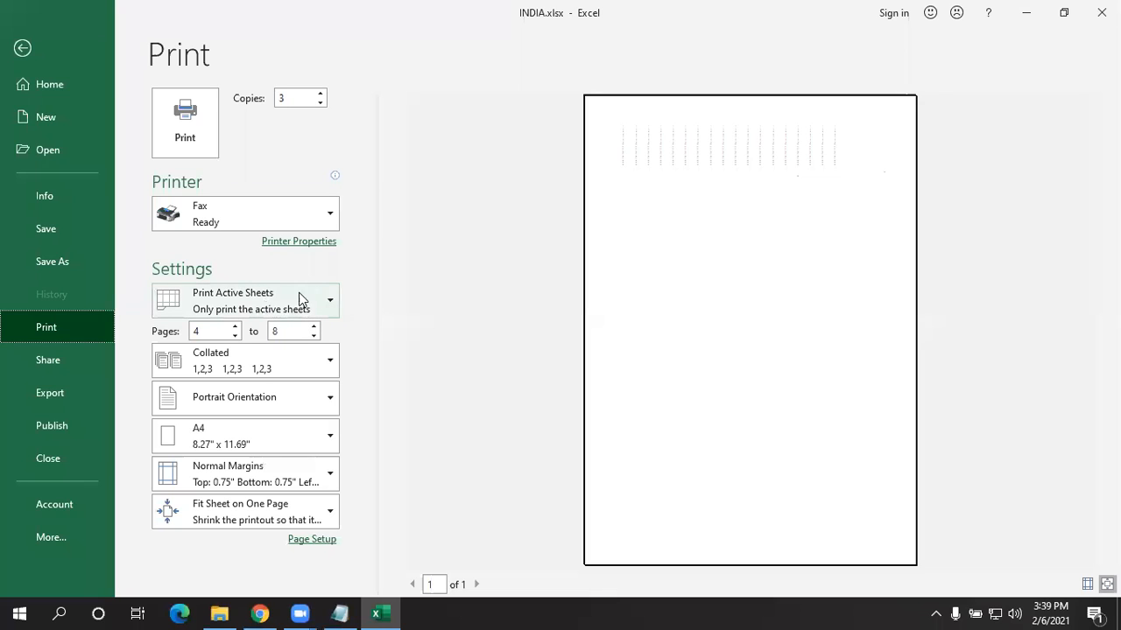
{"action": "left_click", "coordinate": [268, 292]}
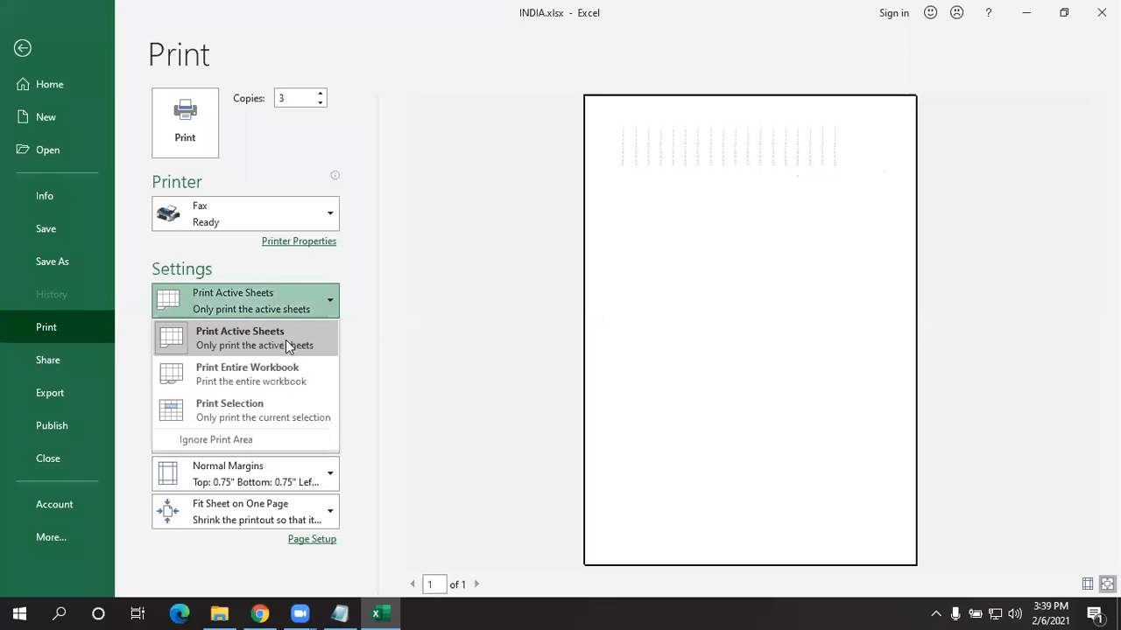
{"action": "left_click", "coordinate": [290, 299]}
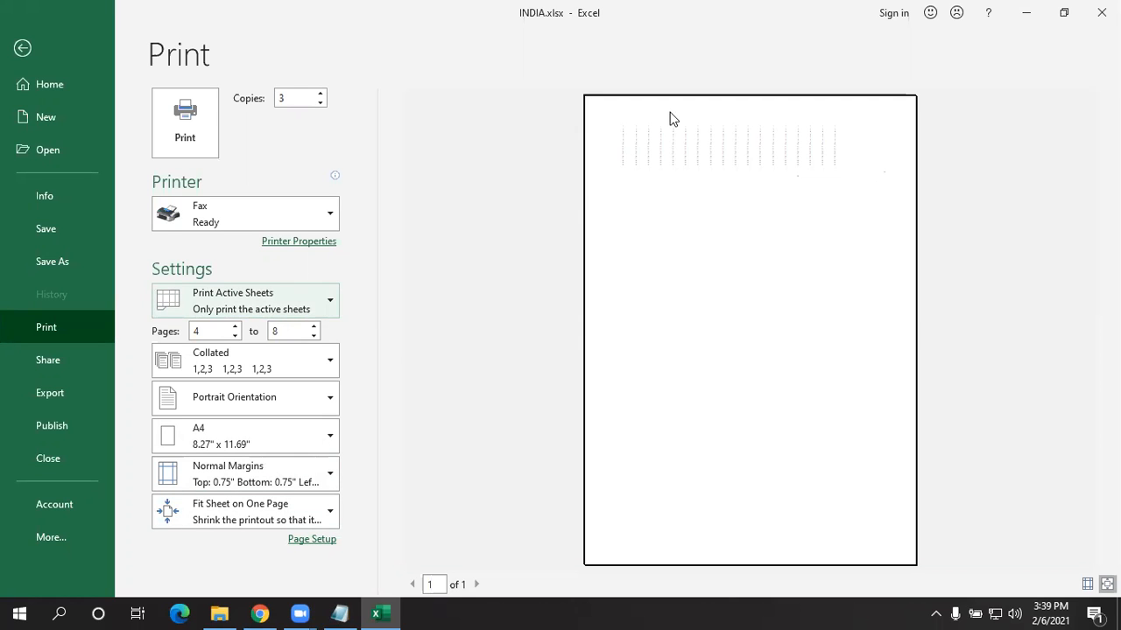
{"action": "left_click", "coordinate": [278, 515]}
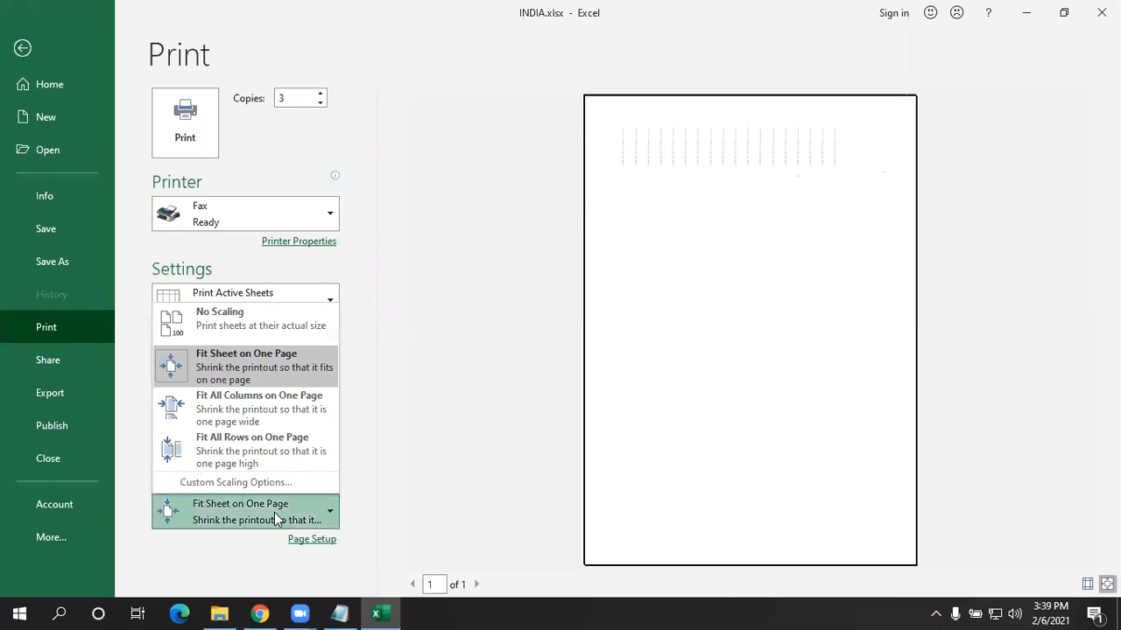
{"action": "left_click", "coordinate": [22, 48]}
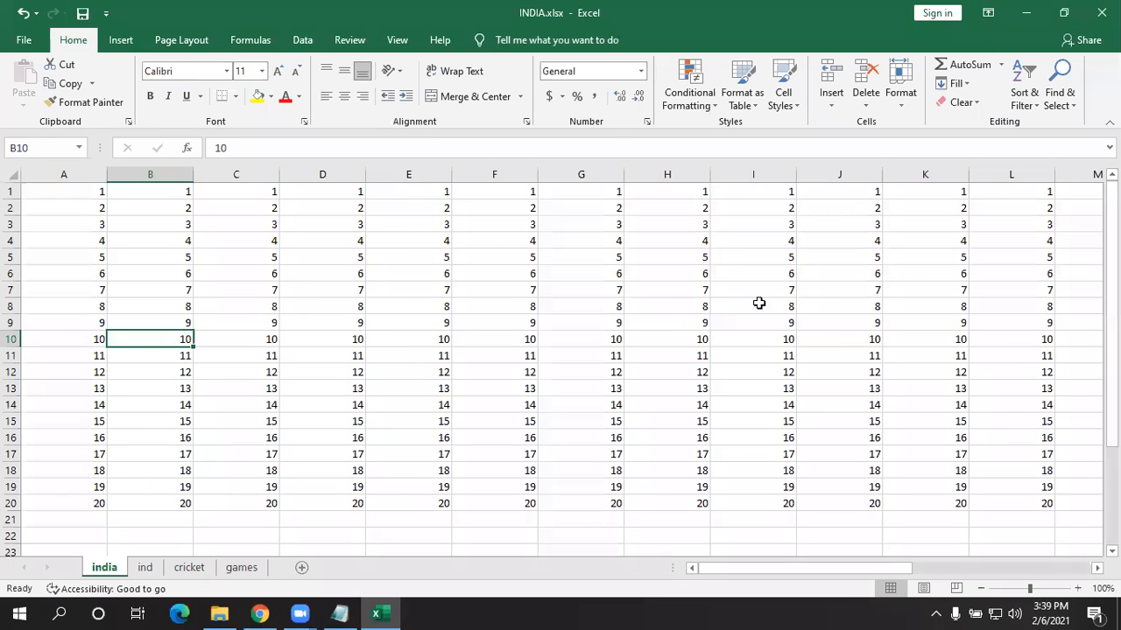
- Clear the values in H1:R20 and open the print preview with Ctrl+P
{"action": "left_click_drag", "start_coordinate": [682, 506], "coordinate": [1101, 12]}
{"action": "key", "text": "Delete"}
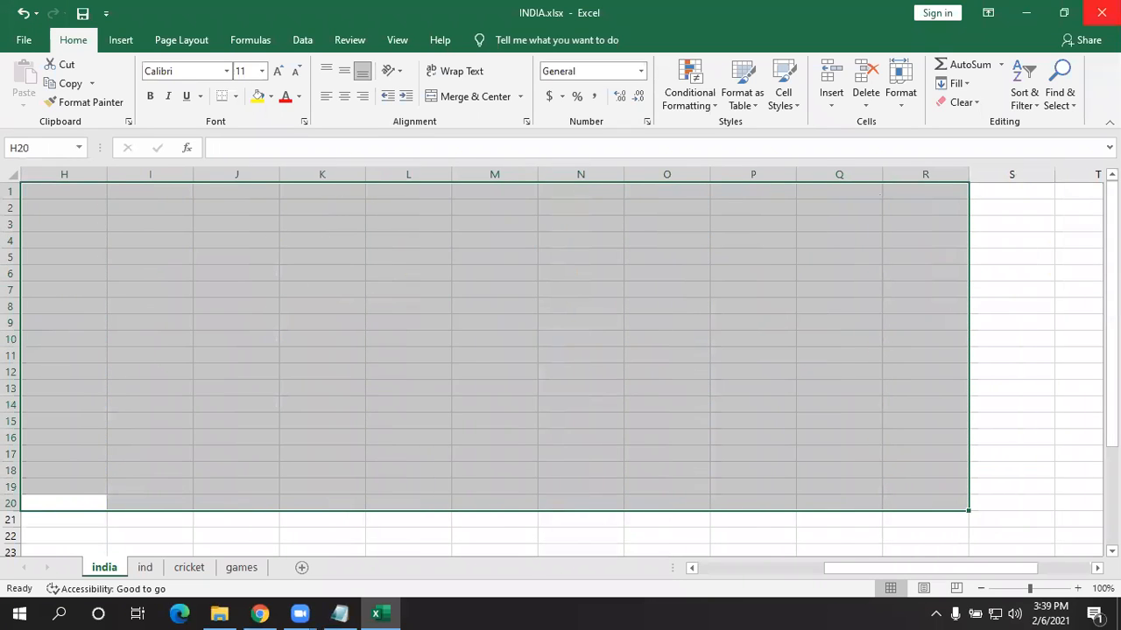
{"action": "left_click", "coordinate": [660, 482]}
{"action": "key", "text": "ctrl+p"}
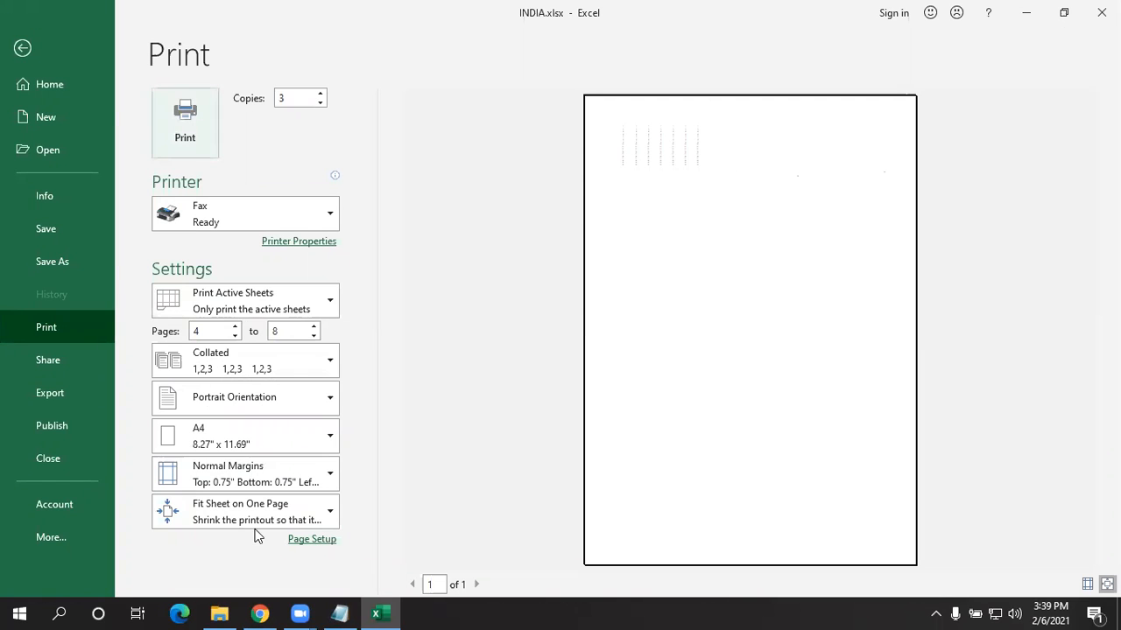
- Set scaling to No Scaling and the print range to Print Active Sheets, giving 5 pages
{"action": "left_click", "coordinate": [253, 296]}
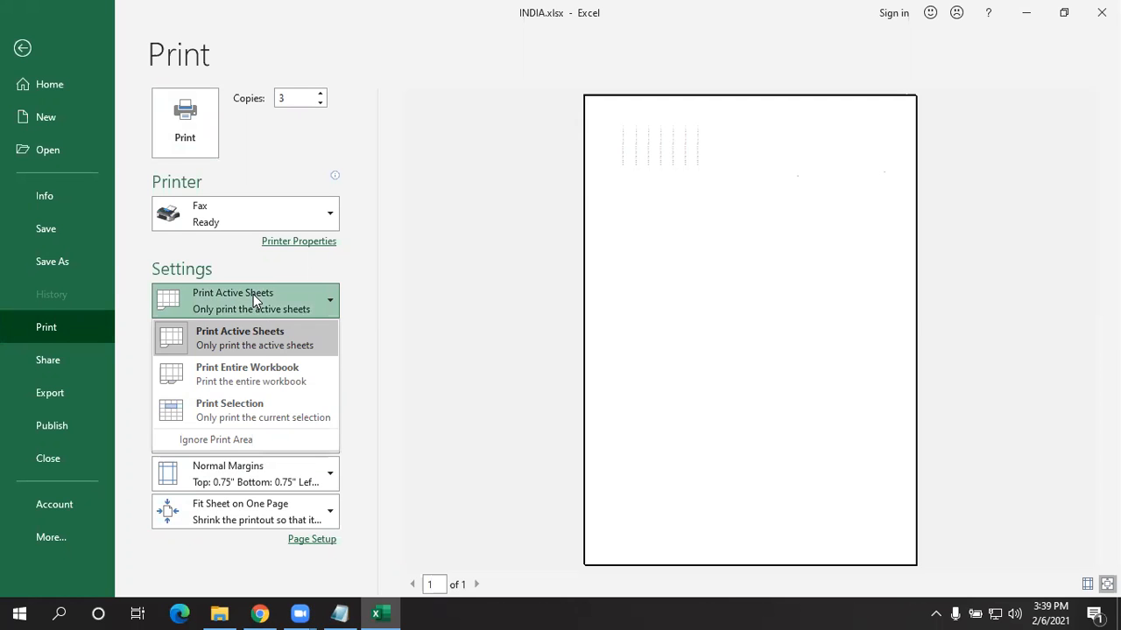
{"action": "left_click", "coordinate": [243, 374]}
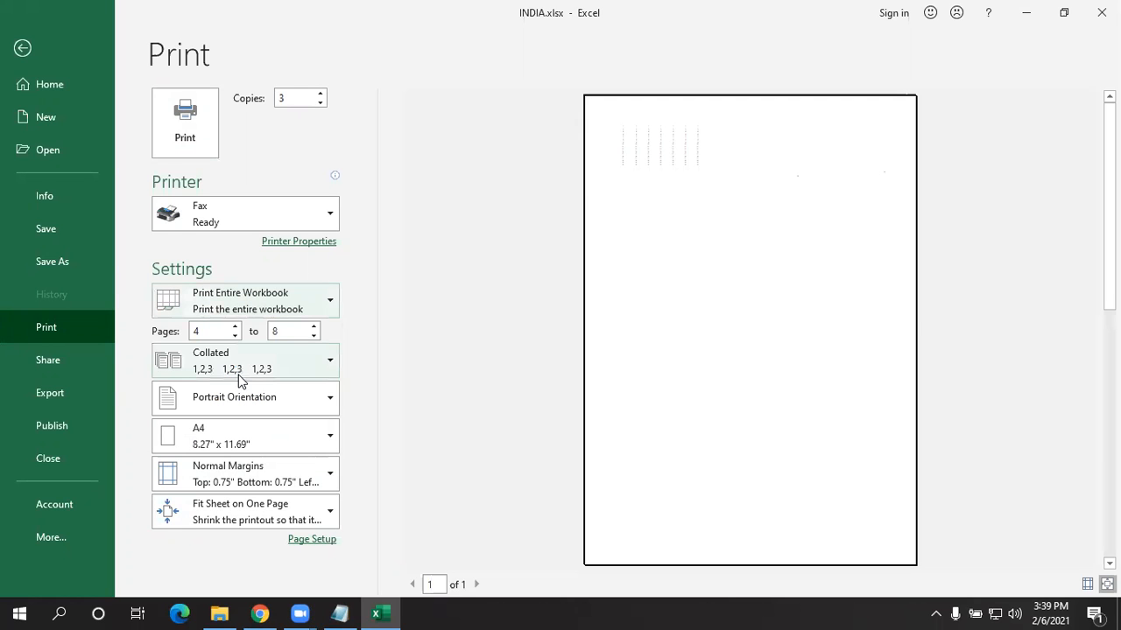
{"action": "left_click", "coordinate": [259, 313]}
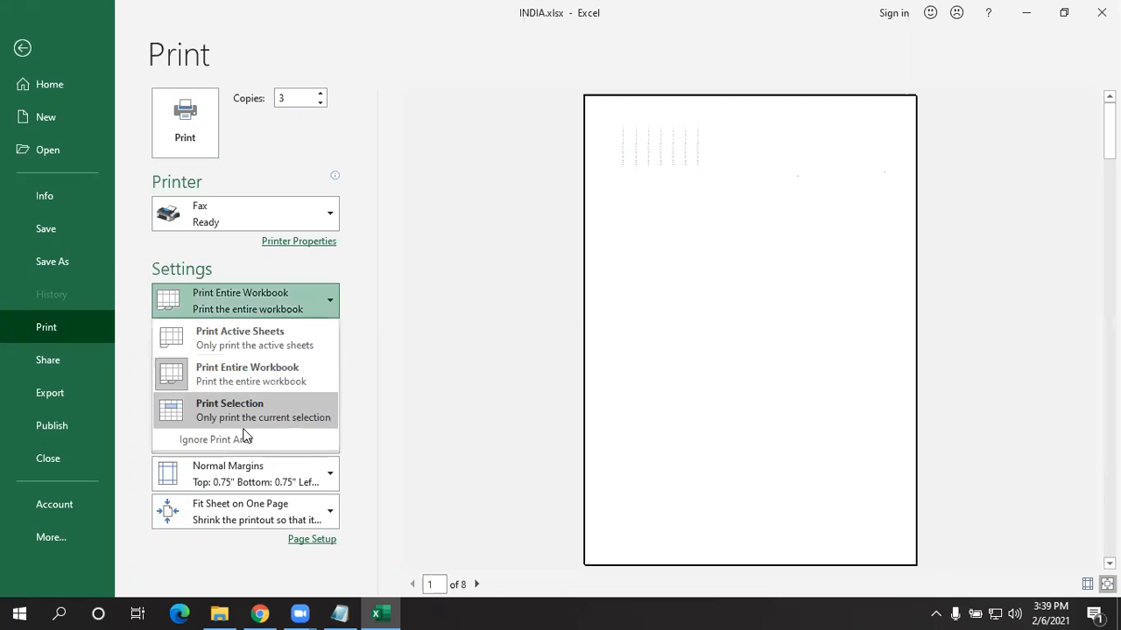
{"action": "left_click", "coordinate": [240, 412]}
{"action": "left_click", "coordinate": [281, 303]}
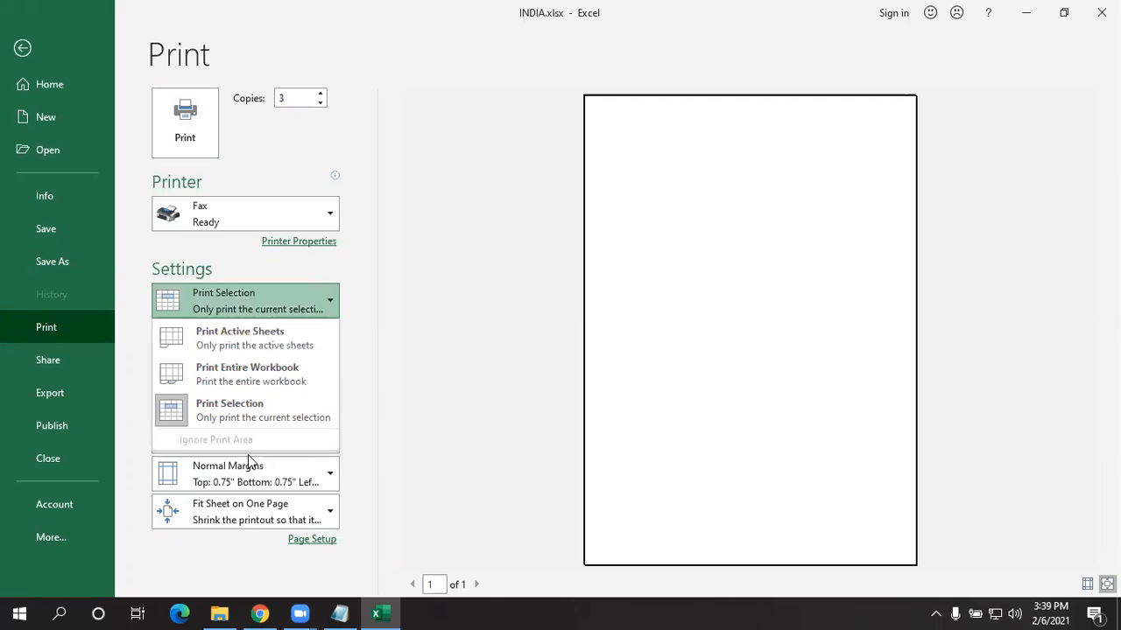
{"action": "left_click", "coordinate": [264, 512]}
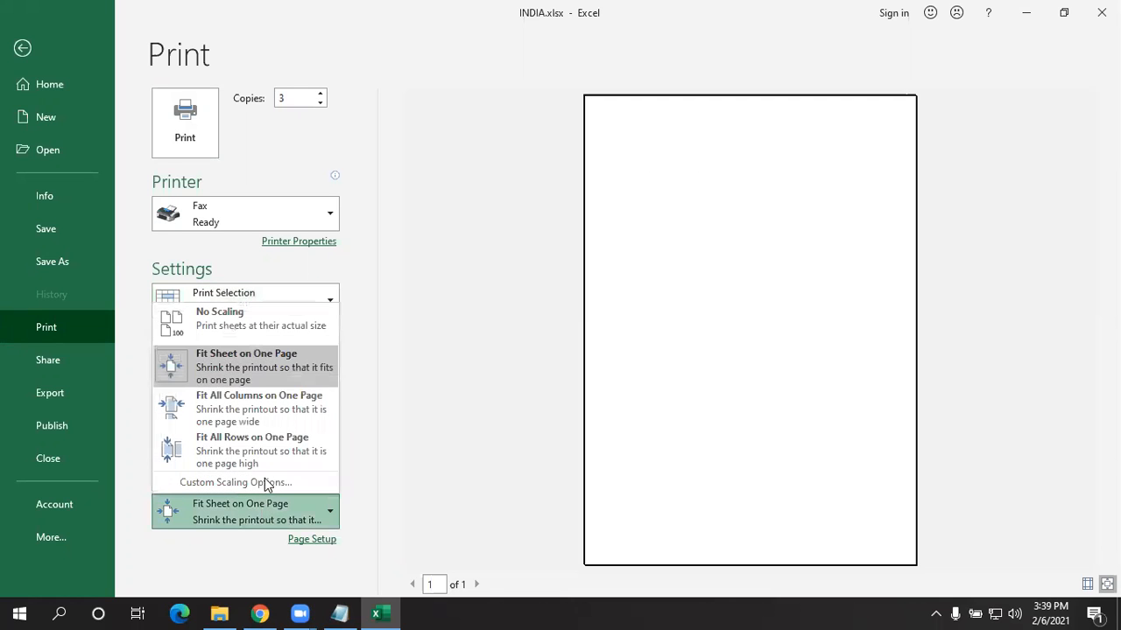
{"action": "left_click", "coordinate": [251, 321]}
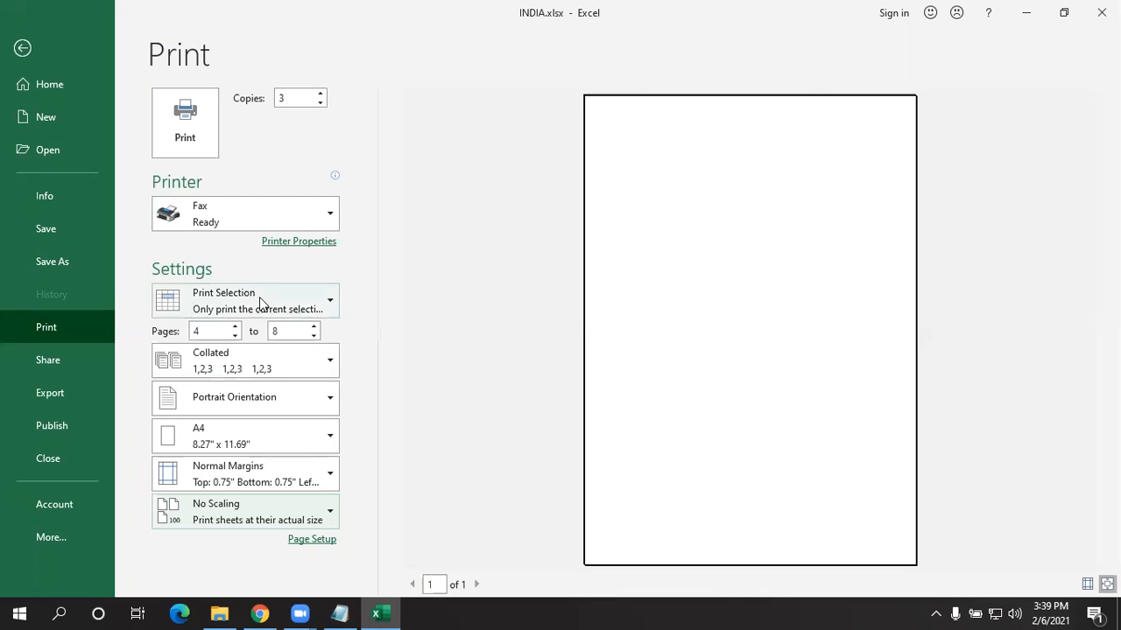
{"action": "left_click", "coordinate": [260, 301]}
{"action": "left_click", "coordinate": [257, 367]}
{"action": "left_click", "coordinate": [259, 364]}
{"action": "left_click", "coordinate": [271, 302]}
{"action": "left_click", "coordinate": [276, 333]}
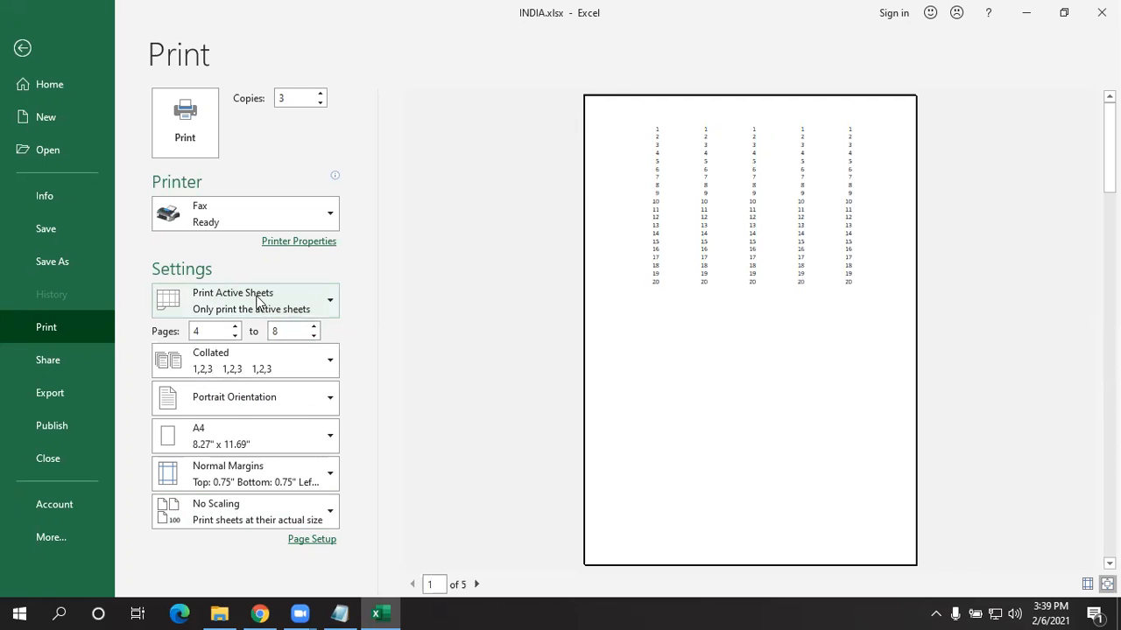
{"action": "left_click", "coordinate": [255, 296]}
{"action": "left_click", "coordinate": [260, 298]}
{"action": "left_click", "coordinate": [477, 584]}
{"action": "left_click", "coordinate": [477, 584]}
{"action": "left_click", "coordinate": [477, 584]}
{"action": "left_click", "coordinate": [475, 584]}
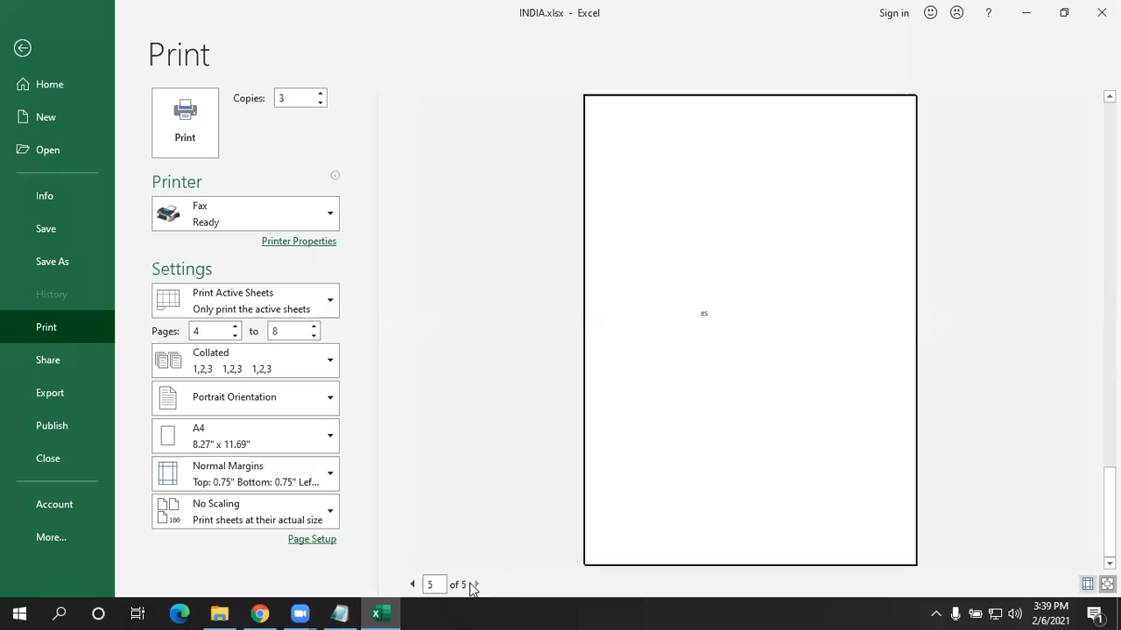
{"action": "left_click", "coordinate": [272, 511]}
{"action": "left_click", "coordinate": [259, 378]}
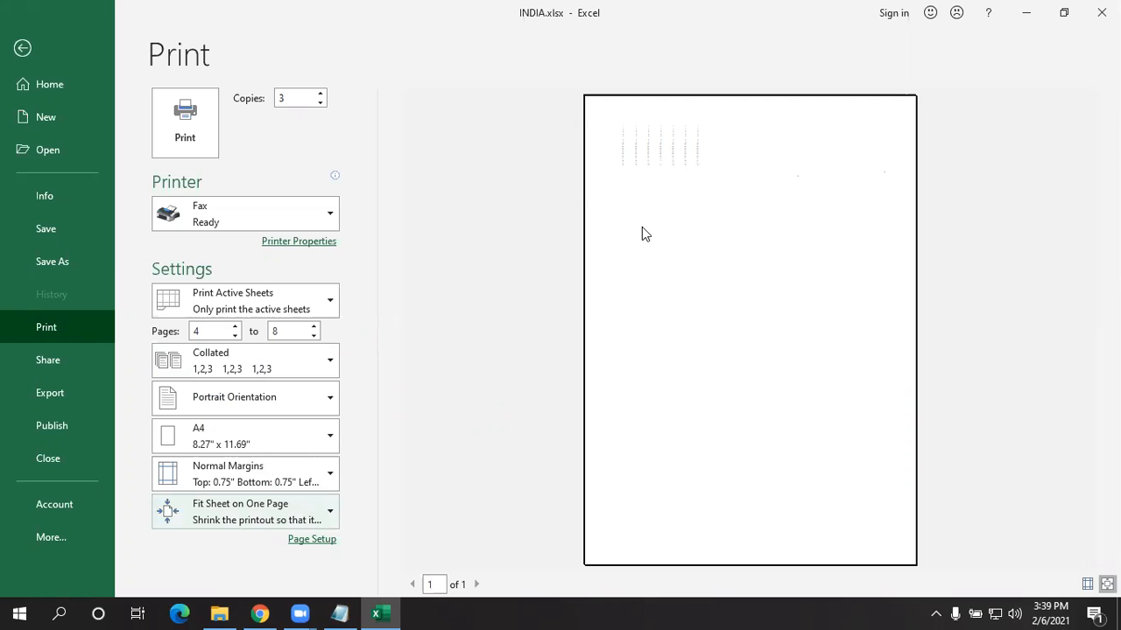
{"action": "left_click", "coordinate": [600, 148]}
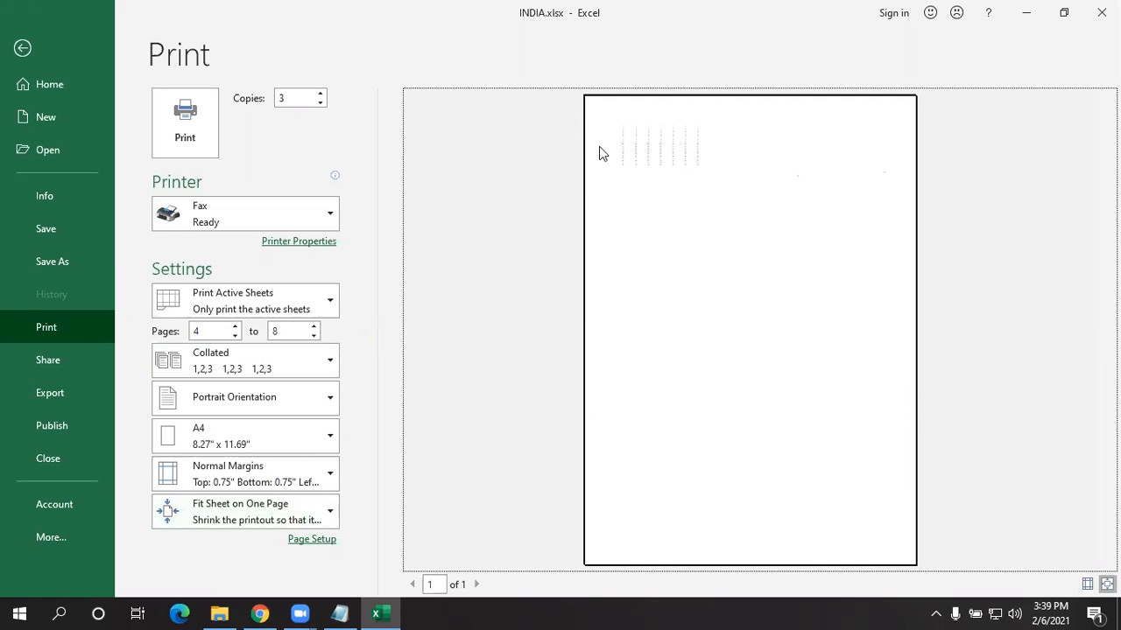
{"action": "left_click", "coordinate": [199, 517]}
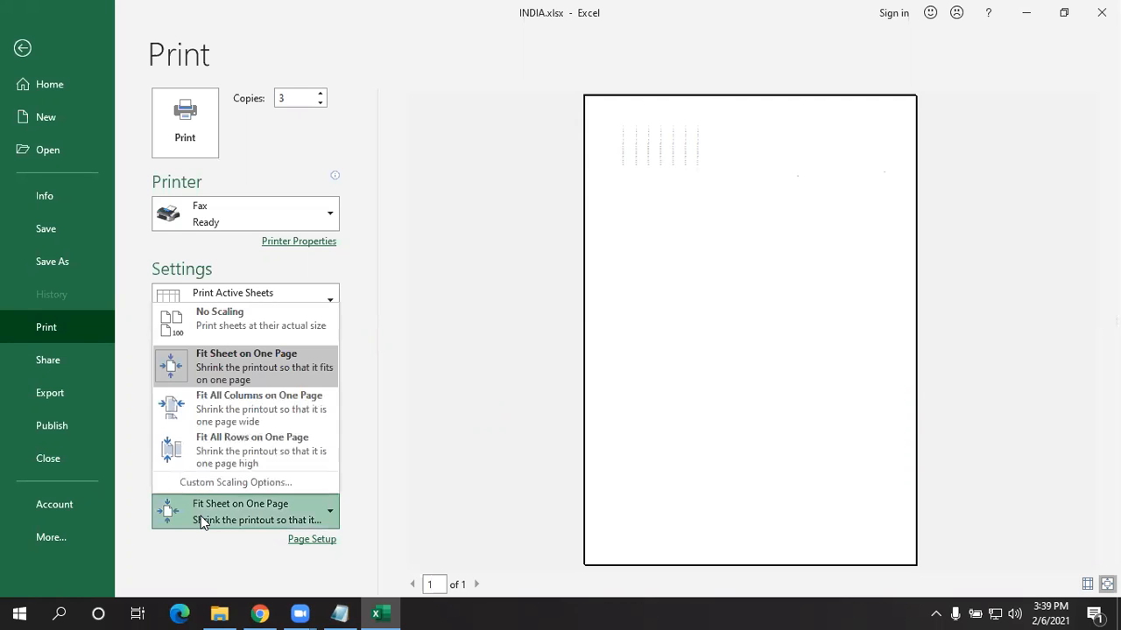
{"action": "left_click", "coordinate": [238, 408]}
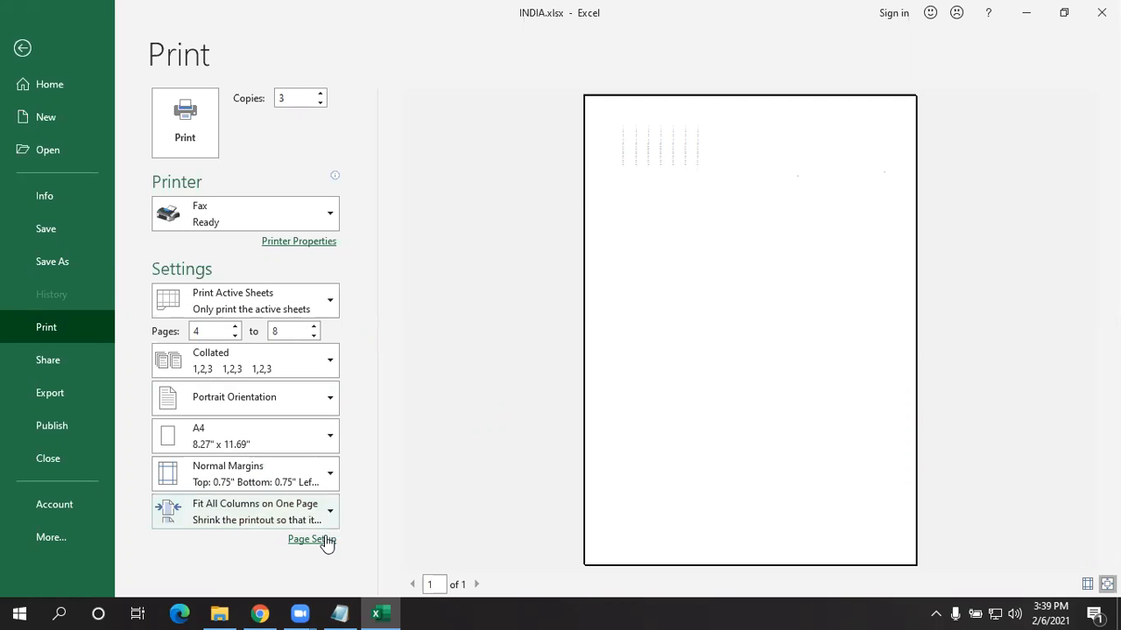
{"action": "left_click", "coordinate": [266, 506]}
{"action": "left_click", "coordinate": [809, 236]}
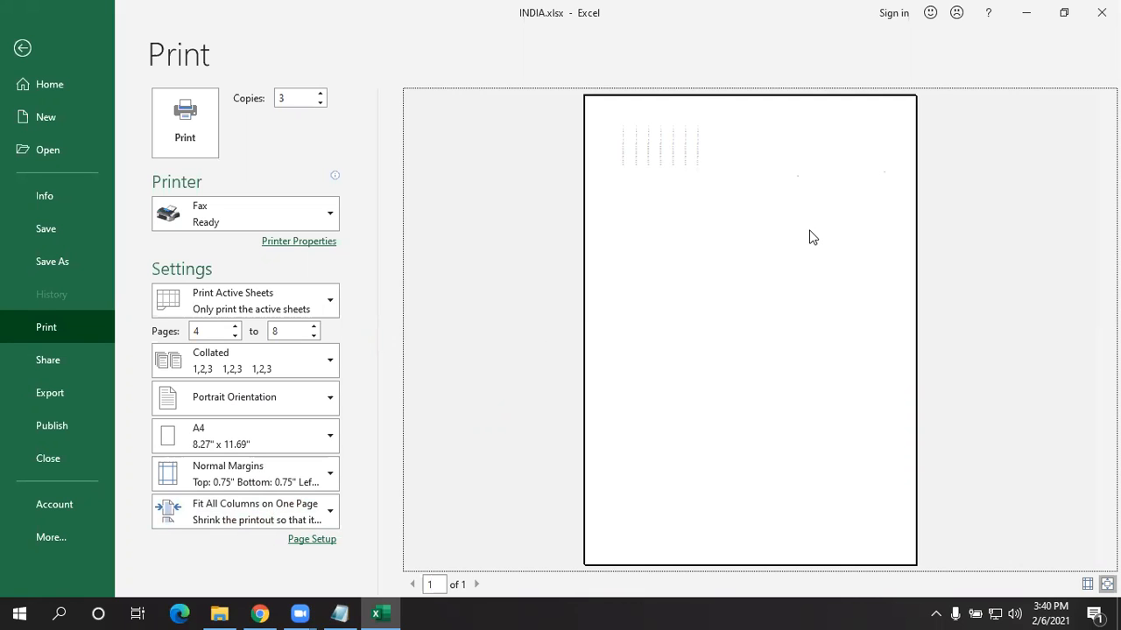
{"action": "left_click", "coordinate": [243, 525]}
{"action": "left_click", "coordinate": [261, 442]}
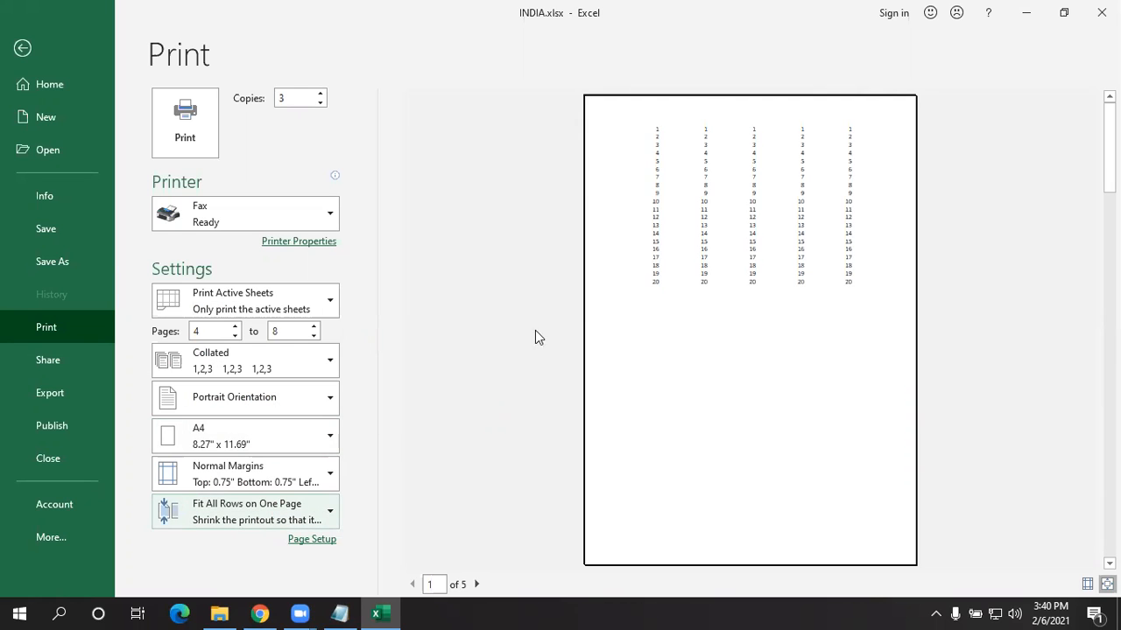
{"action": "left_click", "coordinate": [645, 325]}
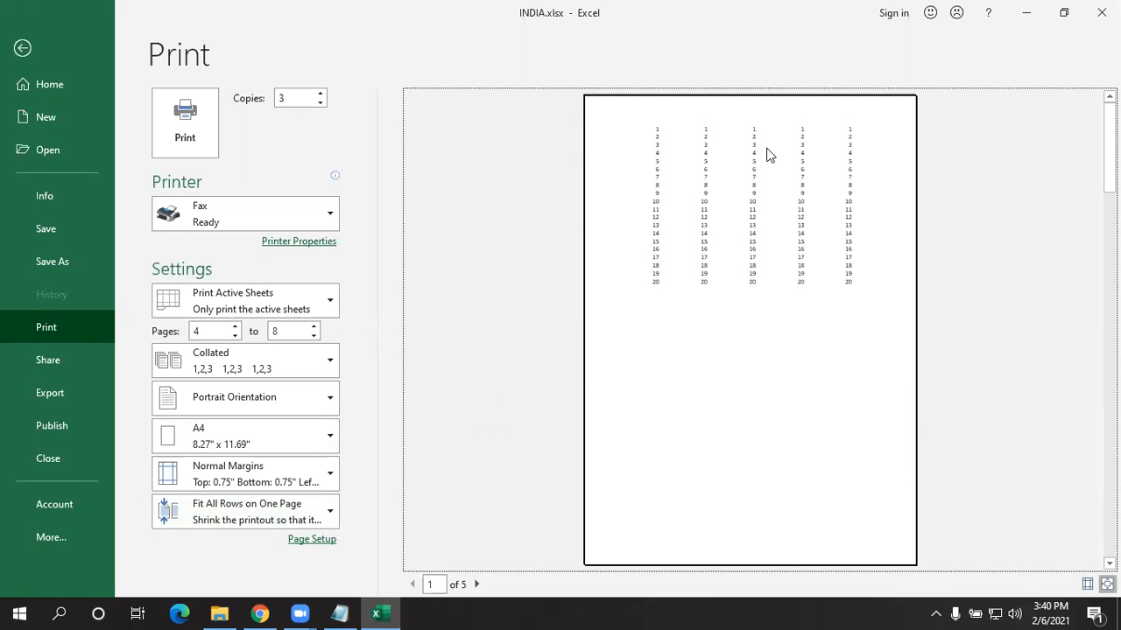
{"action": "left_click", "coordinate": [193, 520]}
{"action": "left_click", "coordinate": [230, 429]}
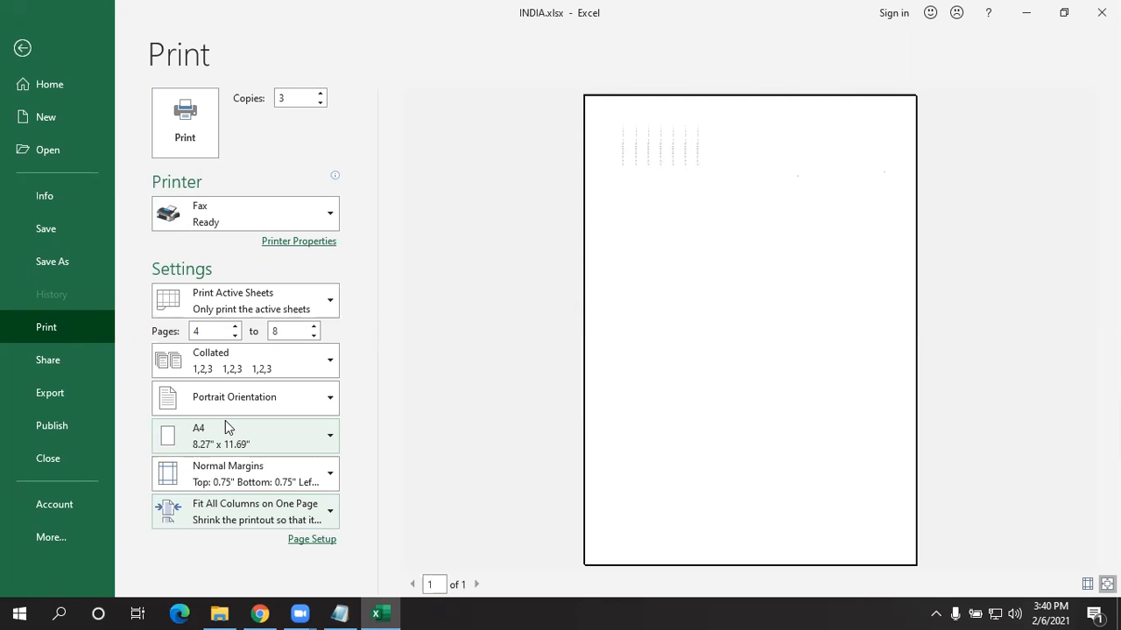
{"action": "left_click", "coordinate": [260, 510]}
{"action": "left_click", "coordinate": [269, 374]}
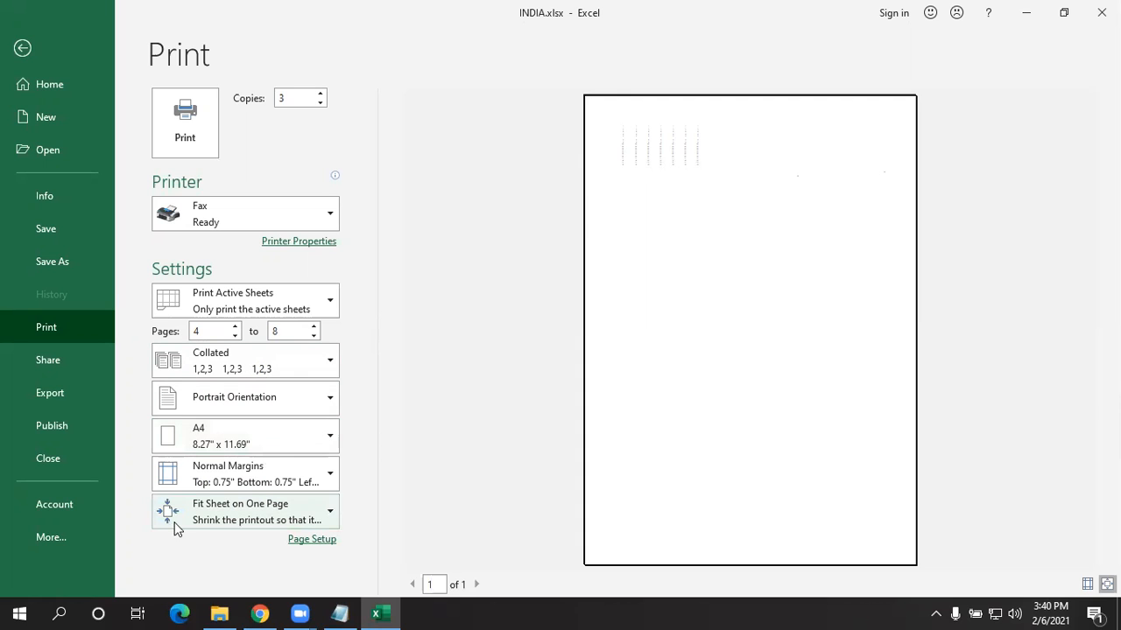
{"action": "left_click", "coordinate": [223, 512]}
{"action": "left_click", "coordinate": [259, 337]}
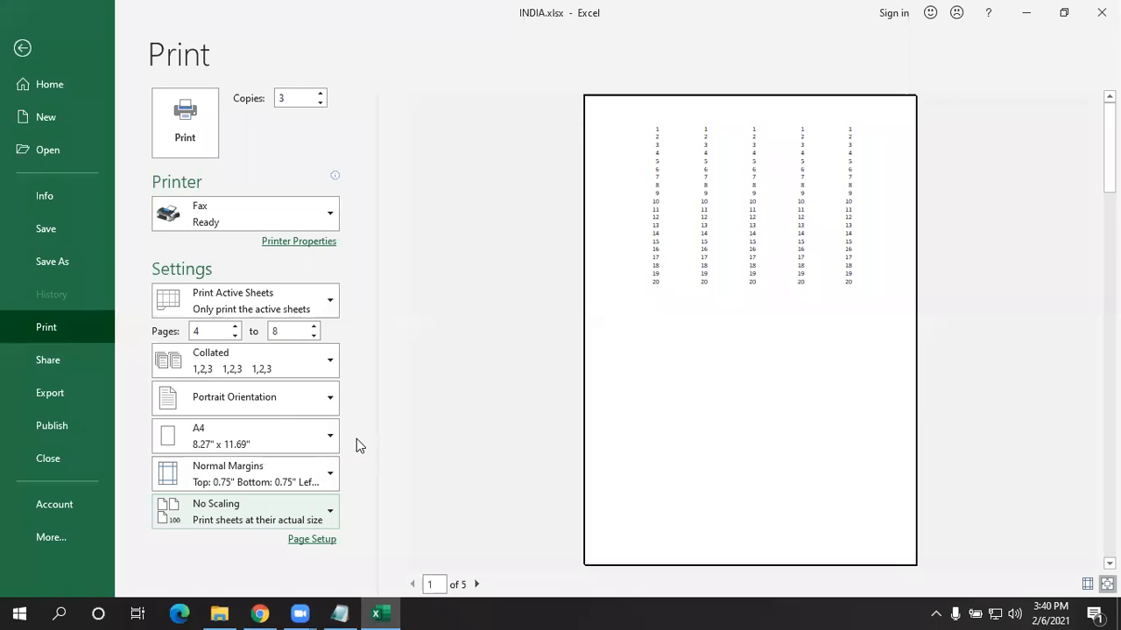
{"action": "left_click", "coordinate": [529, 435]}
{"action": "left_click", "coordinate": [295, 502]}
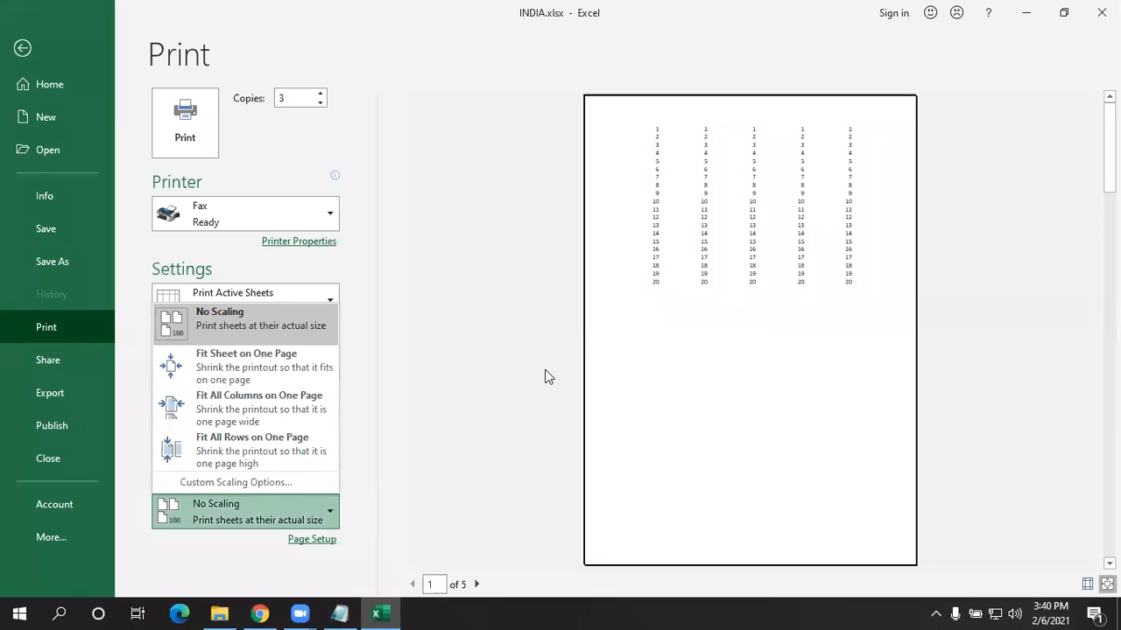
{"action": "left_click", "coordinate": [610, 213]}
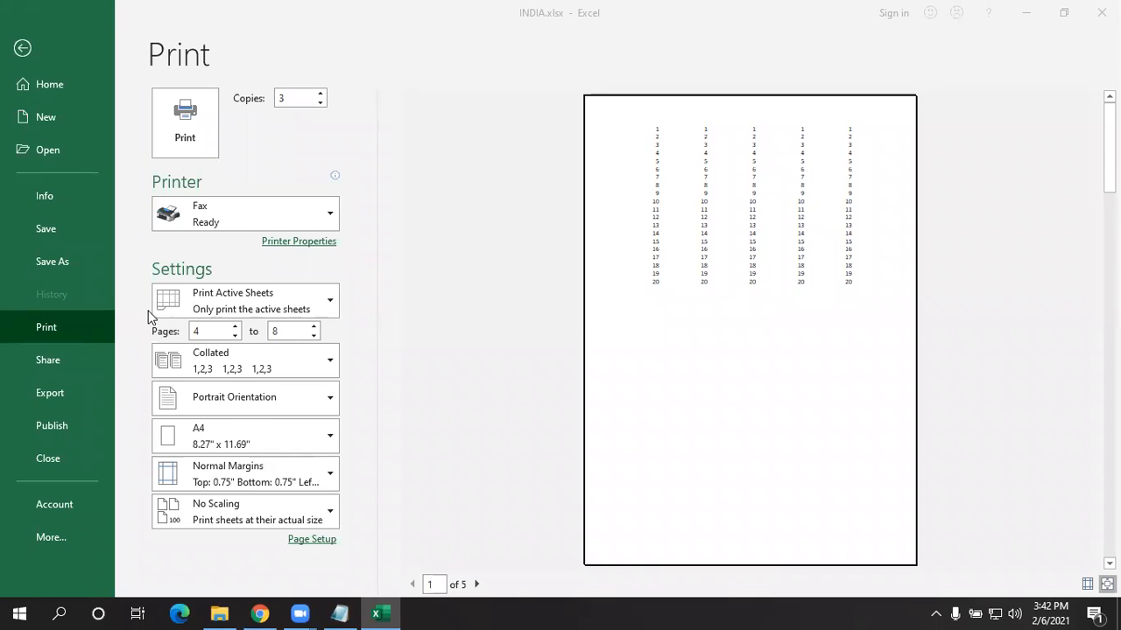
- Go from Share to Export to show the Create PDF/XPS Document option
{"action": "left_click", "coordinate": [60, 357]}
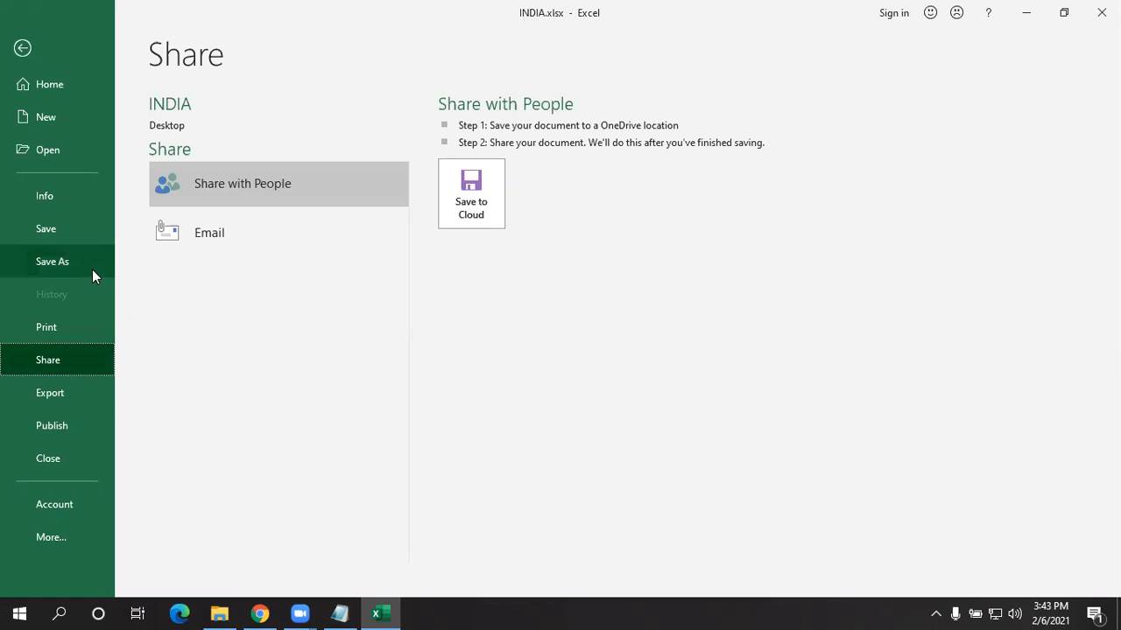
{"action": "left_click", "coordinate": [32, 390]}
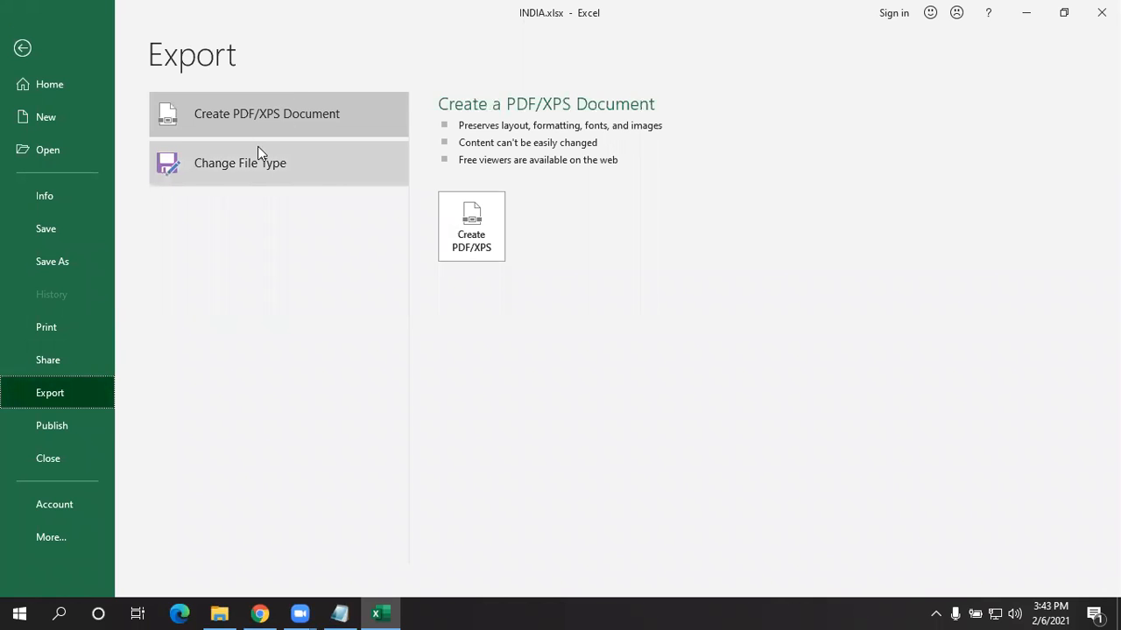
- In Notepad, add lines 'pdf - protected document format' and 'xps - xml paper specifications...' below the notes
{"action": "mouse_move", "coordinate": [340, 614]}
{"action": "left_click", "coordinate": [270, 517]}
{"action": "left_click", "coordinate": [286, 537]}
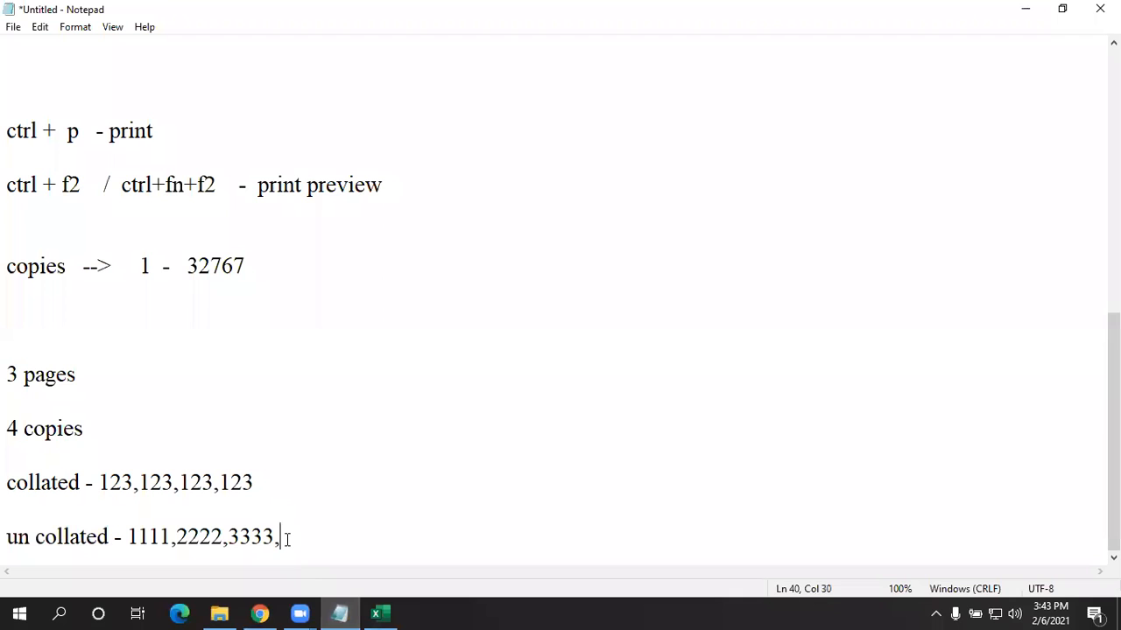
{"action": "key", "text": "Return"}
{"action": "key", "text": "Return"}
{"action": "key", "text": "Return"}
{"action": "type", "text": "pdf - "}
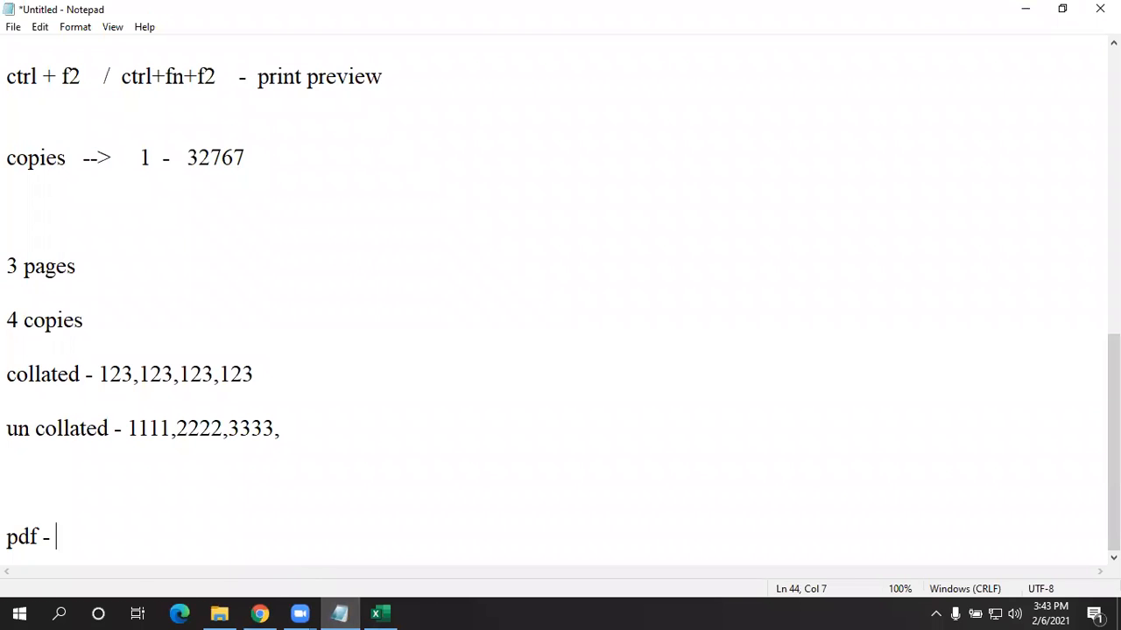
{"action": "type", "text": "protec"}
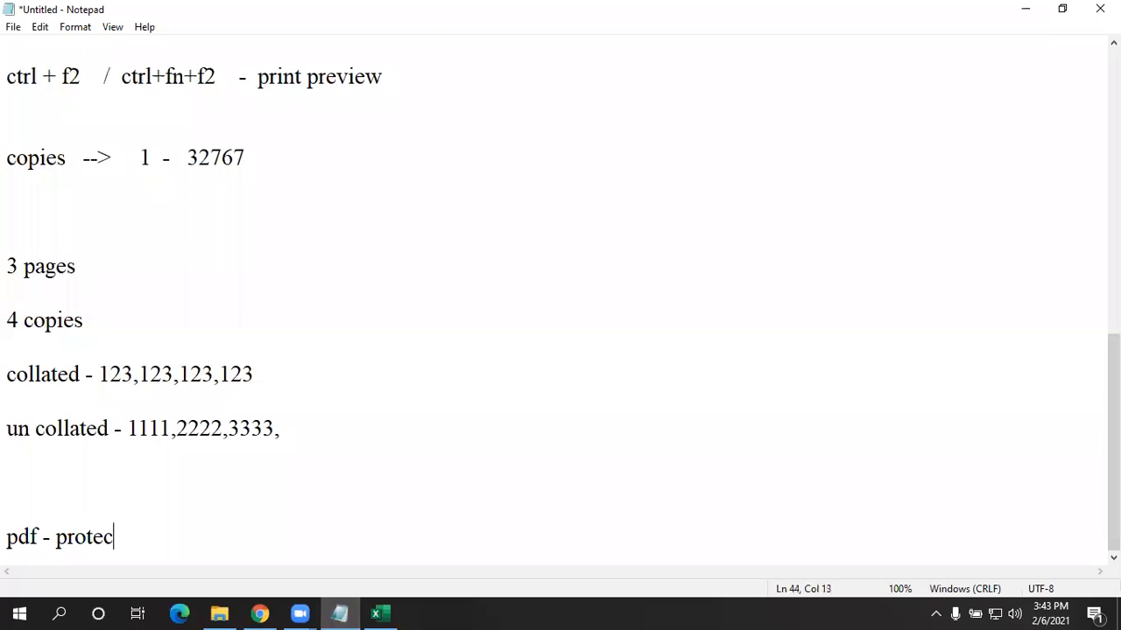
{"action": "type", "text": "ted docu"}
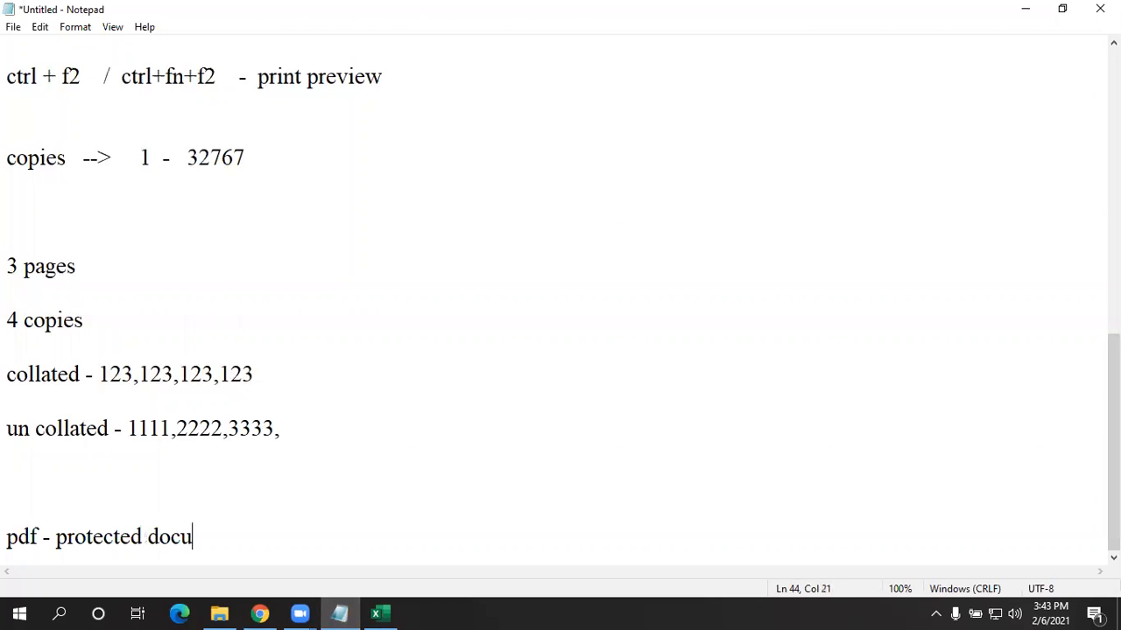
{"action": "type", "text": "ment fp"}
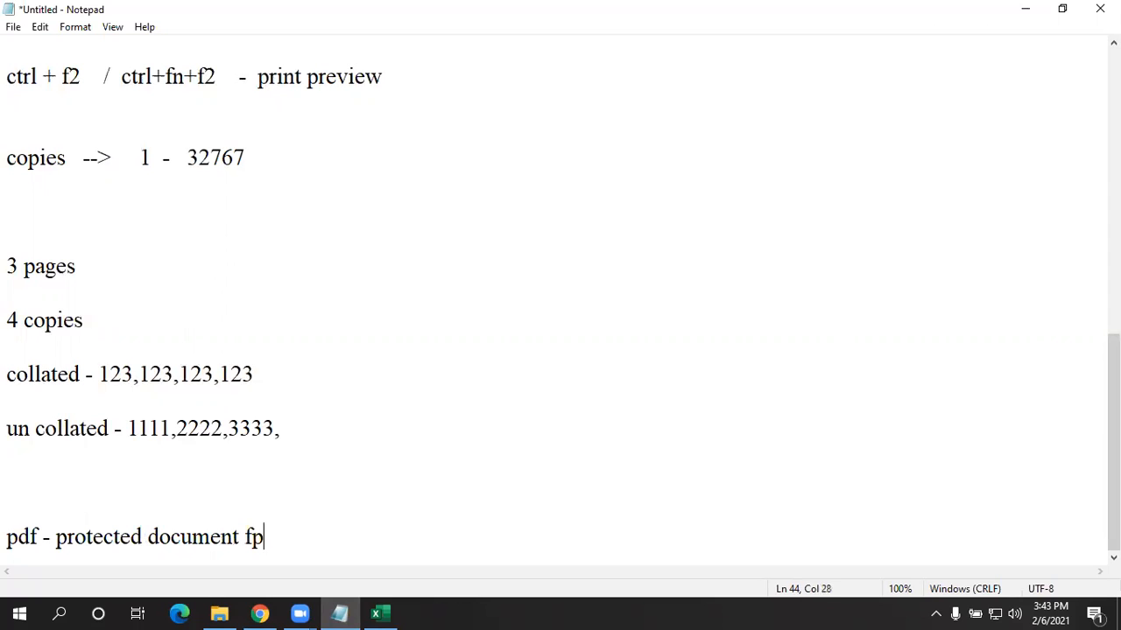
{"action": "key", "text": "BackSpace"}
{"action": "type", "text": "ormat"}
{"action": "key", "text": "Return"}
{"action": "type", "text": "xp"}
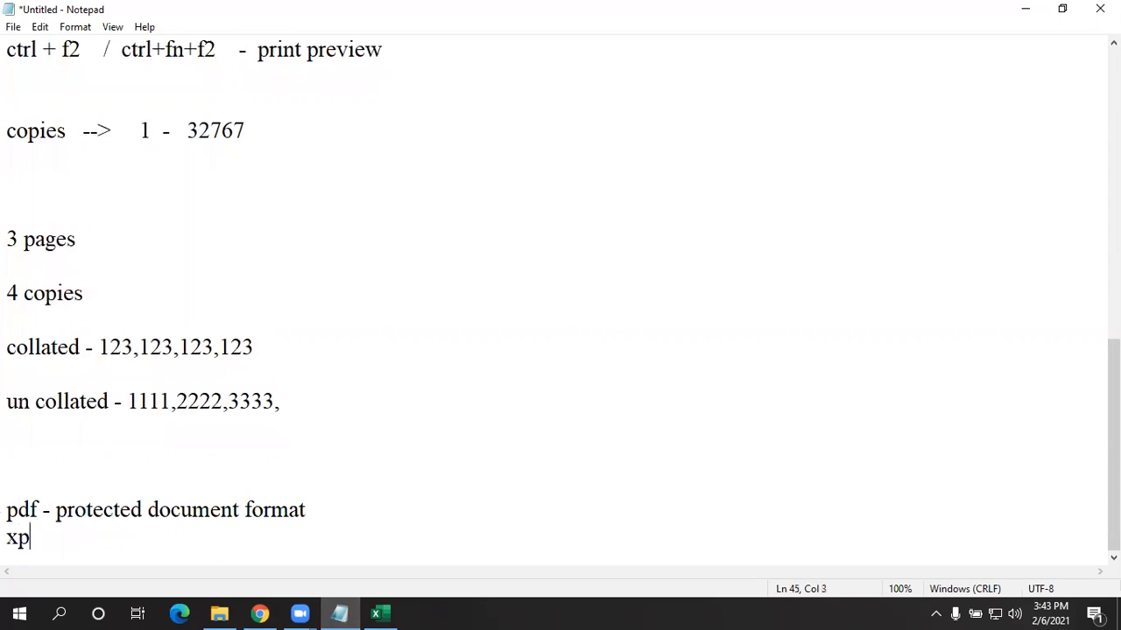
{"action": "type", "text": "s - xml paper specifications"}
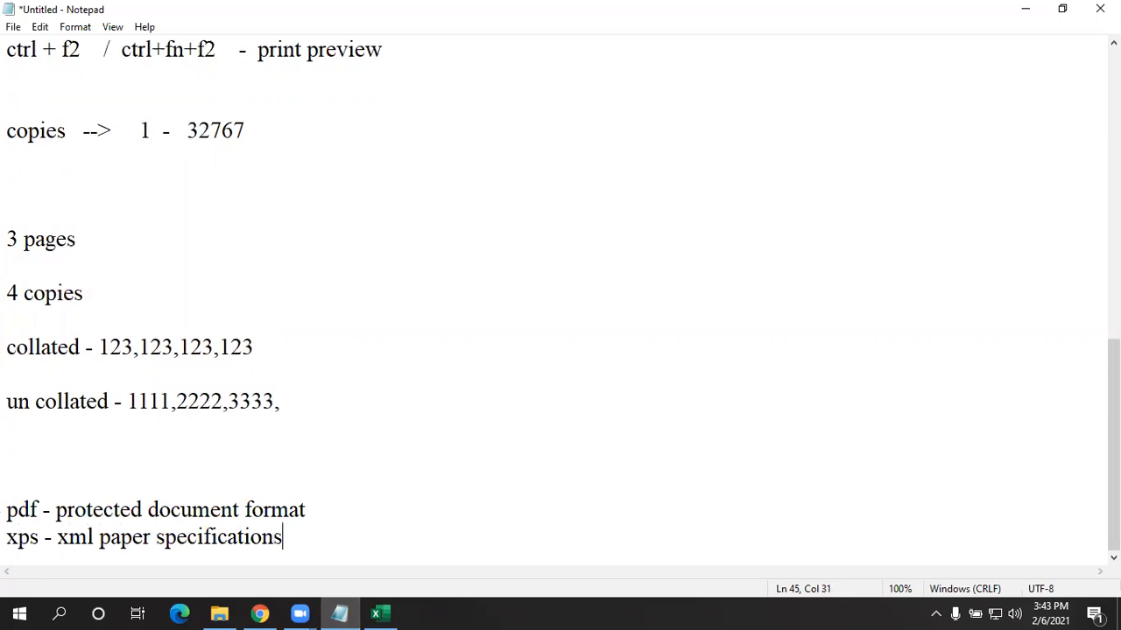
{"action": "type", "text": "..."}
{"action": "key", "text": "Return"}
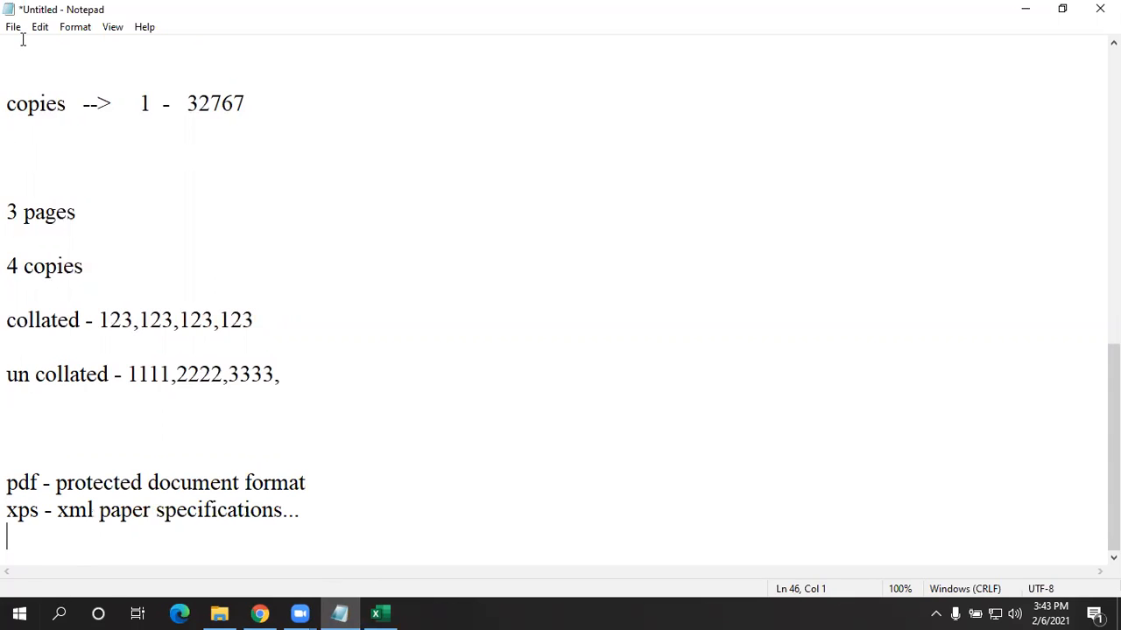
- Back in Excel, cancel the Create PDF/XPS publish dialog and show the File > Export page
{"action": "left_click", "coordinate": [1033, 9]}
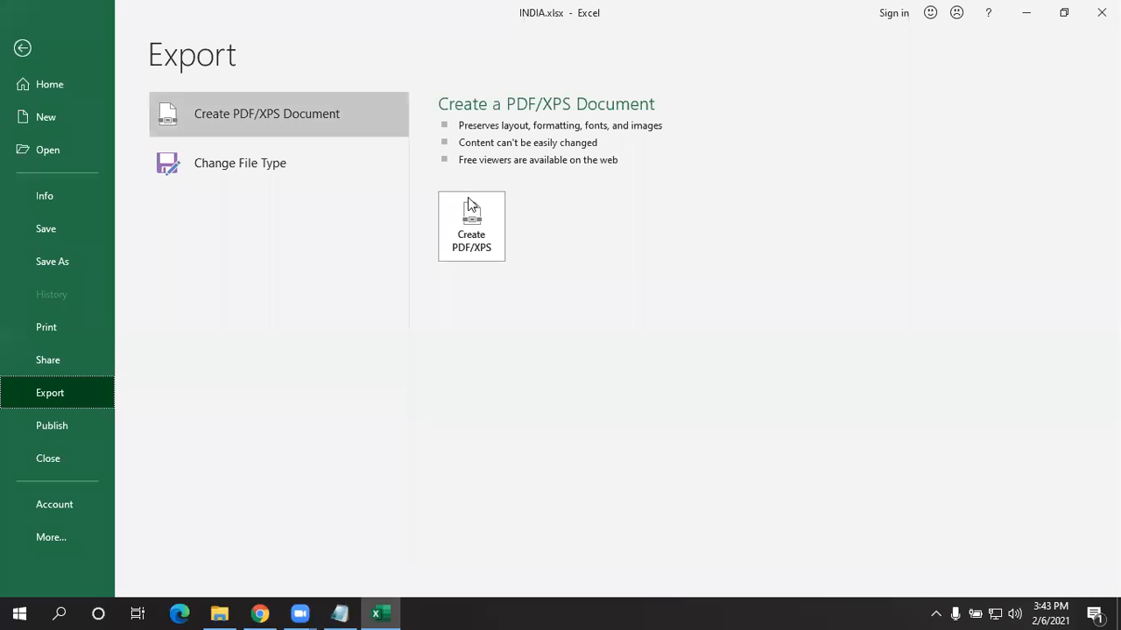
{"action": "left_click", "coordinate": [483, 233]}
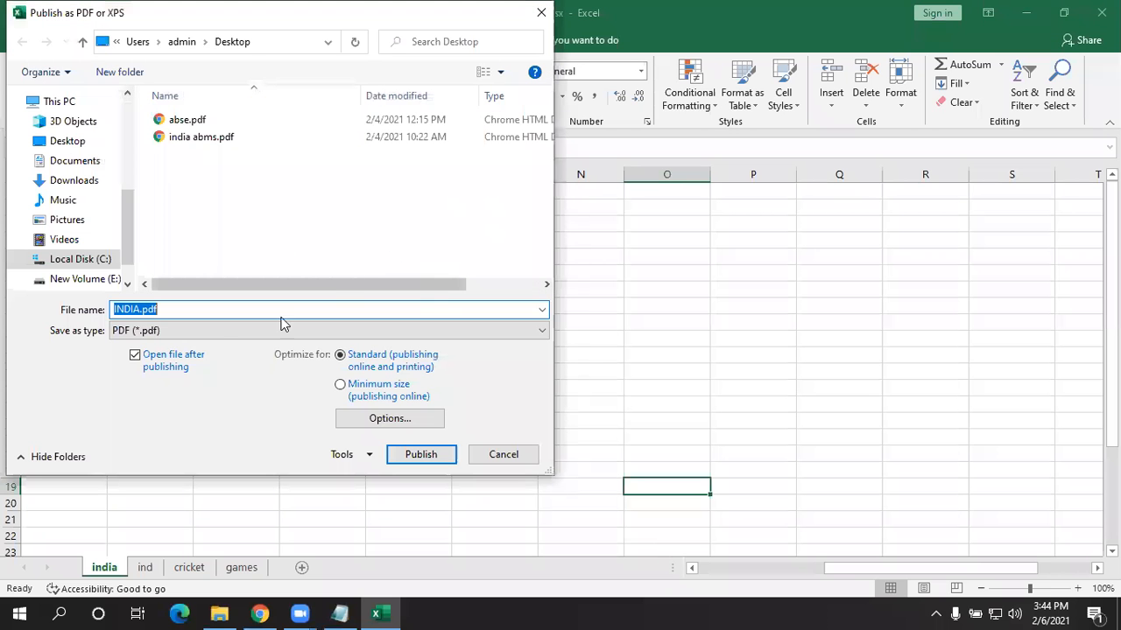
{"action": "left_click", "coordinate": [521, 462]}
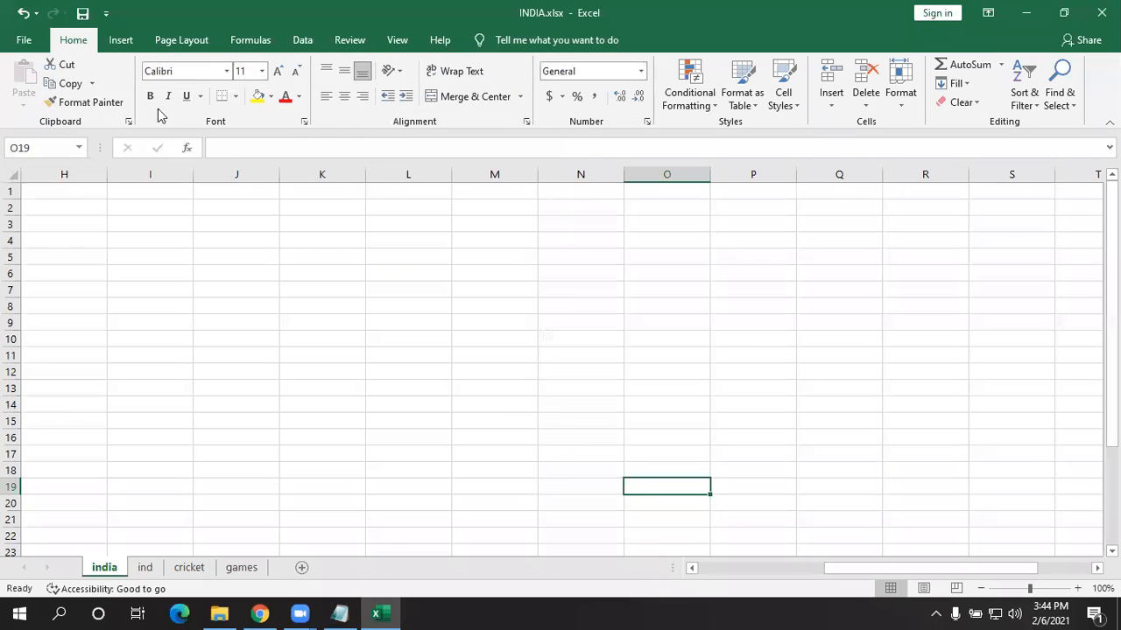
{"action": "left_click", "coordinate": [22, 39]}
{"action": "left_click", "coordinate": [27, 393]}
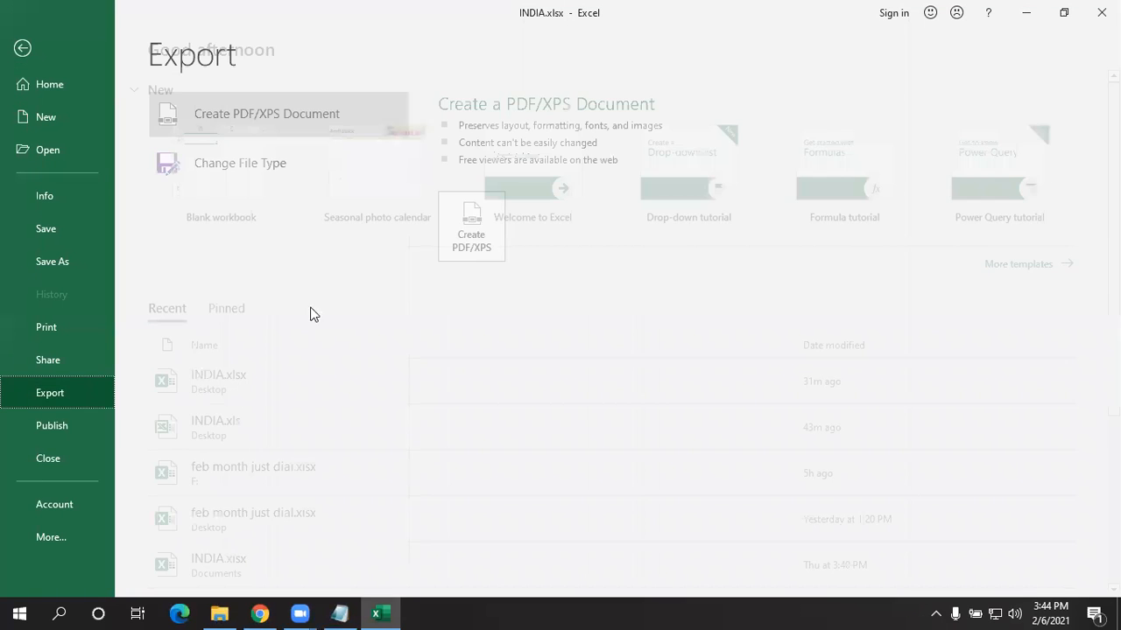
- Browse the xlsx, Excel 97-2003 and OpenDocument Spreadsheet file types, then show Publish to Power BI
{"action": "left_click", "coordinate": [244, 171]}
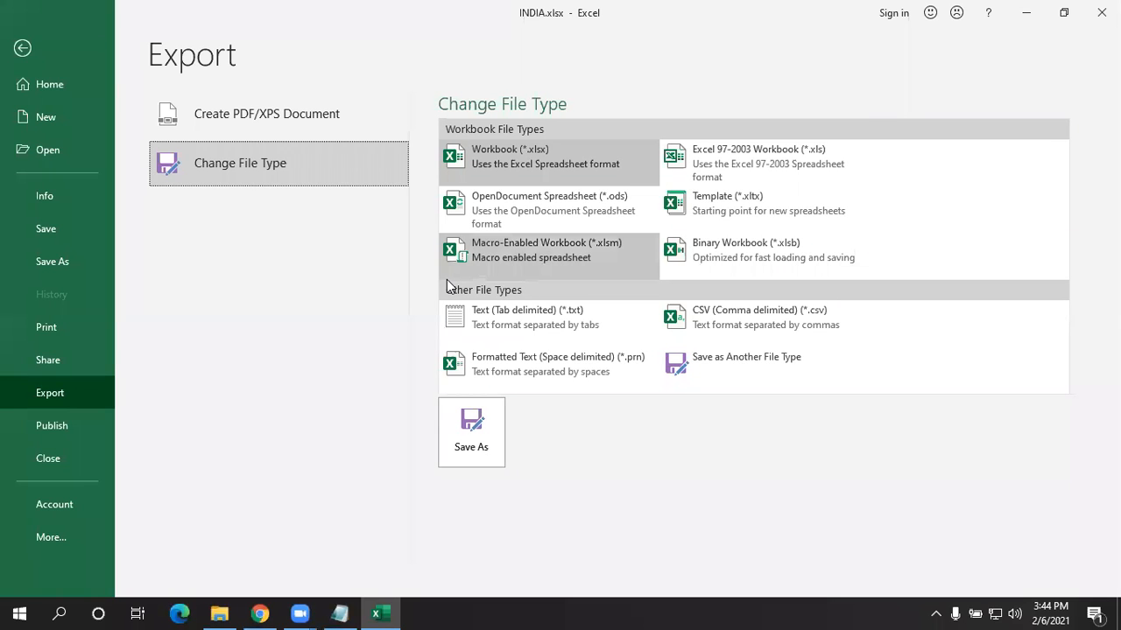
{"action": "left_click", "coordinate": [599, 149]}
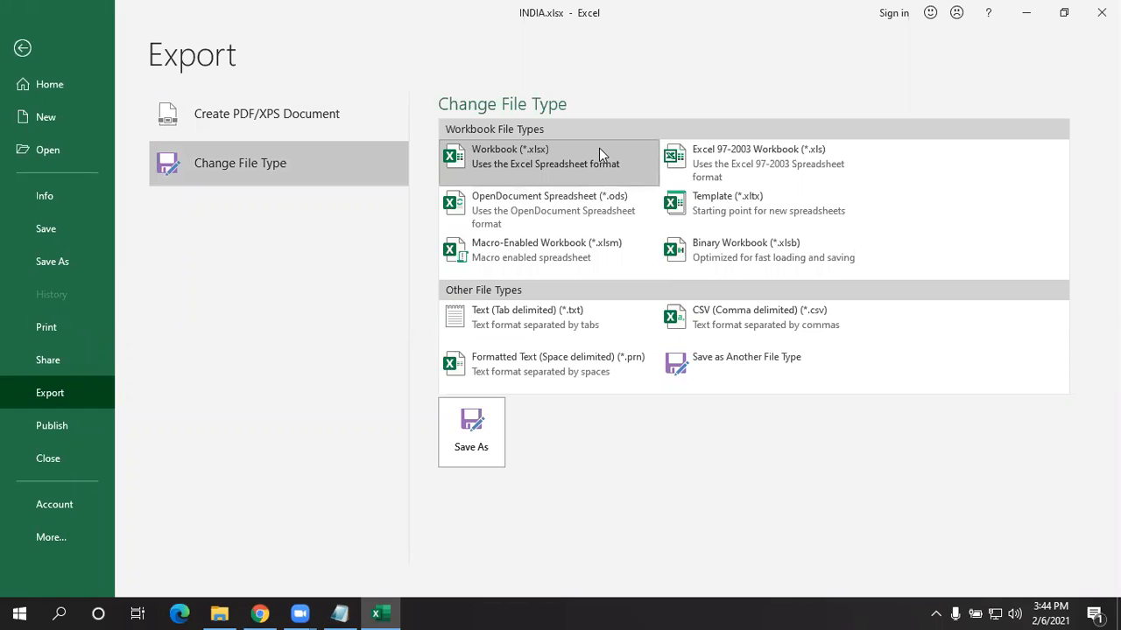
{"action": "left_click", "coordinate": [749, 151]}
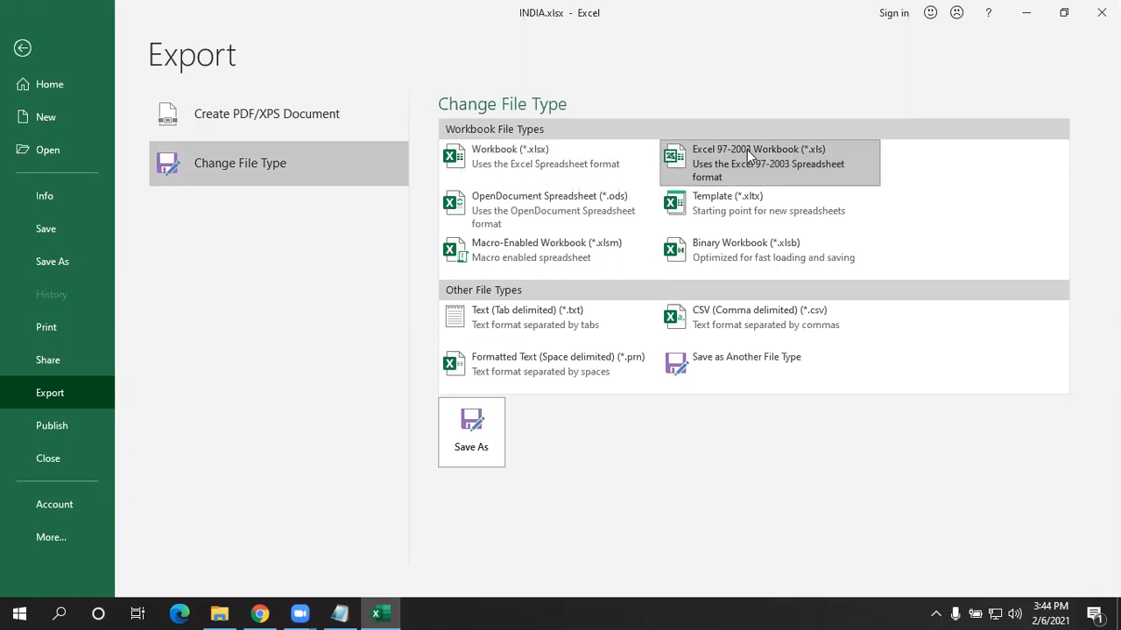
{"action": "left_click", "coordinate": [584, 195]}
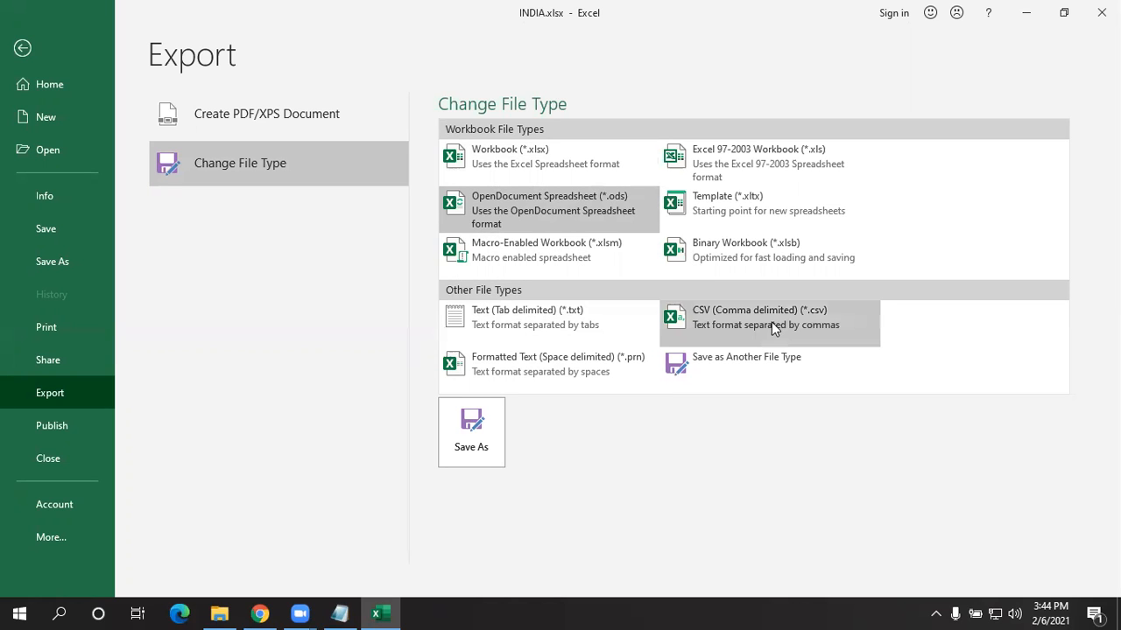
{"action": "left_click", "coordinate": [51, 415]}
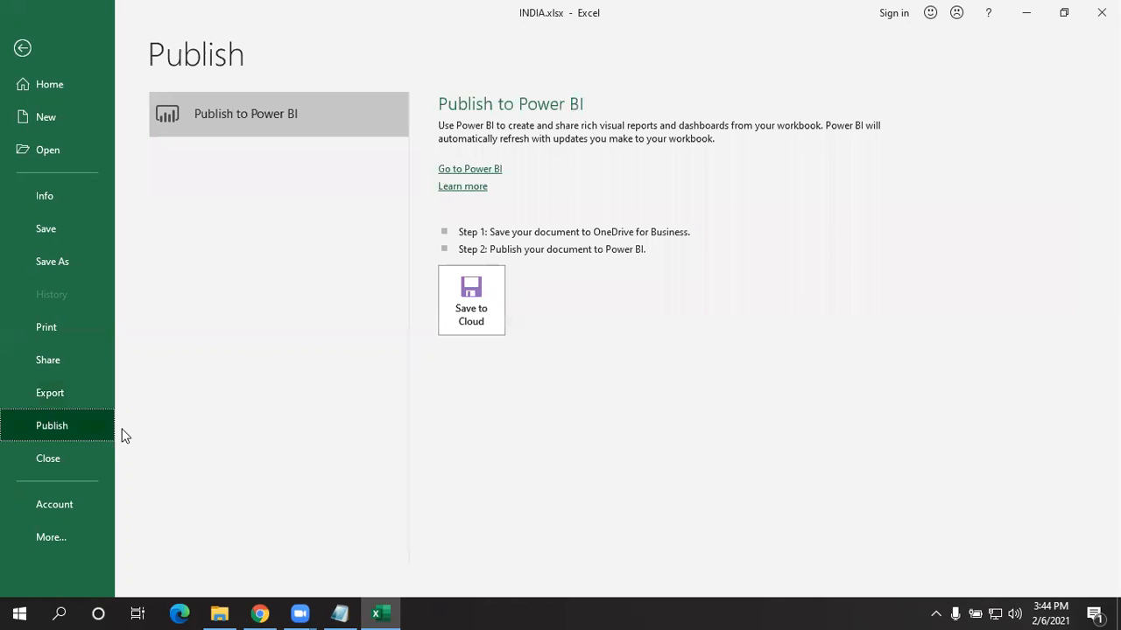
{"action": "left_click", "coordinate": [471, 313]}
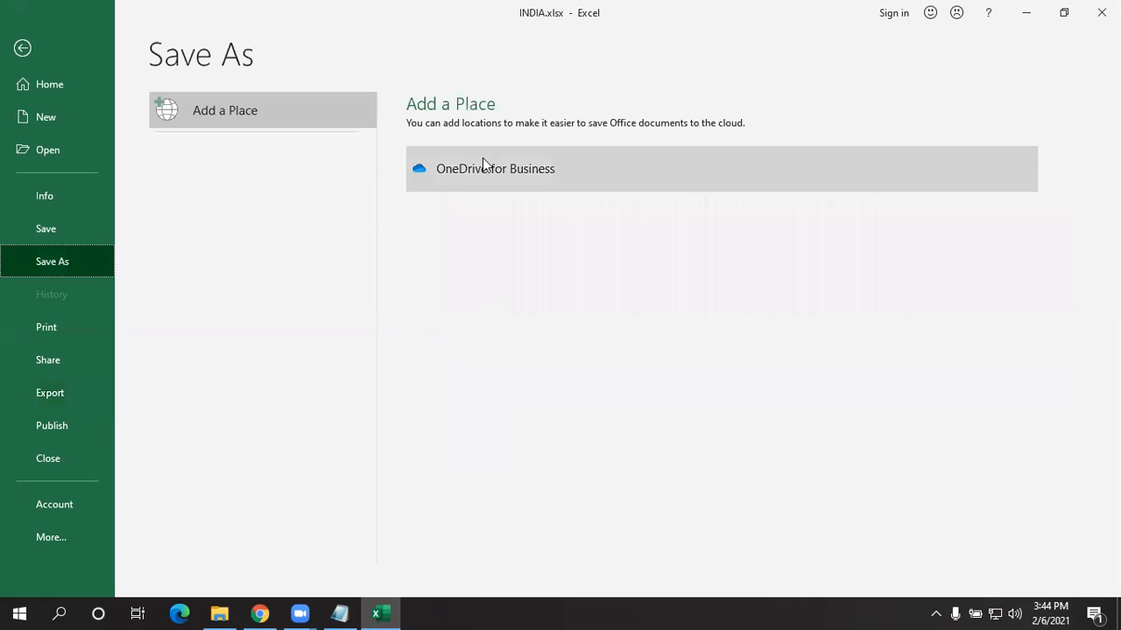
{"action": "left_click", "coordinate": [171, 117]}
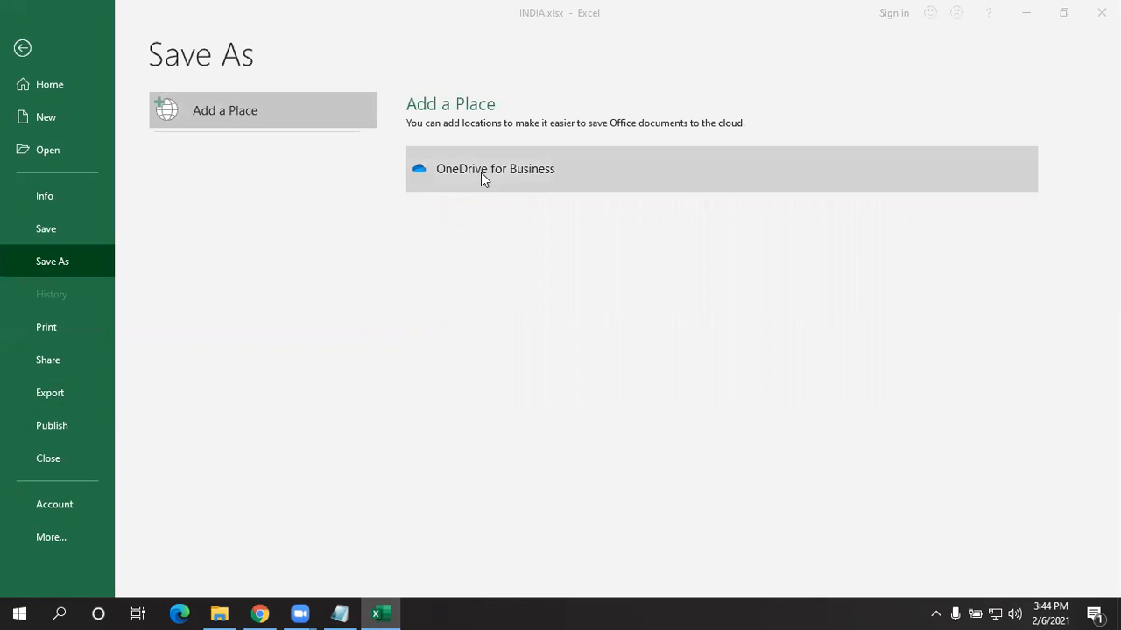
{"action": "left_click", "coordinate": [481, 174]}
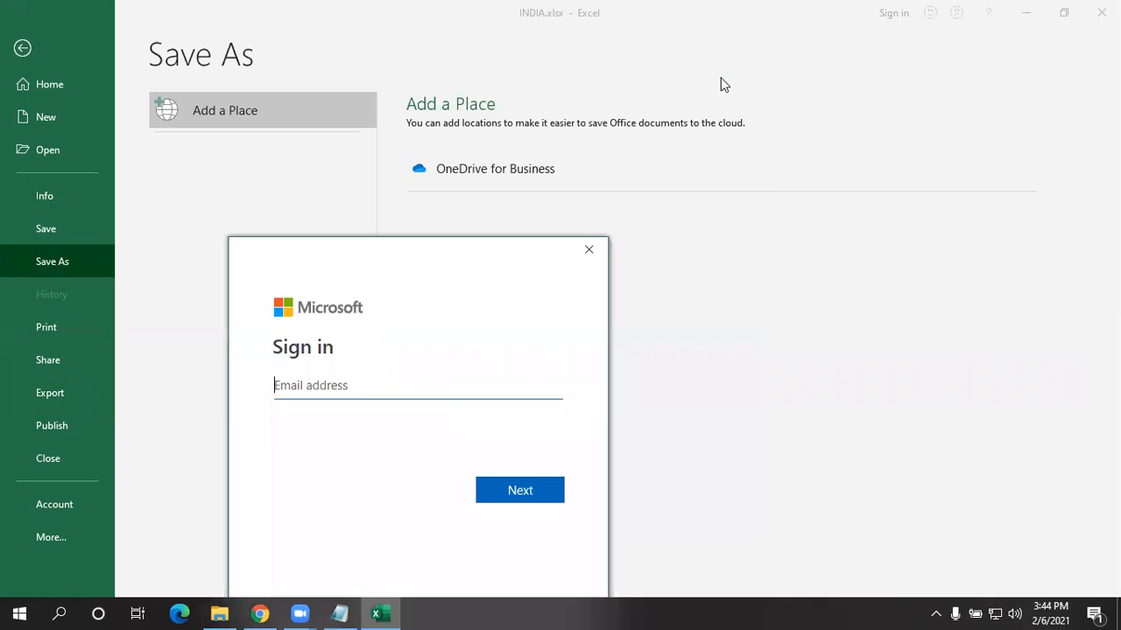
{"action": "left_click", "coordinate": [585, 251]}
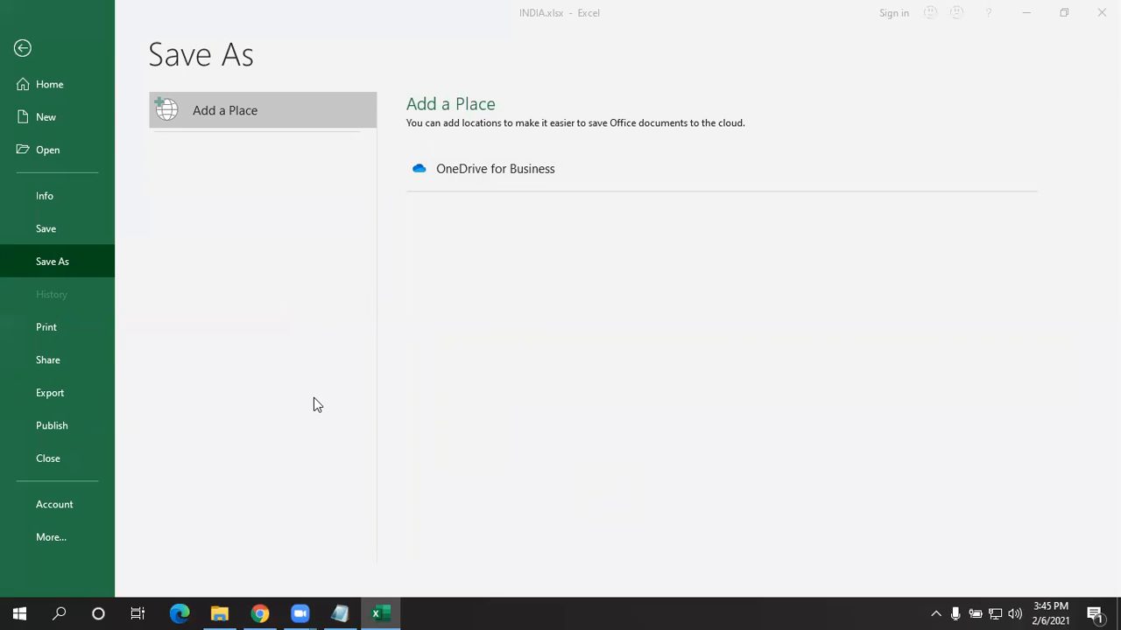
{"action": "left_click", "coordinate": [56, 324]}
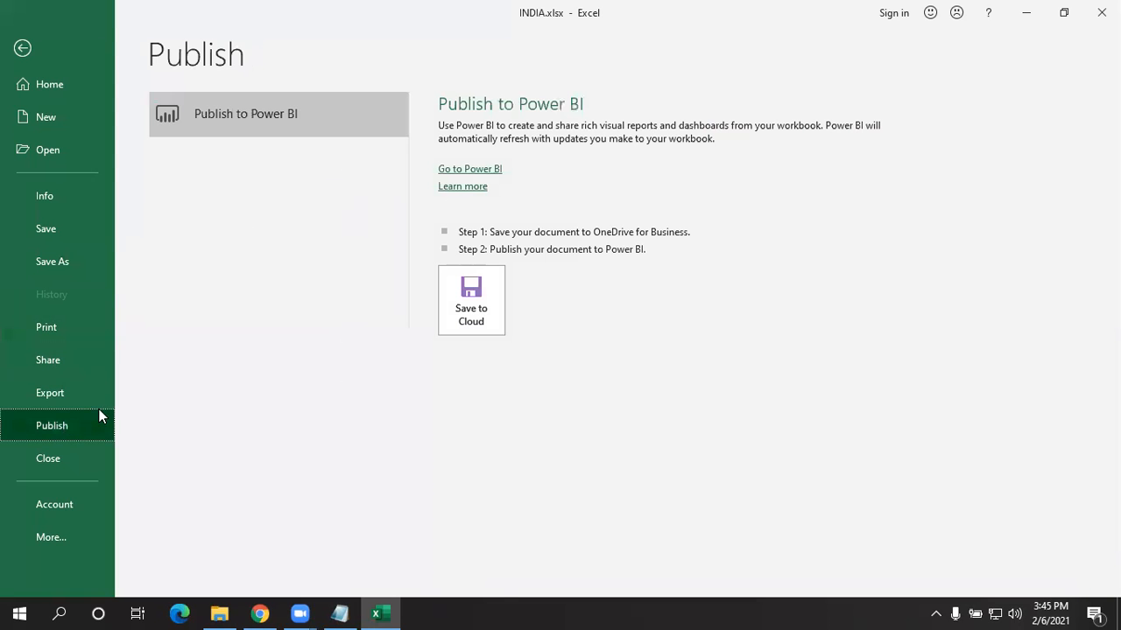
- Close INDIA.xlsx from the File backstage, choosing Save at the save-changes prompt
{"action": "left_click", "coordinate": [60, 457]}
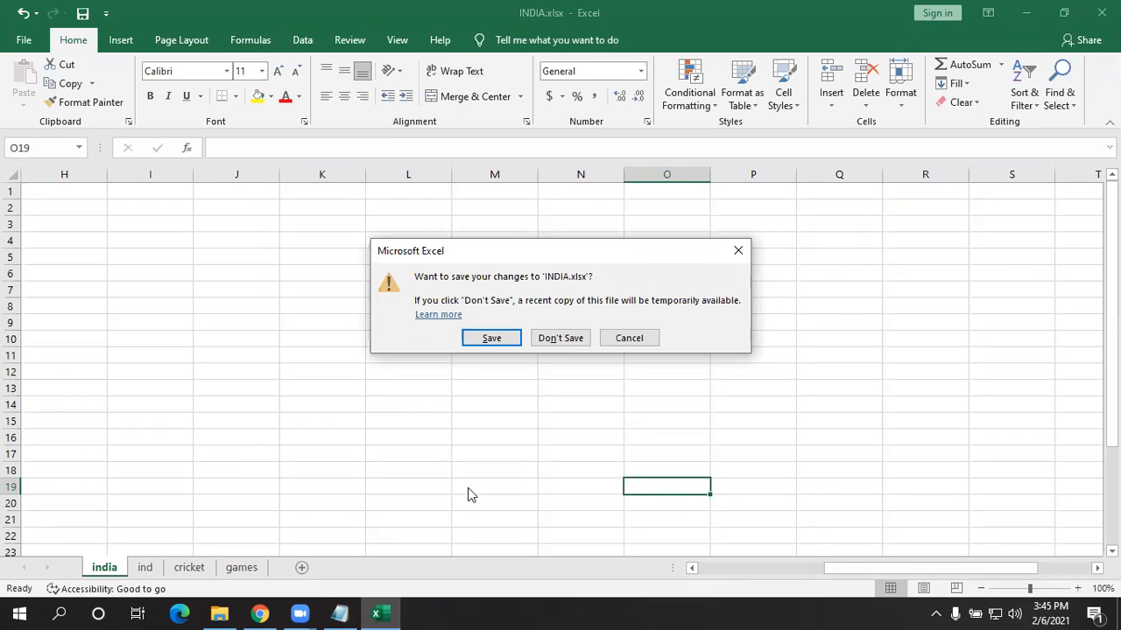
{"action": "left_click", "coordinate": [492, 341]}
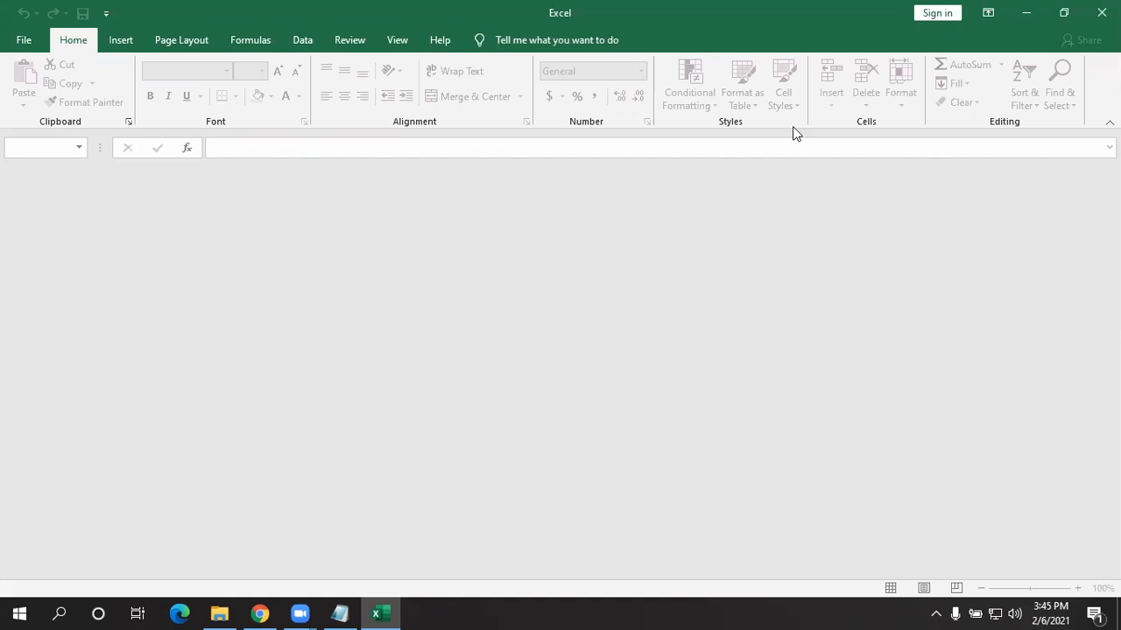
- Reopen INDIA.xlsx from Recent and view the Office product information on File > Account
{"action": "left_click", "coordinate": [25, 39]}
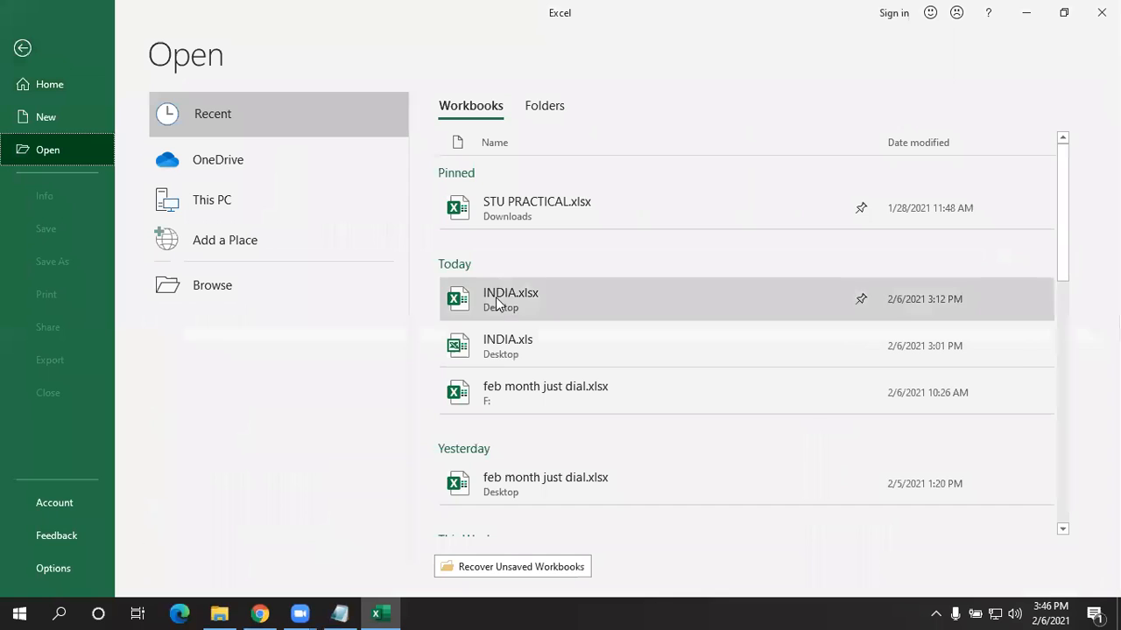
{"action": "left_click", "coordinate": [473, 296]}
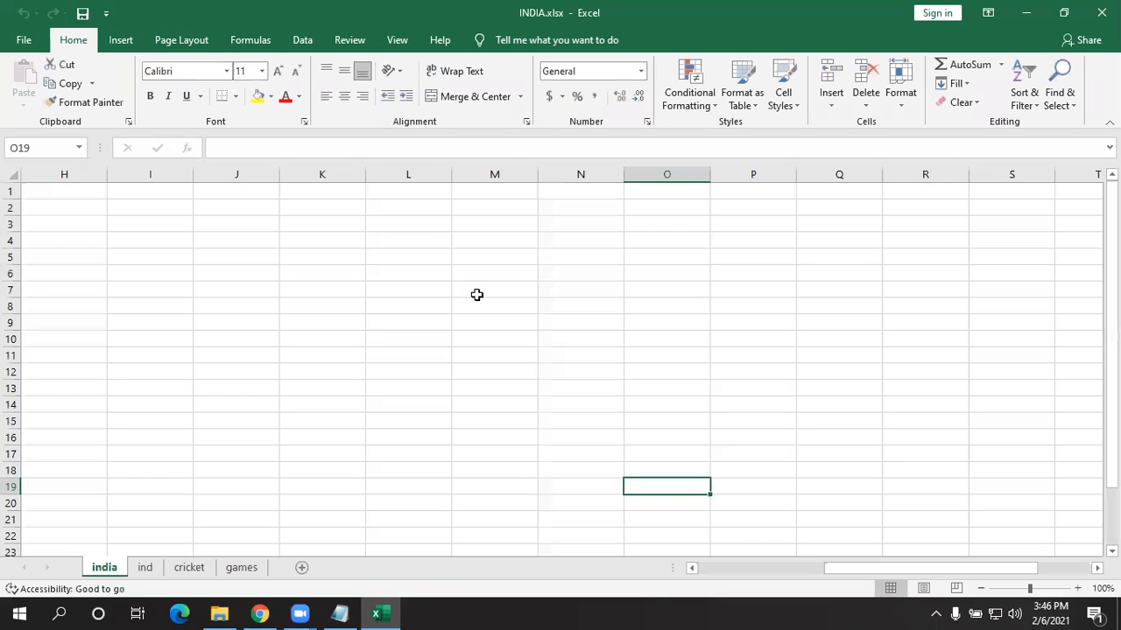
{"action": "left_click", "coordinate": [38, 40]}
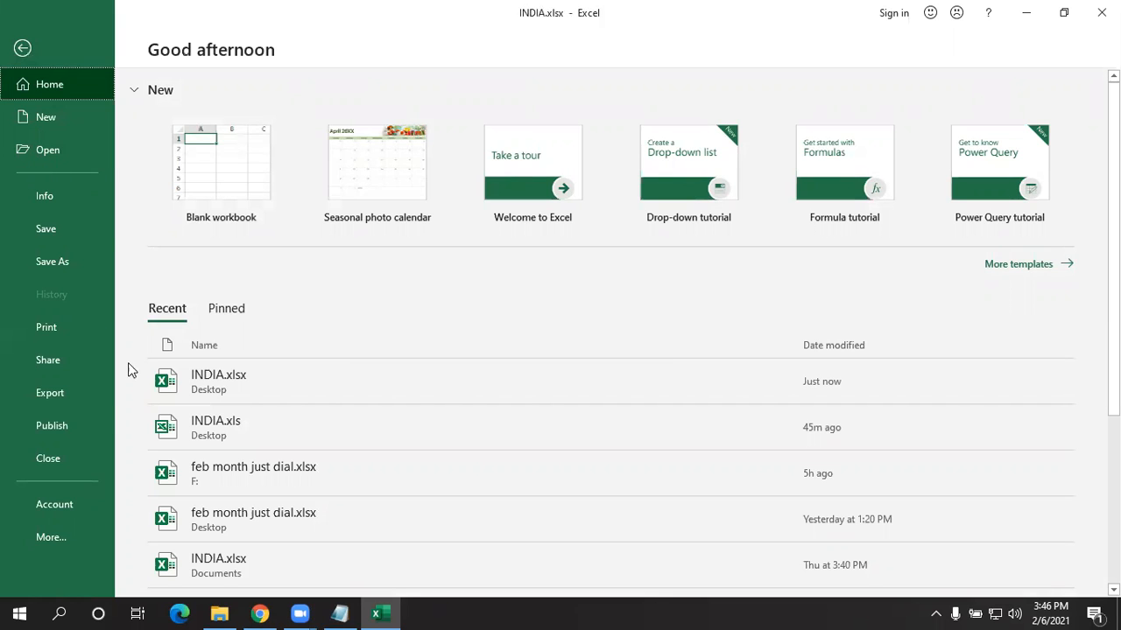
{"action": "left_click", "coordinate": [62, 498]}
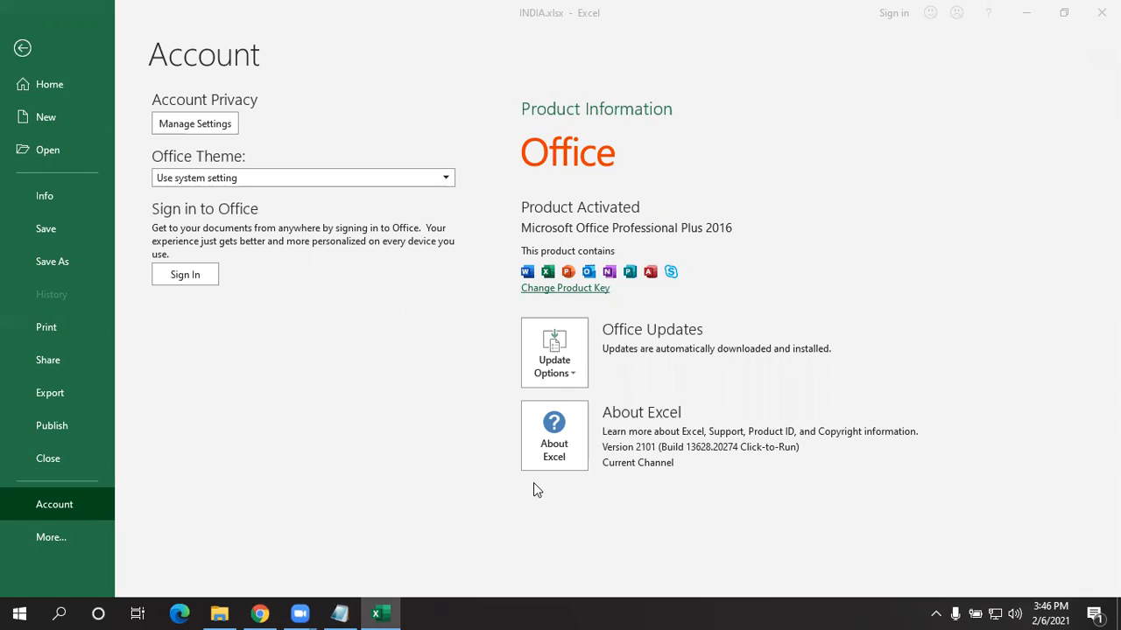
- Run Update Options > Update Now and confirm Office reports 'You're up to date!'
{"action": "left_click", "coordinate": [553, 363]}
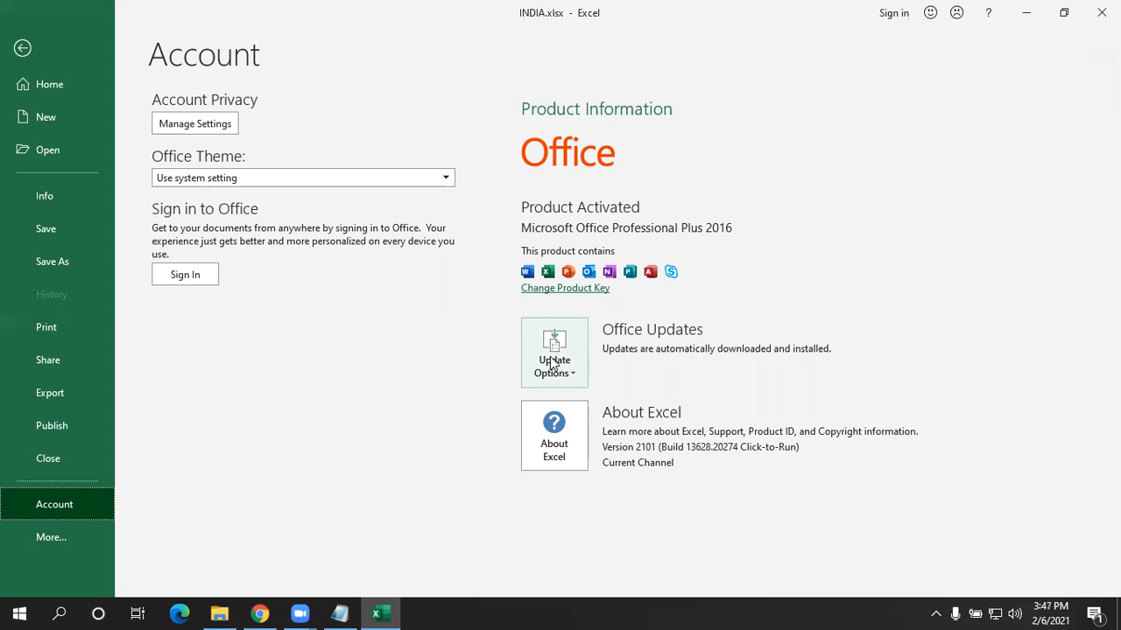
{"action": "left_click", "coordinate": [553, 363]}
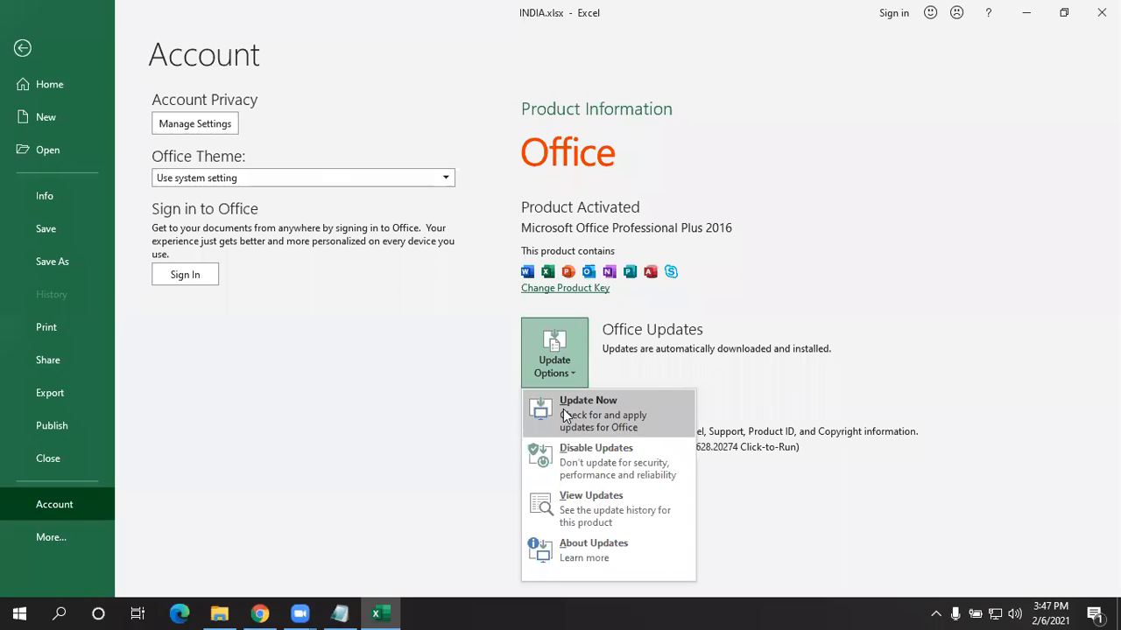
{"action": "left_click", "coordinate": [563, 409]}
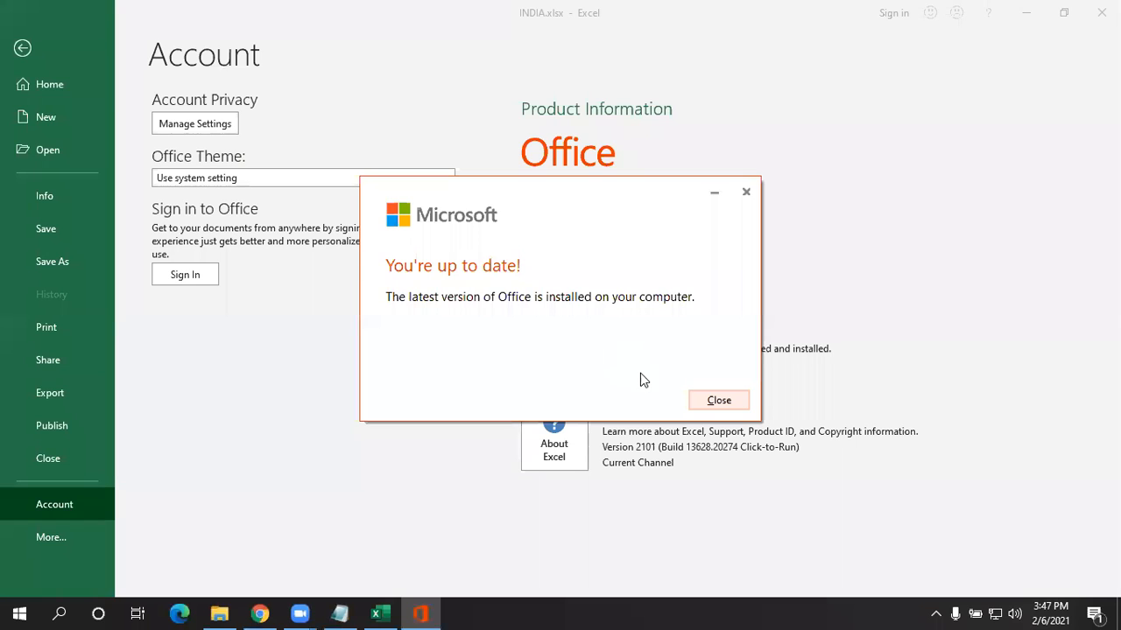
{"action": "left_click", "coordinate": [565, 359]}
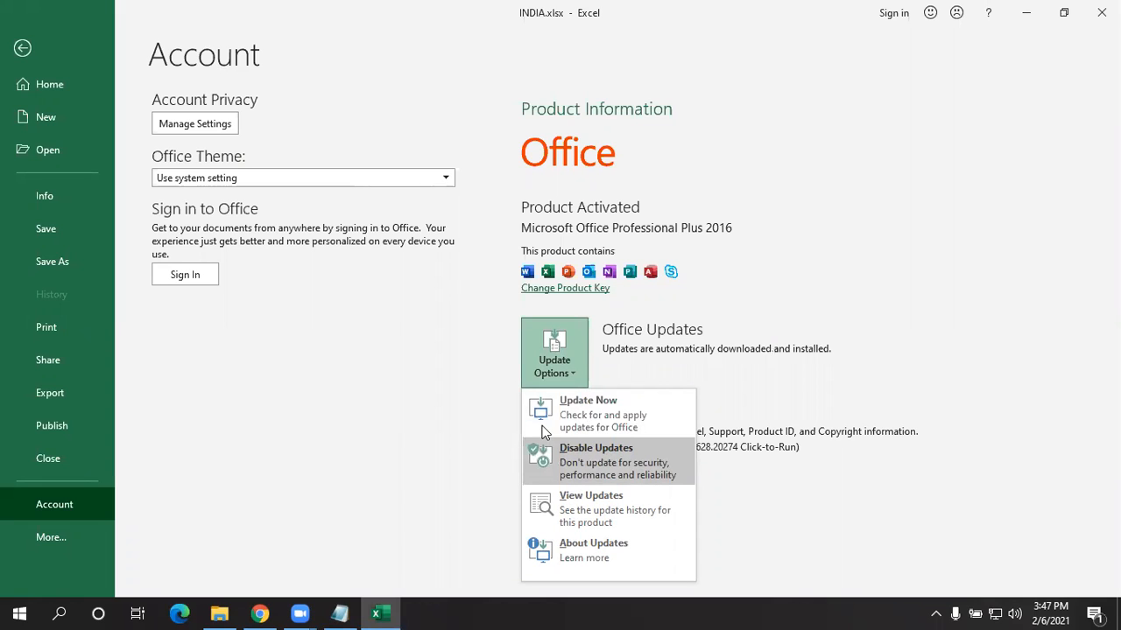
{"action": "left_click", "coordinate": [540, 384]}
{"action": "left_click", "coordinate": [542, 385]}
{"action": "left_click", "coordinate": [574, 501]}
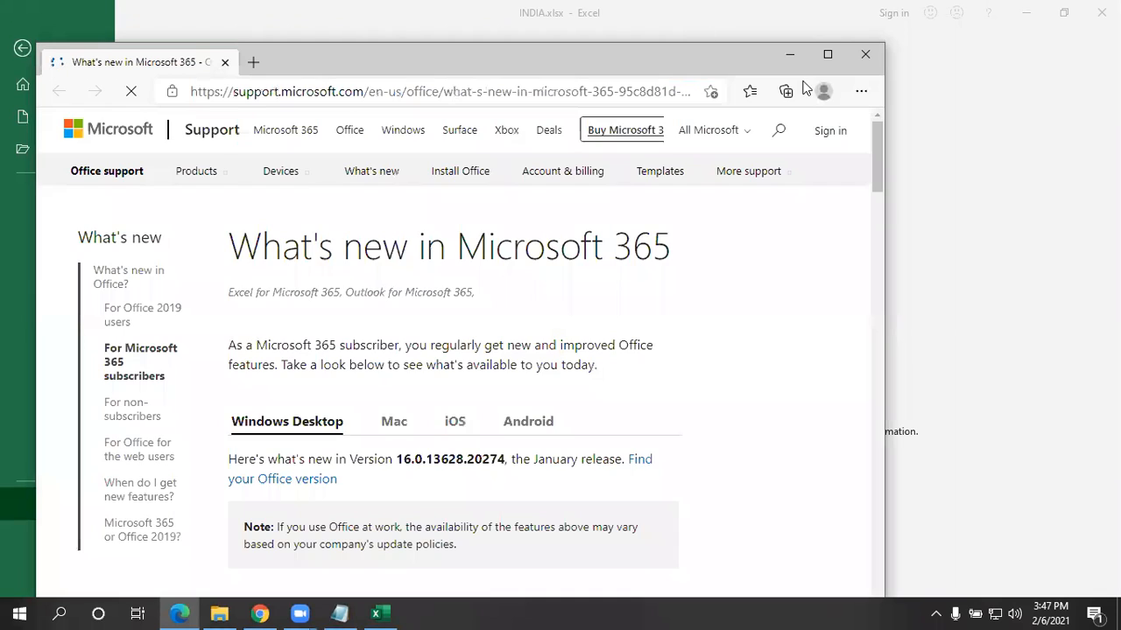
{"action": "scroll", "coordinate": [473, 368], "scroll_direction": "down", "scroll_amount": 3}
{"action": "scroll", "coordinate": [481, 357], "scroll_direction": "down", "scroll_amount": 15}
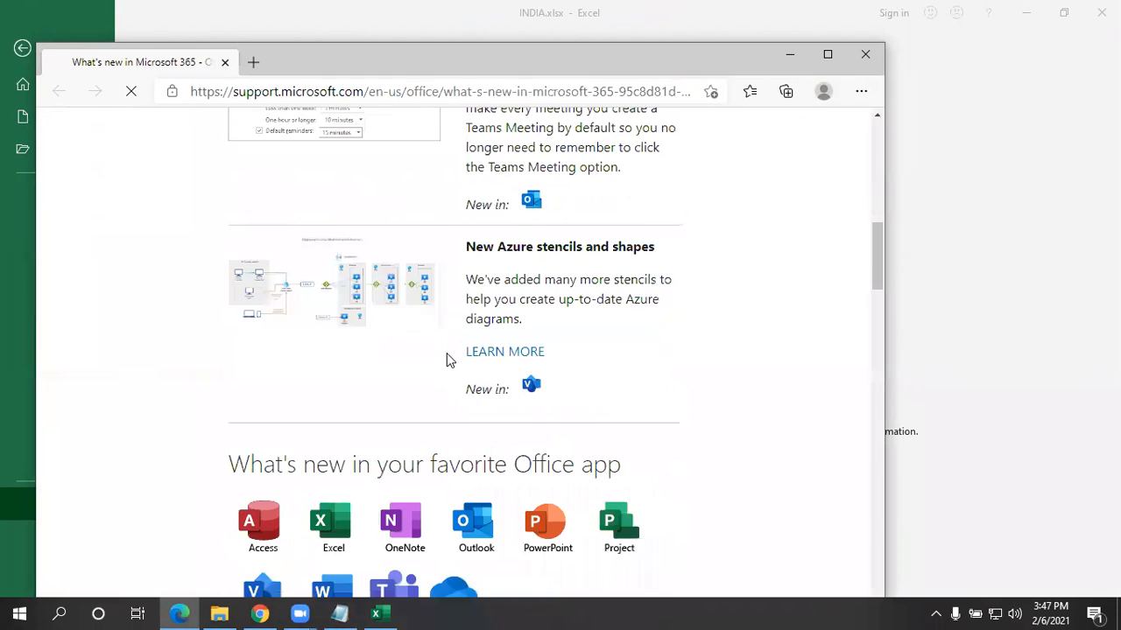
{"action": "scroll", "coordinate": [329, 331], "scroll_direction": "up", "scroll_amount": 15}
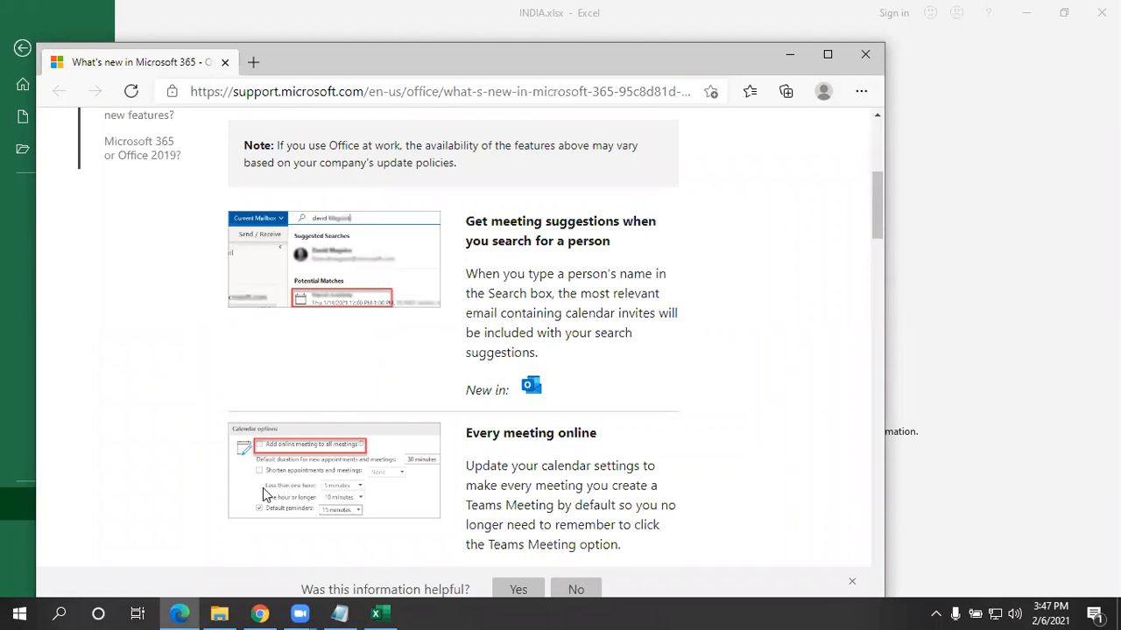
{"action": "scroll", "coordinate": [462, 370], "scroll_direction": "up", "scroll_amount": 5}
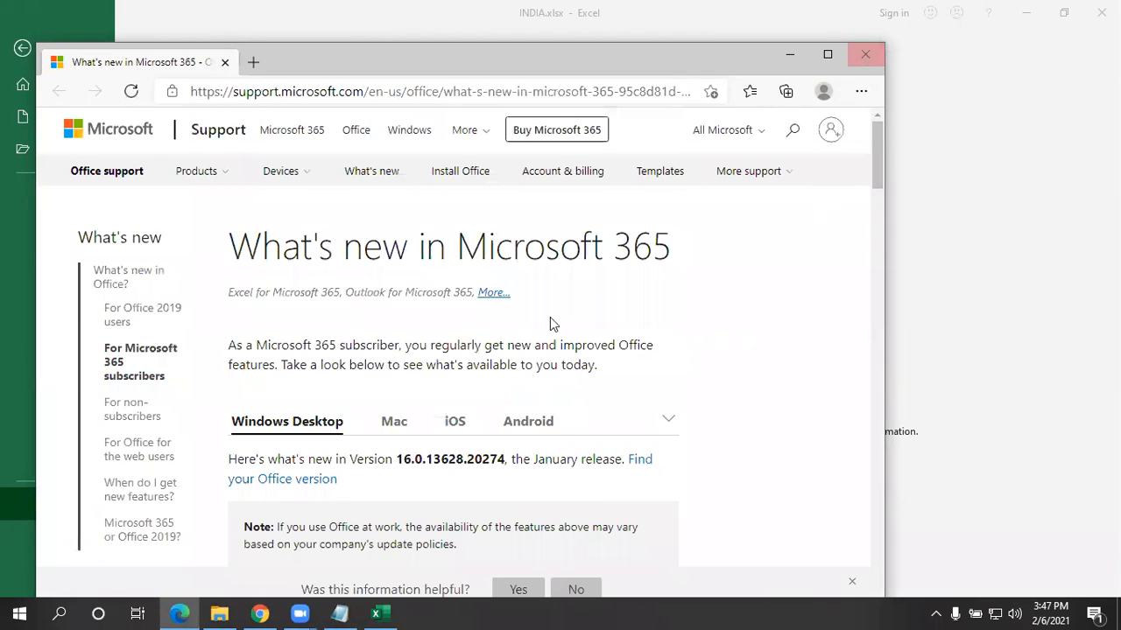
{"action": "left_click", "coordinate": [865, 54]}
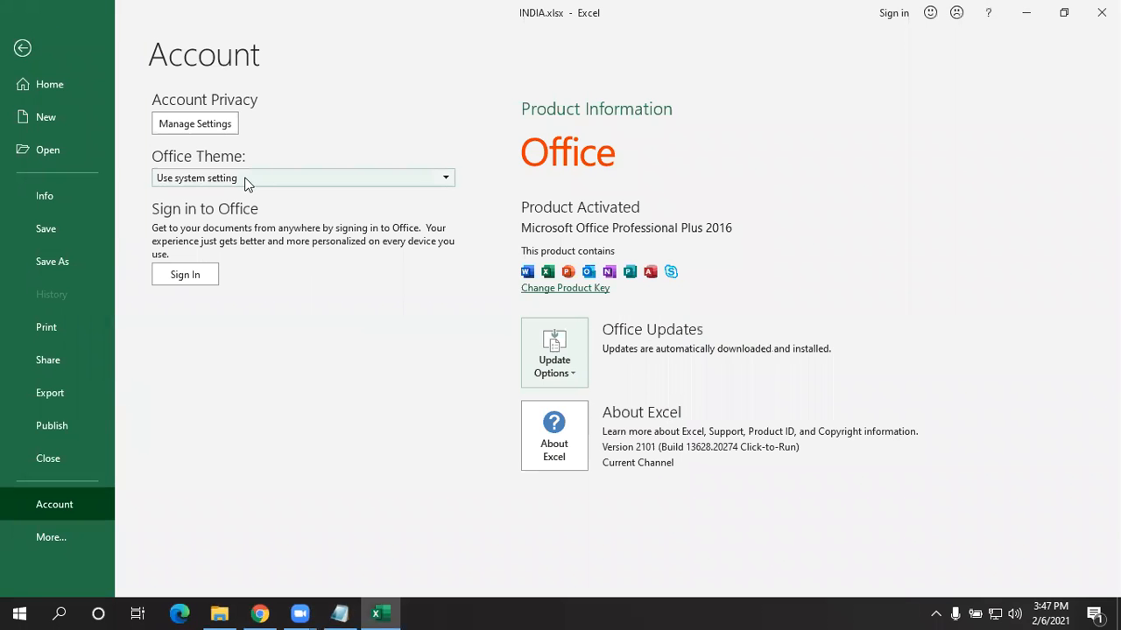
- Preview the Colorful, Dark Gray and White Office themes in turn
{"action": "left_click", "coordinate": [207, 180]}
{"action": "left_click", "coordinate": [210, 171]}
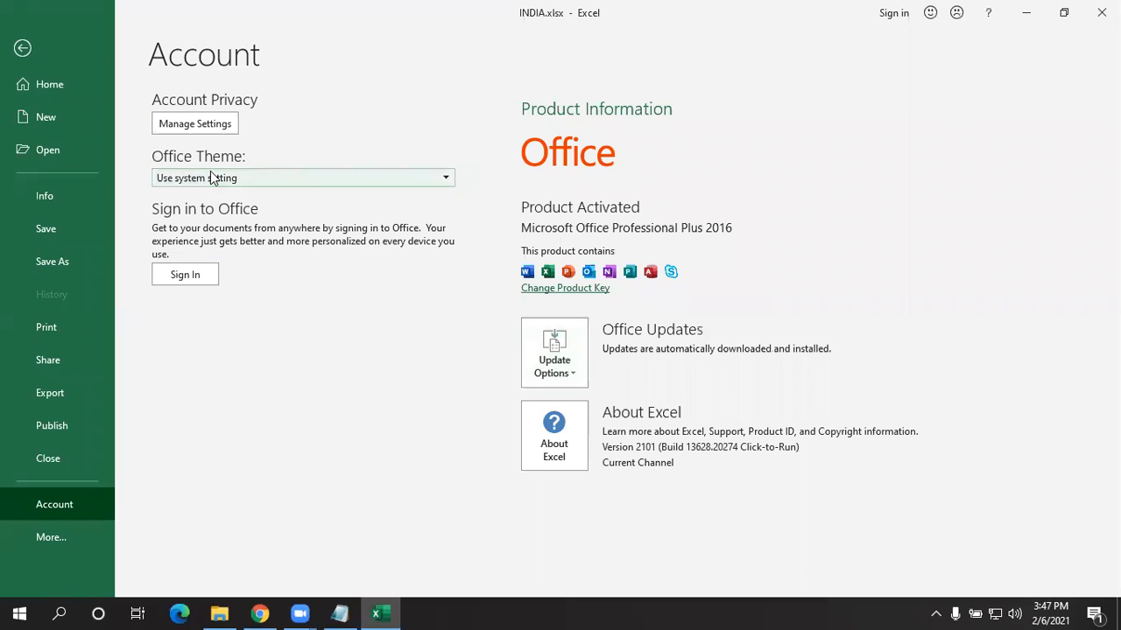
{"action": "left_click", "coordinate": [287, 173]}
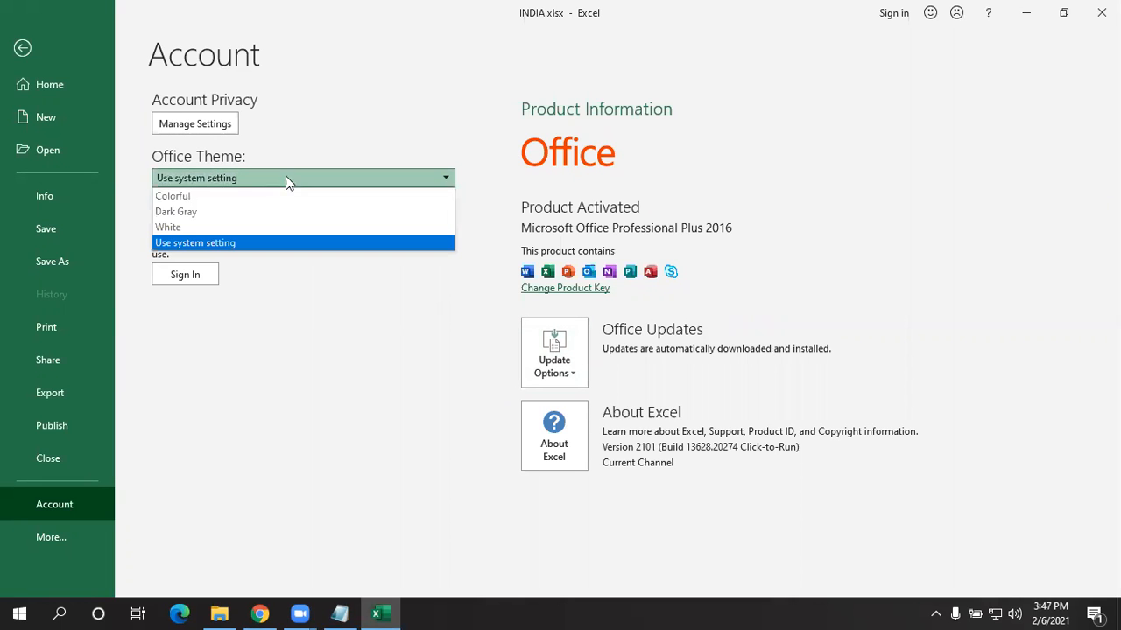
{"action": "left_click", "coordinate": [272, 199]}
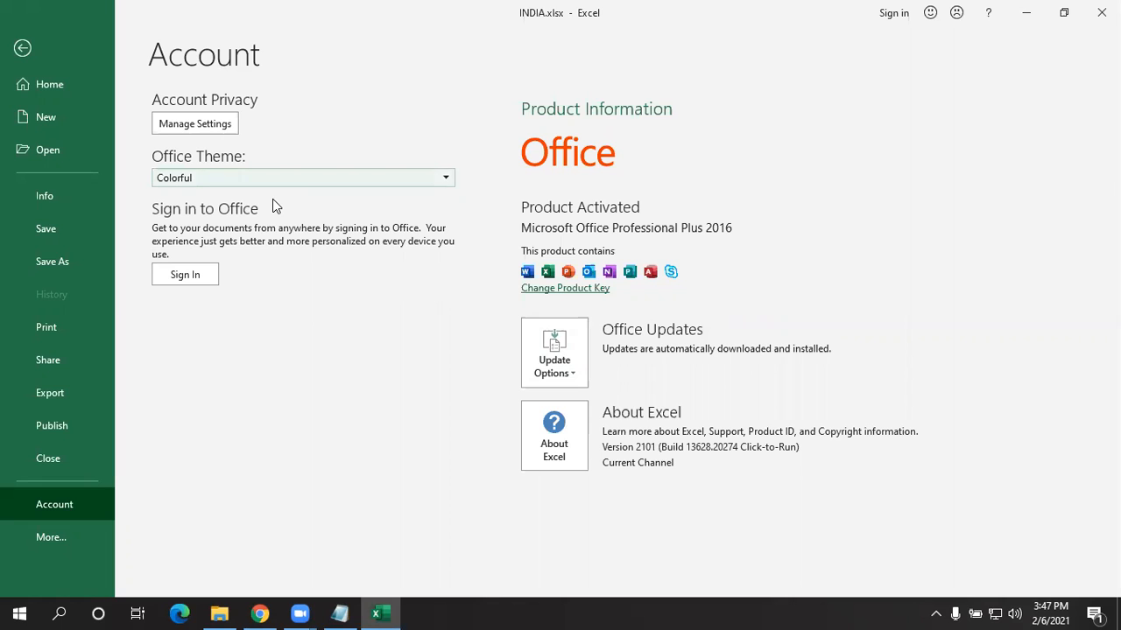
{"action": "left_click", "coordinate": [261, 176]}
{"action": "left_click", "coordinate": [245, 213]}
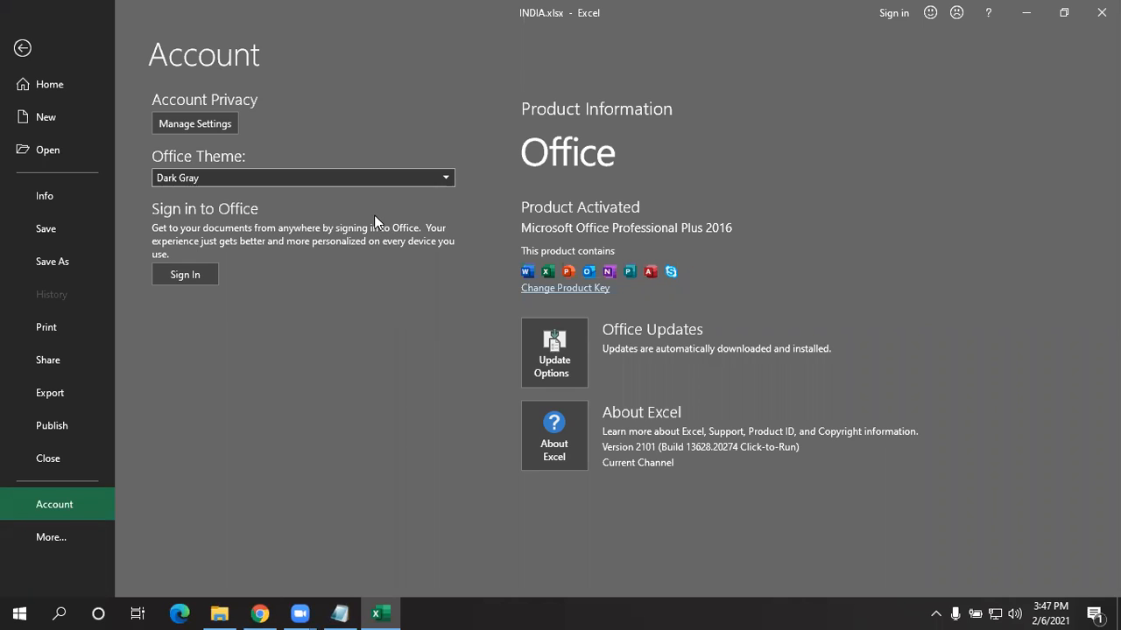
{"action": "left_click", "coordinate": [332, 178]}
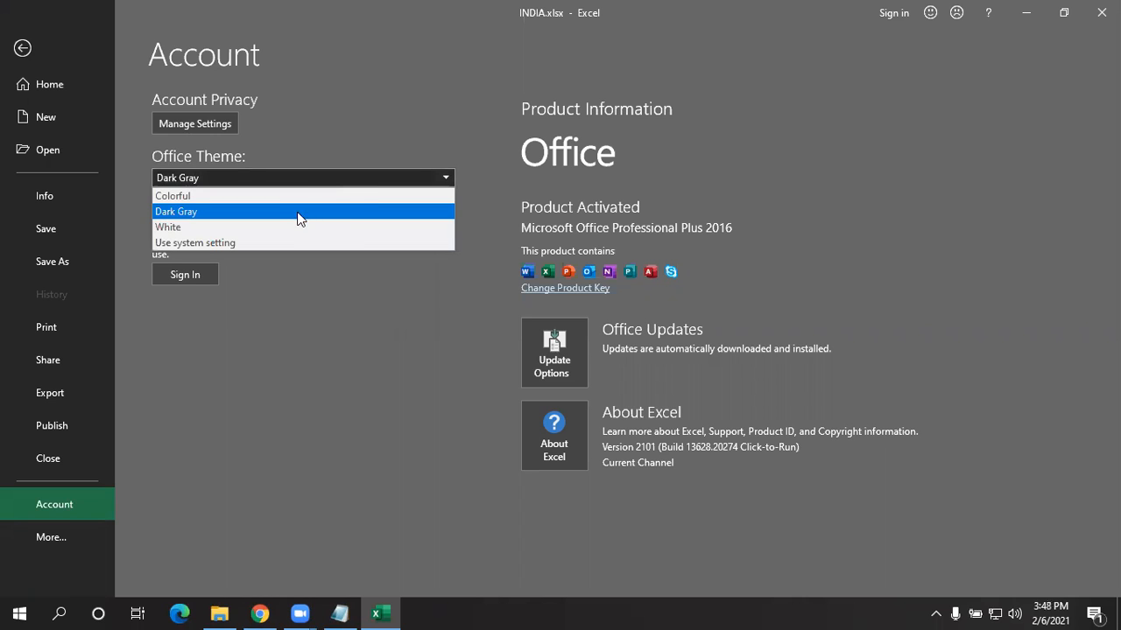
{"action": "left_click", "coordinate": [285, 226]}
- Set the Office Theme back to Use system setting
{"action": "left_click", "coordinate": [302, 178]}
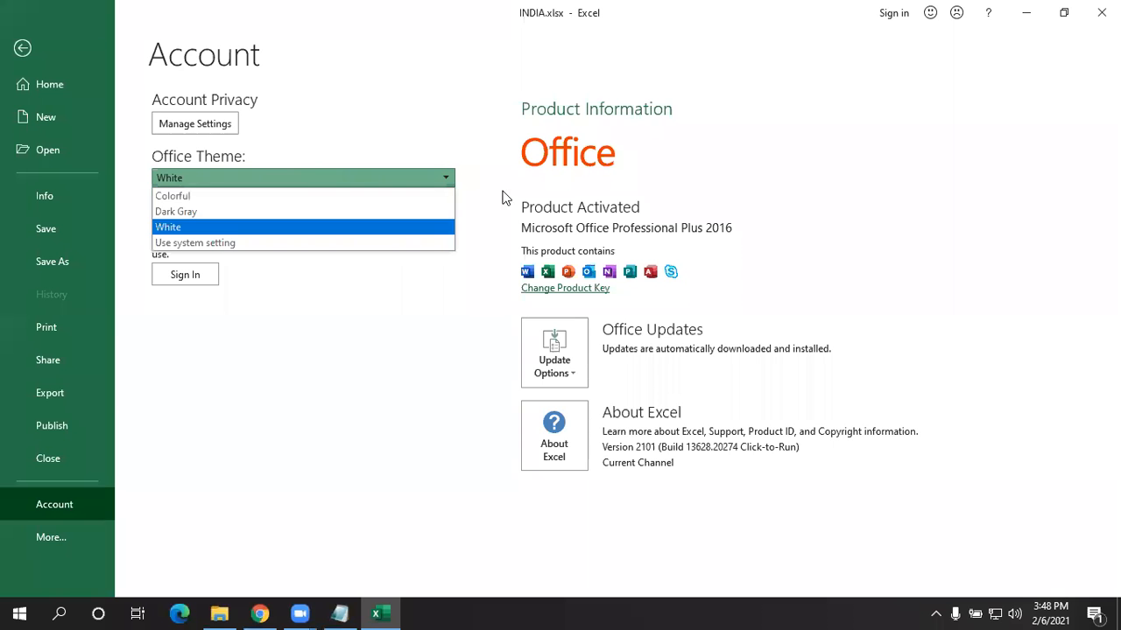
{"action": "left_click", "coordinate": [243, 245]}
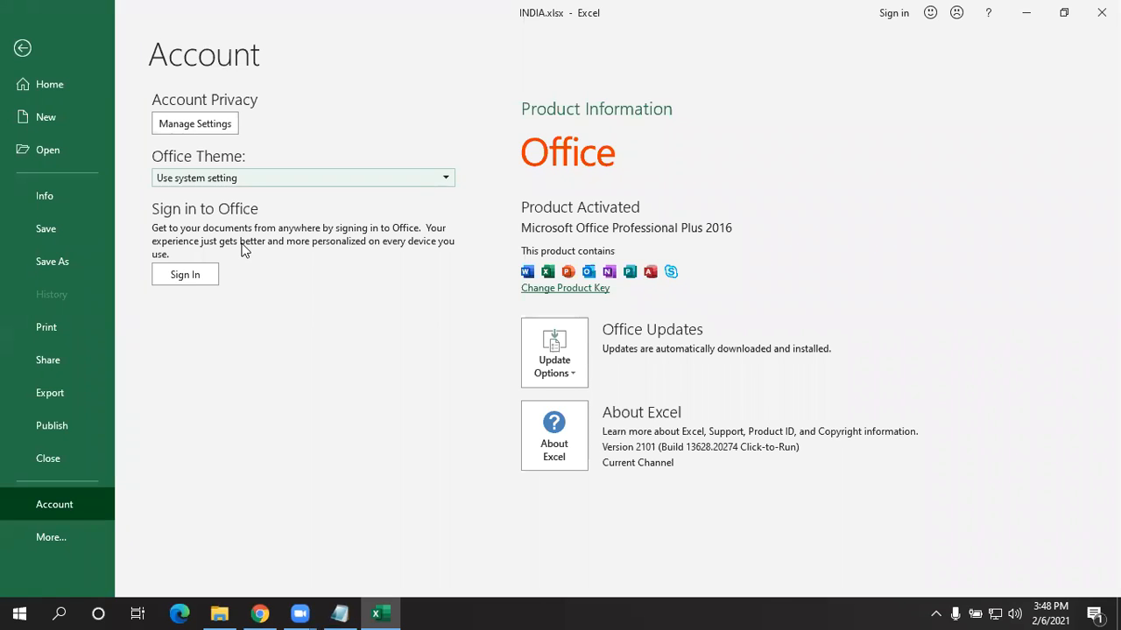
{"action": "left_click", "coordinate": [335, 191]}
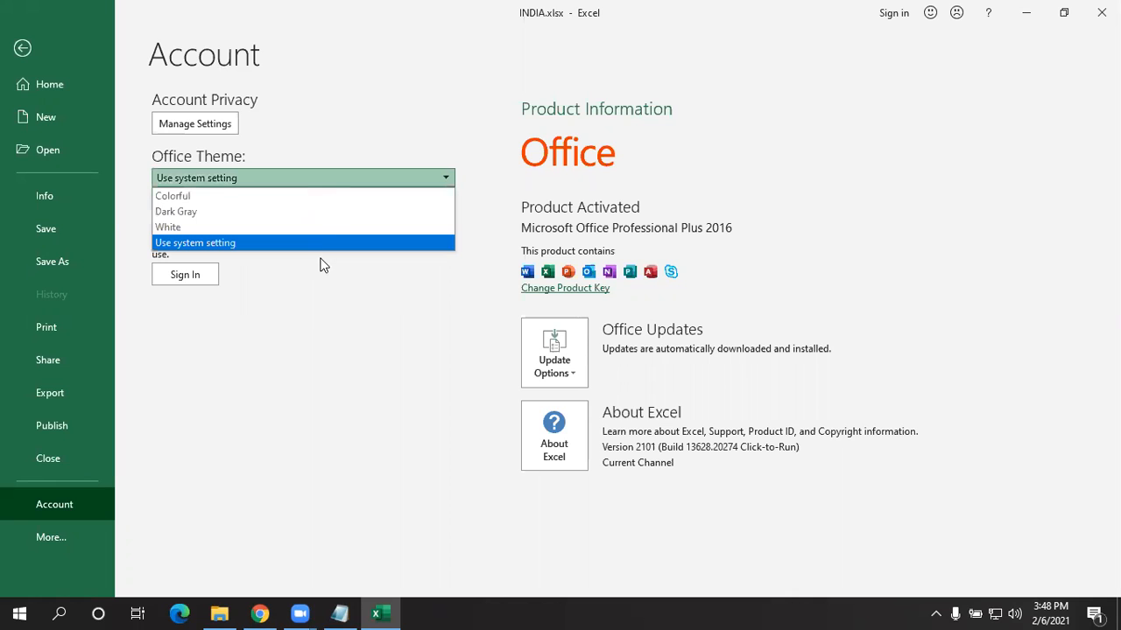
{"action": "left_click", "coordinate": [313, 244]}
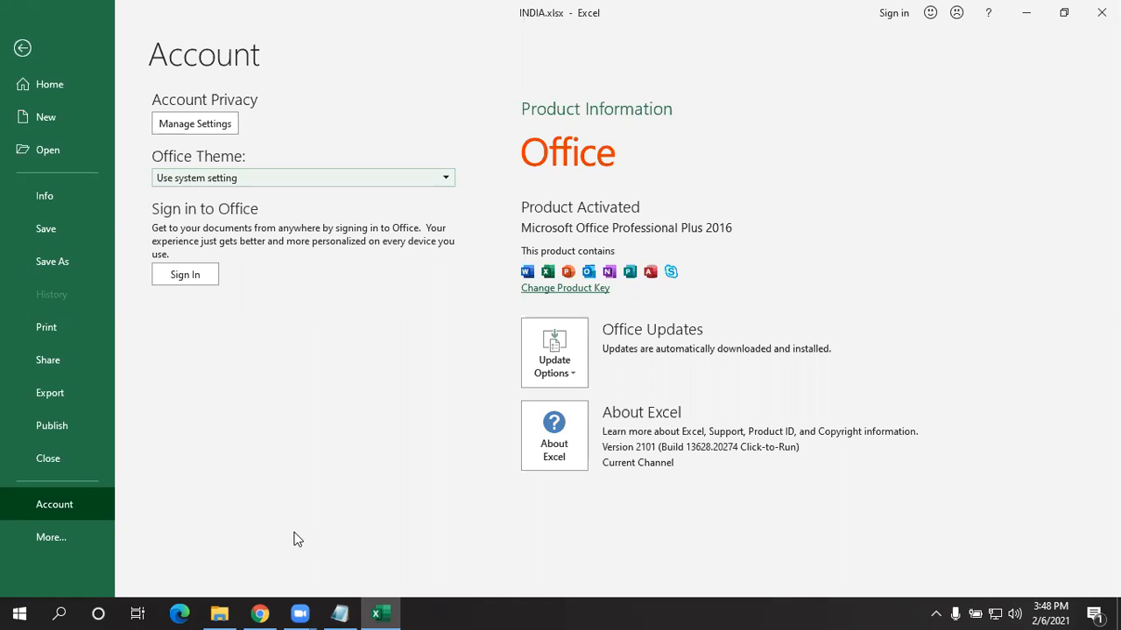
{"action": "left_click", "coordinate": [75, 238]}
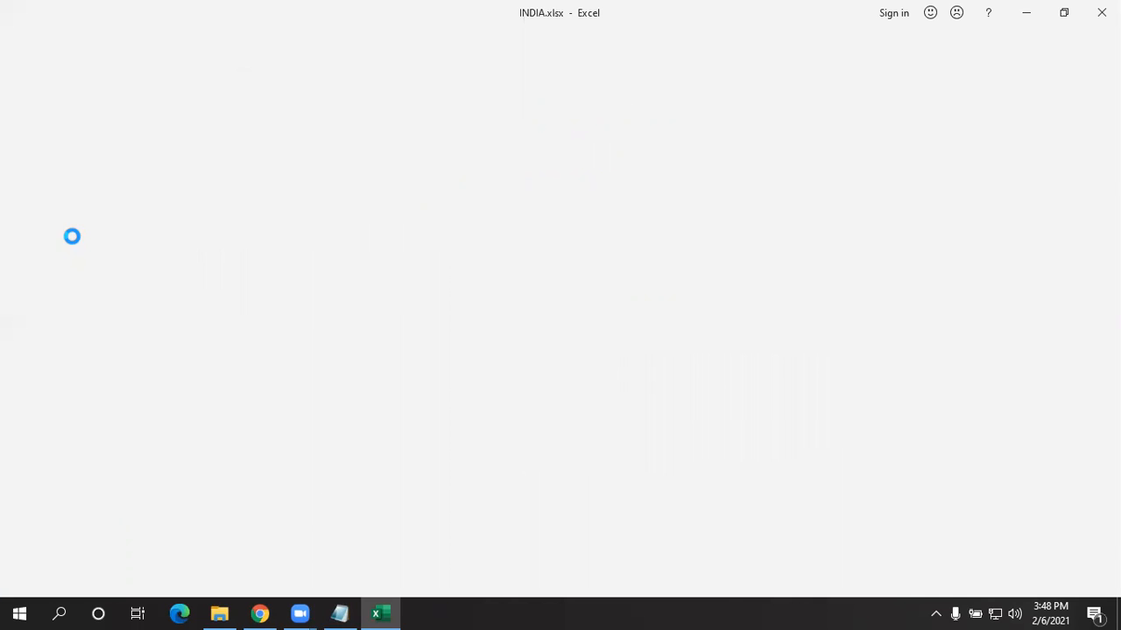
{"action": "left_click", "coordinate": [32, 42]}
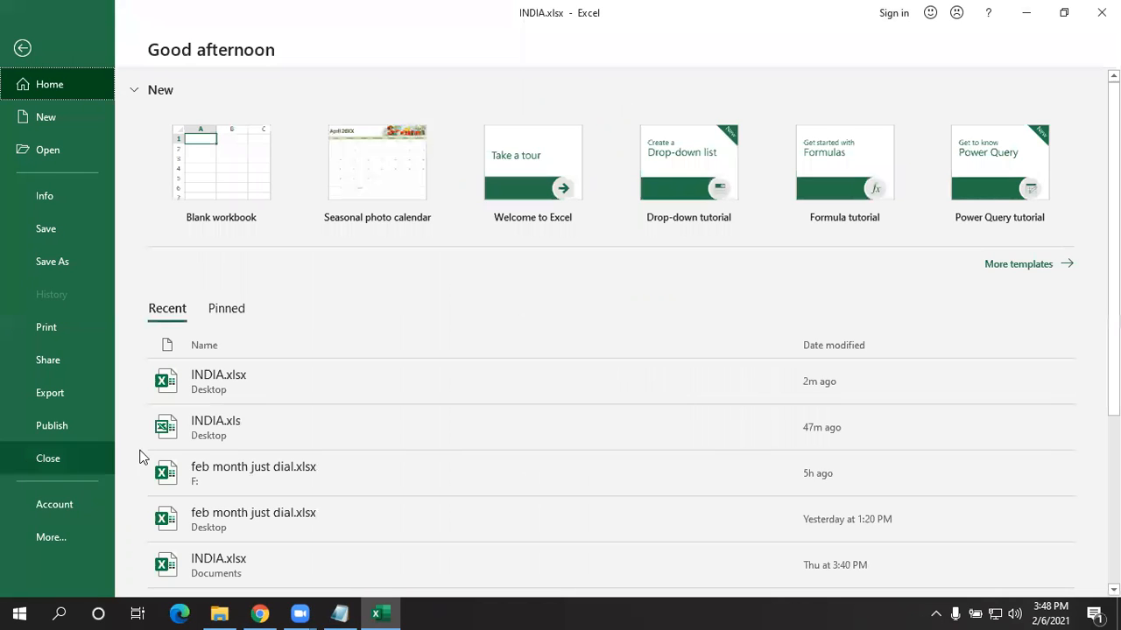
{"action": "left_click", "coordinate": [49, 537]}
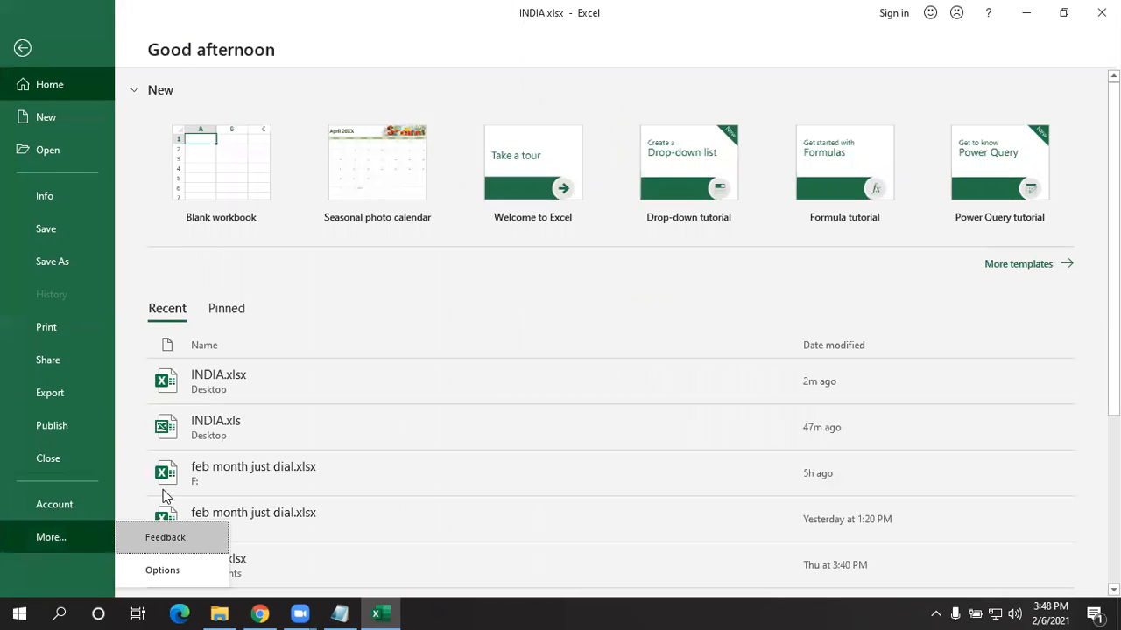
{"action": "left_click", "coordinate": [49, 504]}
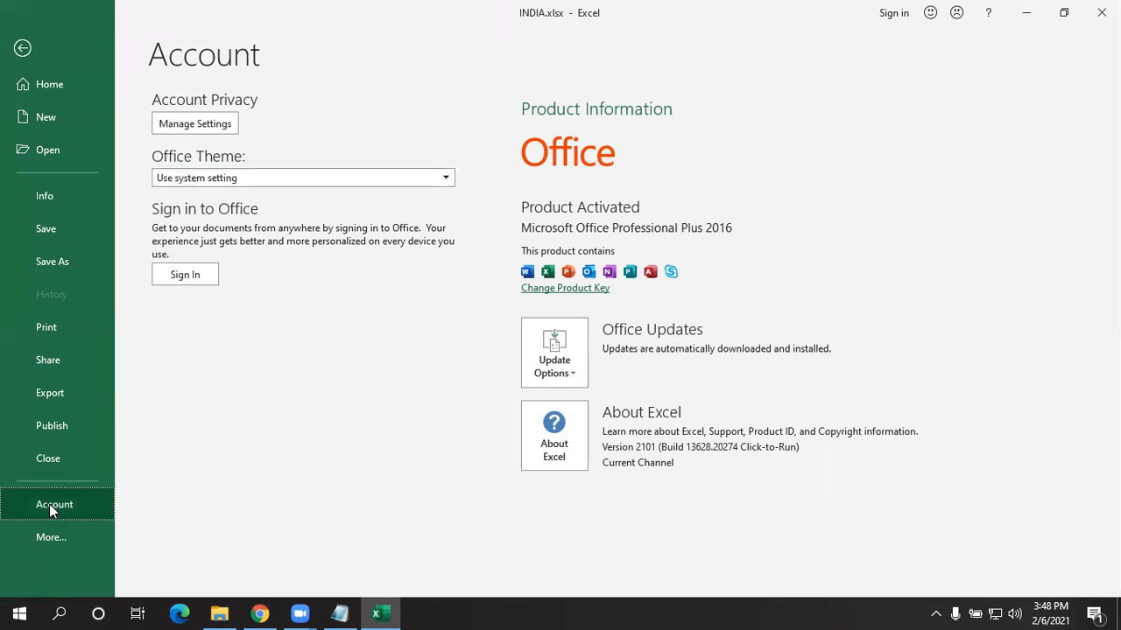
{"action": "left_click", "coordinate": [51, 535]}
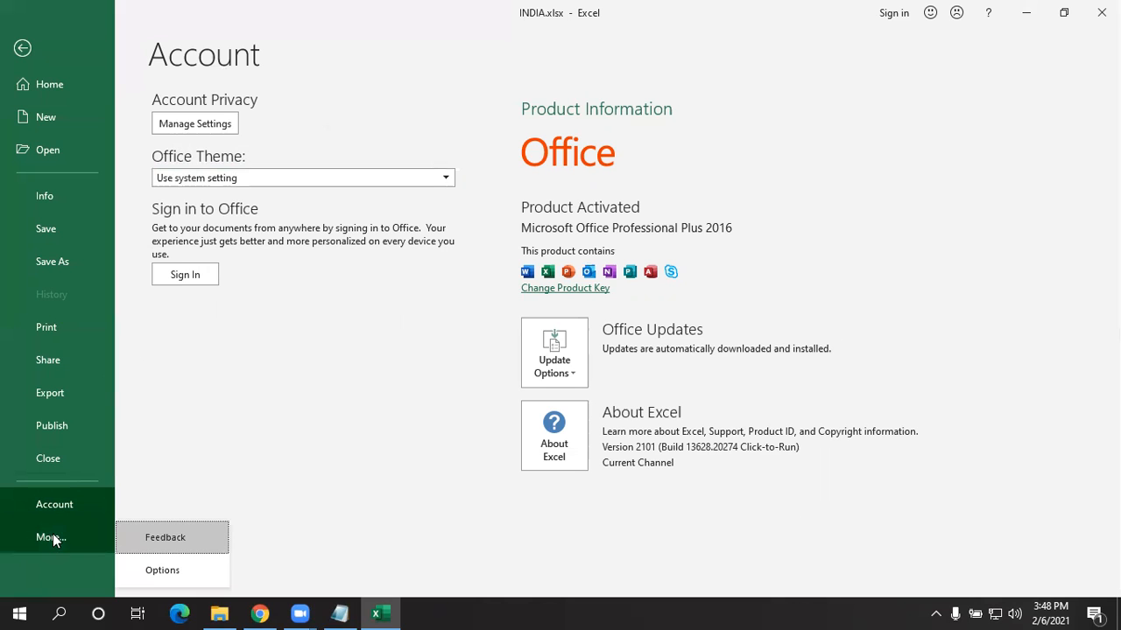
{"action": "left_click", "coordinate": [157, 534]}
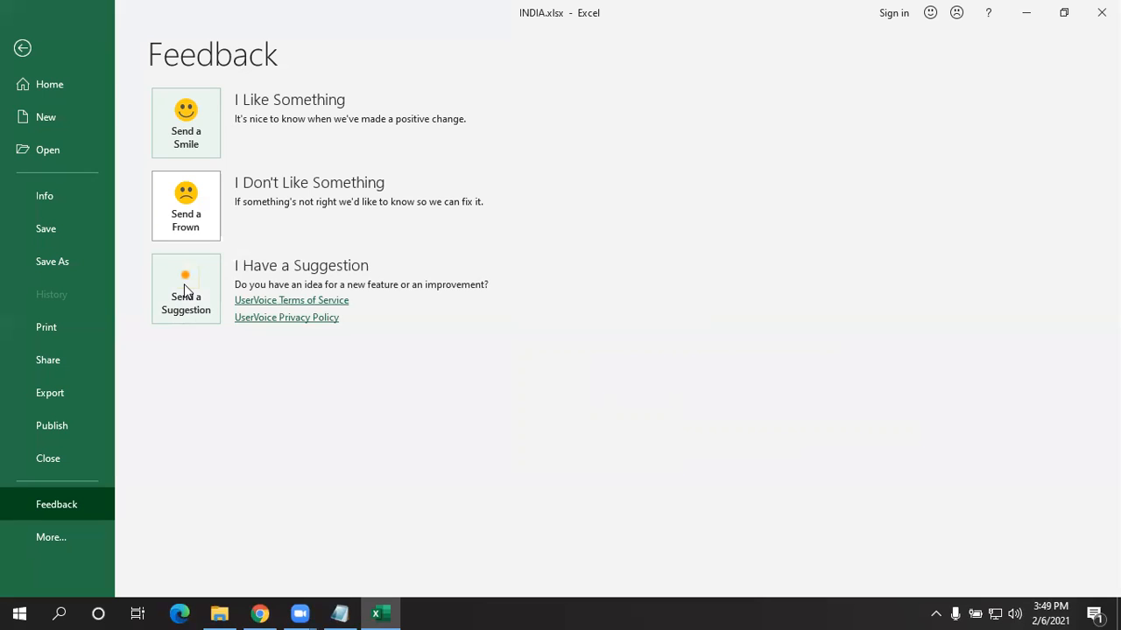
{"action": "left_click", "coordinate": [22, 48]}
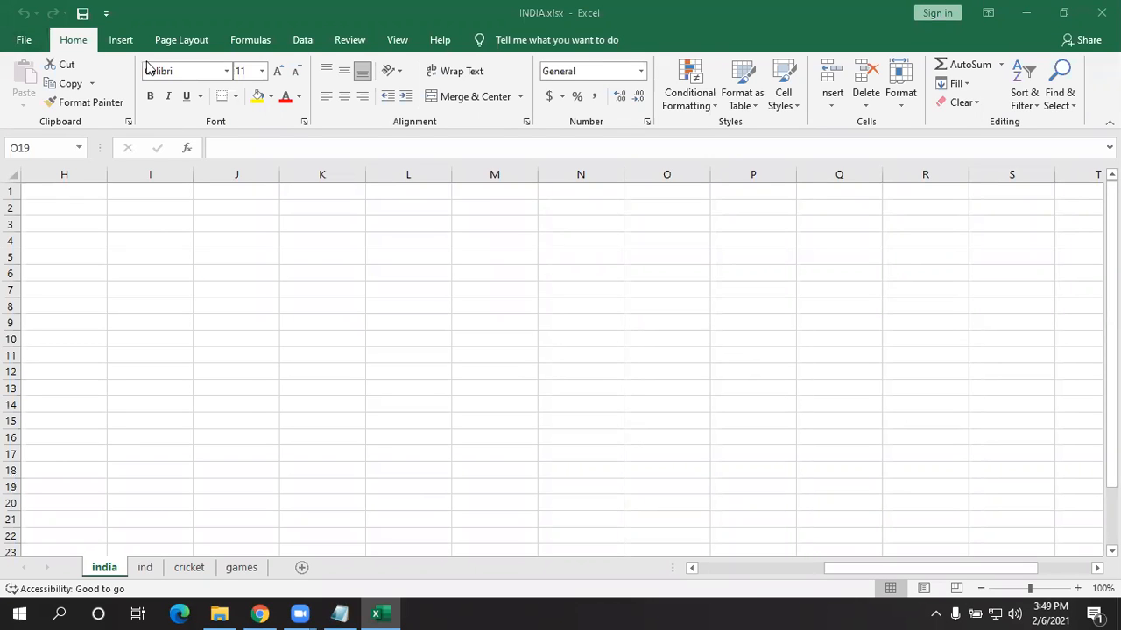
{"action": "left_click", "coordinate": [24, 39]}
{"action": "left_click", "coordinate": [68, 535]}
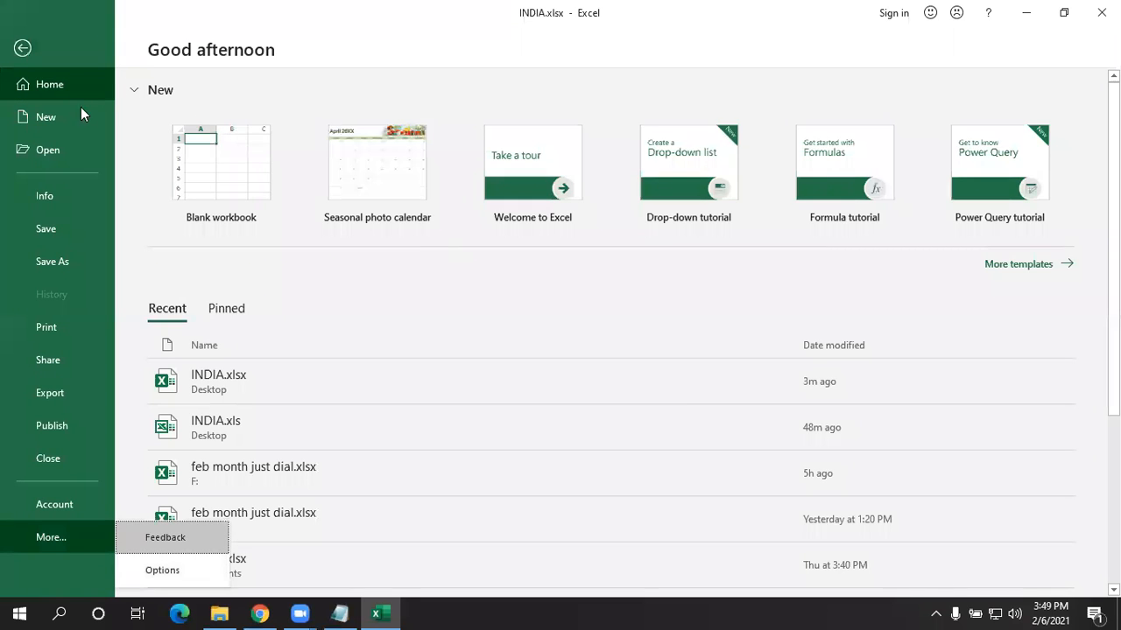
{"action": "left_click", "coordinate": [22, 47]}
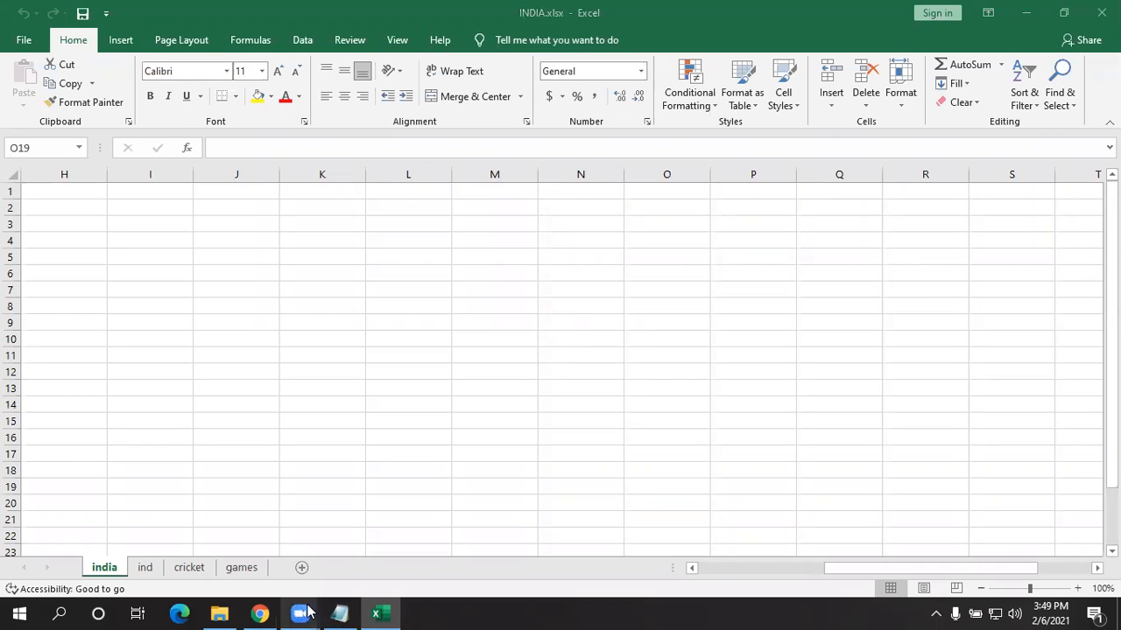
- Read the Notepad notes on copies and collation, then minimize them to return to INDIA.xlsx
{"action": "mouse_move", "coordinate": [306, 613]}
{"action": "left_click", "coordinate": [371, 556]}
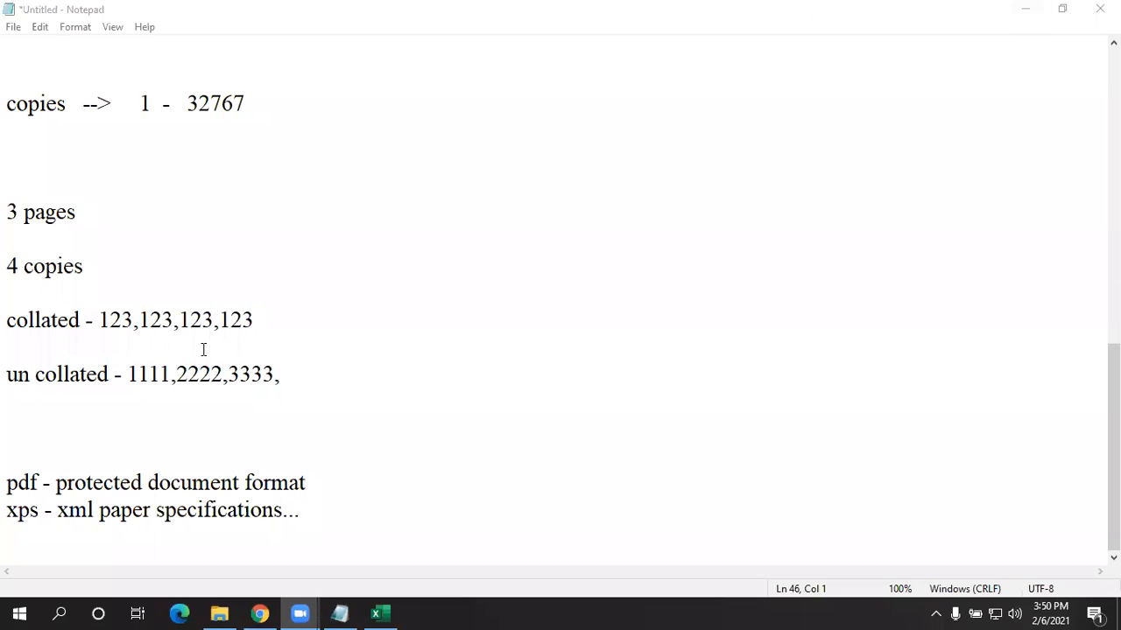
{"action": "left_click", "coordinate": [1026, 9]}
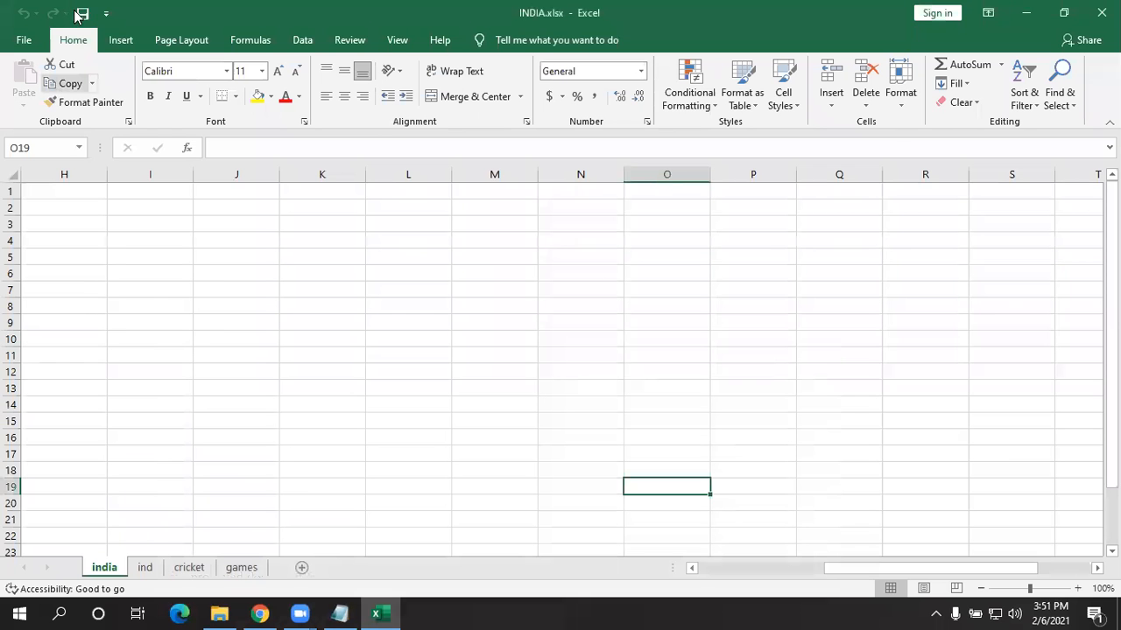
{"action": "left_click", "coordinate": [1102, 12]}
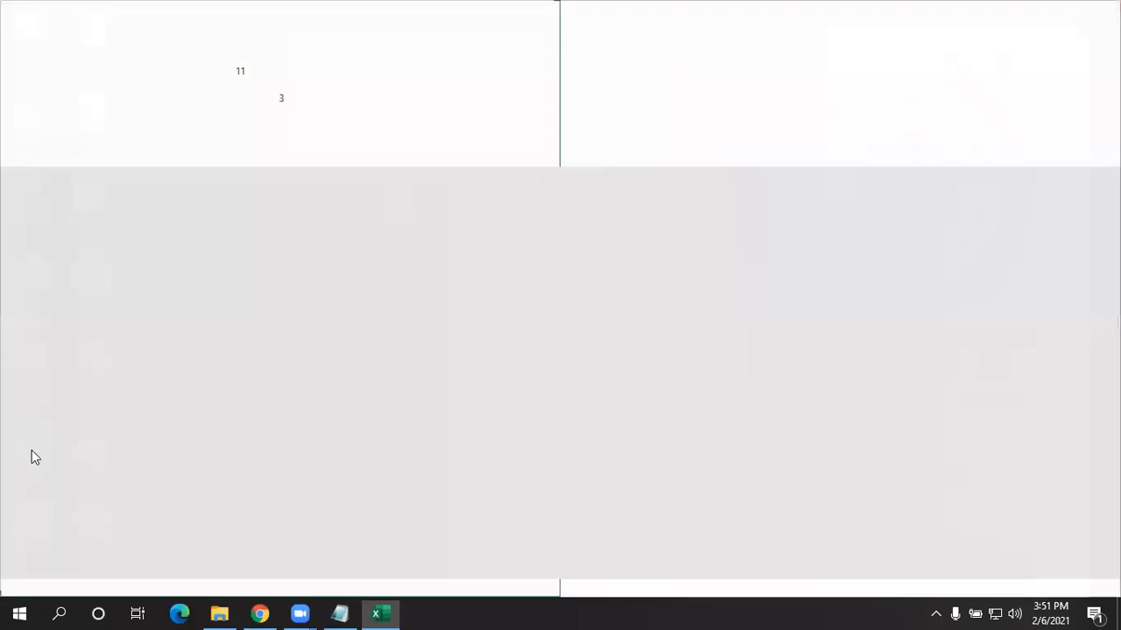
- Copy the Notepad notes from 'ctrl + p - print' down through the pdf and xps definitions
{"action": "left_click", "coordinate": [339, 613]}
{"action": "scroll", "coordinate": [303, 465], "scroll_direction": "up", "scroll_amount": 9}
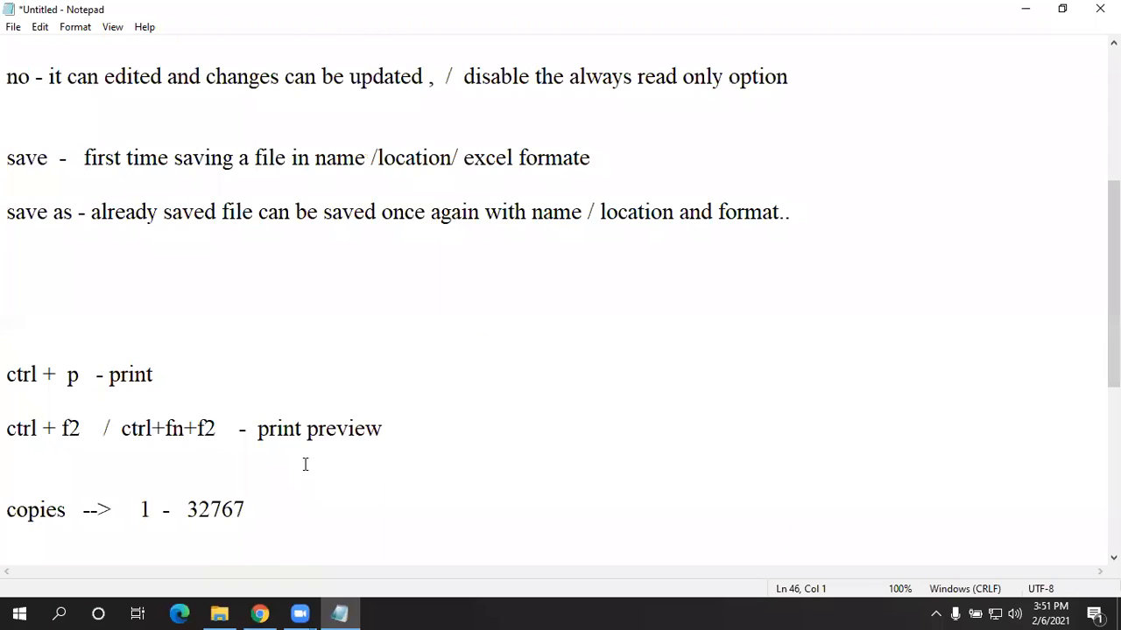
{"action": "scroll", "coordinate": [105, 388], "scroll_direction": "down", "scroll_amount": 5}
{"action": "scroll", "coordinate": [89, 415], "scroll_direction": "down", "scroll_amount": 3}
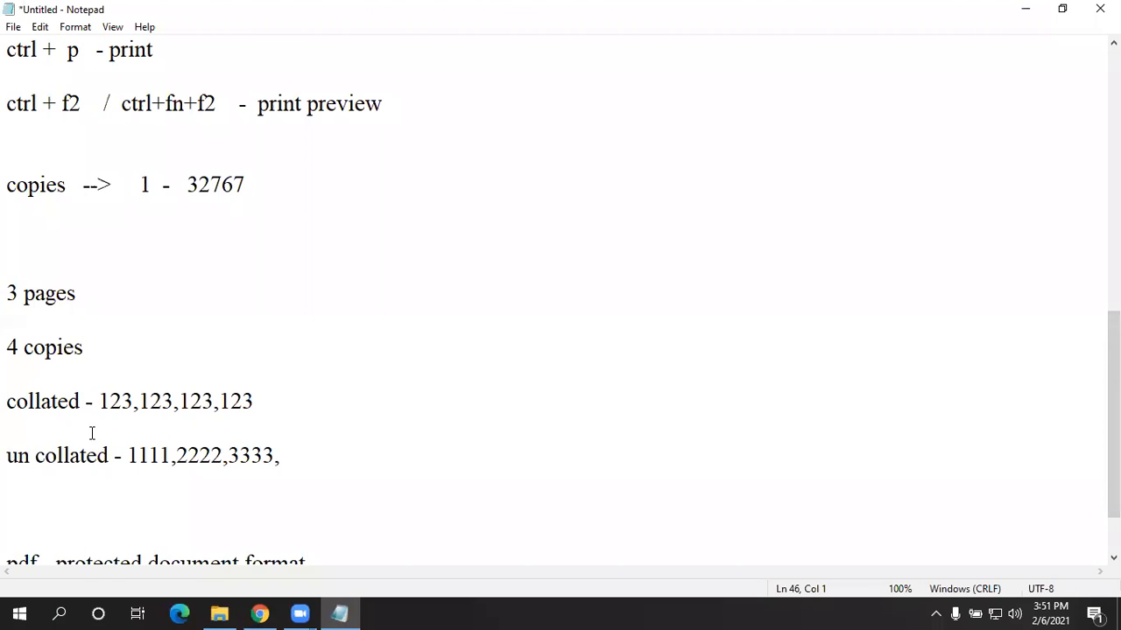
{"action": "scroll", "coordinate": [91, 433], "scroll_direction": "up", "scroll_amount": 6}
{"action": "scroll", "coordinate": [9, 160], "scroll_direction": "down", "scroll_amount": 6}
{"action": "scroll", "coordinate": [9, 160], "scroll_direction": "up", "scroll_amount": 2}
{"action": "left_click", "coordinate": [8, 212]}
{"action": "left_click_drag", "start_coordinate": [21, 222], "coordinate": [325, 505]}
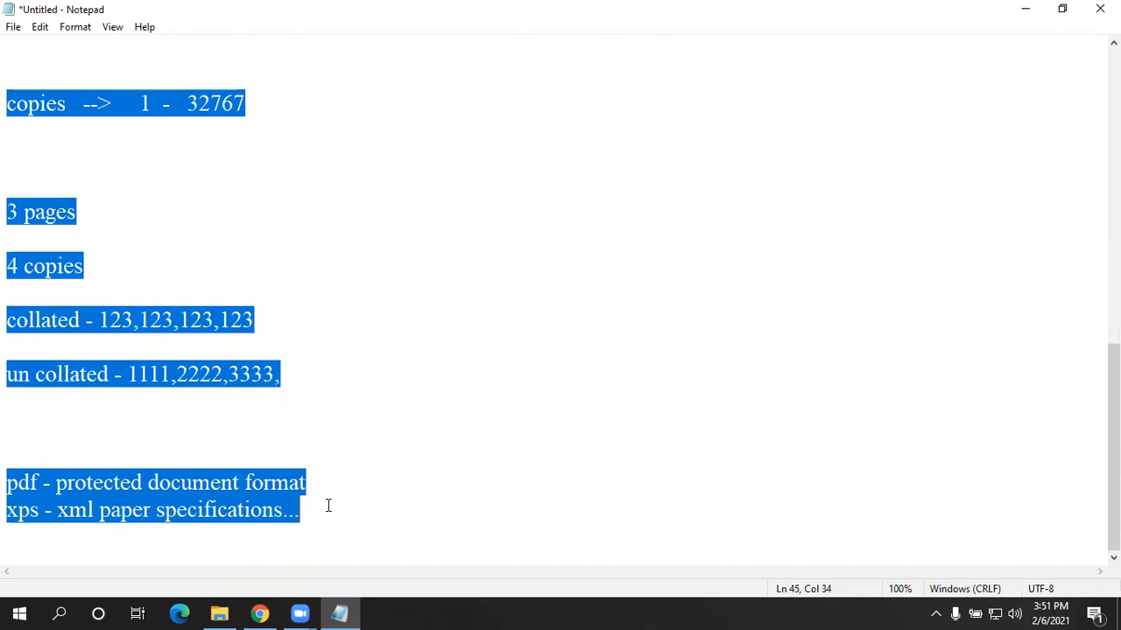
{"action": "right_click", "coordinate": [268, 484]}
{"action": "left_click", "coordinate": [312, 288]}
{"action": "left_click", "coordinate": [806, 527]}
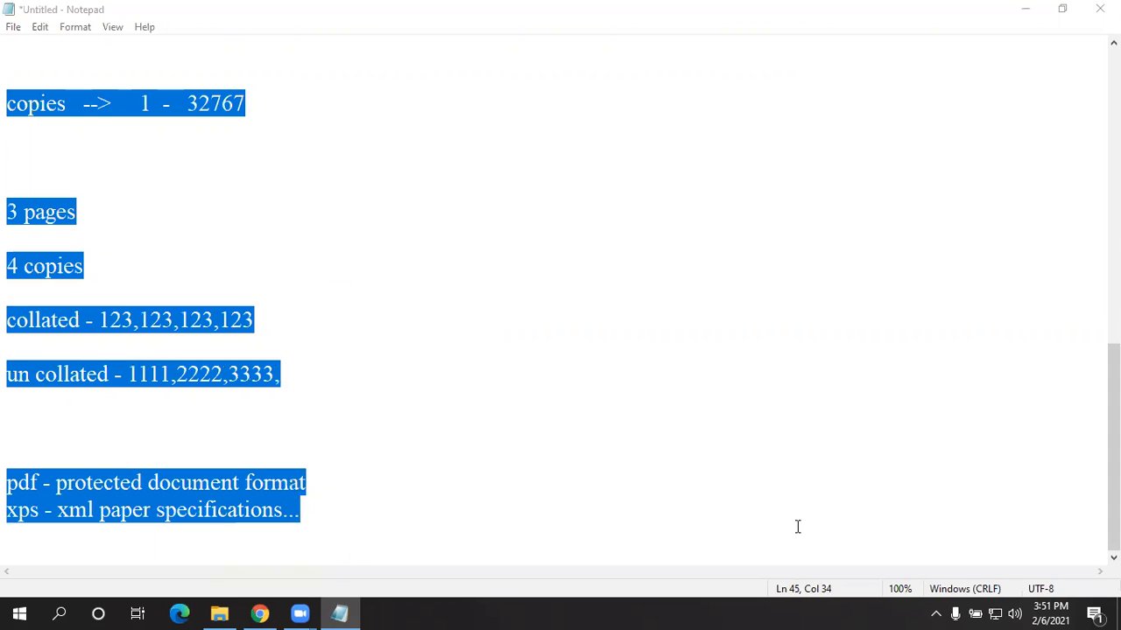